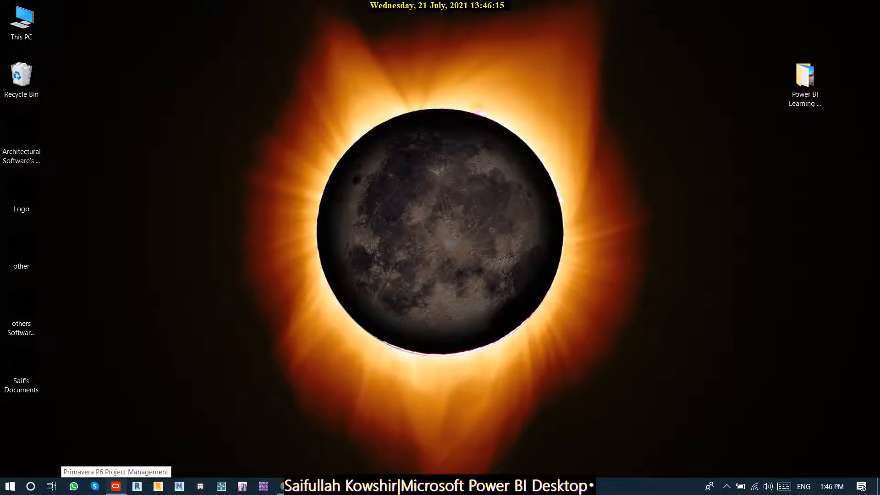
# - Switch to Primavera P6 and copy all rows of the Base Line Schedule
pyautogui.click(116, 486)
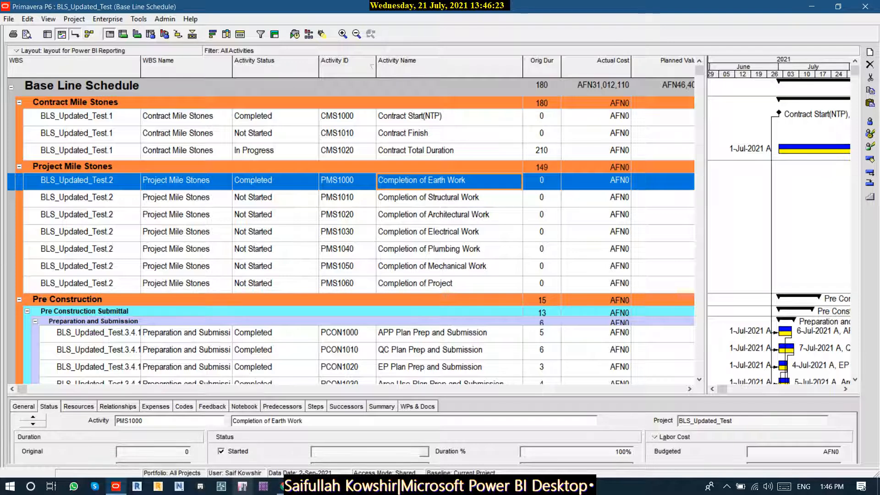
pyautogui.click(89, 117)
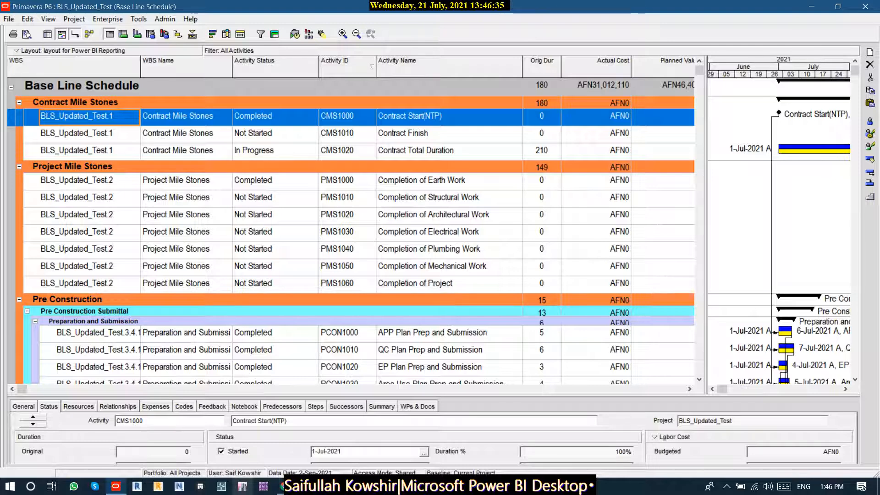
pyautogui.hotkey('ctrl', 'a')
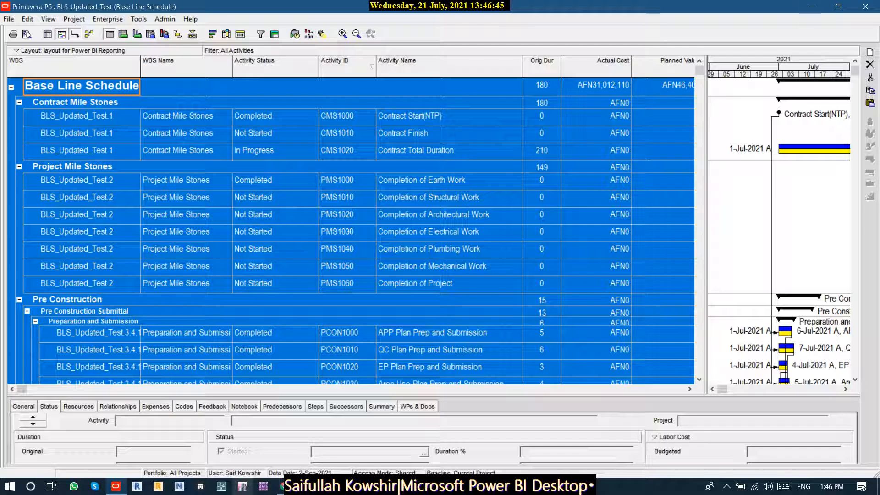
pyautogui.click(812, 6)
# - Create a new Excel worksheet file named "Data for PBI" in the Power BI Learning folder on the desktop
pyautogui.doubleClick(805, 83)
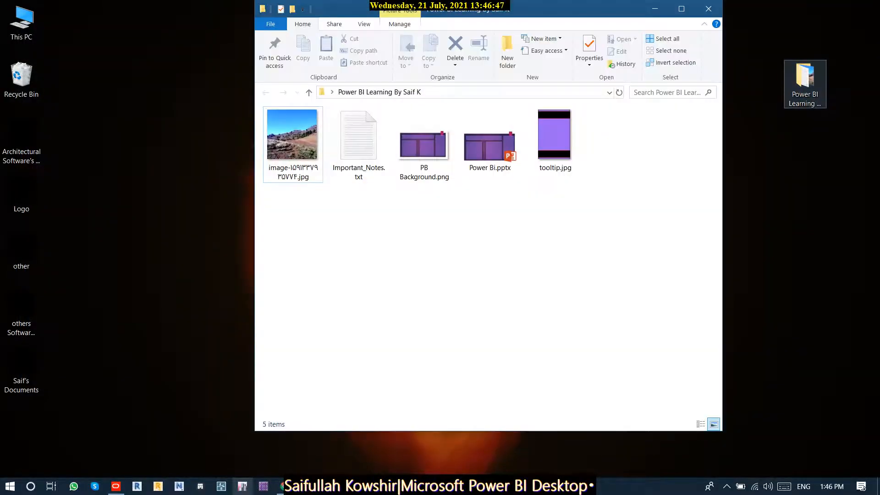
pyautogui.click(682, 7)
pyautogui.rightClick(588, 207)
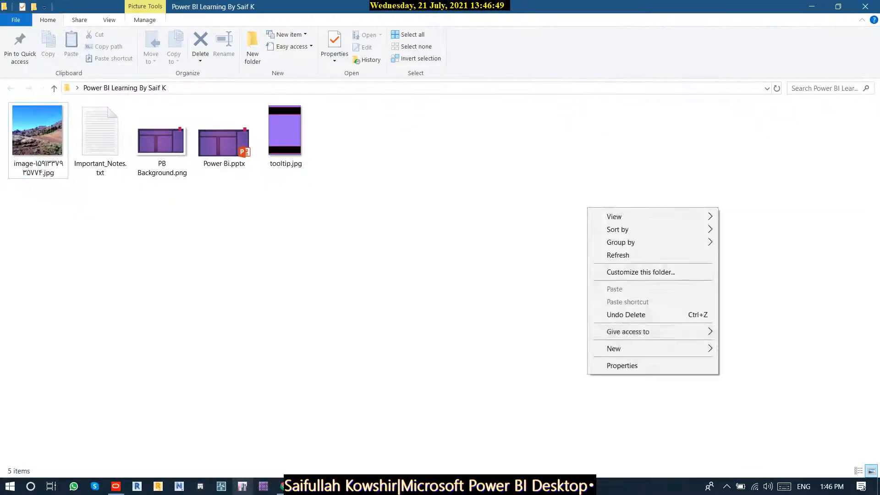
pyautogui.moveTo(614, 349)
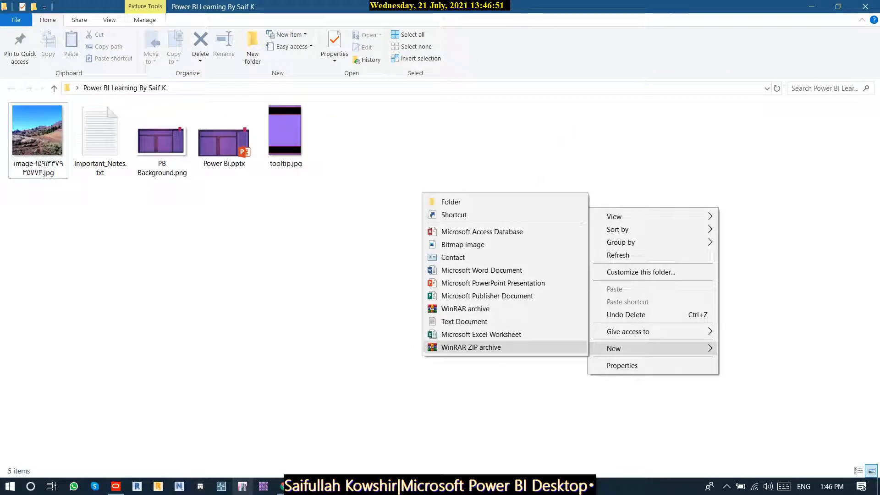
pyautogui.click(481, 334)
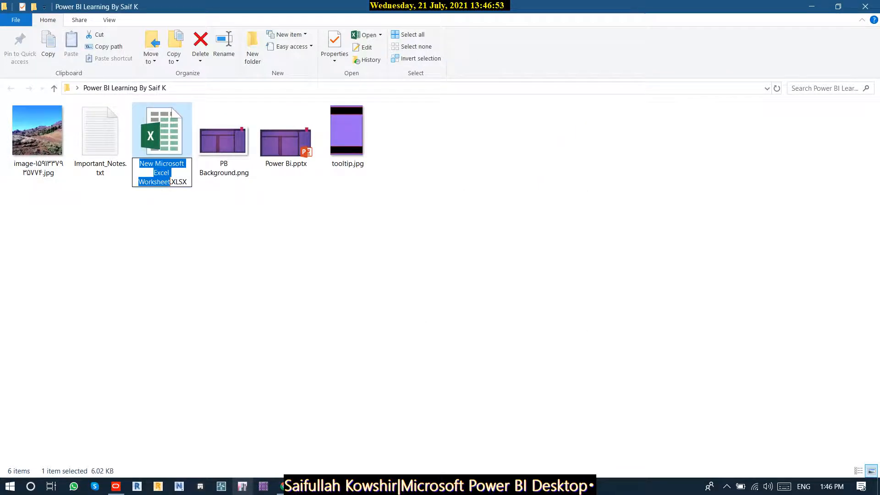
pyautogui.write('Data f')
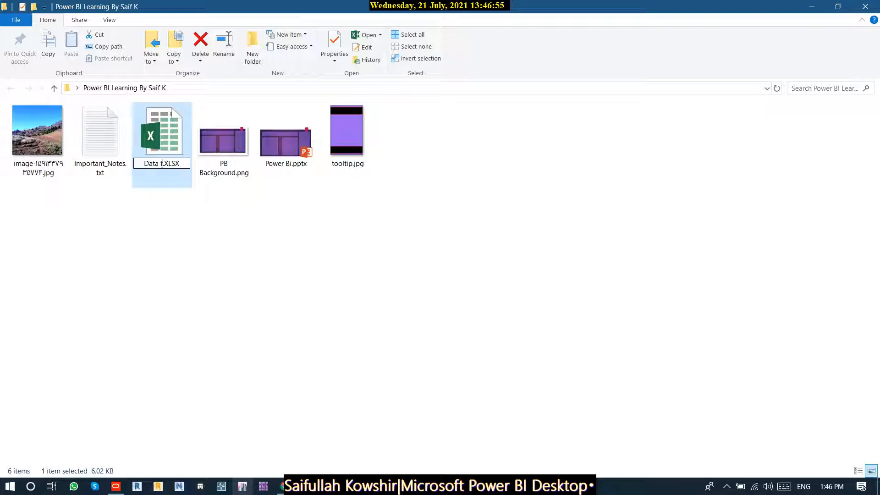
pyautogui.write('or PBI')
pyautogui.press('Return')
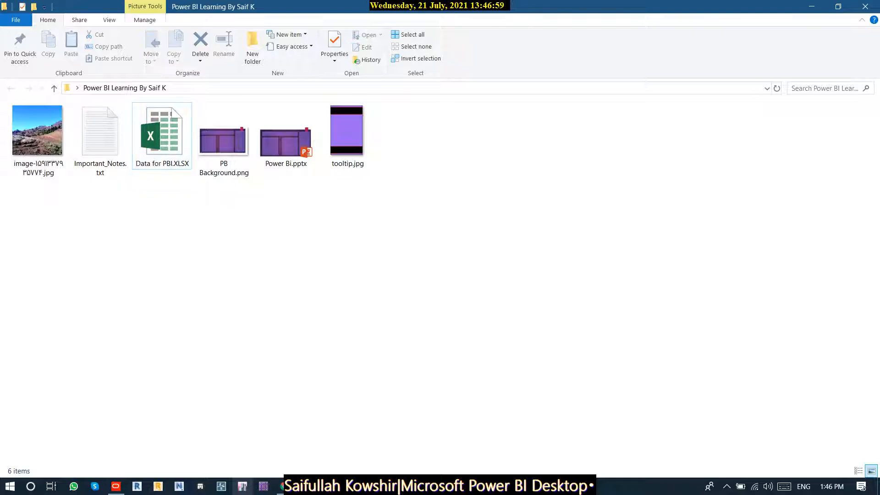
# - Open Data for PBI.XLSX and paste the copied schedule into Sheet1 starting at cell A1
pyautogui.doubleClick(173, 146)
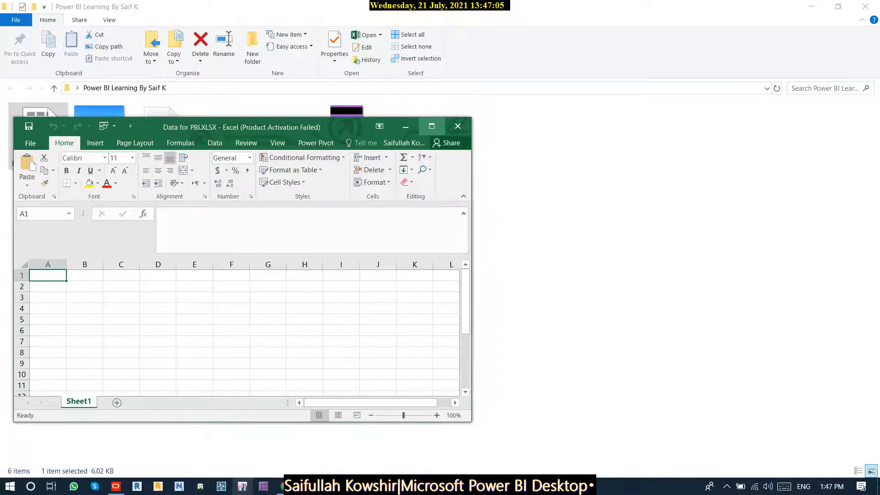
pyautogui.click(358, 387)
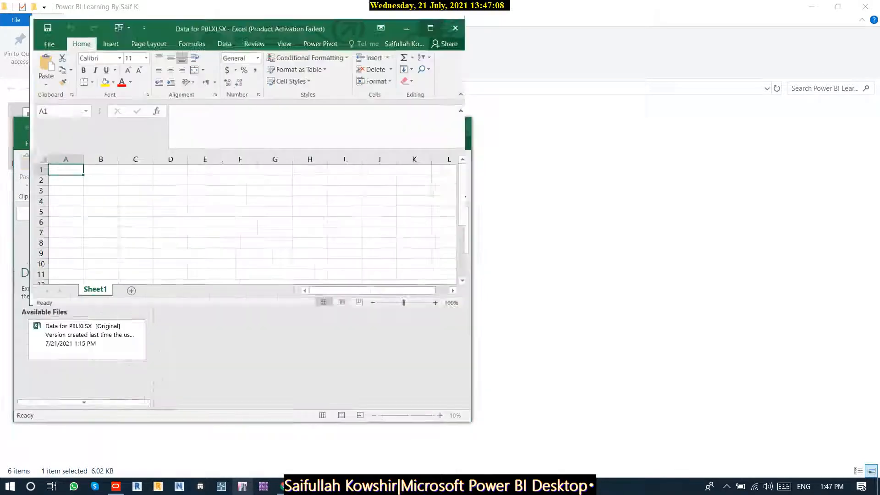
pyautogui.click(432, 126)
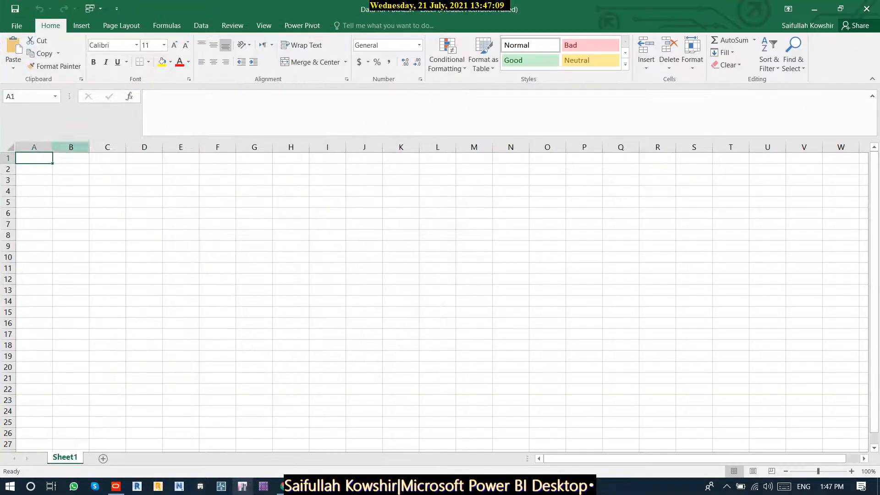
pyautogui.rightClick(38, 158)
pyautogui.click(61, 208)
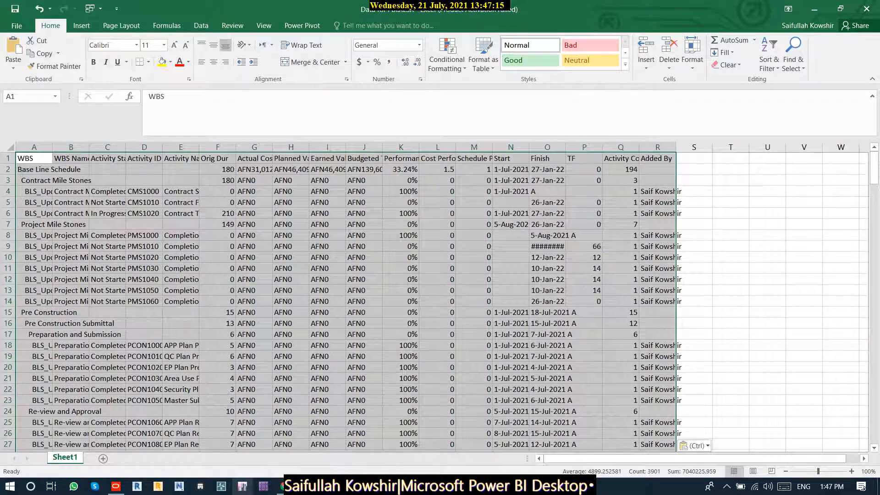
# - Widen columns A through R of the pasted schedule so their contents are readable
pyautogui.click(34, 147)
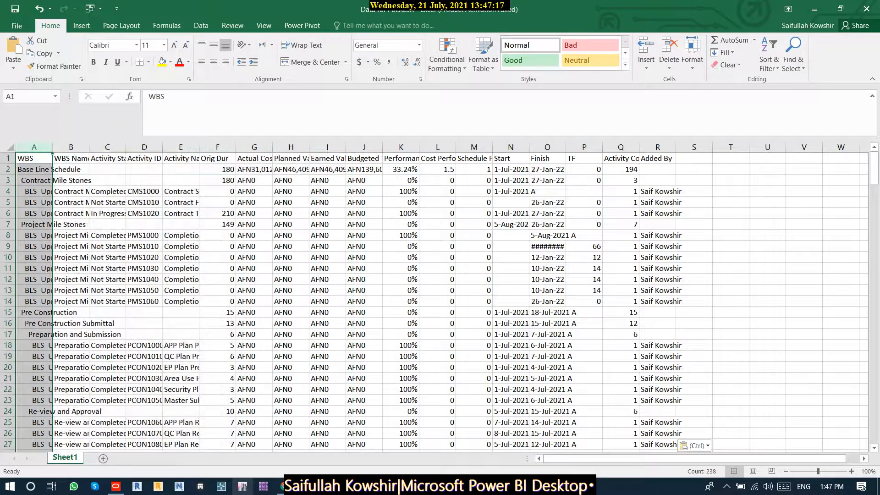
pyautogui.keyDown('shift'); pyautogui.click(658, 147); pyautogui.keyUp('shift')
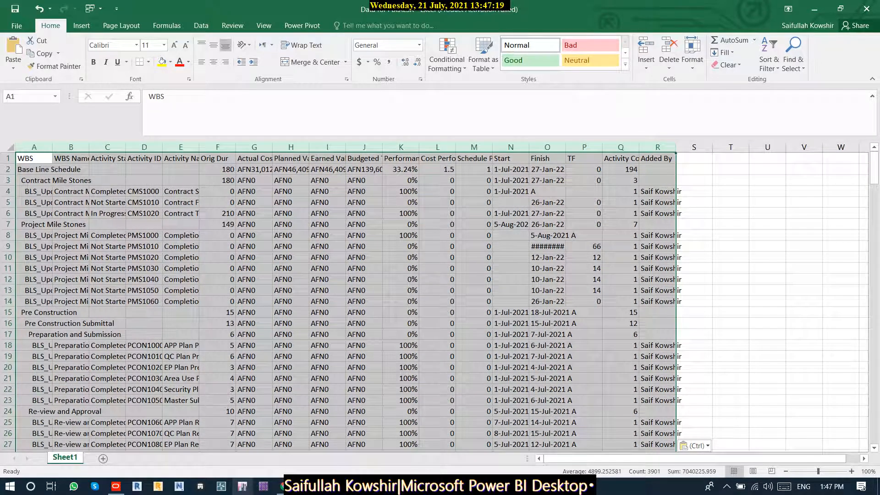
pyautogui.doubleClick(677, 147)
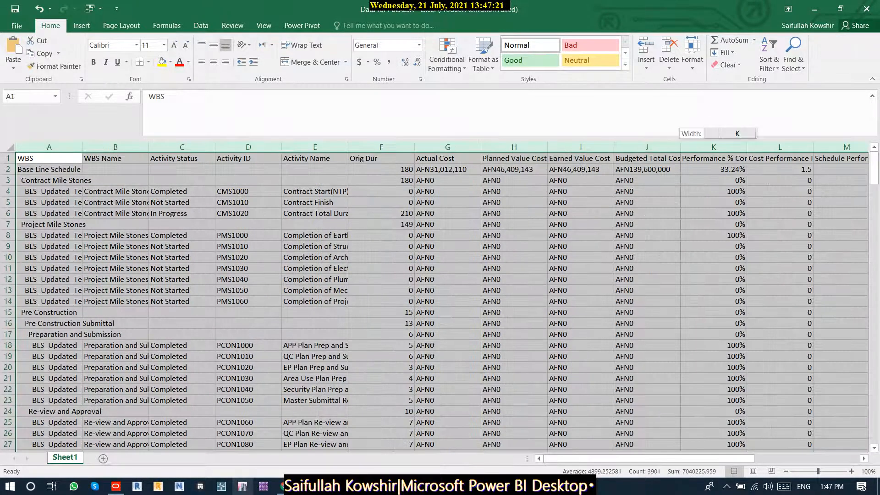
pyautogui.doubleClick(680, 148)
pyautogui.click(131, 169)
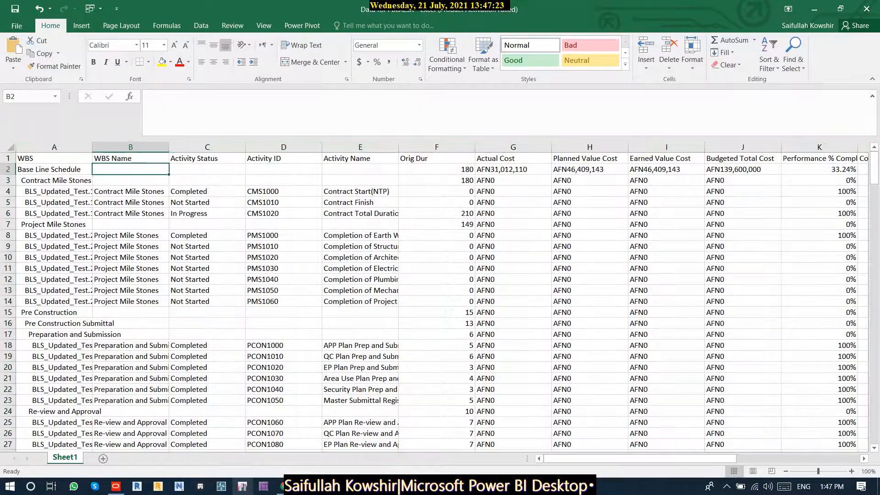
# - Convert the range A1:R238 into a table with headers
pyautogui.click(54, 159)
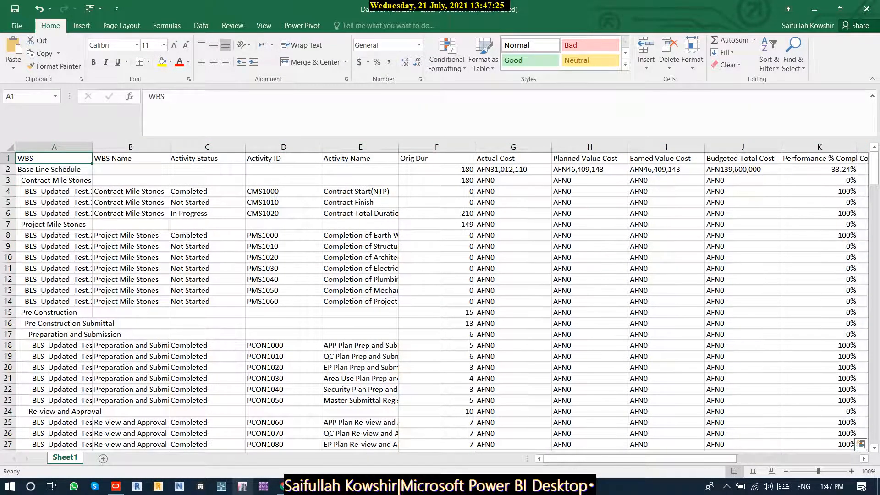
pyautogui.hotkey('ctrl', 'shift', 'End')
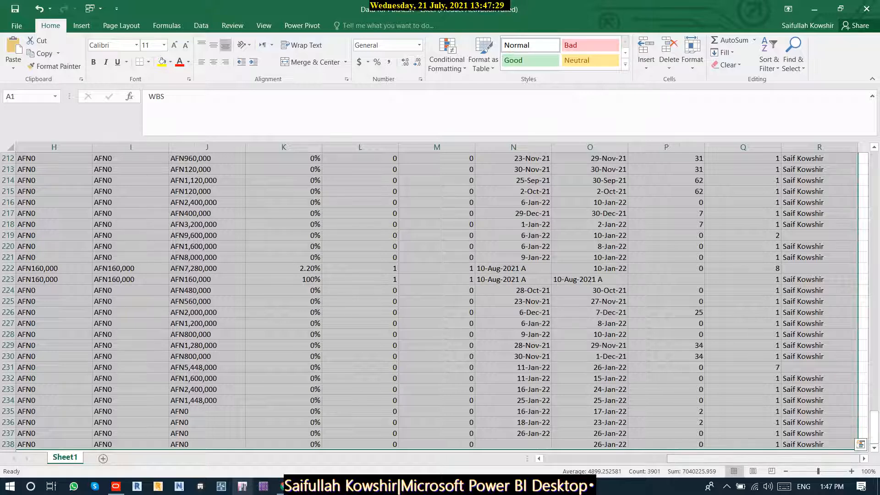
pyautogui.hotkey('ctrl', 't')
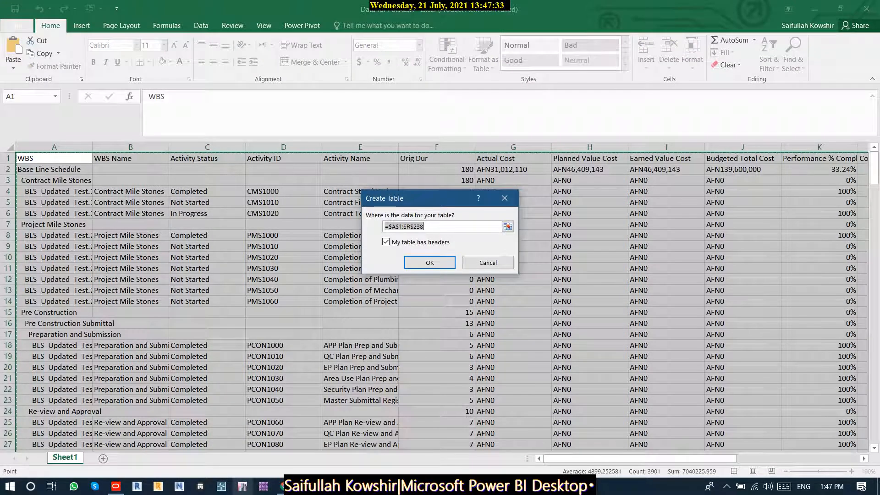
pyautogui.click(431, 259)
pyautogui.click(431, 260)
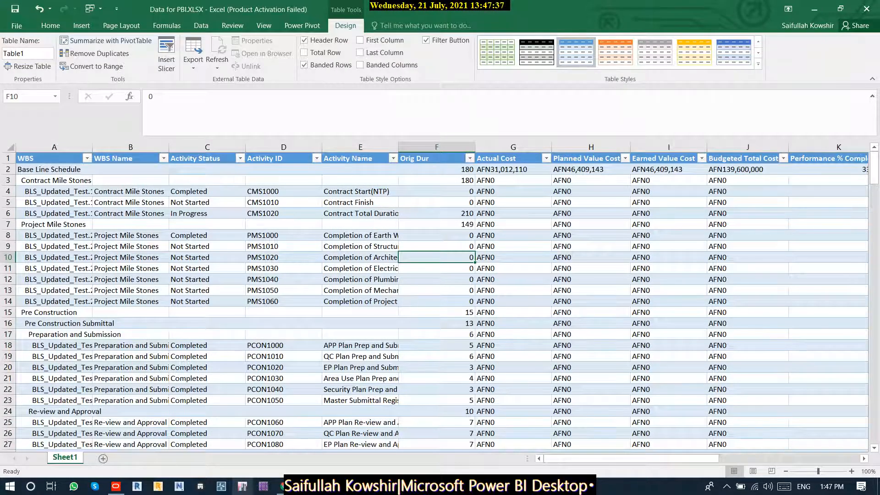
pyautogui.click(54, 169)
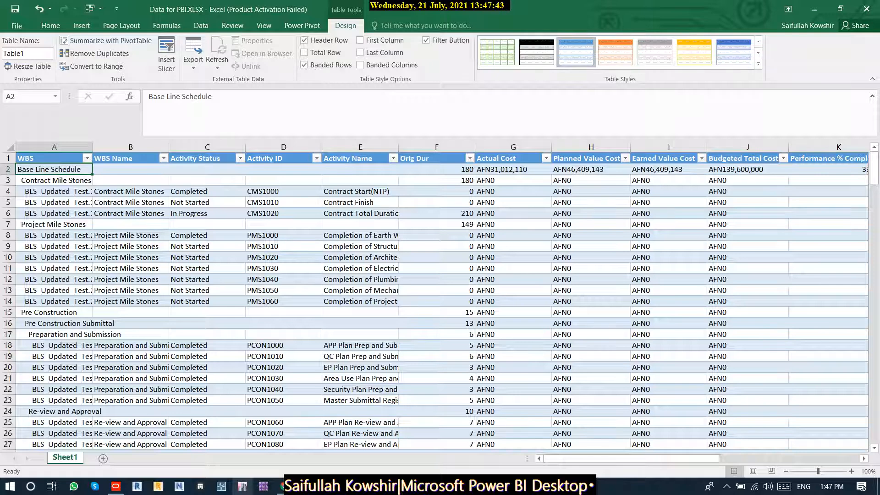
# - Look over the table's rows and columns, then save and close the Data for PBI workbook
pyautogui.click(513, 169)
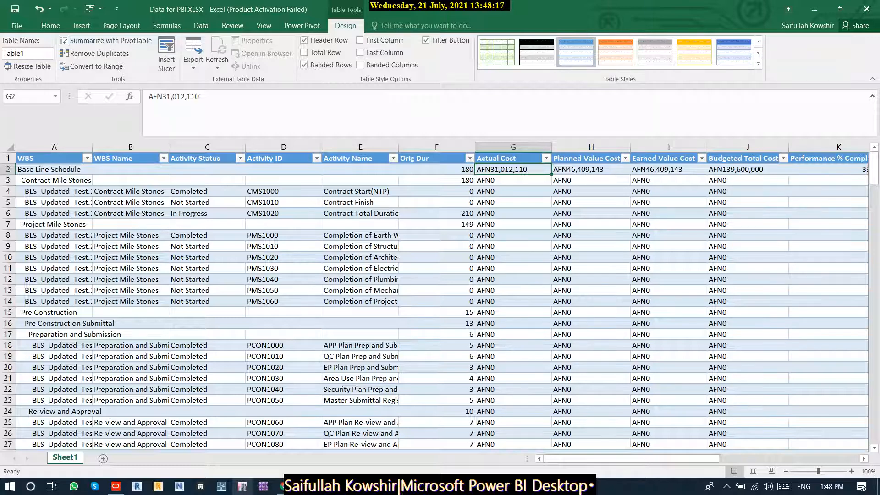
pyautogui.scroll(-15, 440, 302)
pyautogui.moveTo(642, 459); pyautogui.dragTo(782, 458)
pyautogui.click(866, 9)
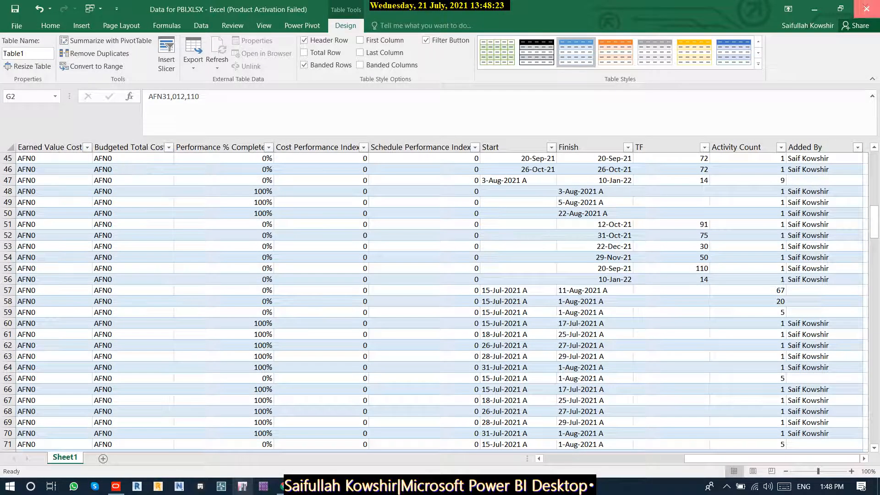
pyautogui.click(358, 388)
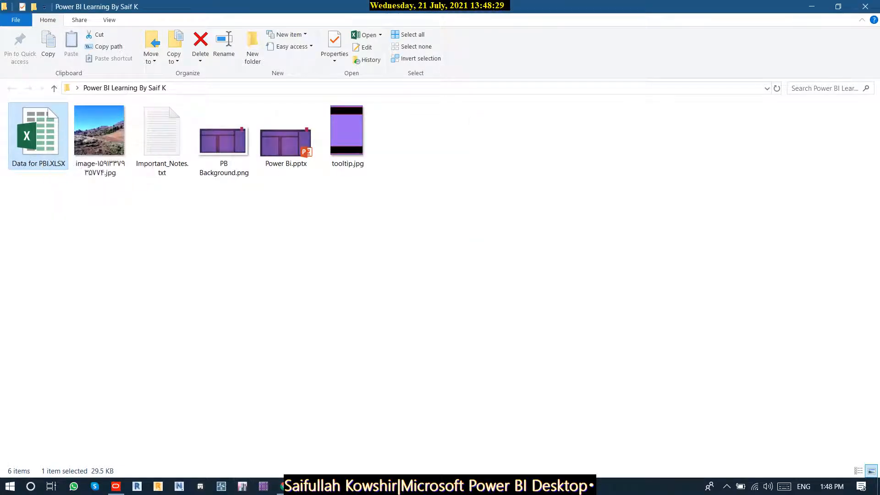
# - Switch to Power BI Desktop and bring Table1 from the Data for PBI.XLSX workbook into Power Query Editor for transformation
pyautogui.click(432, 485)
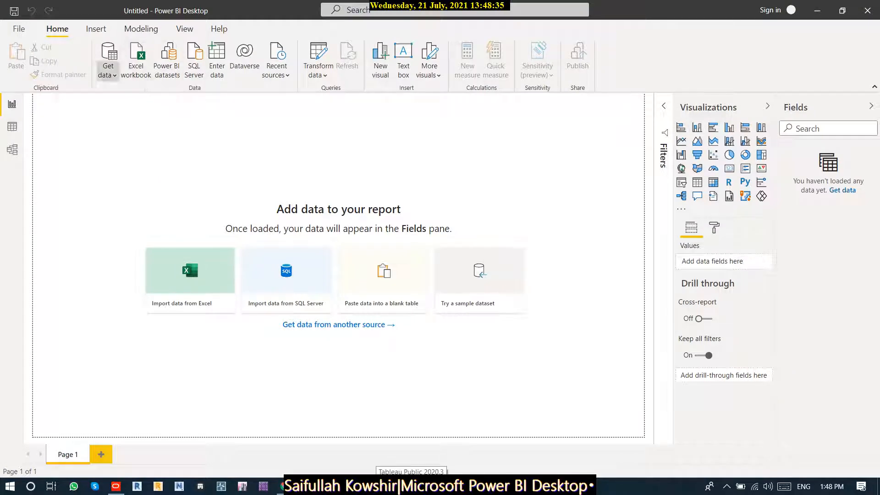
pyautogui.click(108, 73)
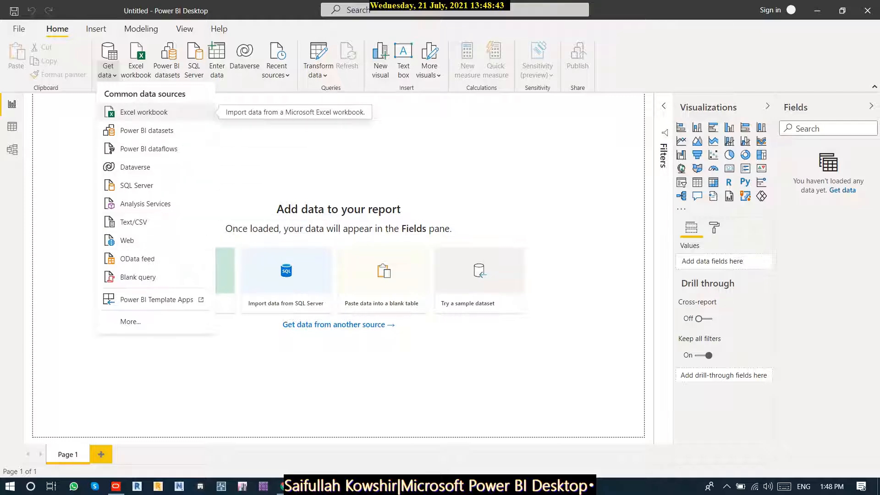
pyautogui.click(144, 112)
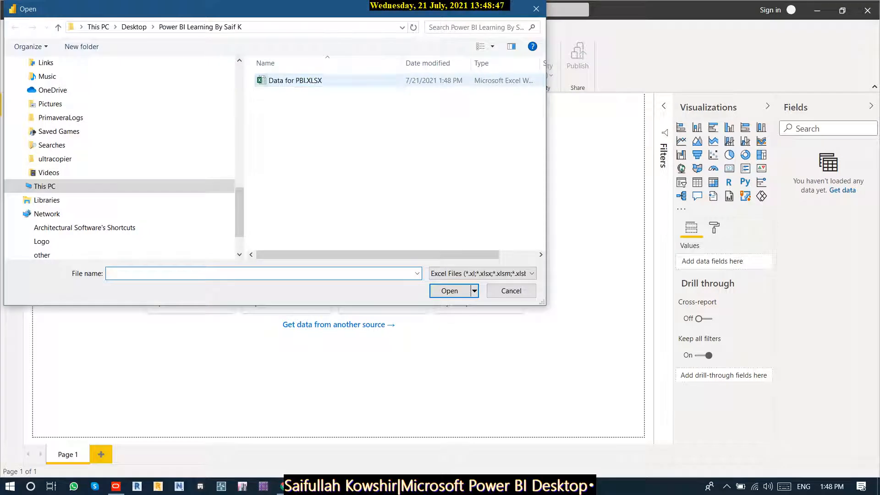
pyautogui.click(295, 81)
pyautogui.click(435, 290)
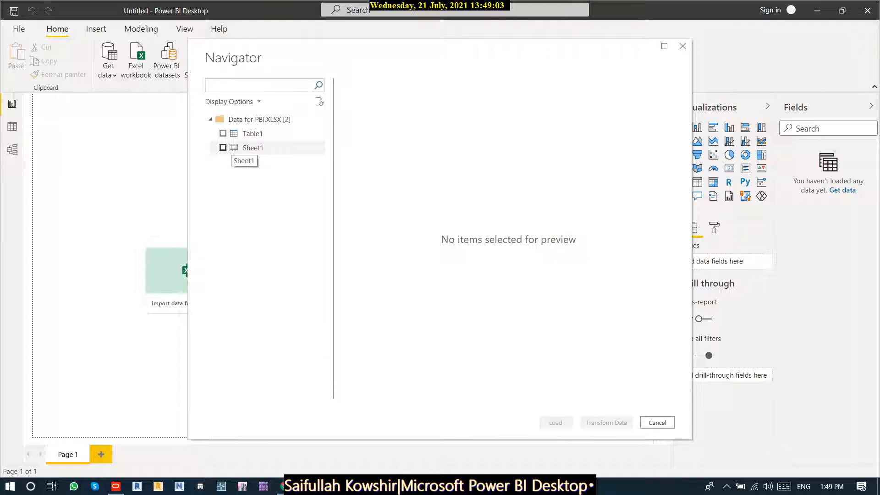
pyautogui.click(222, 134)
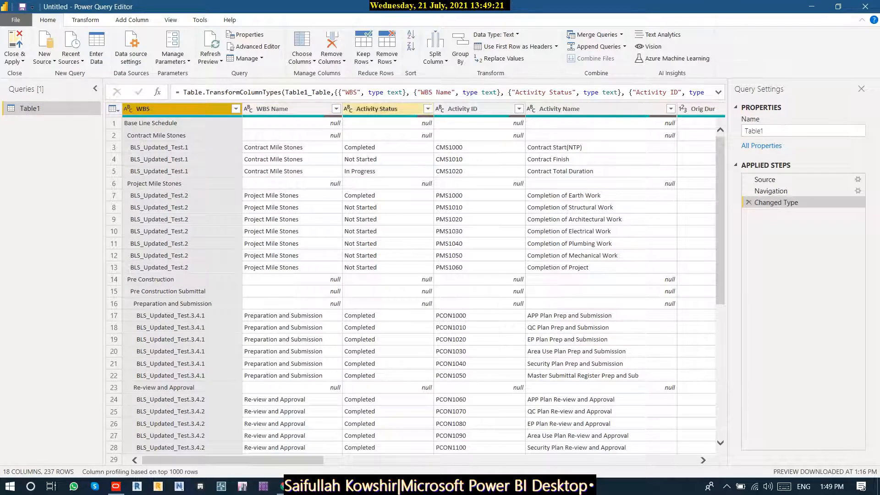
# - Examine the WBS summary rows at the start of Table1 across the WBS, activity, duration and cost columns
pyautogui.click(150, 124)
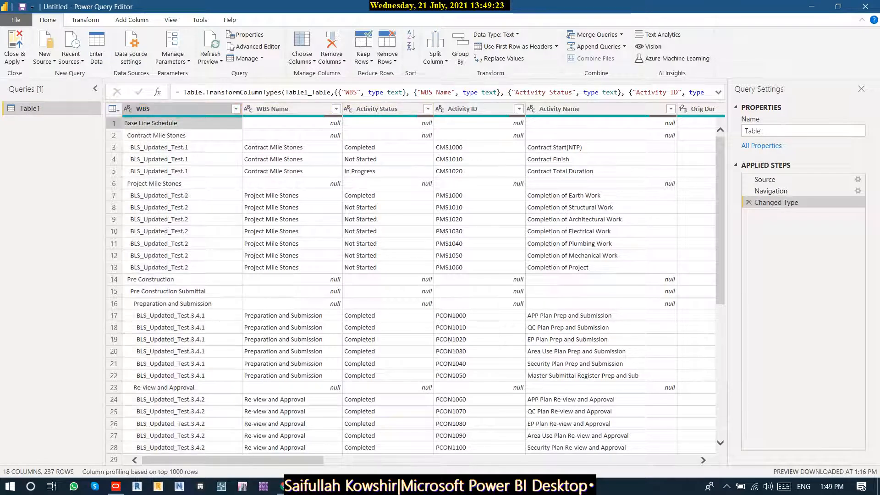
pyautogui.click(157, 136)
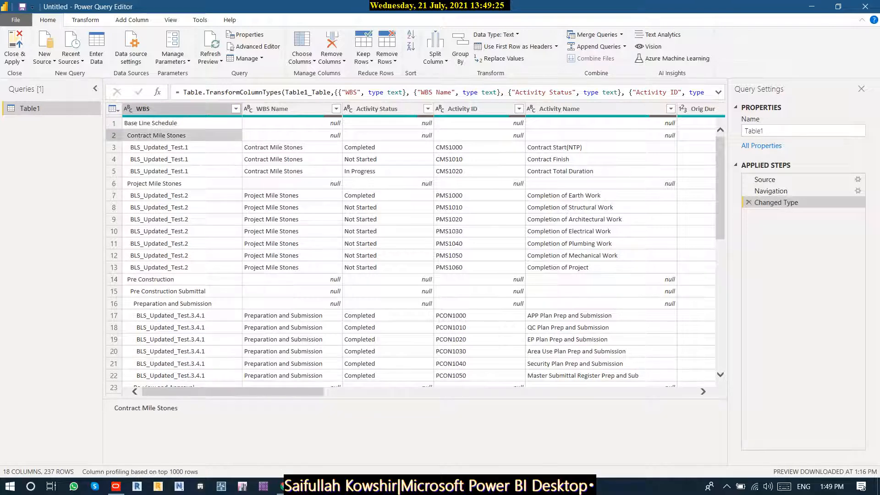
pyautogui.click(284, 124)
pyautogui.click(183, 124)
pyautogui.click(284, 123)
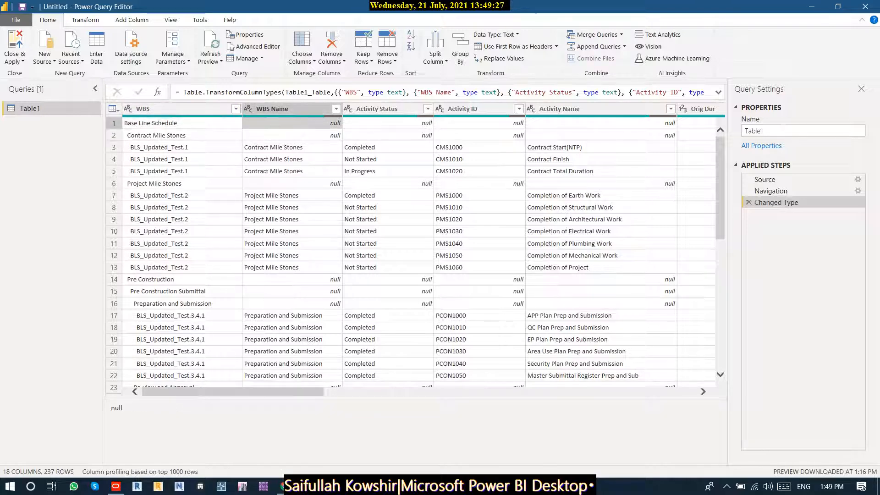
pyautogui.press('Right')
pyautogui.press('Right')
pyautogui.press('Right')
pyautogui.press('Right')
pyautogui.press('Right')
pyautogui.press('Right')
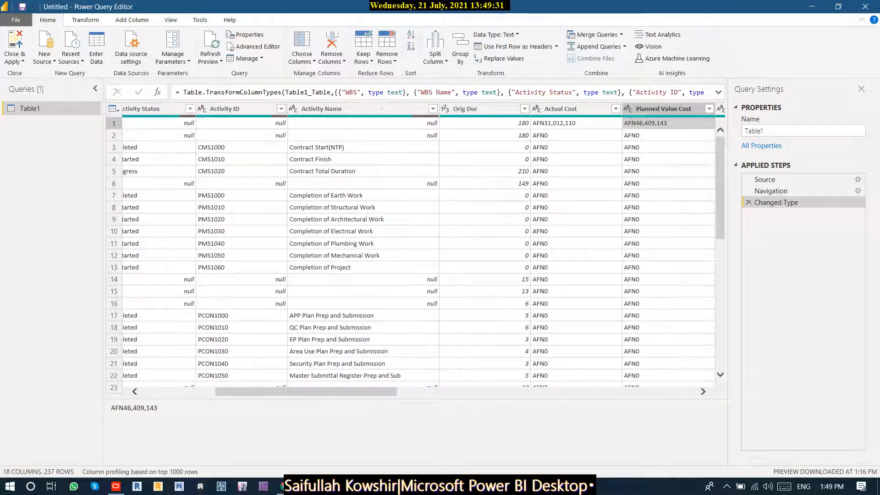
# - Remove the top 2 rows from Table1
pyautogui.click(376, 123)
pyautogui.click(387, 54)
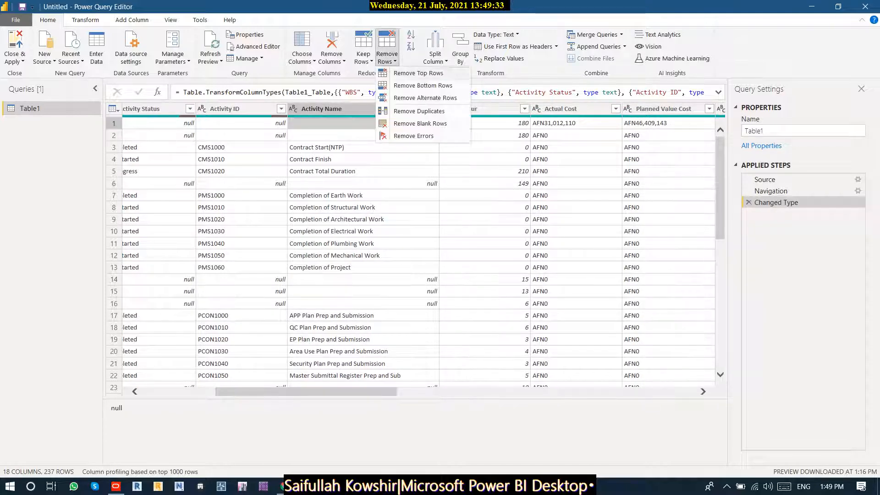
pyautogui.click(408, 73)
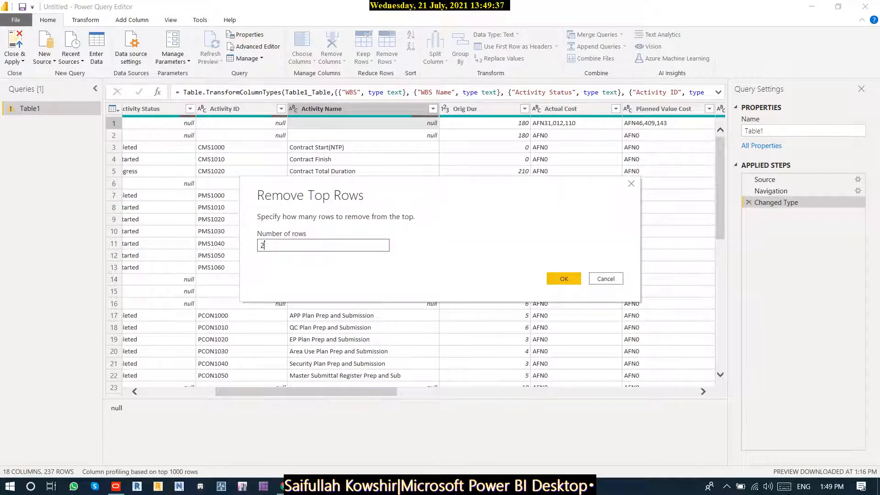
pyautogui.click(564, 279)
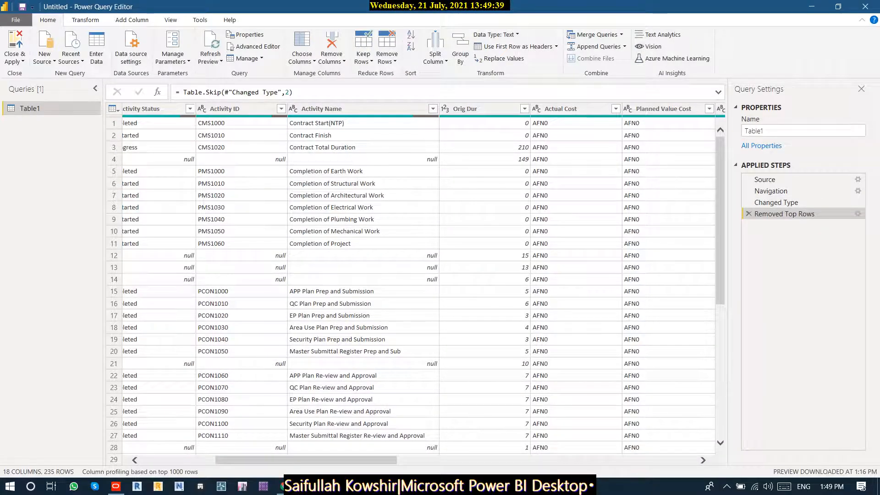
# - Filter the null entries out of the WBS Name column to drop the WBS summary rows
pyautogui.click(159, 159)
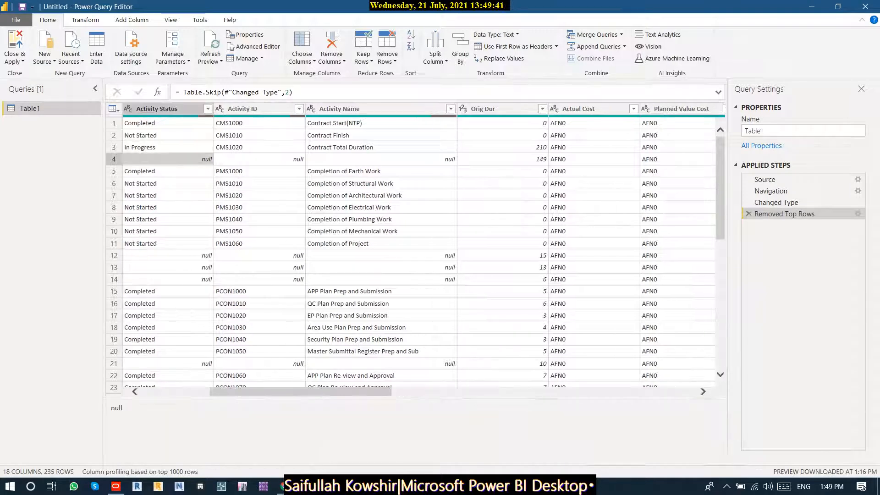
pyautogui.press('Left')
pyautogui.press('Left')
pyautogui.press('Left')
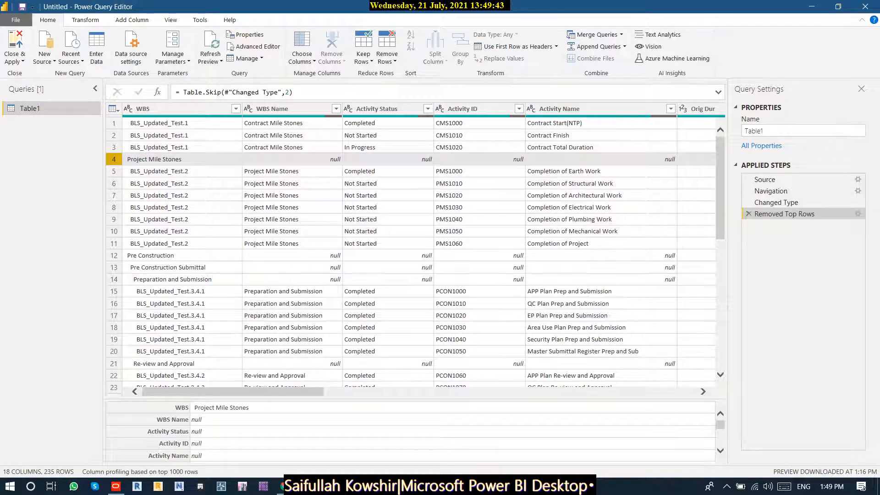
pyautogui.click(292, 159)
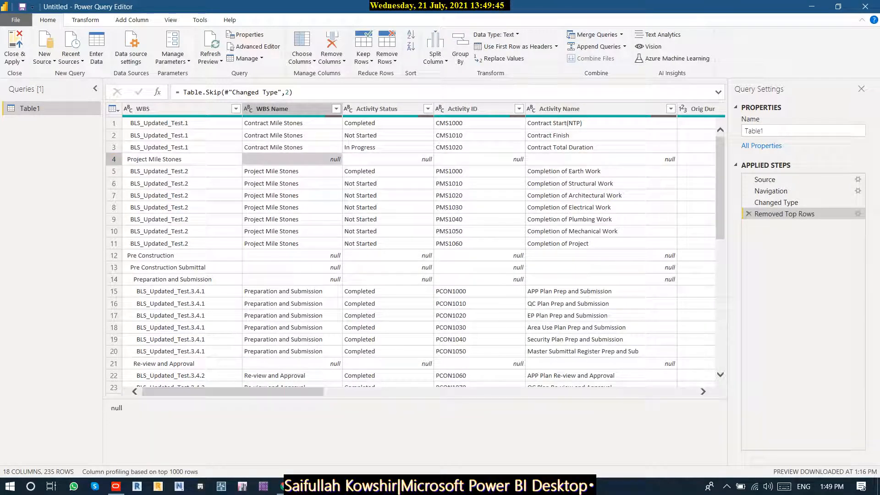
pyautogui.click(336, 108)
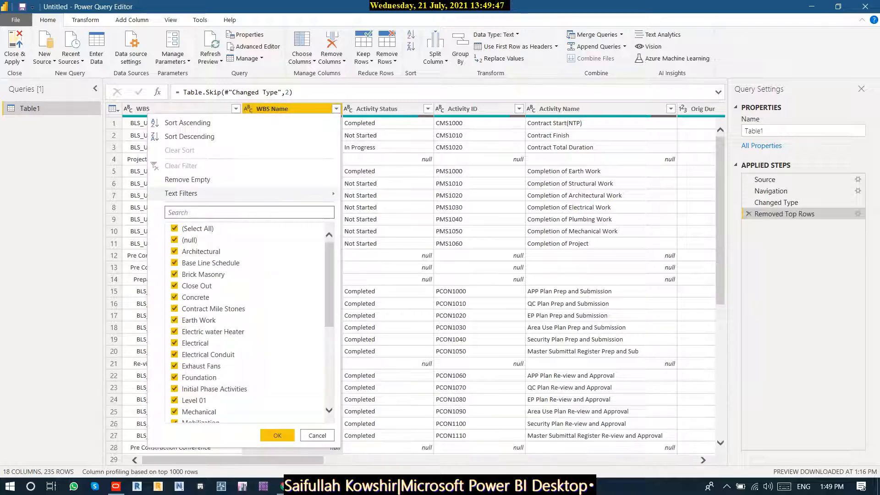
pyautogui.click(174, 240)
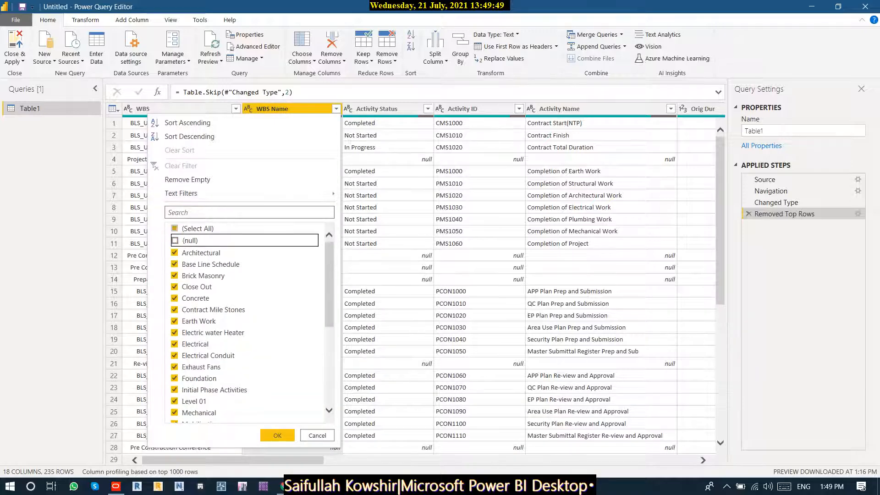
pyautogui.press('Return')
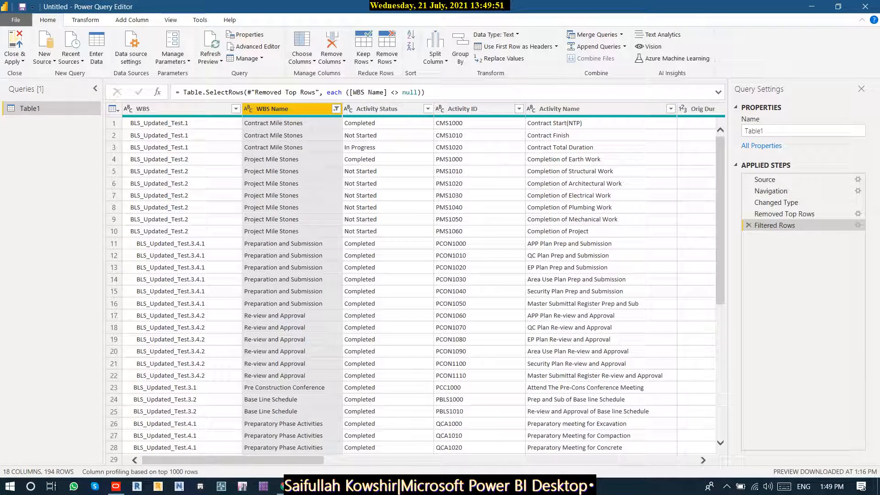
# - Examine the filtered table column by column from WBS through Orig Dur to Planned Value Cost
pyautogui.click(173, 108)
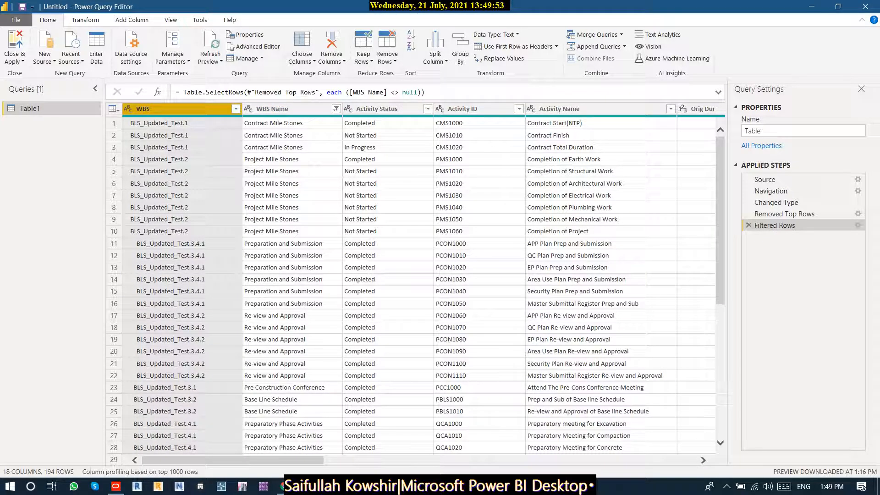
pyautogui.click(284, 108)
pyautogui.click(380, 109)
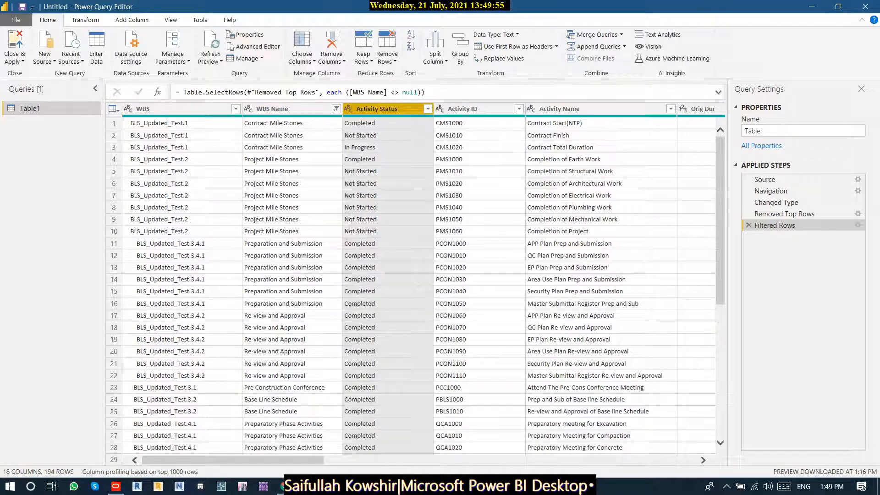
pyautogui.press('Right')
pyautogui.press('Right')
pyautogui.press('Right')
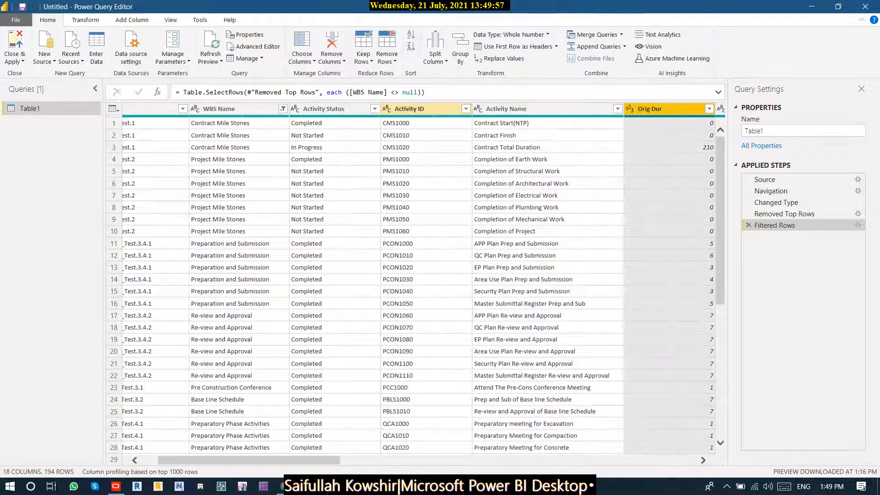
pyautogui.press('Right')
pyautogui.press('Left')
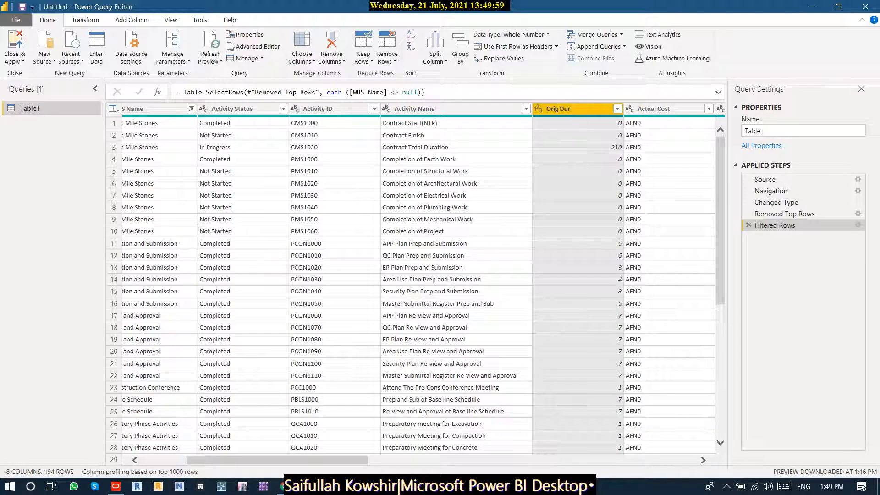
pyautogui.press('Right')
pyautogui.press('Right')
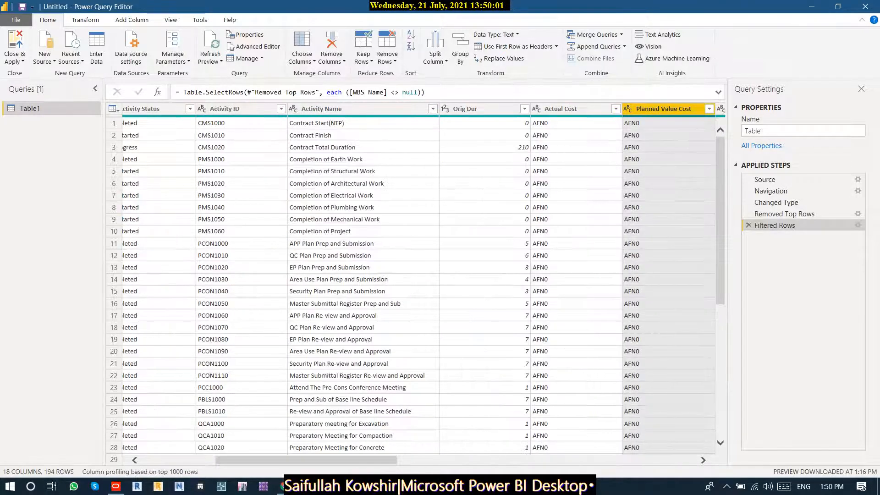
# - Replace the text AFN with an empty value in the Actual Cost column
pyautogui.press('Left')
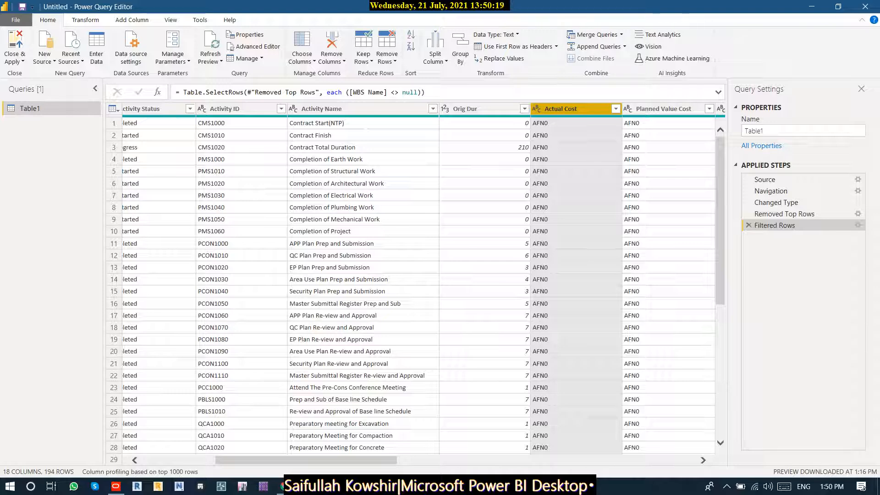
pyautogui.rightClick(567, 110)
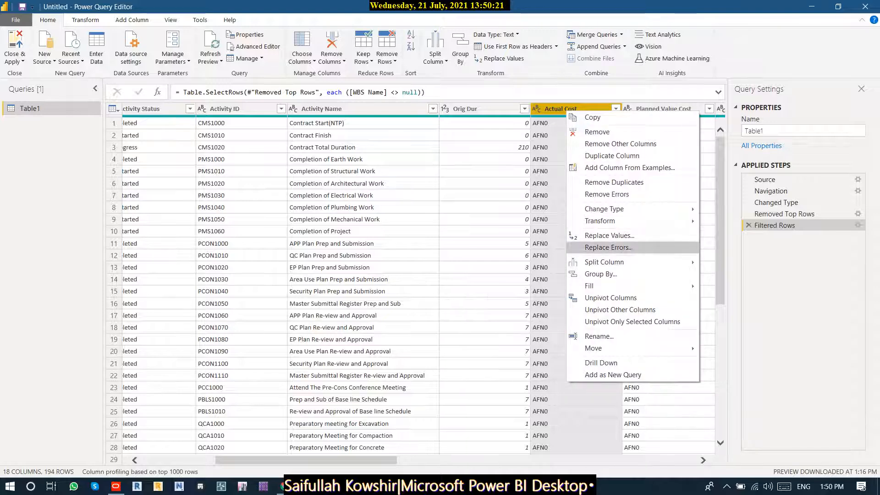
pyautogui.click(609, 235)
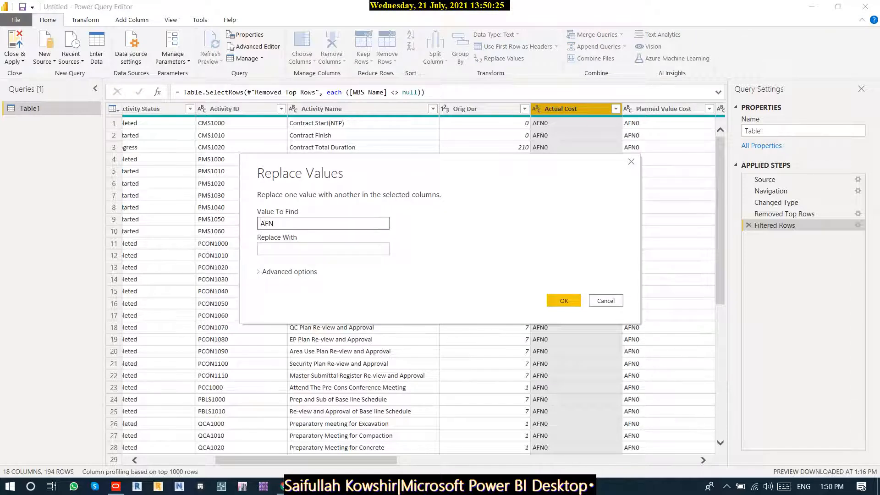
pyautogui.write('AFN')
pyautogui.hotkey('ctrl', 'a')
pyautogui.press('Return')
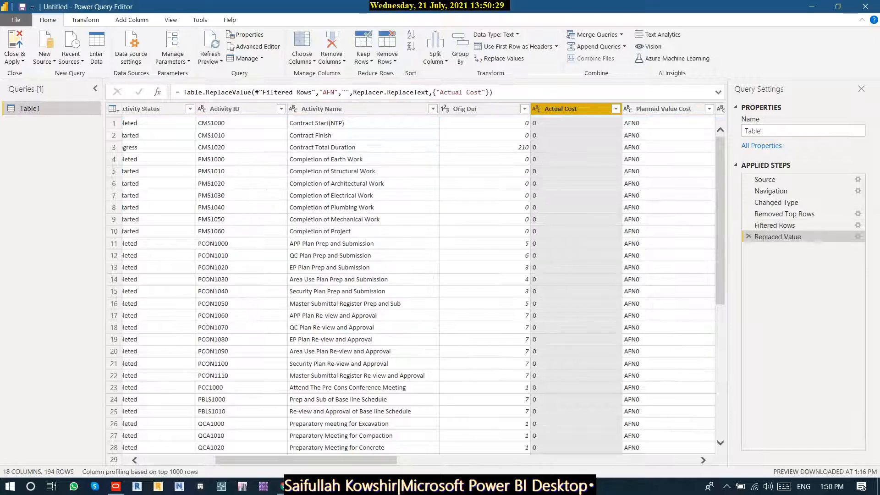
# - Change the Actual Cost column's data type to Decimal Number
pyautogui.click(594, 35)
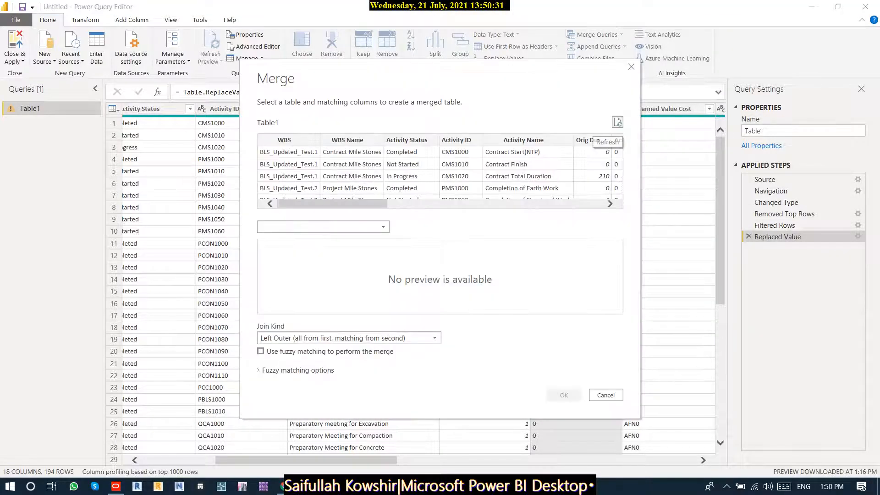
pyautogui.press('Escape')
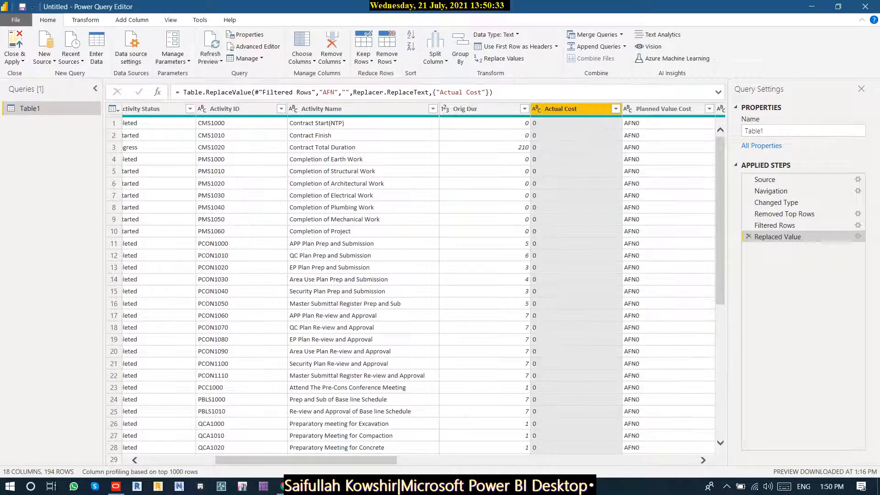
pyautogui.click(495, 34)
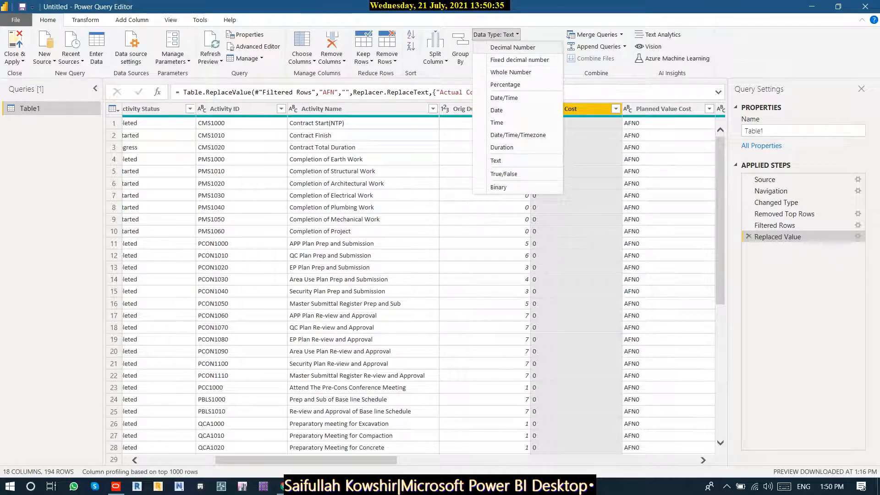
pyautogui.press('Return')
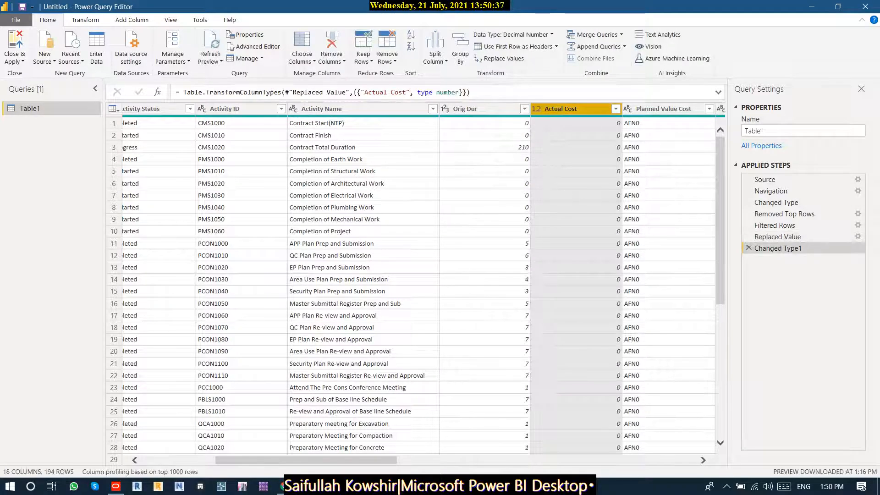
# - Replace AFN with an empty value in the Planned Value Cost column and change its data type to Decimal Number
pyautogui.click(663, 109)
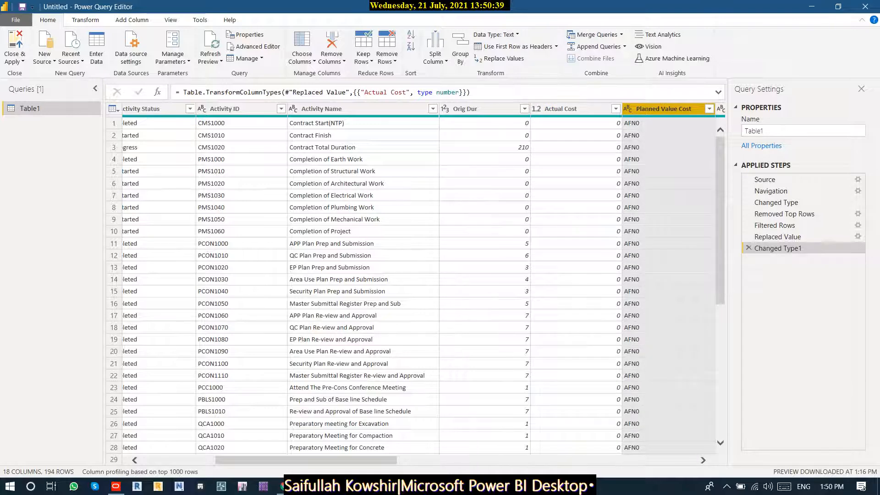
pyautogui.hscroll(5, 412, 275)
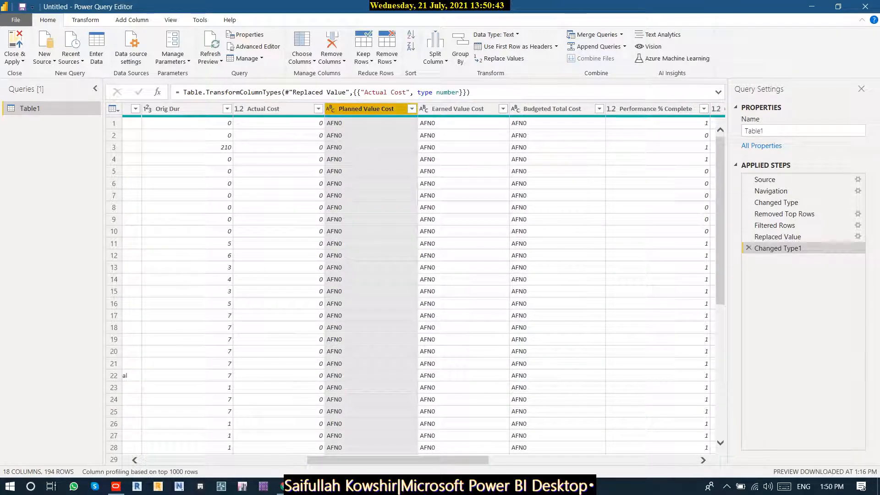
pyautogui.rightClick(385, 109)
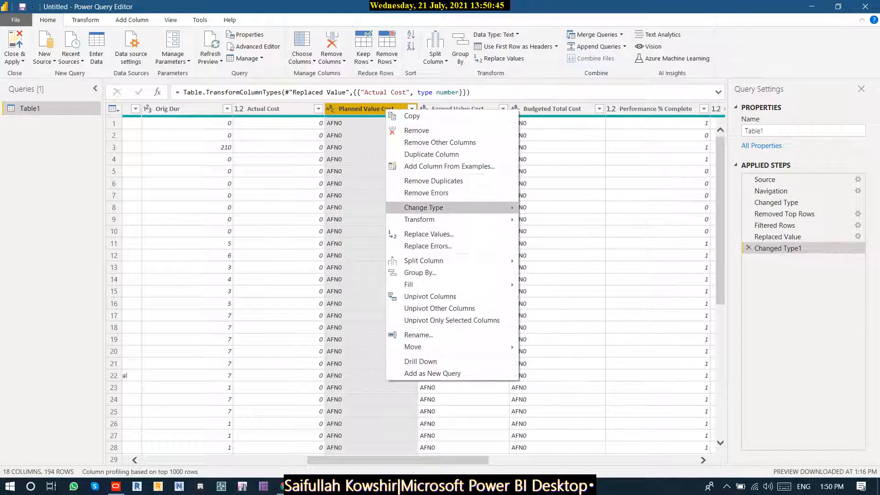
pyautogui.click(428, 234)
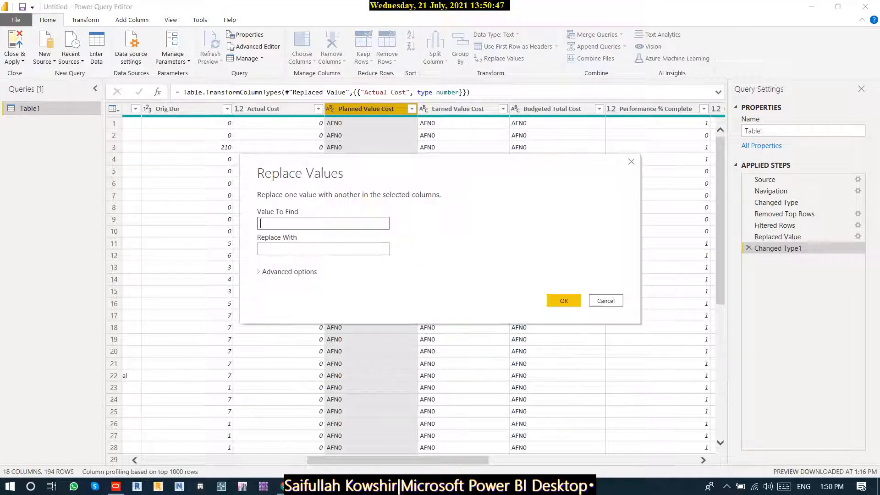
pyautogui.write('AFN')
pyautogui.click(563, 301)
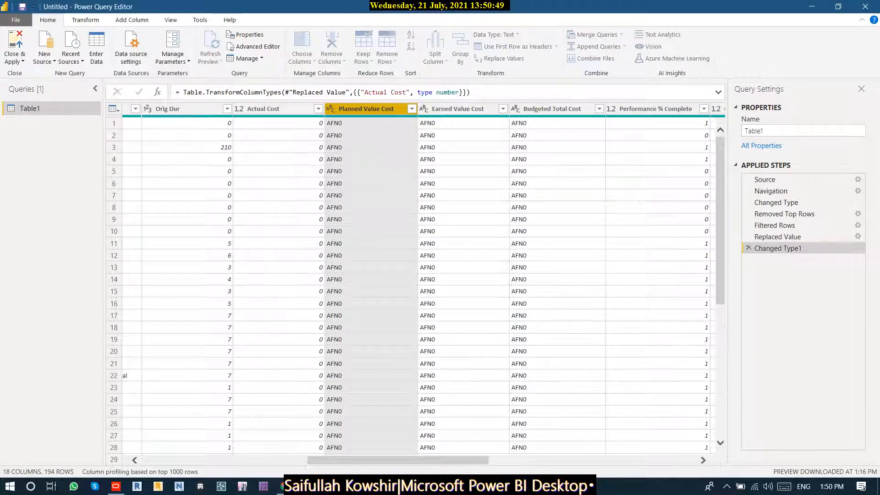
pyautogui.click(495, 34)
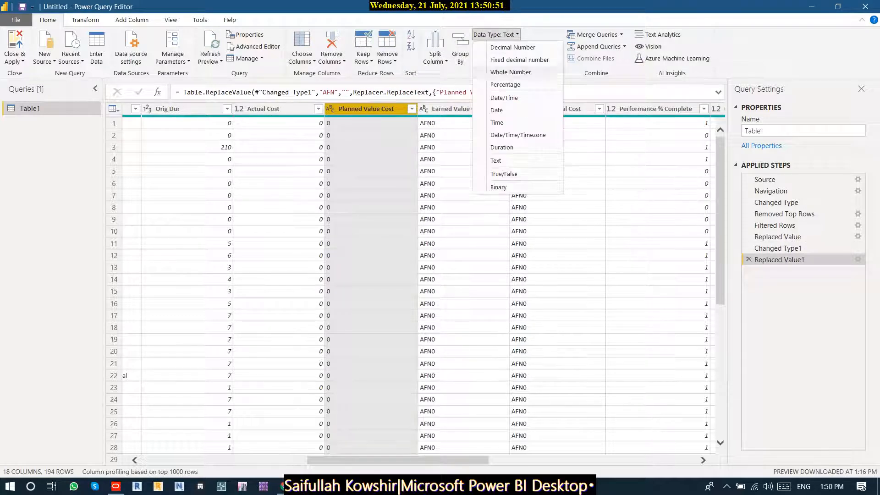
pyautogui.click(512, 47)
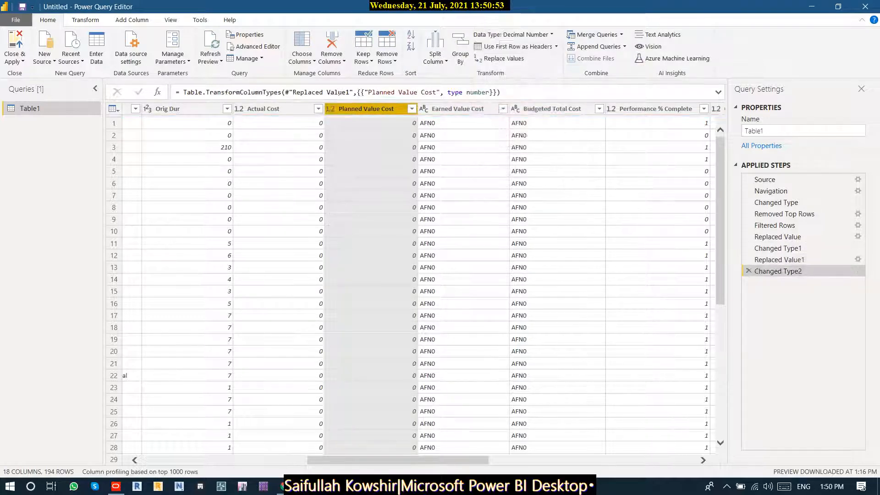
# - Replace AFN with an empty value in the Earned Value Cost column and set its data type to Decimal Number
pyautogui.click(457, 109)
pyautogui.rightClick(470, 109)
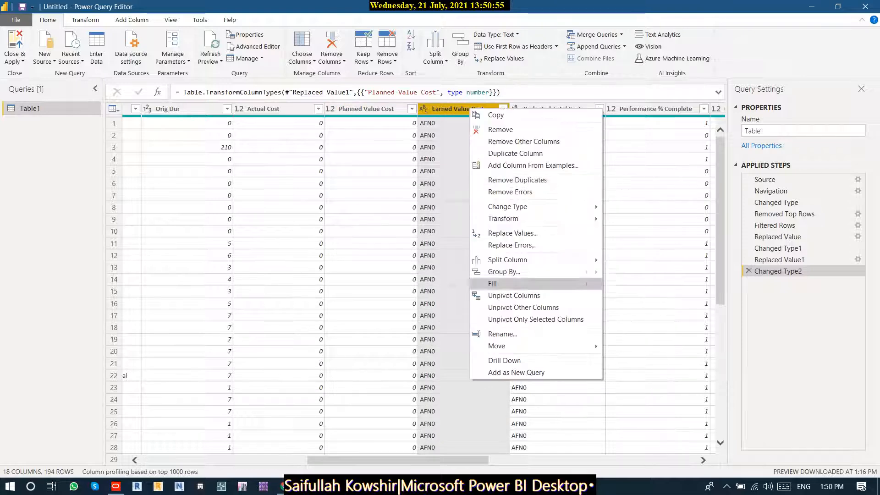
pyautogui.click(513, 233)
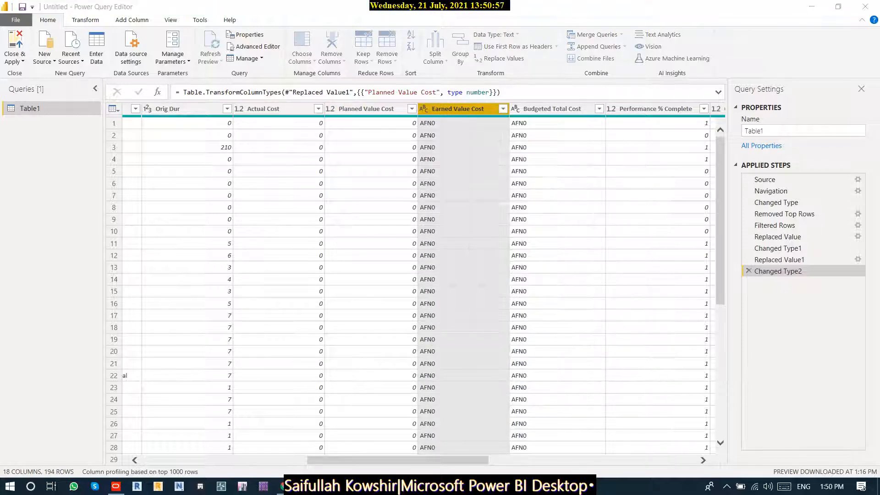
pyautogui.write('AFN')
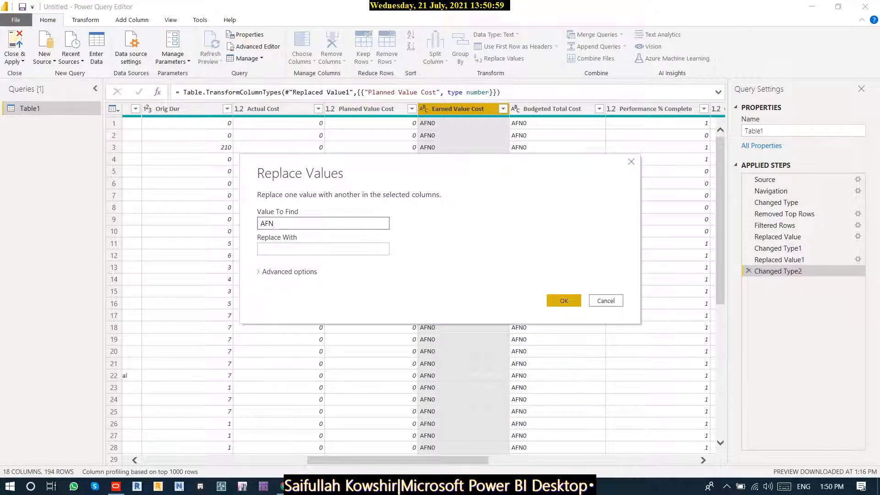
pyautogui.press('Return')
pyautogui.click(495, 35)
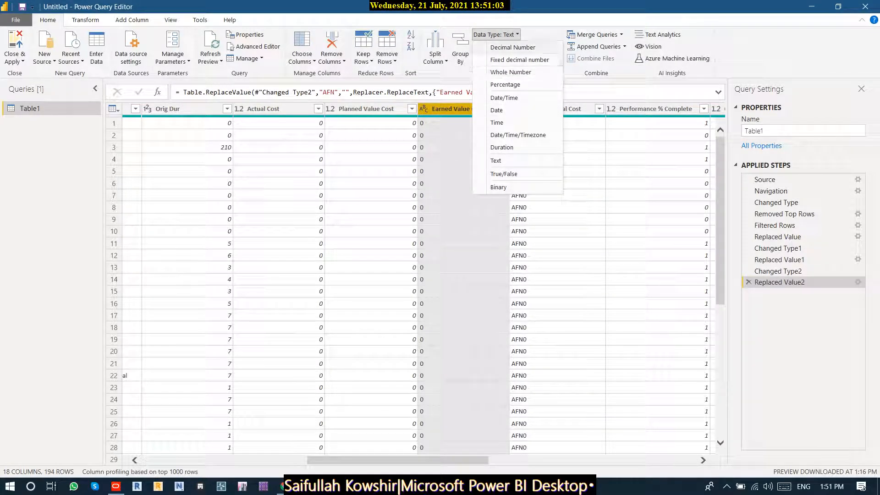
pyautogui.click(513, 48)
# - Replace AFN with an empty value in the Budgeted Total Cost column and set its data type to Decimal Number
pyautogui.click(551, 109)
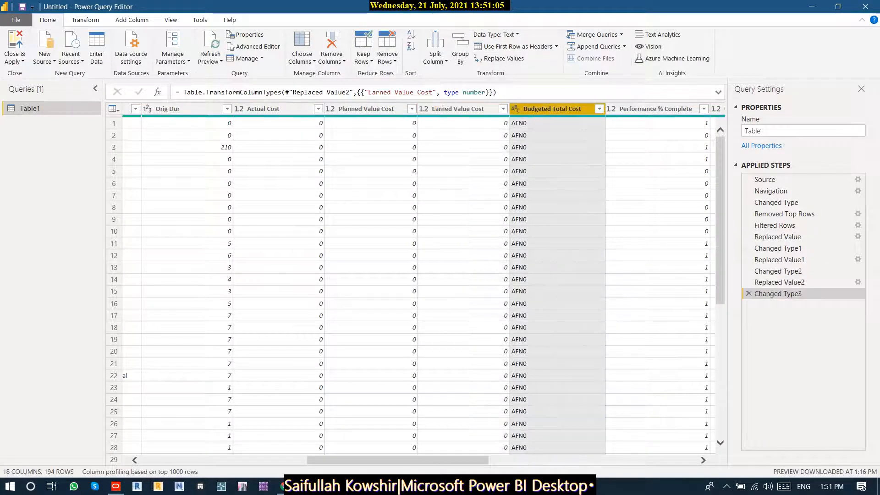
pyautogui.rightClick(552, 109)
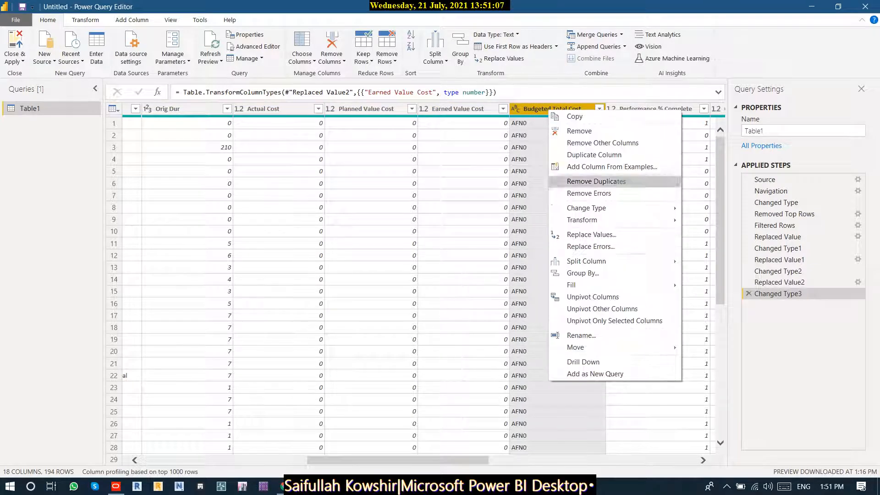
pyautogui.click(591, 234)
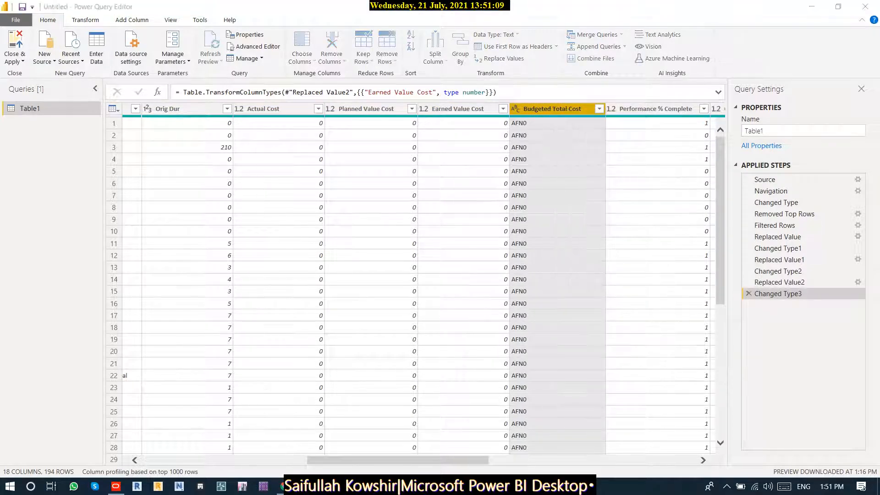
pyautogui.write('AFN')
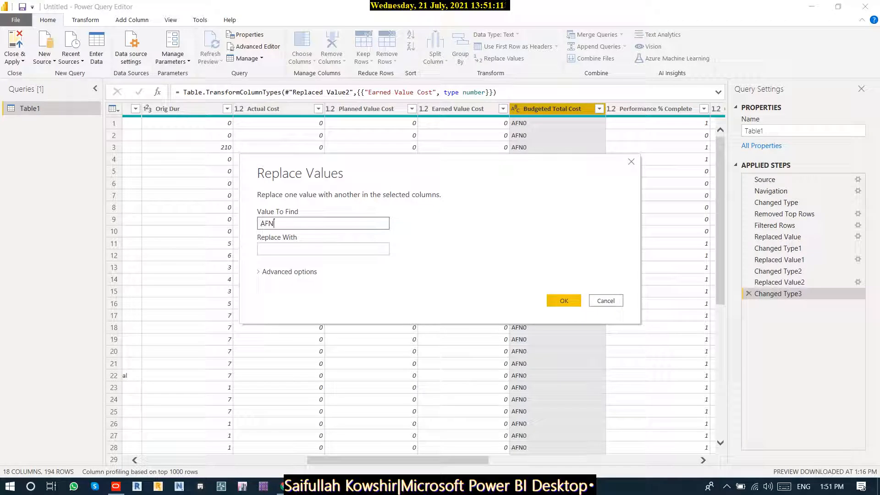
pyautogui.press('Return')
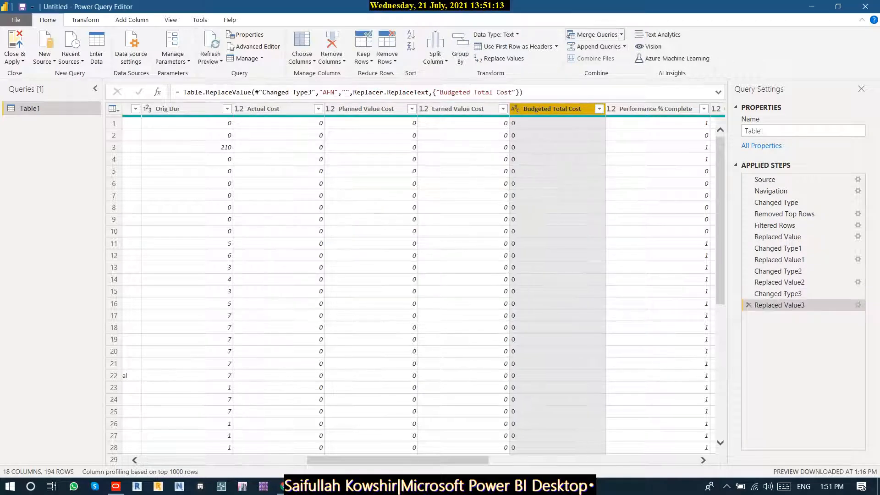
pyautogui.click(495, 34)
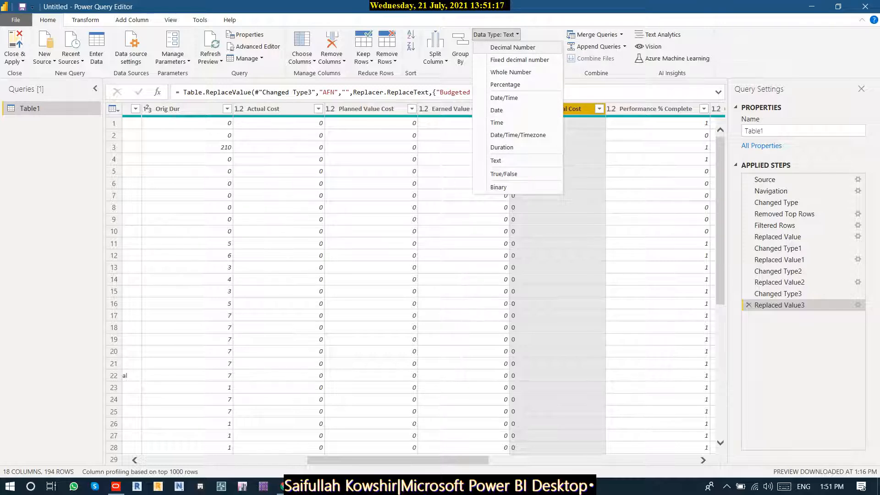
pyautogui.click(512, 48)
# - Change the Performance % Complete column's data type to Percentage
pyautogui.click(656, 109)
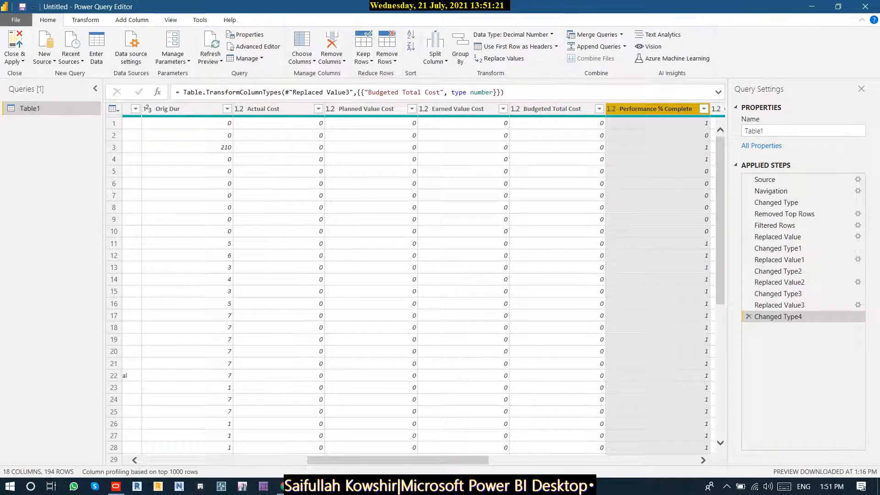
pyautogui.click(512, 34)
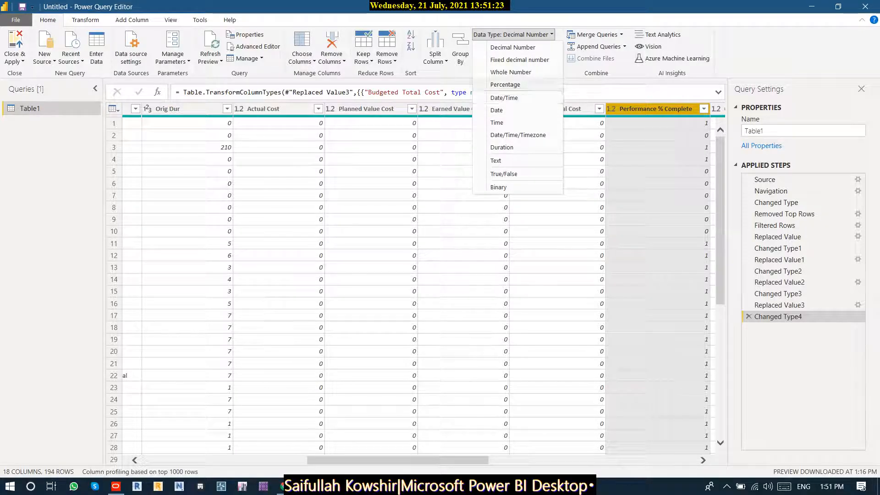
pyautogui.click(505, 84)
# - Check the Cost Performance Index column's data type and change the Schedule Performance Index column's type to Decimal Number
pyautogui.press('Right')
pyautogui.press('Right')
pyautogui.press('Right')
pyautogui.press('Right')
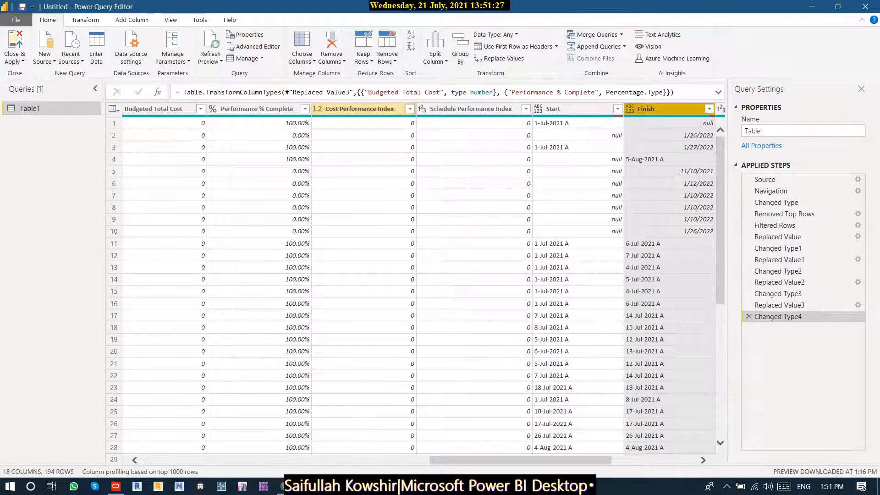
pyautogui.click(359, 109)
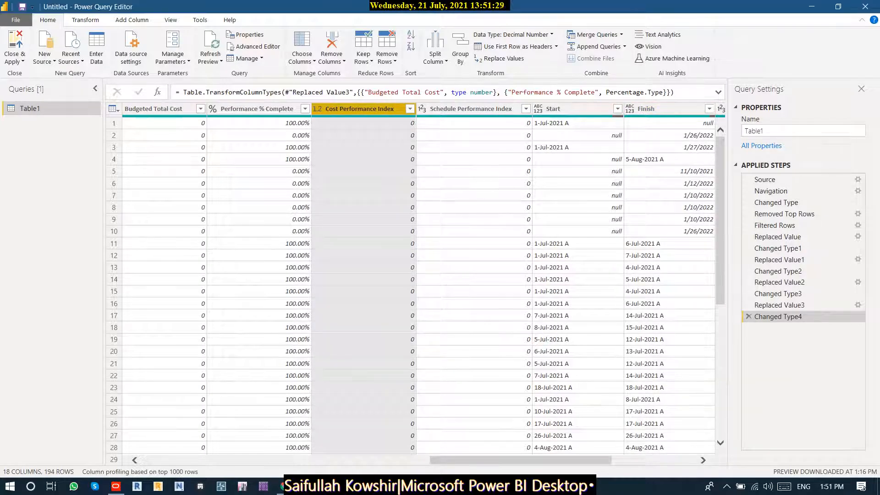
pyautogui.press('Right')
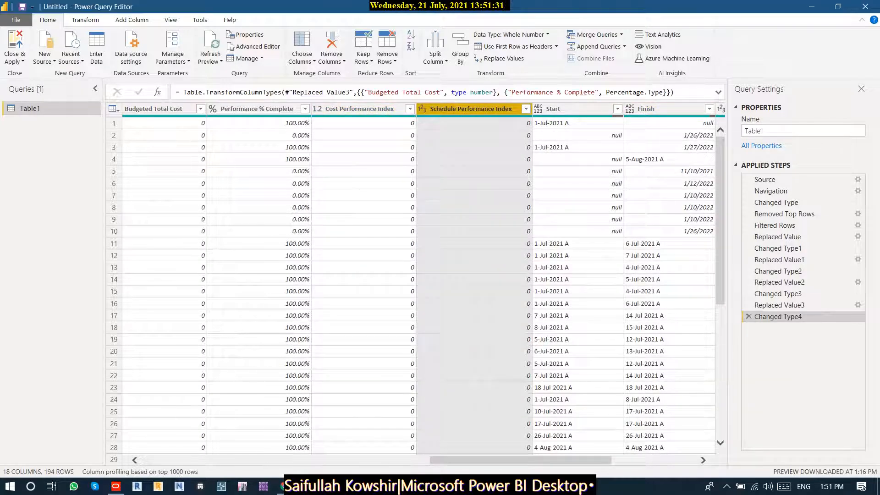
pyautogui.click(510, 34)
pyautogui.press('Up')
pyautogui.press('Up')
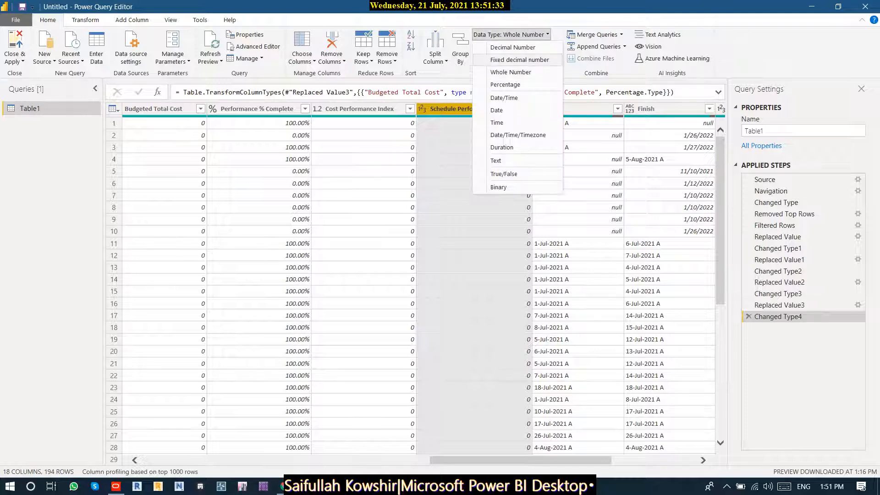
pyautogui.press('Return')
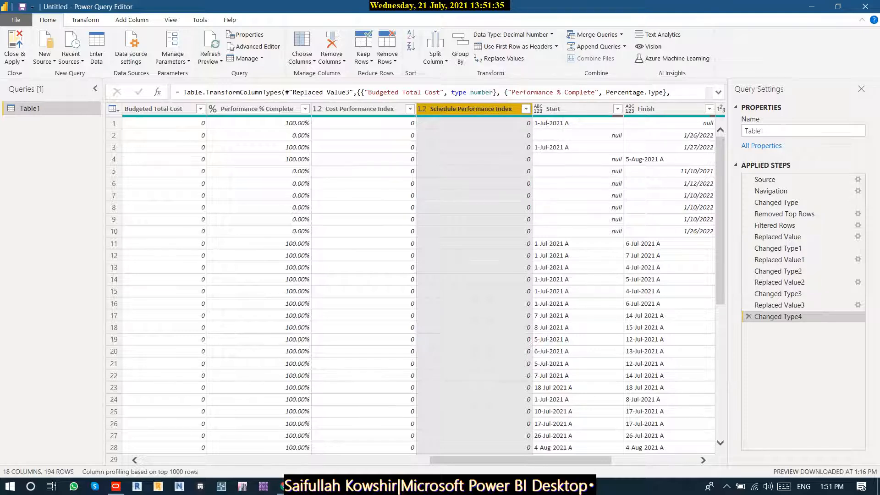
# - Change the Start column's data type to Text
pyautogui.click(575, 109)
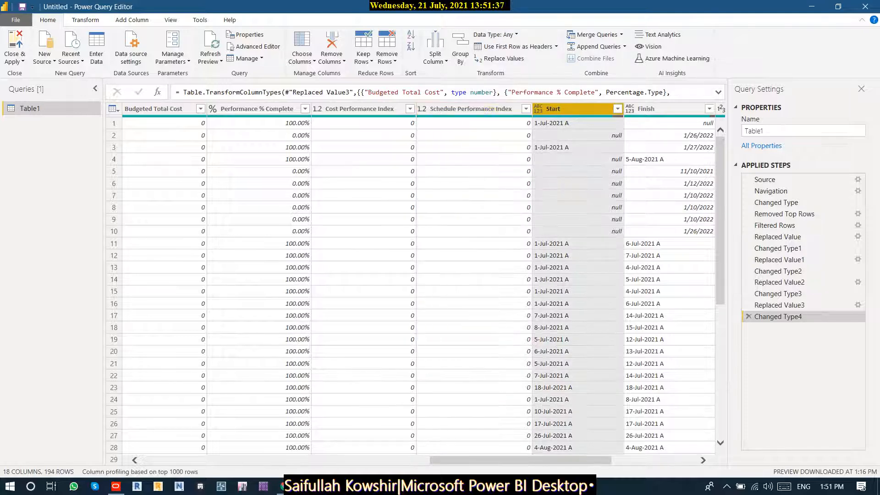
pyautogui.rightClick(563, 110)
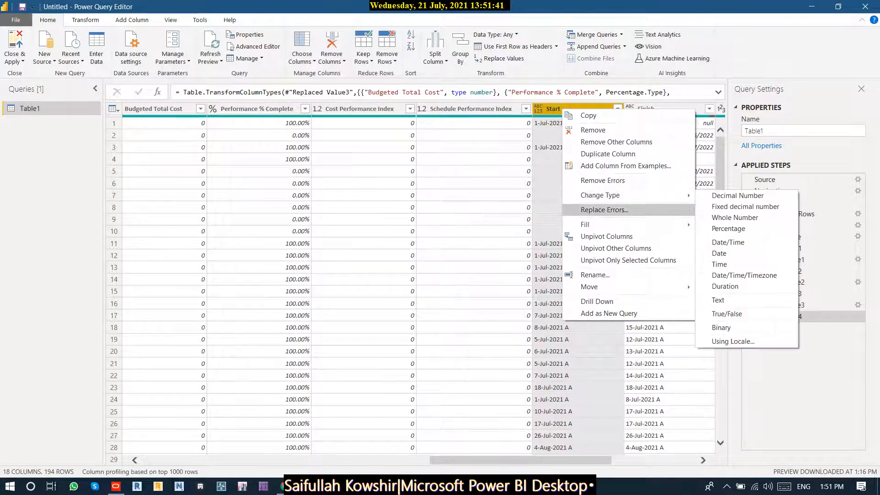
pyautogui.moveTo(591, 224)
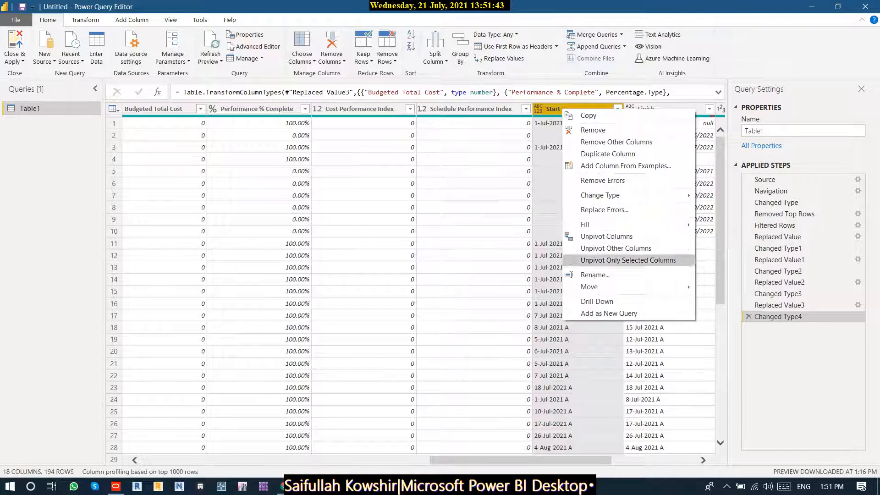
pyautogui.press('Escape')
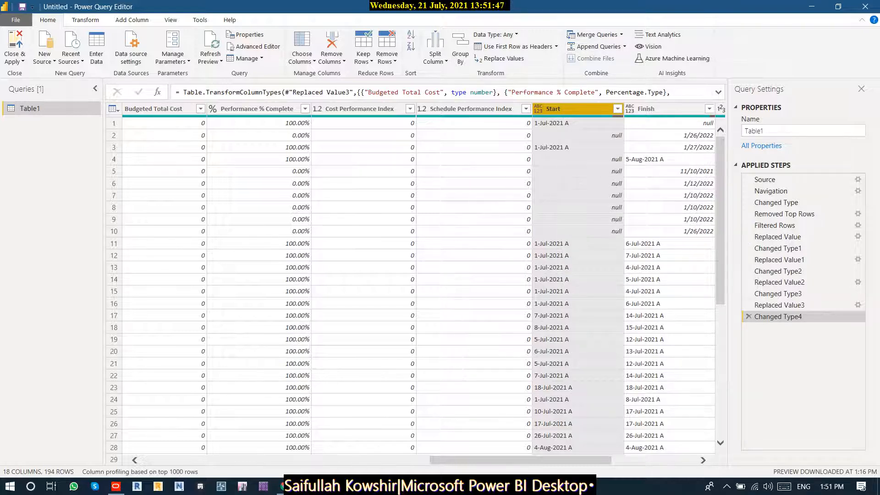
pyautogui.click(495, 35)
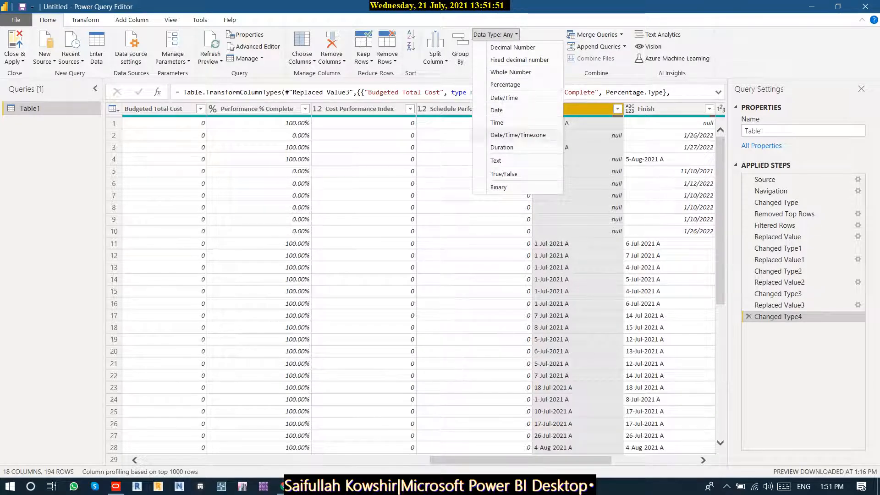
pyautogui.click(495, 161)
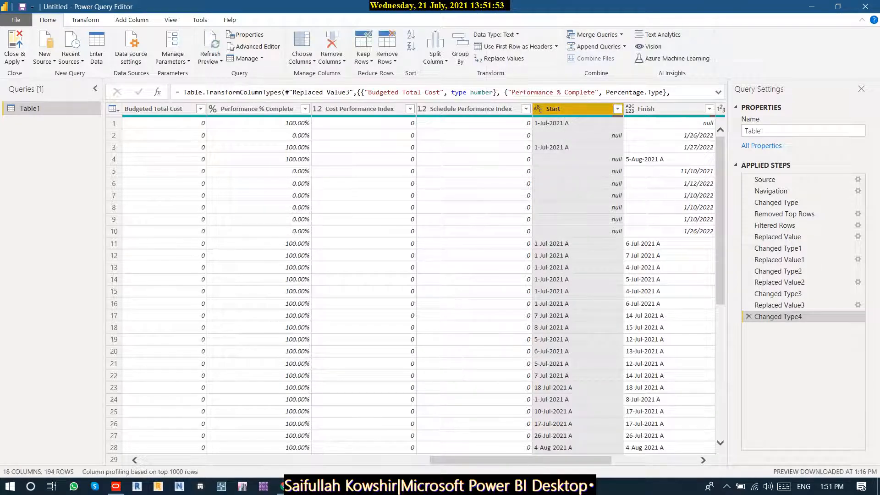
# - Replace the letter A with an empty value in the Start column
pyautogui.rightClick(618, 109)
pyautogui.click(659, 230)
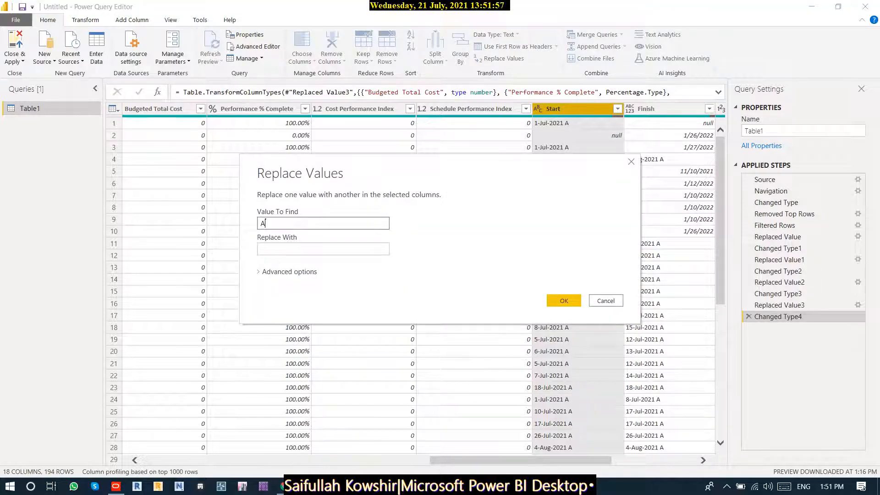
pyautogui.write('A')
pyautogui.click(564, 301)
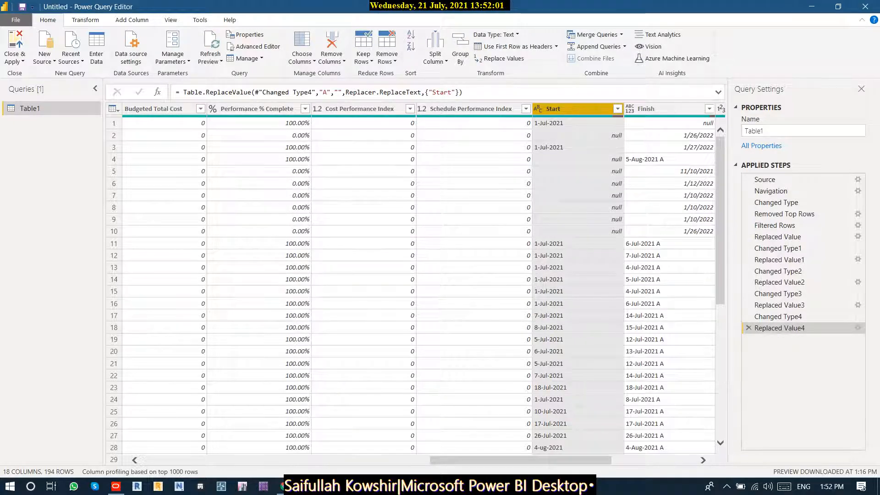
# - Change the Finish column's data type to Text
pyautogui.click(660, 109)
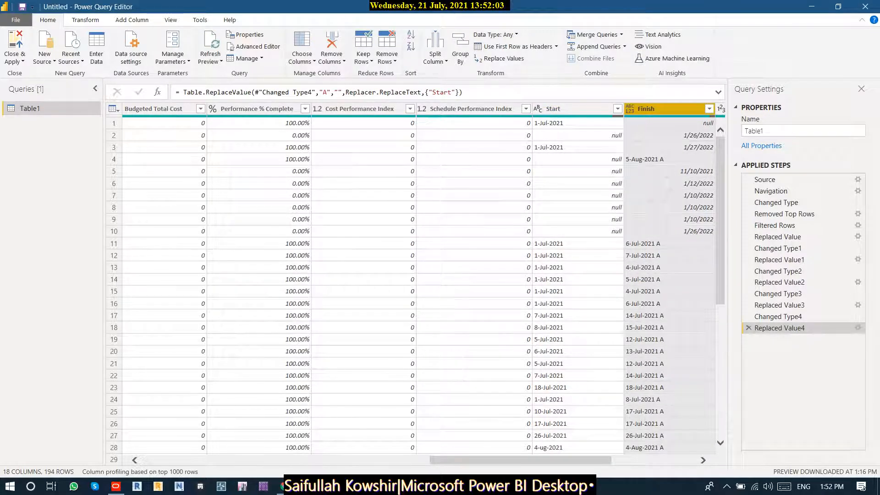
pyautogui.click(703, 460)
pyautogui.click(703, 460)
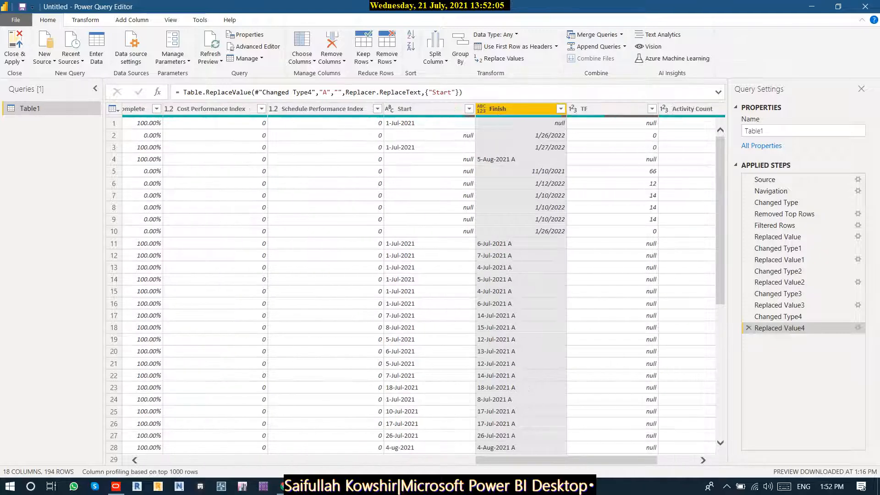
pyautogui.click(495, 35)
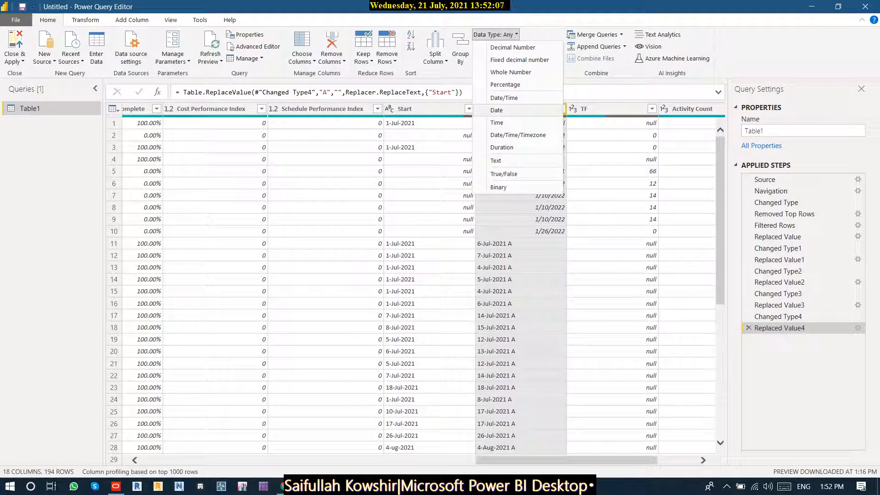
pyautogui.click(496, 160)
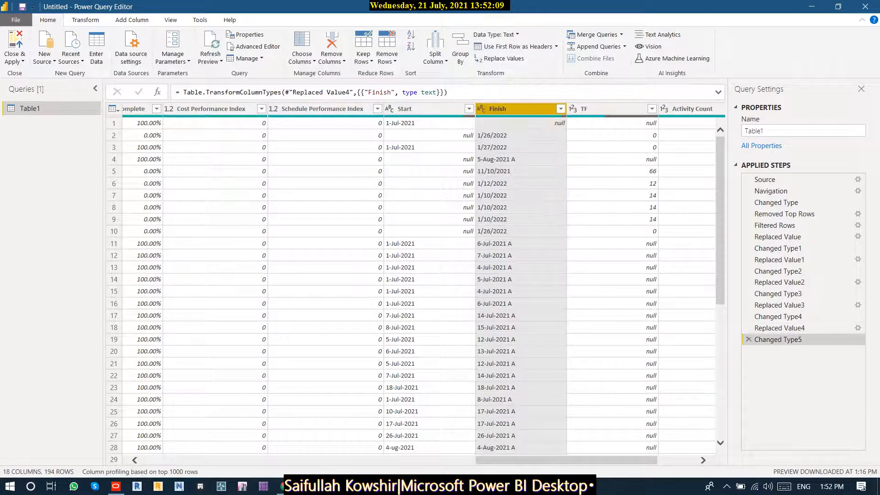
# - Replace the letter A with an empty value in the Finish column
pyautogui.rightClick(513, 110)
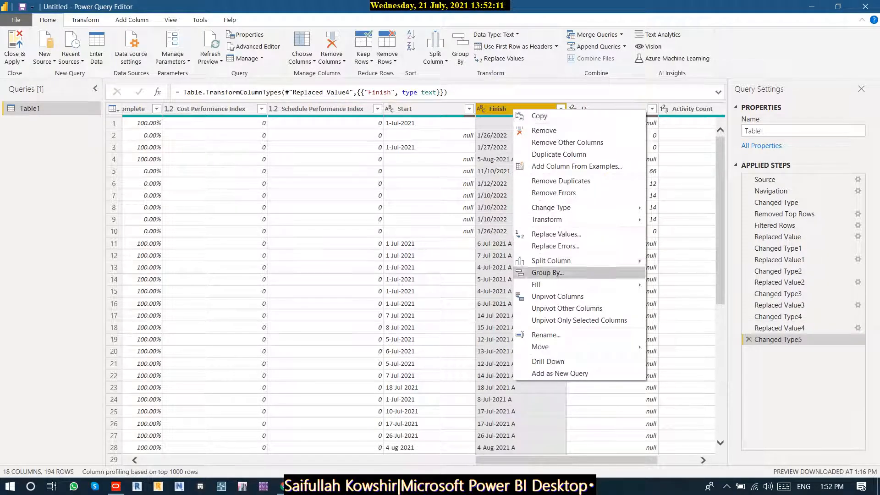
pyautogui.click(556, 234)
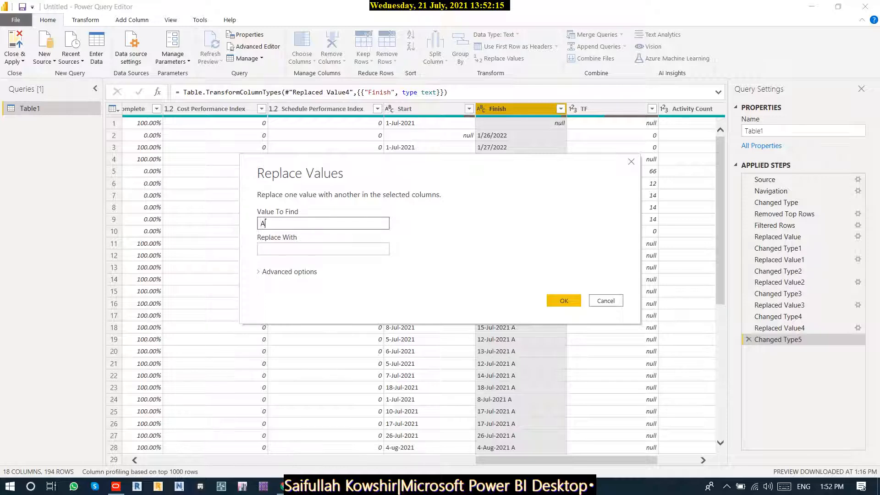
pyautogui.write('A')
pyautogui.click(564, 300)
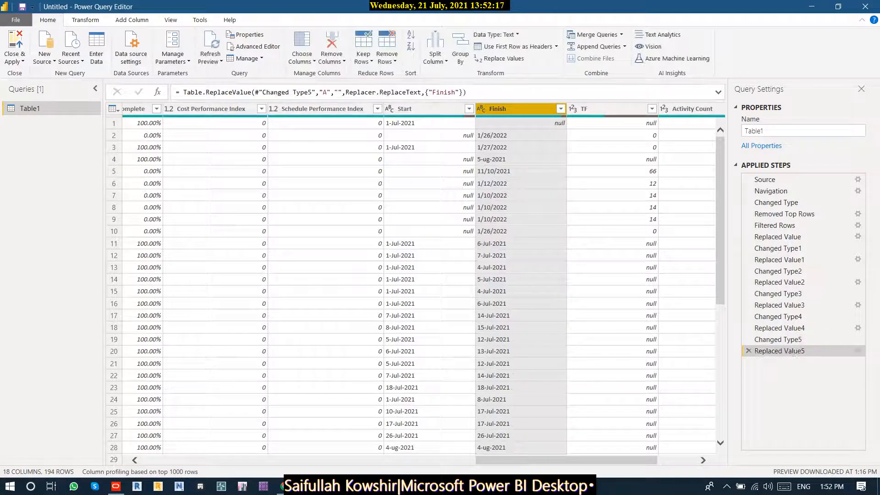
# - Review the TF, Activity Count and Added By columns, and examine how the August dates read in the Start and Finish columns
pyautogui.click(605, 109)
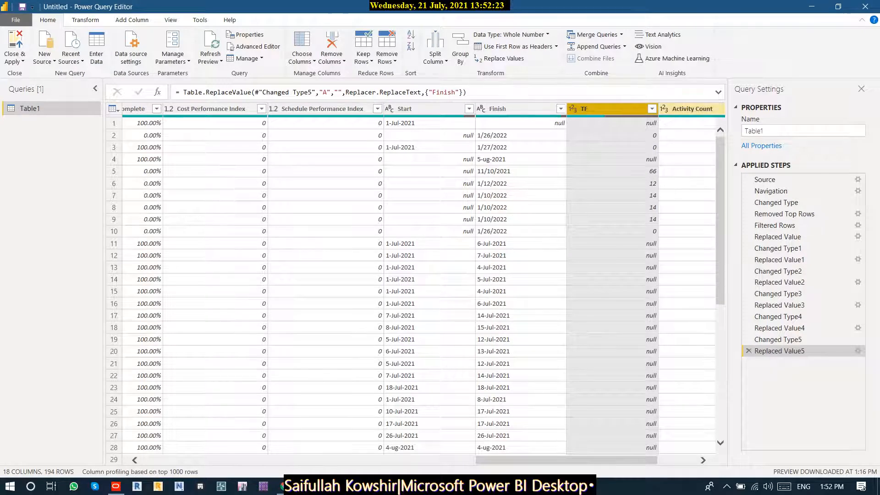
pyautogui.click(692, 109)
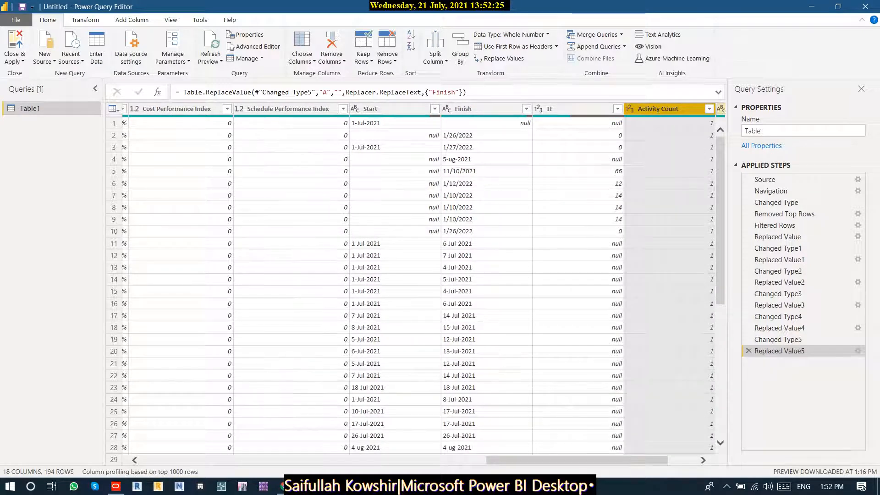
pyautogui.click(721, 109)
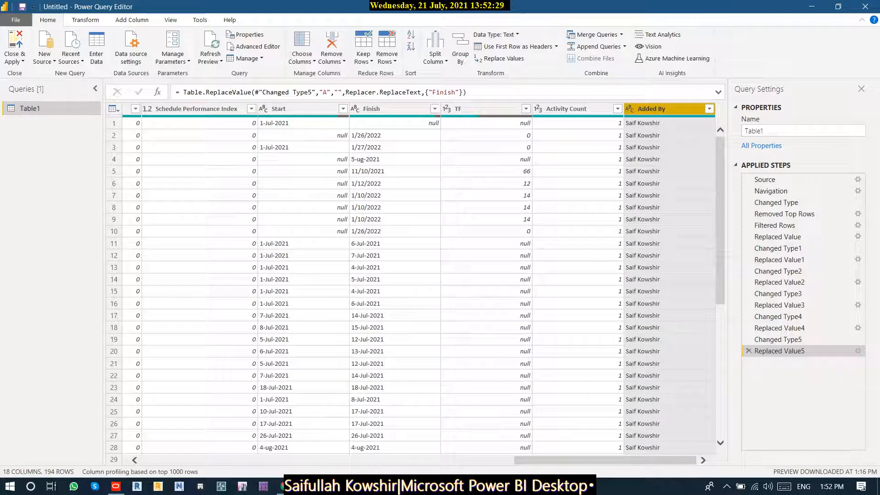
pyautogui.click(570, 110)
pyautogui.click(390, 109)
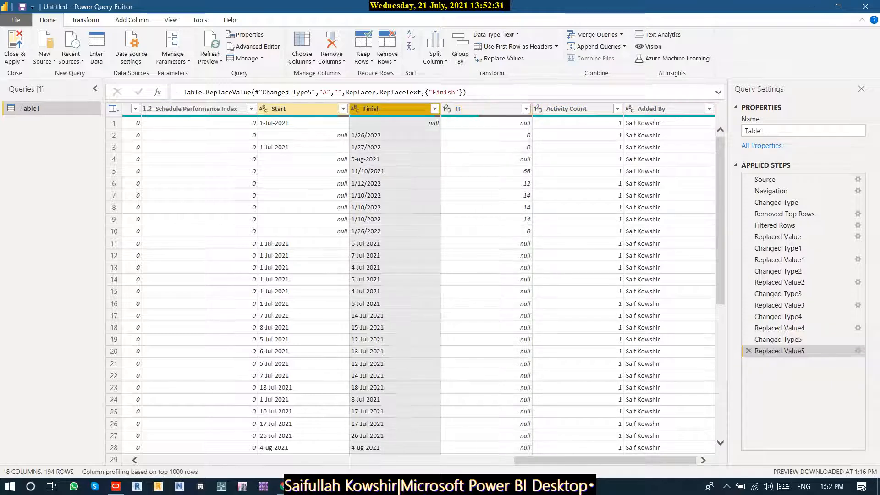
pyautogui.click(298, 109)
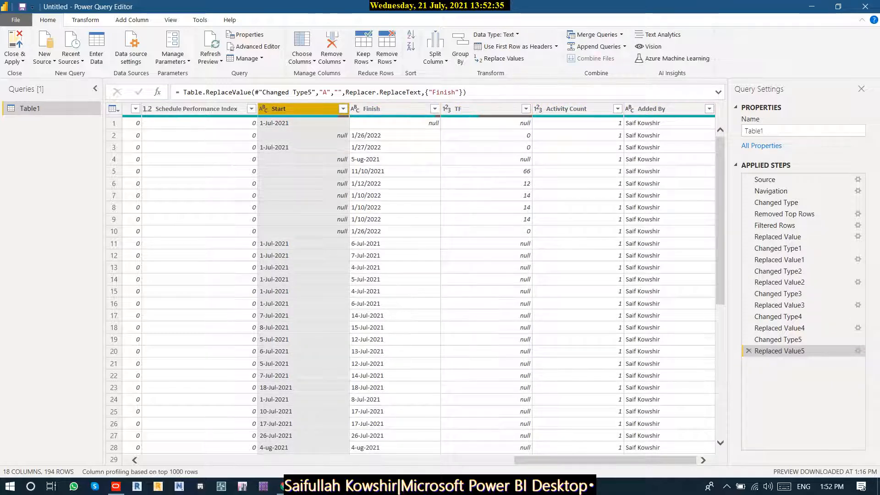
pyautogui.scroll(-7, 412, 284)
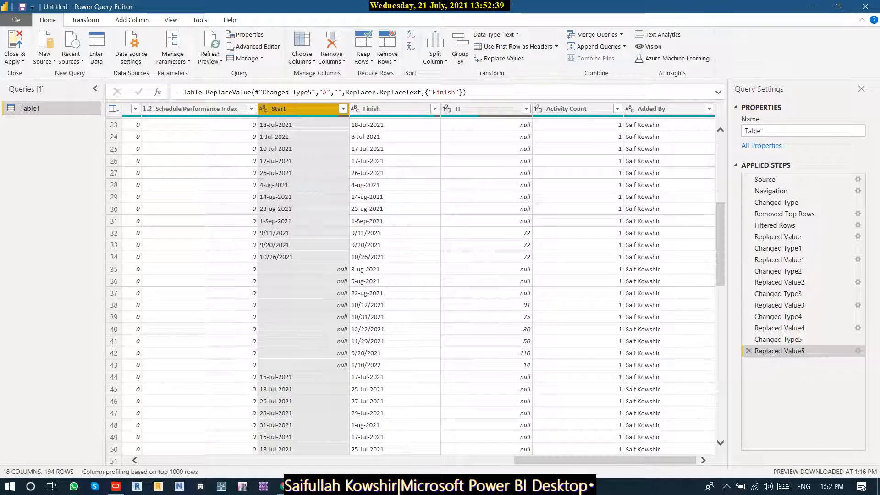
pyautogui.click(293, 185)
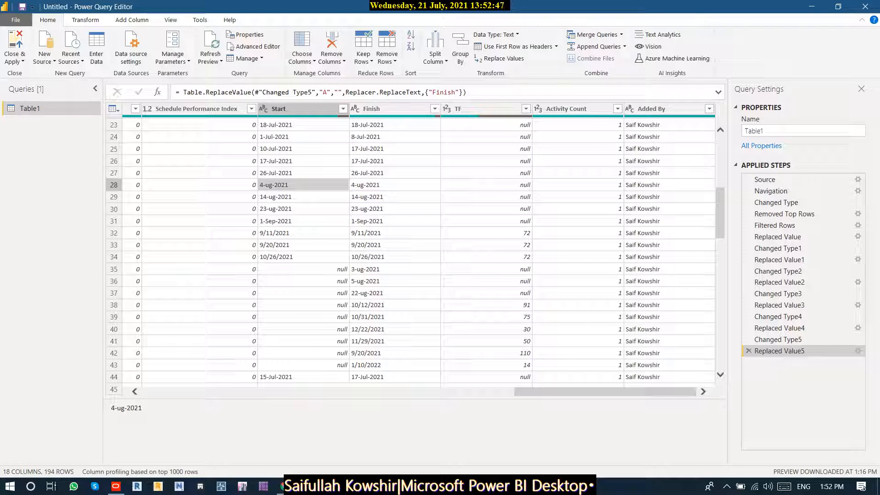
pyautogui.rightClick(276, 184)
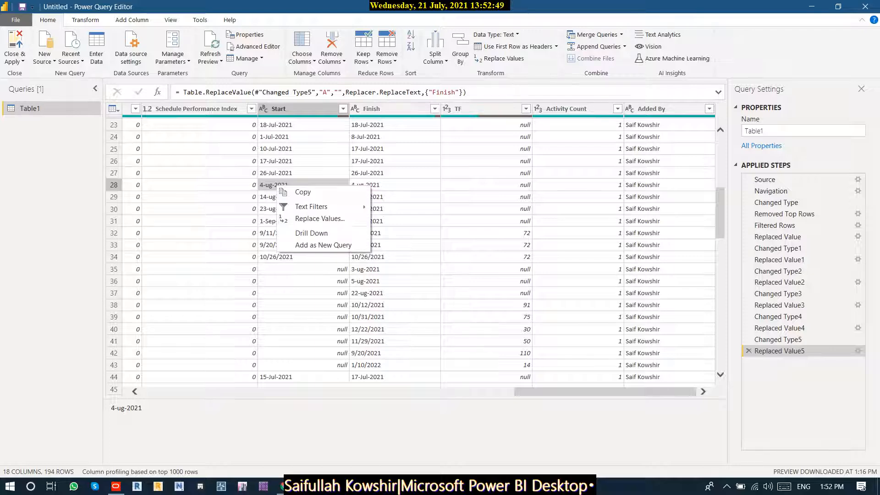
pyautogui.click(303, 219)
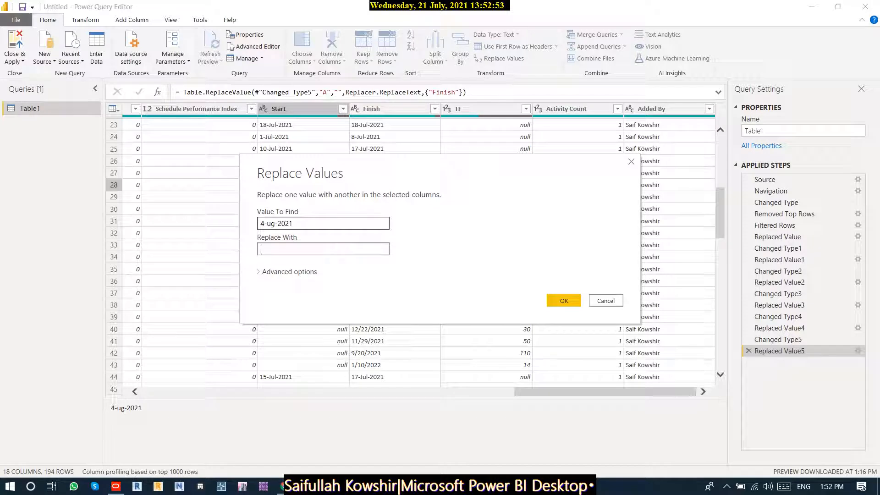
pyautogui.doubleClick(271, 223)
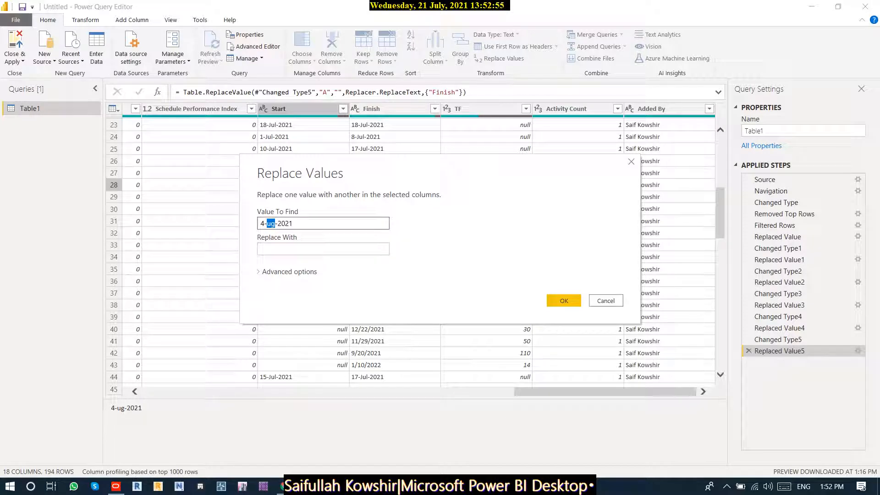
pyautogui.click(605, 301)
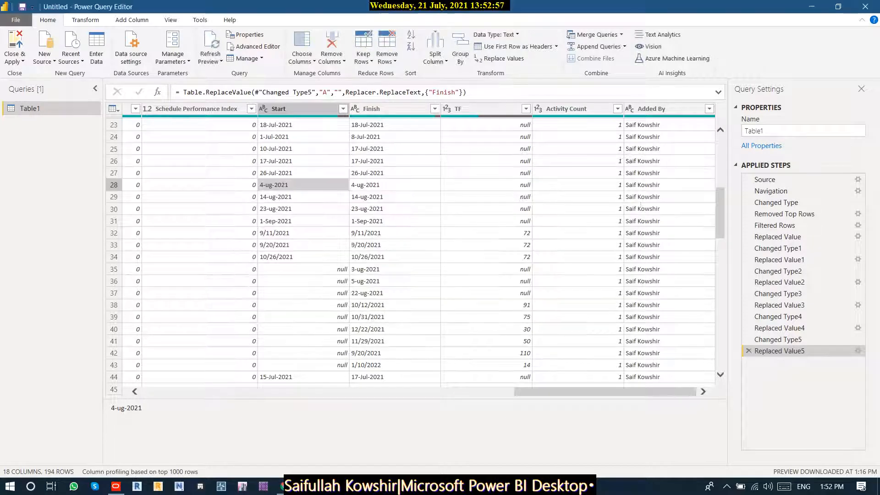
# - Replace "ug" with "Aug" throughout the Start column and check the August dates down to the last row
pyautogui.rightClick(309, 109)
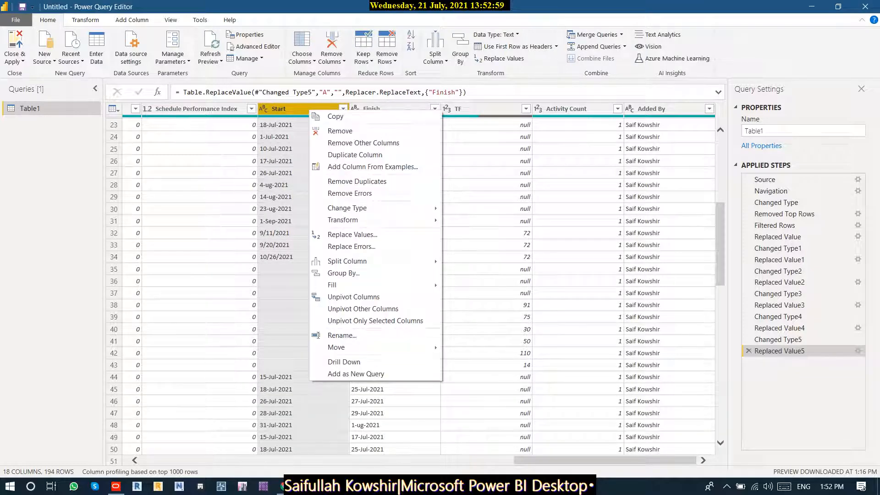
pyautogui.click(339, 235)
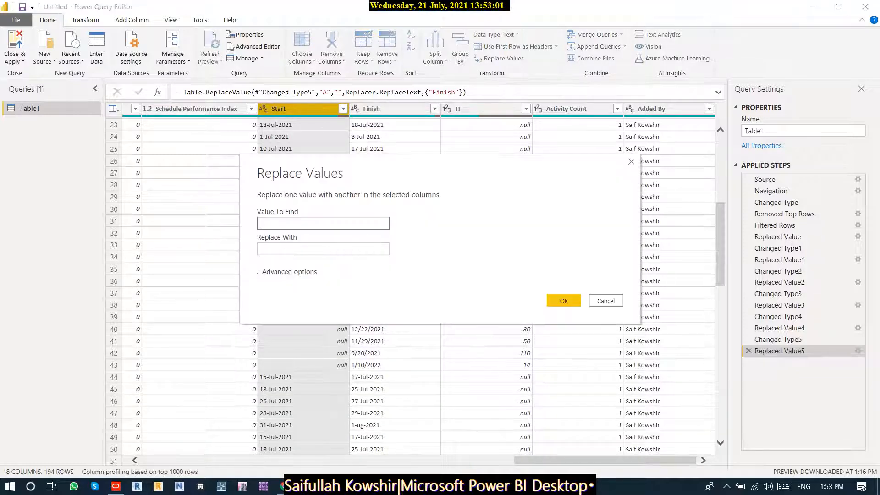
pyautogui.write('ug')
pyautogui.press('Tab')
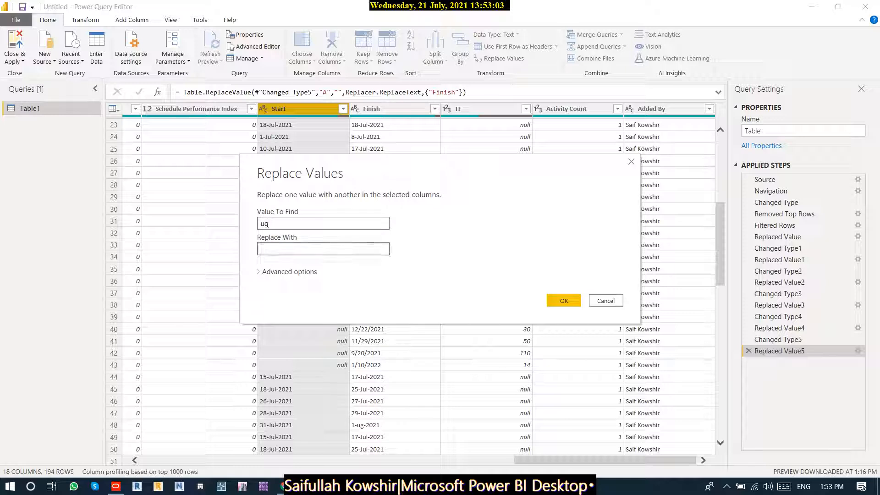
pyautogui.write('ug')
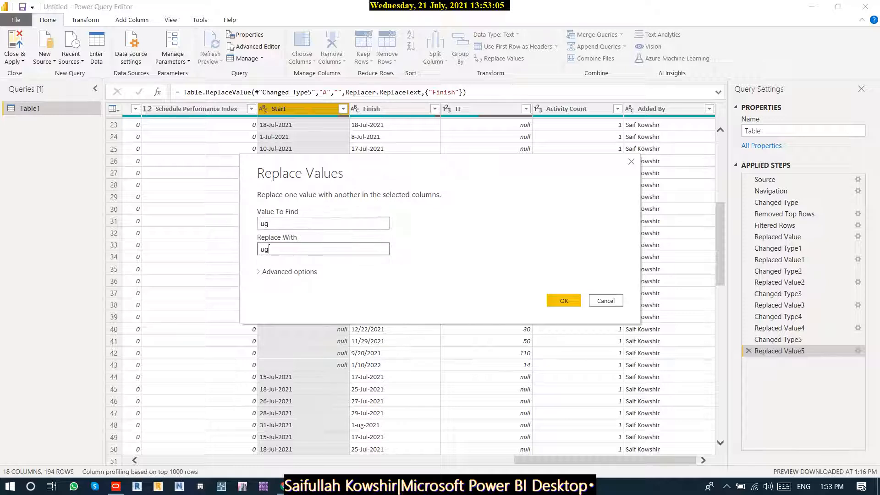
pyautogui.click(260, 249)
pyautogui.write('A')
pyautogui.click(572, 300)
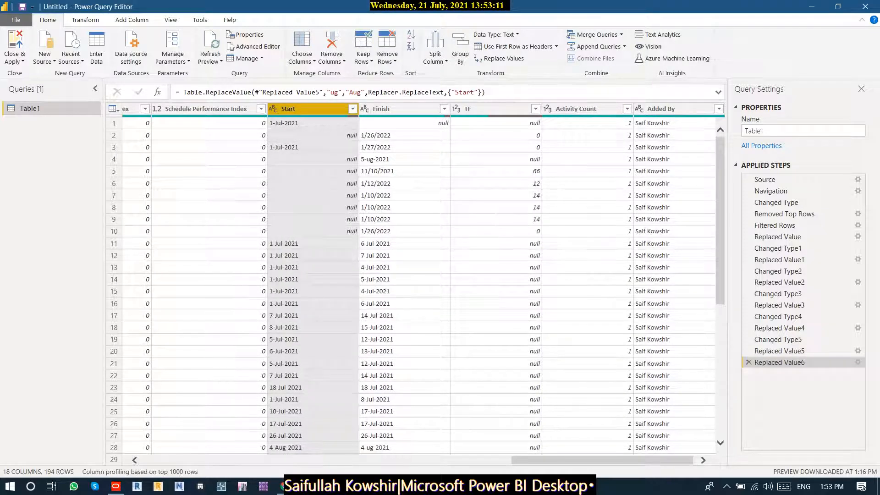
pyautogui.scroll(-7, 412, 284)
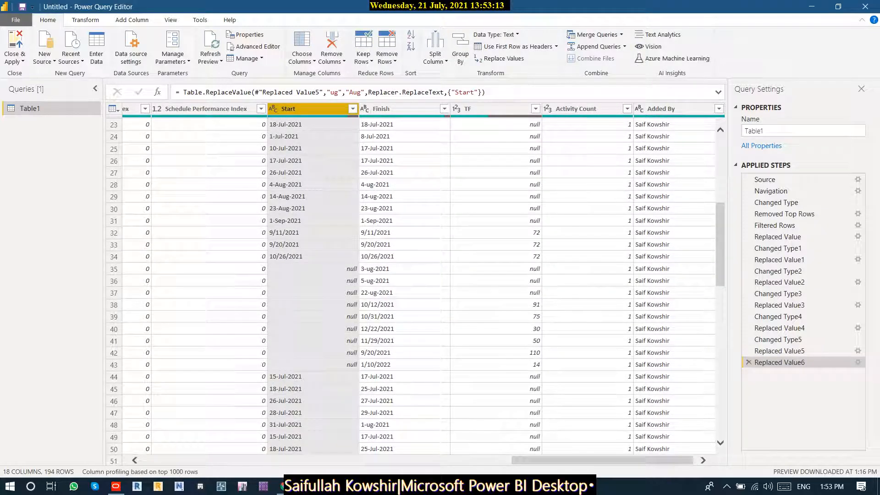
pyautogui.scroll(-20, 413, 285)
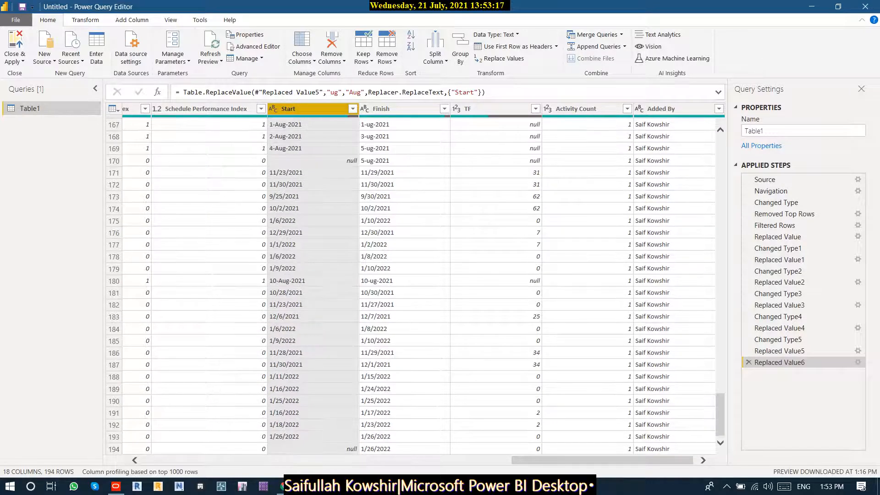
pyautogui.scroll(20, 413, 284)
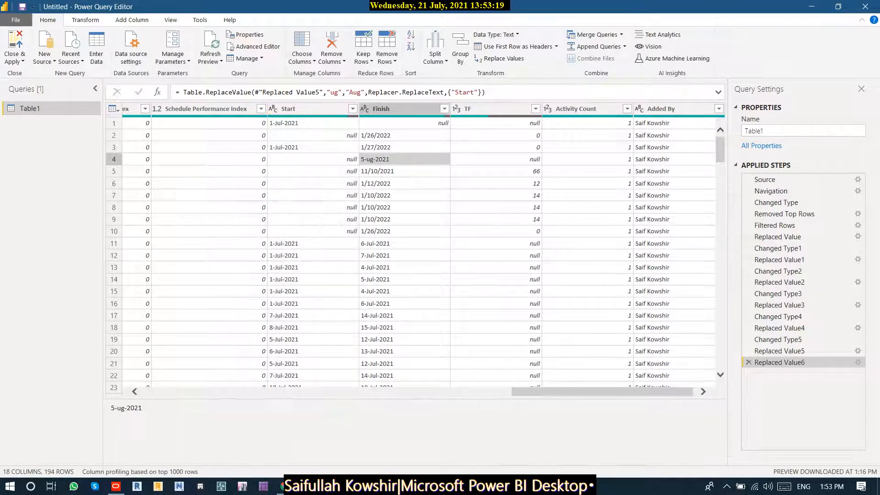
# - Replace "ug" with "Aug" throughout the Finish column and check its dates down to the last row
pyautogui.click(390, 108)
pyautogui.rightClick(395, 110)
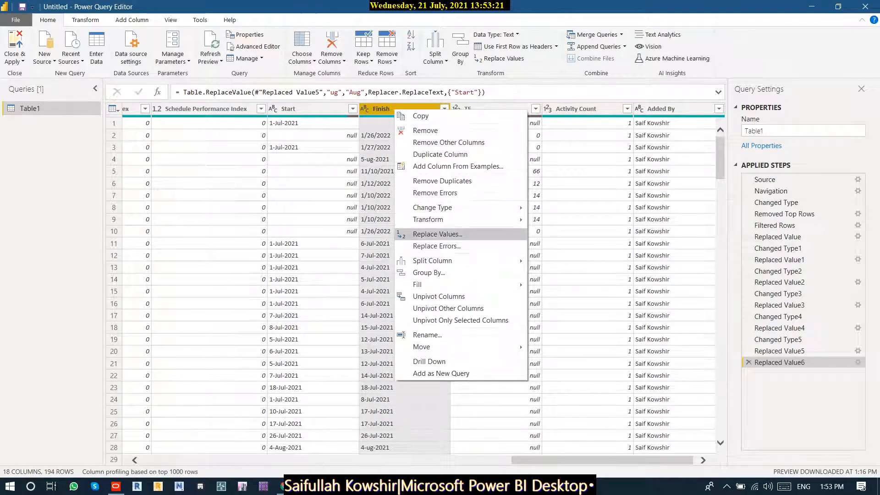
pyautogui.click(437, 234)
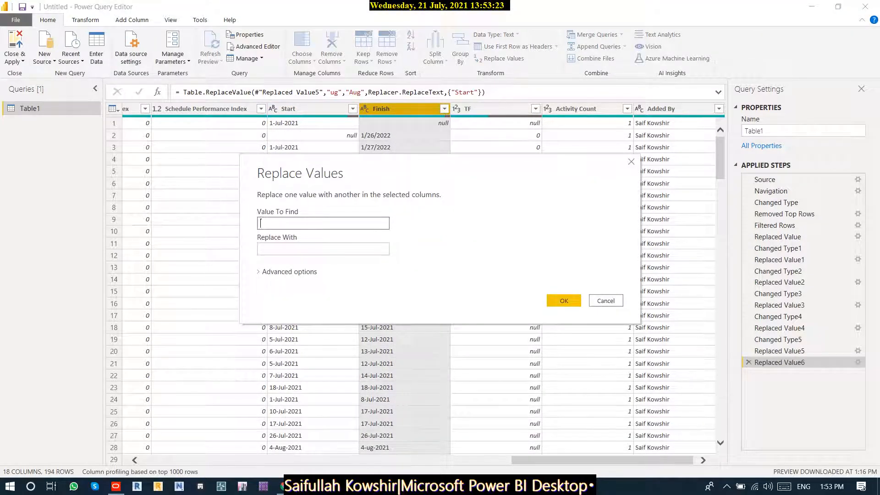
pyautogui.write('ug')
pyautogui.press('Tab')
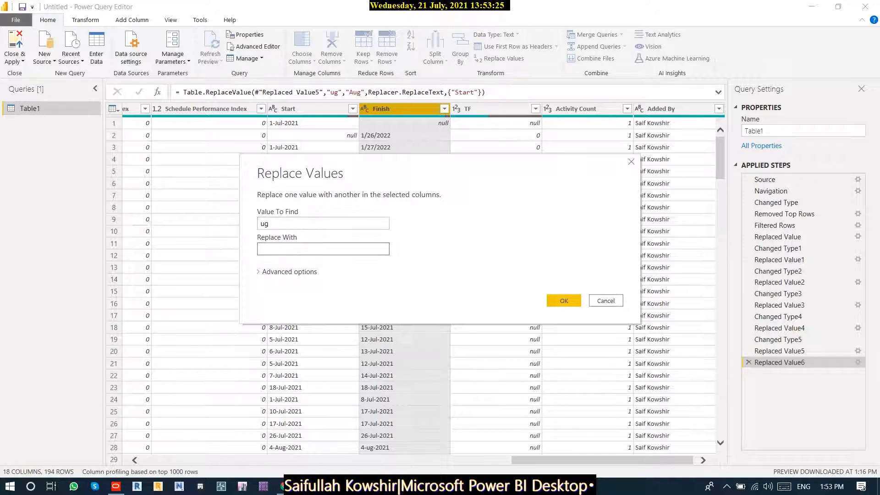
pyautogui.write('Aug')
pyautogui.press('Return')
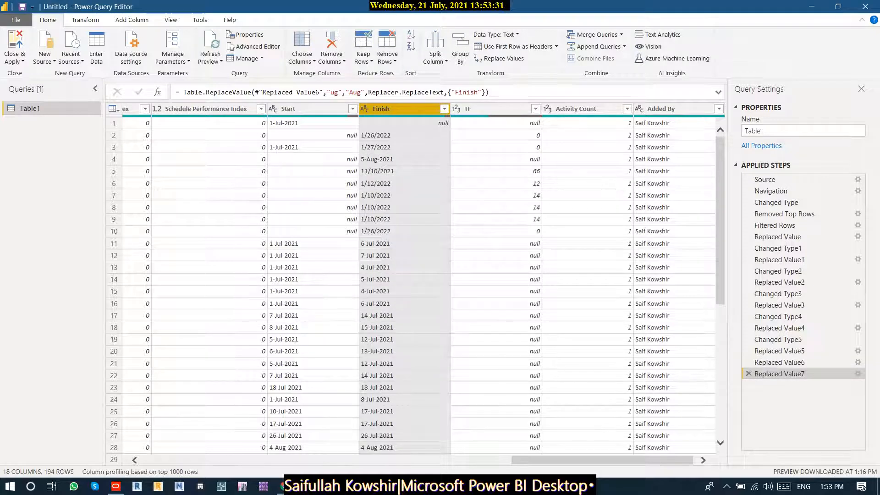
pyautogui.scroll(-20, 412, 284)
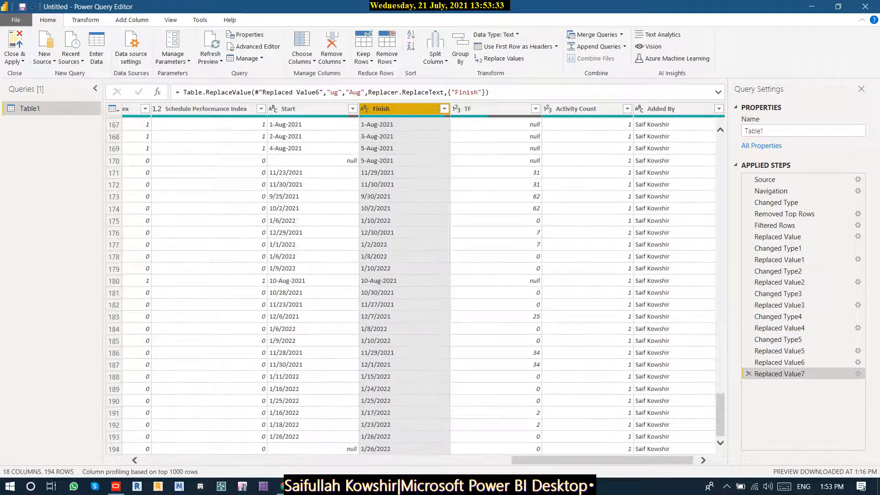
pyautogui.scroll(20, 412, 284)
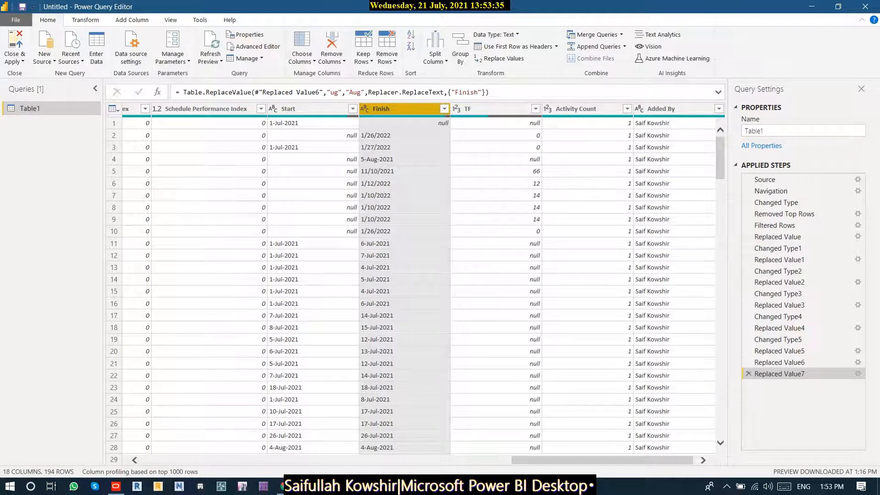
# - Change the Start column's data type to Date and check the converted rows
pyautogui.click(303, 109)
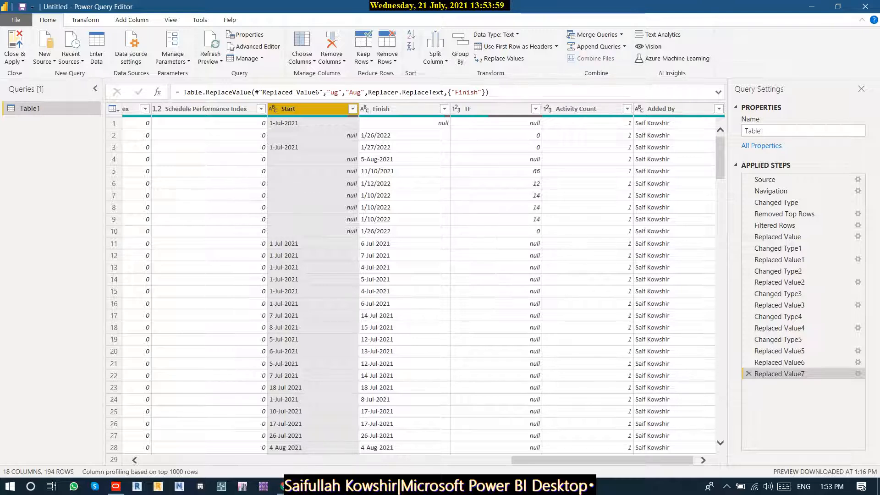
pyautogui.click(495, 34)
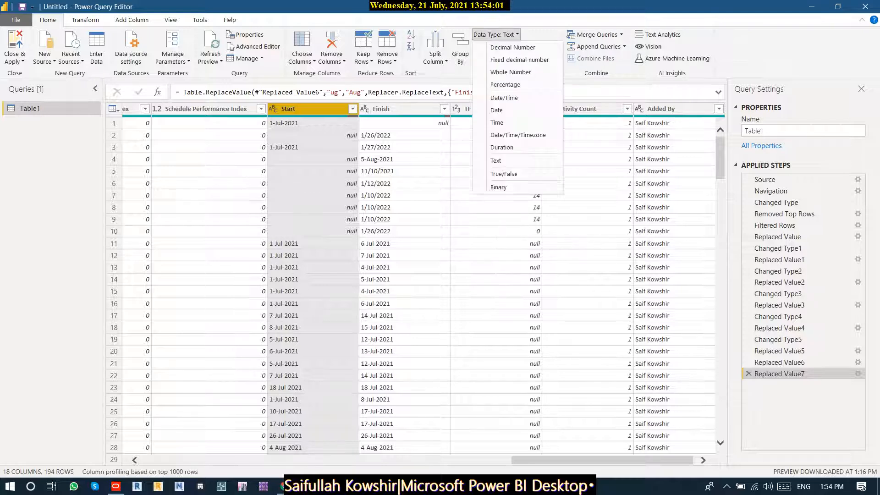
pyautogui.click(497, 110)
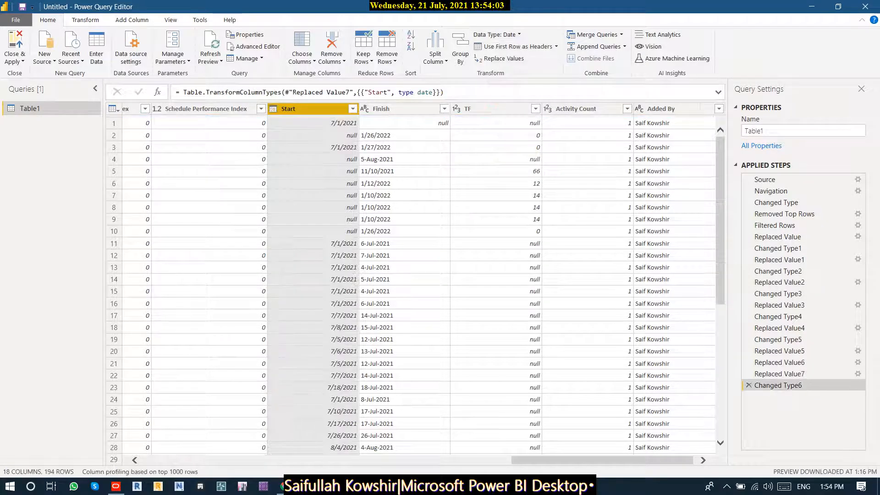
pyautogui.scroll(-20, 412, 285)
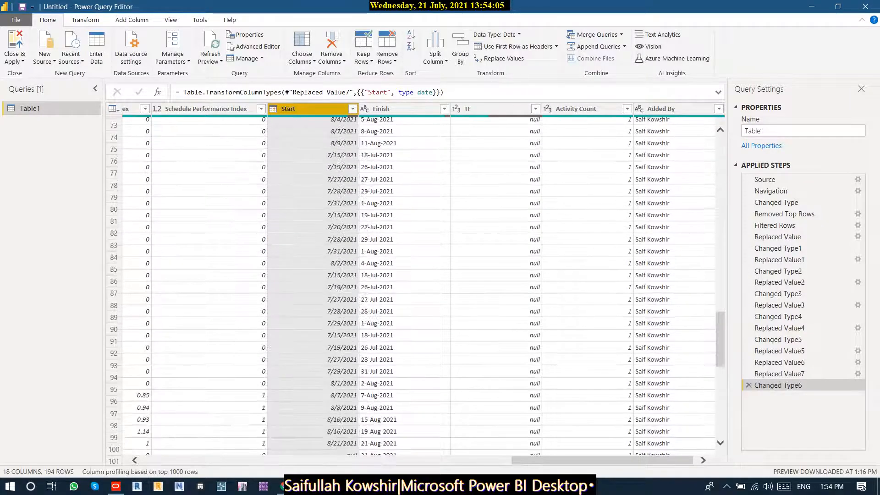
pyautogui.scroll(-15, 412, 284)
pyautogui.scroll(20, 413, 284)
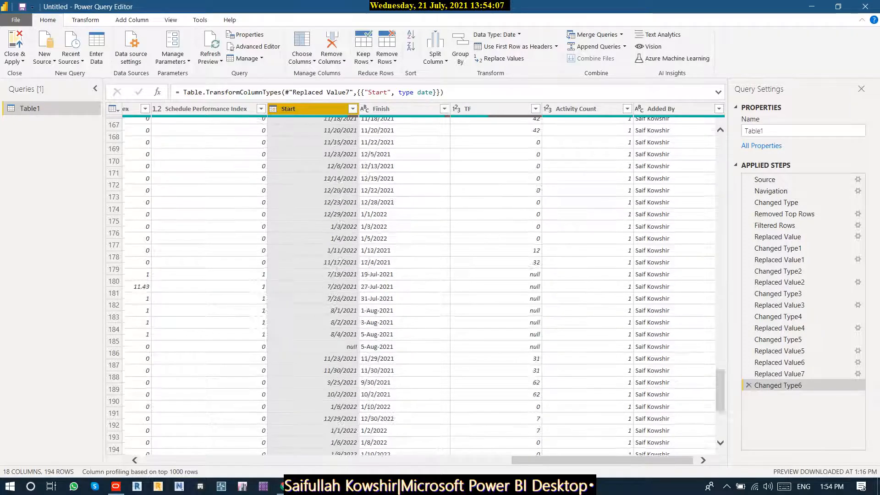
# - Change the Finish column's data type to Date and check the converted rows
pyautogui.click(394, 109)
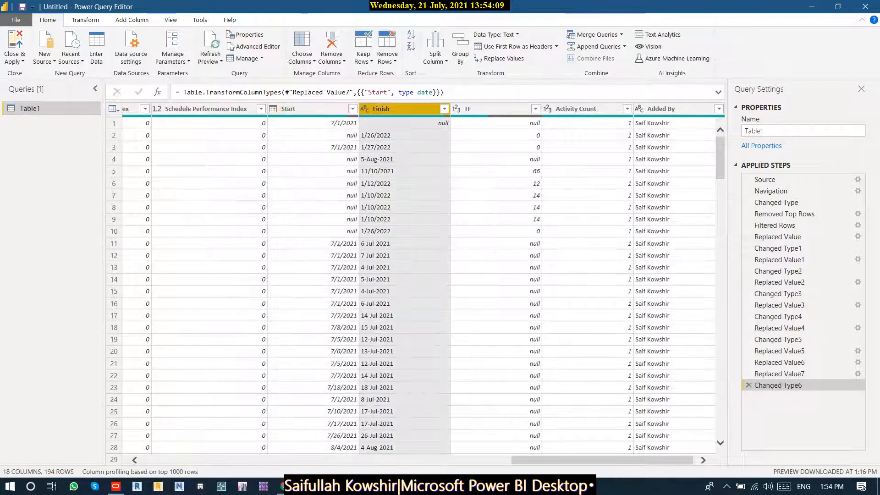
pyautogui.click(495, 35)
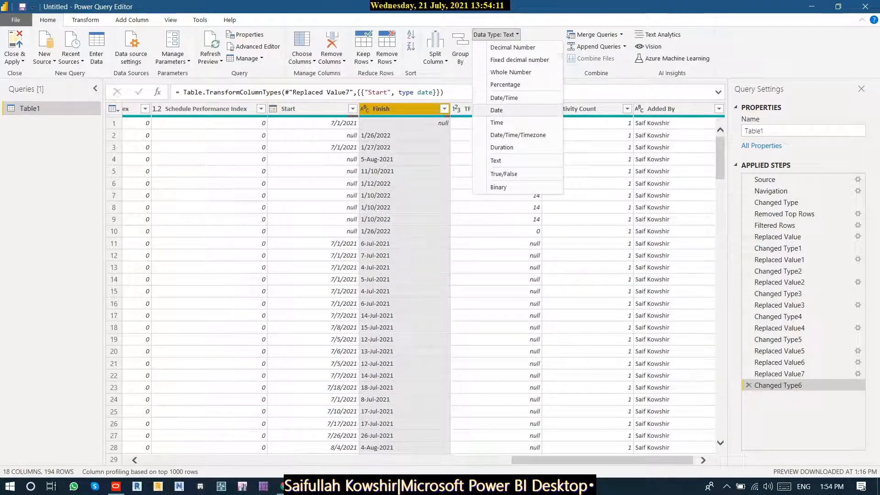
pyautogui.click(497, 110)
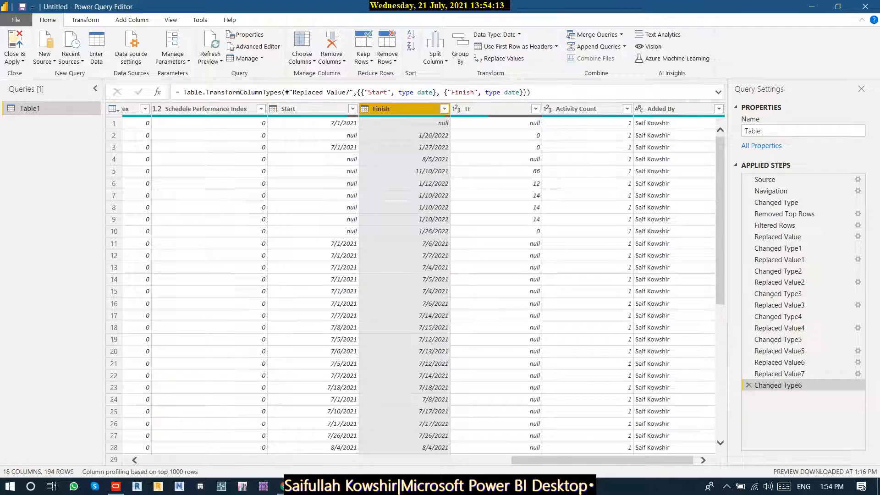
pyautogui.scroll(-20, 412, 284)
pyautogui.scroll(-15, 413, 284)
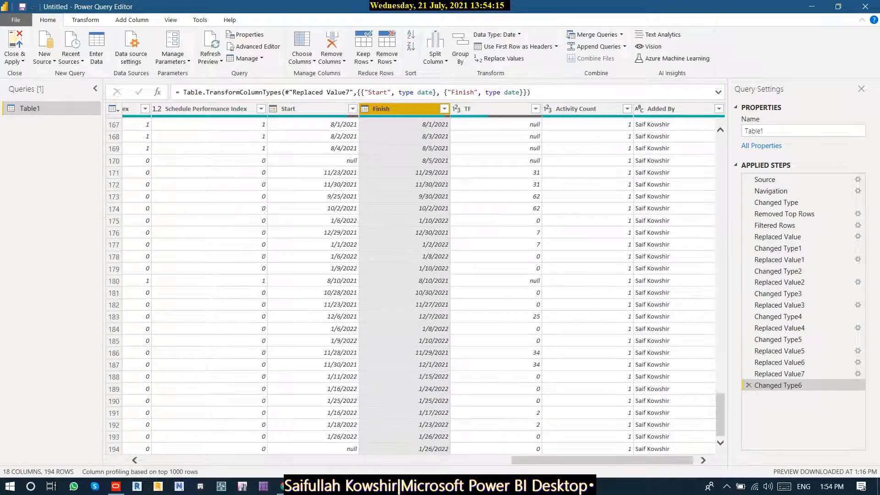
pyautogui.scroll(20, 413, 284)
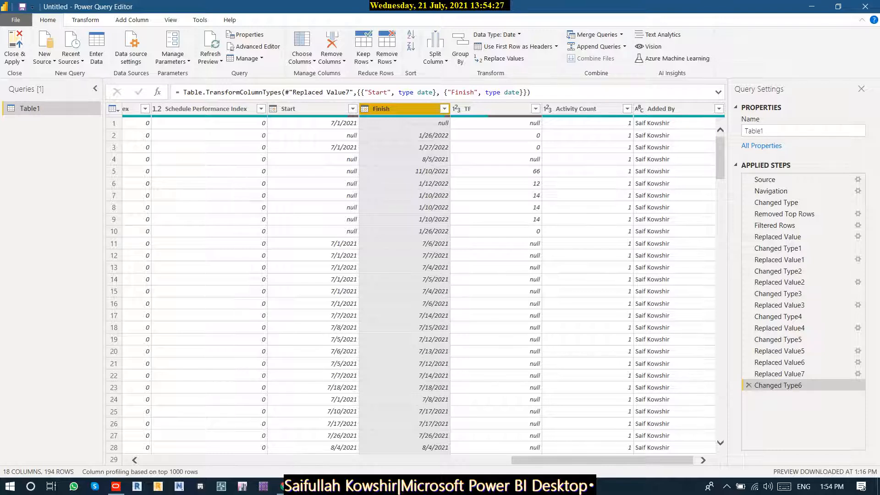
# - Rename the Table1 query as Activitytable
pyautogui.click(763, 131)
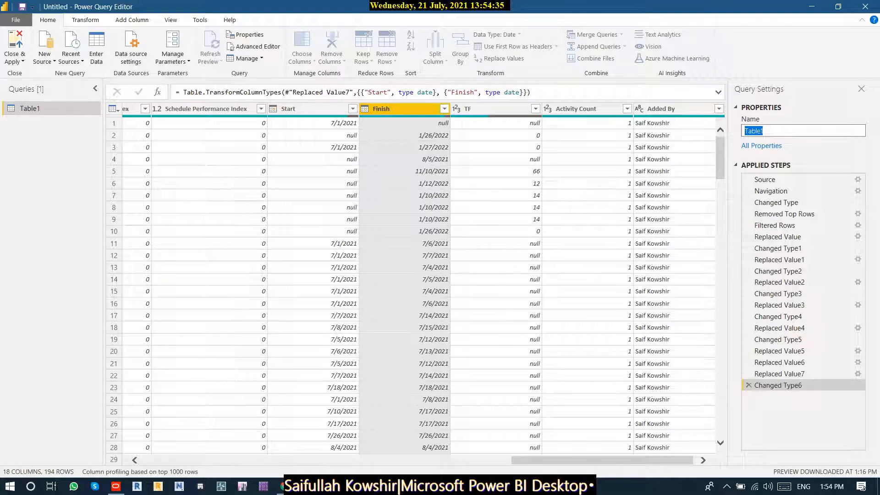
pyautogui.write('My')
pyautogui.write('ta')
pyautogui.write('ble')
pyautogui.press('BackSpace')
pyautogui.press('BackSpace')
pyautogui.press('BackSpace')
pyautogui.press('BackSpace')
pyautogui.press('BackSpace')
pyautogui.press('BackSpace')
pyautogui.press('BackSpace')
pyautogui.write('Activitytable')
# - Close the query editor with the changes applied, and expand Activitytable to list its fields
pyautogui.click(14, 61)
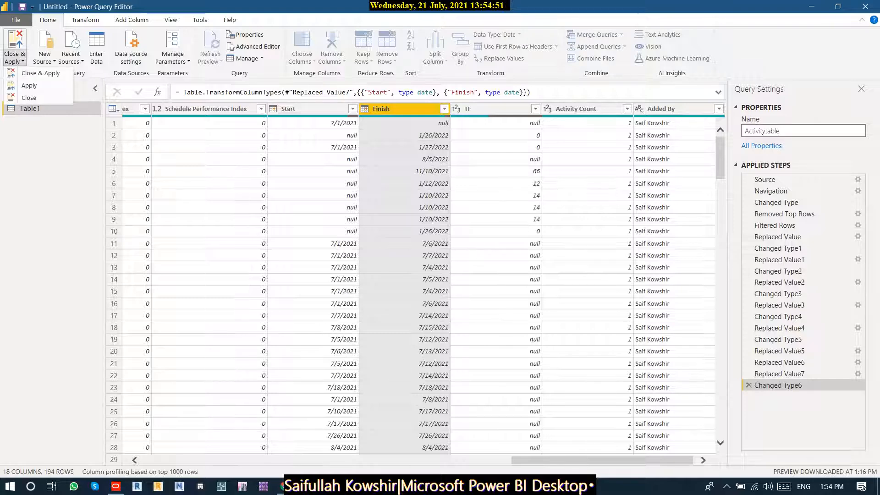
pyautogui.click(40, 73)
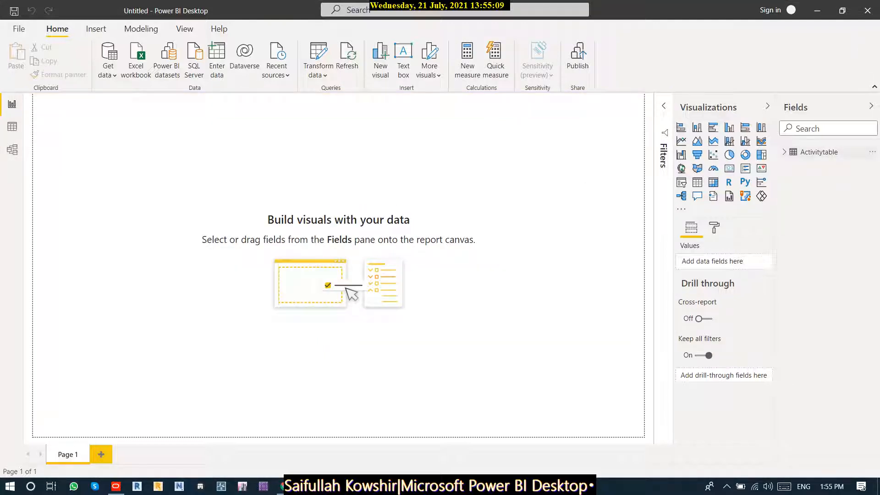
pyautogui.click(785, 152)
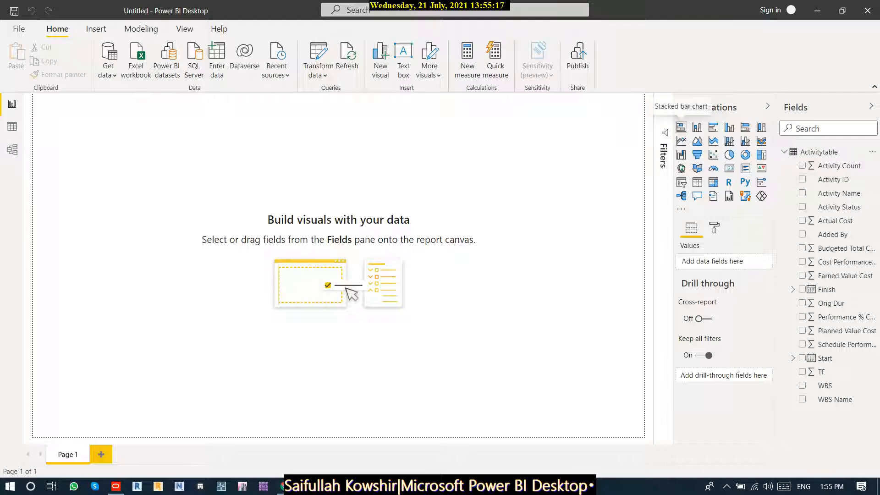
# - Add a clustered bar chart to the report page with WBS Name as axis and Budgeted Total Cost as values
pyautogui.click(713, 127)
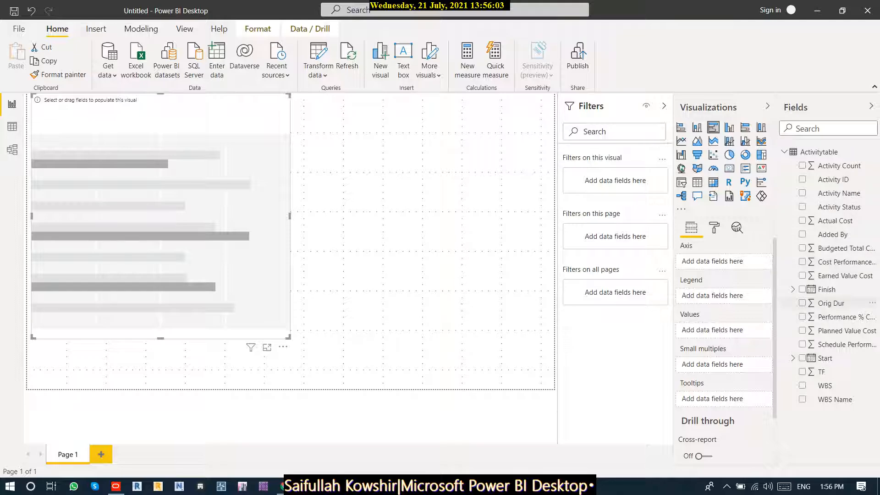
pyautogui.moveTo(835, 399); pyautogui.dragTo(715, 259)
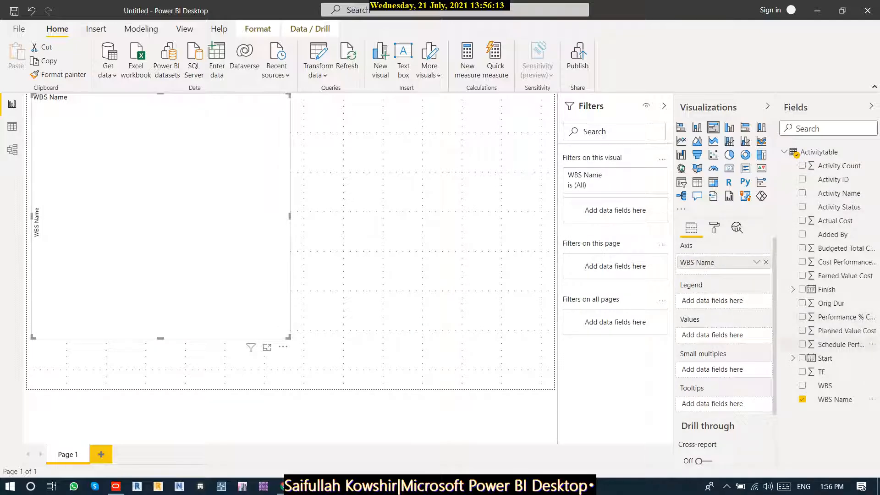
pyautogui.moveTo(838, 248); pyautogui.dragTo(701, 336)
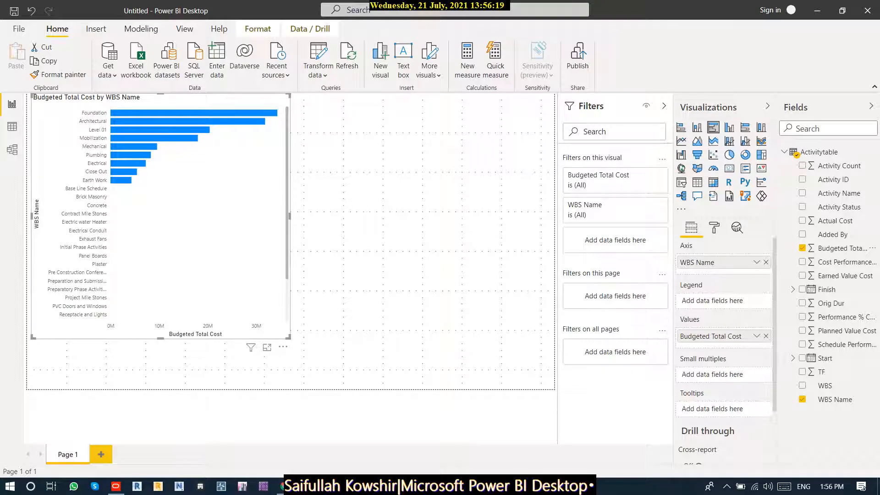
# - Widen the bar chart to about nine tenths of the page width and turn on its data labels
pyautogui.moveTo(290, 216); pyautogui.dragTo(349, 216)
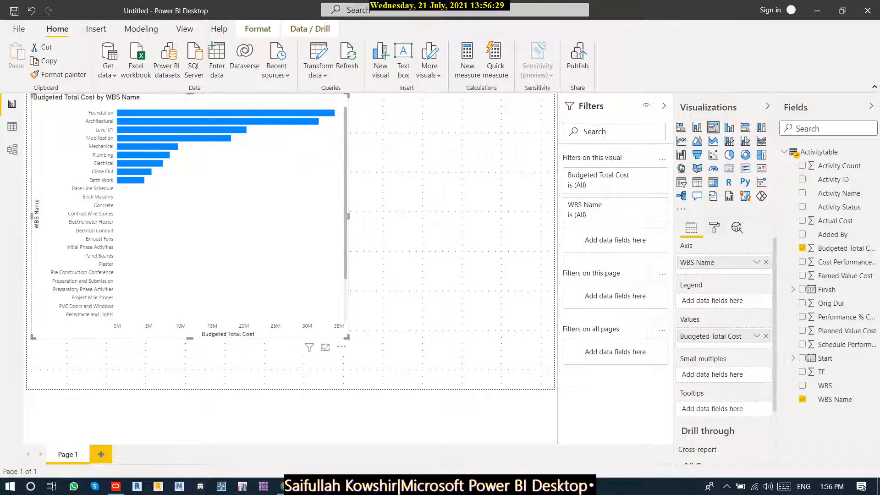
pyautogui.click(714, 227)
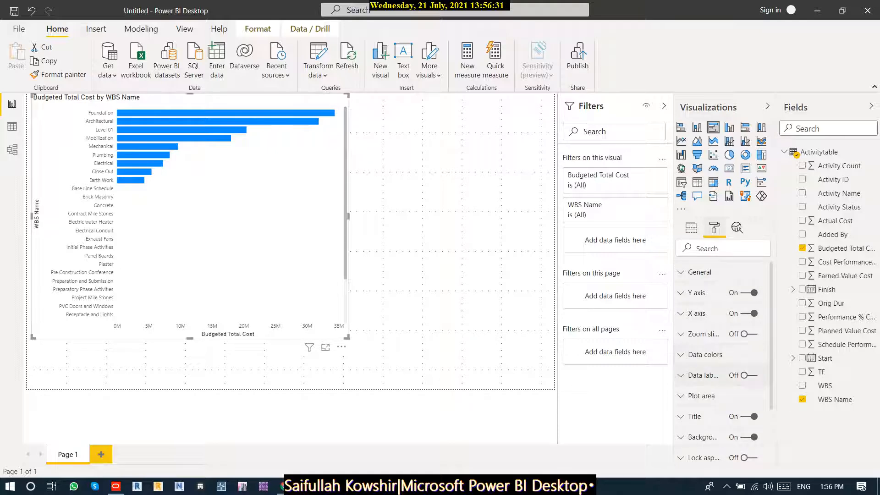
pyautogui.click(745, 374)
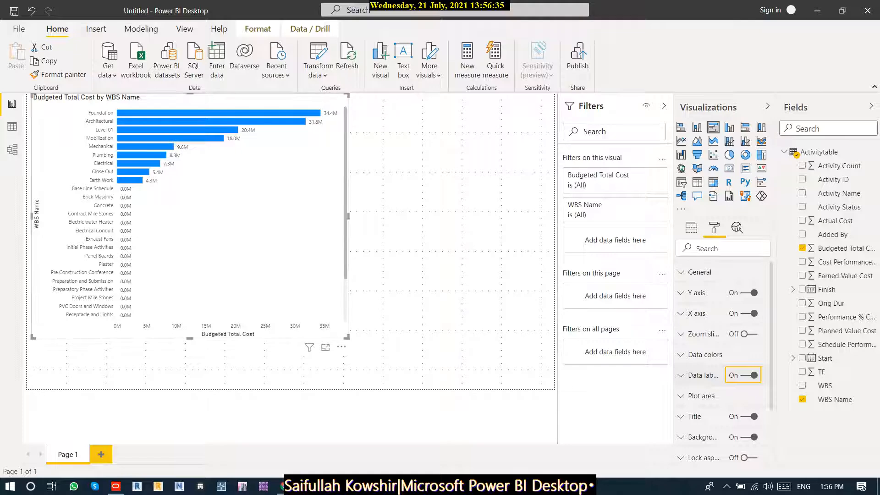
pyautogui.moveTo(348, 215); pyautogui.dragTo(496, 215)
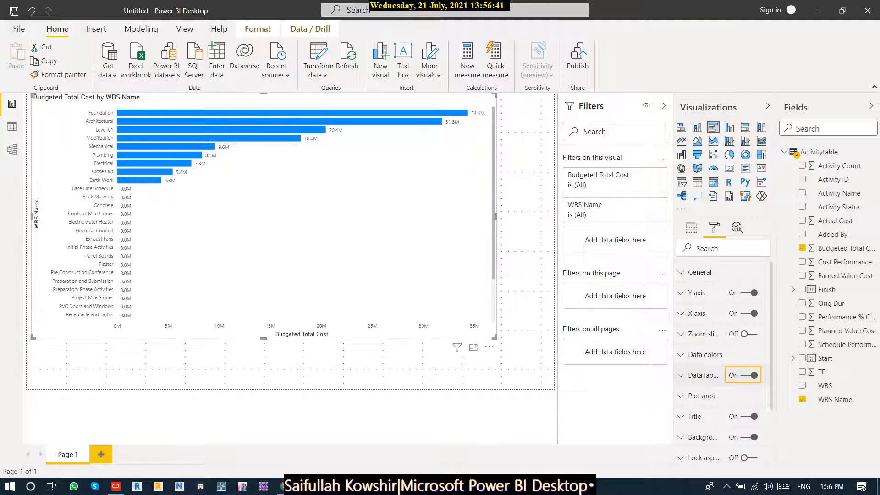
# - Set the display units of the bar chart's data labels to None, after trying Thousands
pyautogui.click(703, 375)
pyautogui.click(723, 447)
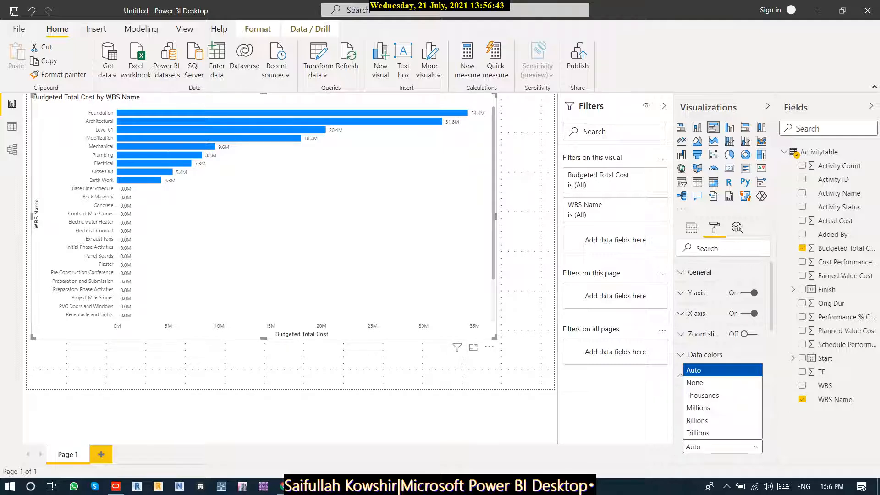
pyautogui.click(702, 395)
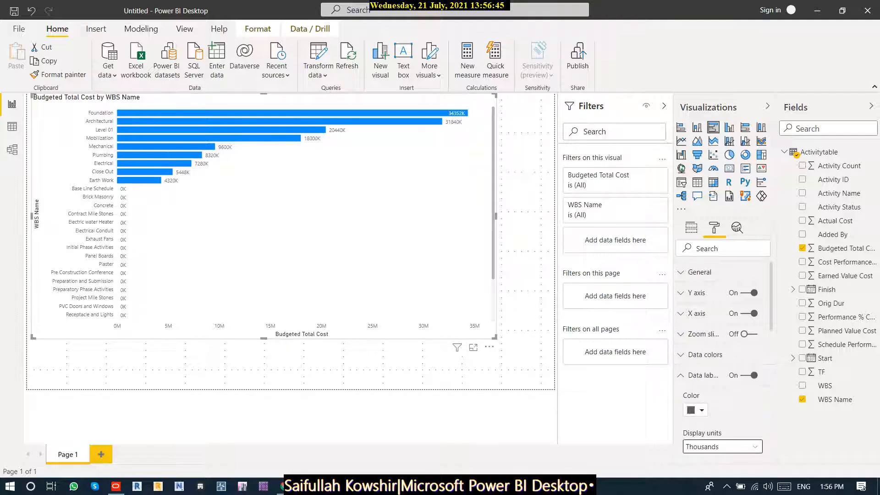
pyautogui.click(722, 446)
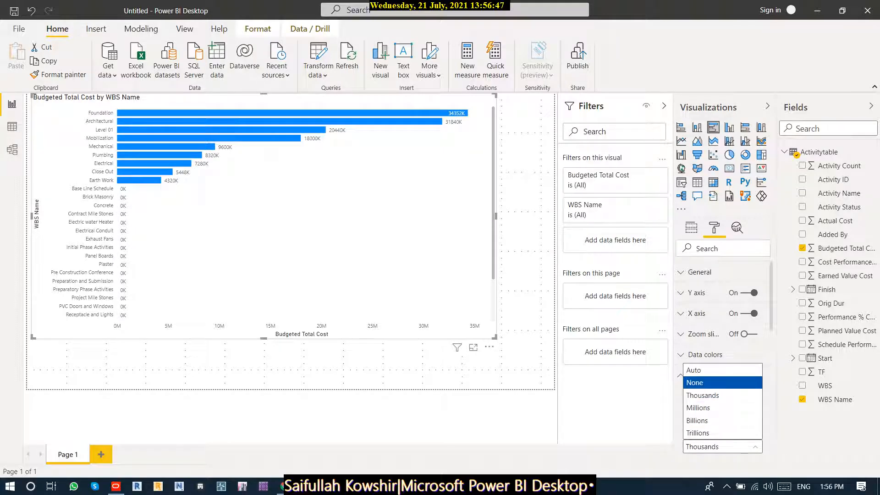
pyautogui.click(700, 382)
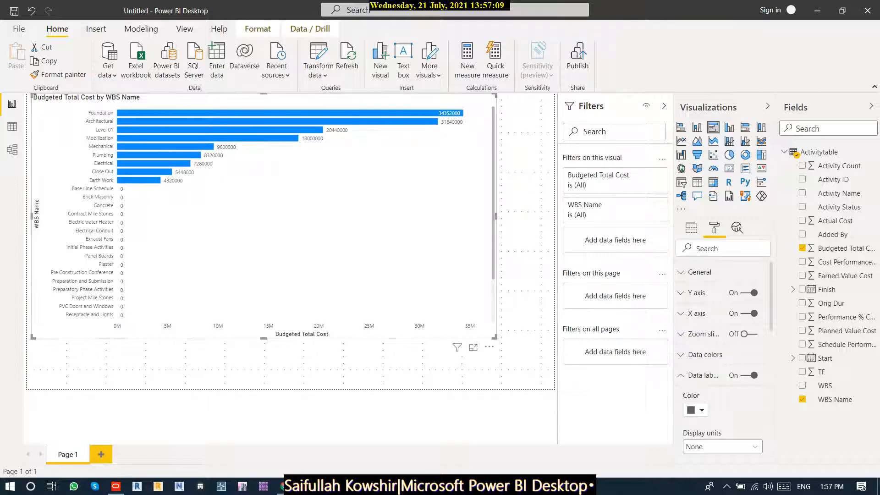
# - Switch to Primavera P6 and look through the schedule's activity rows and their cost, performance and date columns
pyautogui.click(116, 487)
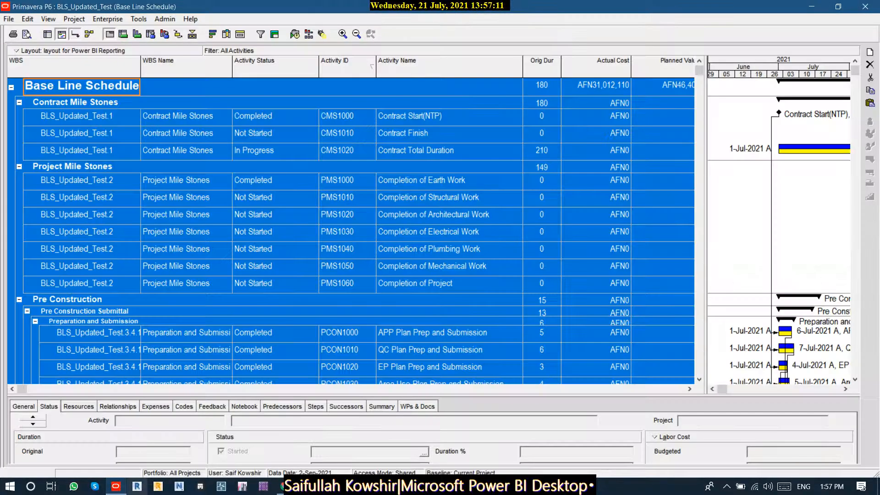
pyautogui.click(347, 250)
pyautogui.scroll(-3, 347, 249)
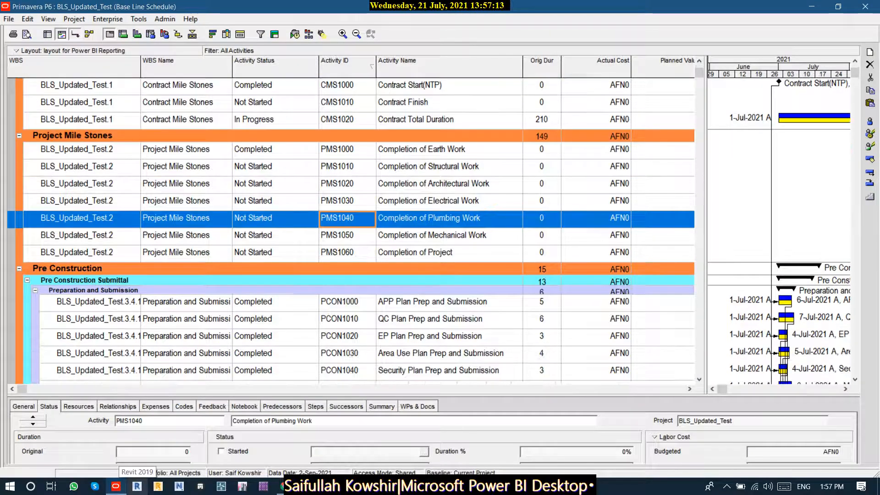
pyautogui.click(449, 238)
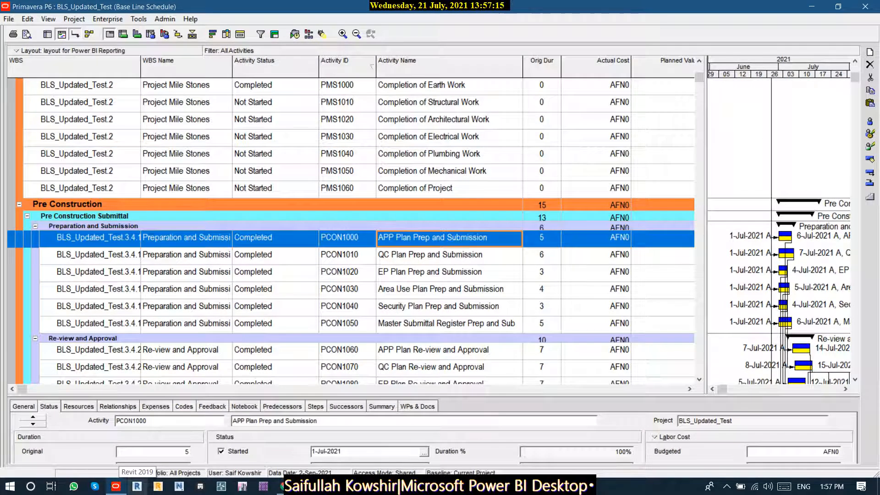
pyautogui.click(596, 255)
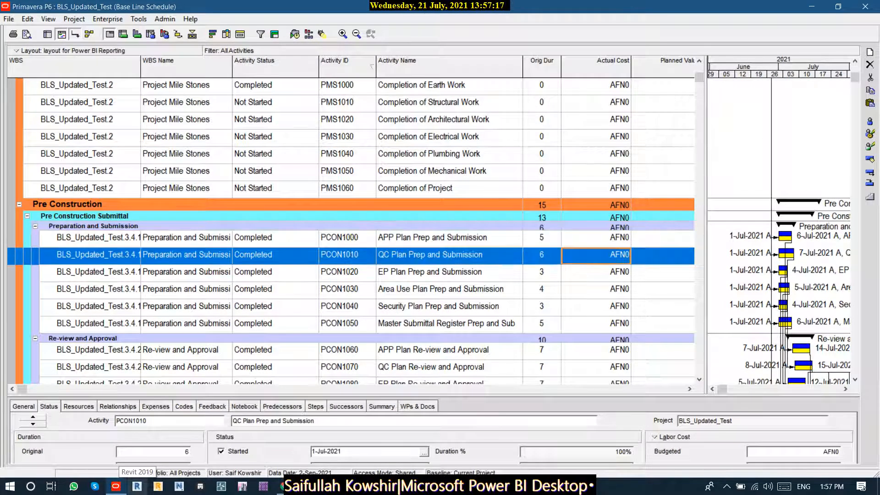
pyautogui.press('Right')
pyautogui.press('Right')
pyautogui.press('Right')
pyautogui.press('Right')
pyautogui.press('Right')
pyautogui.press('Right')
pyautogui.press('Right')
pyautogui.press('Right')
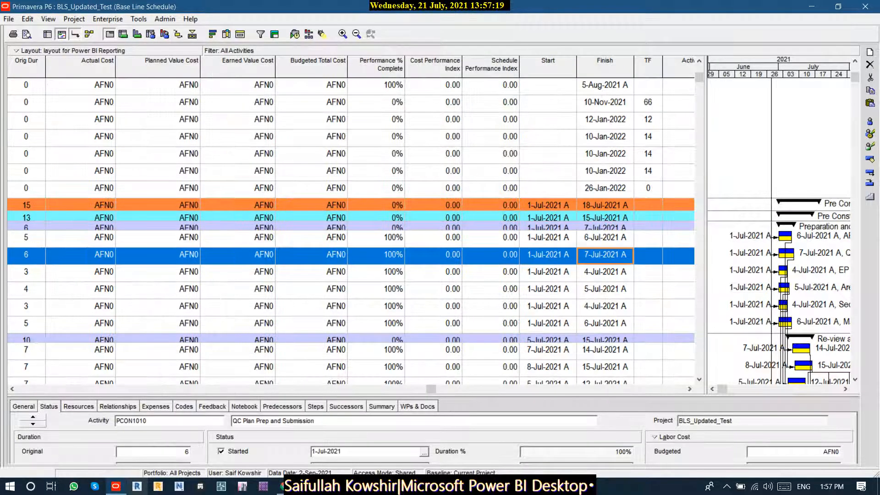
pyautogui.press('Left')
pyautogui.press('Left')
pyautogui.press('Left')
pyautogui.press('Left')
pyautogui.press('Left')
pyautogui.press('Left')
pyautogui.press('Left')
pyautogui.press('Left')
pyautogui.press('Left')
pyautogui.press('Left')
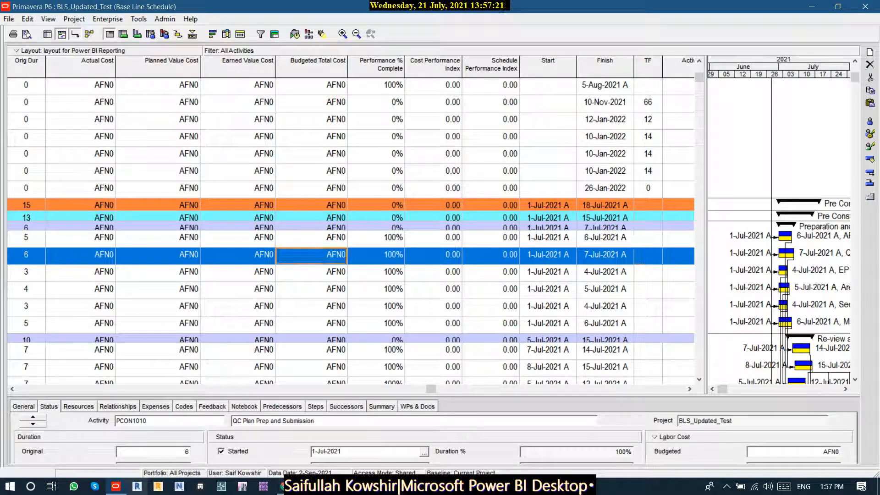
pyautogui.press('Left')
pyautogui.press('Left')
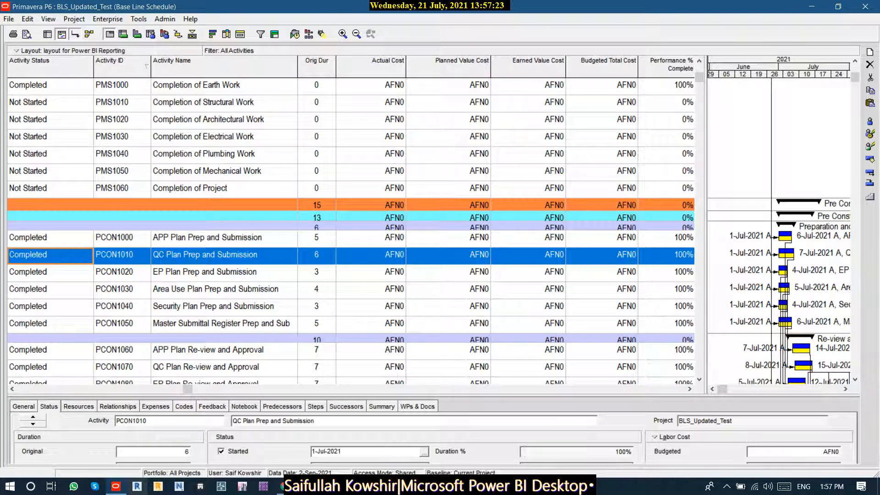
# - Collapse the schedule's grouping bands to WBS Level 3
pyautogui.click(48, 18)
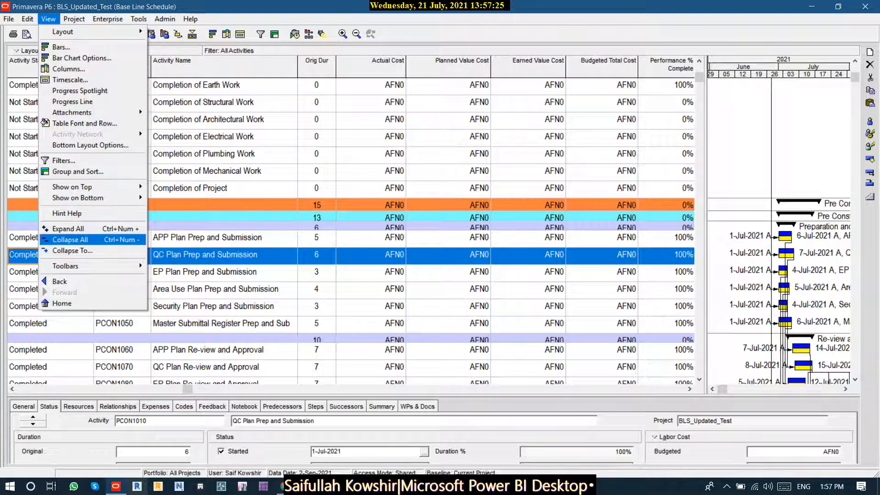
pyautogui.click(70, 240)
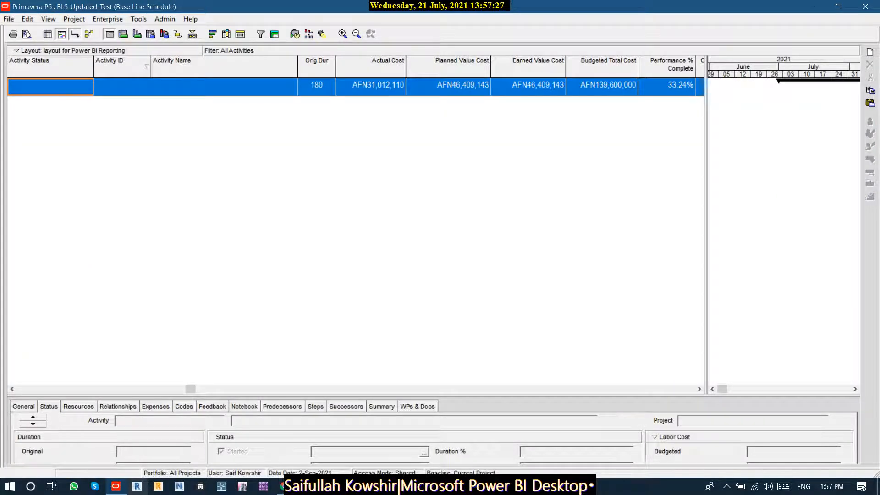
pyautogui.click(49, 19)
pyautogui.click(69, 250)
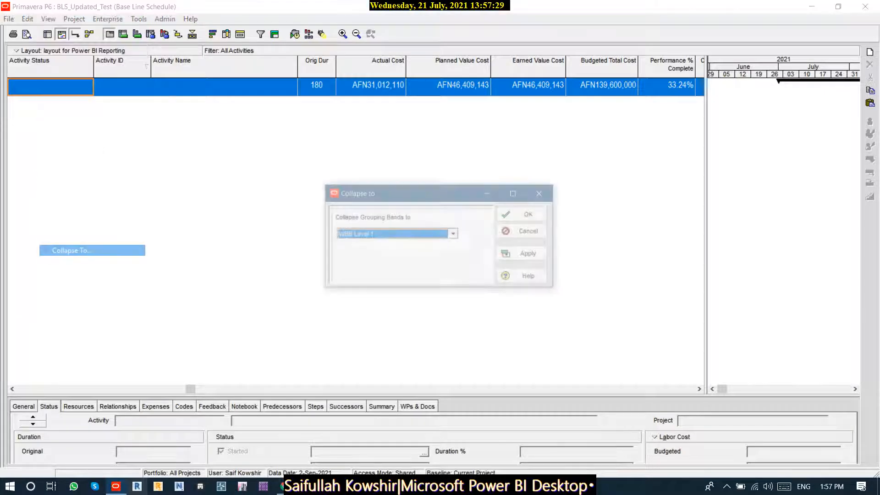
pyautogui.click(454, 234)
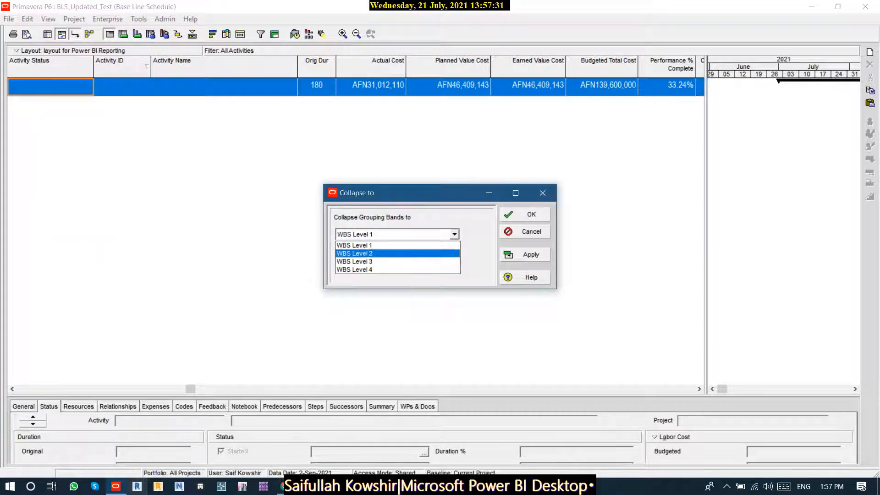
pyautogui.click(355, 261)
pyautogui.click(525, 255)
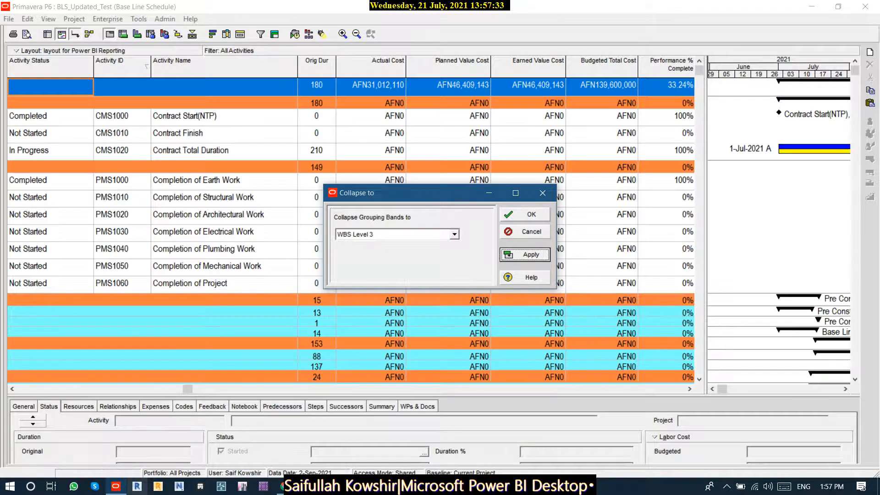
pyautogui.click(525, 214)
# - Expand the Structural group under Construction and select its Foundation band
pyautogui.moveTo(187, 388); pyautogui.dragTo(22, 388)
pyautogui.scroll(-4, 351, 229)
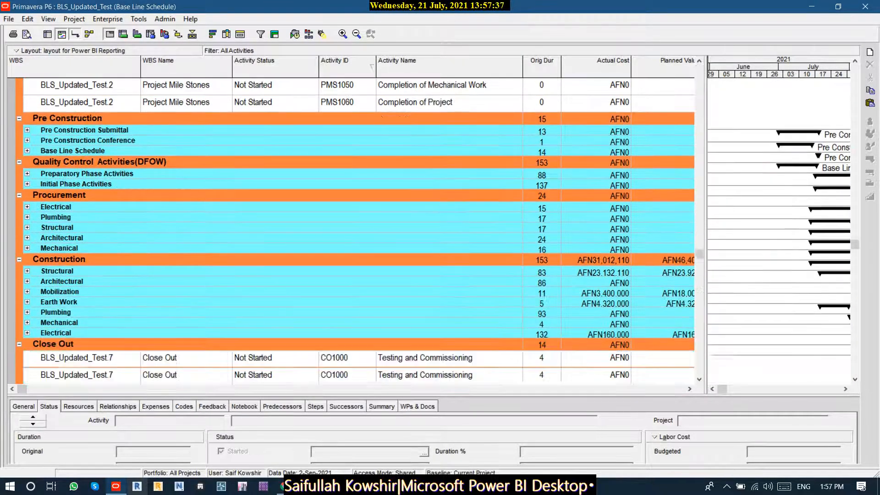
pyautogui.scroll(-3, 351, 229)
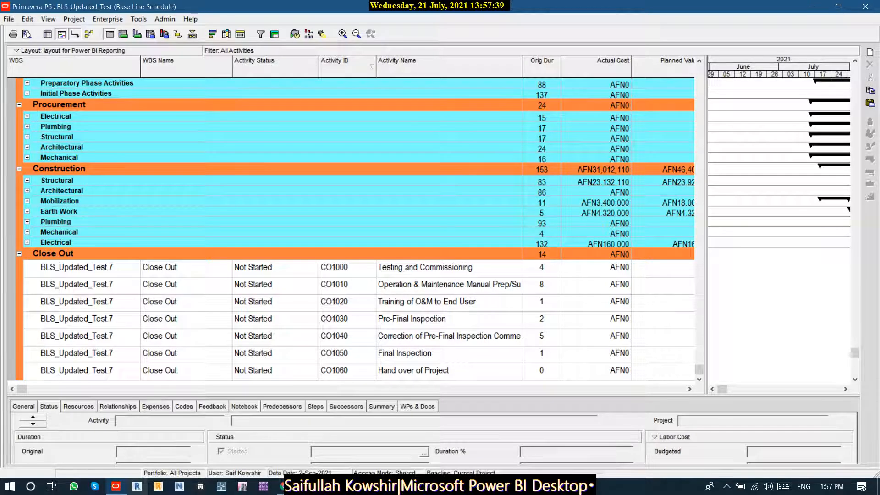
pyautogui.click(28, 122)
pyautogui.click(58, 181)
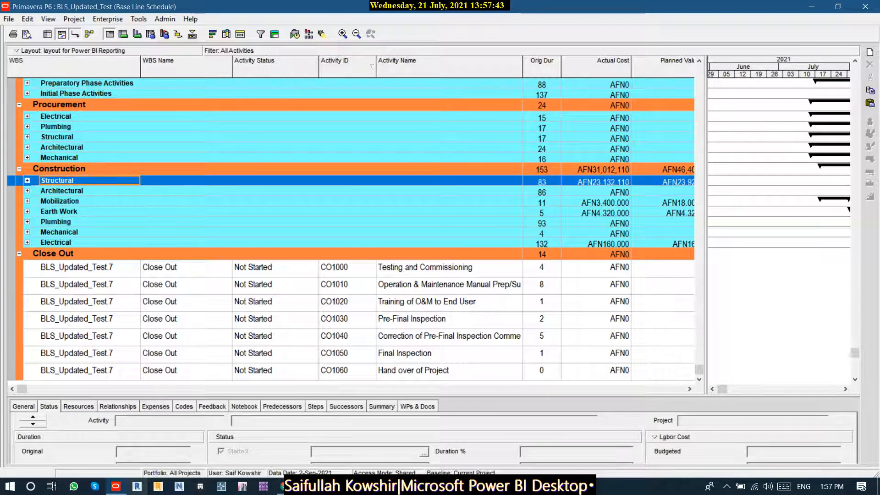
pyautogui.scroll(5, 351, 229)
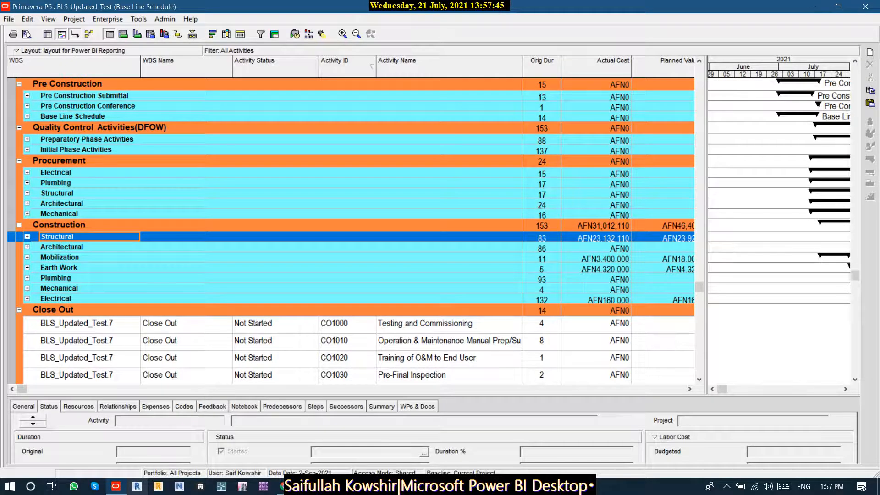
pyautogui.click(27, 236)
pyautogui.click(66, 247)
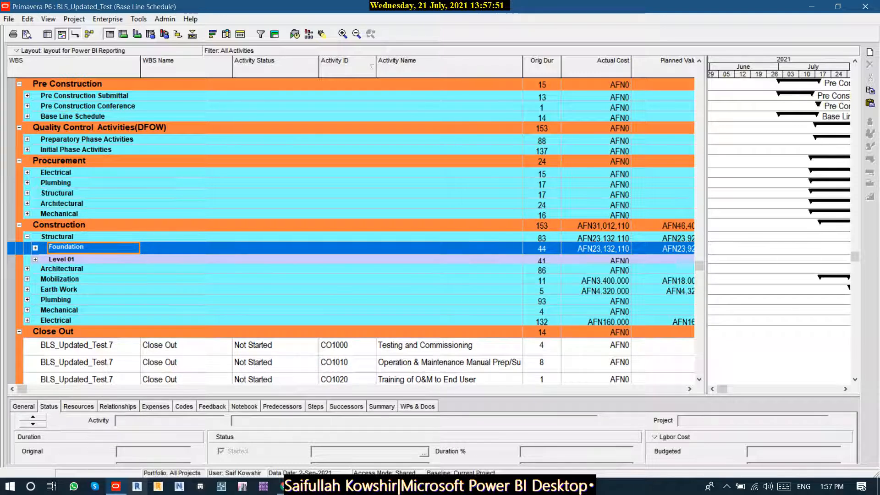
# - Check the Budgeted Total Cost of the Foundation band
pyautogui.click(596, 259)
pyautogui.click(596, 248)
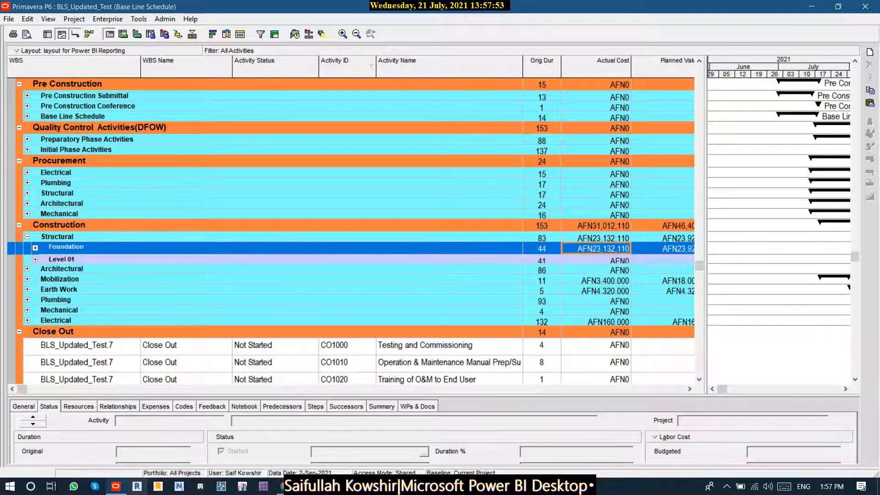
pyautogui.press('Right')
pyautogui.press('Right')
pyautogui.press('Right')
pyautogui.press('Right')
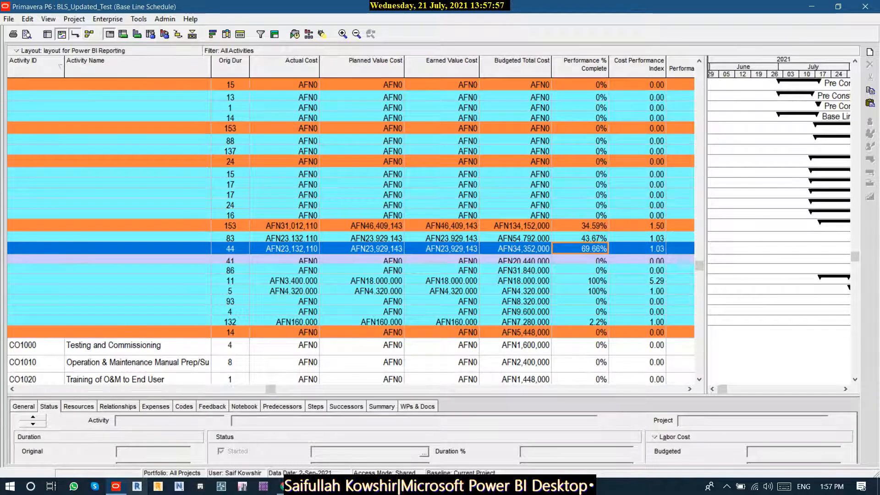
pyautogui.press('Left')
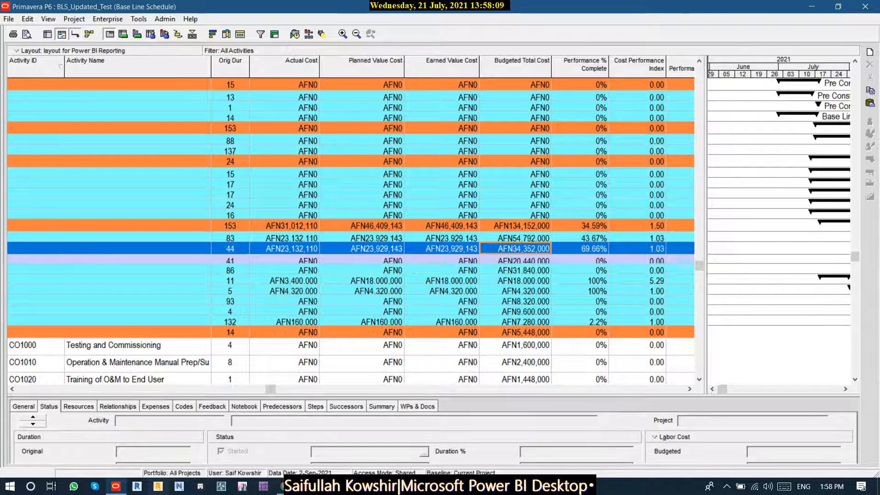
# - Switch back to Power BI Desktop and compare the Foundation bar's Budgeted Total Cost with the Primavera value
pyautogui.hotkey('alt', 'Tab')
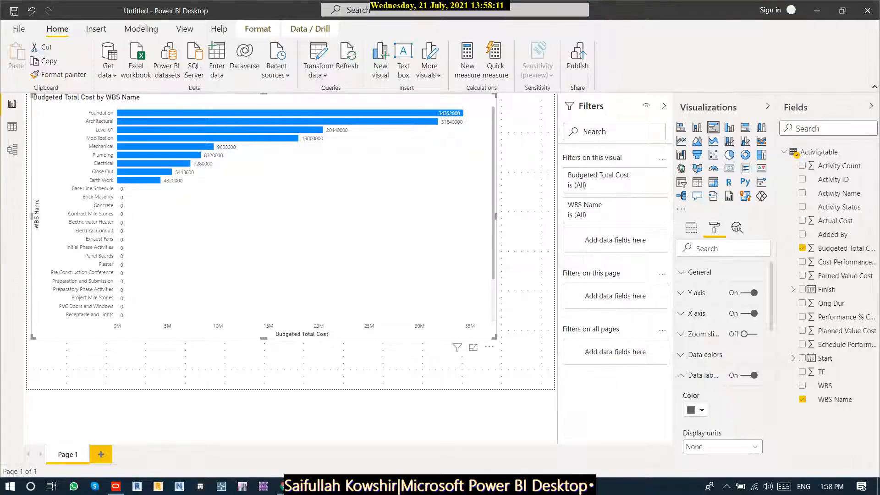
pyautogui.moveTo(445, 113)
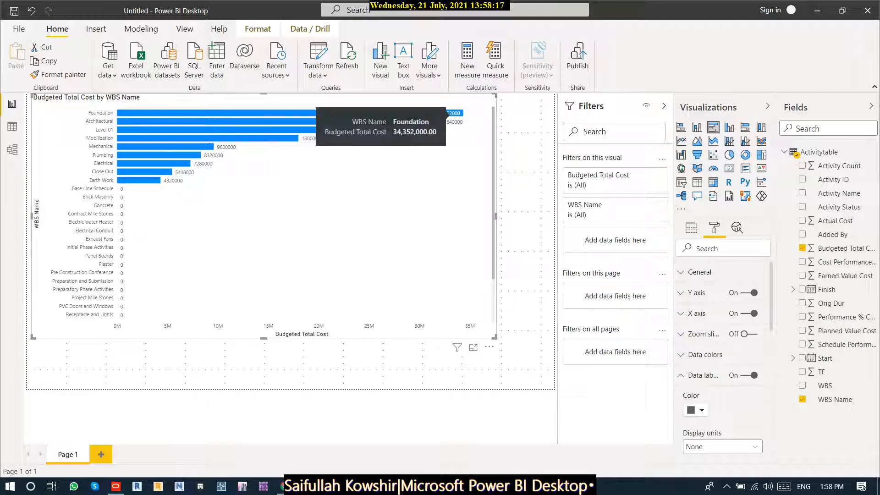
pyautogui.moveTo(219, 137)
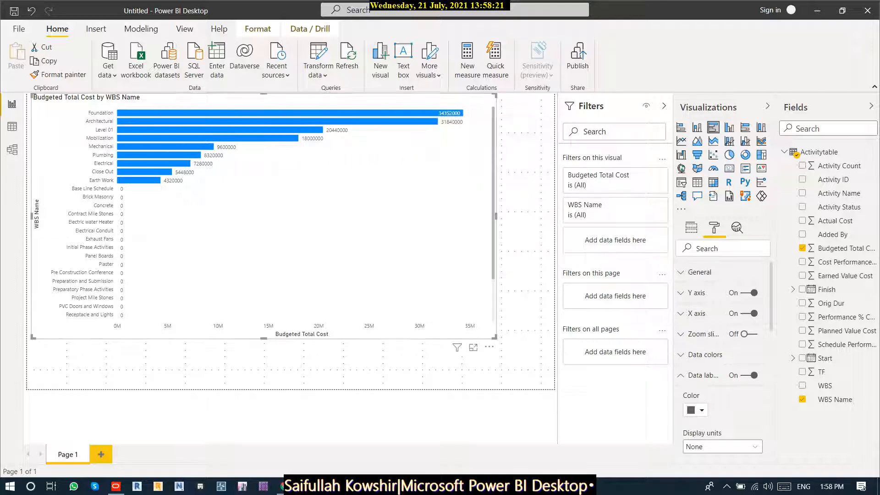
pyautogui.moveTo(522, 307); pyautogui.dragTo(484, 310)
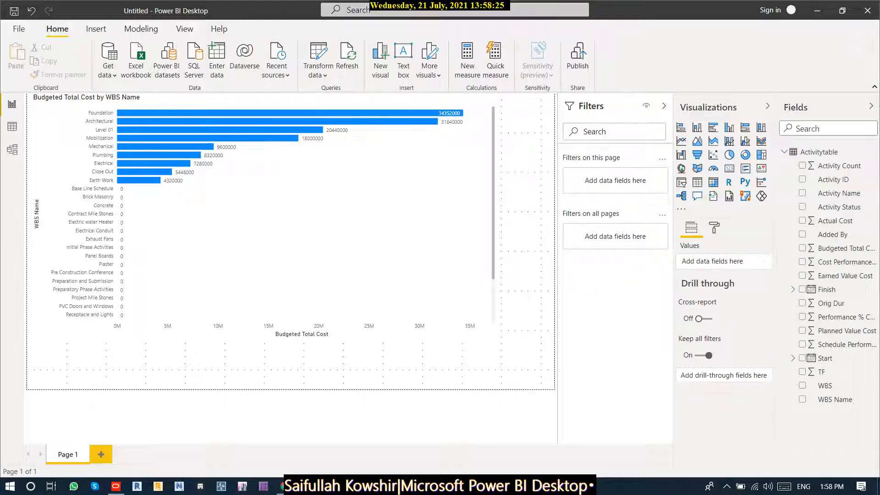
pyautogui.click(664, 106)
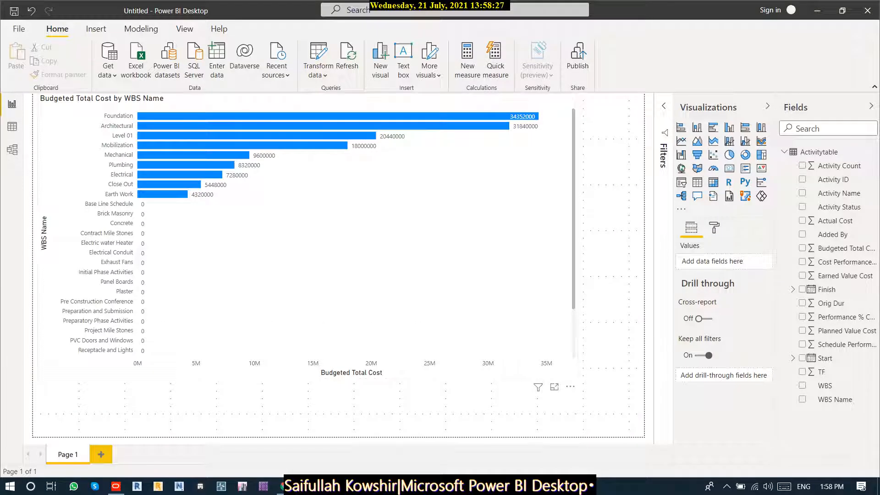
pyautogui.click(357, 266)
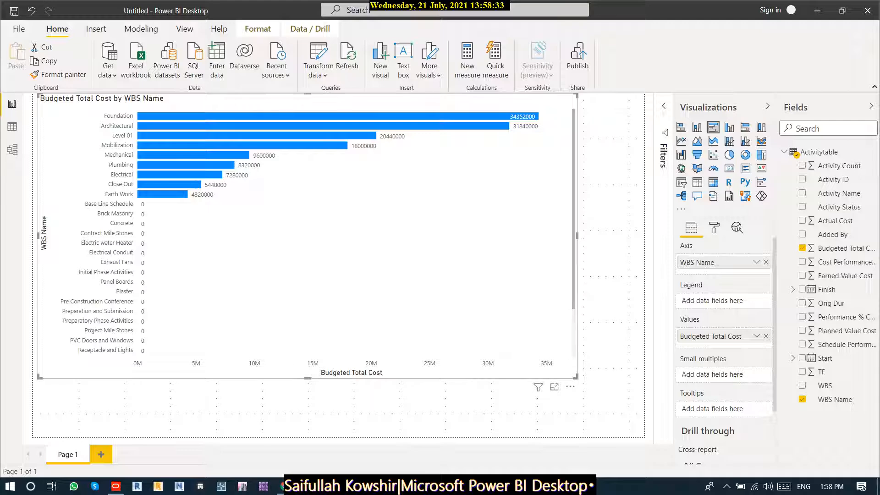
pyautogui.click(663, 106)
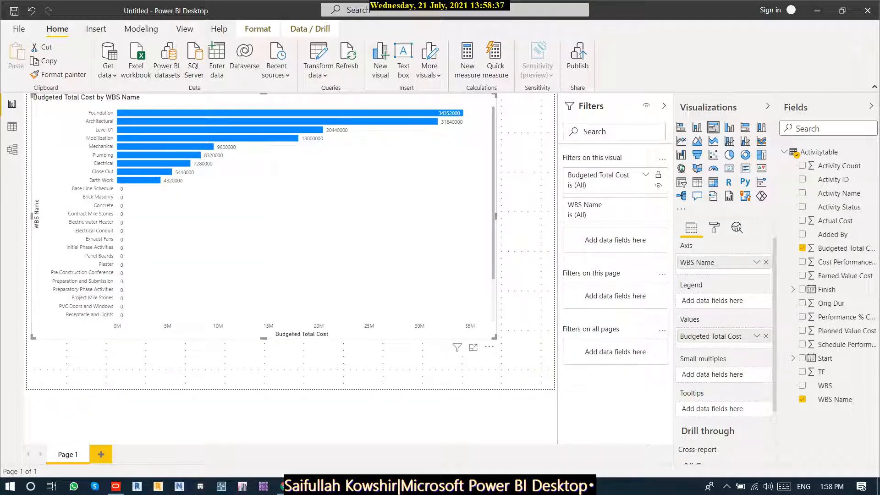
# - Filter the bar chart to items whose Budgeted Total Cost is greater than 0, and collapse the filter settings
pyautogui.click(645, 174)
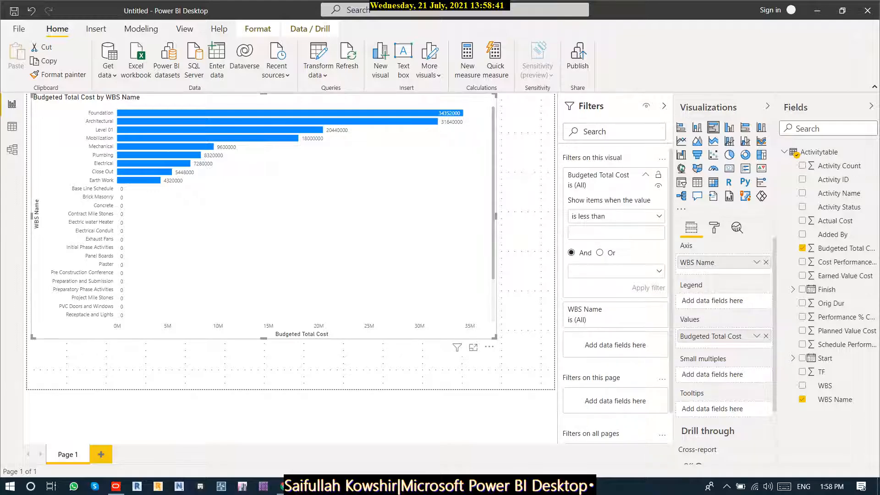
pyautogui.click(616, 216)
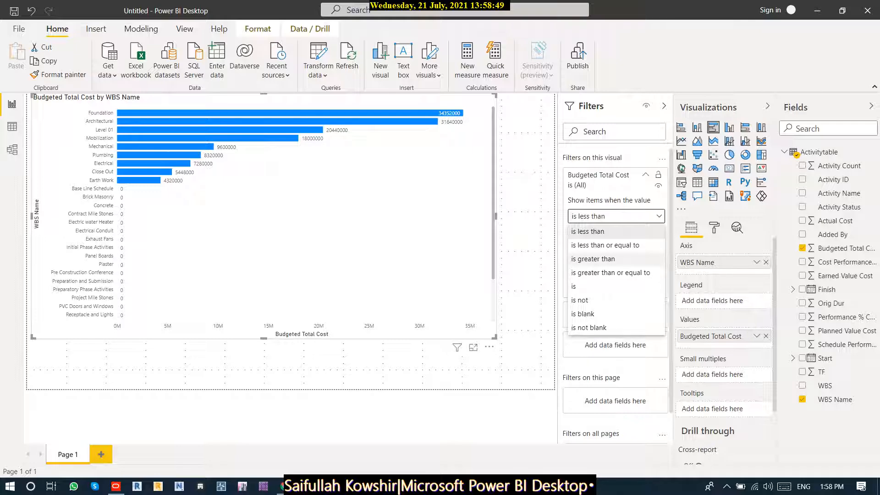
pyautogui.click(593, 259)
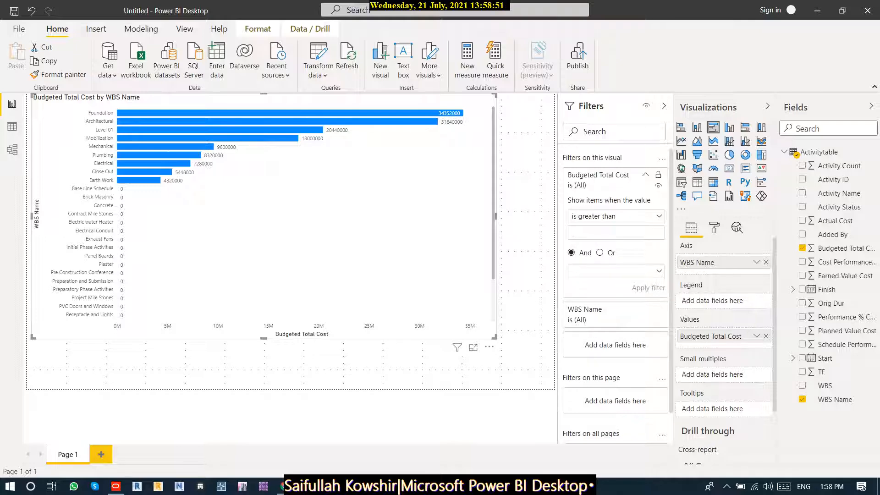
pyautogui.write('0')
pyautogui.press('Return')
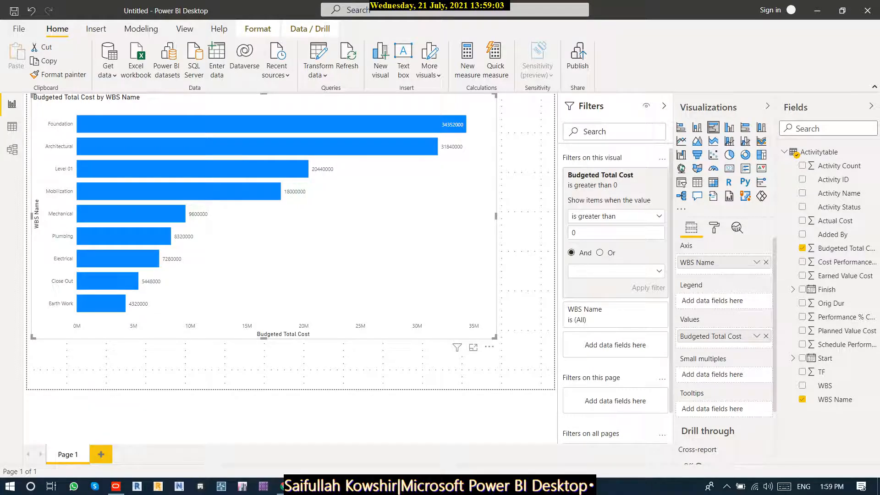
pyautogui.click(663, 106)
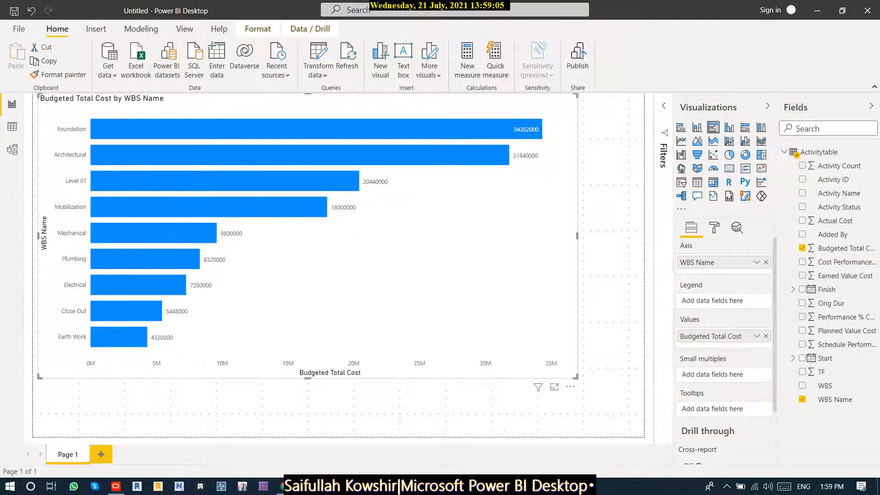
# - Search the chart's formatting options for text and set the Y axis text size to 14 pt
pyautogui.click(714, 227)
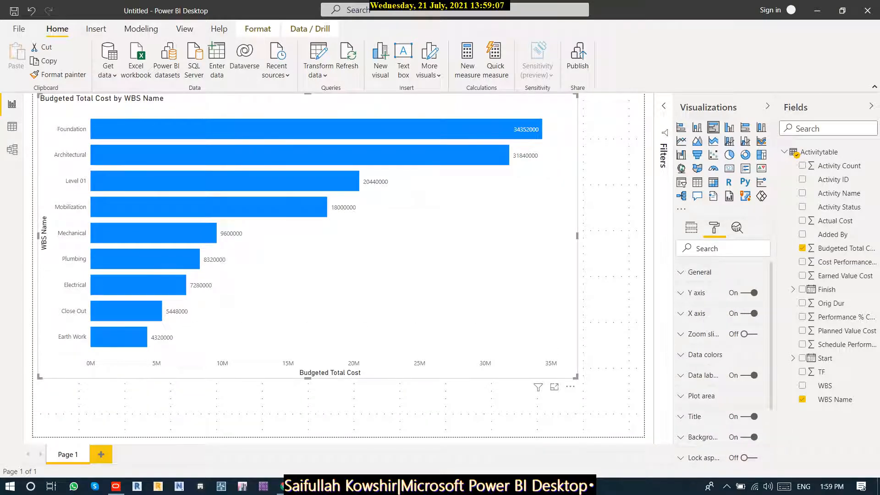
pyautogui.write('text')
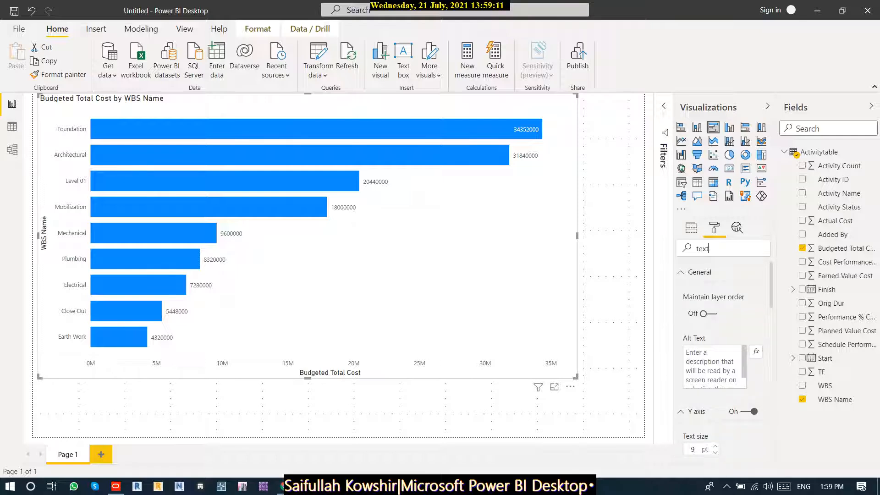
pyautogui.click(715, 405)
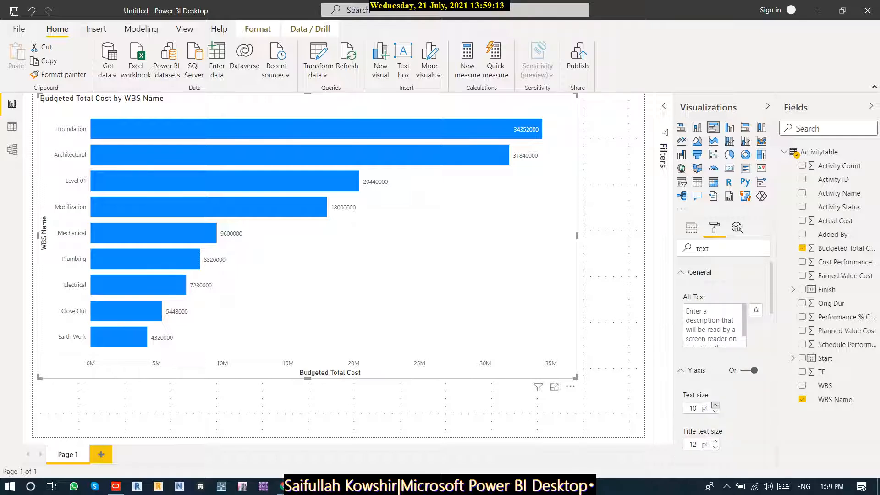
pyautogui.click(715, 405)
pyautogui.click(715, 405)
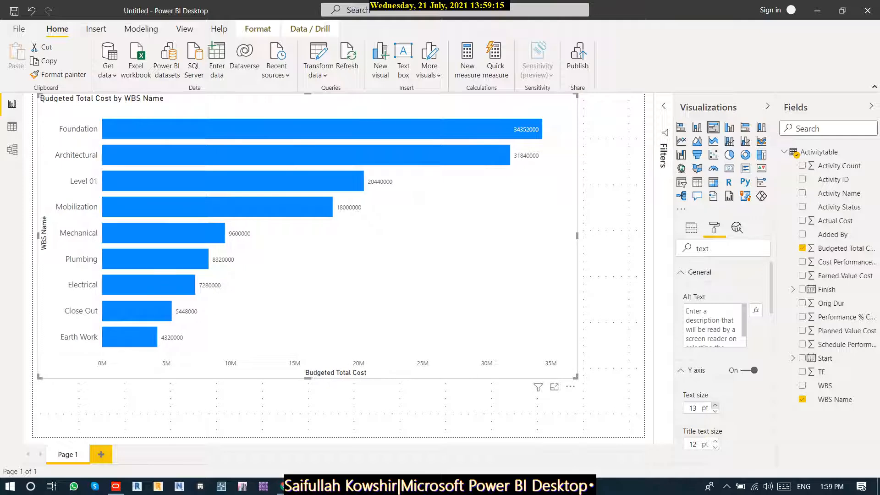
pyautogui.click(715, 406)
pyautogui.click(715, 405)
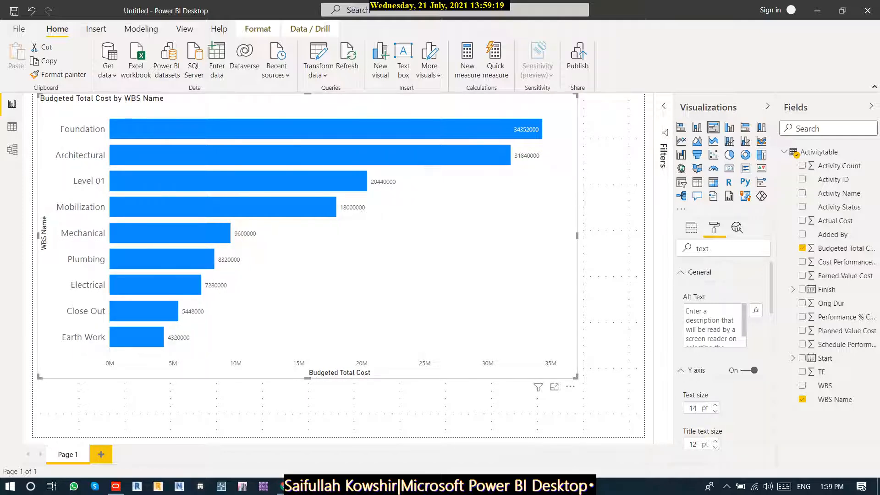
# - Resize the bar chart to fill the page height and a little over half of the page width
pyautogui.moveTo(577, 235); pyautogui.dragTo(433, 235)
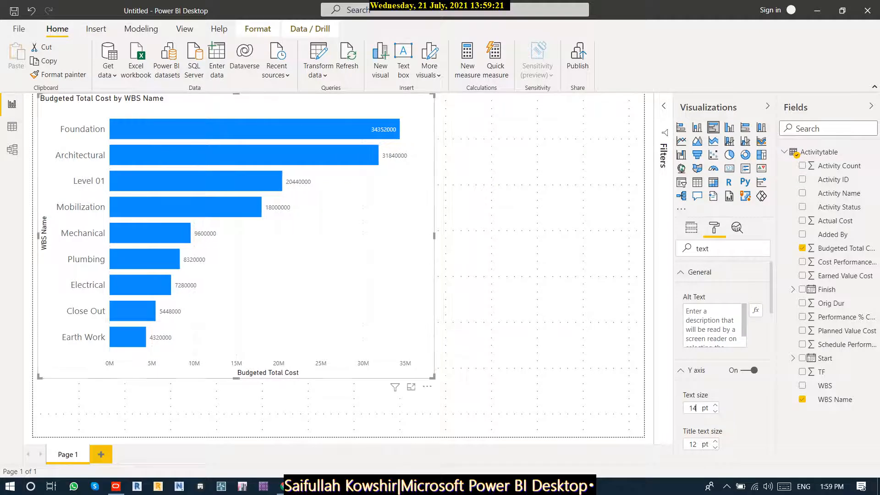
pyautogui.moveTo(236, 378); pyautogui.dragTo(236, 431)
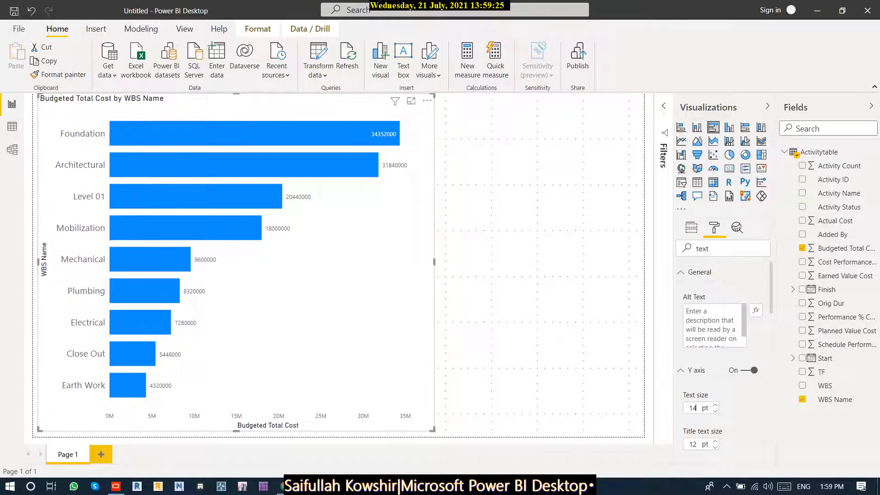
pyautogui.moveTo(433, 236); pyautogui.dragTo(393, 236)
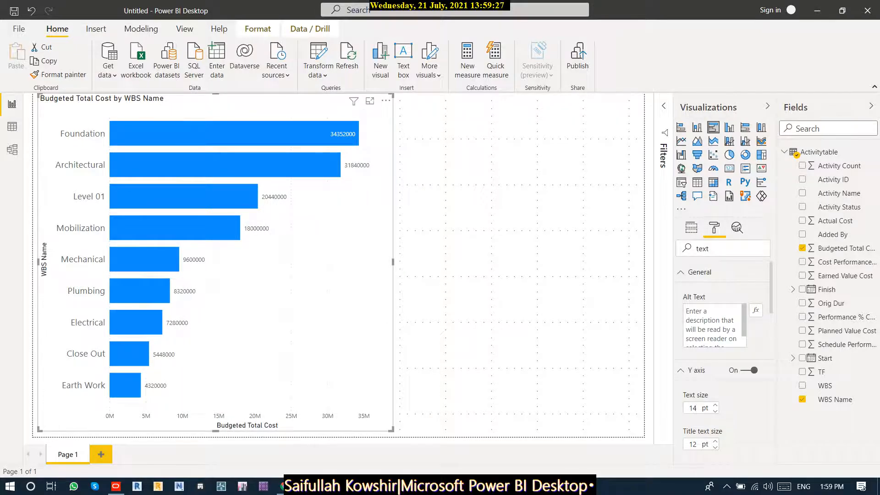
# - Add a Card visual of Budgeted Total Cost beside the bar chart and narrow it slightly to leave a gap
pyautogui.click(482, 257)
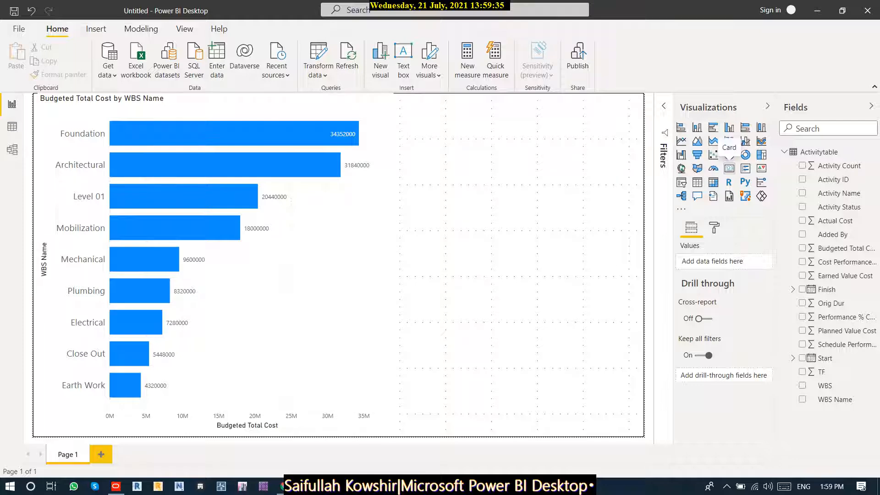
pyautogui.click(729, 169)
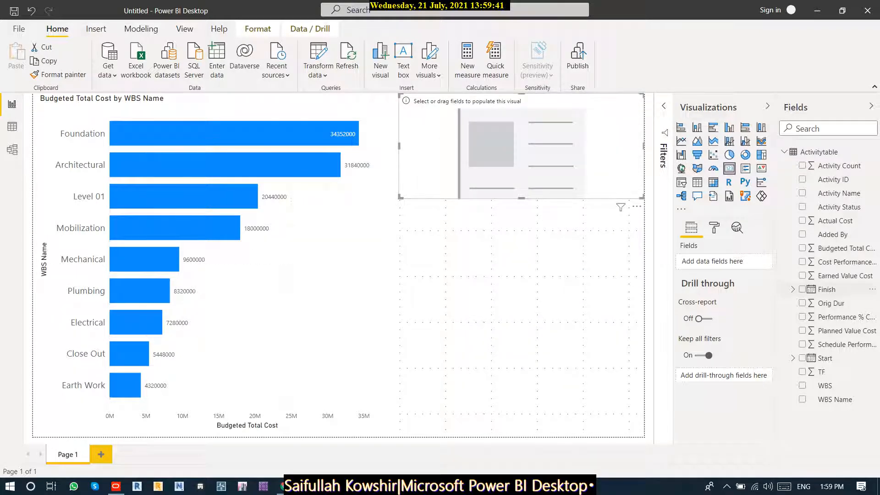
pyautogui.moveTo(838, 248); pyautogui.dragTo(705, 261)
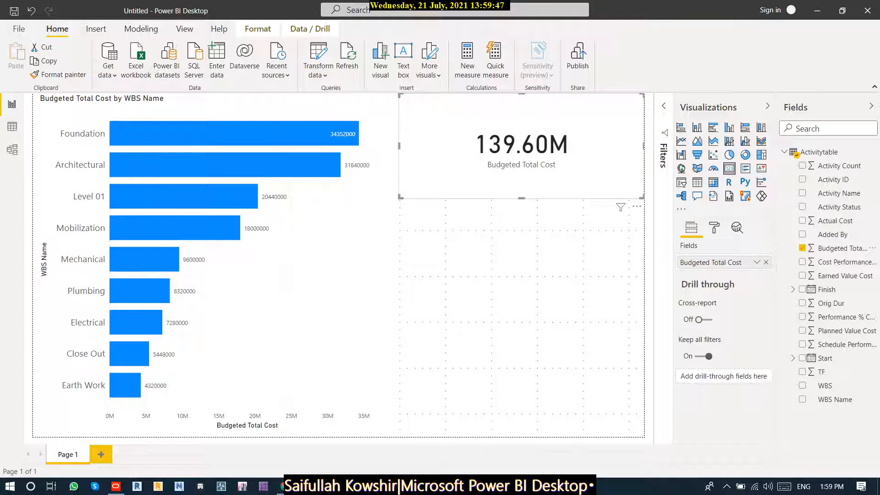
pyautogui.moveTo(399, 146)
pyautogui.mouseDown()
pyautogui.moveTo(420, 145)
pyautogui.moveTo(410, 145)
pyautogui.mouseUp()
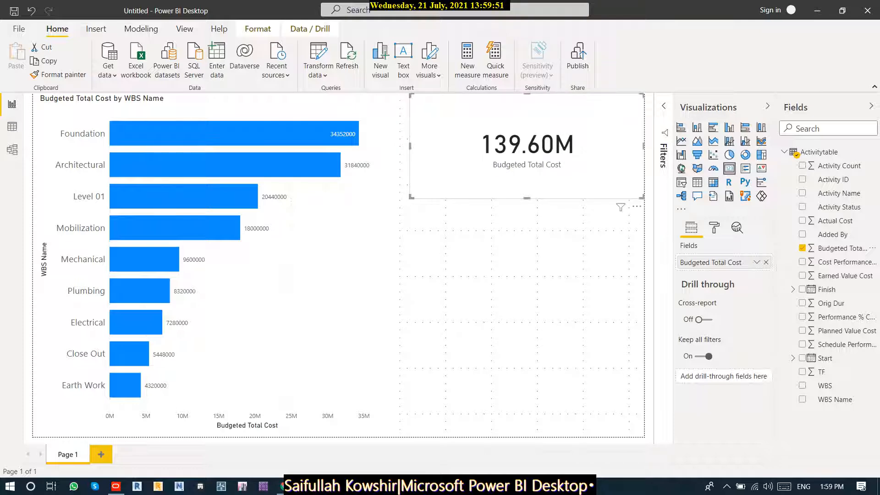
# - Cross-filter the card by the Architectural, Level 01, Mobilization and Mechanical bars together to check their combined Budgeted Total Cost
pyautogui.click(80, 165)
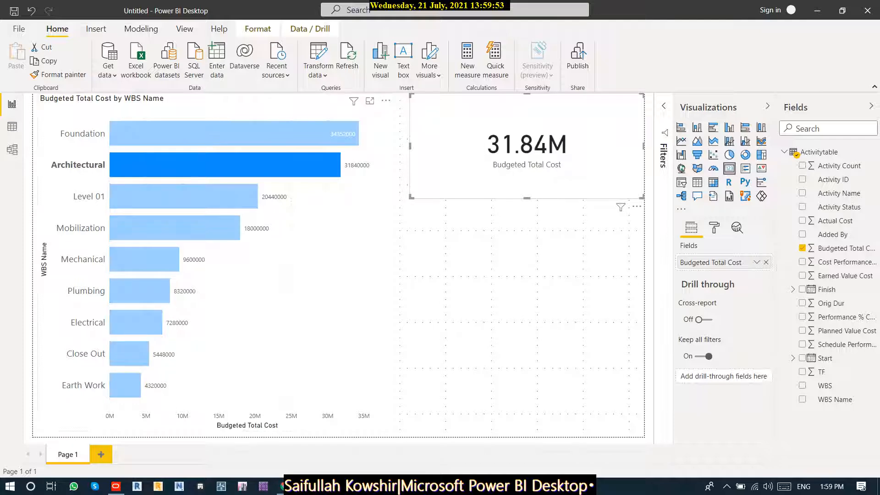
pyautogui.moveTo(282, 169)
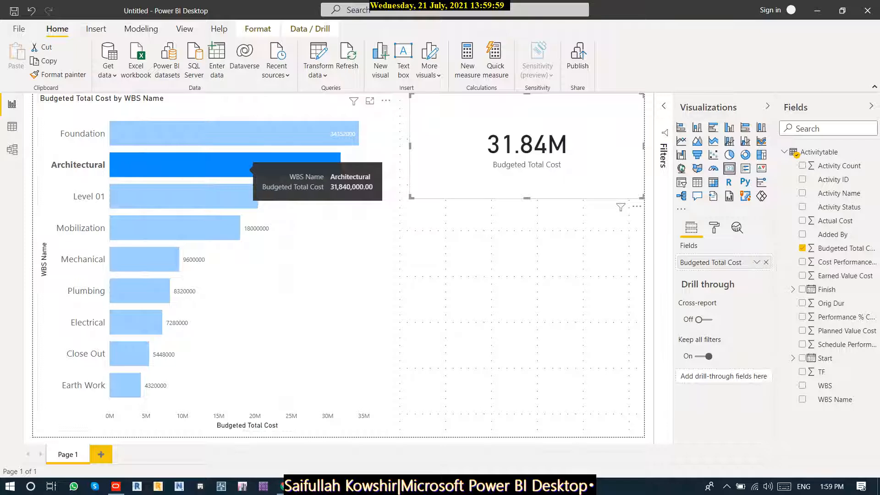
pyautogui.keyDown('ctrl'); pyautogui.click(247, 196); pyautogui.keyUp('ctrl')
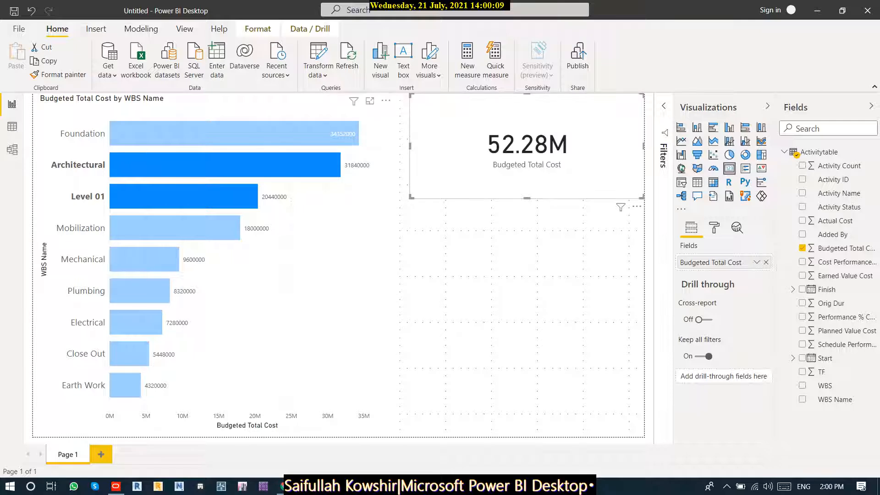
pyautogui.keyDown('ctrl'); pyautogui.click(174, 228); pyautogui.keyUp('ctrl')
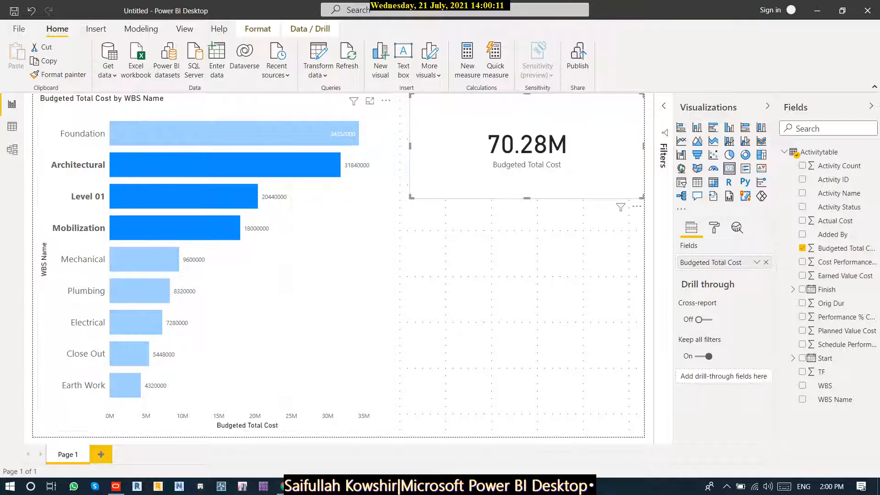
pyautogui.keyDown('ctrl'); pyautogui.click(144, 259); pyautogui.keyUp('ctrl')
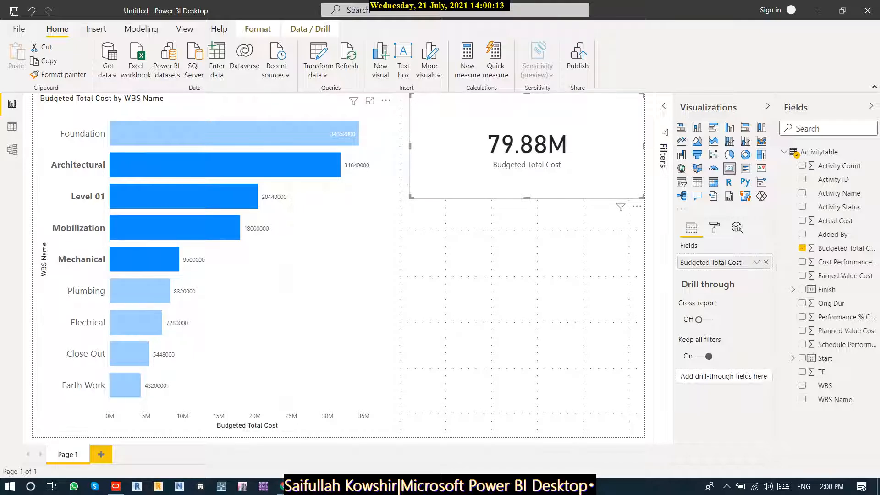
# - Check the card against single bars from Mechanical up to Foundation, and clear the bar selection
pyautogui.click(144, 259)
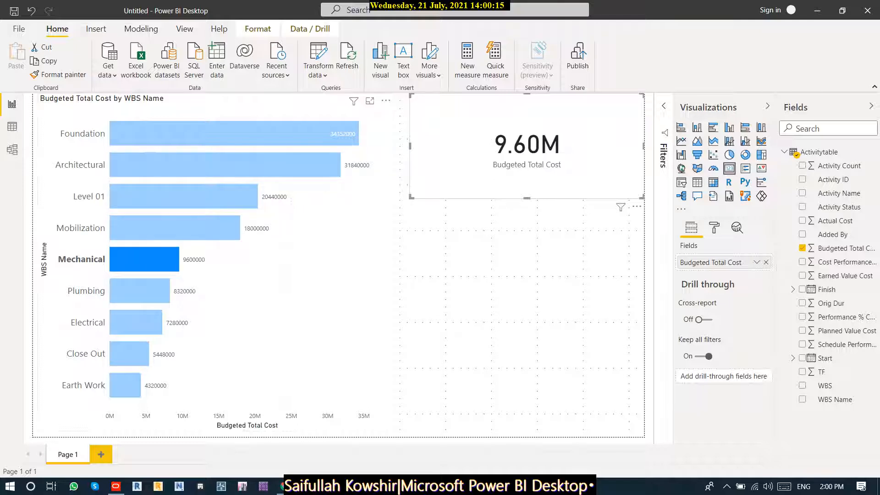
pyautogui.click(174, 228)
pyautogui.click(184, 197)
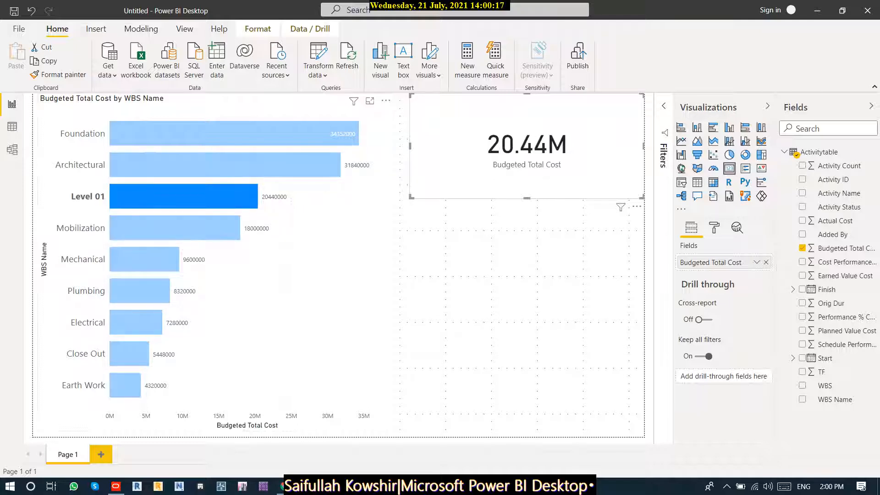
pyautogui.click(229, 197)
pyautogui.click(247, 165)
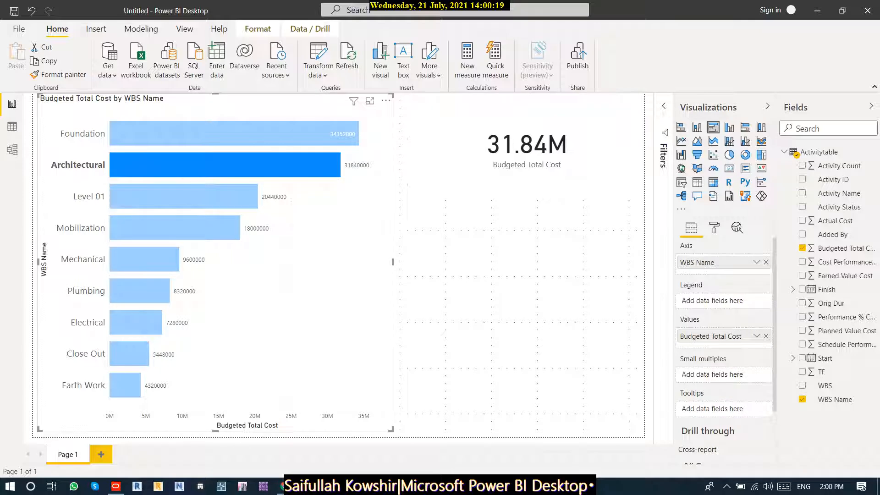
pyautogui.click(257, 133)
pyautogui.click(256, 133)
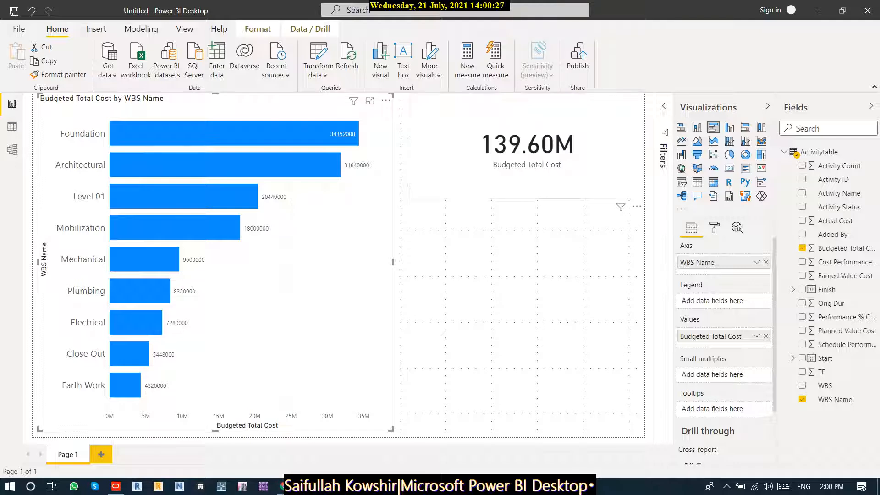
# - Duplicate the Budgeted Total Cost card on the same page
pyautogui.click(527, 151)
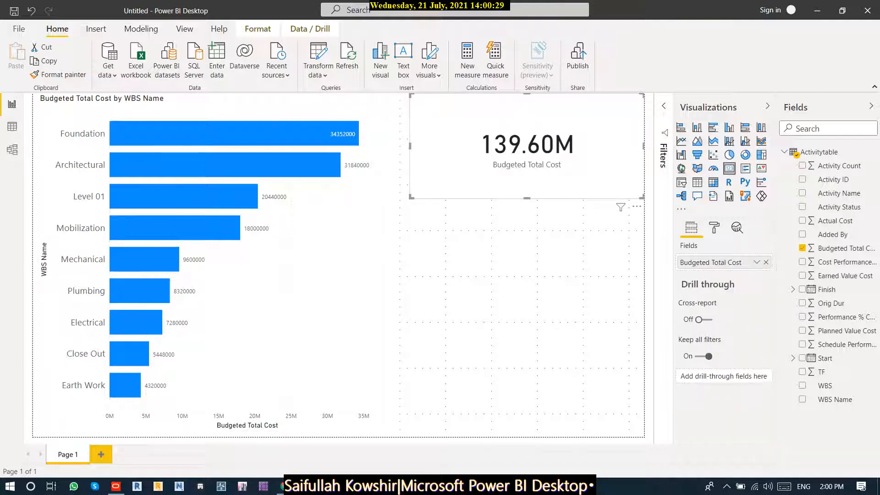
pyautogui.click(513, 298)
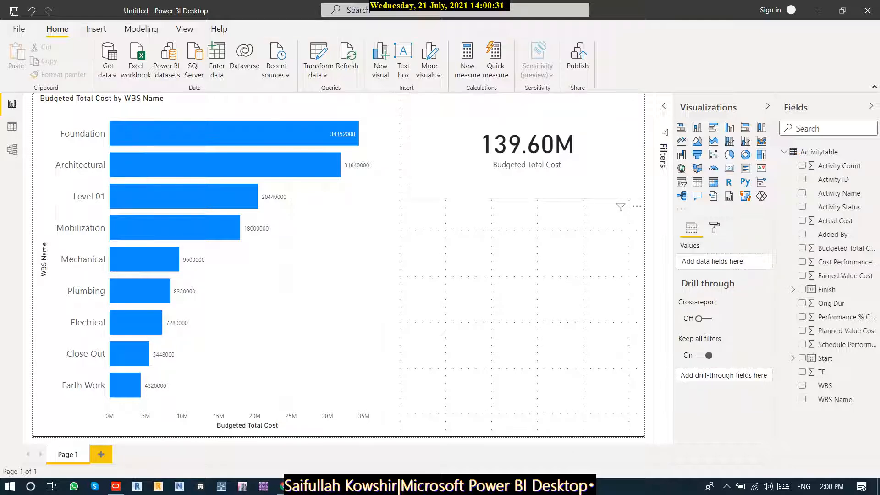
pyautogui.click(527, 152)
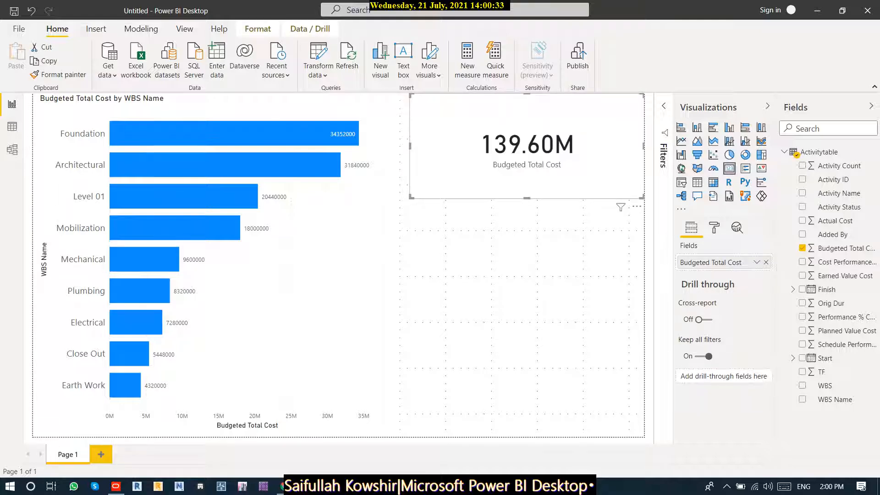
pyautogui.hotkey('ctrl', 'c')
pyautogui.doubleClick(518, 298)
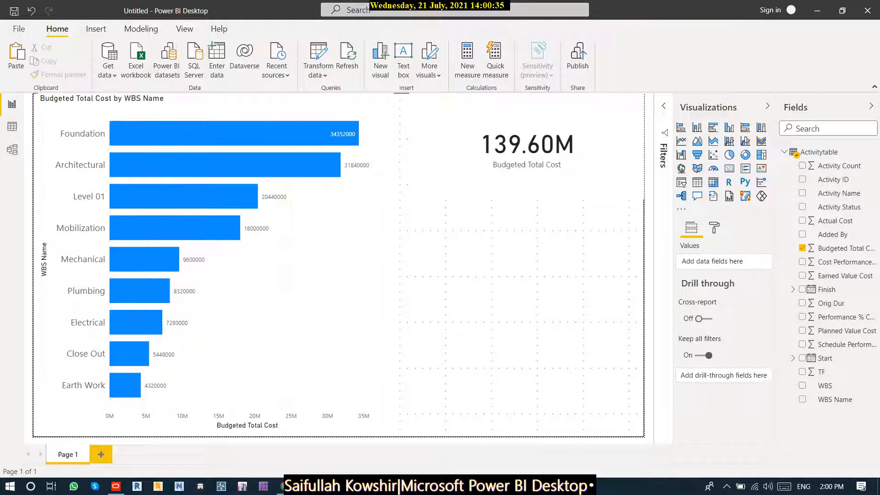
pyautogui.hotkey('ctrl', 'v')
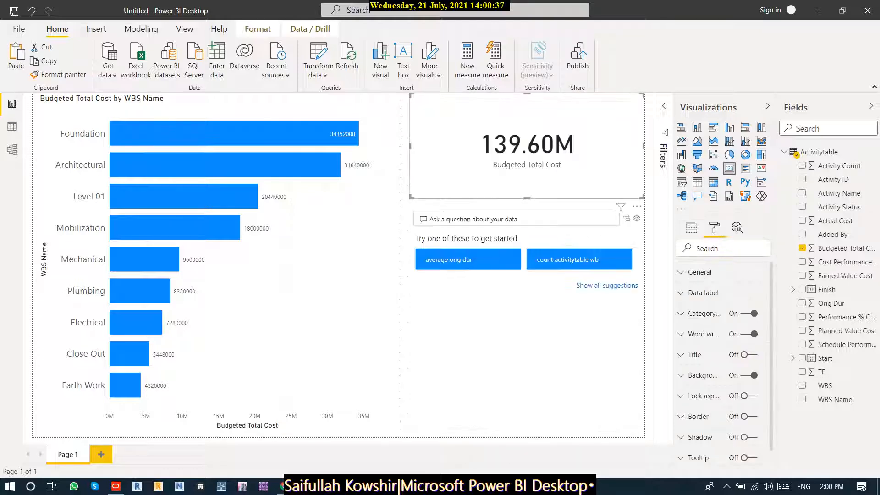
# - Delete the stray Q&A visual below the Budgeted Total Cost card and leave no visual selected
pyautogui.click(527, 339)
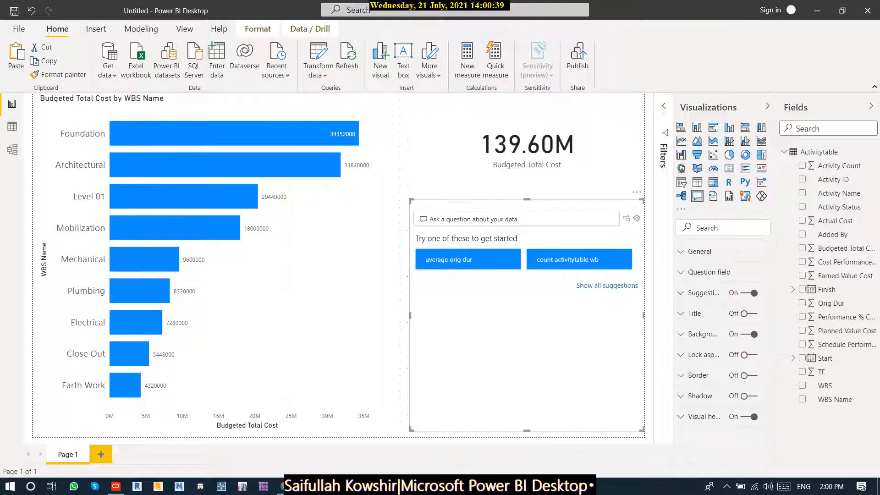
pyautogui.press('Delete')
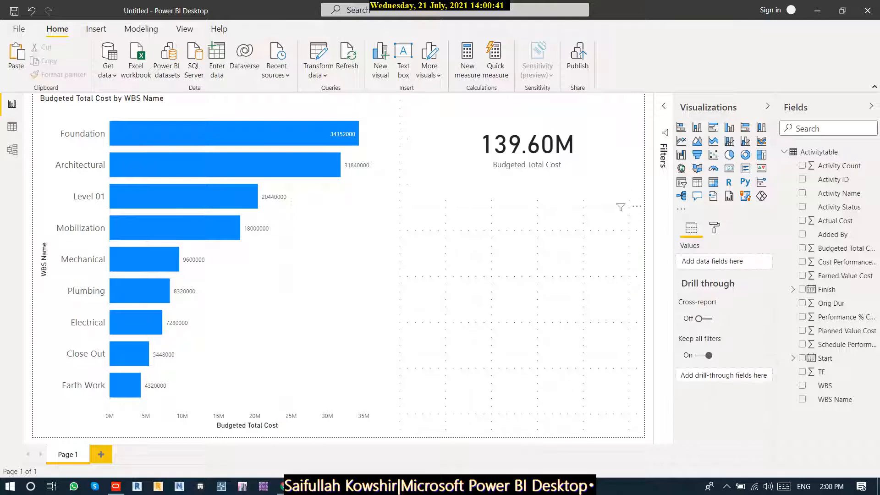
pyautogui.click(527, 158)
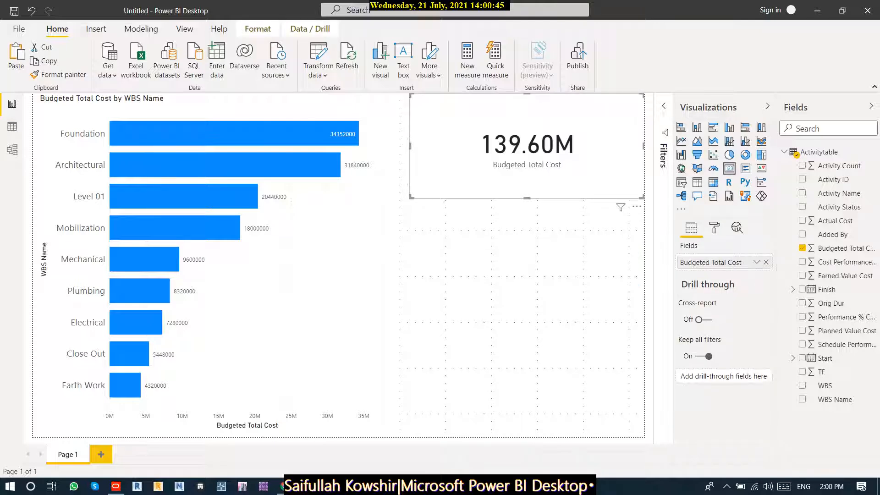
pyautogui.press('Escape')
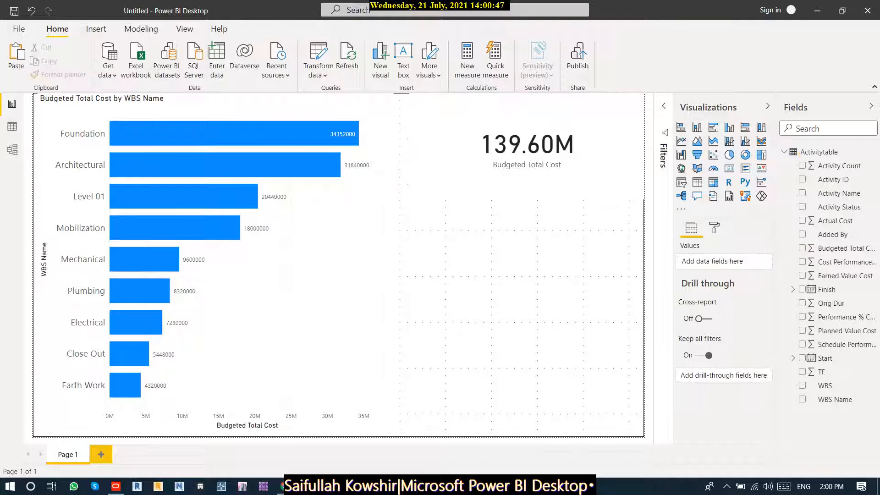
# - Paste a copy of the Budgeted Total Cost card, replace its field with Earned Value Cost, and place it at the page's lower edge
pyautogui.hotkey('ctrl', 'v')
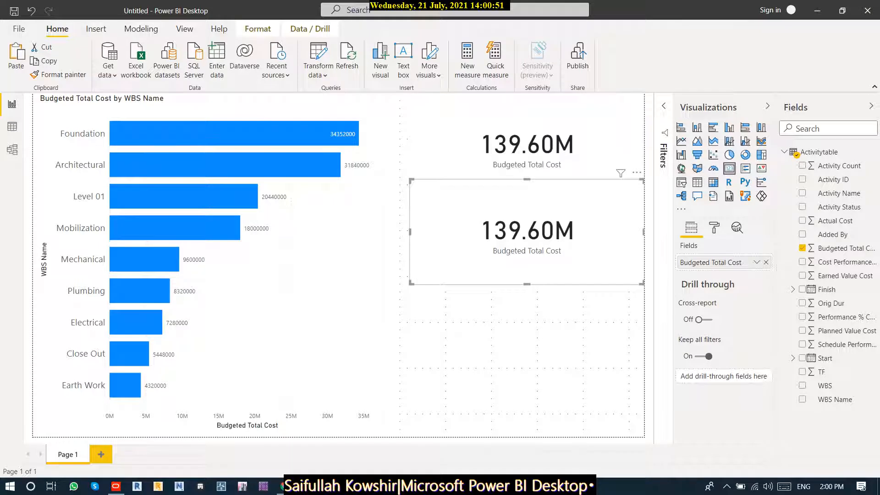
pyautogui.moveTo(527, 231); pyautogui.dragTo(527, 256)
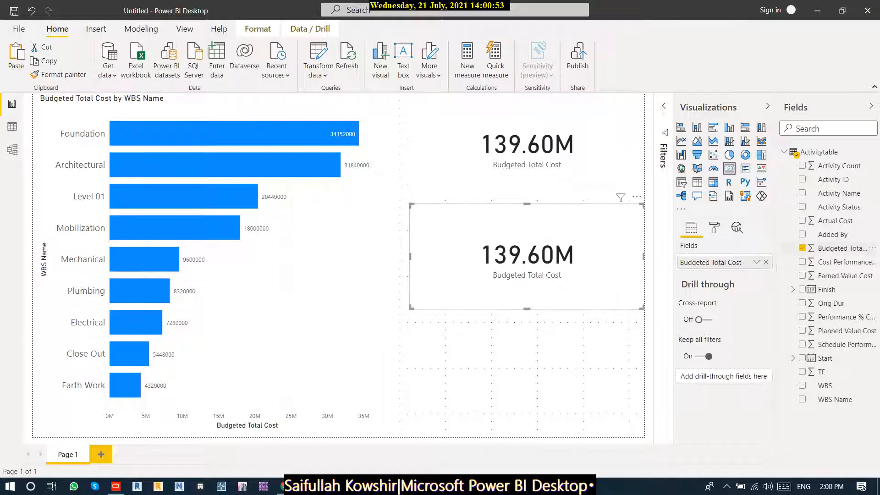
pyautogui.click(802, 248)
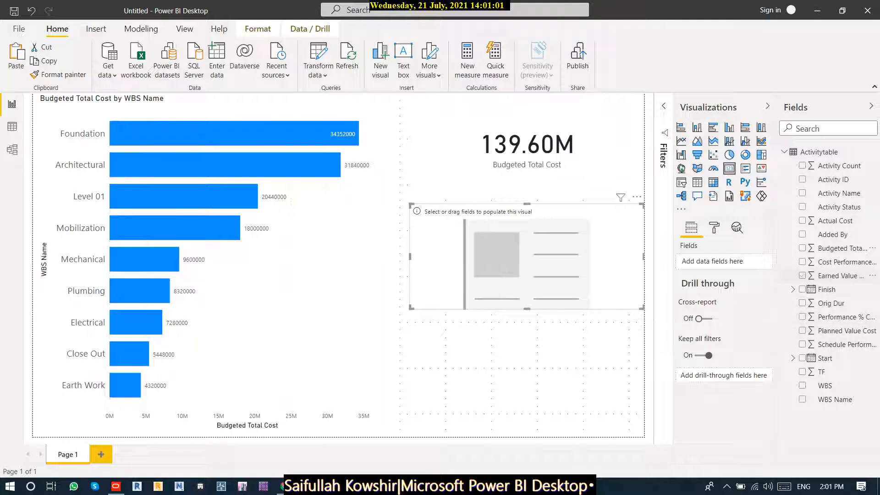
pyautogui.click(802, 275)
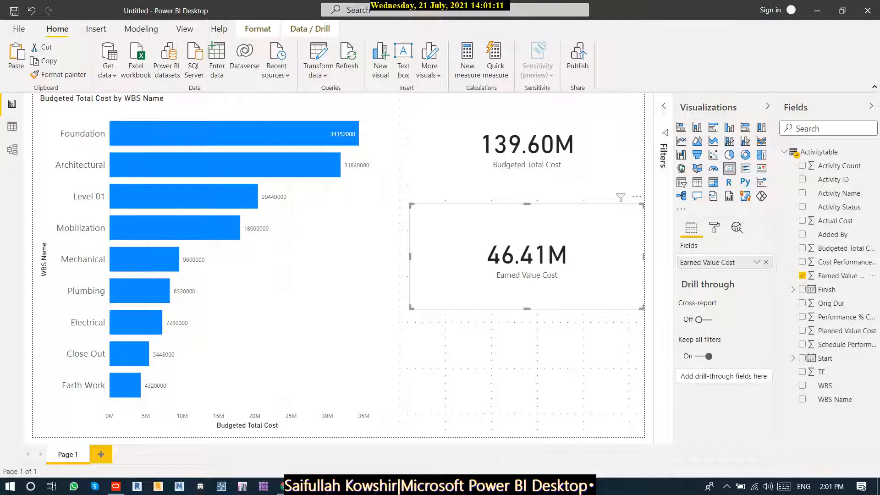
pyautogui.moveTo(527, 257); pyautogui.dragTo(527, 379)
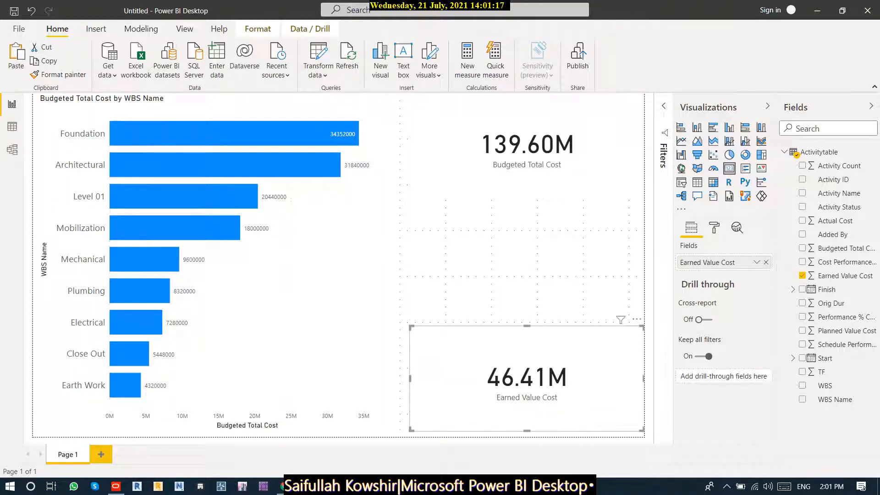
# - Duplicate the Earned Value Cost card and place one in the gap below the Budgeted Total Cost card
pyautogui.click(522, 271)
pyautogui.hotkey('ctrl', 'v')
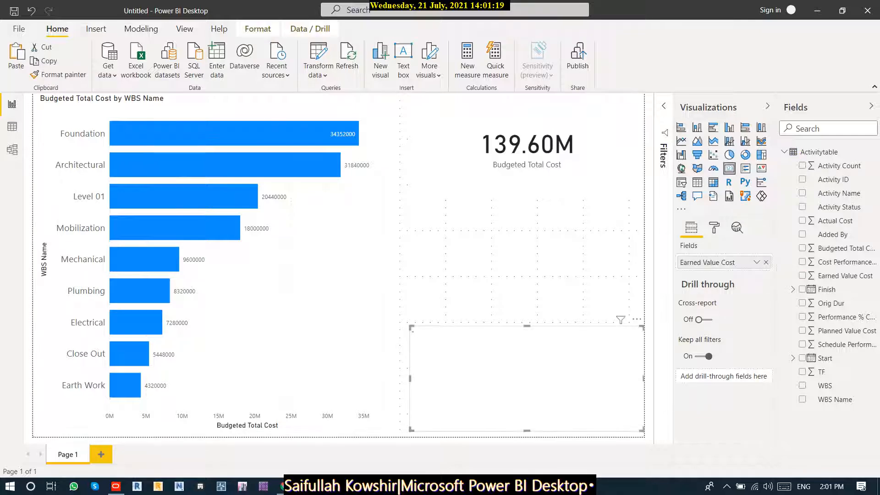
pyautogui.moveTo(527, 377); pyautogui.dragTo(527, 254)
pyautogui.click(527, 156)
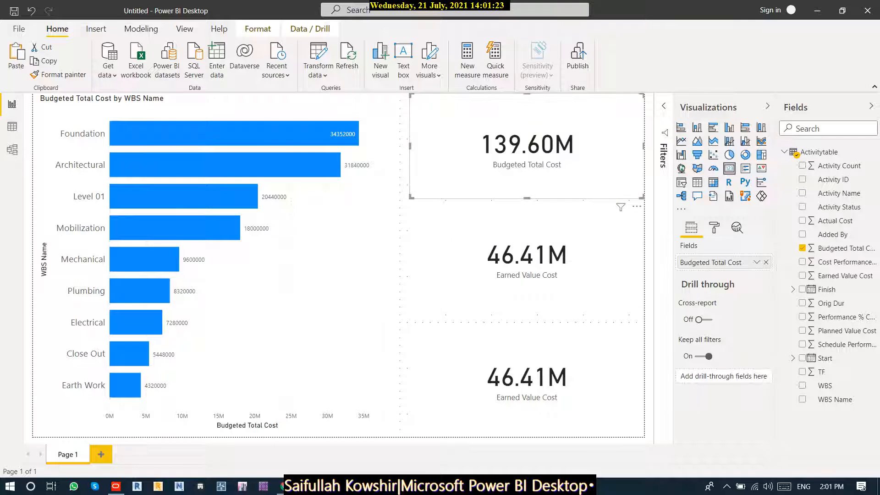
pyautogui.hotkey('ctrl', 'v')
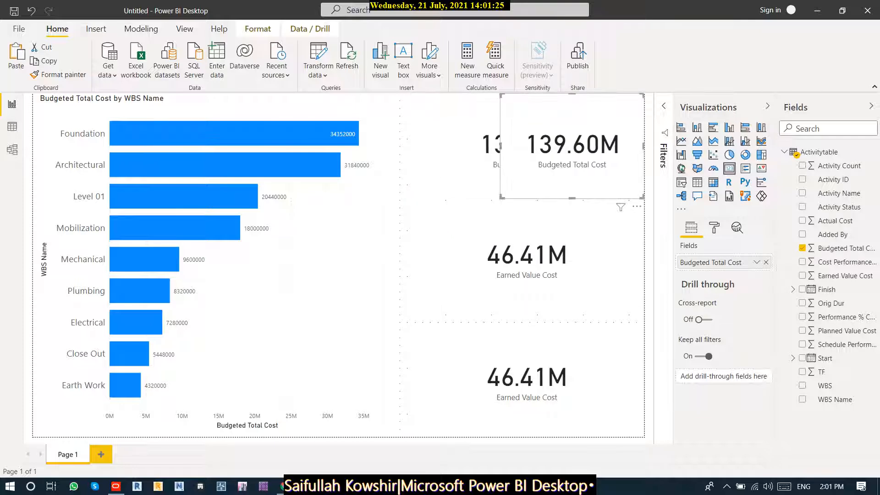
pyautogui.press('Delete')
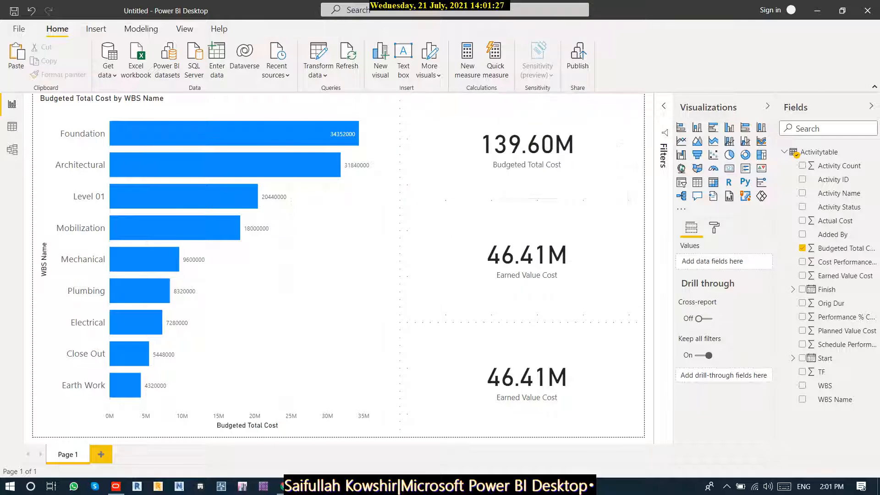
# - Reduce the height and width of the Budgeted Total Cost card, keeping it in the page's upper corner
pyautogui.click(527, 156)
pyautogui.moveTo(527, 198); pyautogui.dragTo(527, 171)
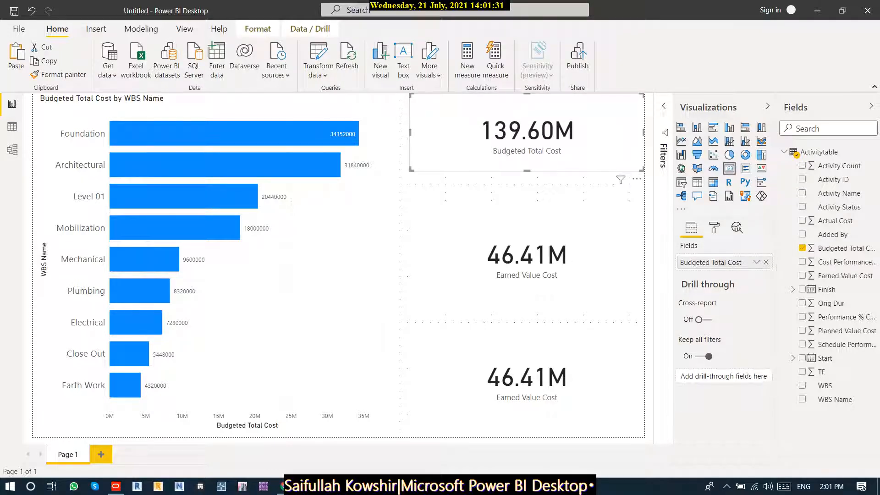
pyautogui.moveTo(409, 132); pyautogui.dragTo(481, 132)
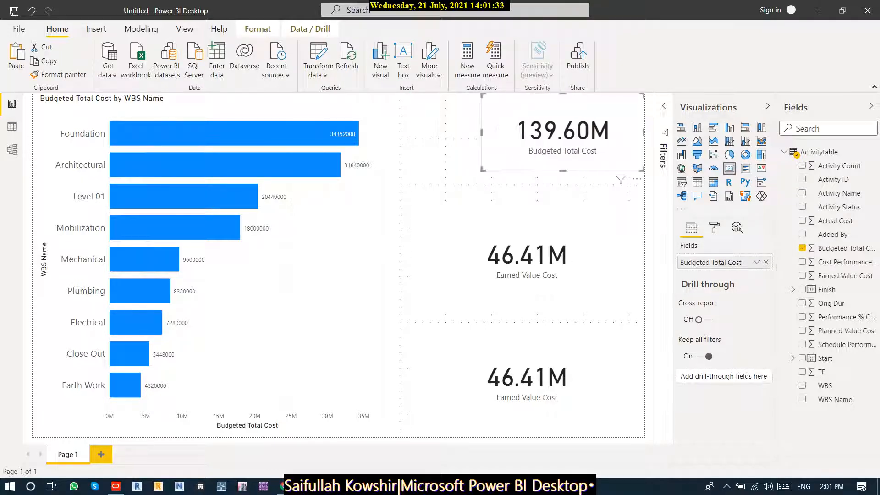
pyautogui.click(442, 161)
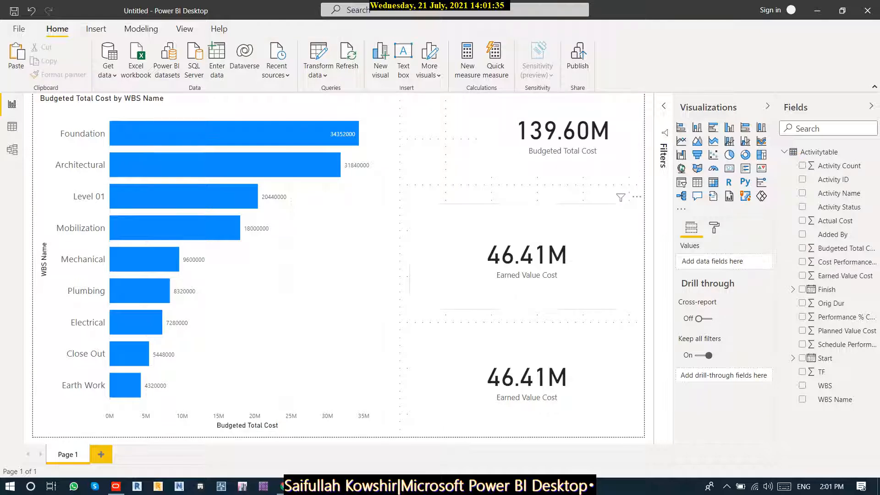
# - Shrink the middle Earned Value Cost card and fit it directly beneath the Budgeted Total Cost card at a similar width
pyautogui.click(527, 257)
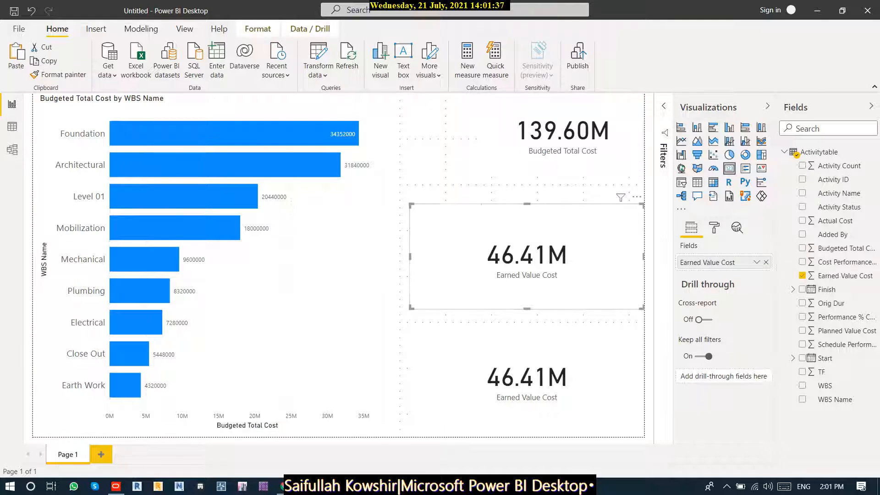
pyautogui.moveTo(410, 257); pyautogui.dragTo(527, 257)
pyautogui.moveTo(585, 257); pyautogui.dragTo(568, 225)
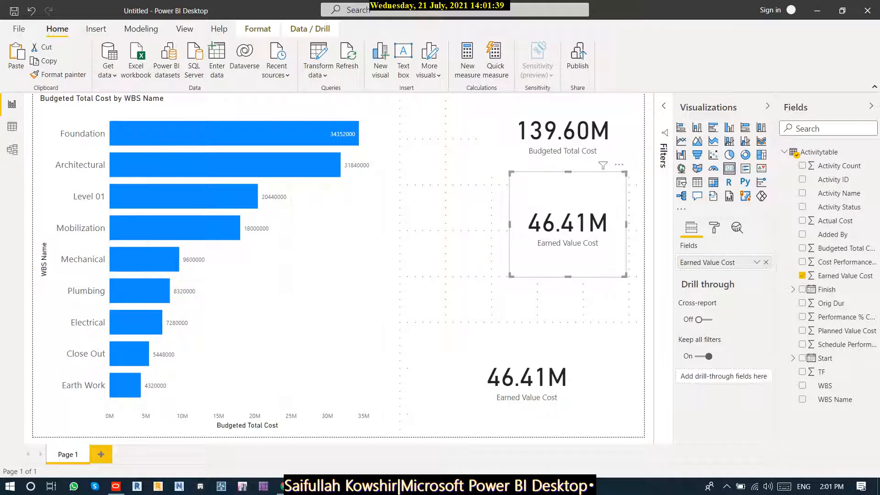
pyautogui.moveTo(510, 224); pyautogui.dragTo(488, 225)
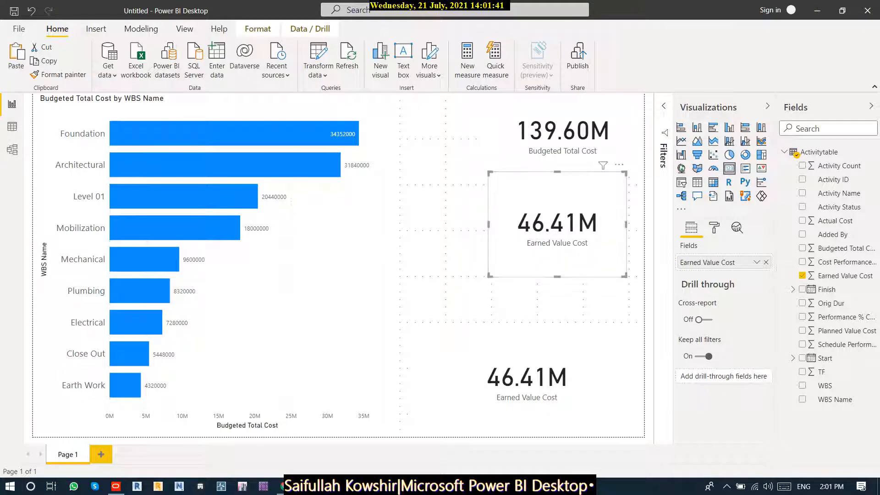
pyautogui.moveTo(626, 225); pyautogui.dragTo(644, 225)
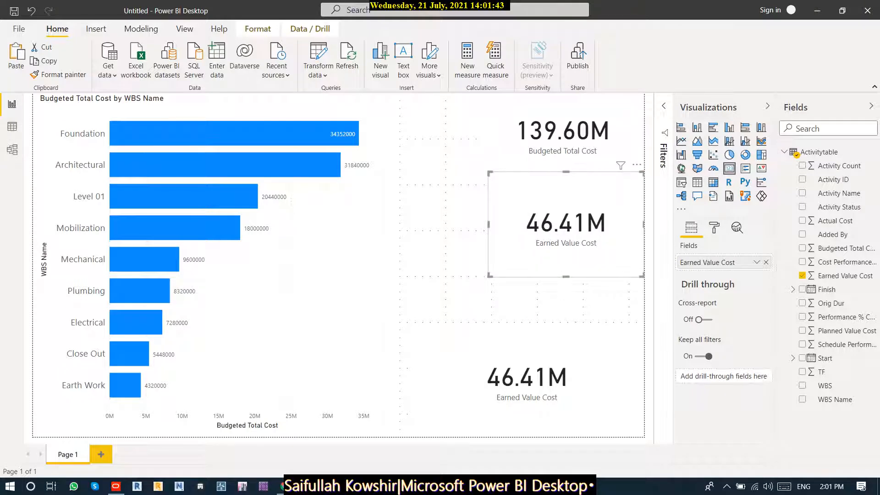
pyautogui.moveTo(566, 277); pyautogui.dragTo(566, 228)
# - Move the lowest Earned Value Cost card up beneath the middle card and reduce its height and width
pyautogui.click(550, 371)
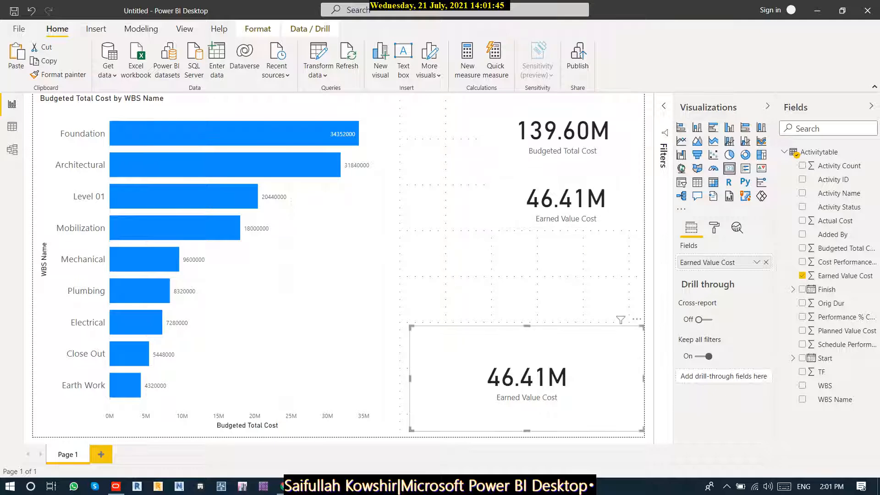
pyautogui.moveTo(550, 371); pyautogui.dragTo(550, 273)
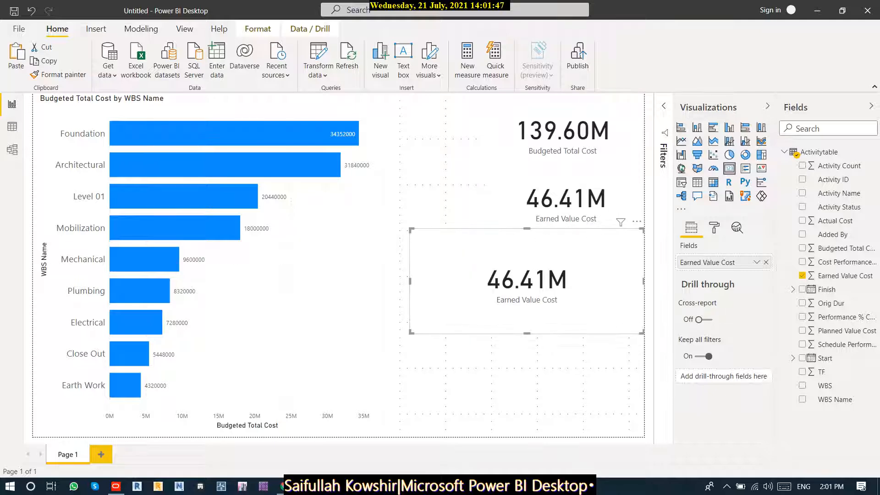
pyautogui.moveTo(527, 333); pyautogui.dragTo(527, 288)
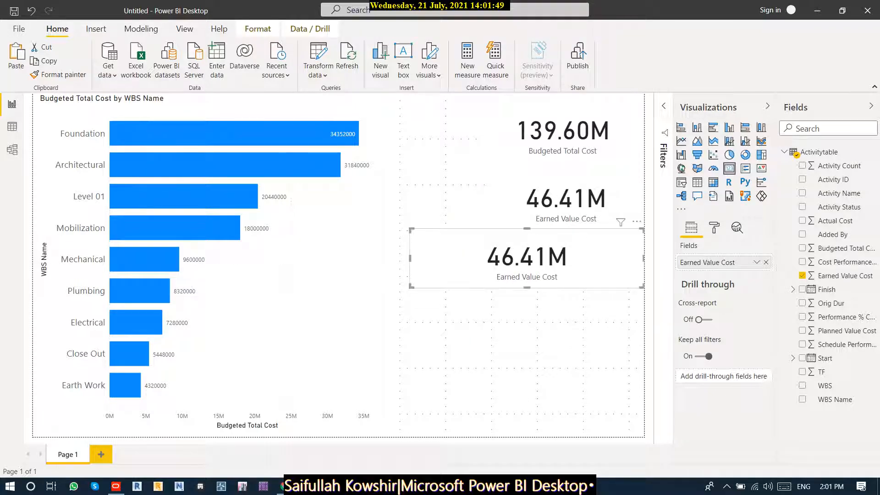
pyautogui.moveTo(411, 258); pyautogui.dragTo(514, 258)
# - Replace the field in the upper Earned Value Cost card with Planned Value Cost
pyautogui.click(545, 202)
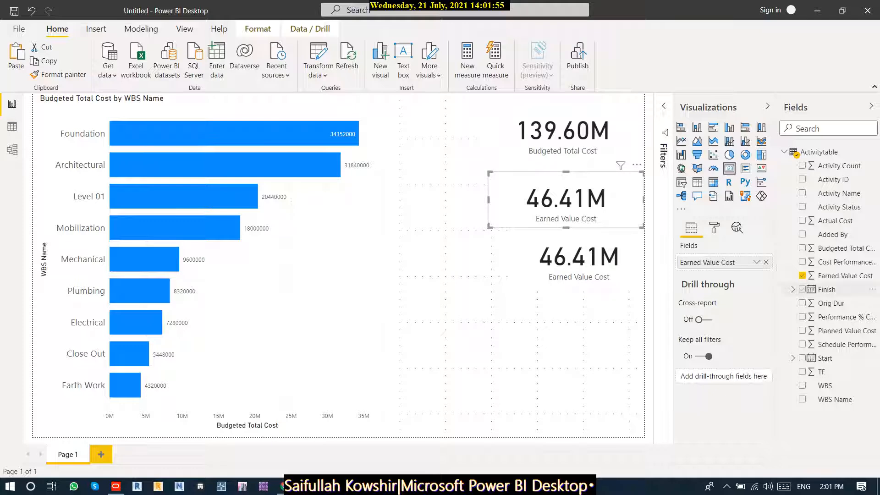
pyautogui.click(802, 276)
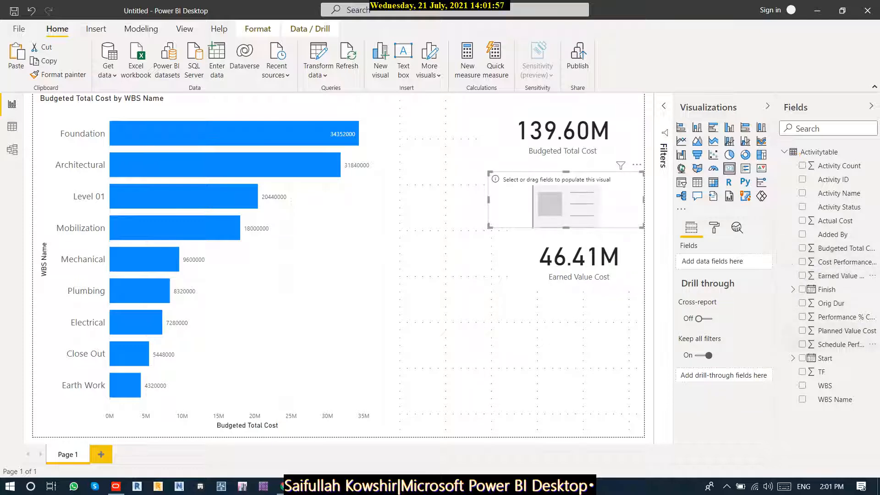
pyautogui.click(802, 330)
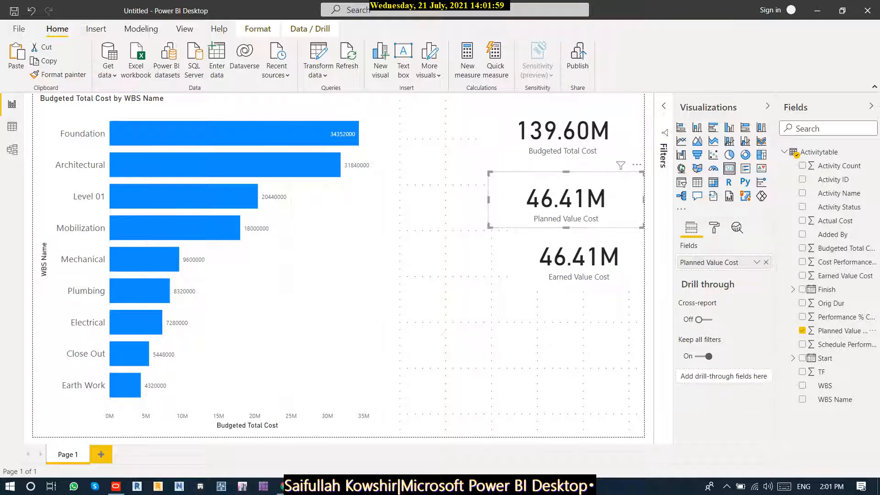
# - Move the Earned Value Cost card down to leave a gap, and switch the card above it to Actual Cost
pyautogui.click(579, 261)
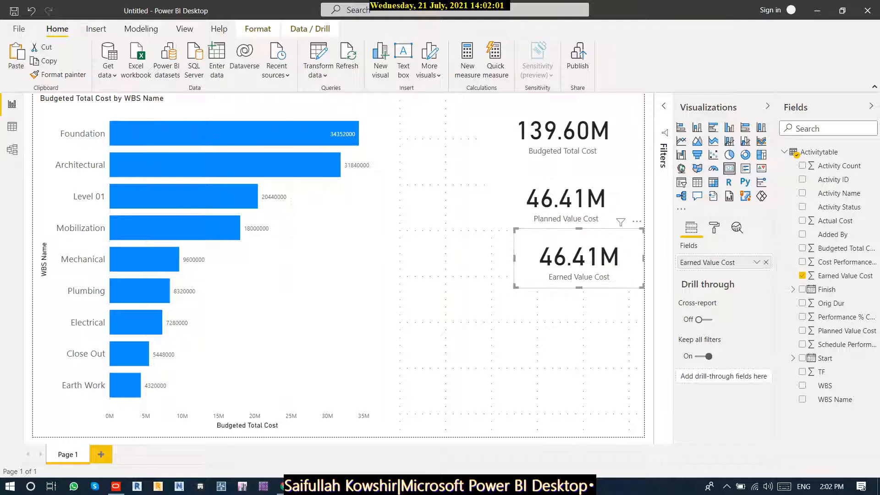
pyautogui.moveTo(579, 261); pyautogui.dragTo(569, 310)
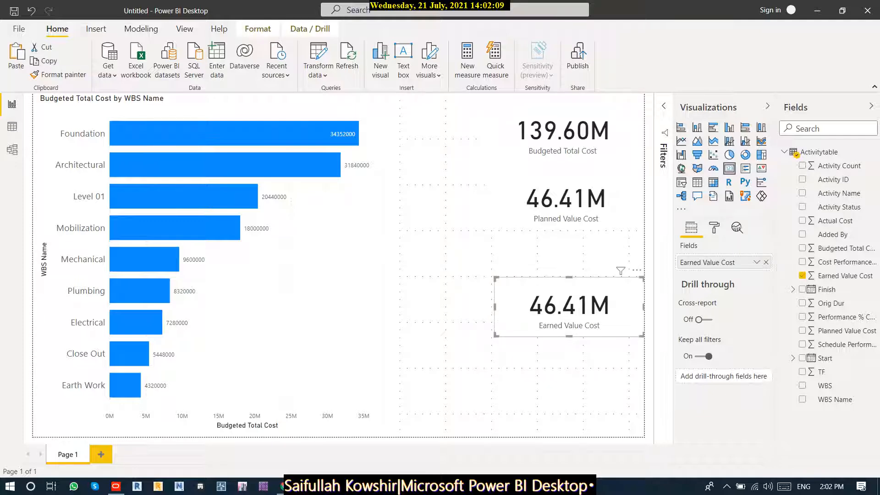
pyautogui.click(566, 200)
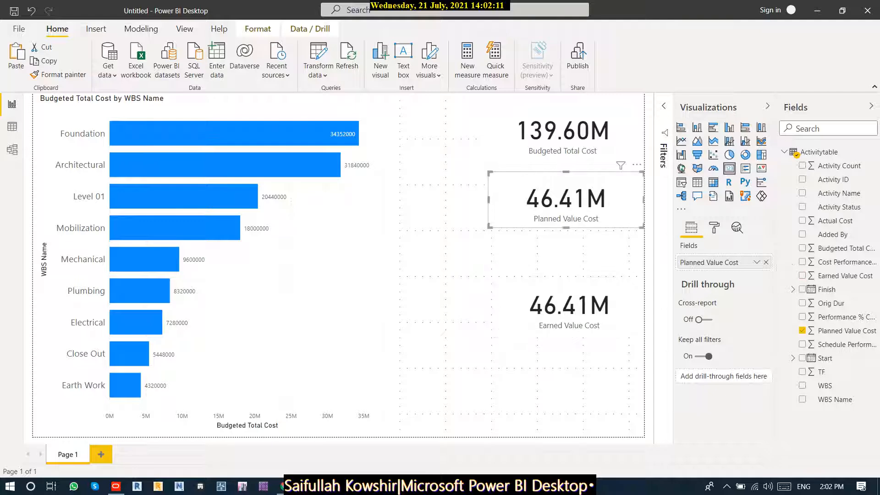
pyautogui.click(802, 330)
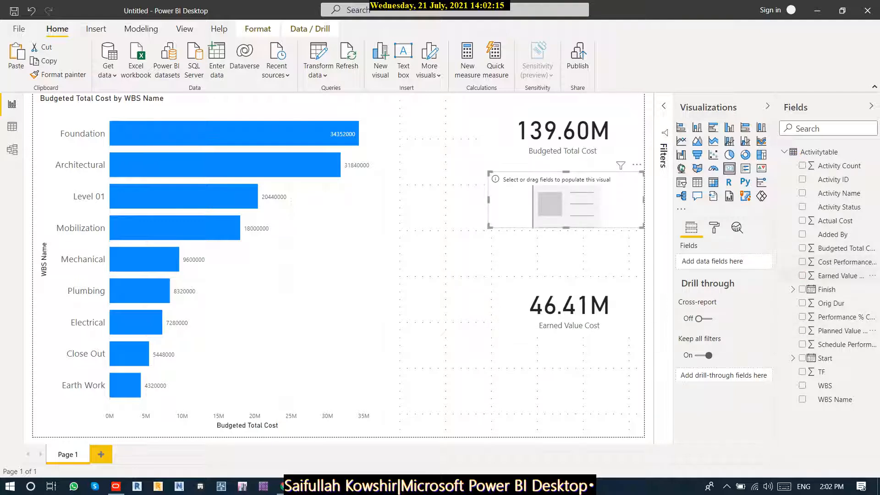
pyautogui.click(802, 221)
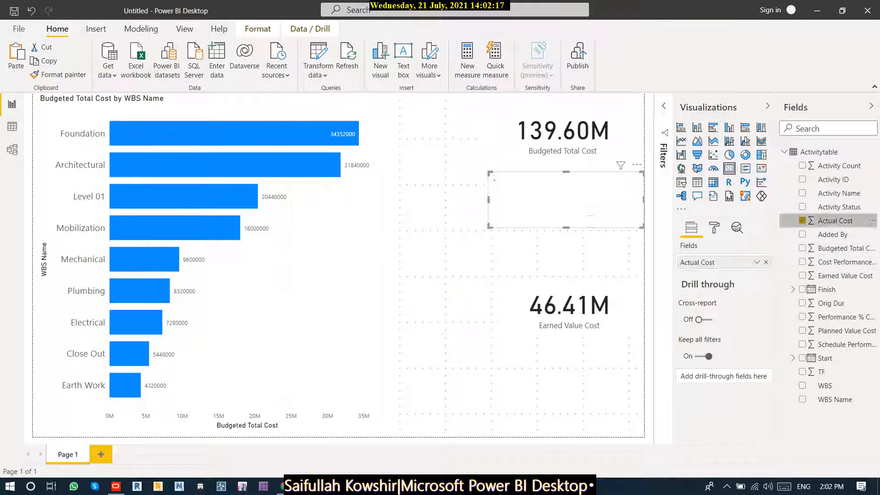
# - Duplicate the Earned Value Cost card and arrange the two cards one above the other below the Actual Cost card
pyautogui.click(569, 306)
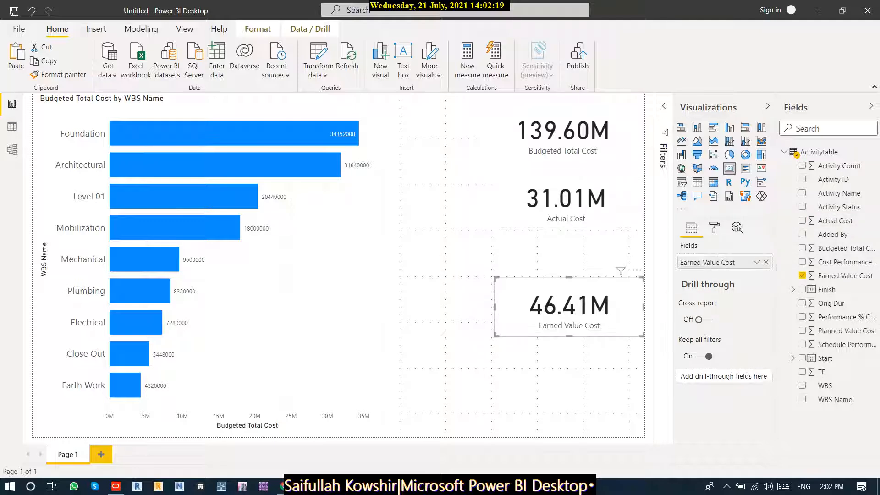
pyautogui.moveTo(569, 306)
pyautogui.mouseDown()
pyautogui.moveTo(569, 266)
pyautogui.moveTo(569, 311)
pyautogui.mouseUp()
pyautogui.click(564, 374)
pyautogui.click(569, 311)
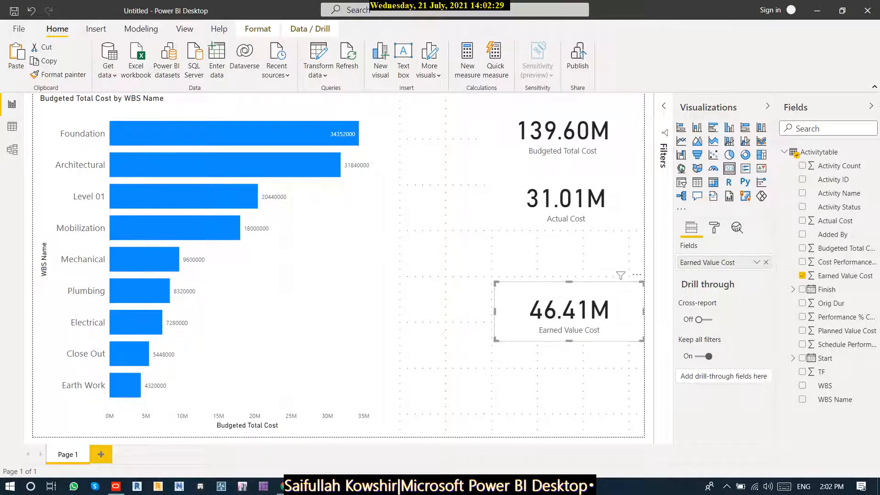
pyautogui.click(564, 375)
pyautogui.click(569, 312)
pyautogui.moveTo(569, 312); pyautogui.dragTo(569, 259)
pyautogui.click(570, 314)
pyautogui.moveTo(569, 314); pyautogui.dragTo(566, 352)
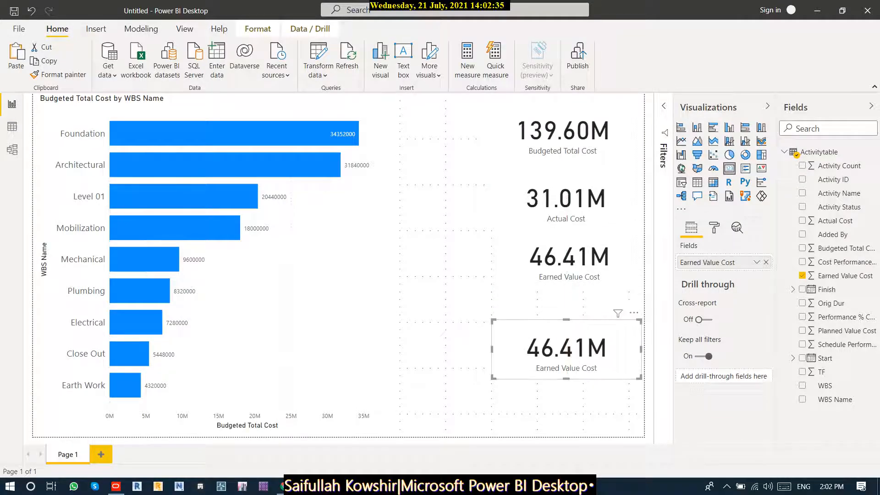
# - Even out the upper Earned Value Cost card's spacing and replace its field with Planned Value Cost
pyautogui.moveTo(569, 259); pyautogui.dragTo(569, 271)
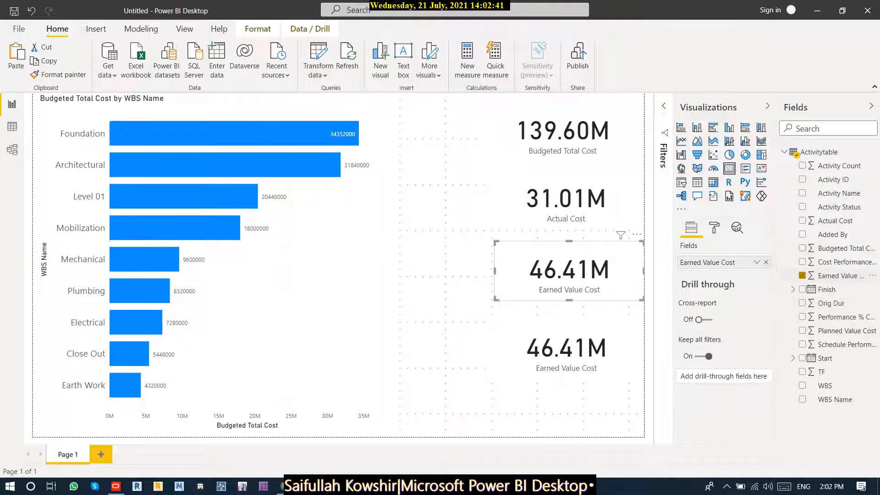
pyautogui.click(802, 275)
pyautogui.click(802, 330)
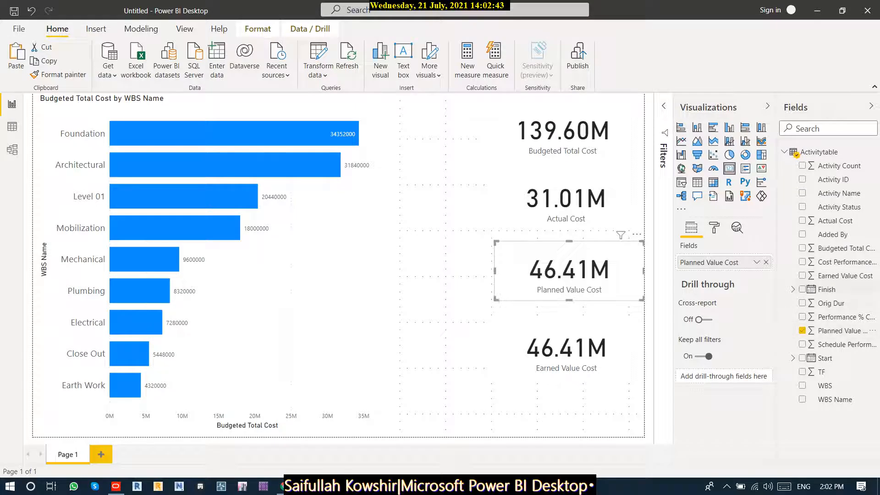
# - Cross-filter the cards by the Foundation bar to check its budgeted, actual, planned value and earned value costs
pyautogui.click(567, 349)
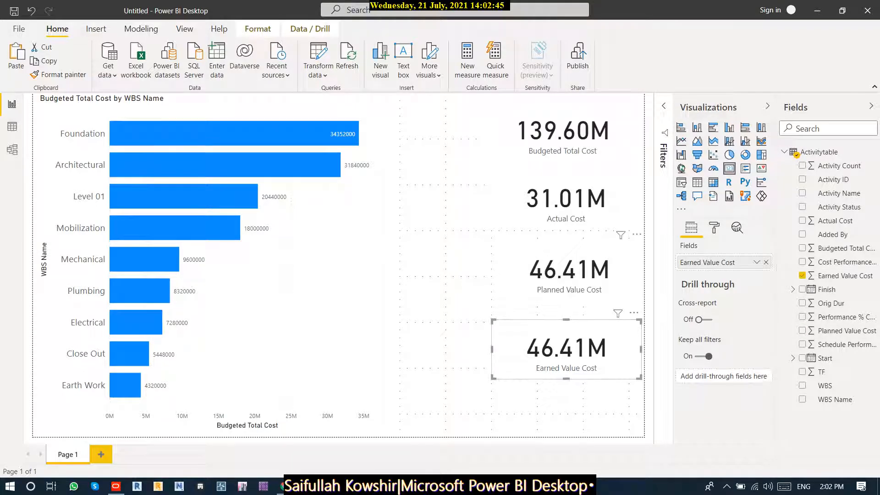
pyautogui.click(234, 134)
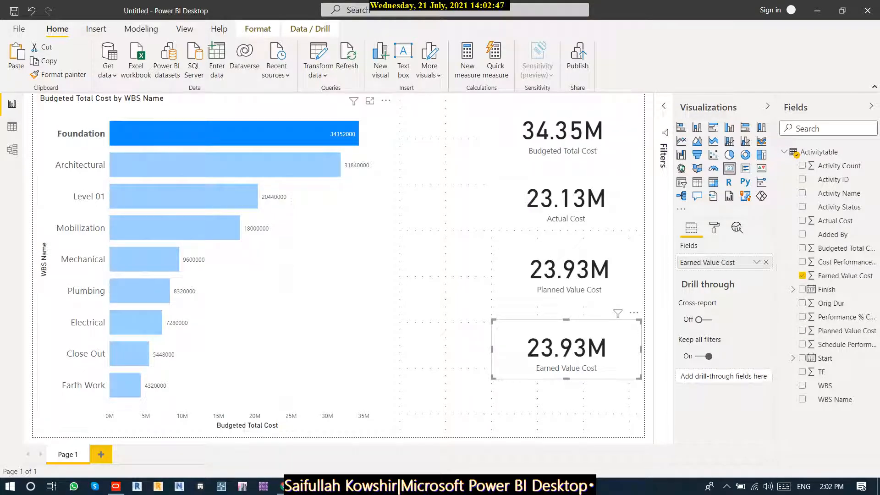
pyautogui.moveTo(280, 136)
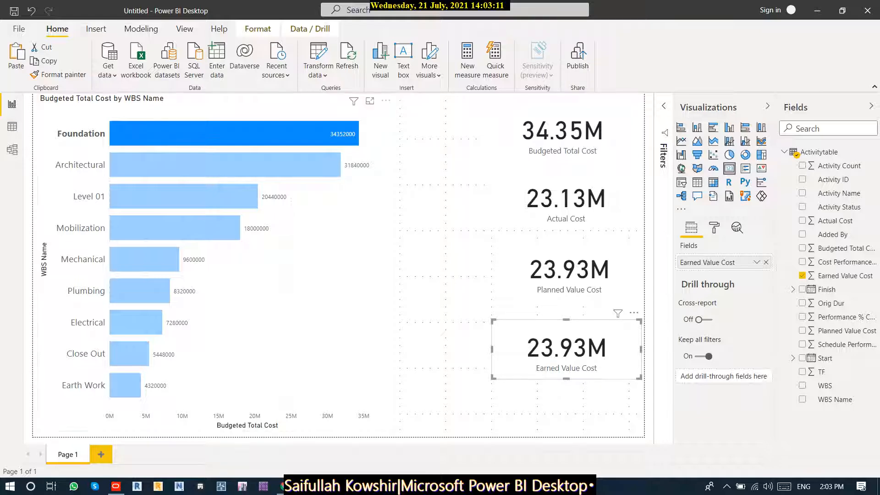
# - Narrow the Budgeted Total Cost by WBS Name bar chart to free a column of space beside the cards
pyautogui.click(298, 275)
pyautogui.moveTo(392, 262); pyautogui.dragTo(343, 262)
# - Cross-filter the cards by the Architectural, Level 01, Mobilization and Mechanical bars to compare their costs, and clear the selection
pyautogui.click(202, 164)
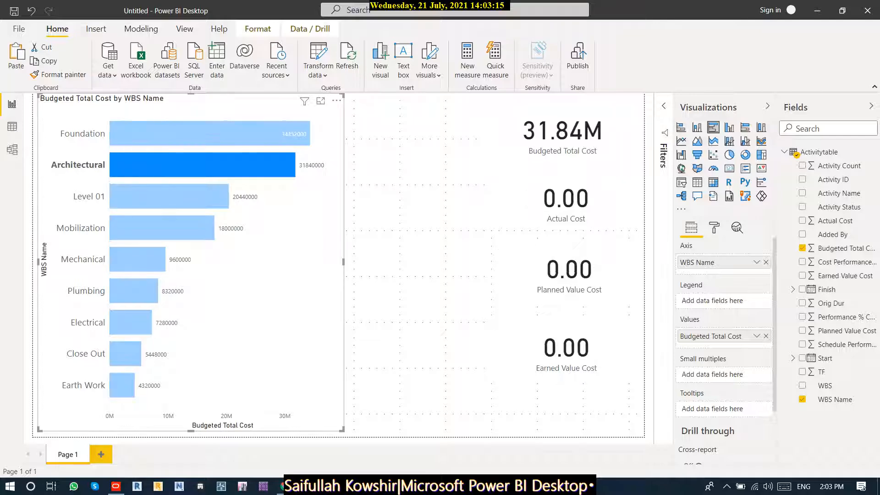
pyautogui.moveTo(273, 165)
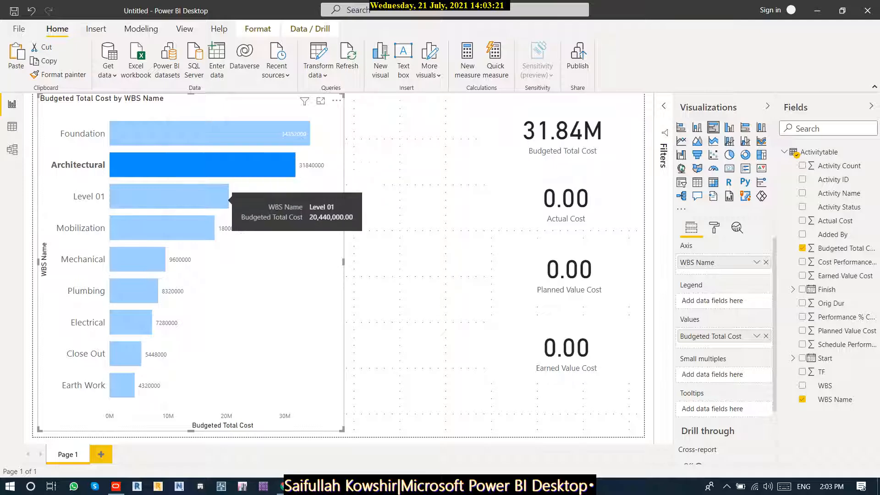
pyautogui.click(221, 199)
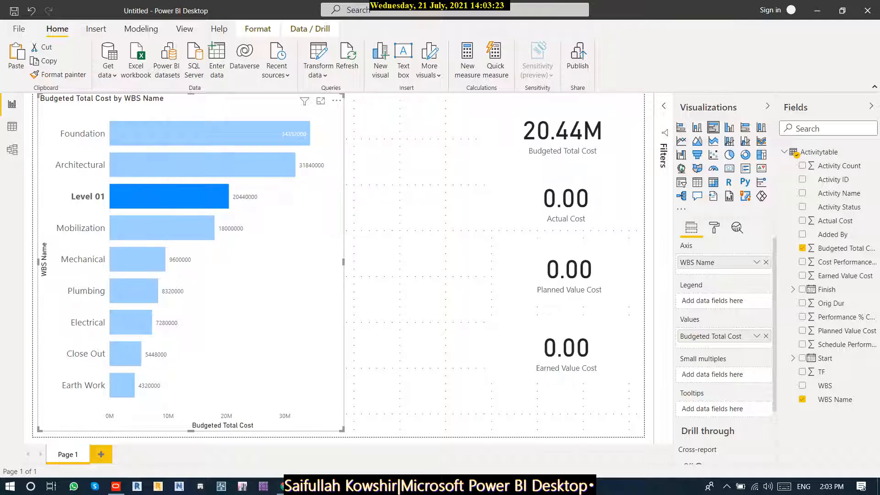
pyautogui.click(196, 229)
pyautogui.click(154, 259)
pyautogui.click(184, 231)
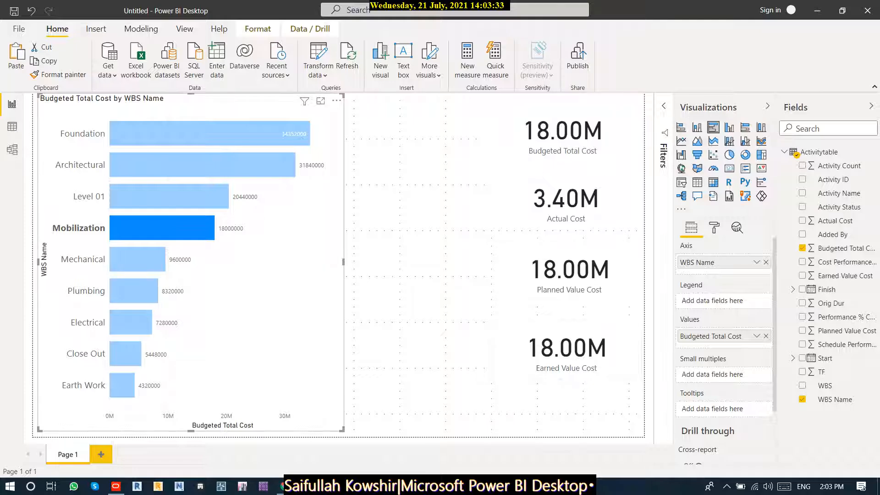
pyautogui.click(162, 228)
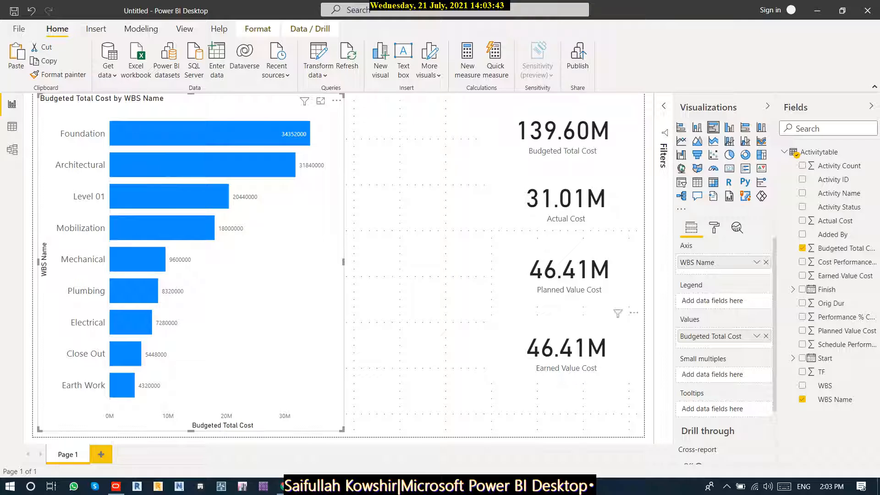
# - Align the Earned Value Cost card with the card above, place a duplicate between the bar chart and Budgeted Total Cost card, and empty its field
pyautogui.moveTo(566, 350); pyautogui.dragTo(569, 350)
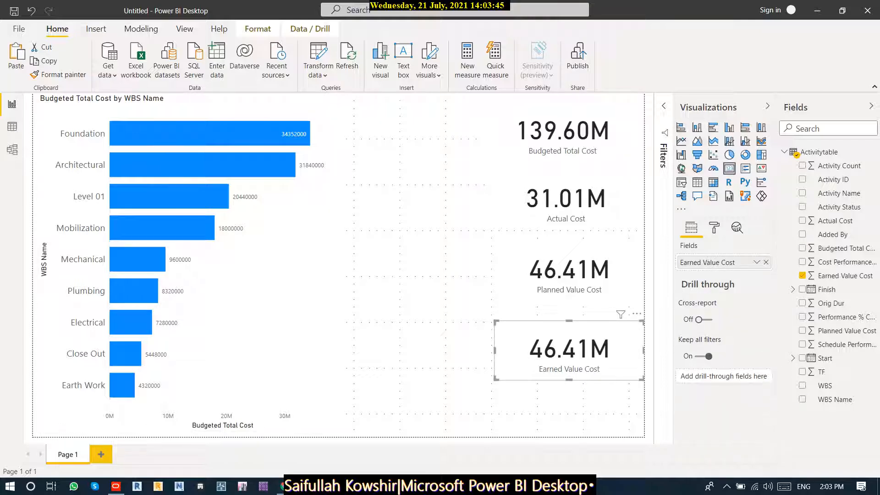
pyautogui.click(426, 293)
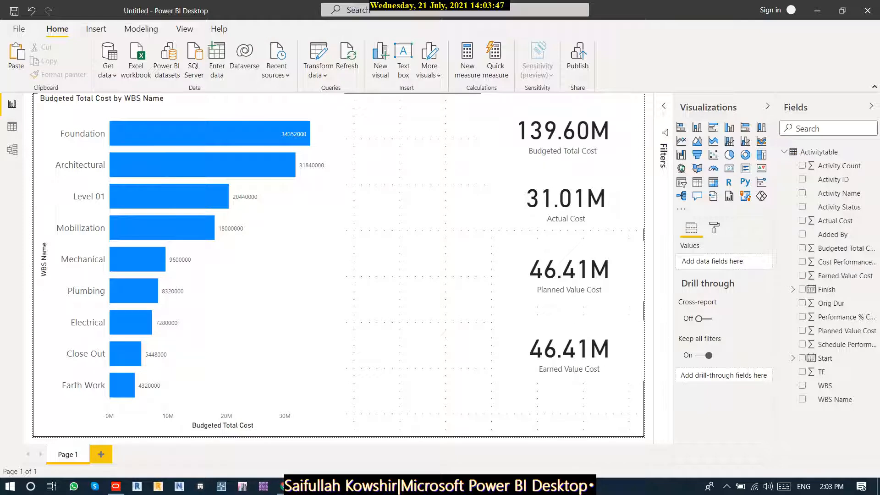
pyautogui.hotkey('ctrl', 'v')
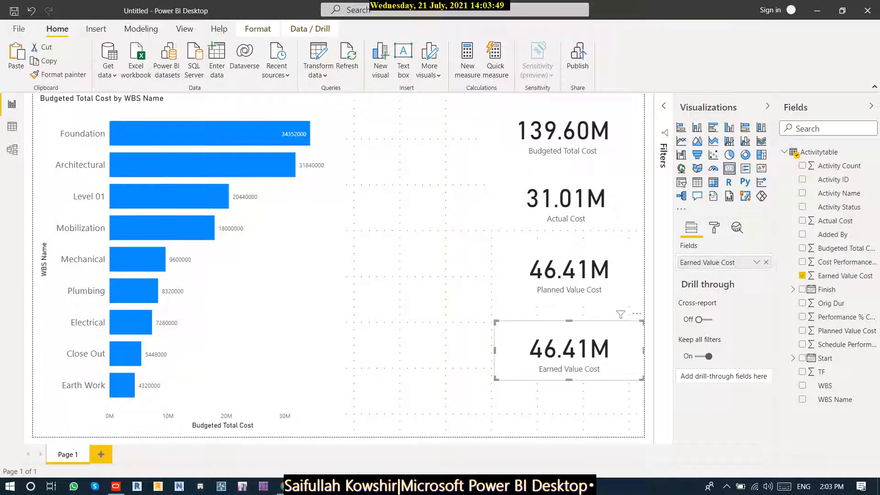
pyautogui.moveTo(569, 350); pyautogui.dragTo(419, 130)
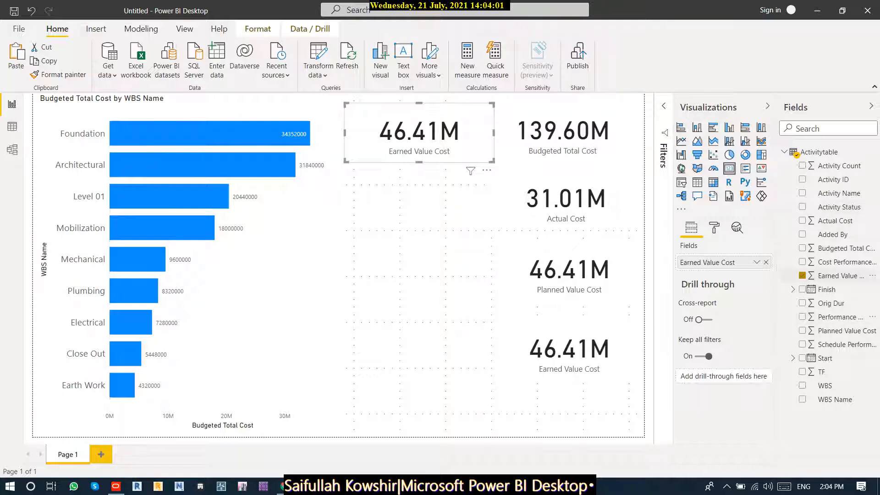
pyautogui.click(802, 275)
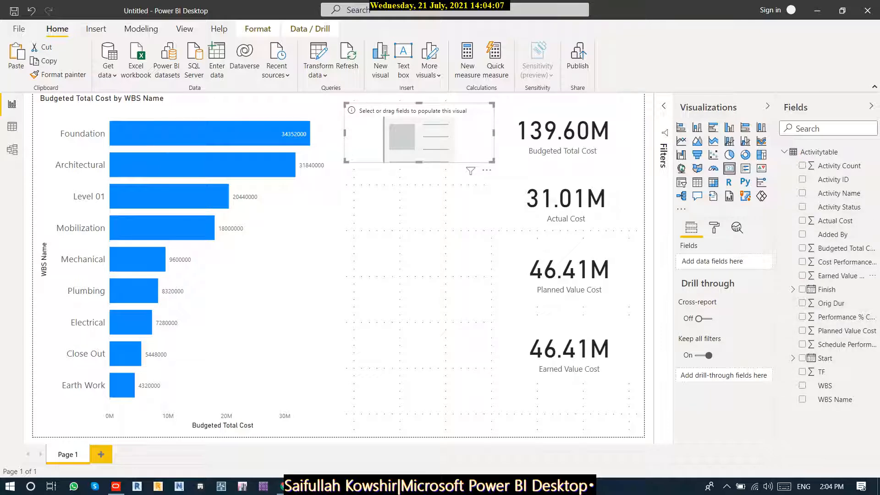
# - Widen the field list and try Cost Performance Index and Schedule Performance Index in the empty card, removing each field again
pyautogui.moveTo(777, 277); pyautogui.dragTo(716, 277)
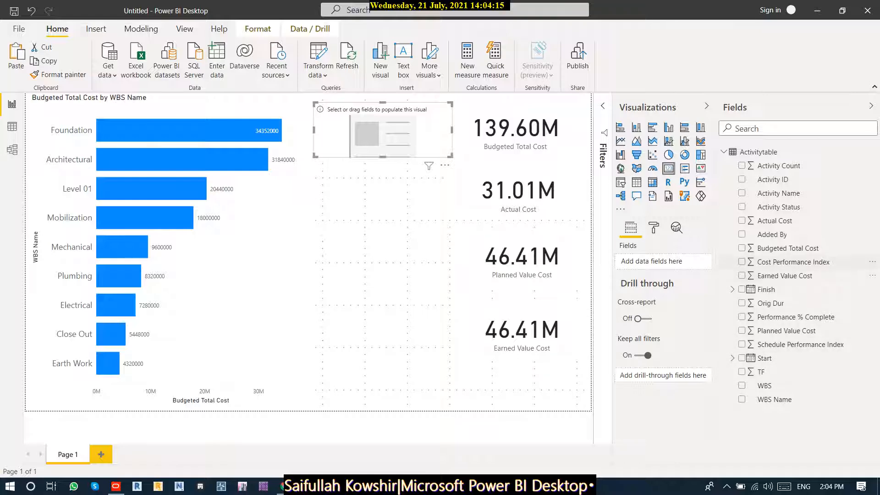
pyautogui.click(741, 262)
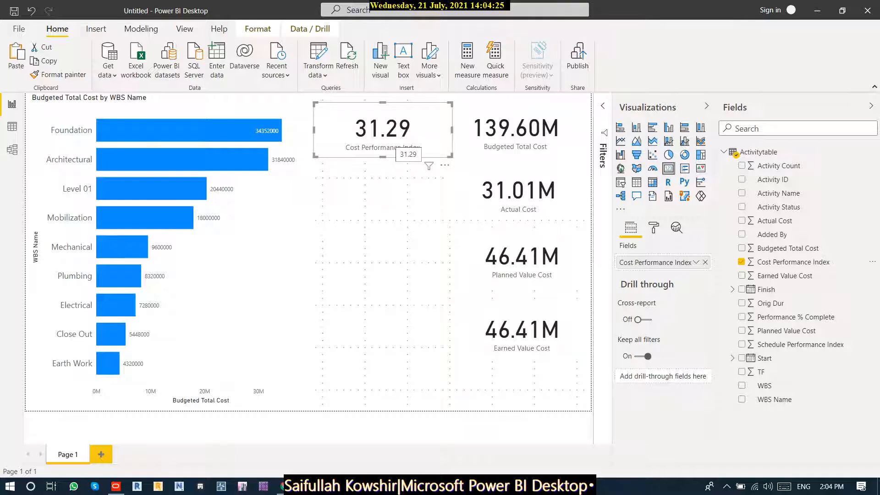
pyautogui.click(696, 262)
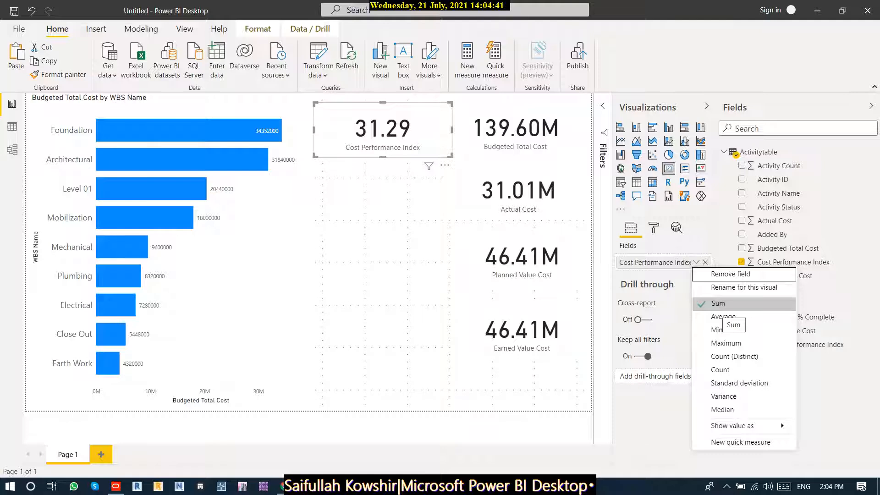
pyautogui.click(729, 274)
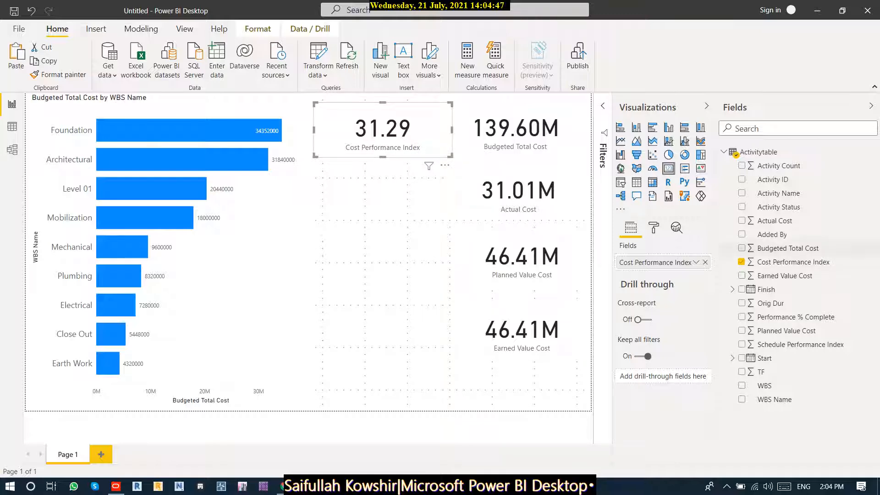
pyautogui.click(740, 261)
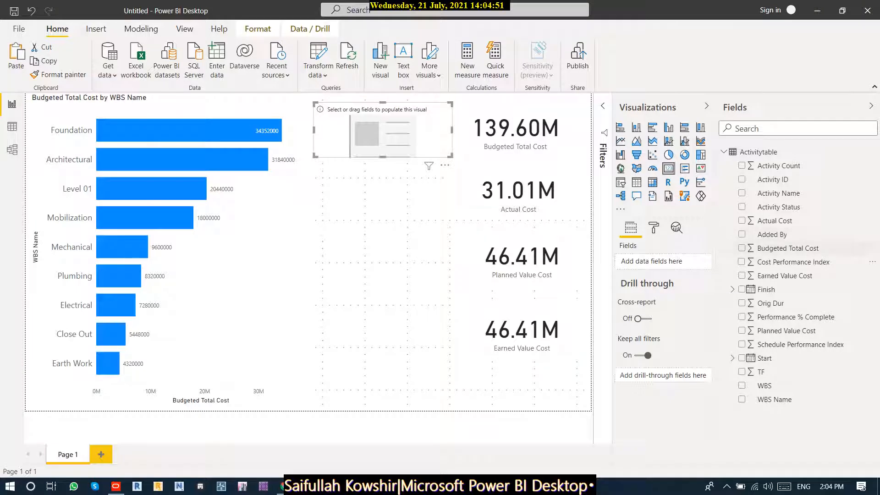
pyautogui.click(741, 344)
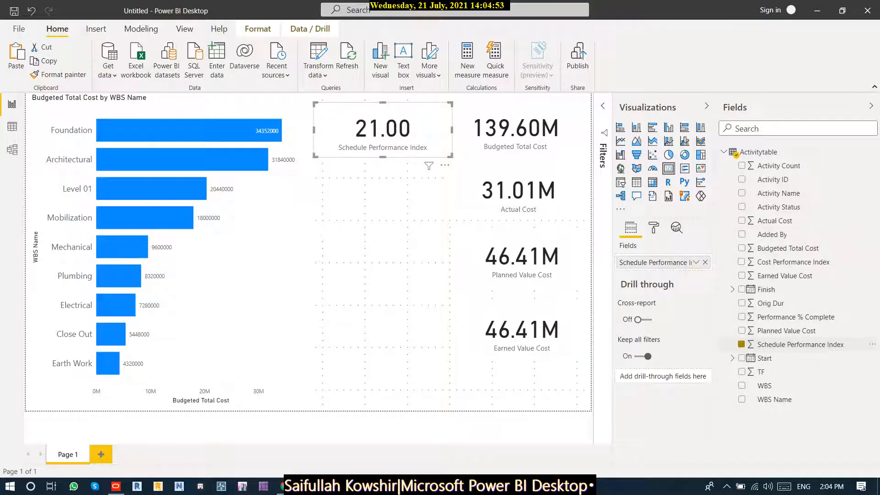
pyautogui.click(741, 344)
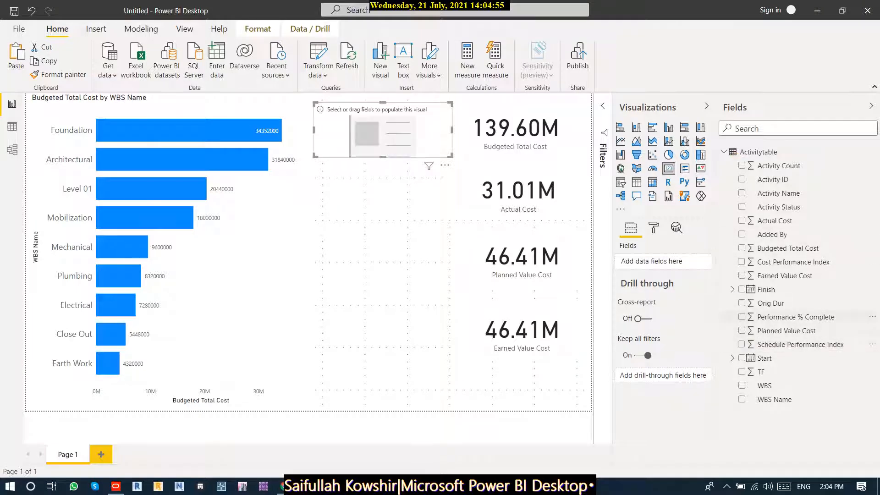
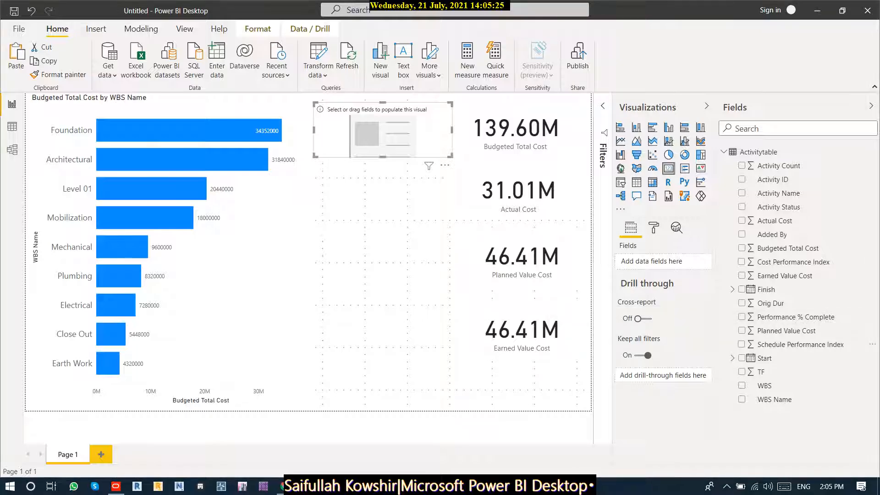
# - Switch to Important_Notes.txt in Notepad to review the workflow from Data Extraction to data visualization, and return to the Power BI report
pyautogui.click(517, 486)
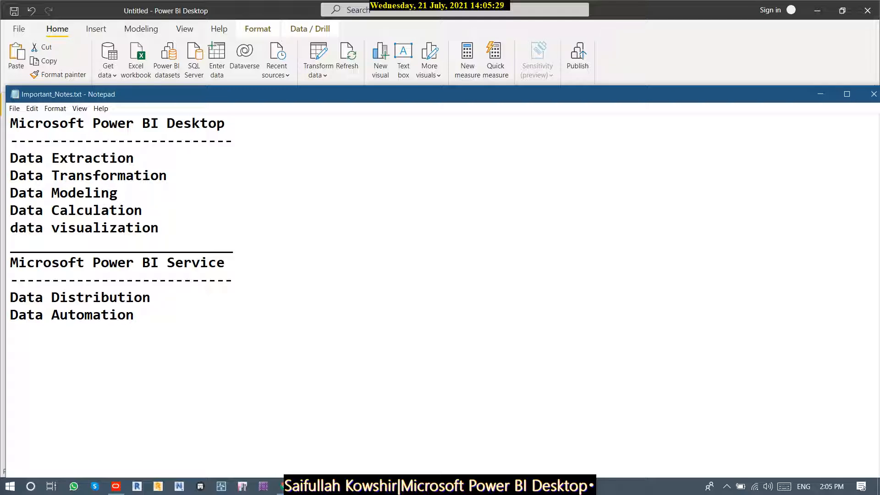
pyautogui.hotkey('ctrl', 'shift', 'Left')
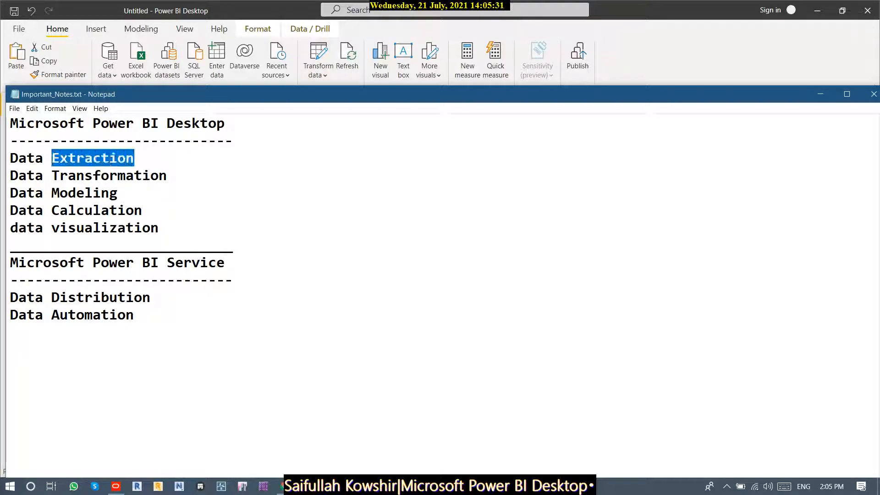
pyautogui.hotkey('ctrl', 'shift', 'Left')
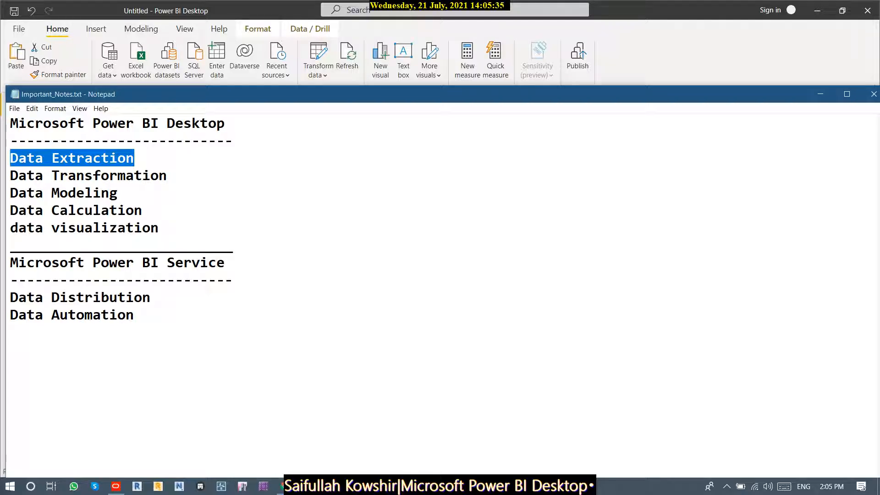
pyautogui.click(168, 176)
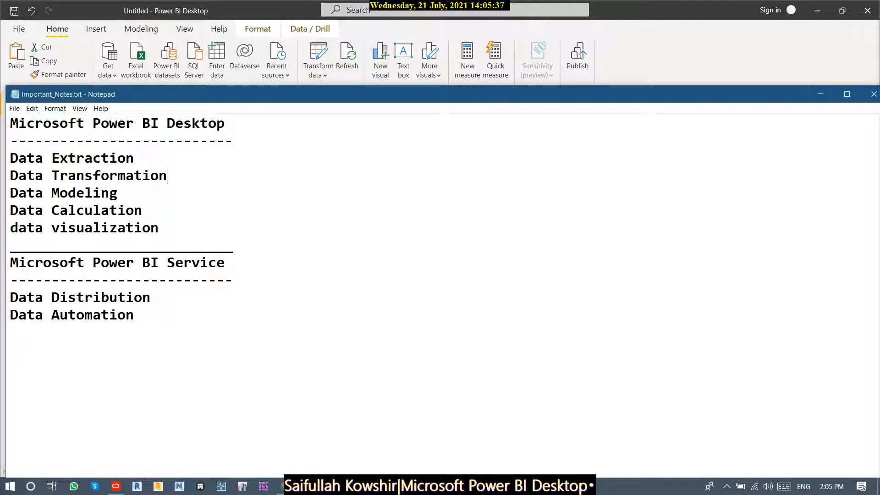
pyautogui.press('Down')
pyautogui.press('Down')
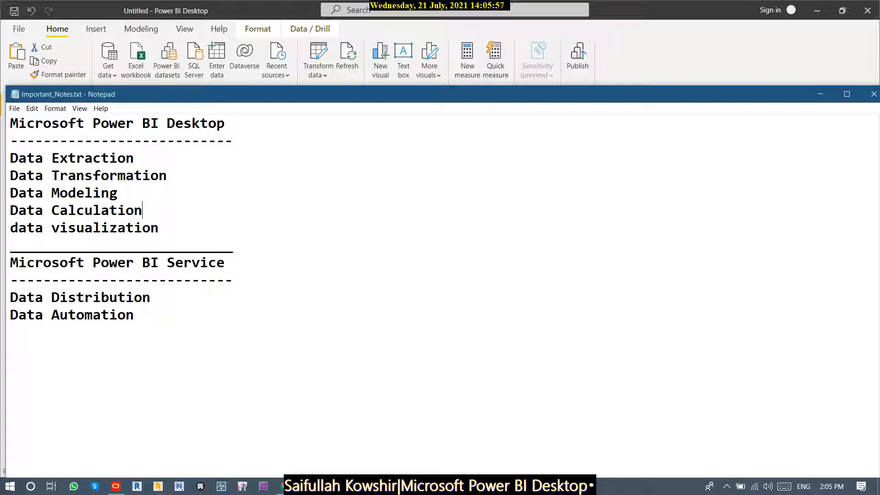
pyautogui.moveTo(159, 228); pyautogui.dragTo(52, 227)
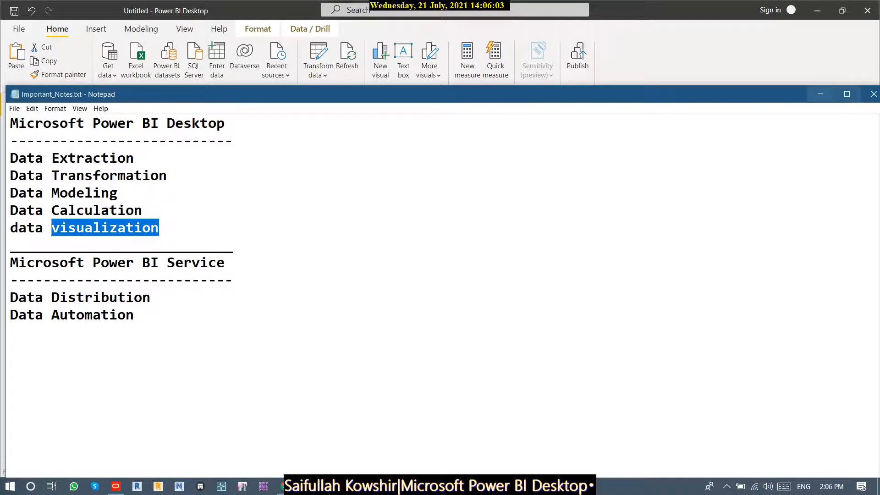
pyautogui.click(820, 94)
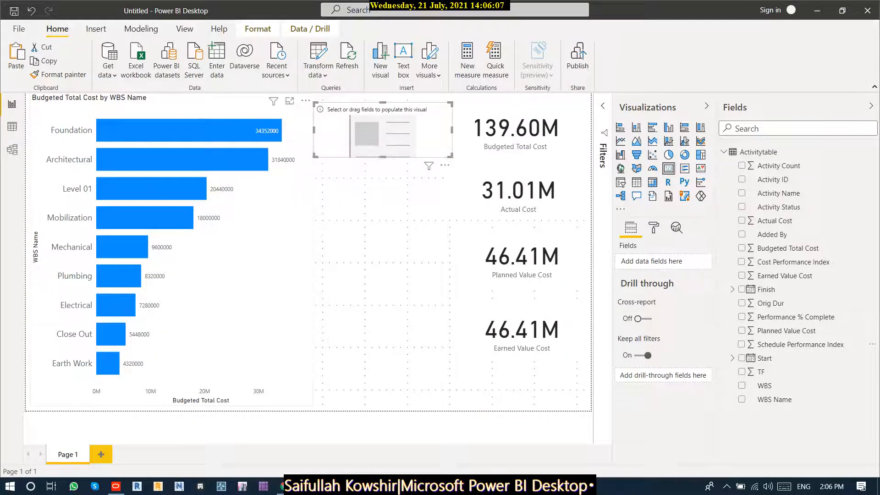
# - Inspect individual bars in the chart, cross-filter the cards by Foundation, and clear the selection
pyautogui.moveTo(158, 149)
pyautogui.moveTo(162, 225)
pyautogui.moveTo(144, 192)
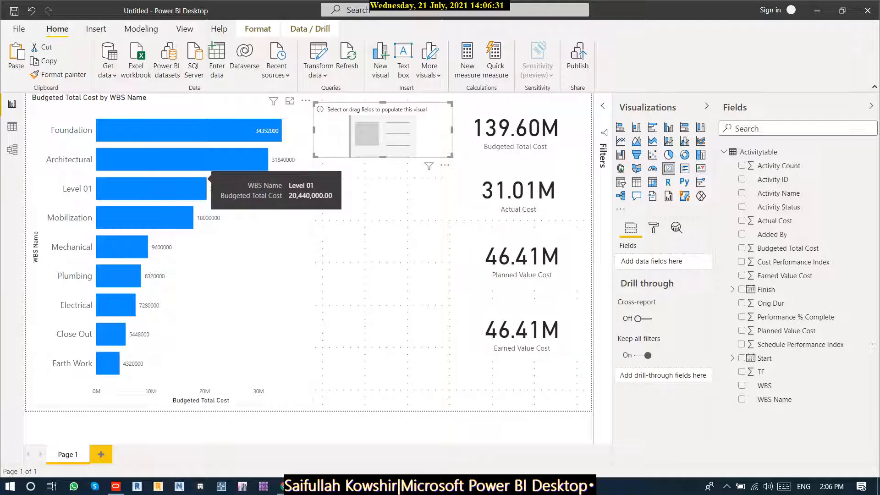
pyautogui.moveTo(220, 134)
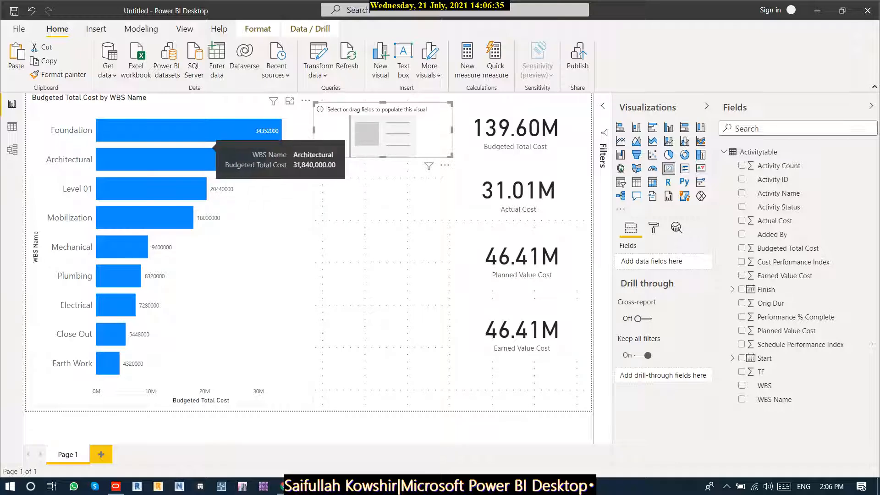
pyautogui.click(220, 130)
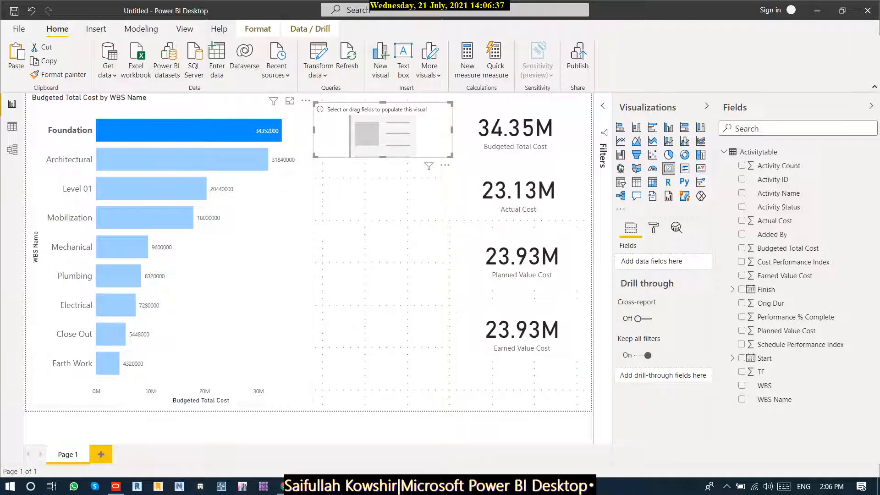
pyautogui.click(247, 256)
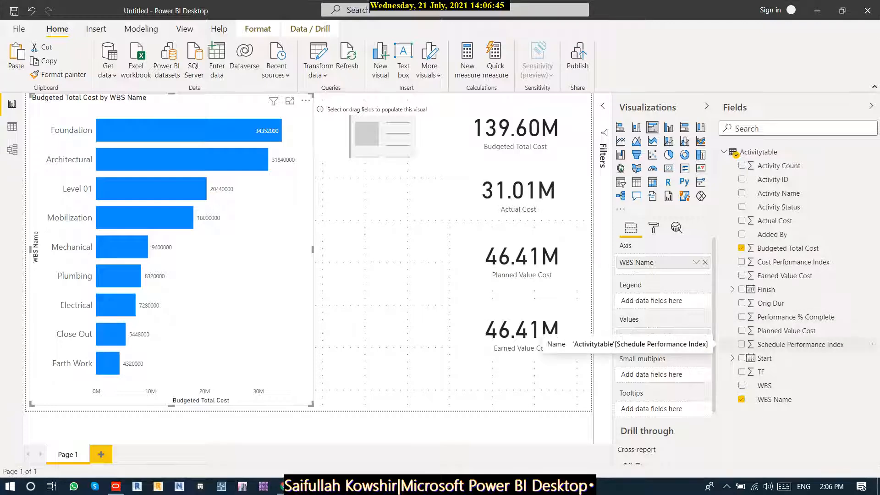
# - Try Earned Value Cost and Actual Cost as additional values in the WBS bar chart, and remove both fields again
pyautogui.moveTo(785, 275); pyautogui.dragTo(636, 343)
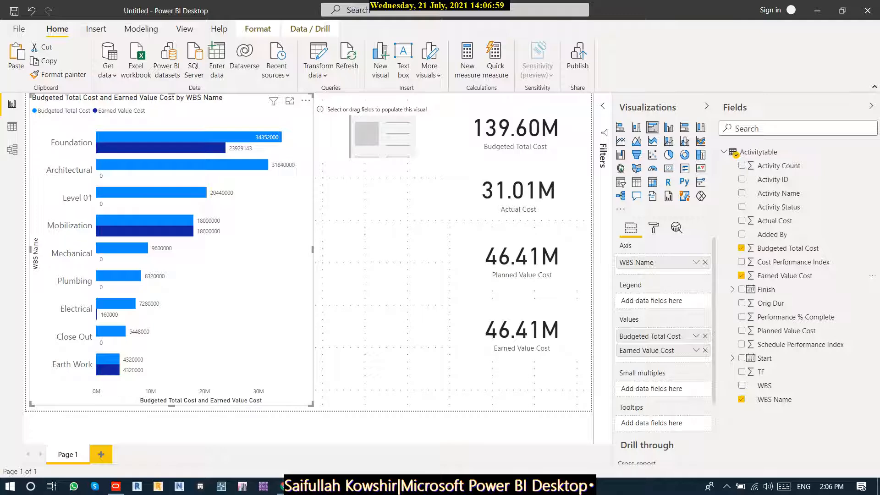
pyautogui.moveTo(242, 165)
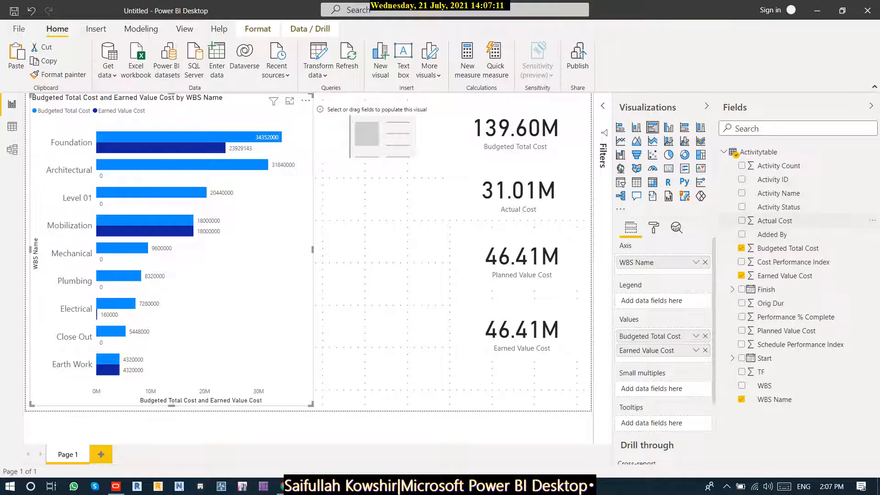
pyautogui.moveTo(775, 221); pyautogui.dragTo(664, 362)
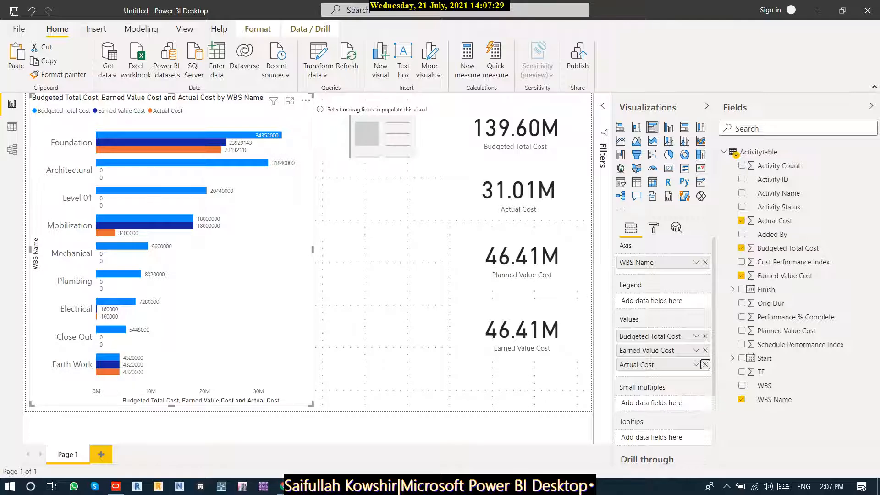
pyautogui.click(705, 364)
pyautogui.click(705, 350)
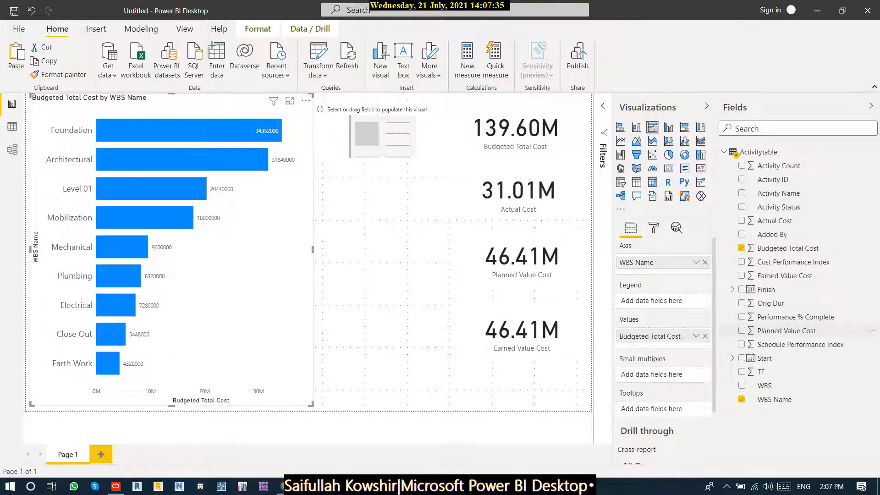
# - Try WBS Name as the bar chart's legend to colour the bars by WBS, and remove it again
pyautogui.moveTo(774, 399); pyautogui.dragTo(651, 300)
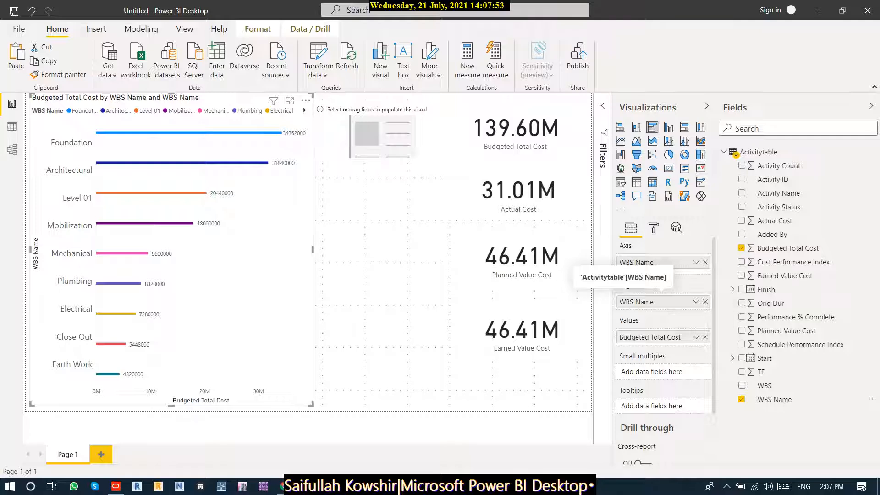
pyautogui.click(704, 301)
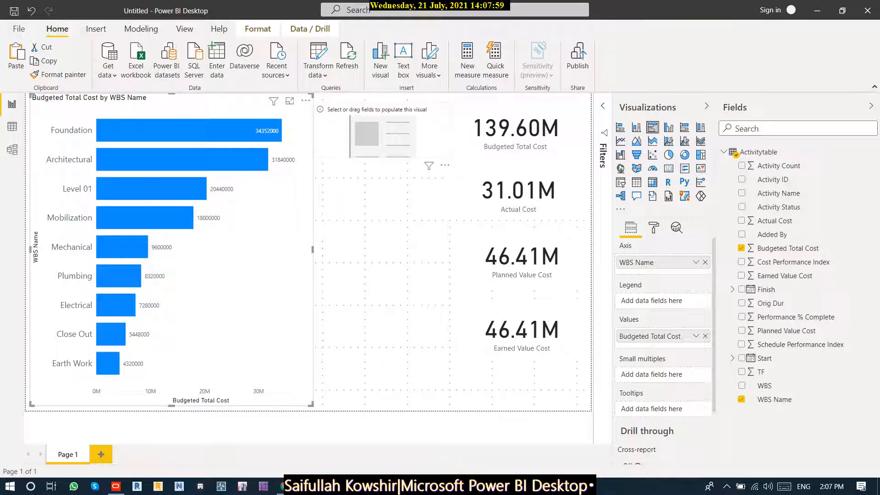
# - Review Activitytable in the data and model views, shift its card slightly to the right in the model diagram, and return to the report
pyautogui.click(723, 152)
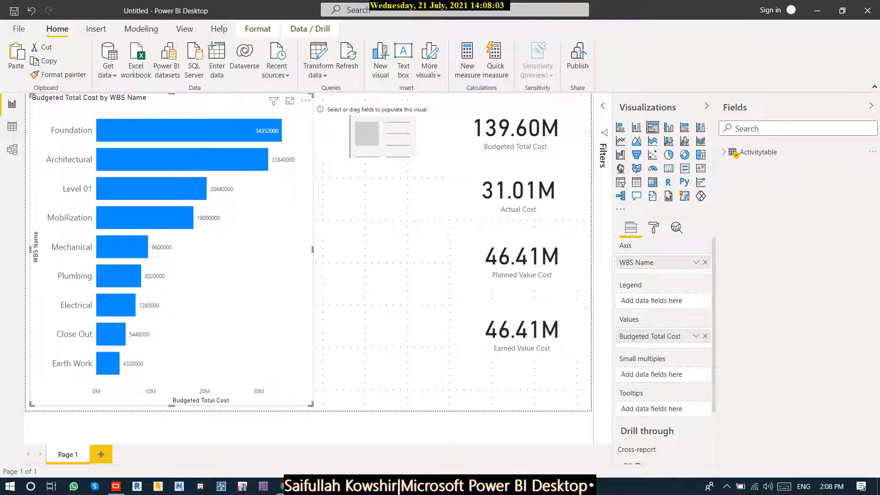
pyautogui.click(12, 126)
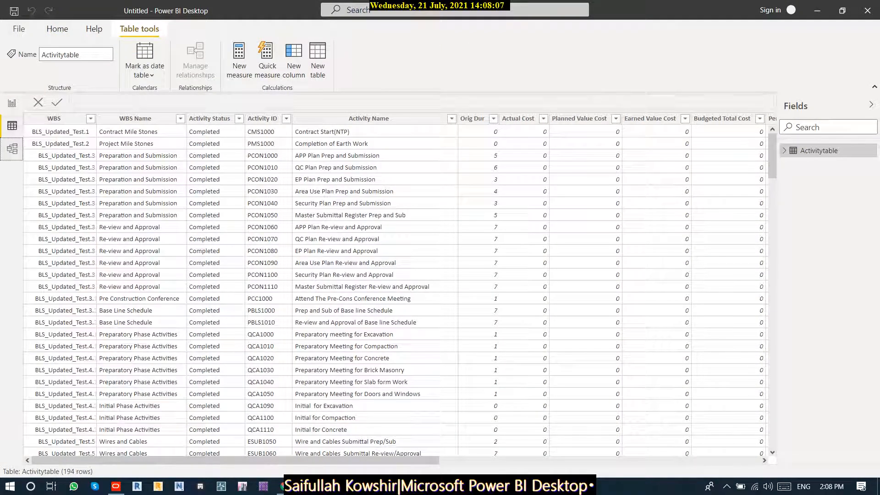
pyautogui.click(12, 148)
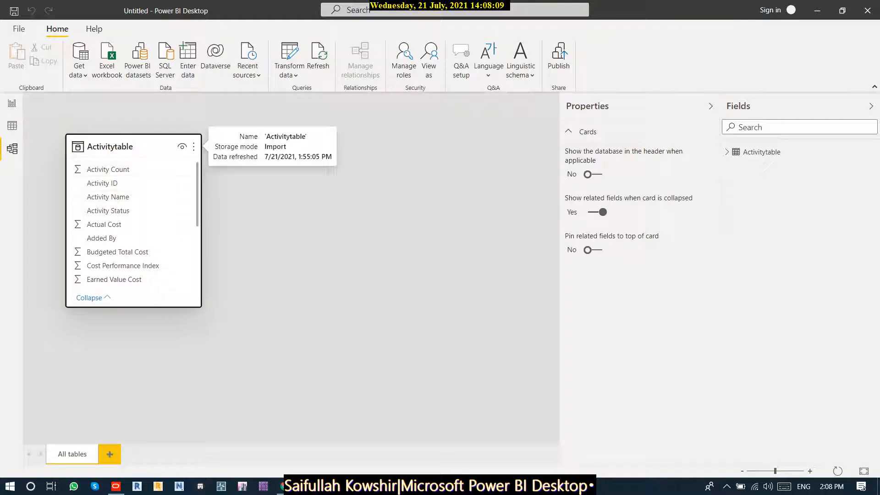
pyautogui.moveTo(151, 147); pyautogui.dragTo(200, 148)
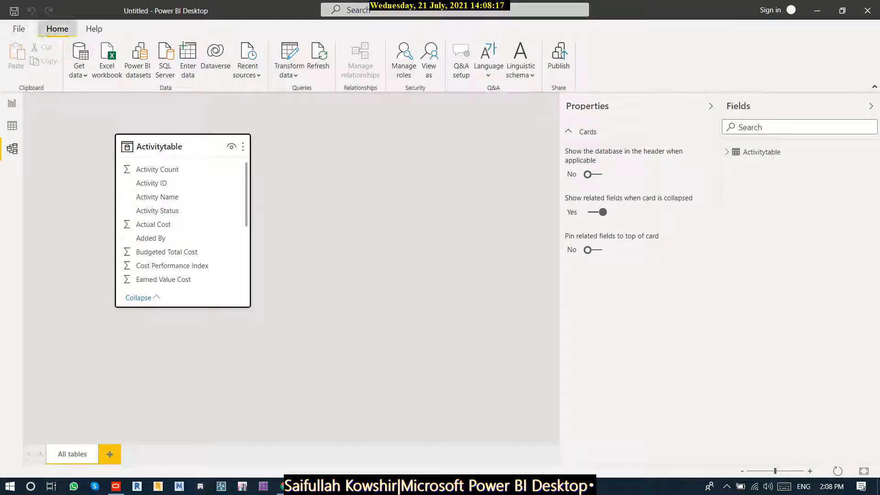
pyautogui.click(12, 104)
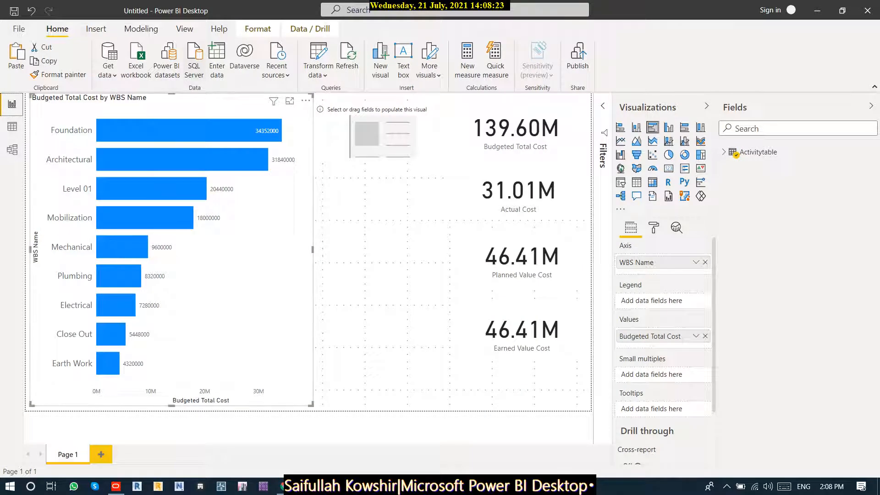
# - Create a calculated table with the formula Date = CALENDARAUTO()
pyautogui.click(184, 28)
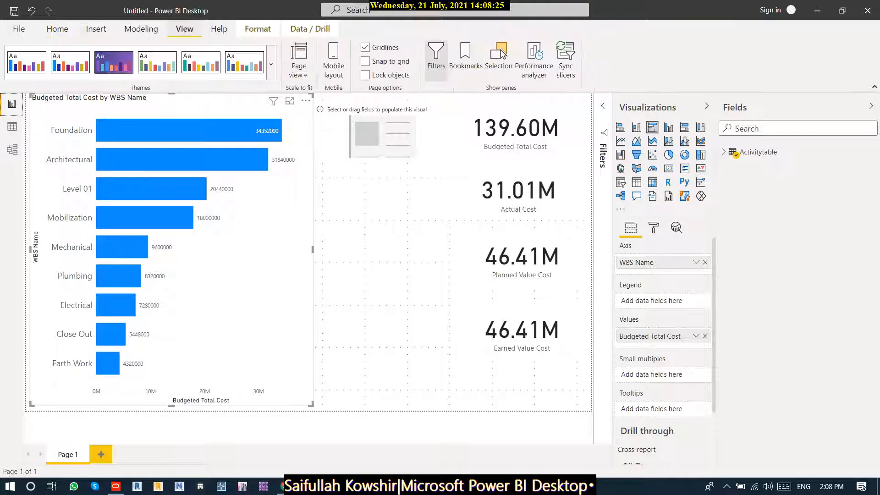
pyautogui.click(140, 28)
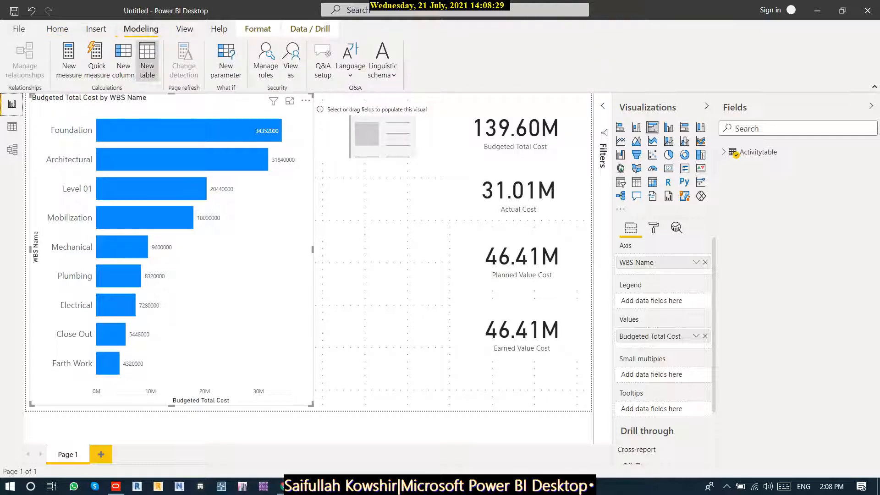
pyautogui.click(147, 60)
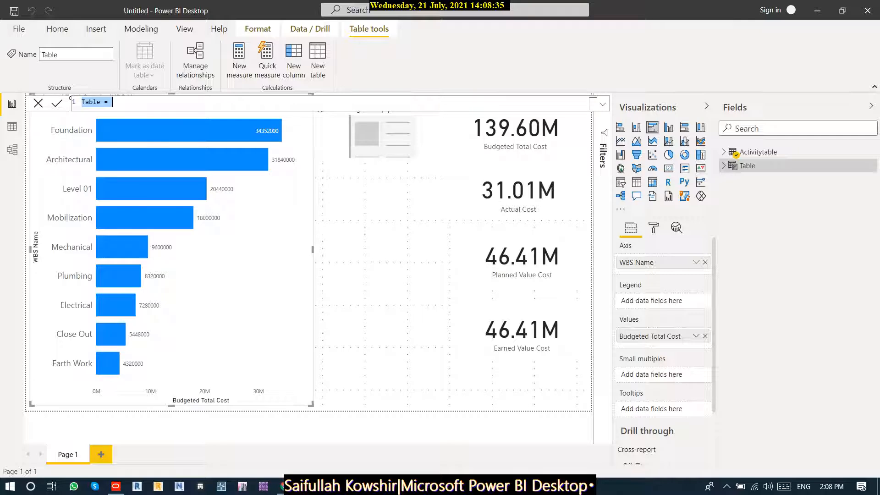
pyautogui.write('Date=c')
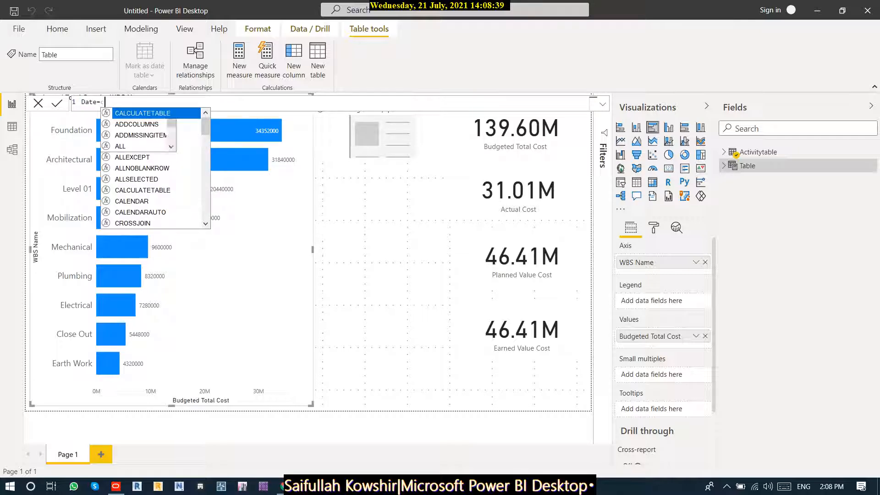
pyautogui.write('al')
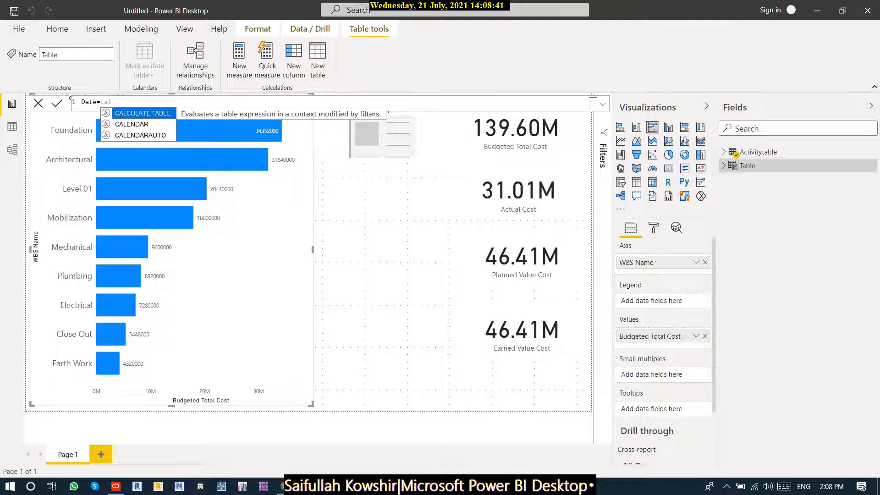
pyautogui.press('Down')
pyautogui.press('Down')
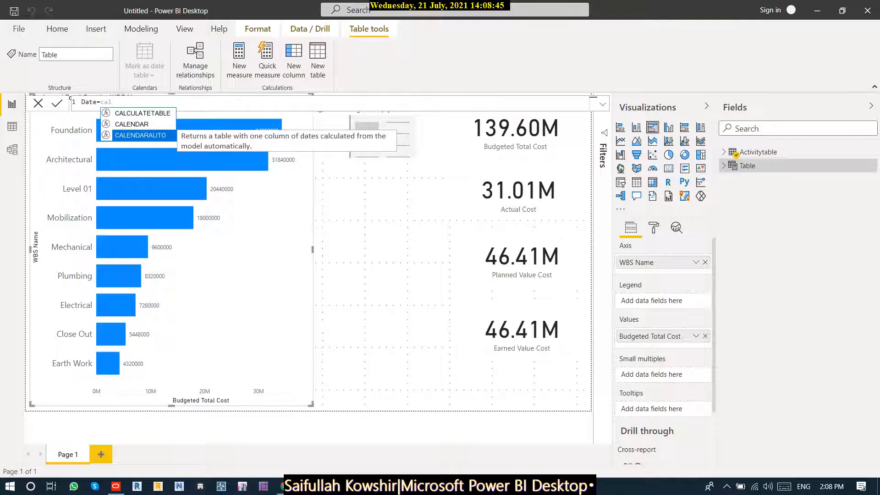
pyautogui.press('Tab')
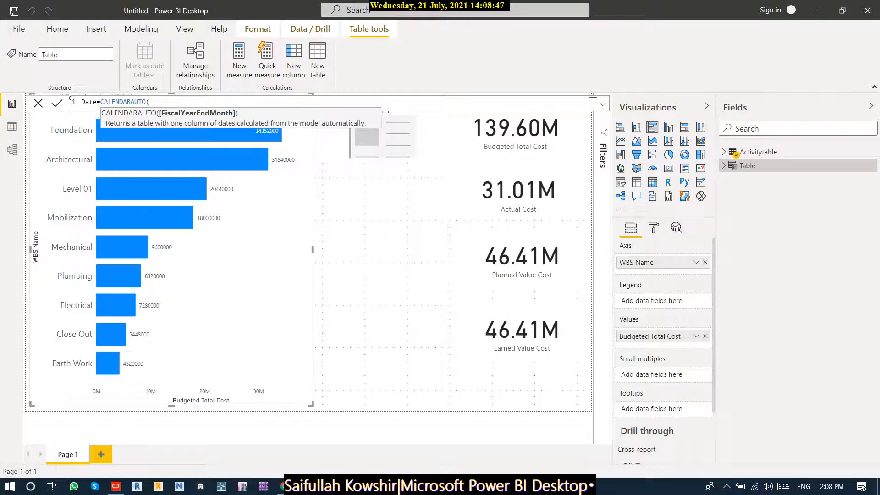
pyautogui.write(')')
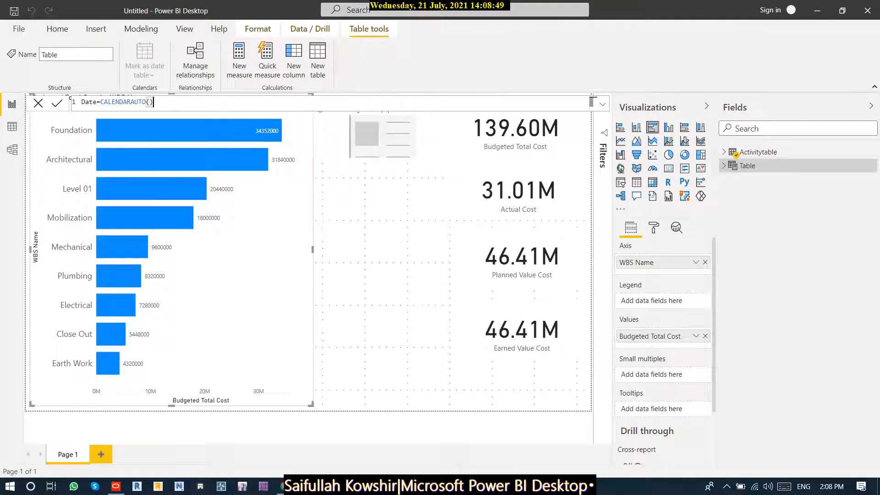
pyautogui.press('Return')
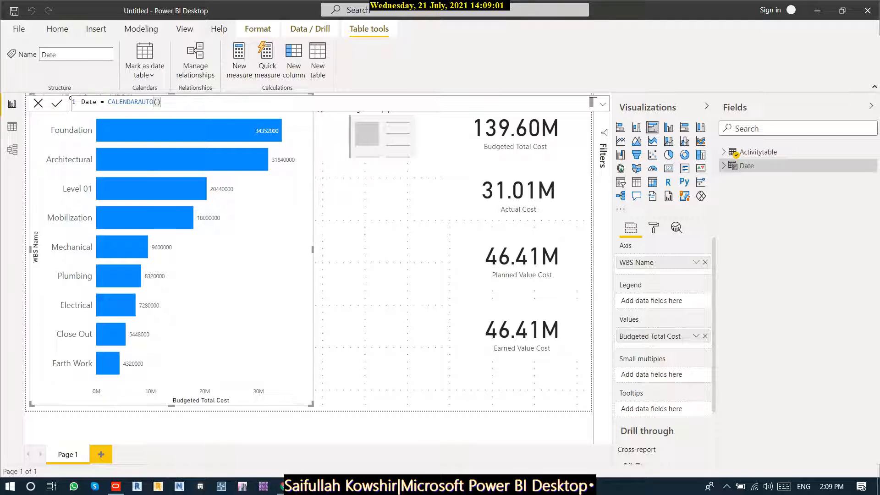
# - Check the Date table beside Activitytable in the model diagram and return to the data view
pyautogui.click(12, 126)
pyautogui.click(12, 149)
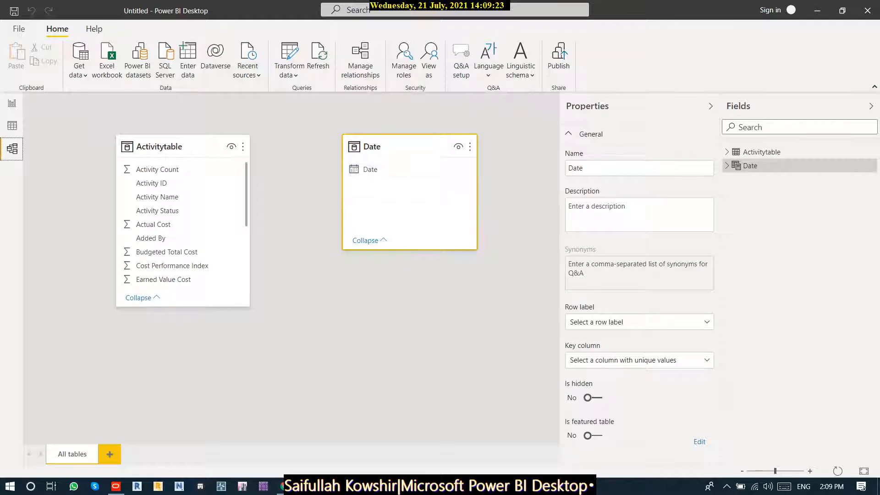
pyautogui.click(12, 103)
pyautogui.click(12, 126)
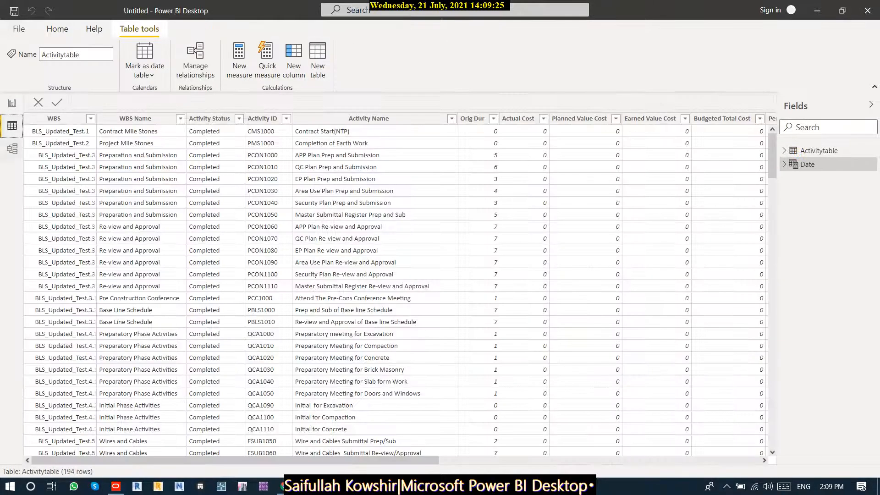
pyautogui.click(12, 149)
pyautogui.click(11, 126)
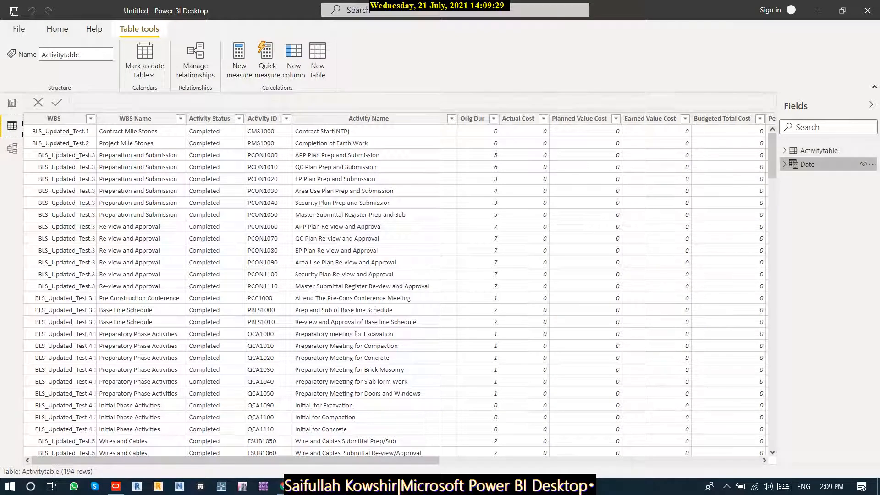
# - Add a calculated column to the Date table and enter the formula Year=Year(date)
pyautogui.click(808, 164)
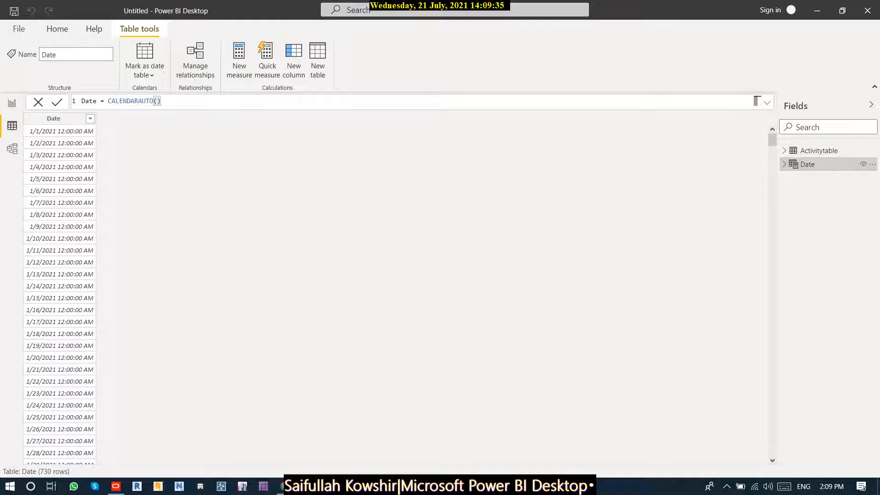
pyautogui.click(294, 61)
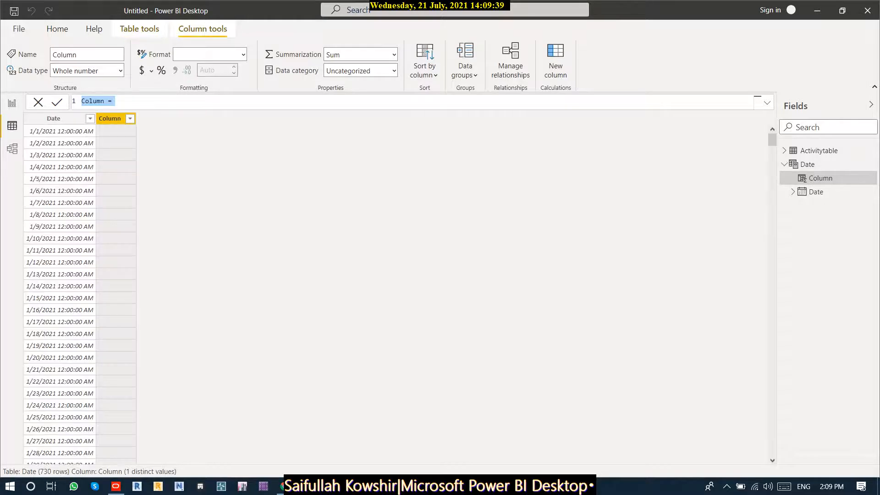
pyautogui.write('Ye')
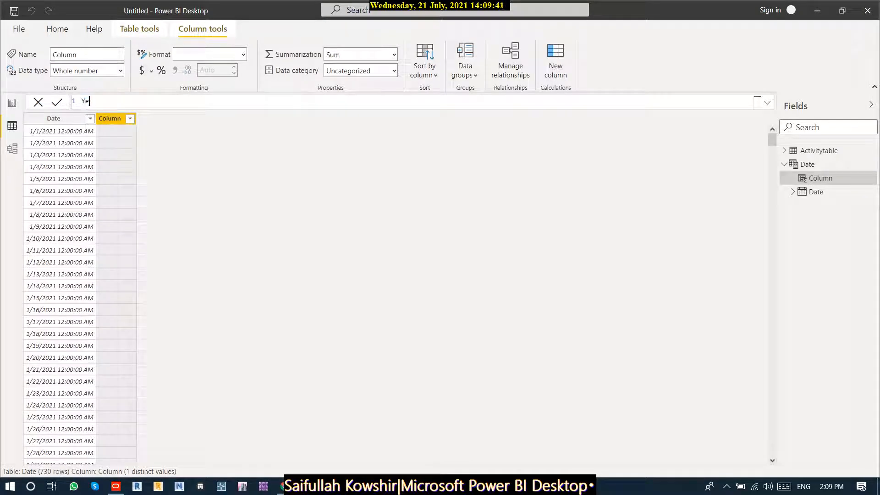
pyautogui.write('ar=Year')
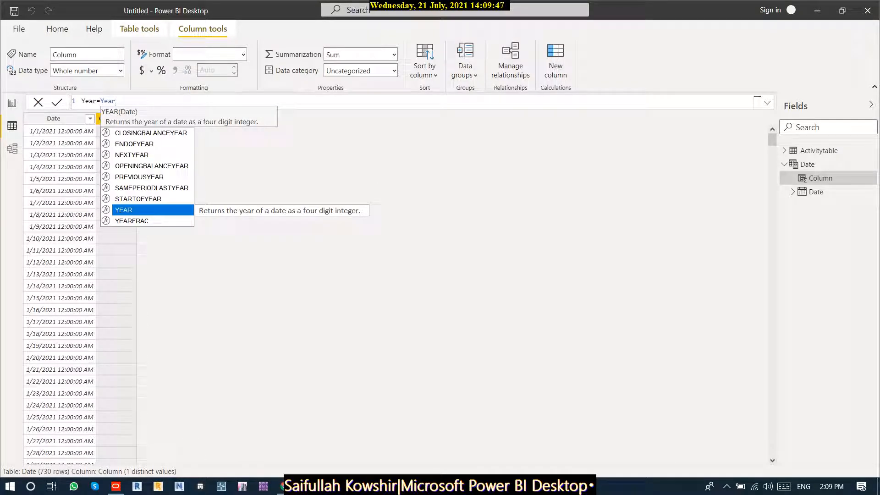
pyautogui.write('(date')
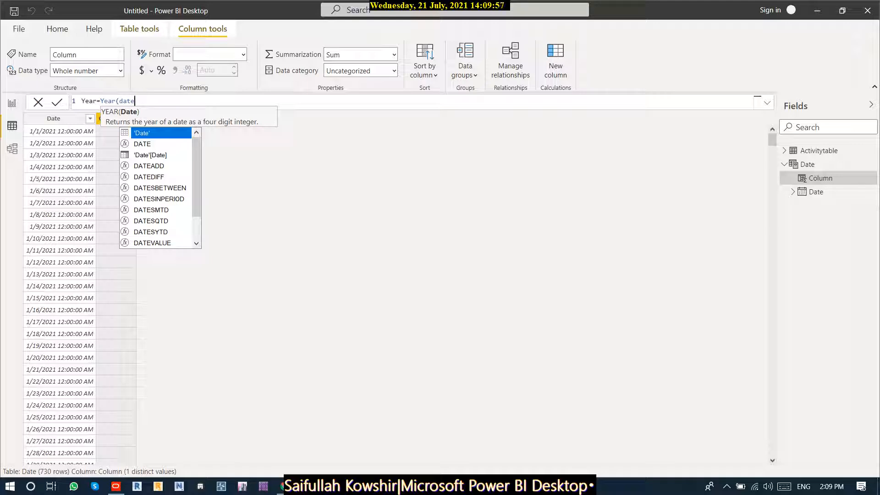
pyautogui.write(')')
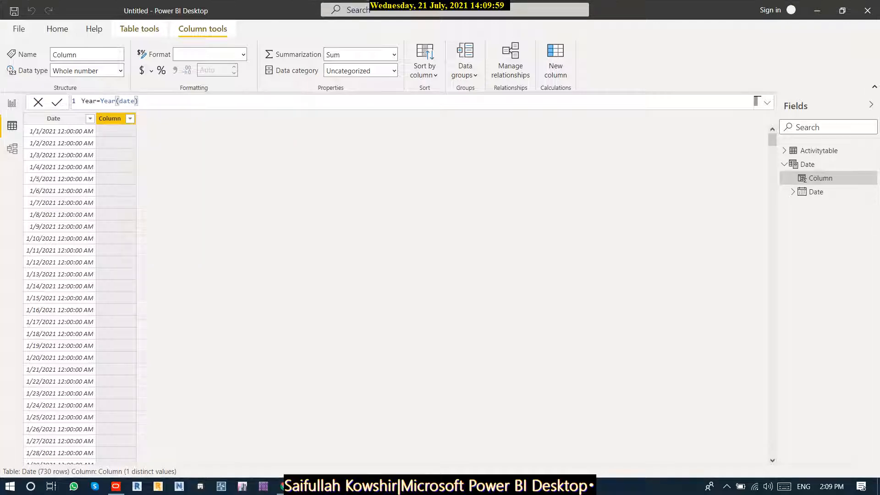
# - Define the Date table's Year column as Year('Date'[Date]), replacing the bare date argument with the Date column reference
pyautogui.press('Return')
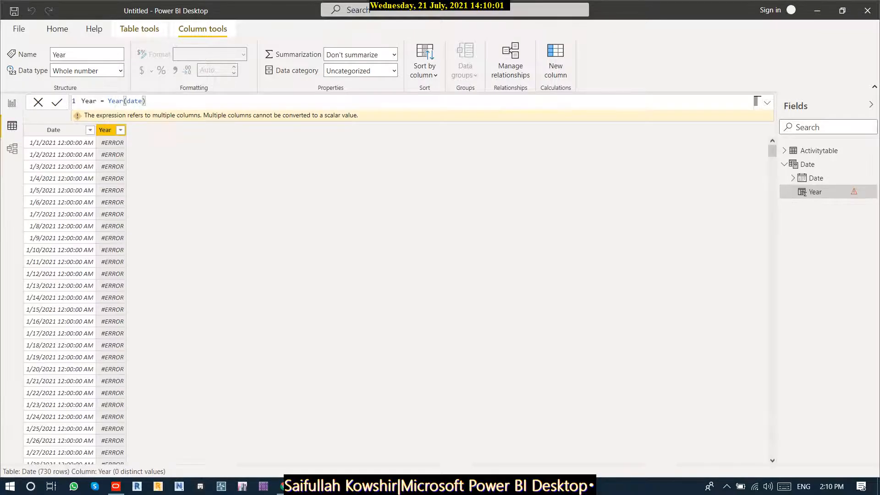
pyautogui.press('BackSpace')
pyautogui.press('BackSpace')
pyautogui.press('BackSpace')
pyautogui.press('BackSpace')
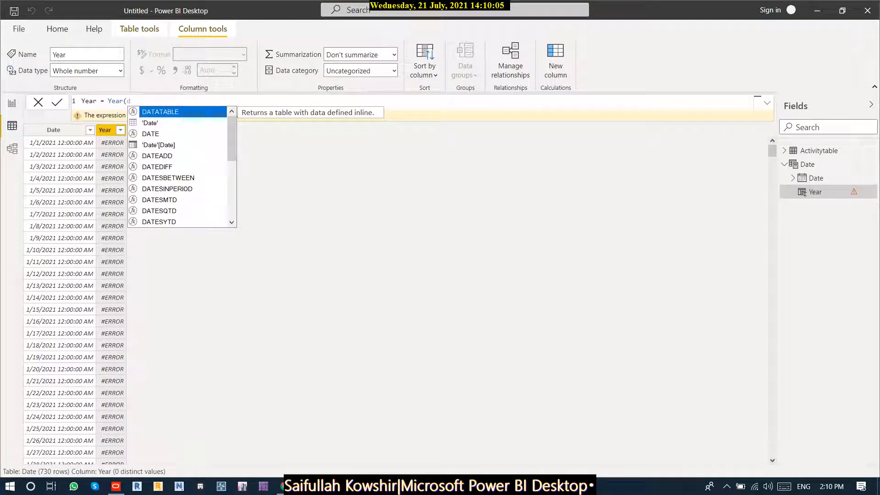
pyautogui.press('Down')
pyautogui.press('Down')
pyautogui.press('Down')
pyautogui.press('Tab')
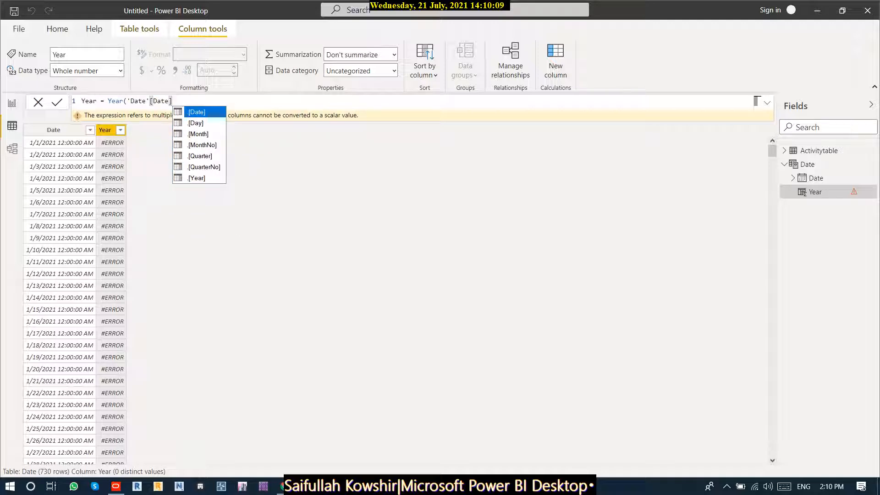
pyautogui.write(')')
pyautogui.press('Return')
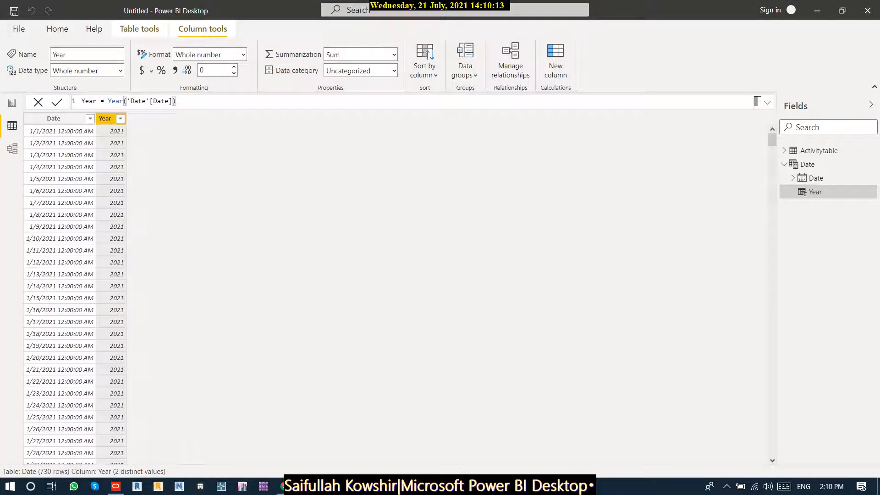
pyautogui.hotkey('shift', 'Home')
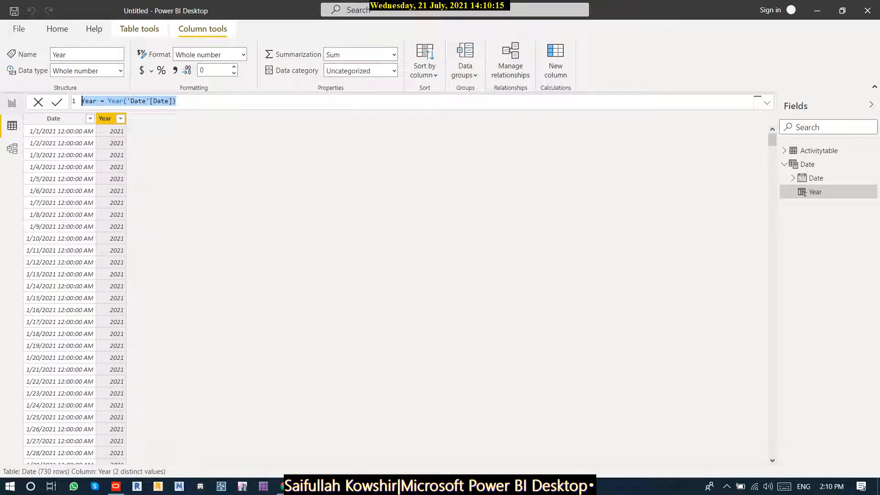
pyautogui.click(177, 101)
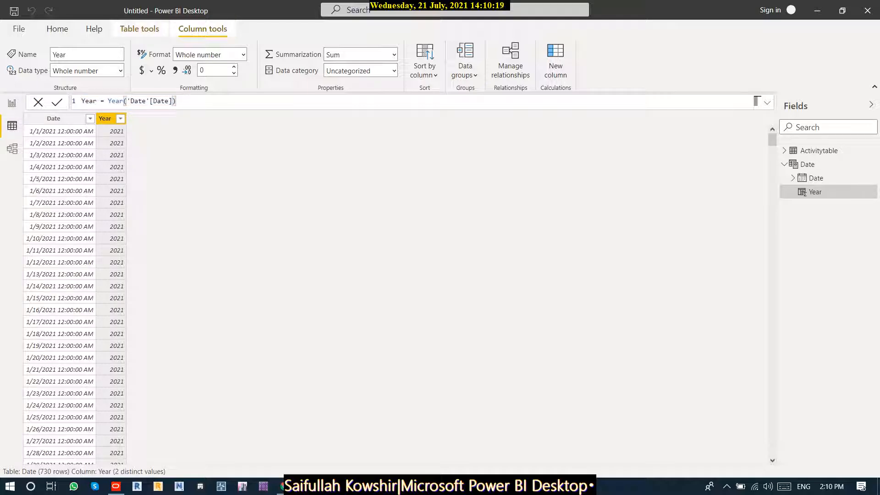
# - Add a calculated column to the Date table with the formula Month=Month('Date'[Date])
pyautogui.click(54, 118)
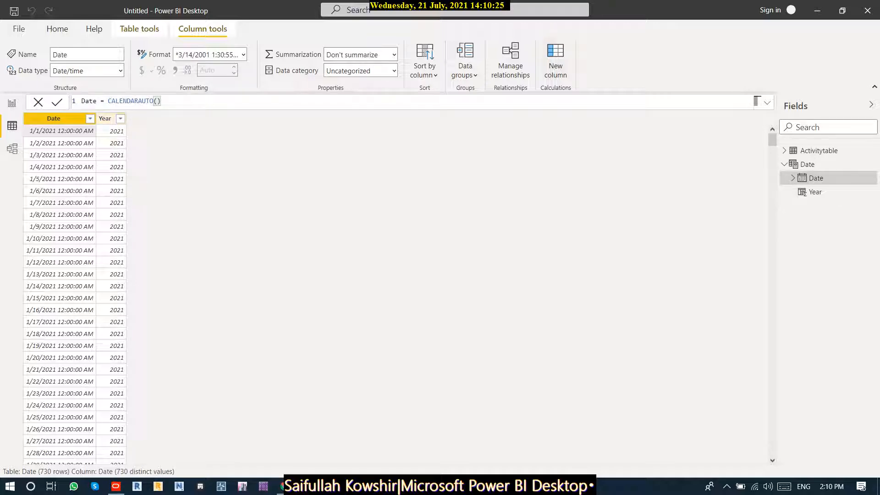
pyautogui.click(555, 61)
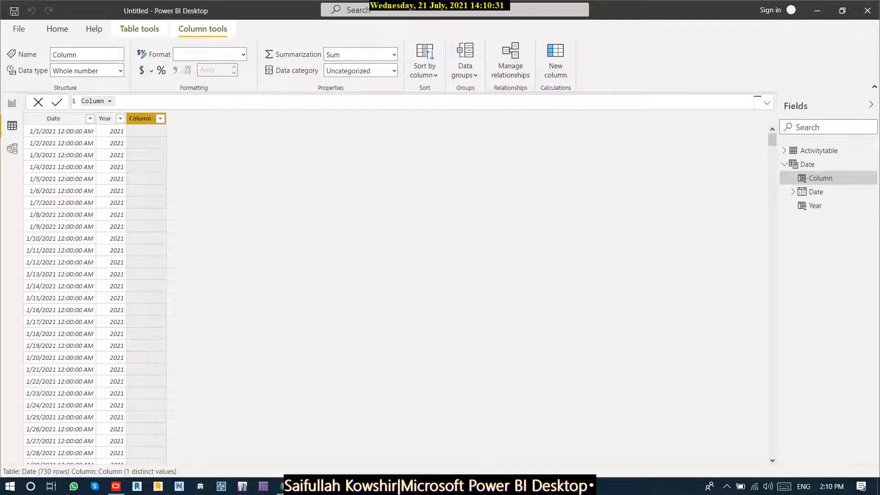
pyautogui.click(116, 102)
pyautogui.moveTo(116, 102); pyautogui.dragTo(82, 101)
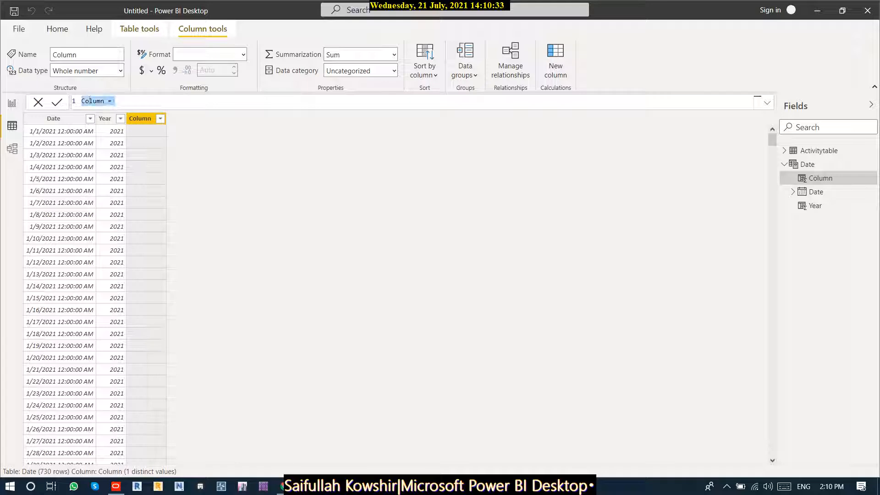
pyautogui.write('Month=Month')
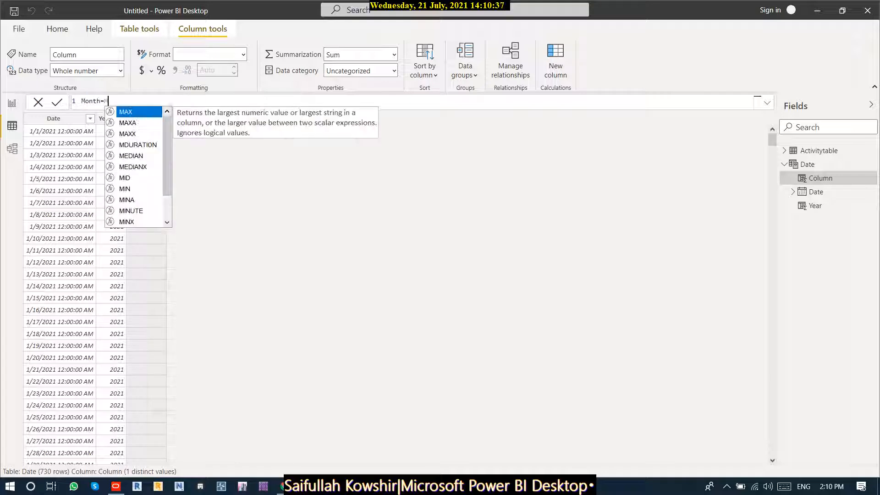
pyautogui.write('(da')
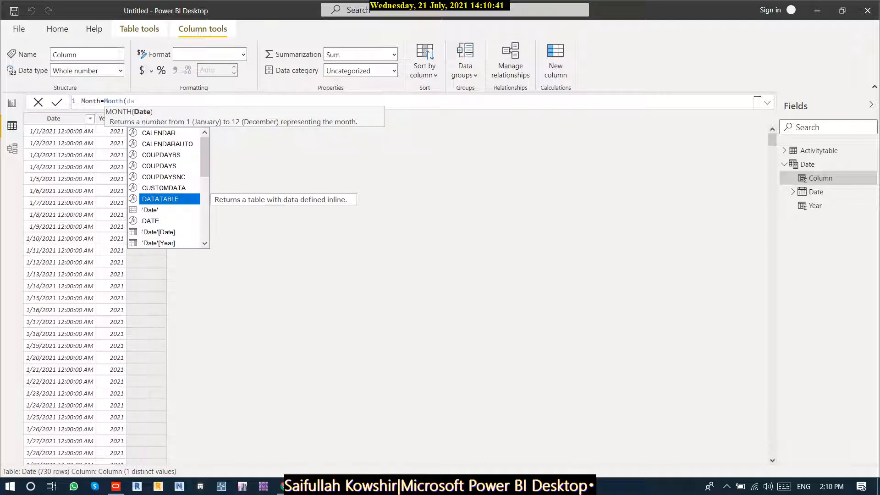
pyautogui.press('Down')
pyautogui.press('Down')
pyautogui.press('Down')
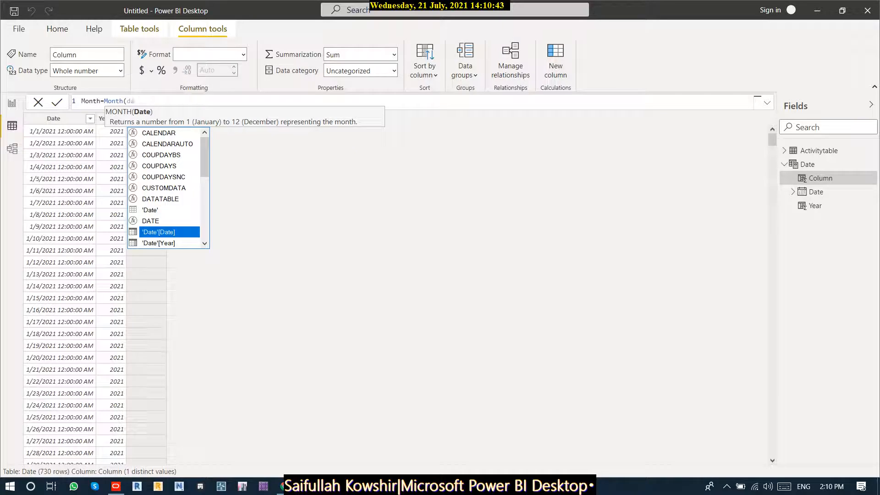
pyautogui.press('Tab')
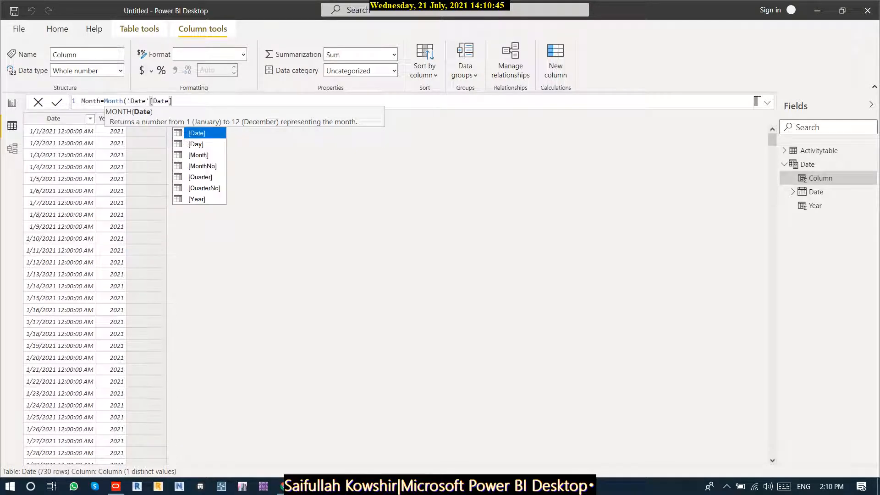
pyautogui.write(')')
pyautogui.press('Return')
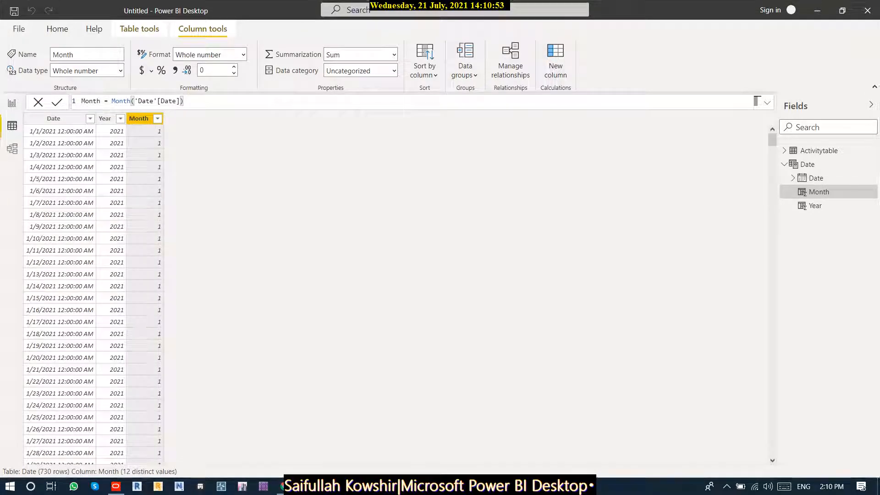
# - Add a calculated column to the Date table with the formula Quarter=QUARTER('Date'[Date])
pyautogui.click(555, 61)
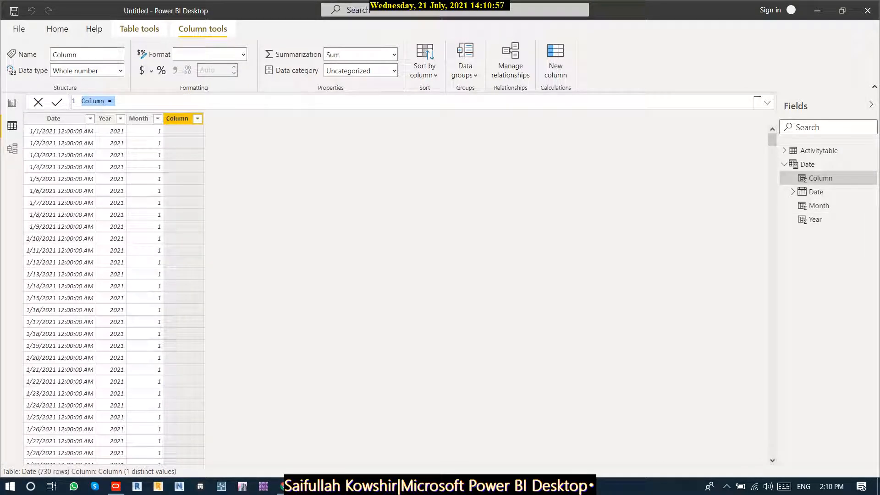
pyautogui.write('Quarter')
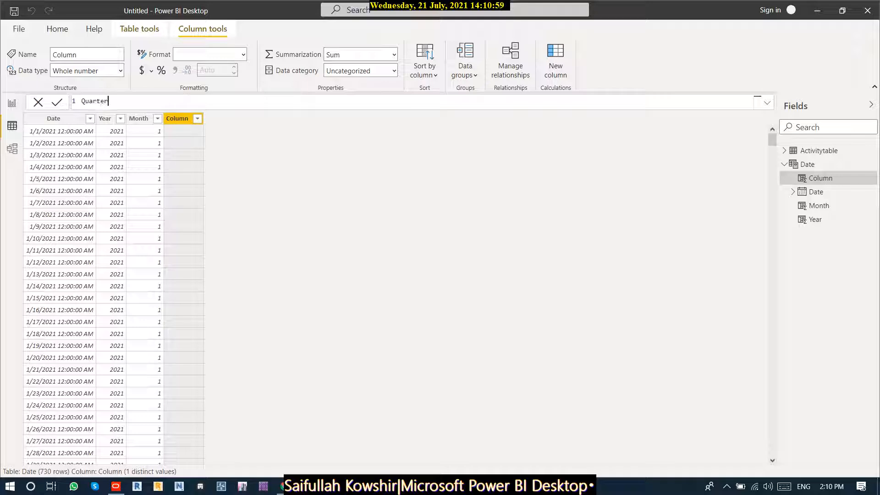
pyautogui.write('=')
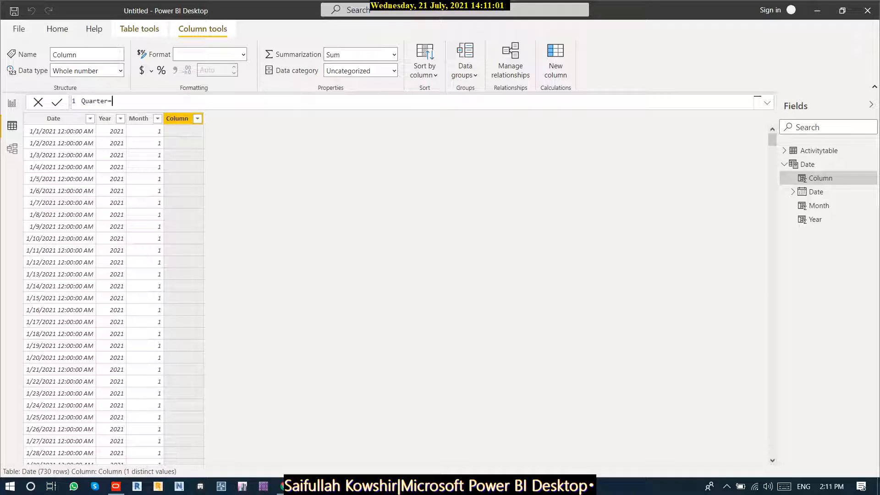
pyautogui.write('qua')
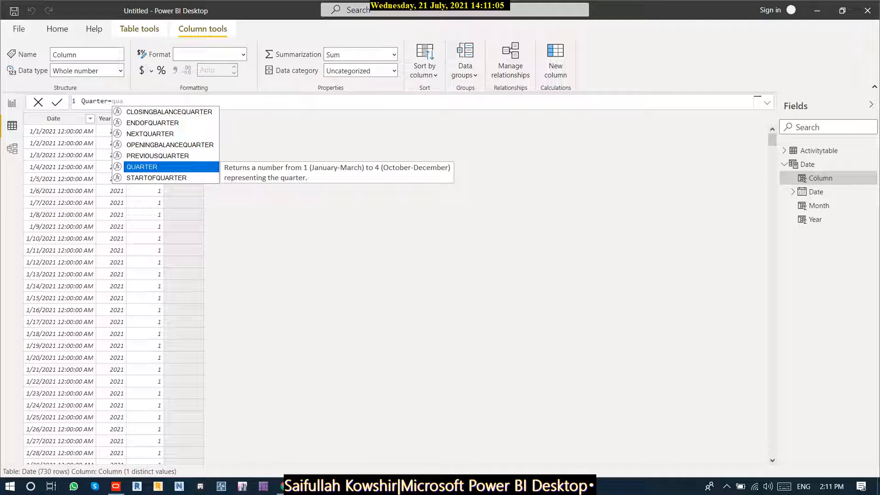
pyautogui.press('Tab')
pyautogui.press('Return')
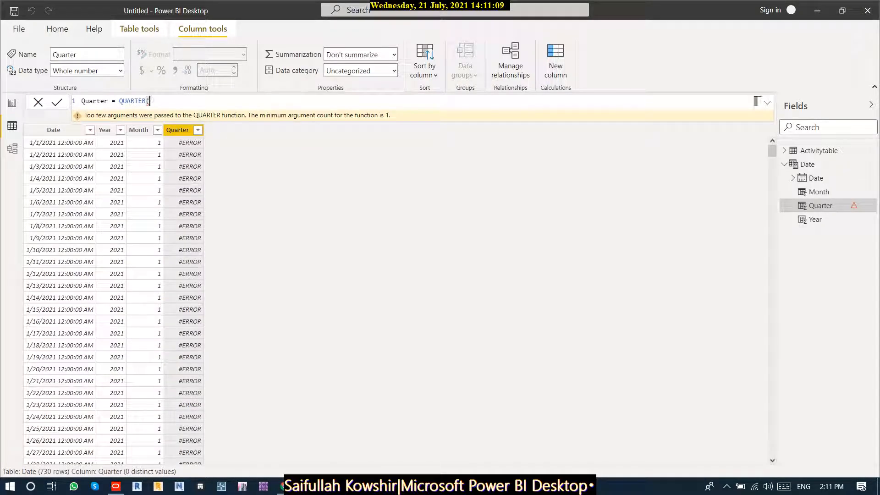
pyautogui.write('da')
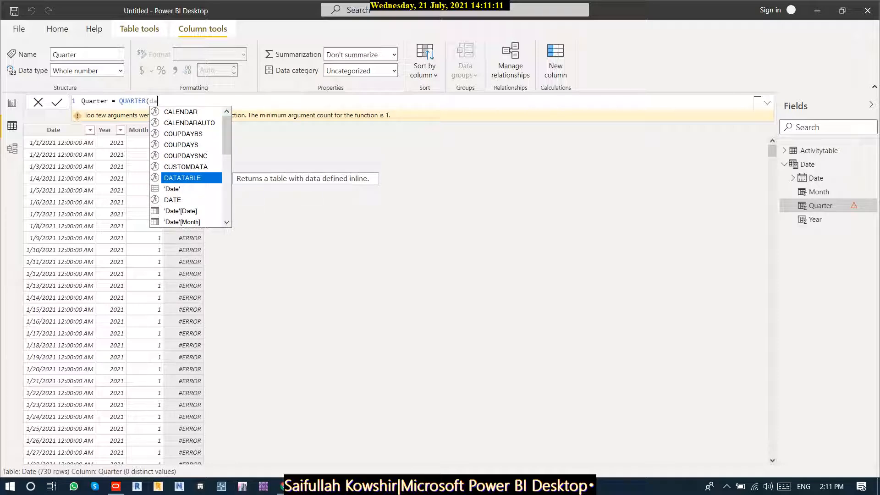
pyautogui.press('Down')
pyautogui.press('Down')
pyautogui.press('Down')
pyautogui.press('Tab')
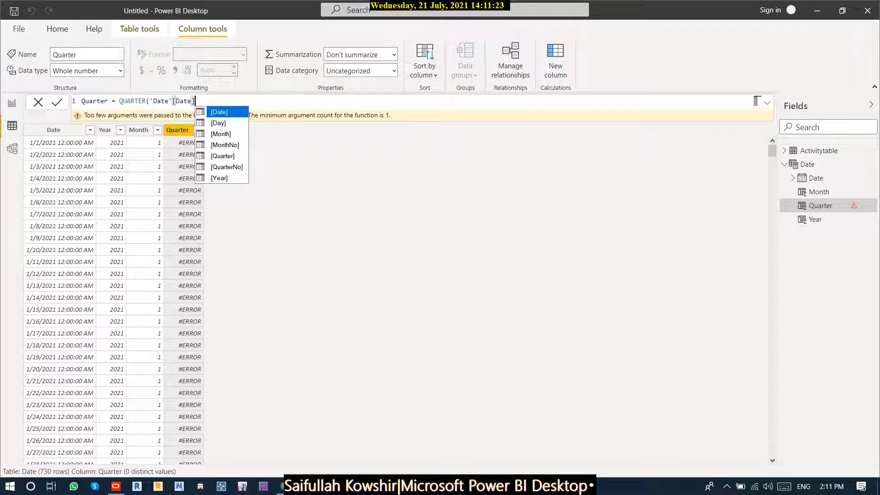
pyautogui.press('Escape')
pyautogui.write(')')
pyautogui.press('Return')
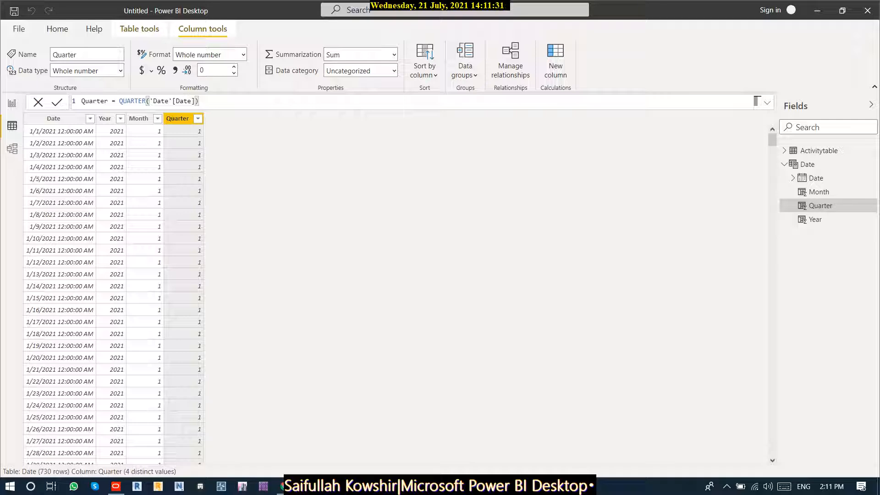
# - Add a calculated column to the Date table with the formula Day=day('Date'[Date])
pyautogui.moveTo(772, 139)
pyautogui.mouseDown()
pyautogui.moveTo(772, 264)
pyautogui.moveTo(772, 139)
pyautogui.mouseUp()
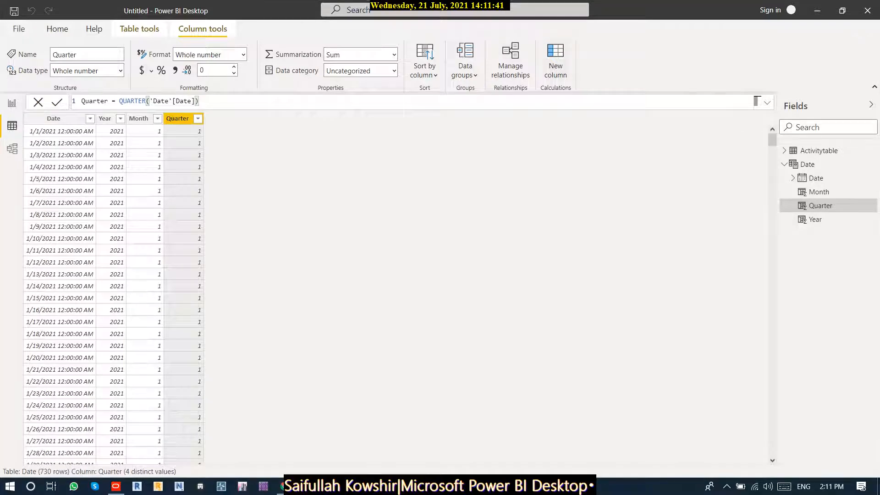
pyautogui.click(555, 61)
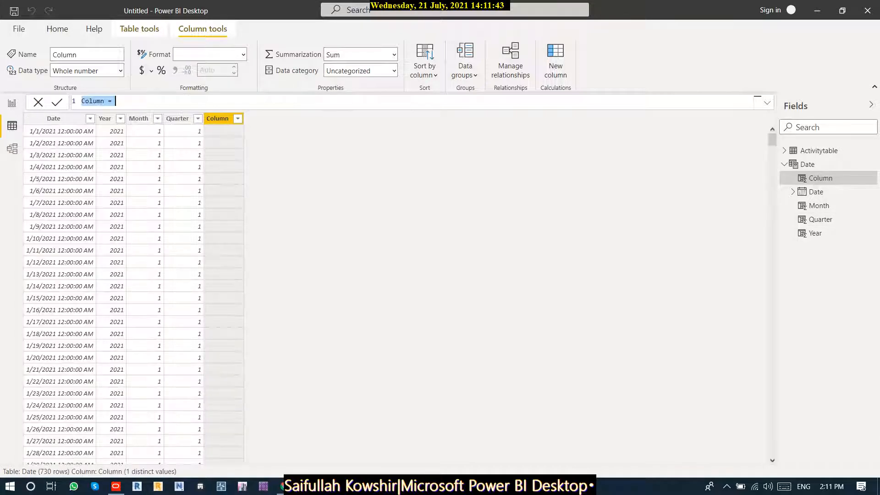
pyautogui.write('Day')
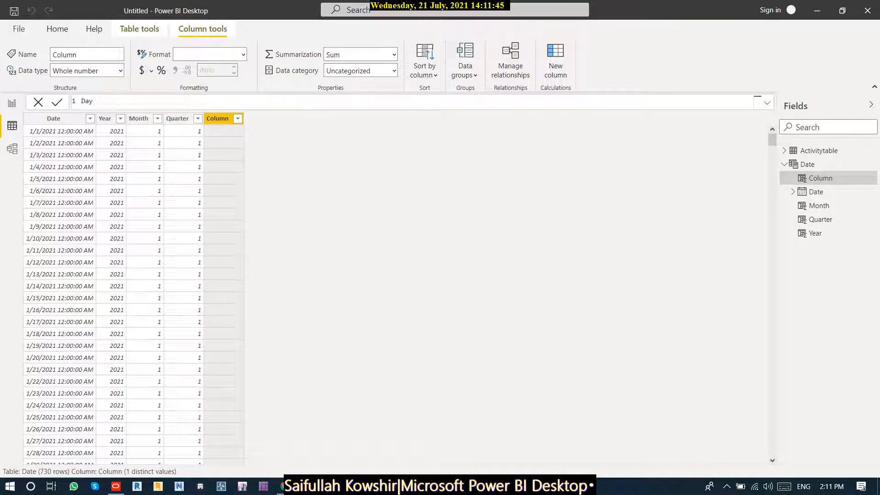
pyautogui.write('=day')
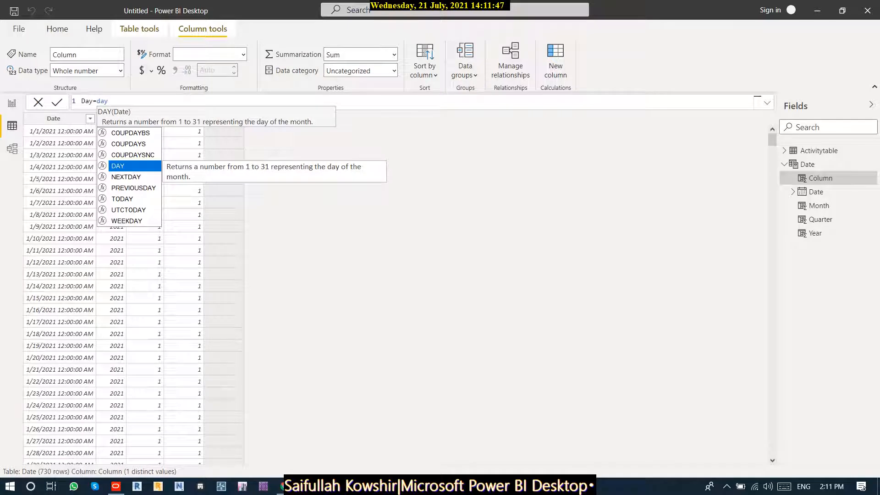
pyautogui.write('(da')
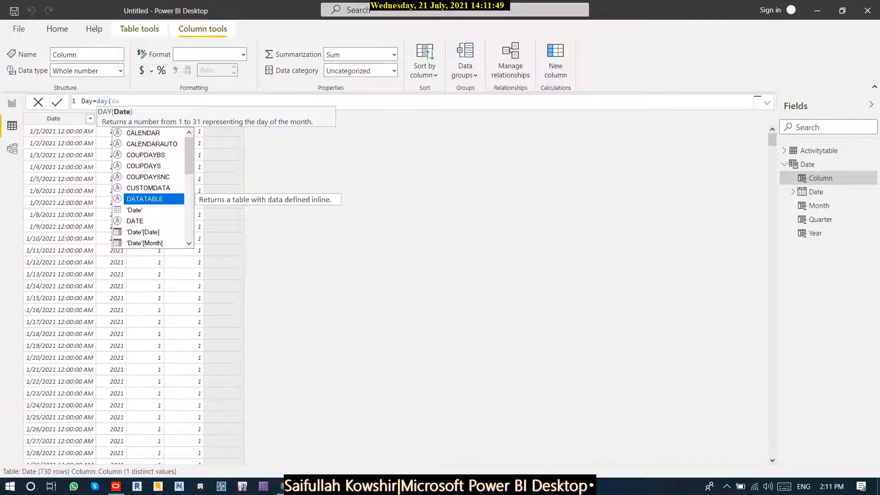
pyautogui.press('Down')
pyautogui.press('Down')
pyautogui.press('Down')
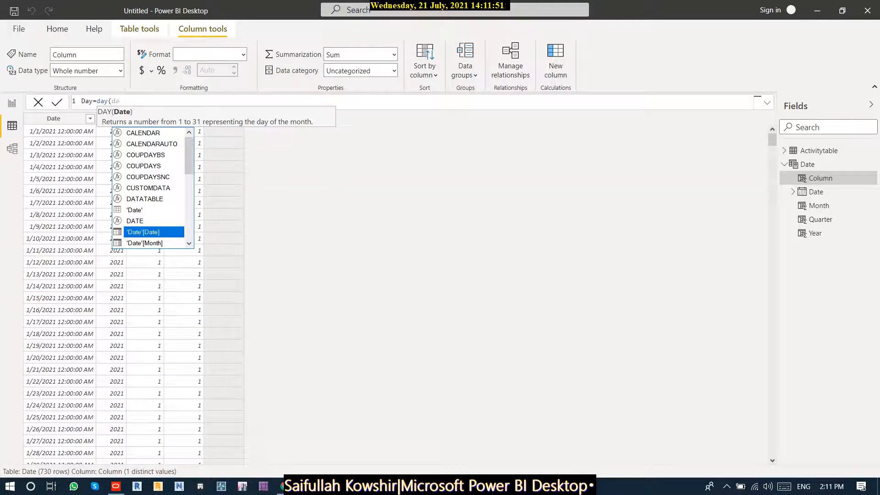
pyautogui.press('Tab')
pyautogui.press('Escape')
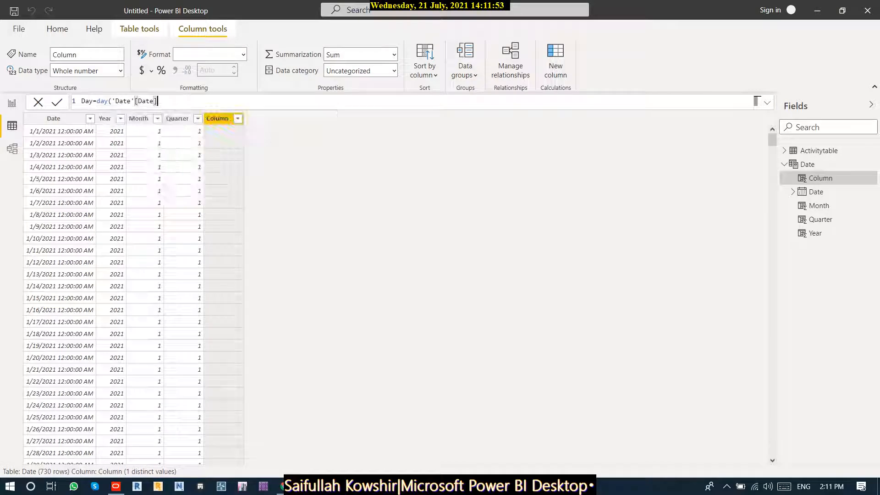
pyautogui.write(')')
pyautogui.press('Return')
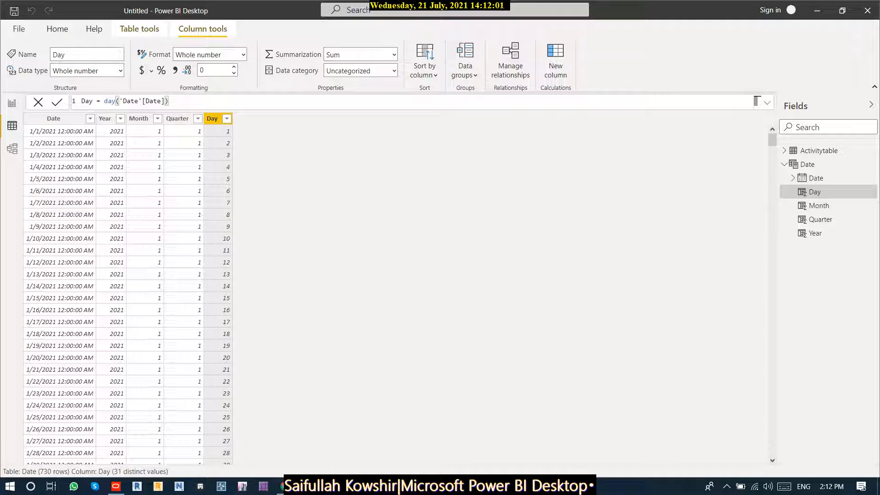
# - Add a calculated column to the Date table, beginning its formula as Weeknum=WEEKDAY(
pyautogui.hotkey('ctrl', 'a')
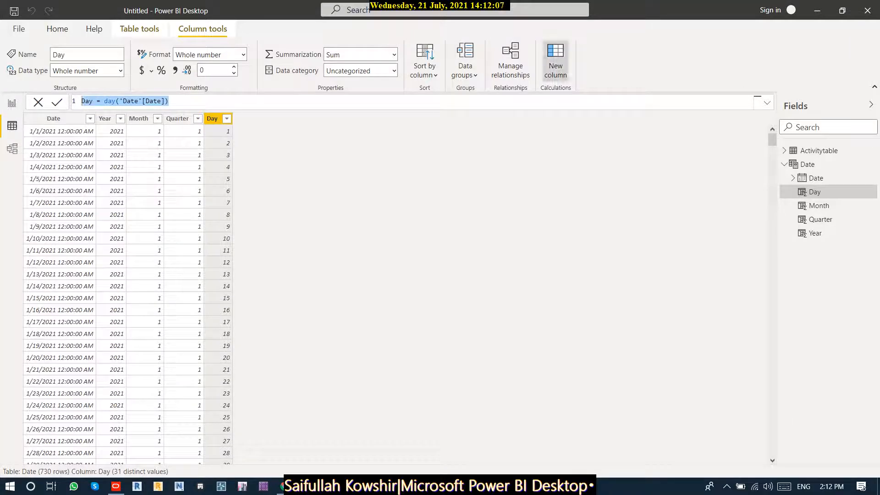
pyautogui.click(555, 62)
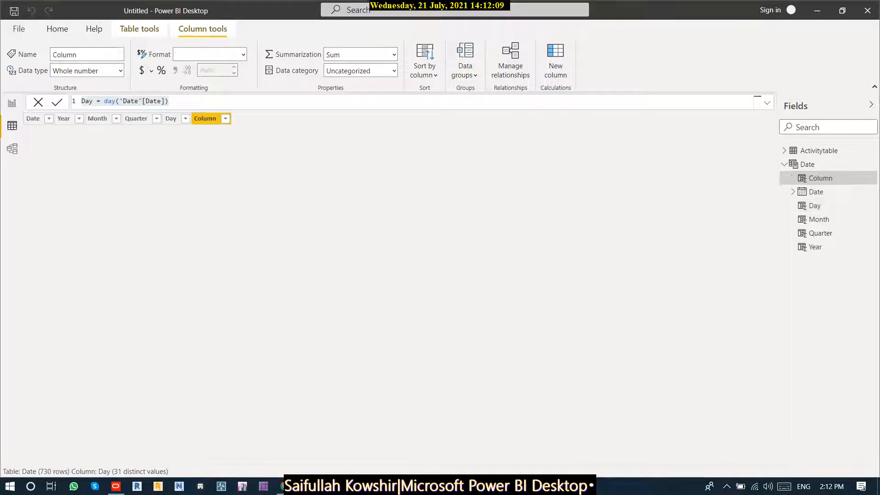
pyautogui.write('Wee')
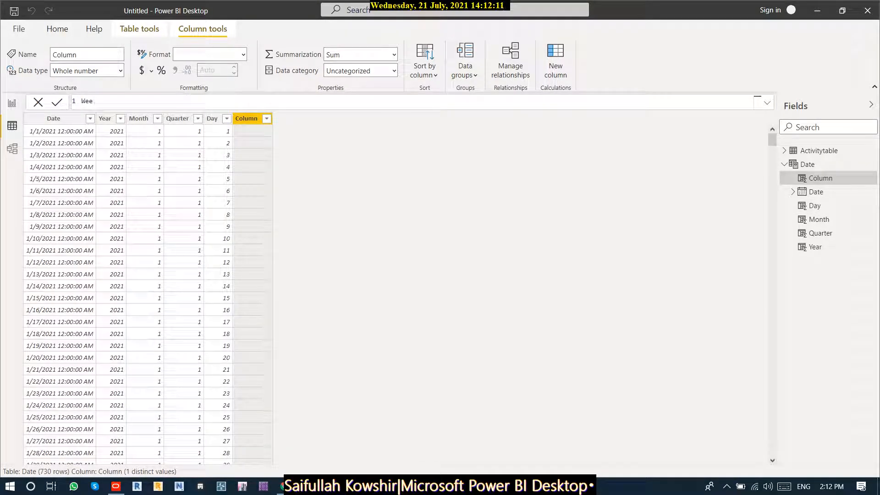
pyautogui.write('k')
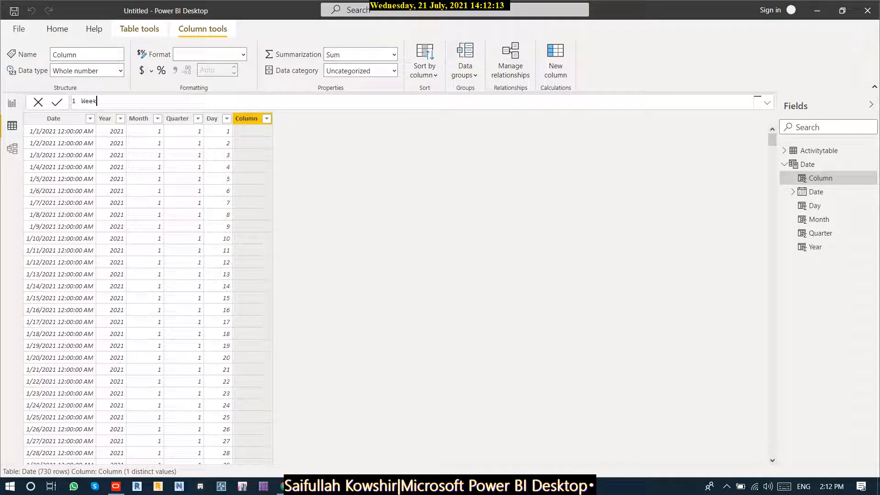
pyautogui.write('num=wee')
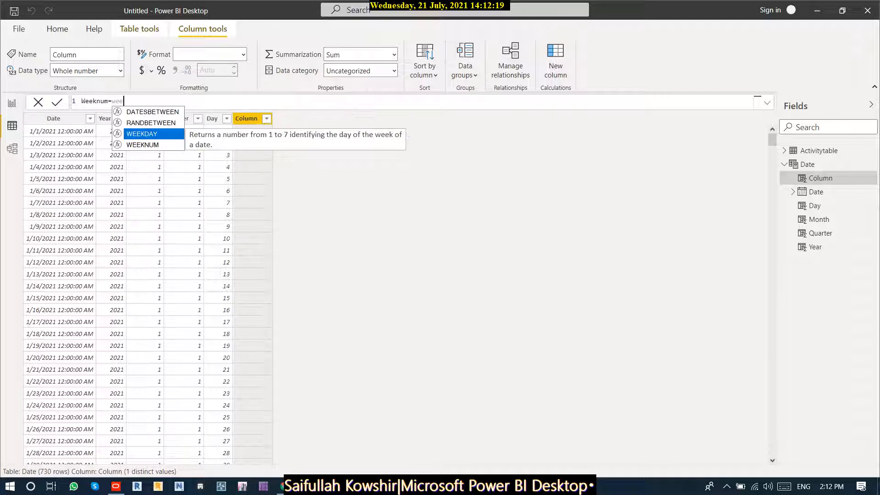
pyautogui.write('k')
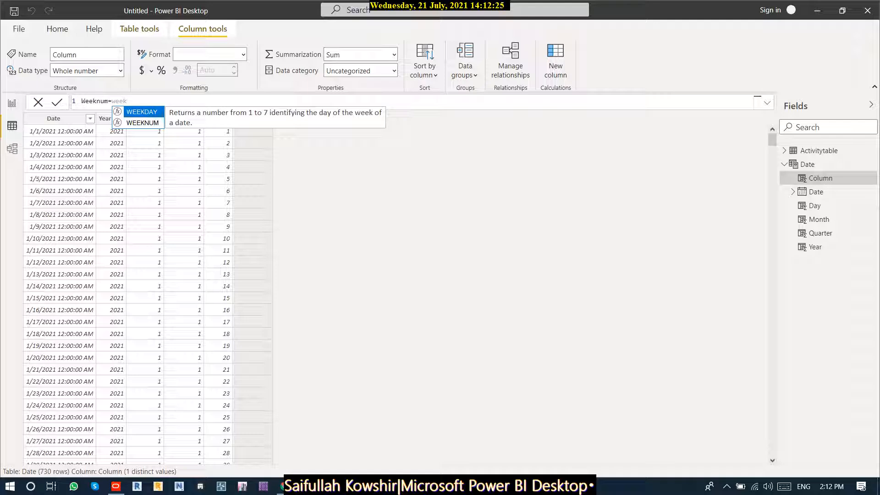
pyautogui.press('Tab')
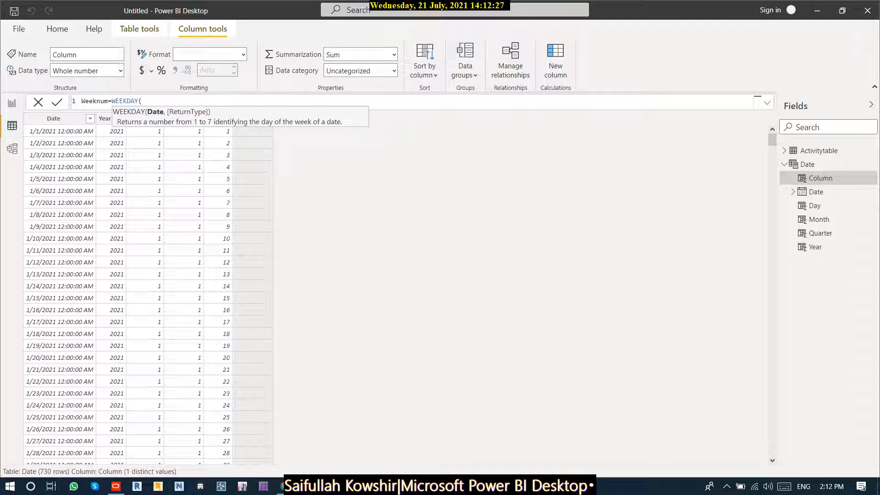
# - Change the new column's name in the formula from Weeknum to WeekDay
pyautogui.click(108, 101)
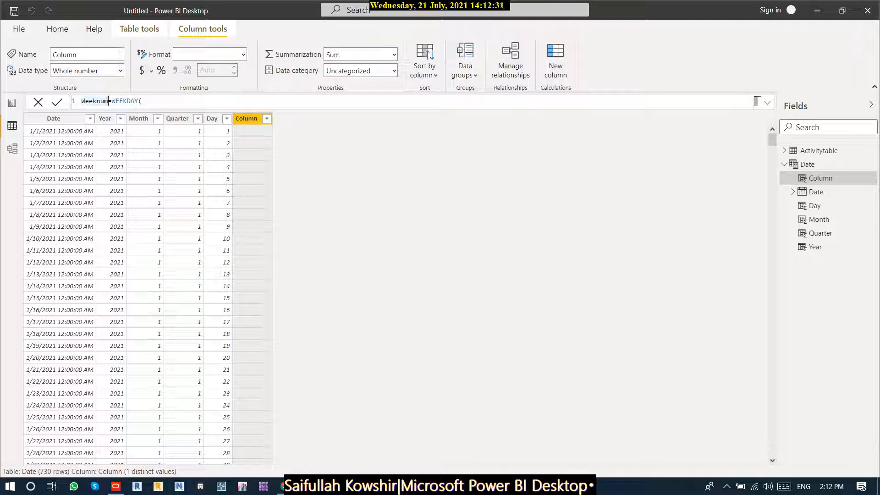
pyautogui.press('BackSpace')
pyautogui.press('BackSpace')
pyautogui.press('BackSpace')
pyautogui.write('Day')
# - Complete the column formula as WeekDay=WEEKDAY('Date'[Date]) and commit it
pyautogui.write('da')
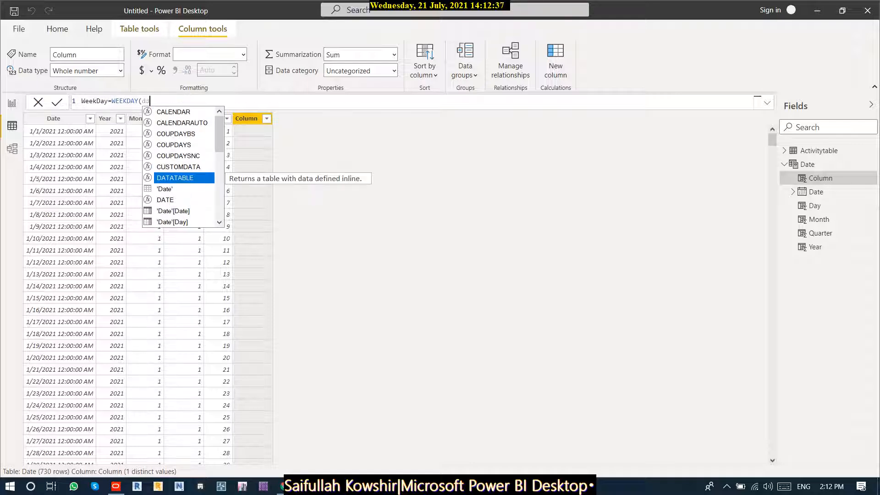
pyautogui.press('Down')
pyautogui.press('Down')
pyautogui.press('Down')
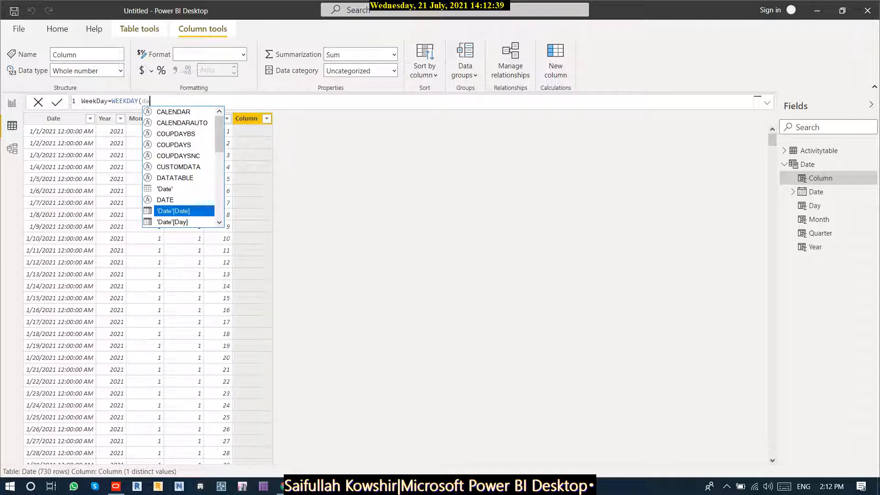
pyautogui.press('Tab')
pyautogui.press('Escape')
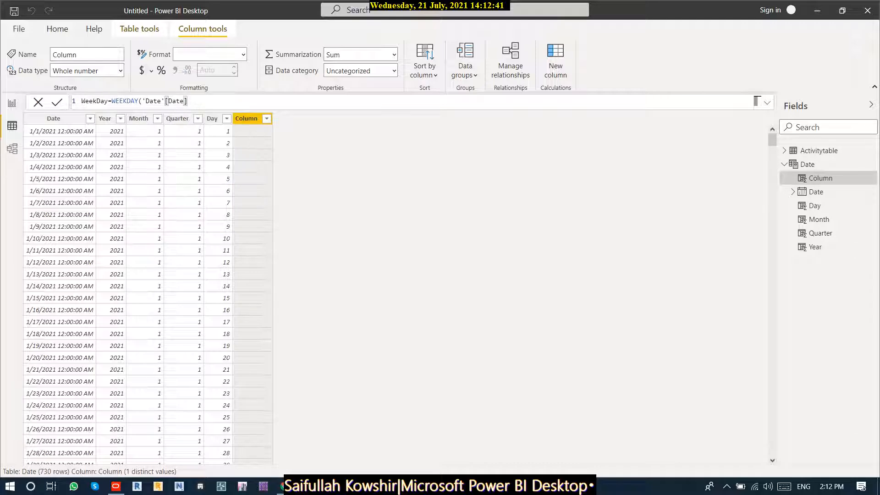
pyautogui.write(')')
pyautogui.press('Return')
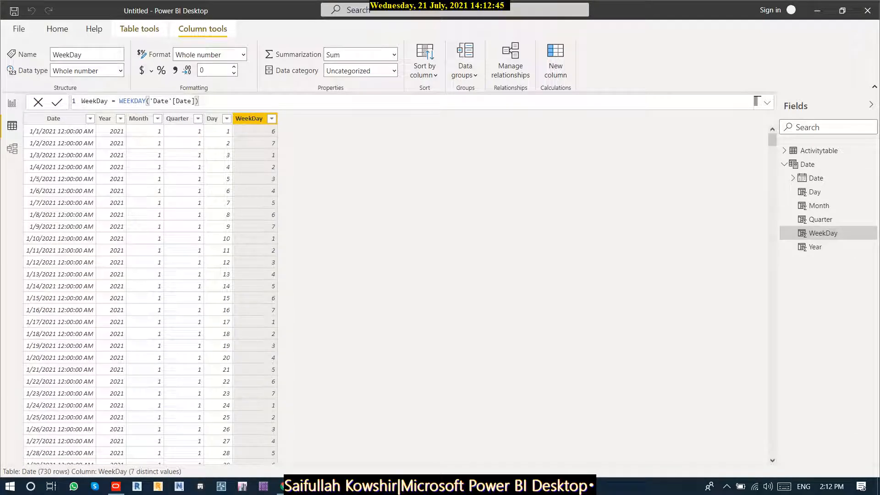
pyautogui.click(145, 131)
pyautogui.click(256, 131)
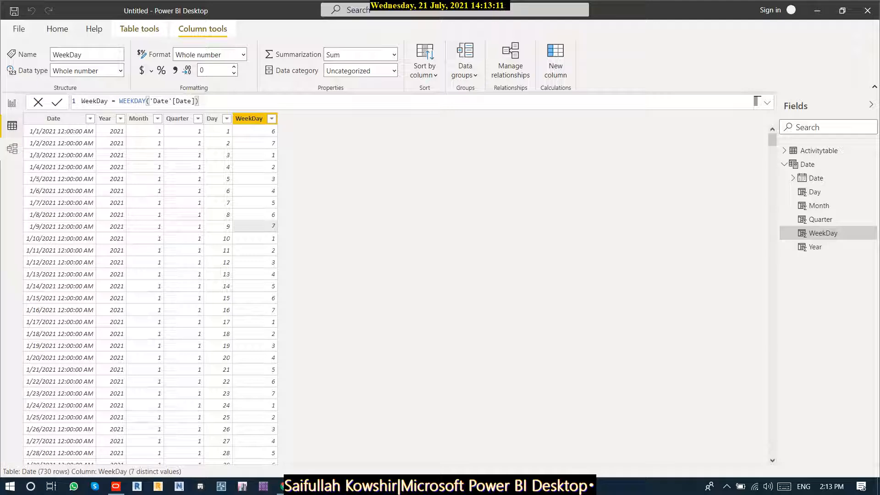
# - In the data model, create a relationship between the Date table's Date column and the Activitytable's Start column
pyautogui.click(12, 149)
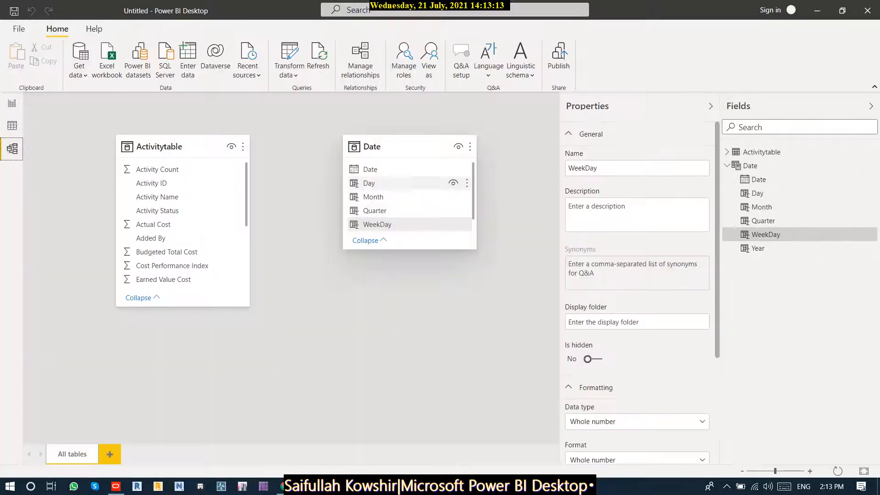
pyautogui.scroll(-3, 206, 234)
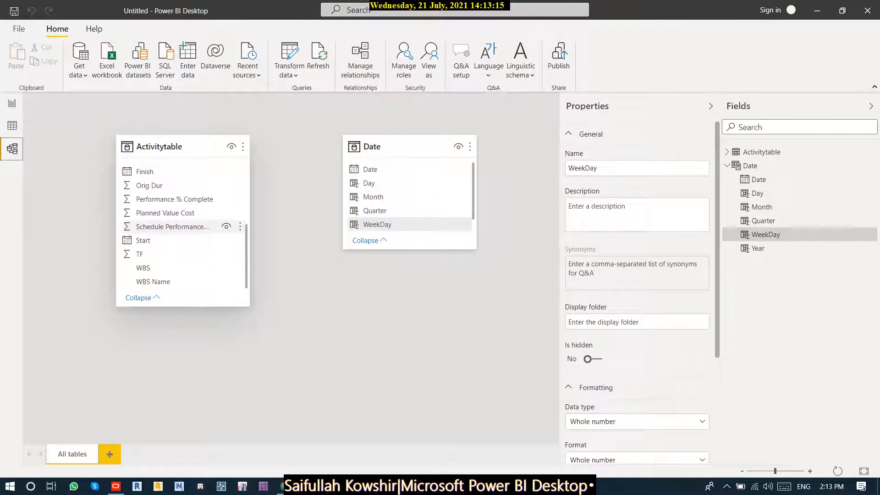
pyautogui.scroll(3, 206, 234)
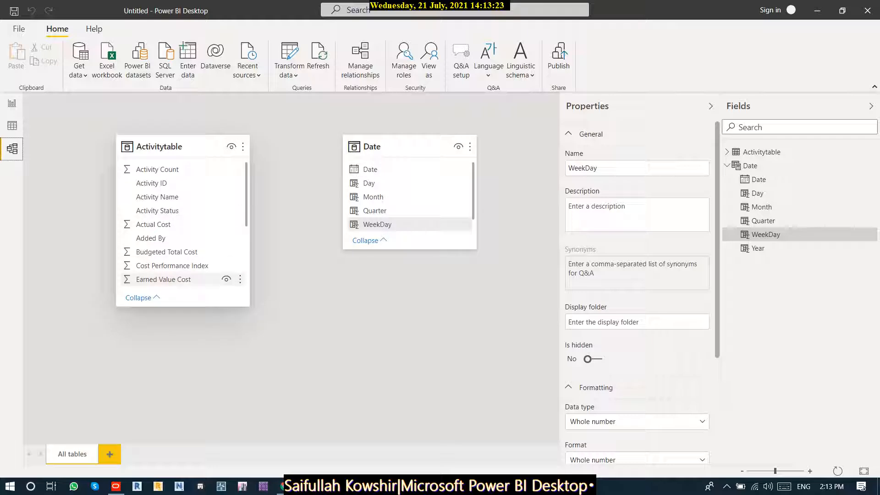
pyautogui.scroll(-3, 184, 229)
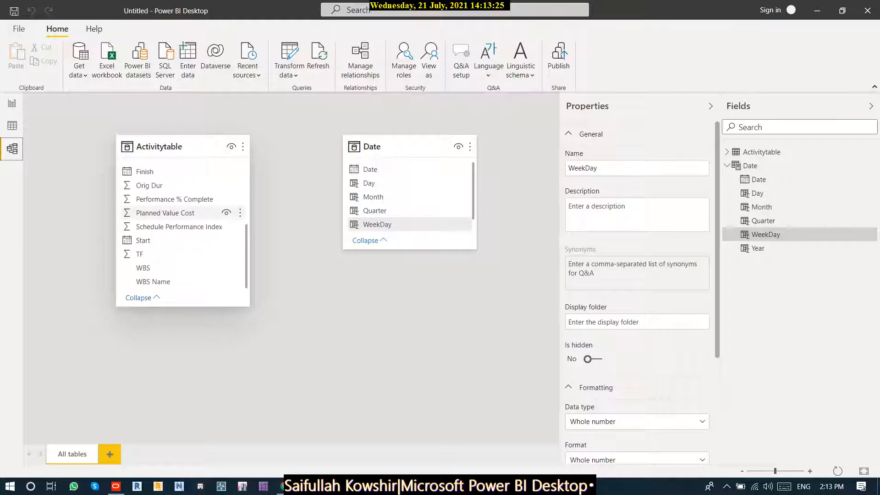
pyautogui.moveTo(372, 169); pyautogui.dragTo(201, 242)
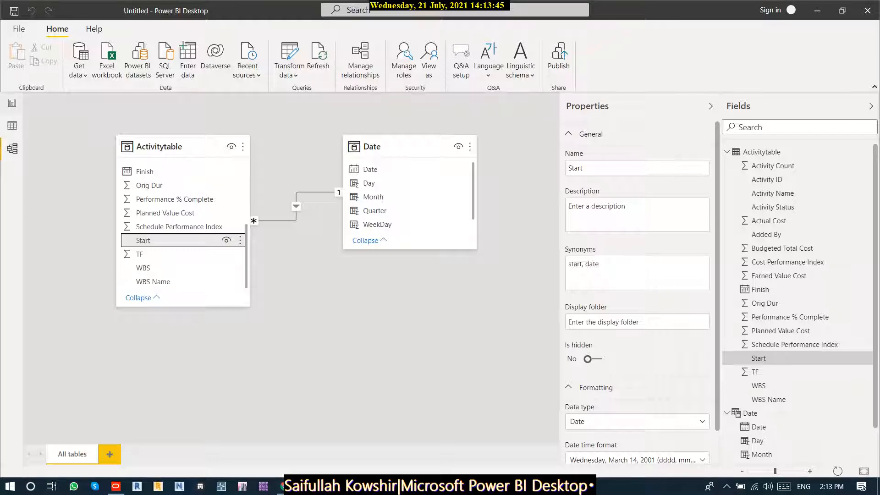
# - On the report page, add the Date table's Date field to the empty card and convert that visual to a slicer
pyautogui.click(12, 103)
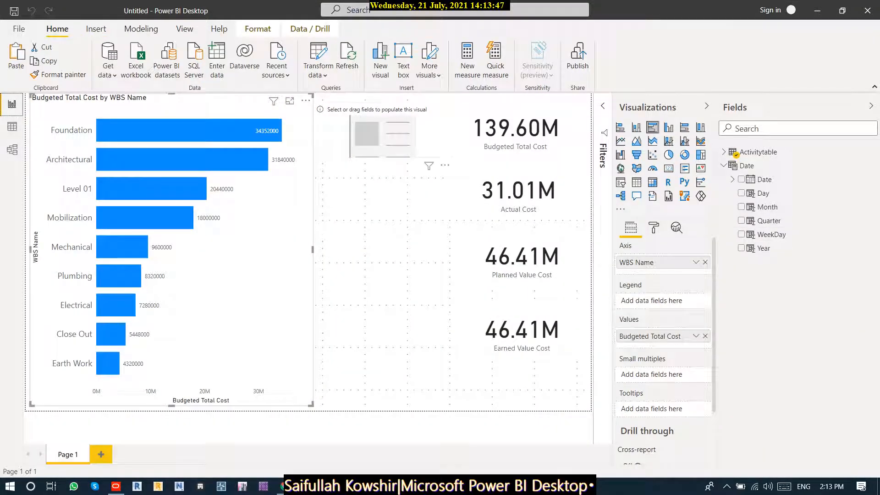
pyautogui.click(383, 133)
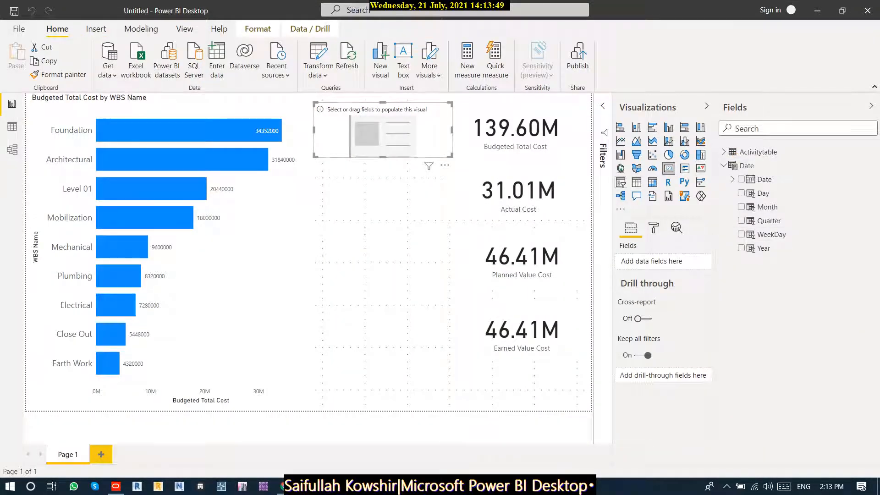
pyautogui.click(741, 179)
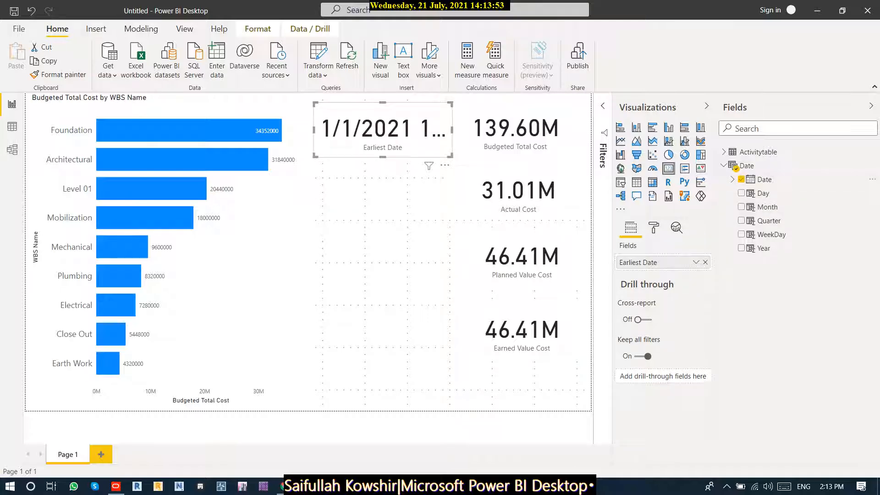
pyautogui.click(621, 182)
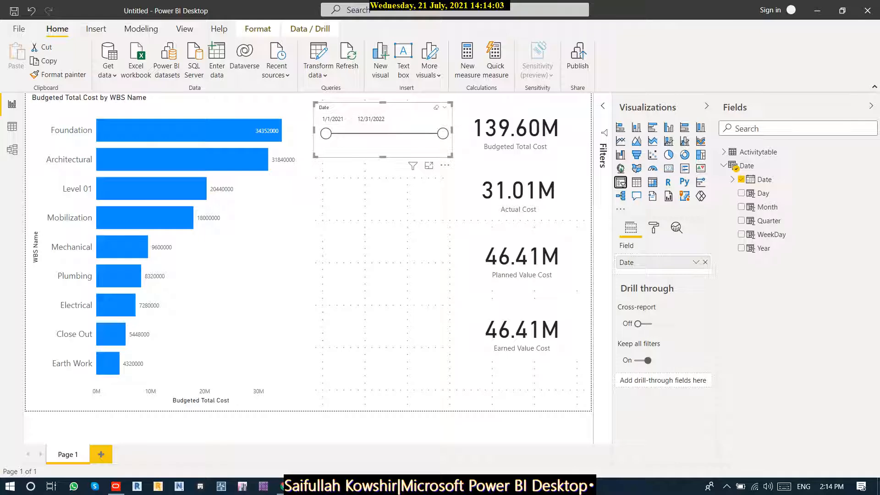
# - Filter the report with the date slicer, moving its end date to about 5/28/2021, about 9/8/2021 and finally 9/16/2021
pyautogui.moveTo(442, 133); pyautogui.dragTo(349, 134)
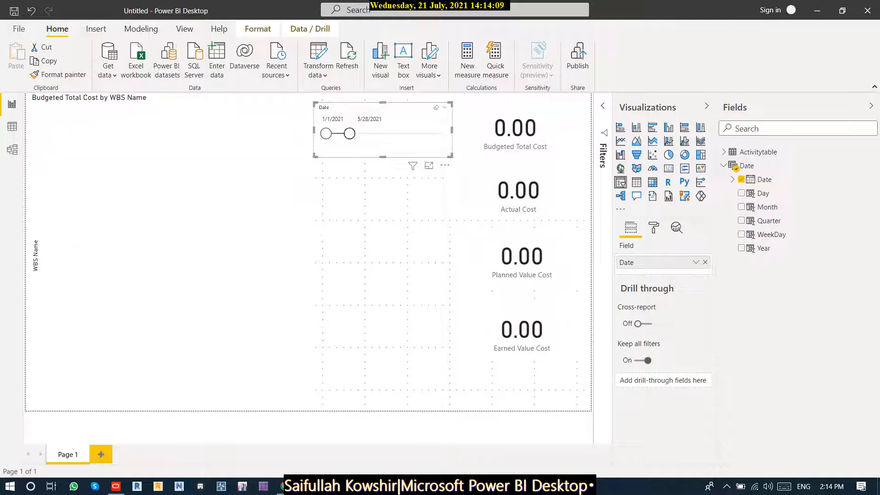
pyautogui.moveTo(349, 133); pyautogui.dragTo(366, 134)
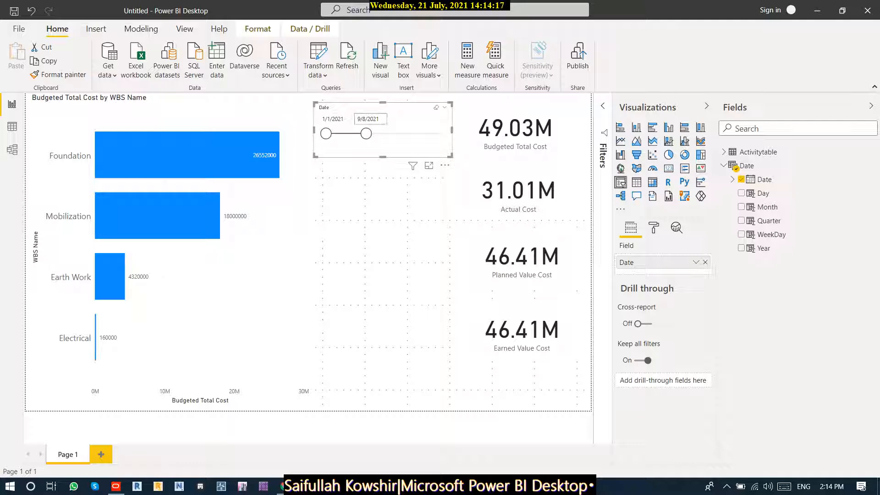
pyautogui.click(371, 119)
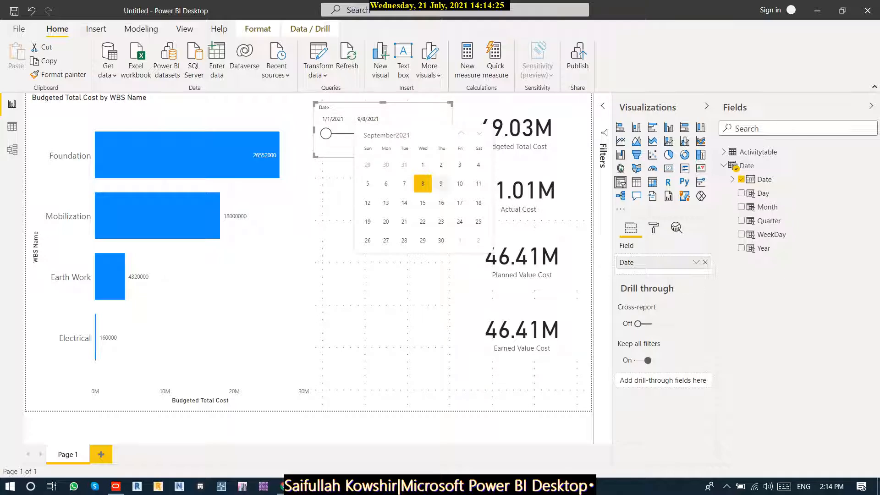
pyautogui.click(441, 202)
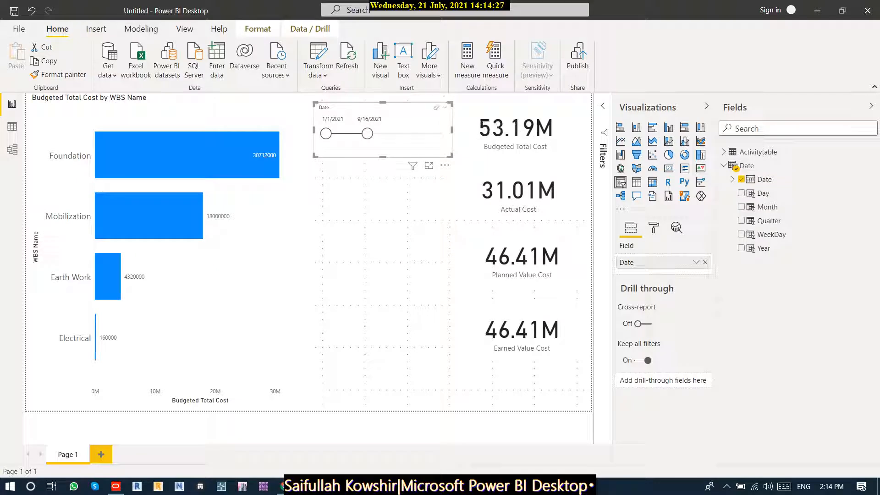
# - Extend the date slicer's end date to about 7/12/2022, and on to about 12/6/2022
pyautogui.moveTo(367, 134); pyautogui.dragTo(415, 133)
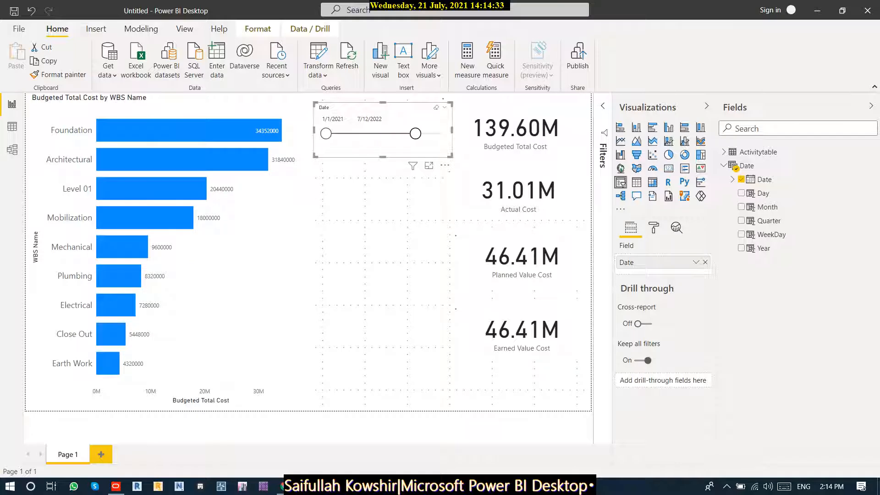
pyautogui.moveTo(326, 134)
pyautogui.mouseDown()
pyautogui.moveTo(381, 133)
pyautogui.moveTo(326, 134)
pyautogui.mouseUp()
pyautogui.moveTo(416, 133); pyautogui.dragTo(439, 133)
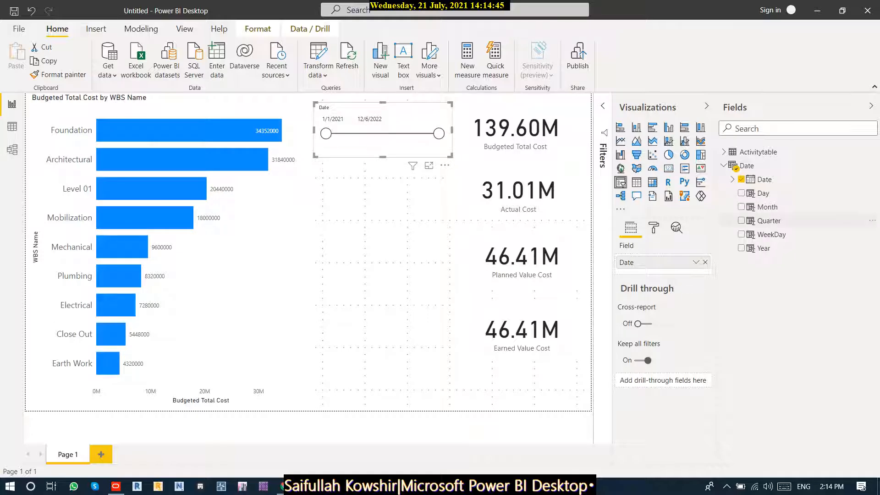
# - Add the Quarter field to the slicer and remove the Date field, so it filters by Quarter alone
pyautogui.click(741, 220)
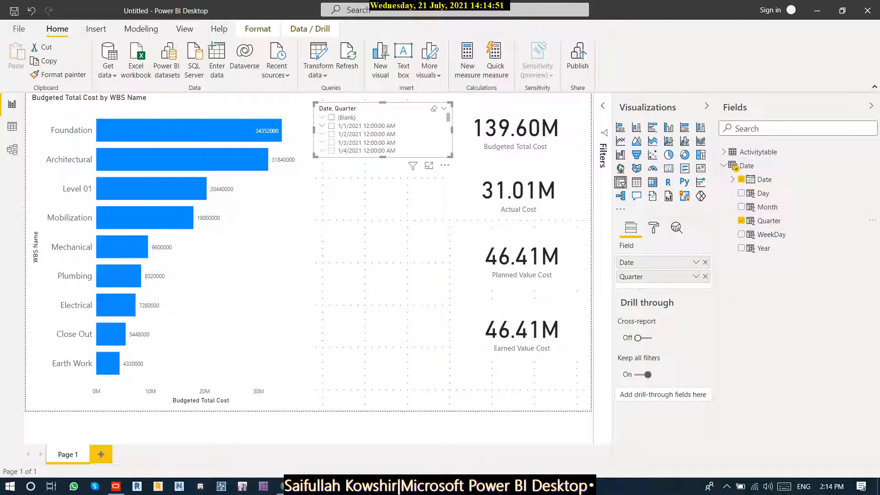
pyautogui.click(323, 125)
pyautogui.click(340, 134)
pyautogui.click(340, 133)
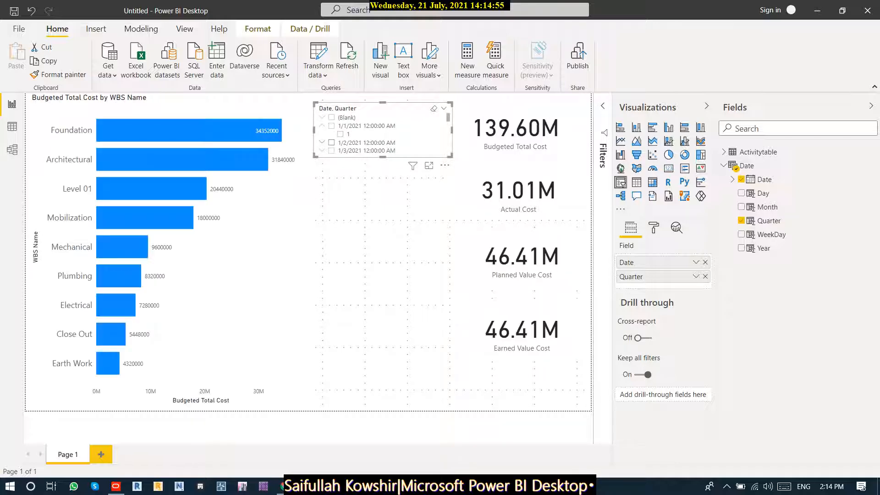
pyautogui.scroll(-10, 380, 133)
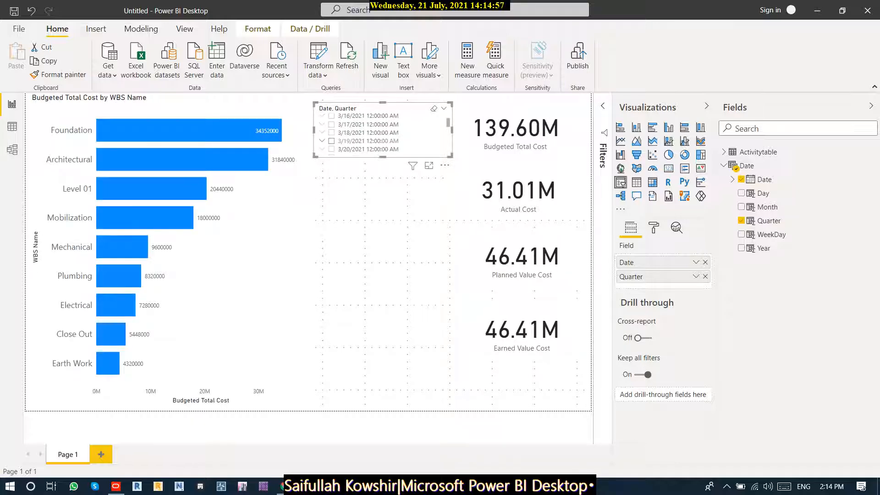
pyautogui.scroll(10, 380, 133)
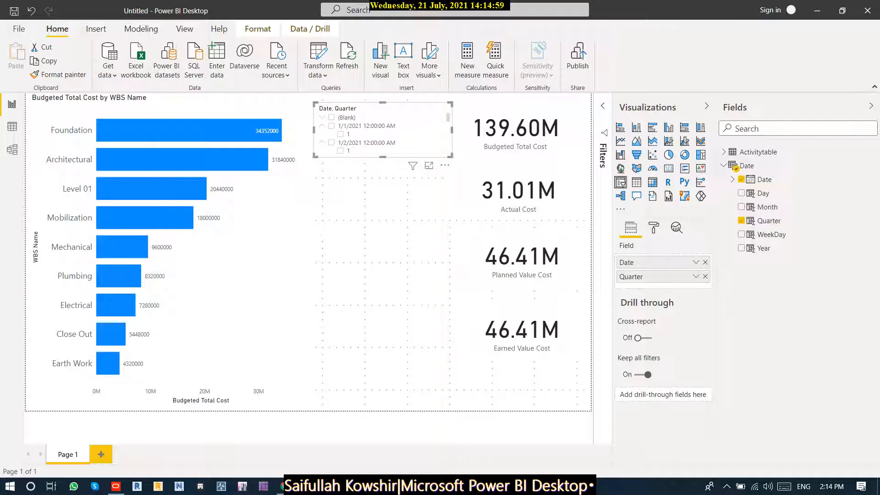
pyautogui.click(705, 262)
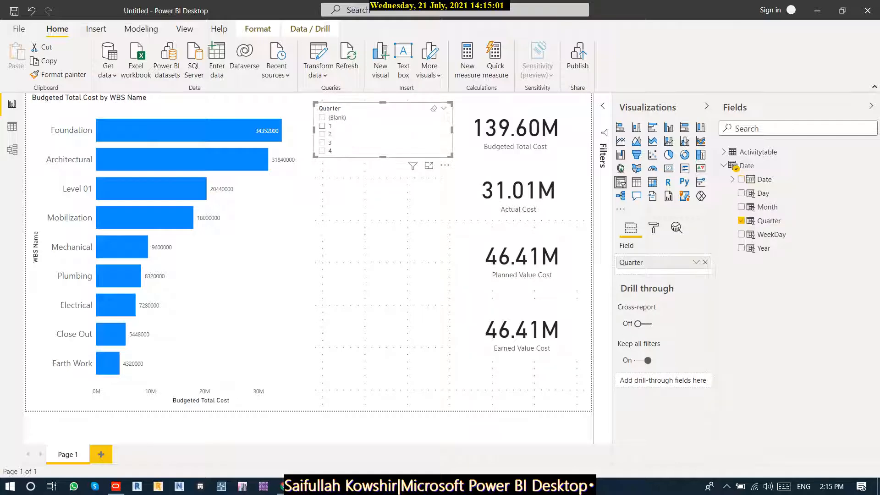
# - Filter the report to quarter 1, and switch the slicer selection to quarter 2
pyautogui.click(322, 125)
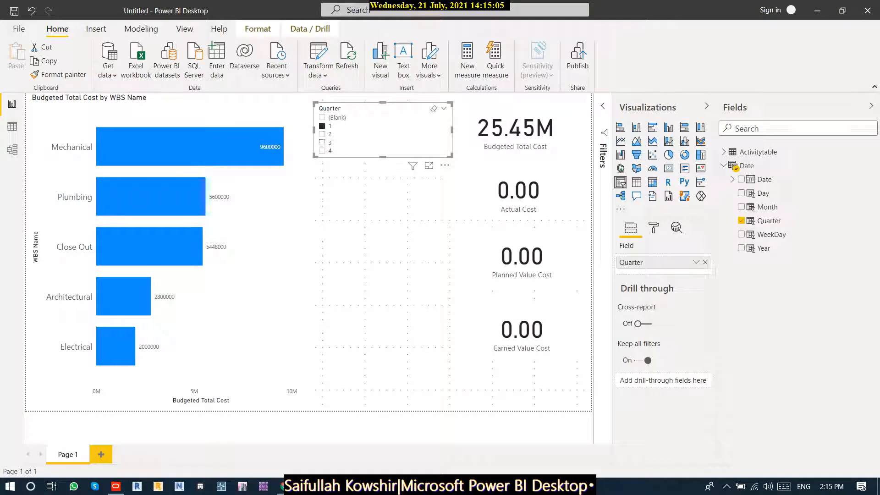
pyautogui.click(322, 134)
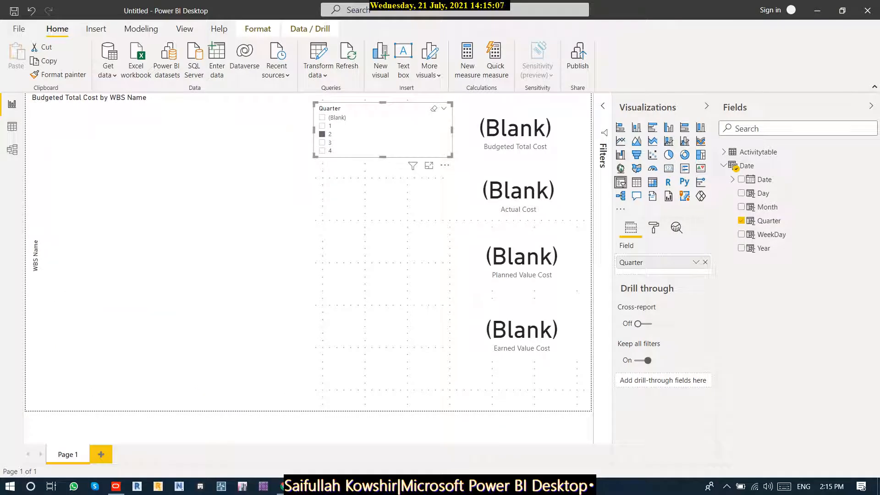
# - Filter the report by quarter 3, quarter 4 and quarter 2 in turn, and clear the quarter selection
pyautogui.click(322, 142)
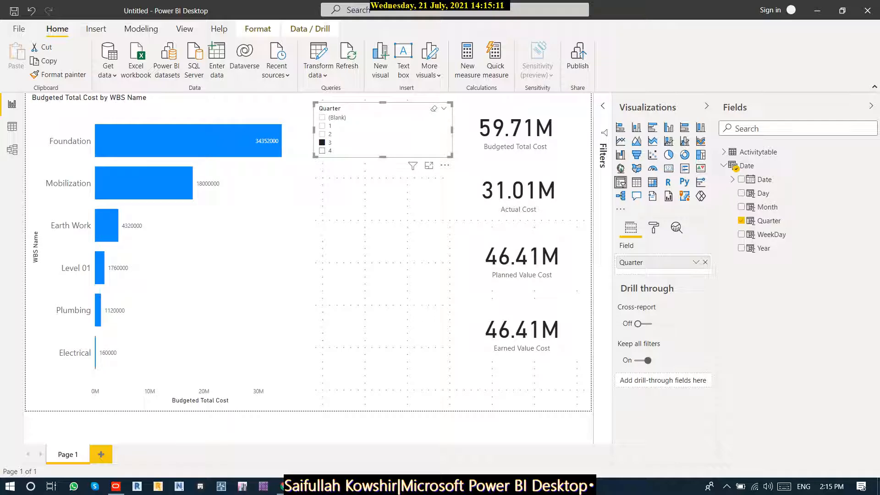
pyautogui.click(322, 151)
pyautogui.click(322, 143)
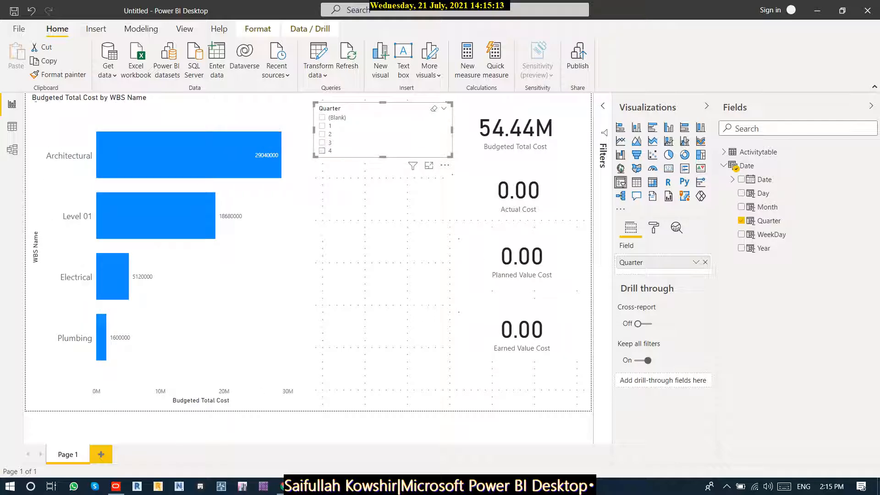
pyautogui.click(323, 134)
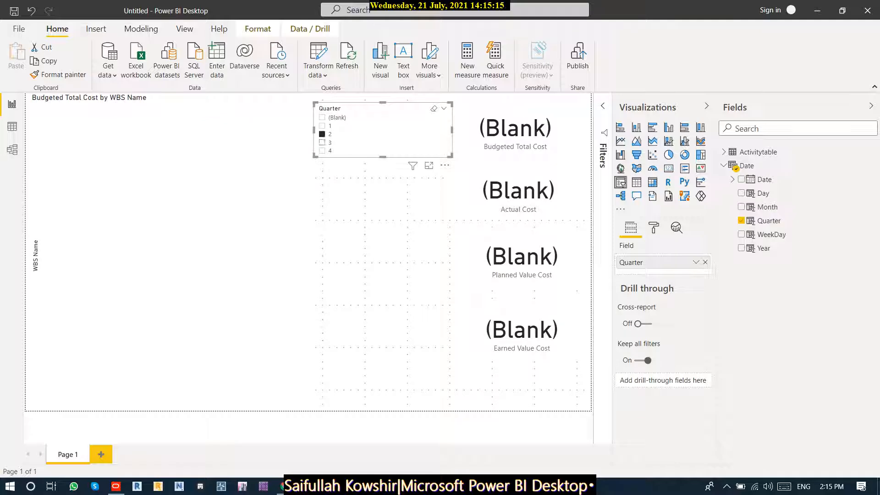
pyautogui.click(322, 134)
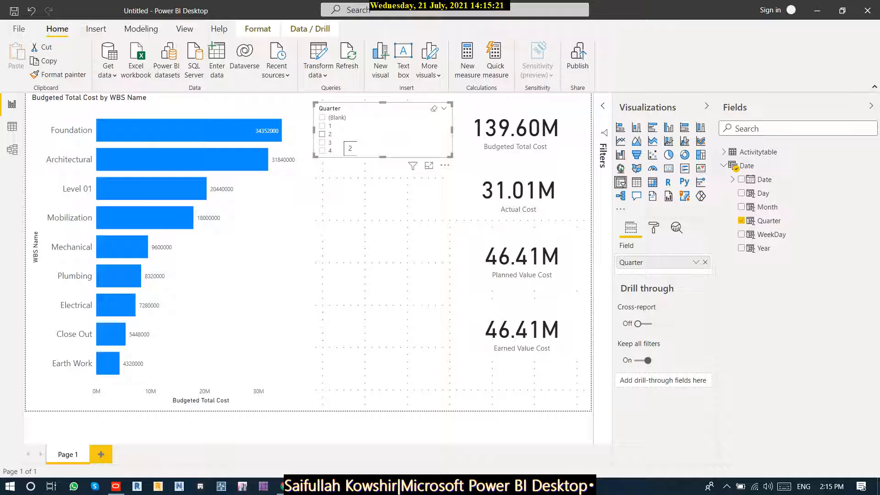
# - Filter the report by quarter 2, quarter 1 and the blank entry in turn, clearing each selection
pyautogui.click(322, 135)
pyautogui.click(322, 134)
pyautogui.click(322, 126)
pyautogui.click(322, 126)
pyautogui.click(322, 117)
pyautogui.click(322, 117)
# - Replace the slicer's Quarter field with the Month field from the Date table
pyautogui.click(741, 179)
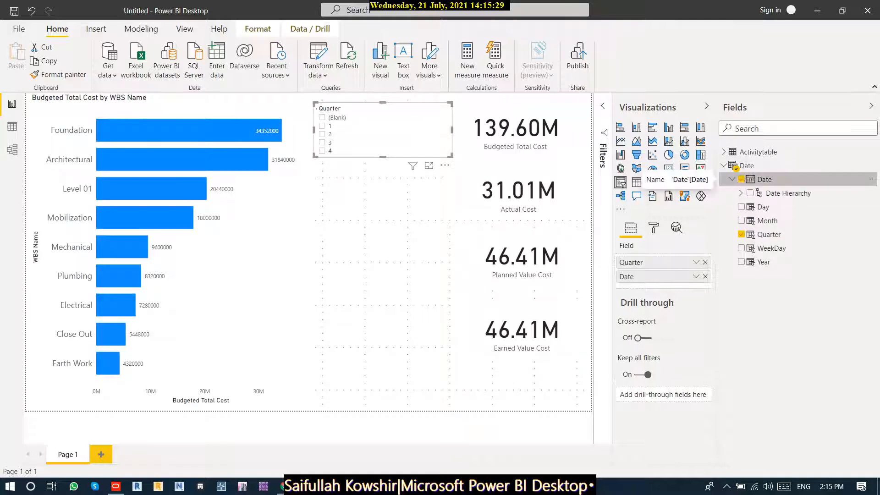
pyautogui.click(741, 235)
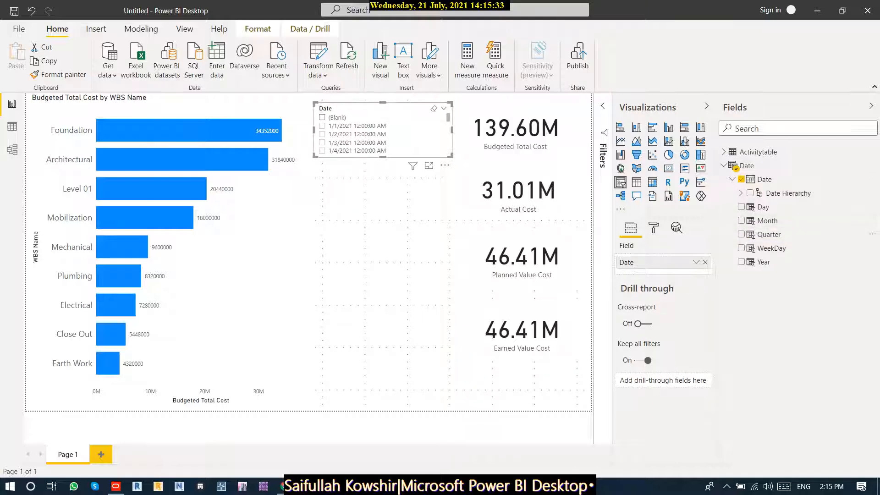
pyautogui.click(741, 179)
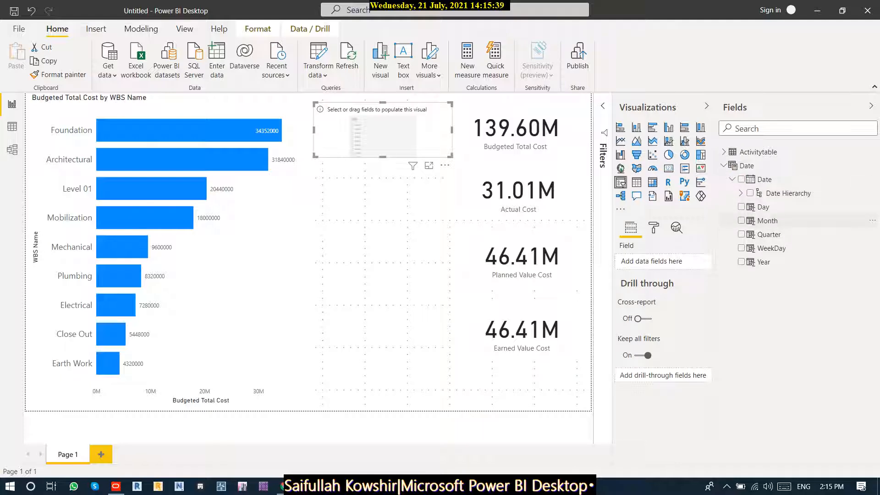
pyautogui.click(741, 220)
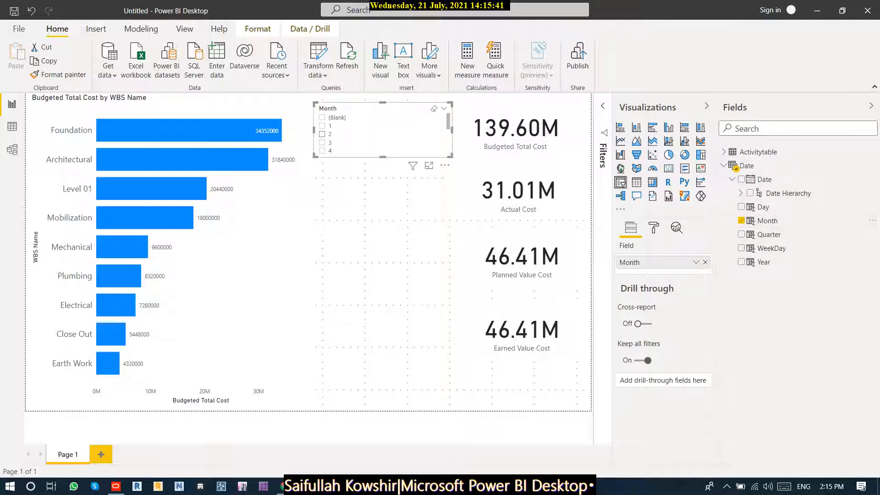
# - Filter the report by months 1, 3, 10, 11 and 12 in turn, and clear the month selection
pyautogui.click(321, 134)
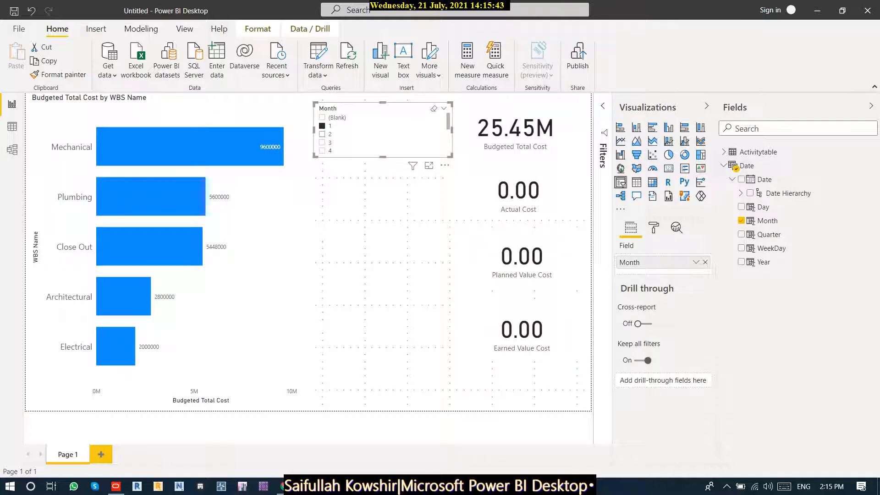
pyautogui.click(322, 143)
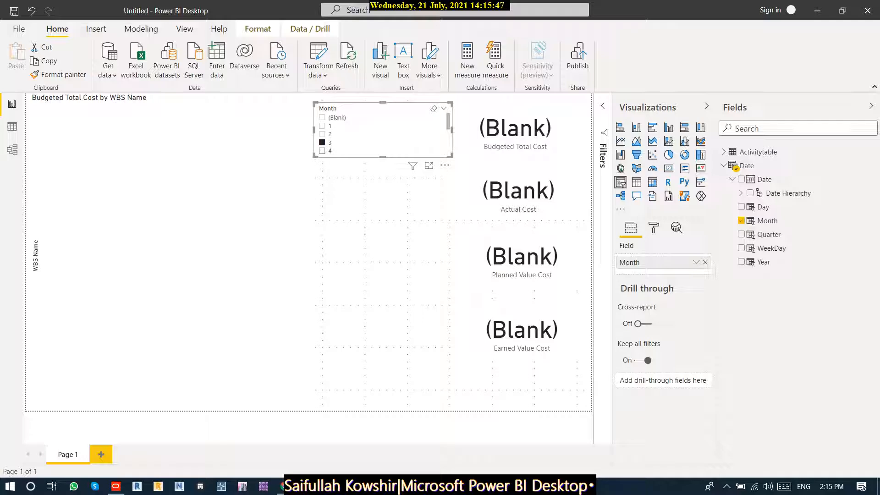
pyautogui.scroll(-3, 383, 133)
pyautogui.click(321, 136)
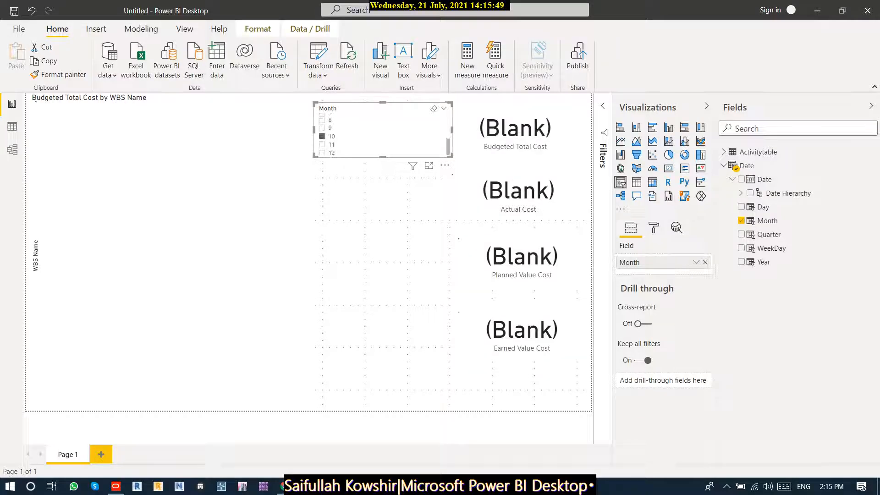
pyautogui.click(322, 144)
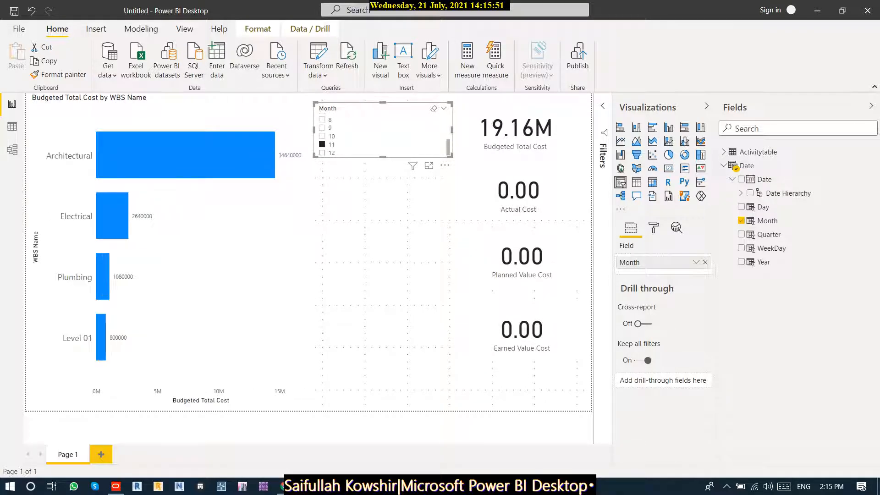
pyautogui.click(322, 152)
pyautogui.scroll(1, 321, 152)
pyautogui.scroll(4, 348, 133)
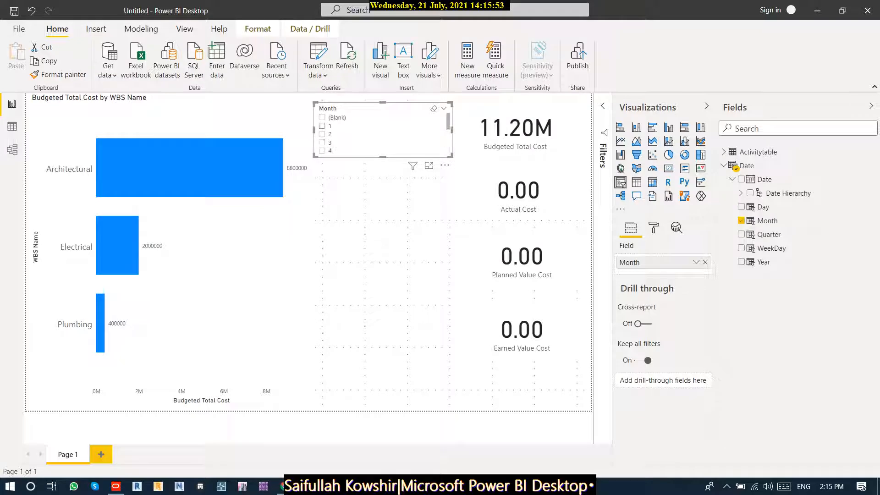
pyautogui.scroll(-4, 348, 132)
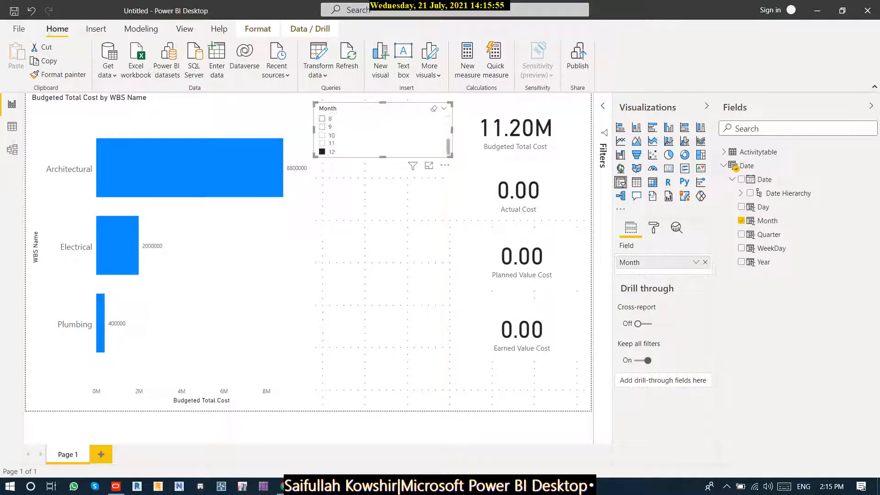
pyautogui.click(322, 151)
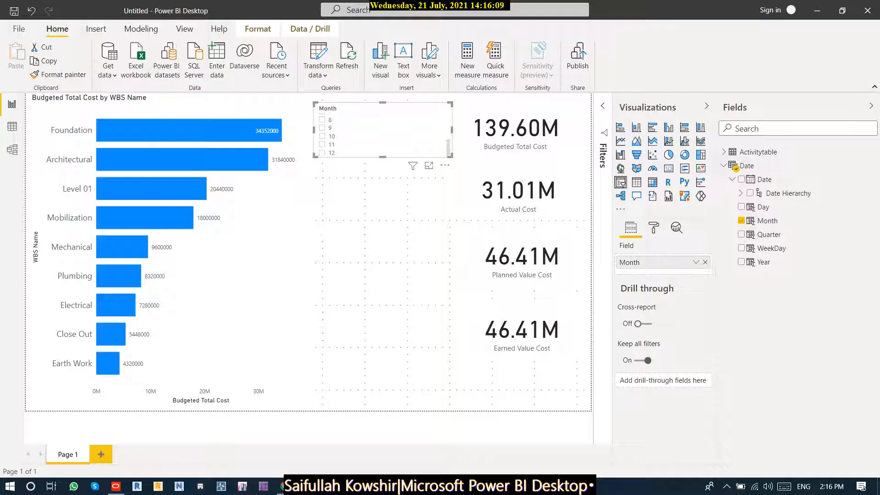
# - Compare the report for months 2 and 3 by alternating the slicer selection, check the blank entry, and clear the filter
pyautogui.scroll(2, 322, 145)
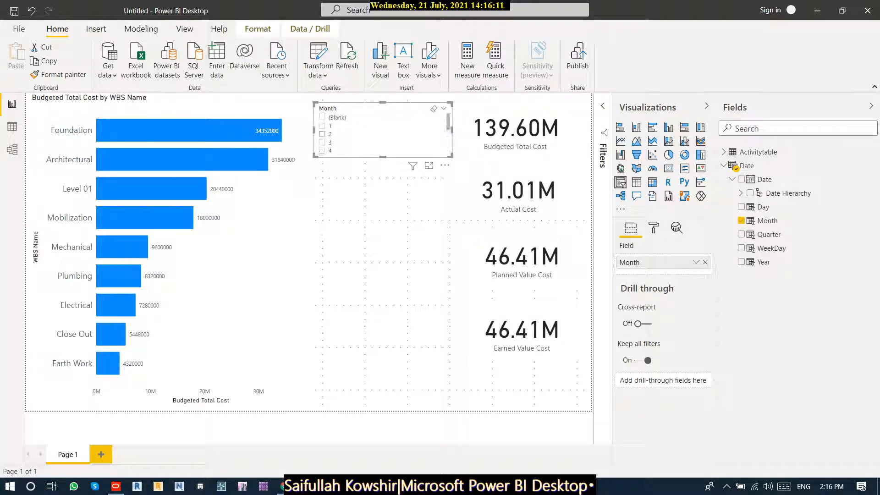
pyautogui.click(323, 134)
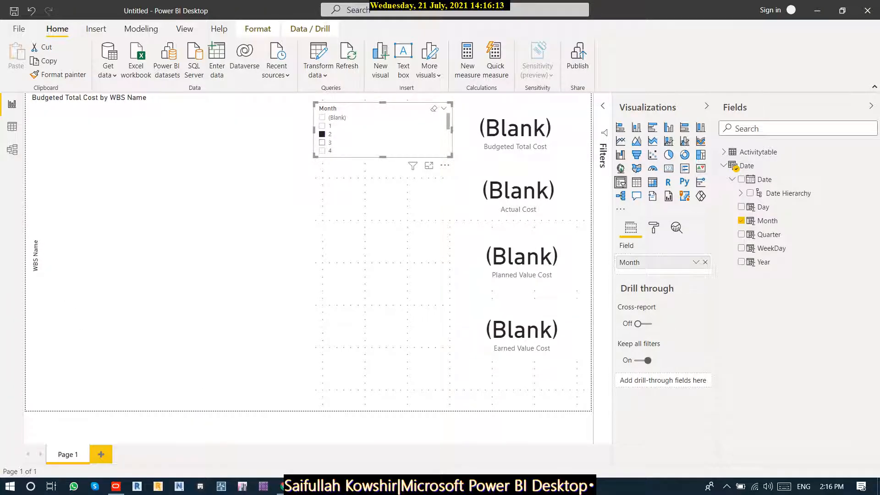
pyautogui.click(322, 143)
pyautogui.click(322, 134)
pyautogui.click(323, 143)
pyautogui.click(322, 135)
pyautogui.click(322, 143)
pyautogui.click(322, 134)
pyautogui.click(322, 142)
pyautogui.click(322, 118)
pyautogui.click(322, 118)
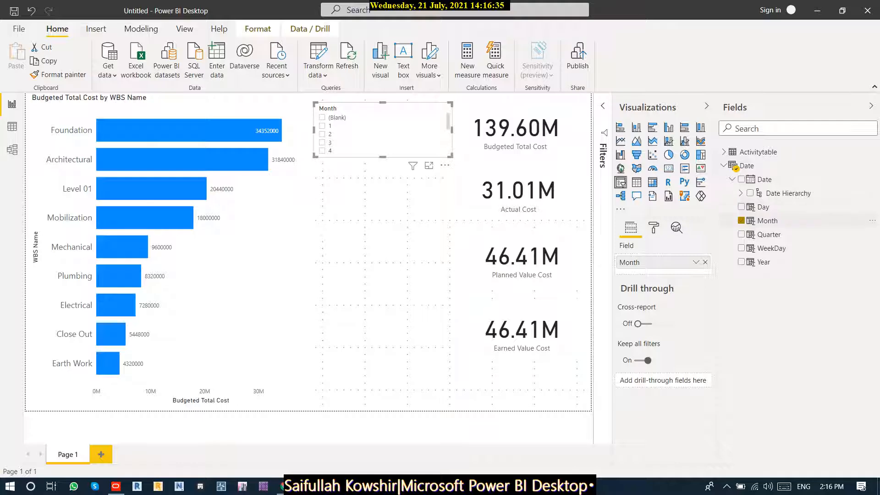
# - Replace the slicer's Month field with the Date Hierarchy and expand the hierarchy's Year, Quarter, Month and Day levels in the Date table
pyautogui.click(741, 220)
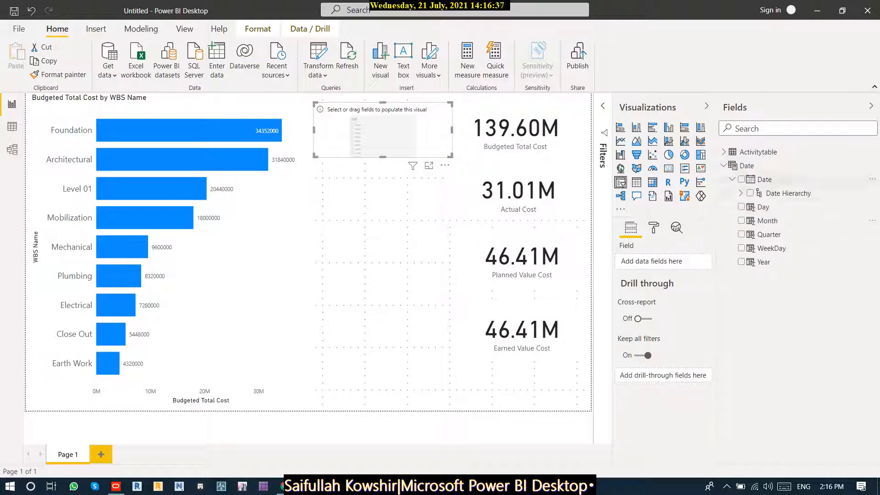
pyautogui.click(740, 179)
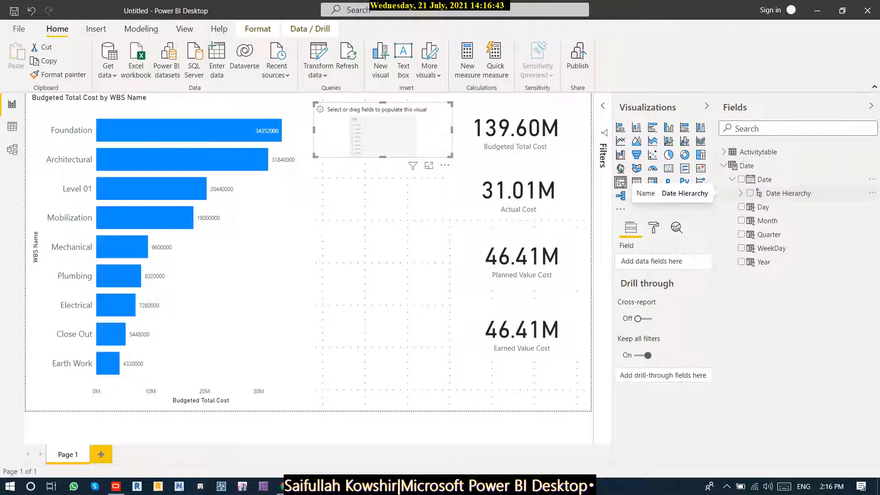
pyautogui.click(872, 193)
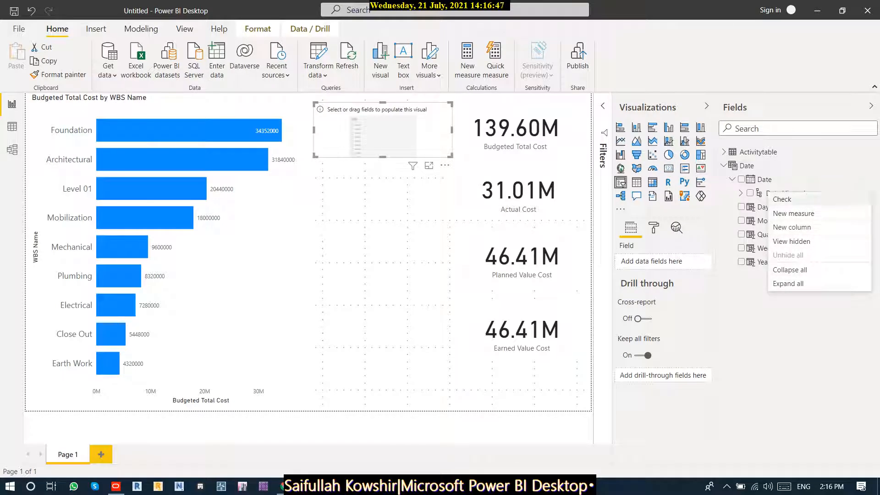
pyautogui.click(797, 199)
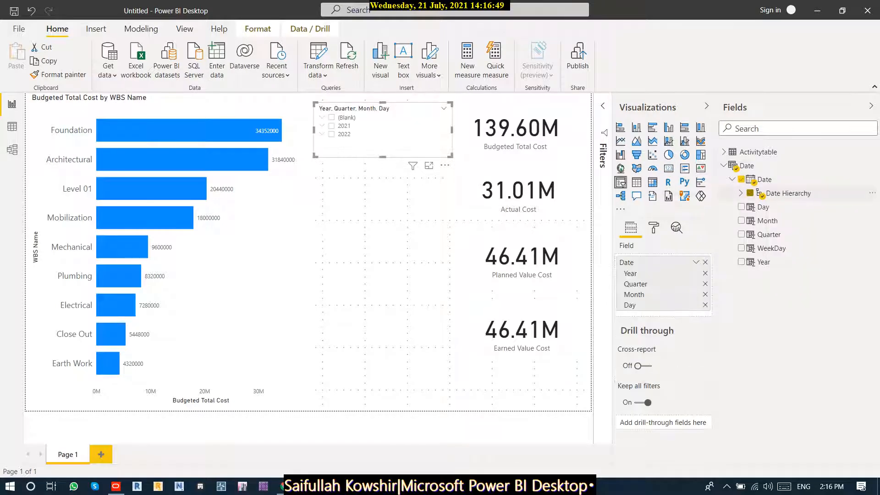
pyautogui.rightClick(753, 193)
pyautogui.click(775, 198)
pyautogui.click(740, 193)
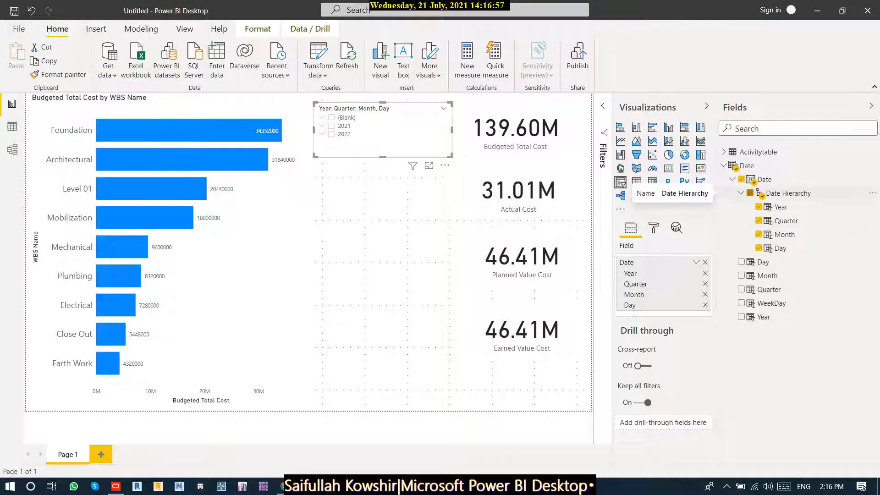
# - Remove the Date Hierarchy from the slicer and add it back with all its levels
pyautogui.click(749, 193)
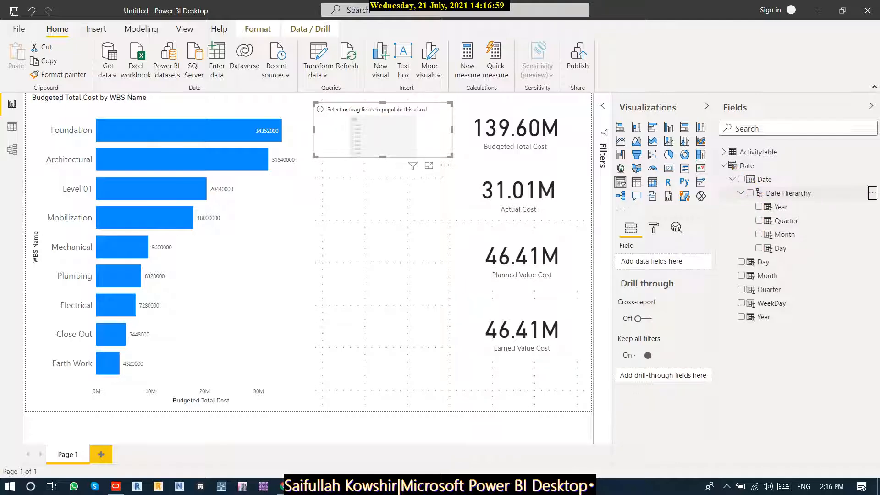
pyautogui.click(872, 193)
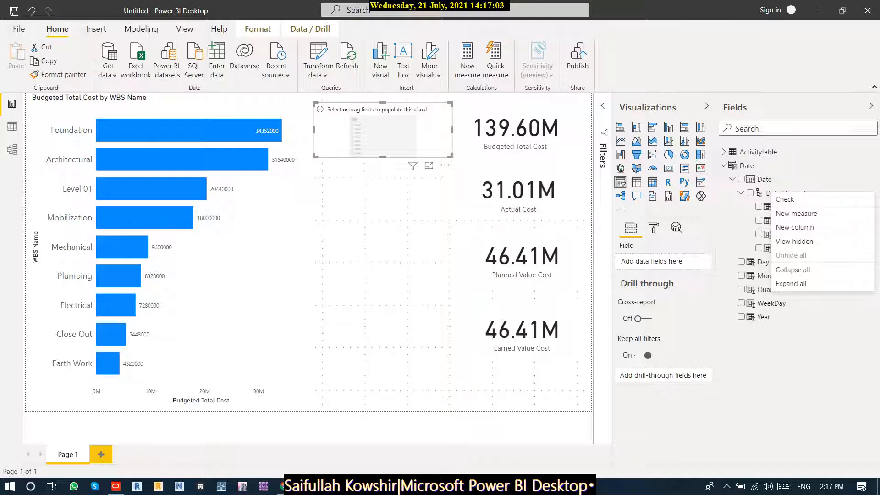
pyautogui.click(785, 199)
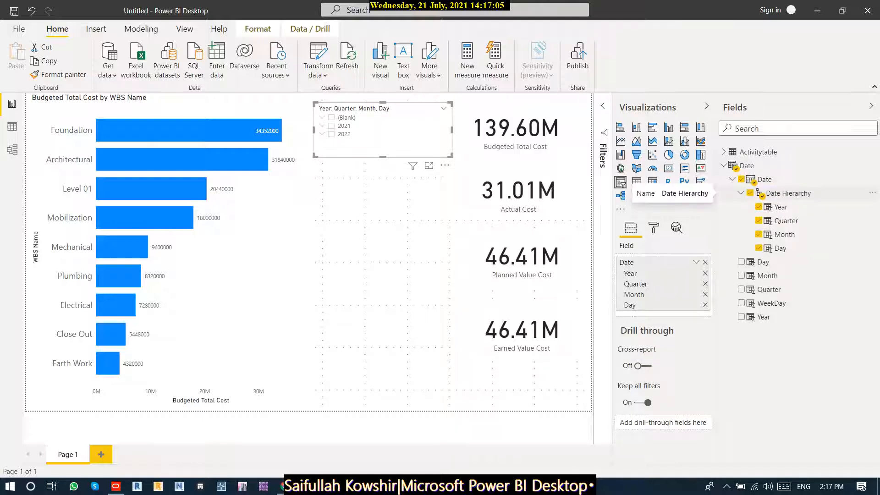
pyautogui.click(740, 193)
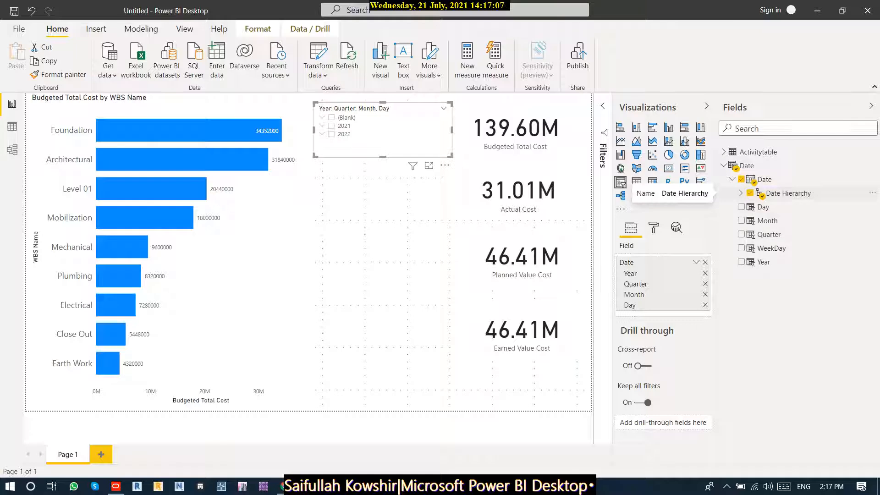
pyautogui.click(741, 193)
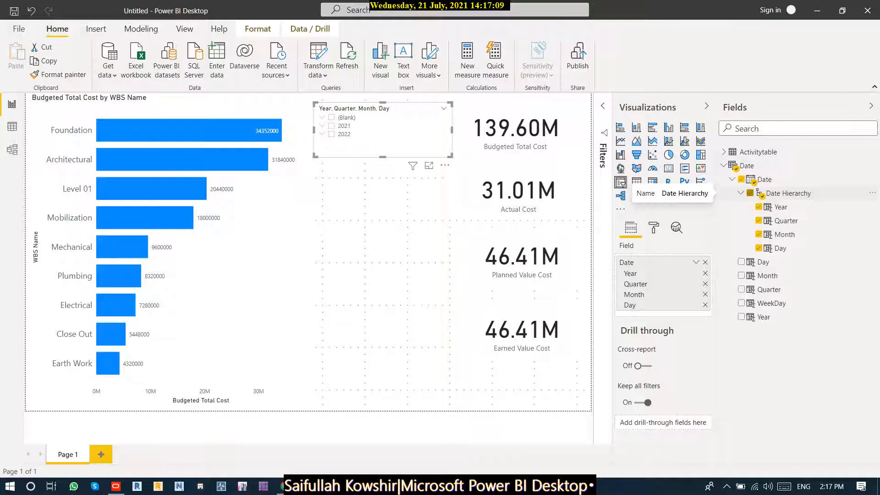
pyautogui.rightClick(772, 194)
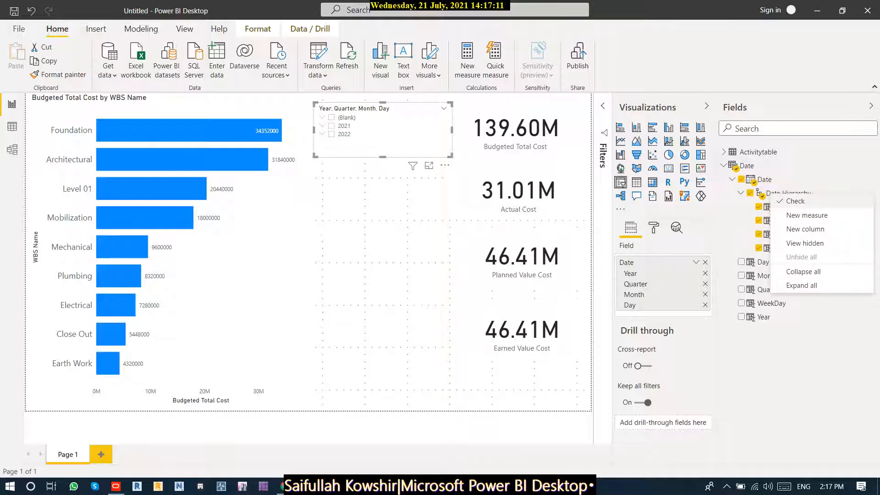
pyautogui.click(768, 207)
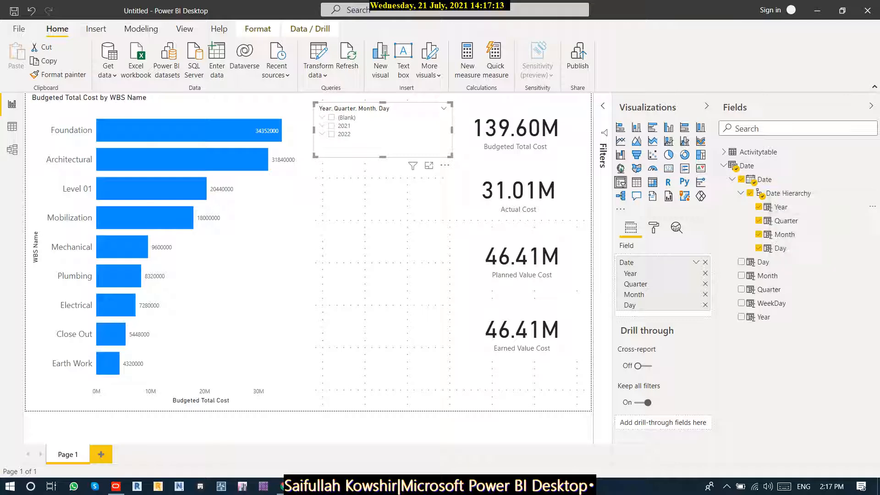
# - Add the Date table's calculated Day column to the slicer, remove the Date Hierarchy from it, and collapse the hierarchy
pyautogui.click(741, 262)
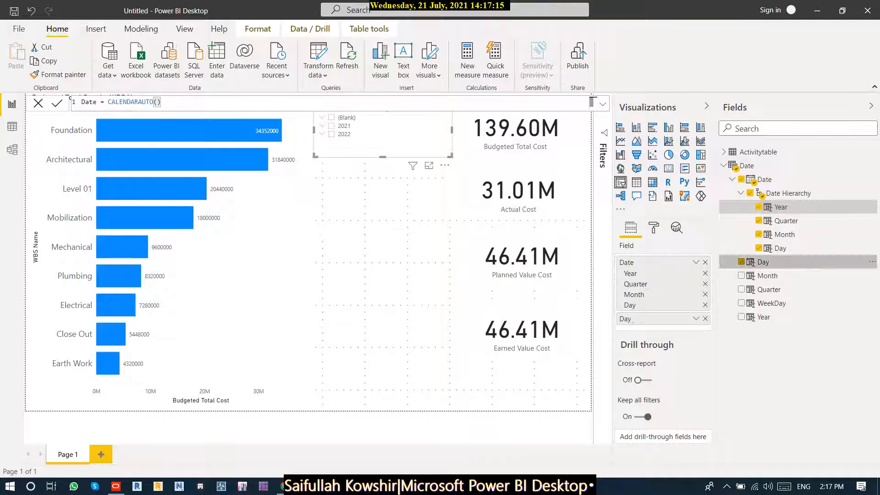
pyautogui.click(705, 262)
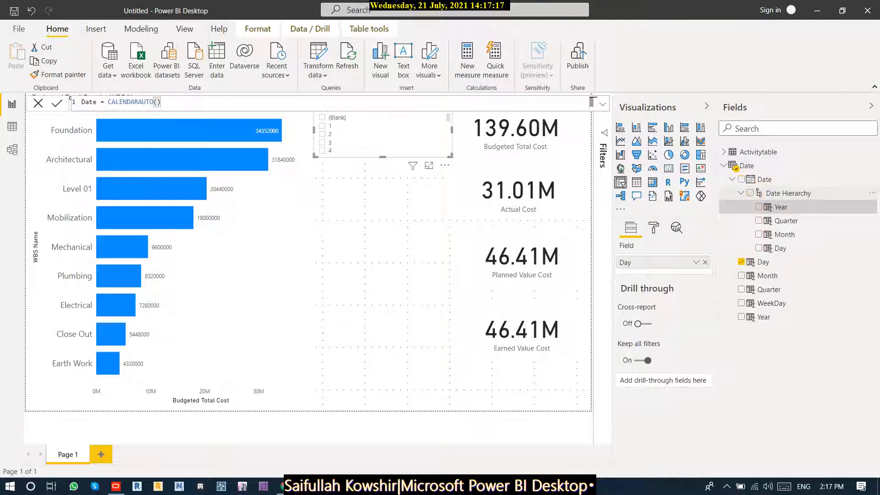
pyautogui.click(740, 193)
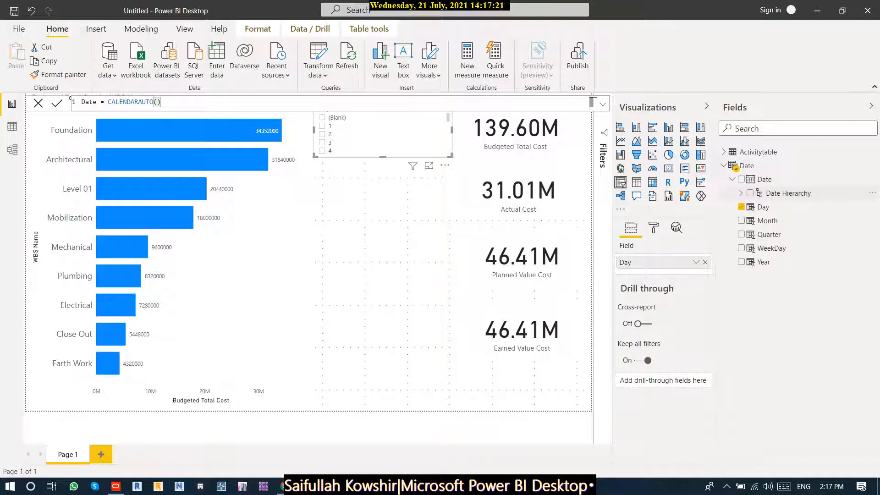
pyautogui.rightClick(758, 192)
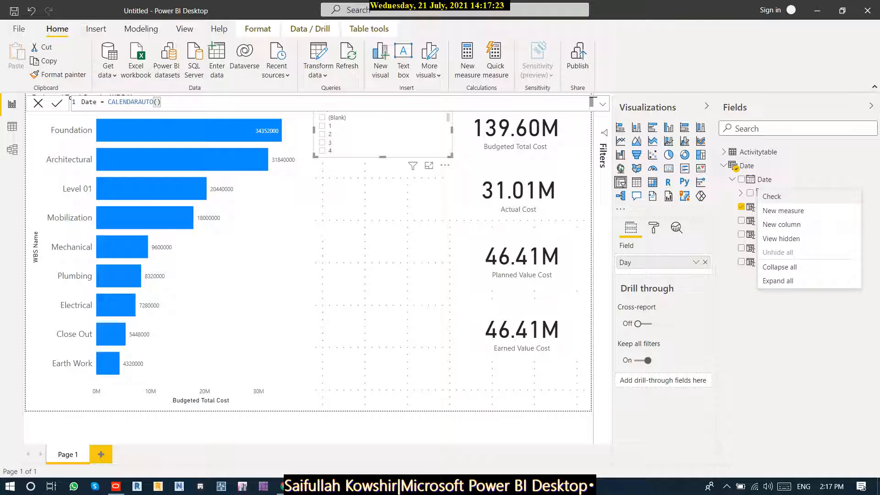
pyautogui.click(742, 222)
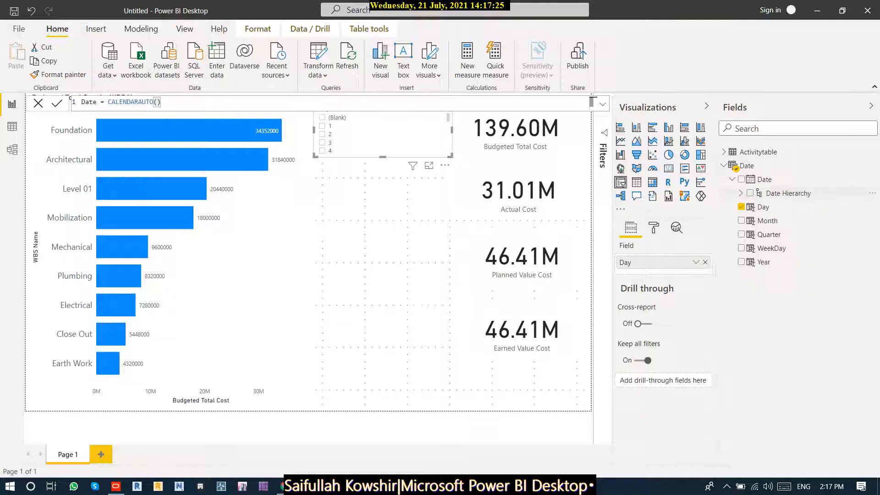
# - Remove the Day field from the slicer, collapse the Date hierarchy, list Activitytable's fields and deselect the slicer
pyautogui.click(741, 206)
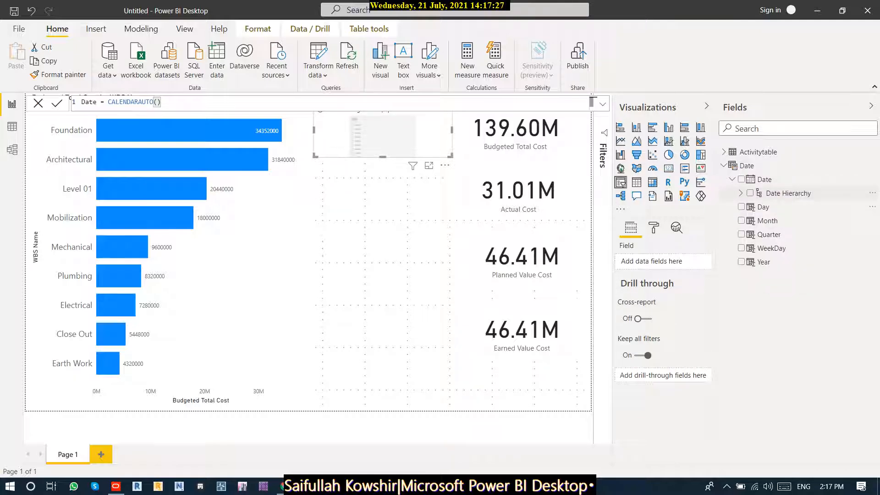
pyautogui.click(731, 179)
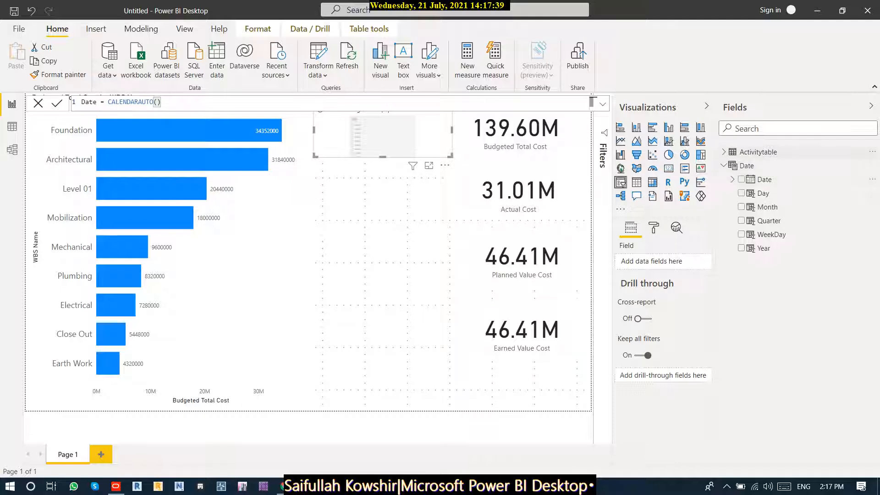
pyautogui.click(774, 154)
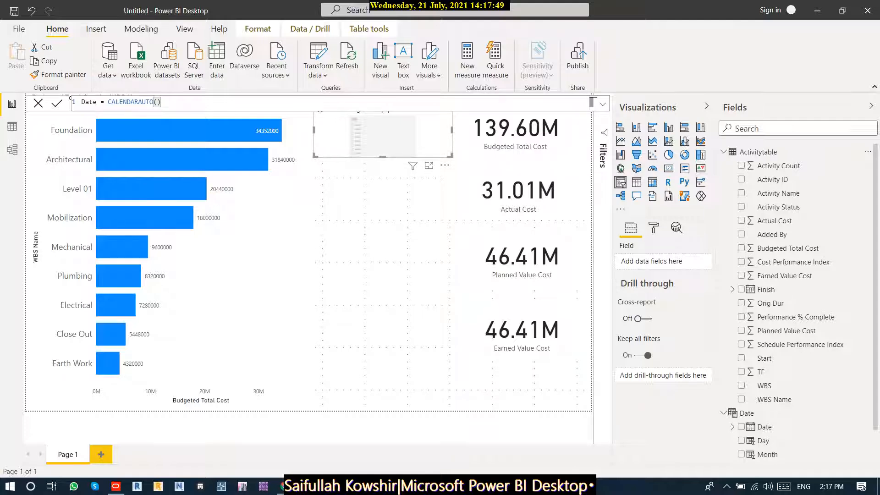
pyautogui.click(384, 220)
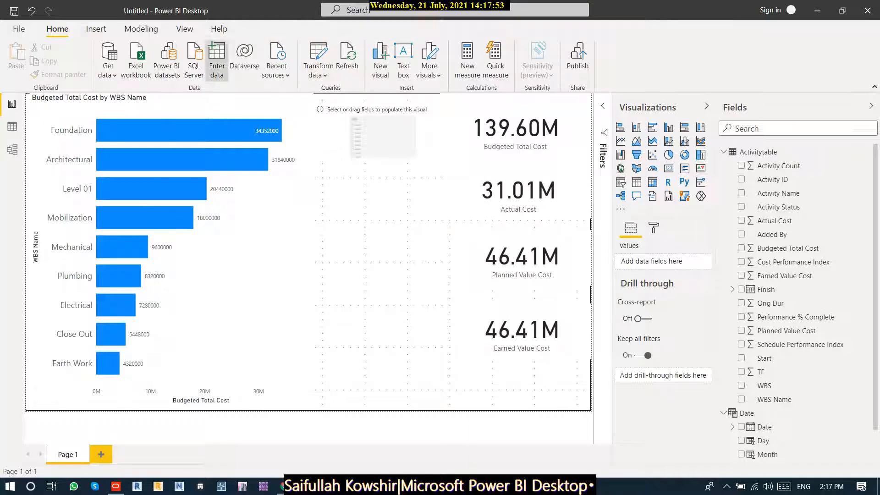
# - Create an empty manually entered table named Keymeasures and load it into the model
pyautogui.click(217, 61)
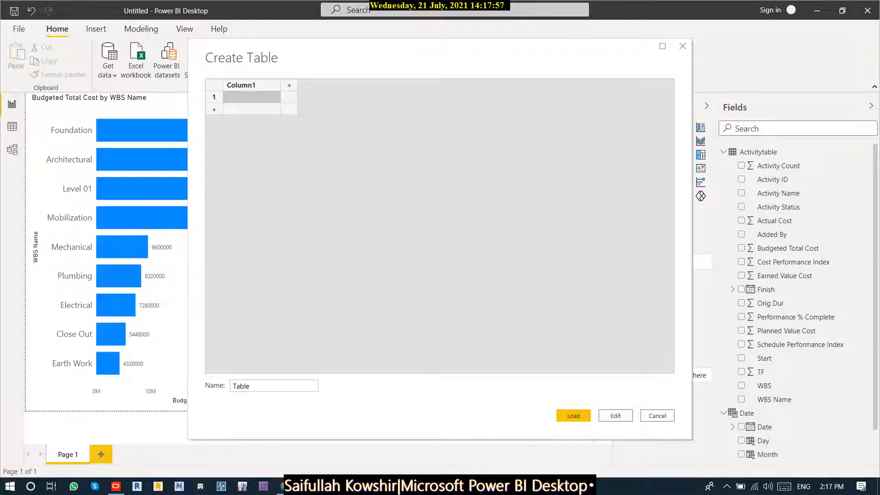
pyautogui.doubleClick(241, 386)
pyautogui.write('K')
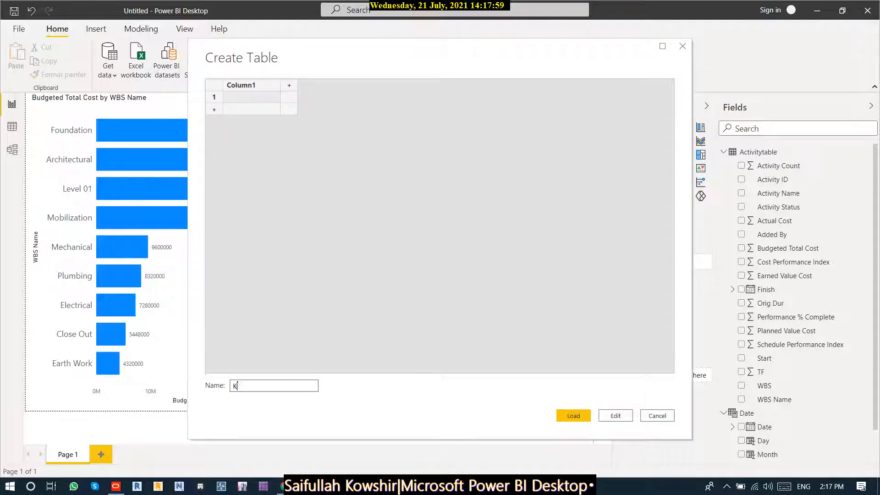
pyautogui.write('eymeasures')
pyautogui.click(574, 415)
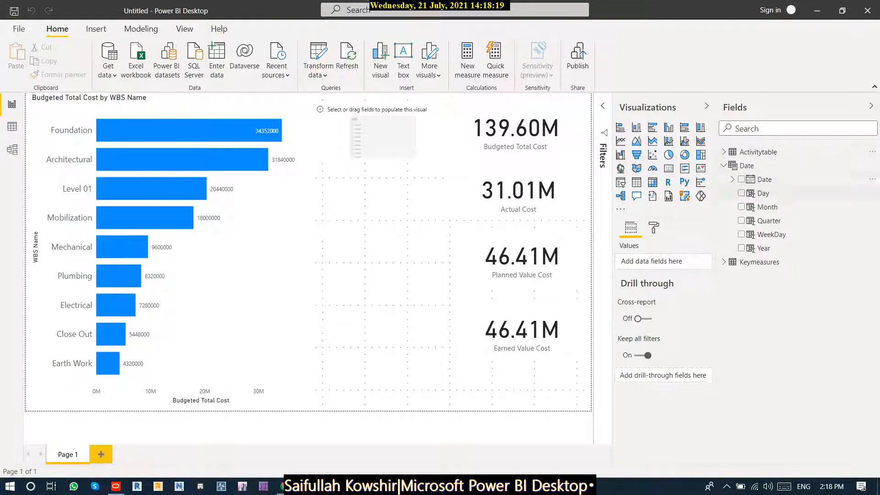
# - Add a measure to Keymeasures with the formula Total Budgeted Cost = sum(Activitytable[Budgeted Total Cost])
pyautogui.click(723, 166)
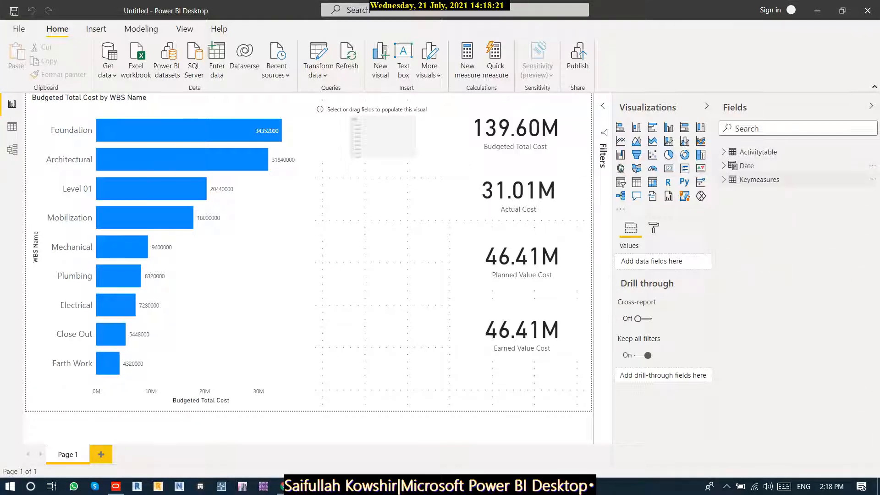
pyautogui.click(724, 179)
pyautogui.rightClick(773, 181)
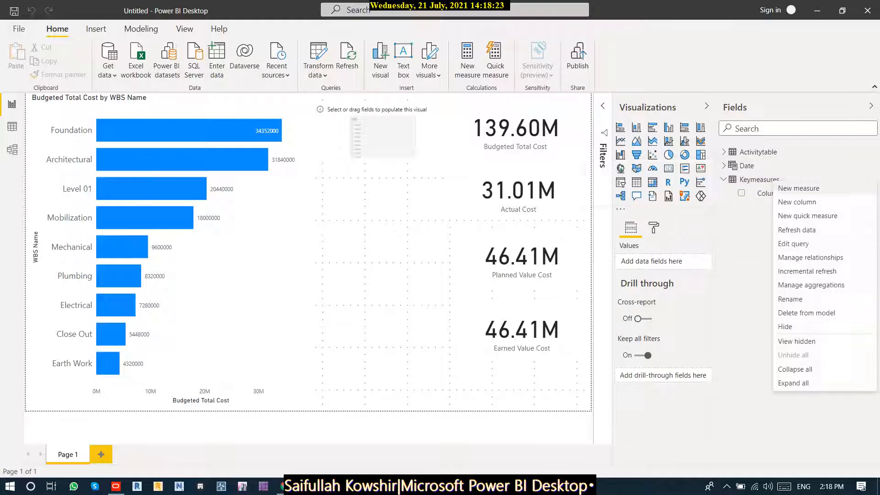
pyautogui.click(798, 189)
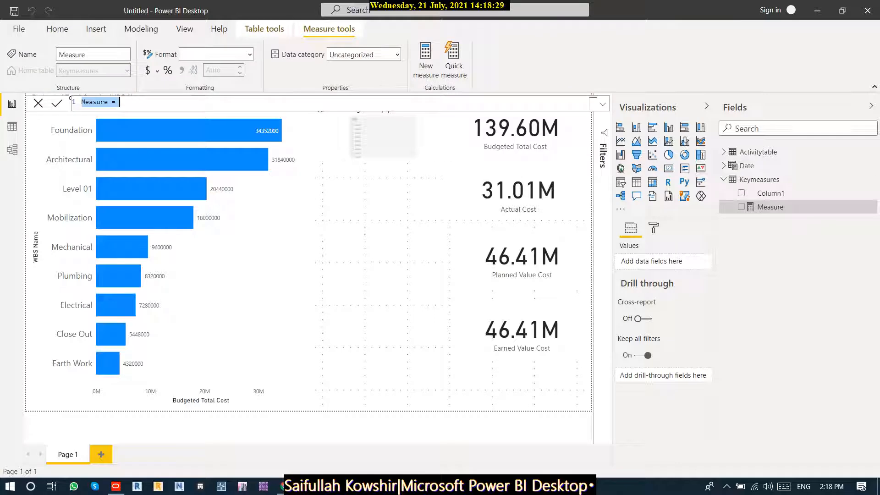
pyautogui.write('To')
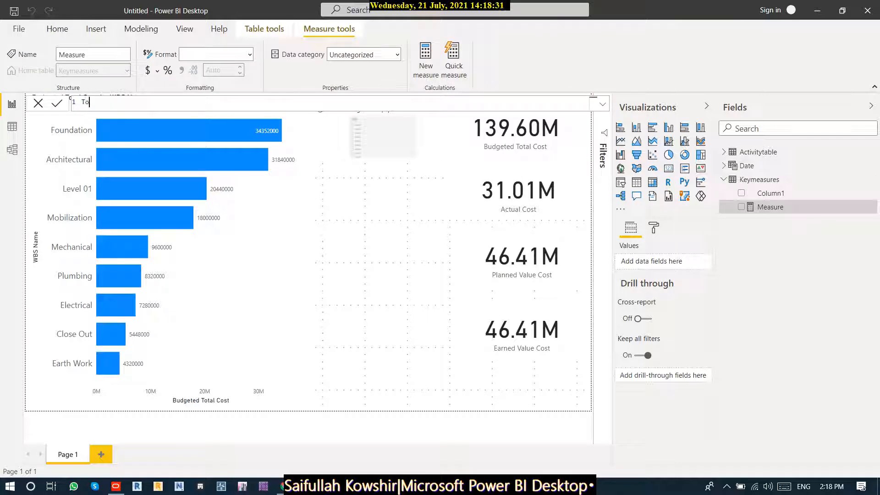
pyautogui.write('tal Budgeted Cost=')
pyautogui.write('sum')
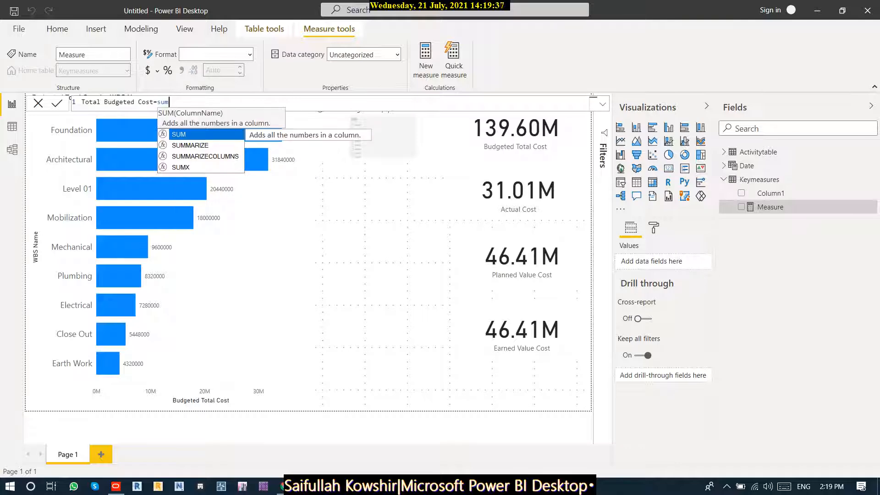
pyautogui.write('(')
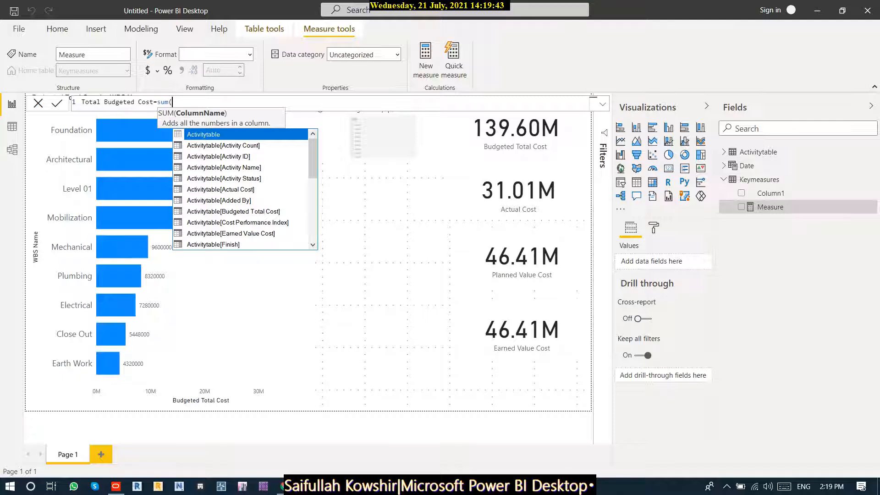
pyautogui.click(233, 211)
pyautogui.press('Tab')
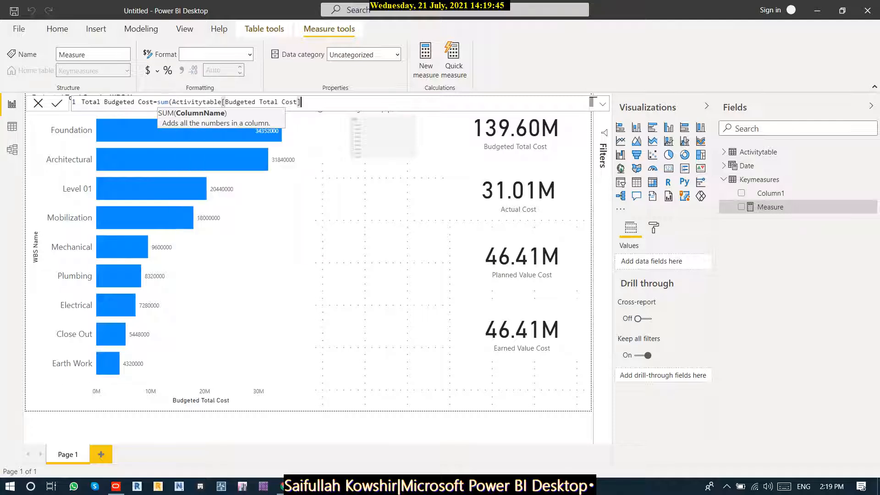
pyautogui.write(')')
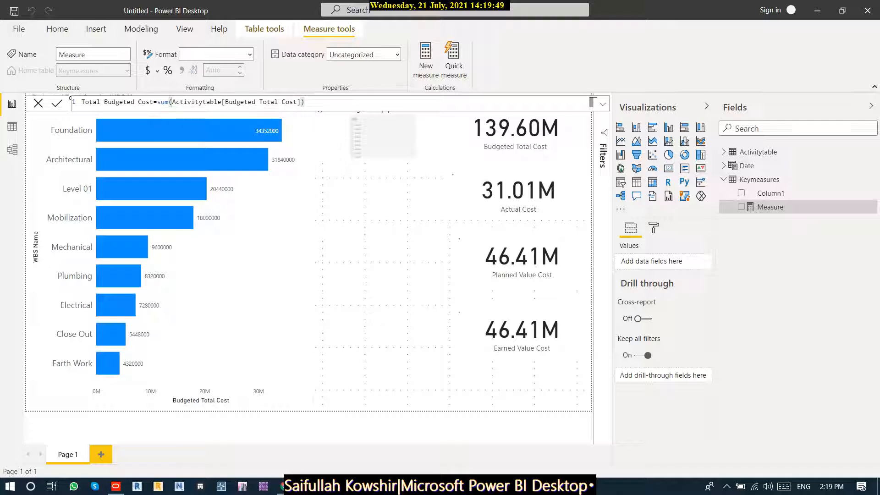
pyautogui.press('Return')
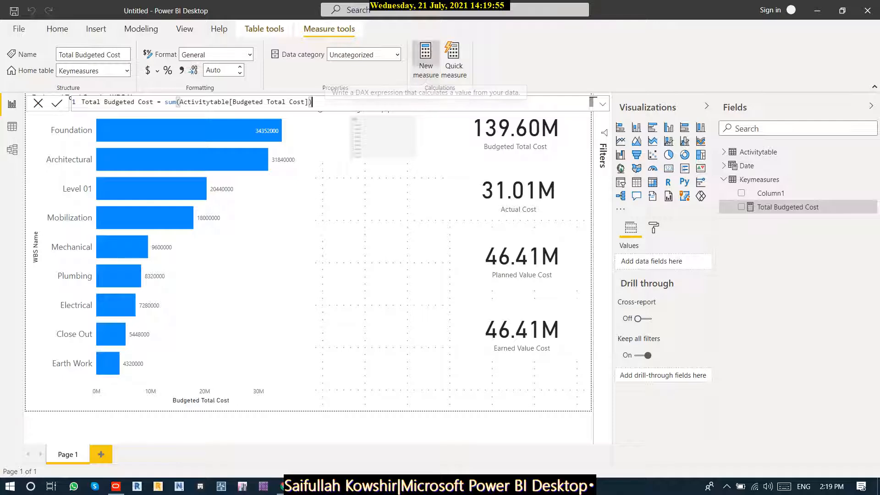
# - Add another measure to Keymeasures with the formula EV = sum(Activitytable[Earned Value Cost])
pyautogui.click(426, 60)
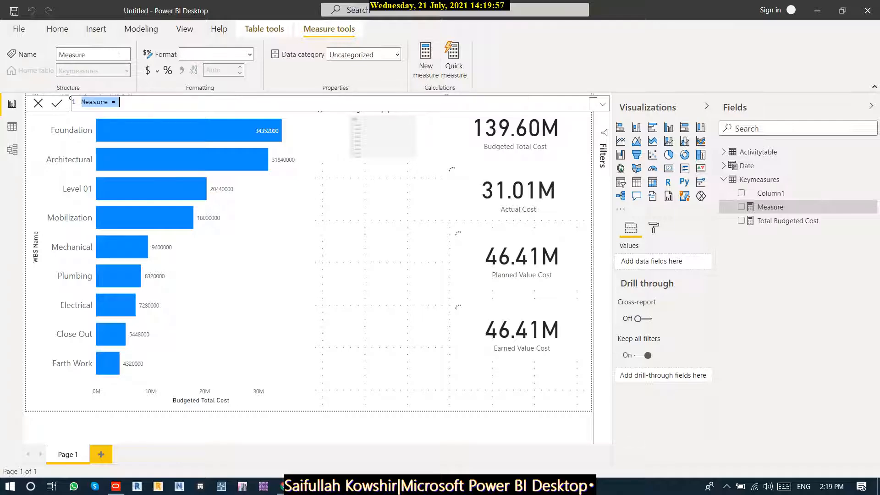
pyautogui.write('E')
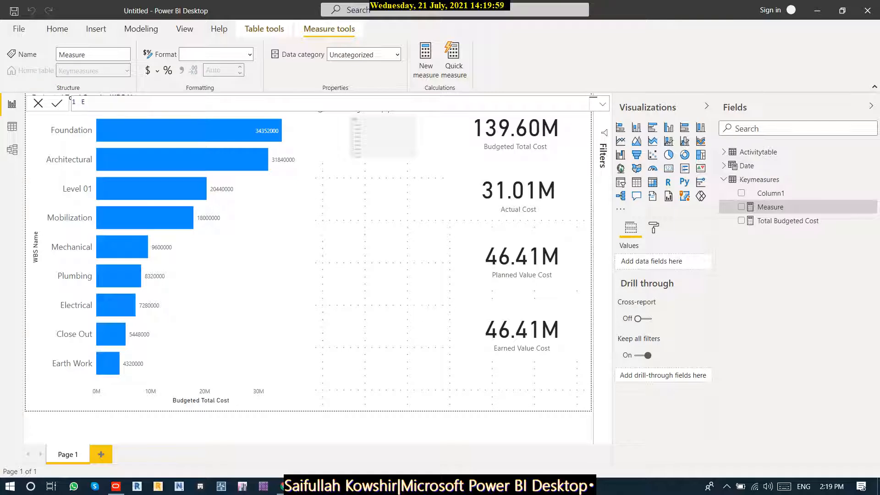
pyautogui.write('V=')
pyautogui.write('(s')
pyautogui.press('BackSpace')
pyautogui.press('BackSpace')
pyautogui.write('s')
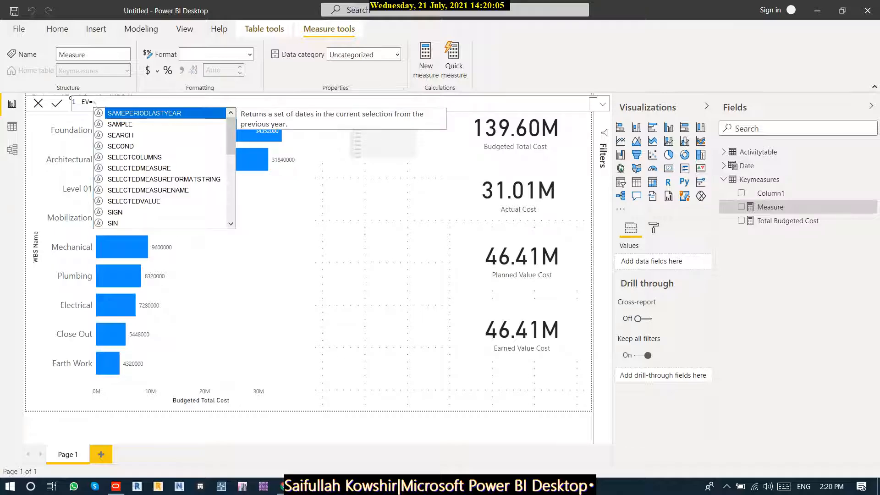
pyautogui.write('um')
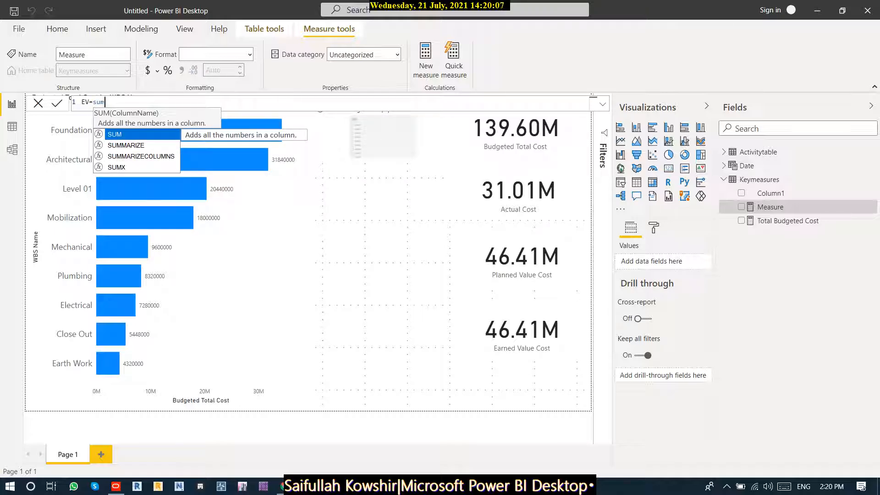
pyautogui.write('(E')
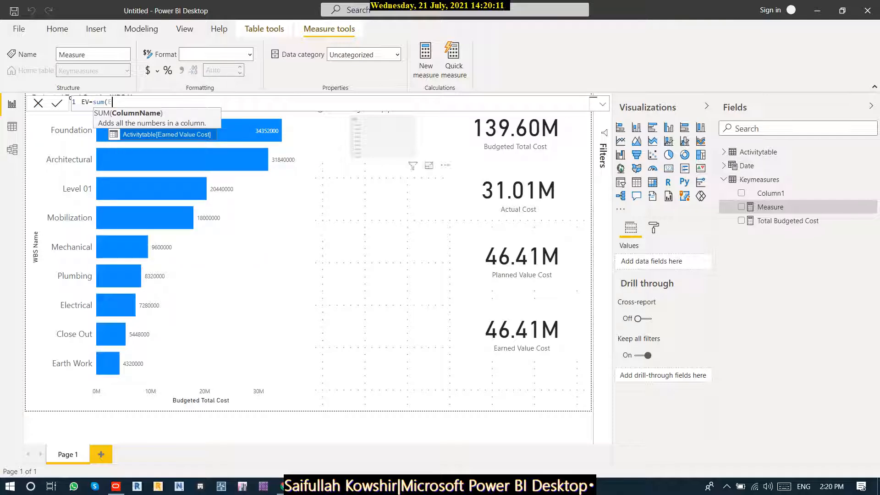
pyautogui.press('Tab')
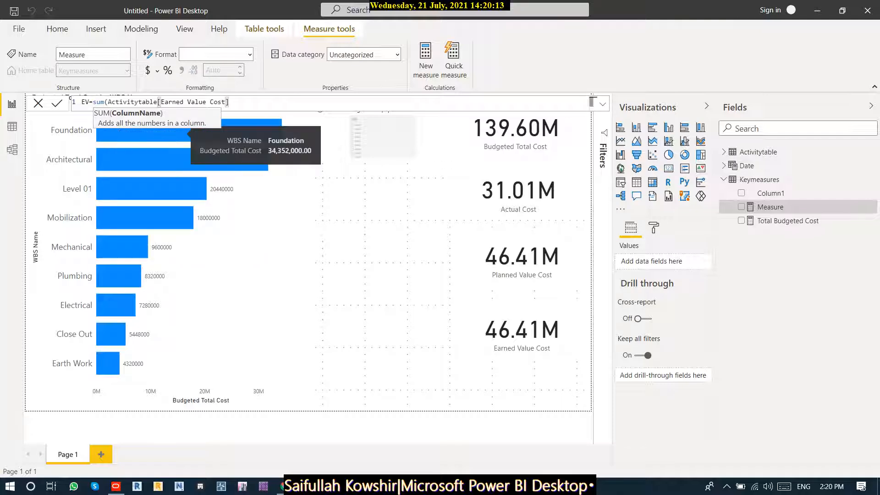
pyautogui.write(')')
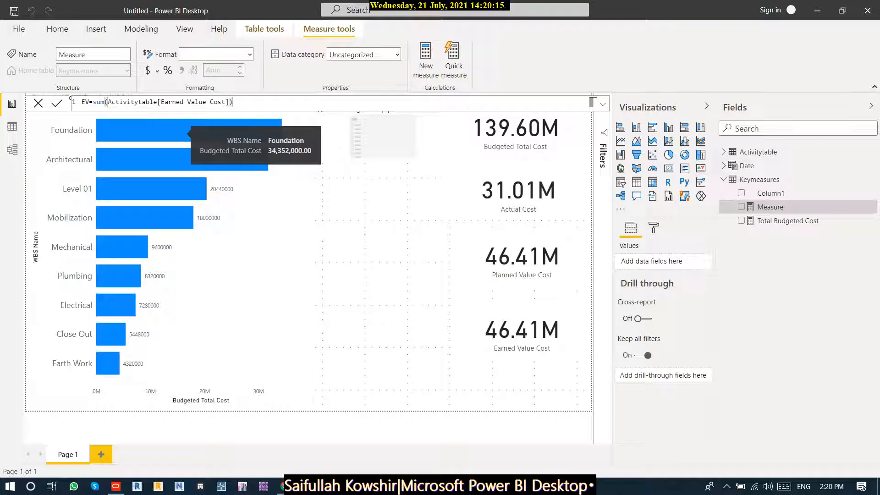
pyautogui.press('Return')
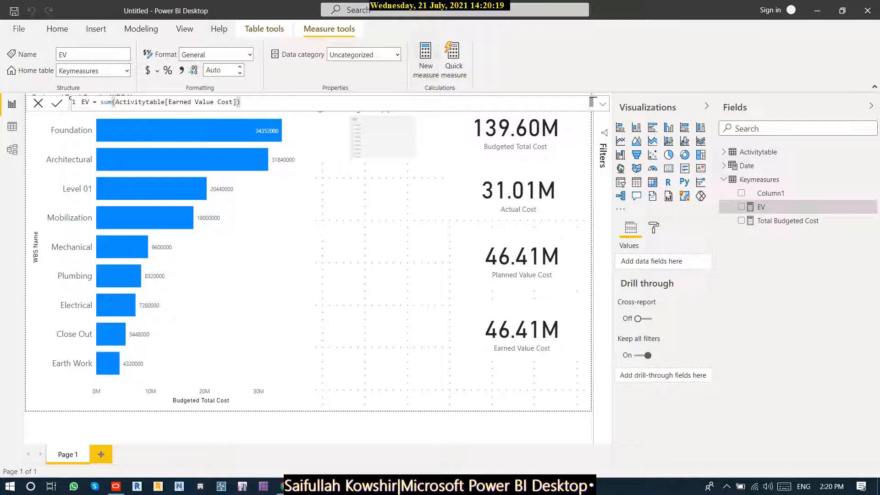
# - Create the planned value measure in Keymeasures with the formula PLV = Sum(Activitytable[Planned Value Cost])
pyautogui.click(425, 60)
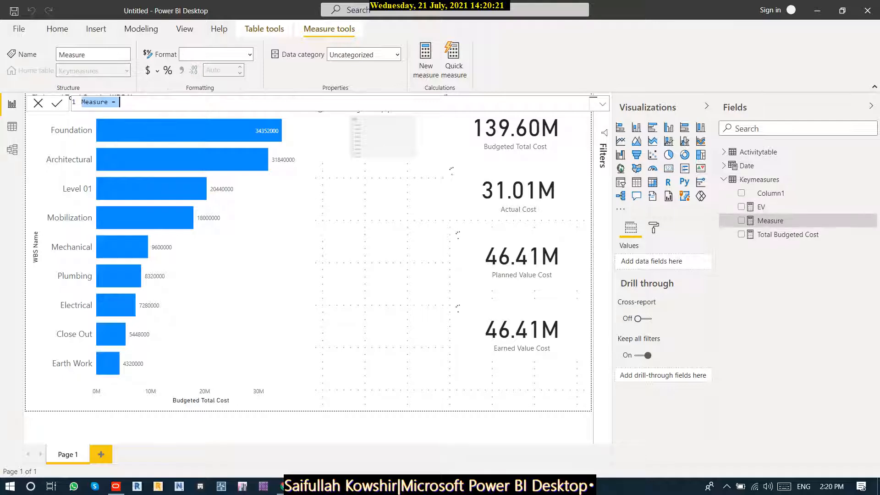
pyautogui.write('PL')
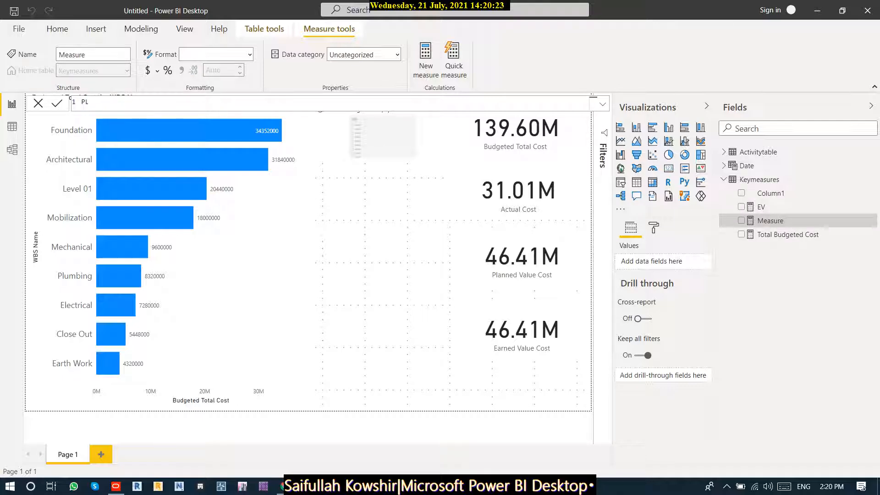
pyautogui.write('V=Sum')
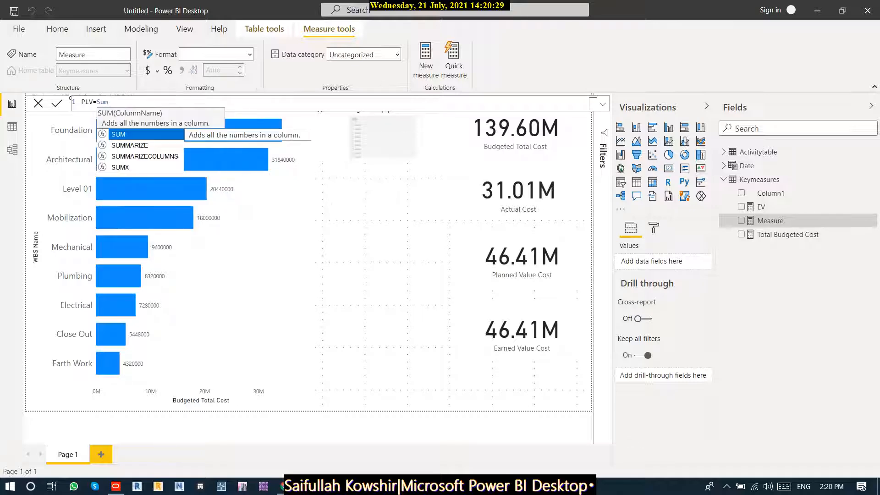
pyautogui.write('(Pla')
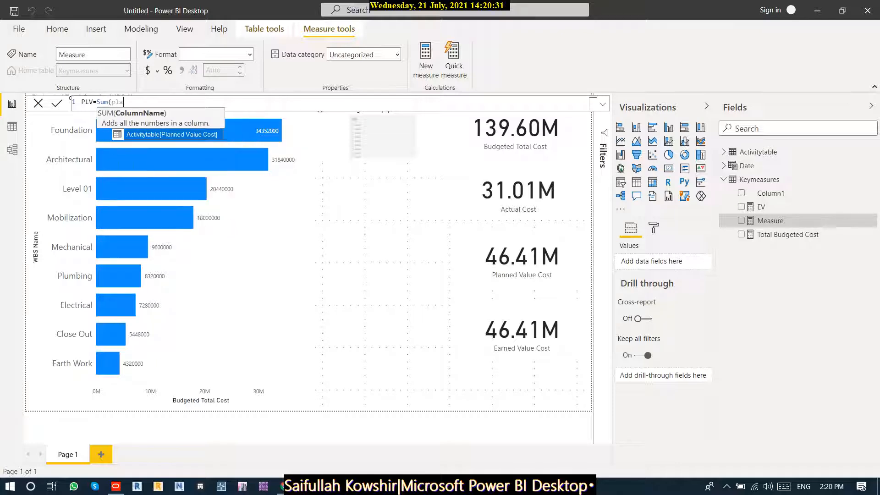
pyautogui.press('Tab')
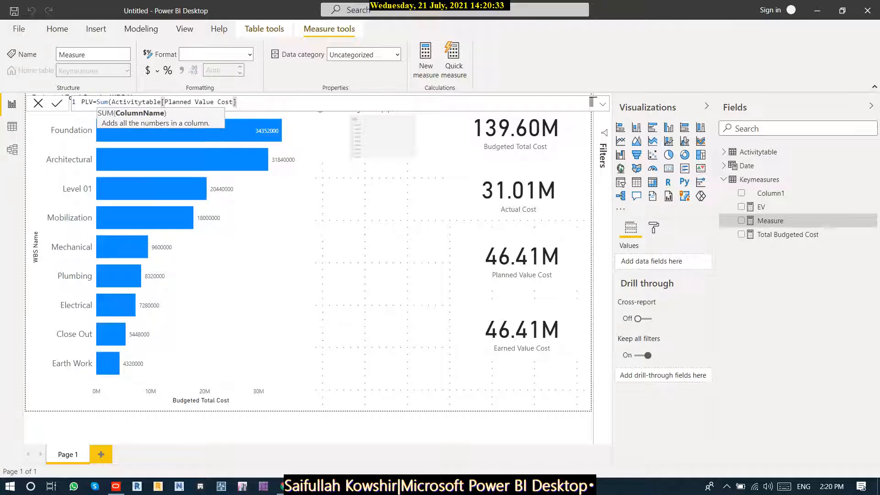
pyautogui.write(')')
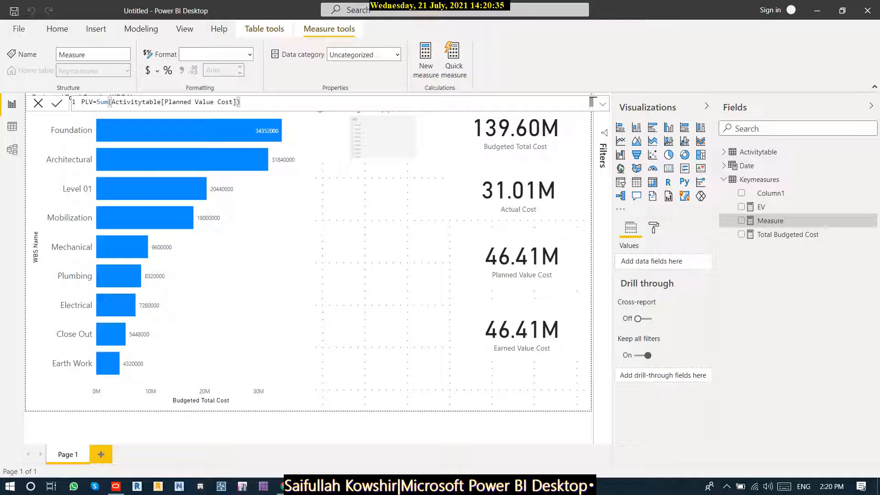
pyautogui.press('Return')
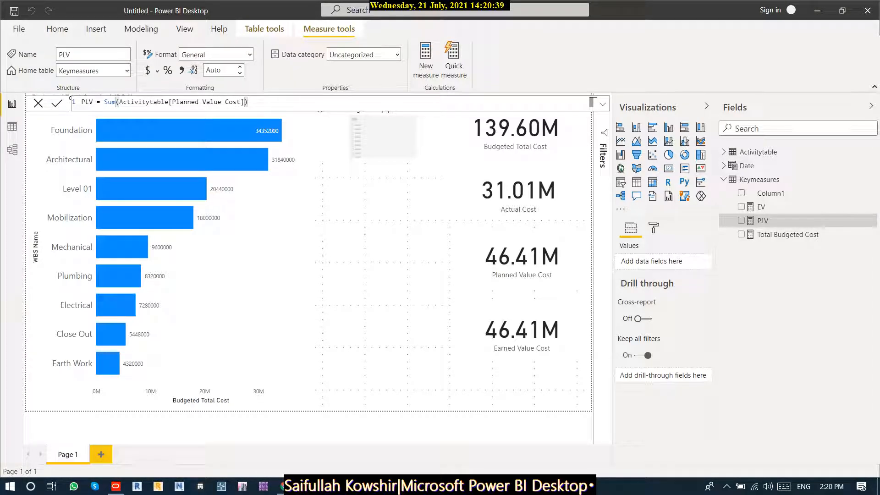
pyautogui.hotkey('ctrl', 'a')
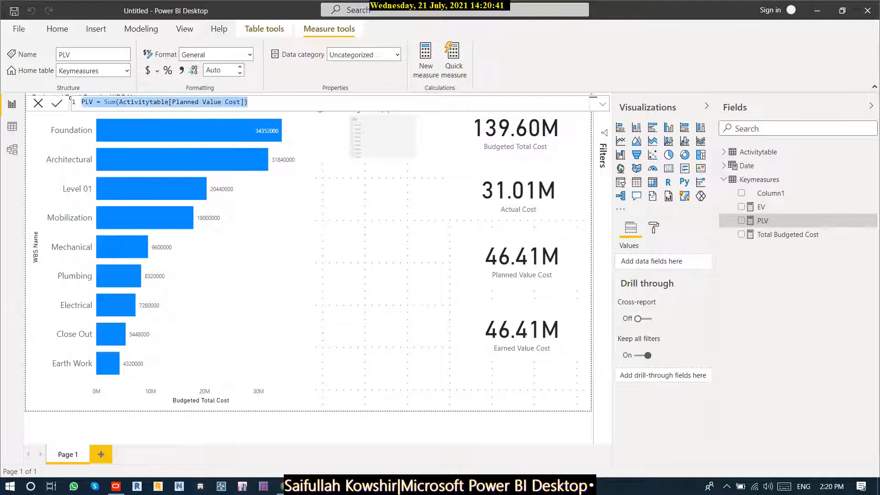
pyautogui.write('CPI')
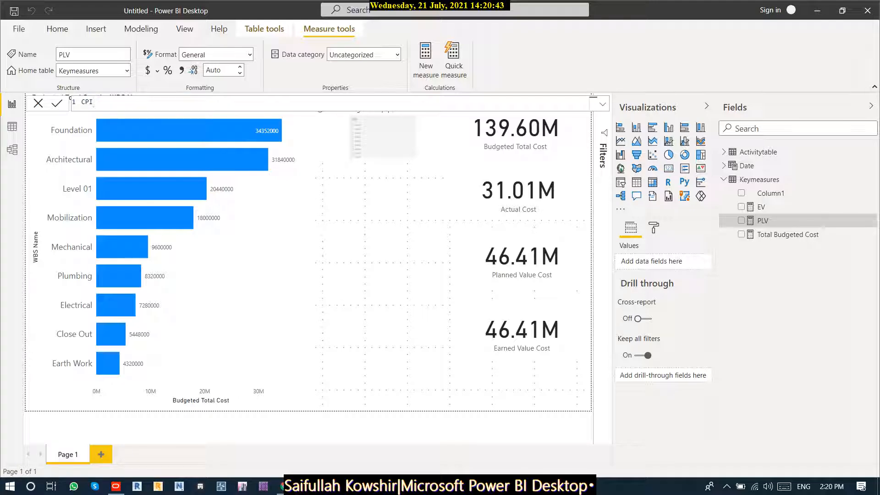
pyautogui.write('=')
pyautogui.press('BackSpace')
pyautogui.press('BackSpace')
pyautogui.press('BackSpace')
pyautogui.press('BackSpace')
pyautogui.write('SPI=')
pyautogui.write('Devide')
pyautogui.press('BackSpace')
pyautogui.press('BackSpace')
pyautogui.press('BackSpace')
pyautogui.press('BackSpace')
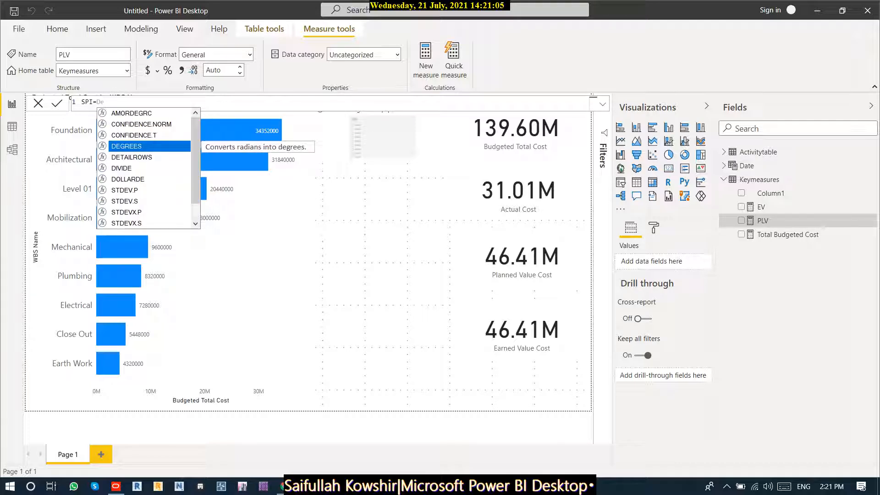
pyautogui.press('Down')
pyautogui.press('Down')
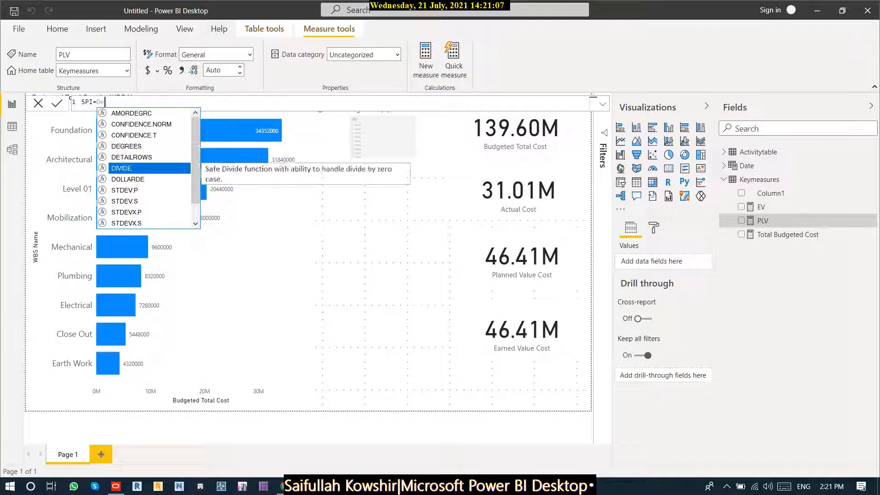
pyautogui.press('Tab')
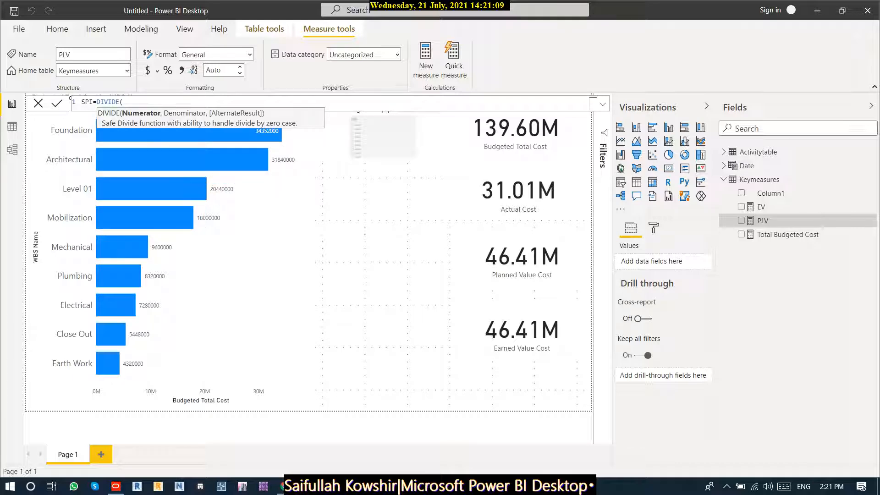
pyautogui.write('e')
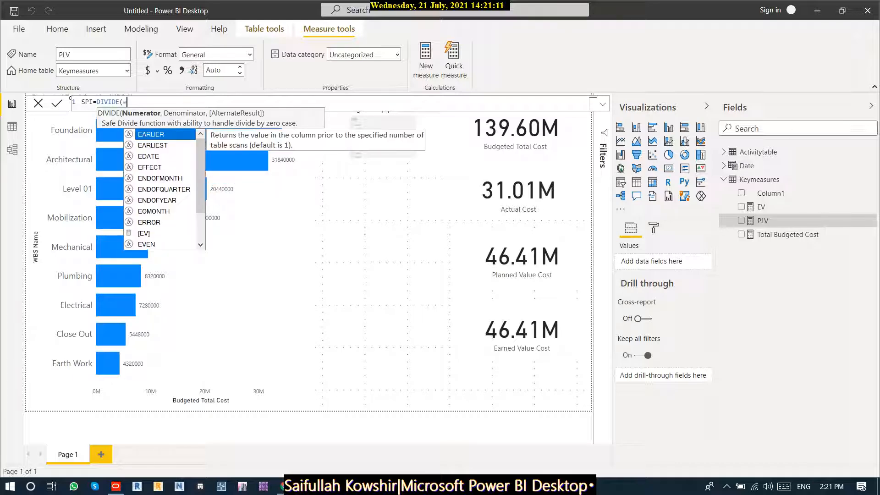
pyautogui.write('v')
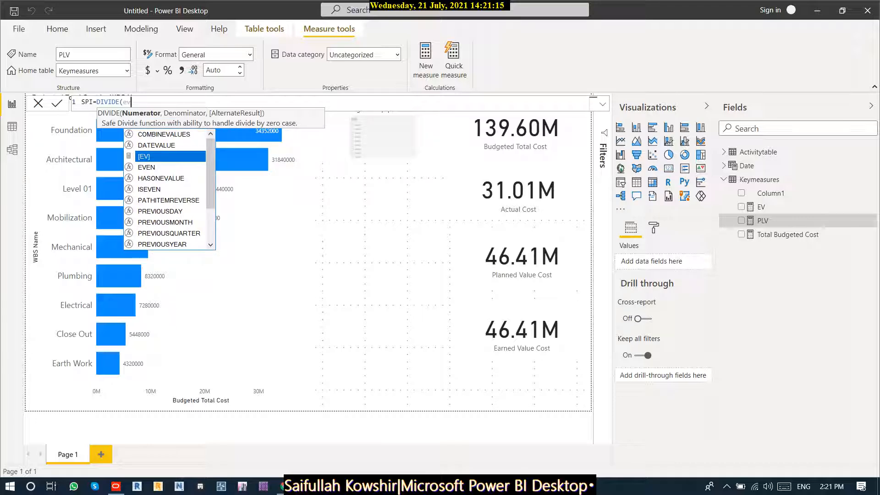
pyautogui.press('Tab')
pyautogui.write(',')
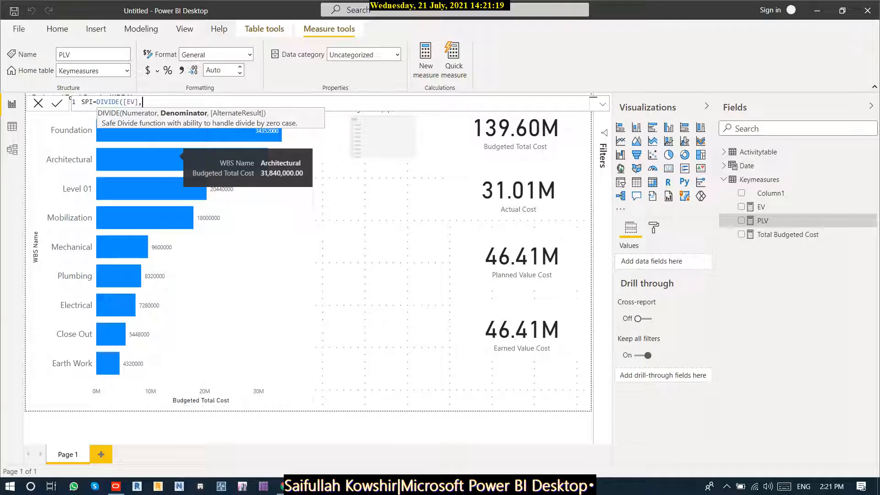
pyautogui.write('pv')
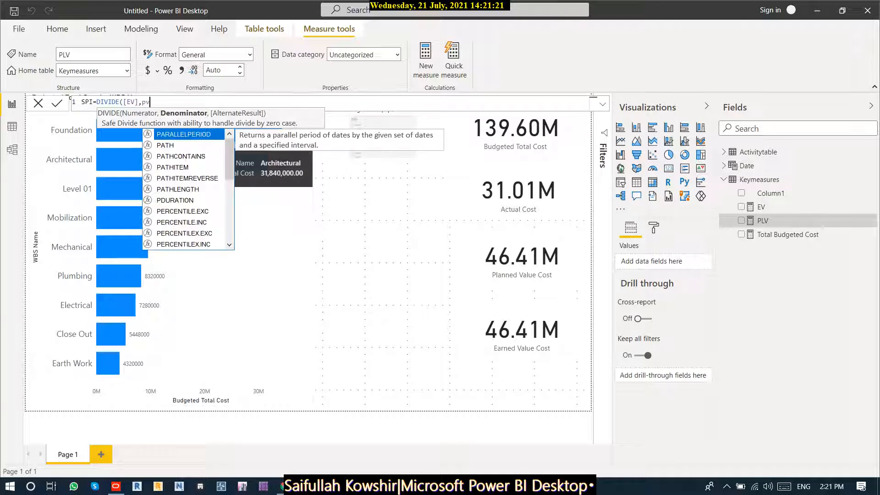
pyautogui.press('BackSpace')
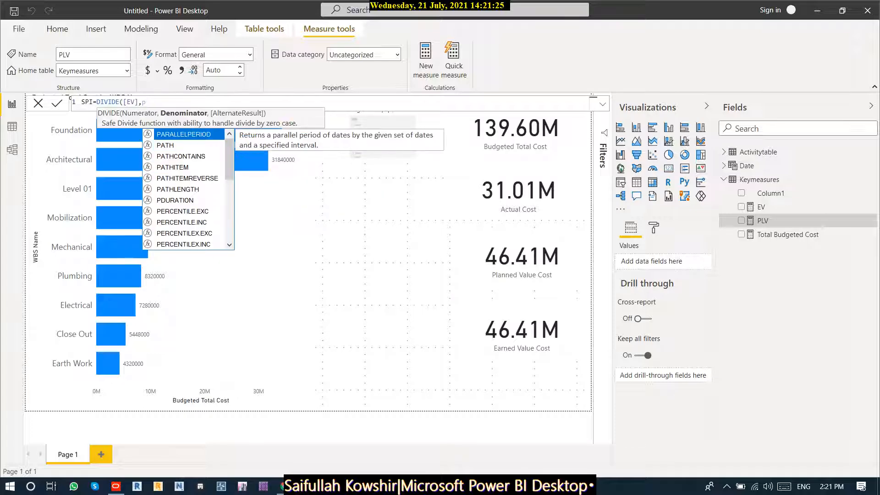
pyautogui.press('BackSpace')
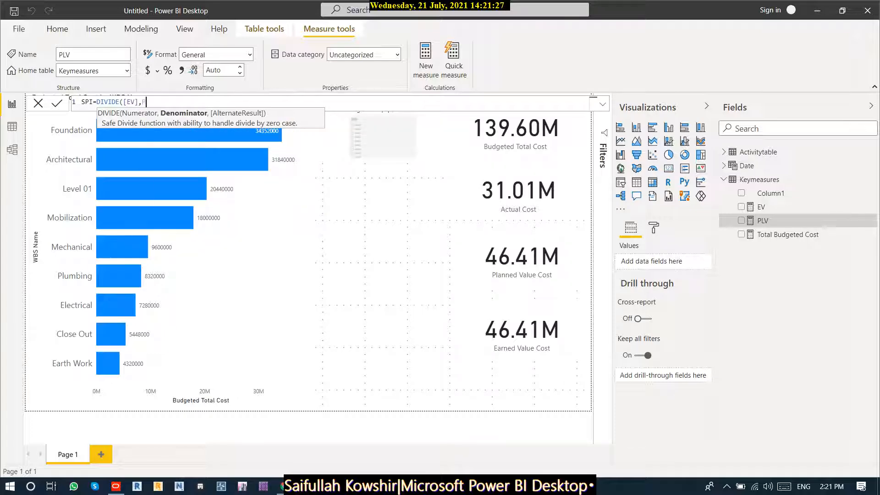
pyautogui.write('PV')
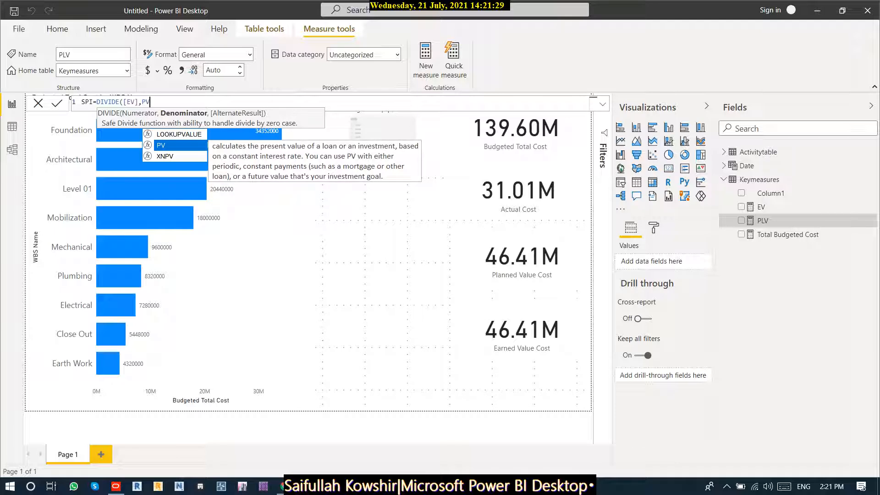
pyautogui.press('Down')
pyautogui.press('BackSpace')
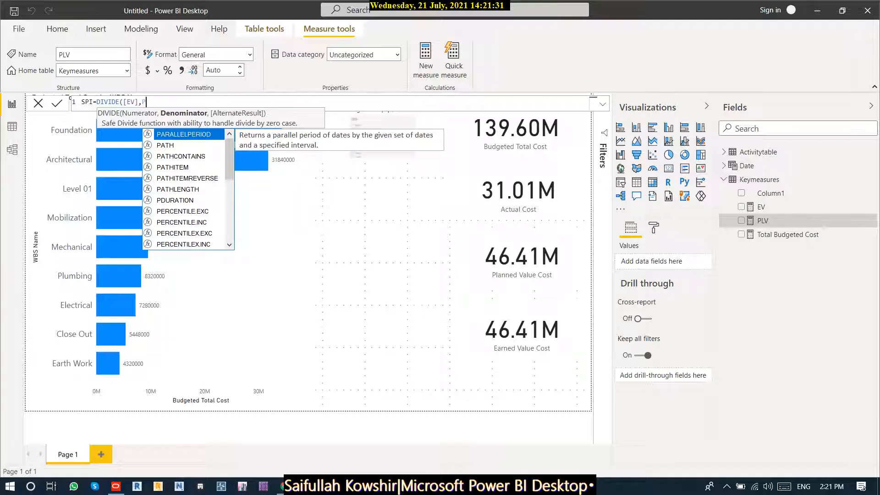
pyautogui.press('BackSpace')
pyautogui.write('pl')
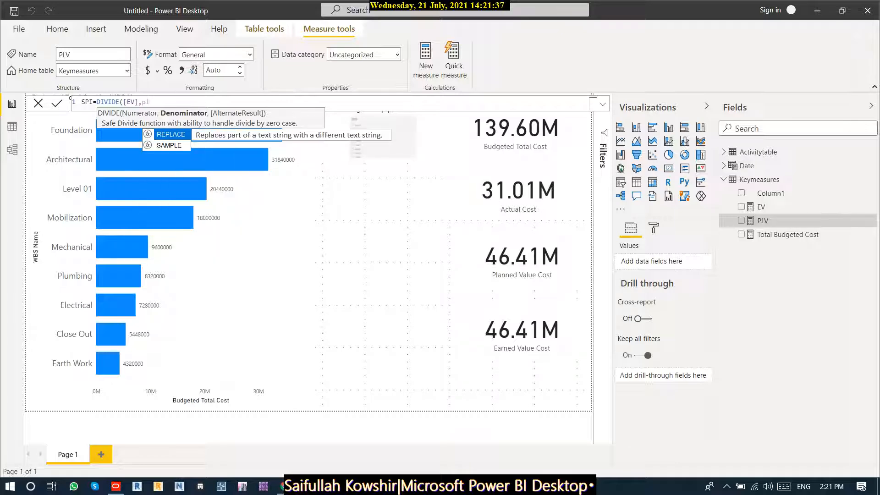
pyautogui.write('v')
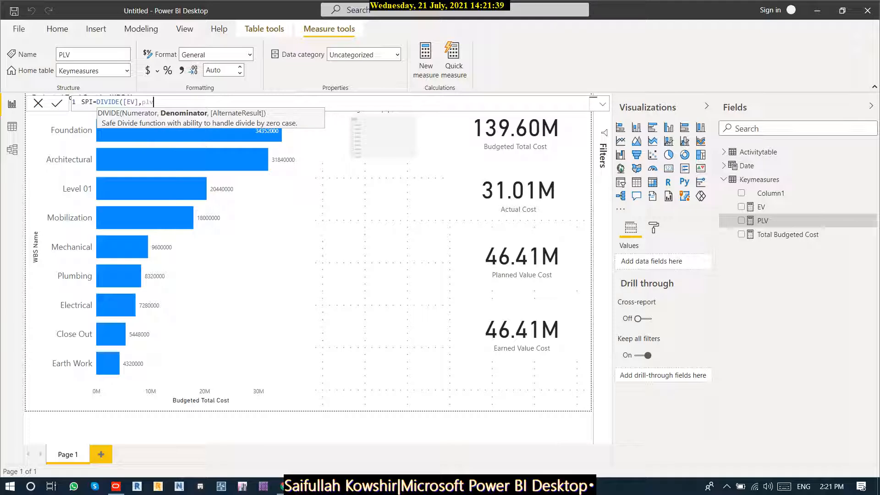
pyautogui.press('BackSpace')
pyautogui.press('BackSpace')
pyautogui.press('BackSpace')
pyautogui.press('BackSpace')
pyautogui.write('p')
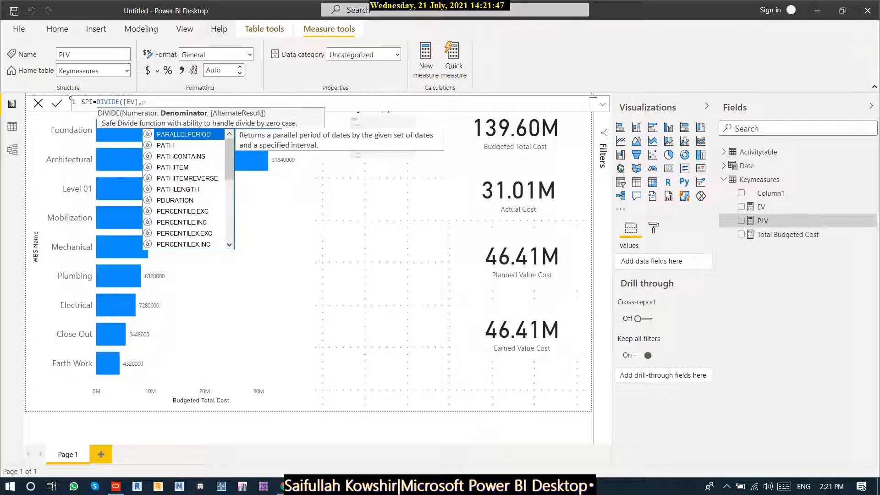
pyautogui.write('l')
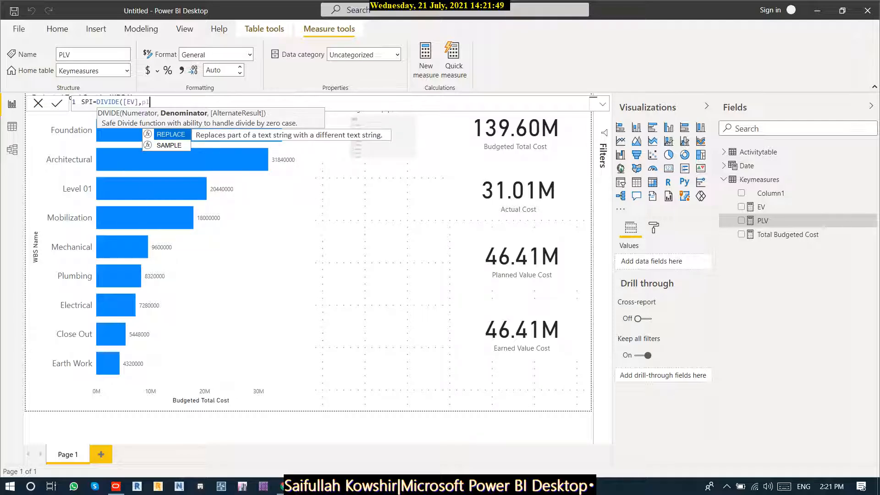
pyautogui.write('v')
pyautogui.press('BackSpace')
pyautogui.press('BackSpace')
pyautogui.press('BackSpace')
pyautogui.press('BackSpace')
pyautogui.press('BackSpace')
pyautogui.press('BackSpace')
pyautogui.press('BackSpace')
pyautogui.press('BackSpace')
pyautogui.press('BackSpace')
pyautogui.press('BackSpace')
pyautogui.press('BackSpace')
pyautogui.press('BackSpace')
pyautogui.press('BackSpace')
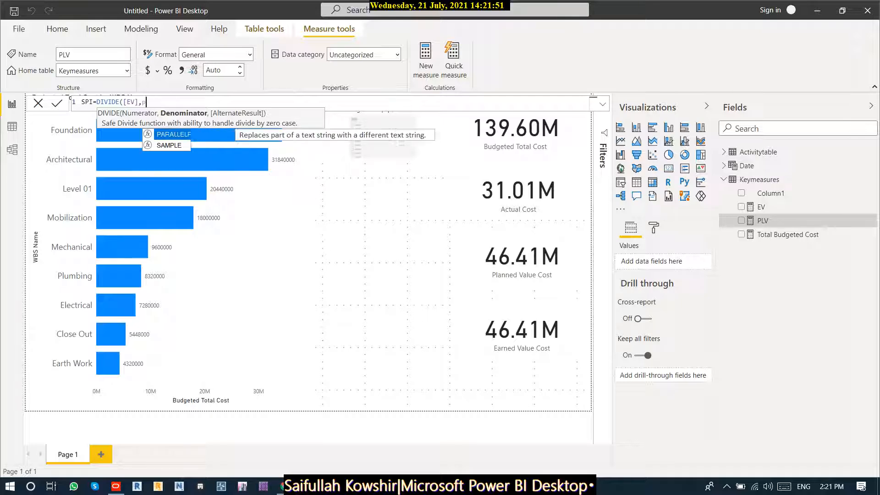
pyautogui.press('BackSpace')
pyautogui.press('BackSpace')
pyautogui.press('BackSpace')
pyautogui.press('BackSpace')
pyautogui.press('BackSpace')
pyautogui.press('BackSpace')
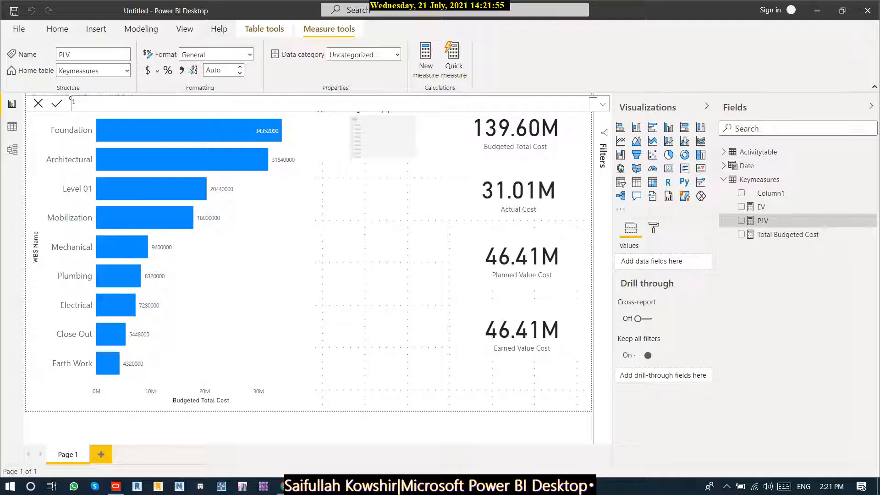
pyautogui.press('Escape')
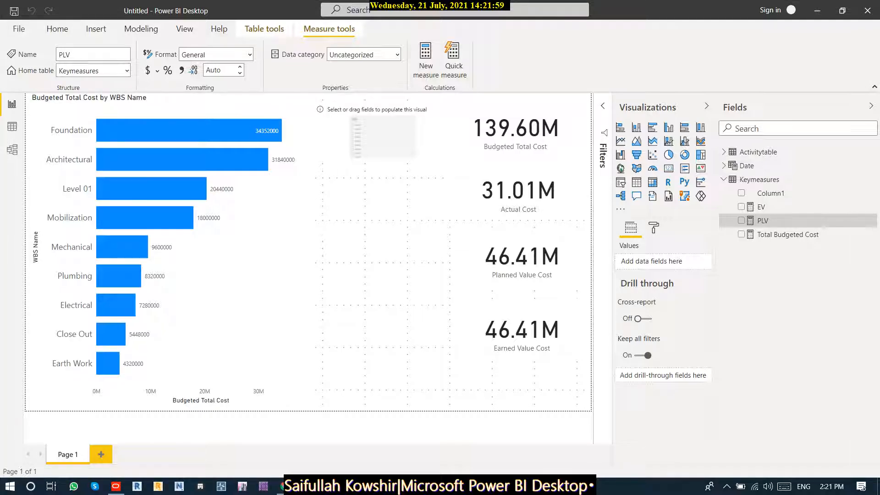
# - Add a new measure to Keymeasures with the formula SPI = DIVIDE([EV],[PLV])
pyautogui.click(425, 59)
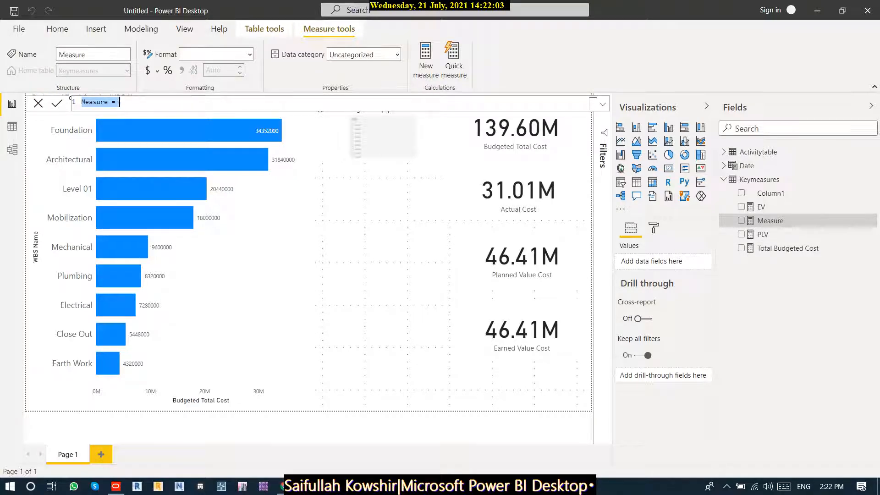
pyautogui.write('SPI')
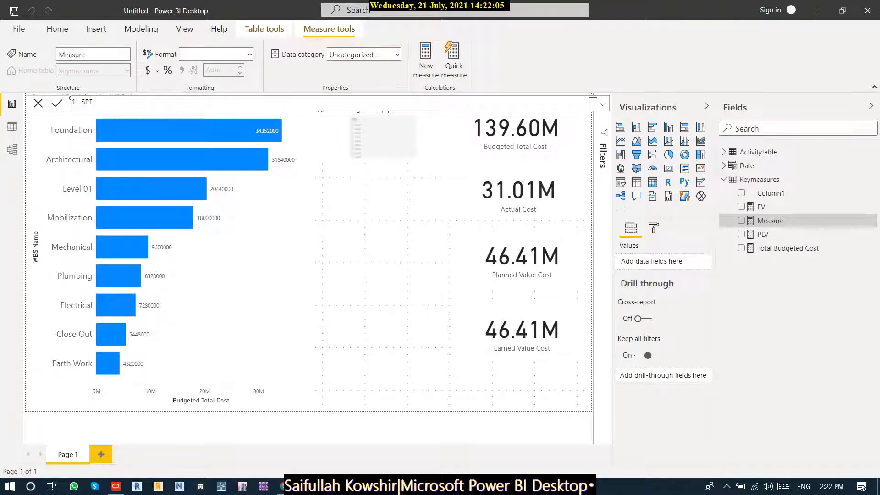
pyautogui.write('=De')
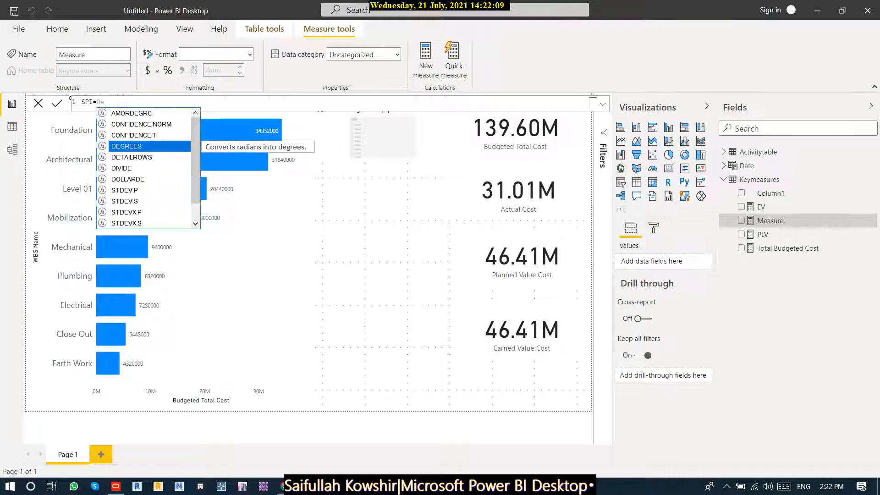
pyautogui.press('Down')
pyautogui.press('Down')
pyautogui.press('Tab')
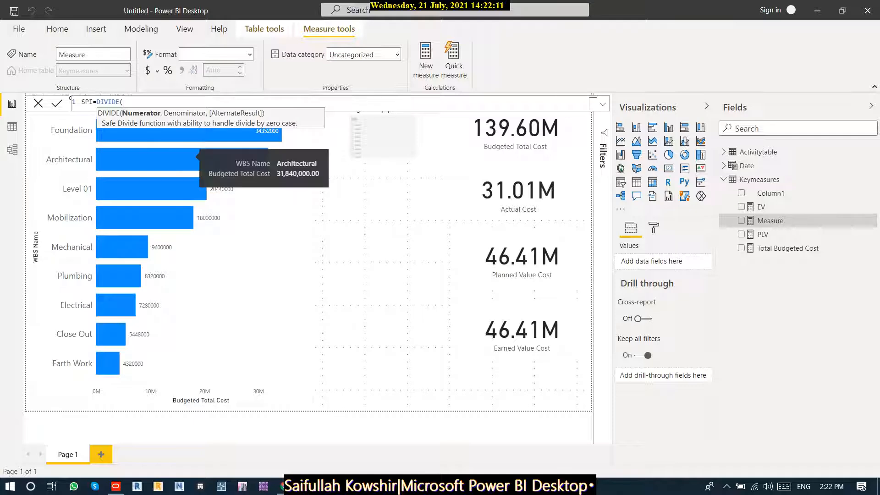
pyautogui.write('E')
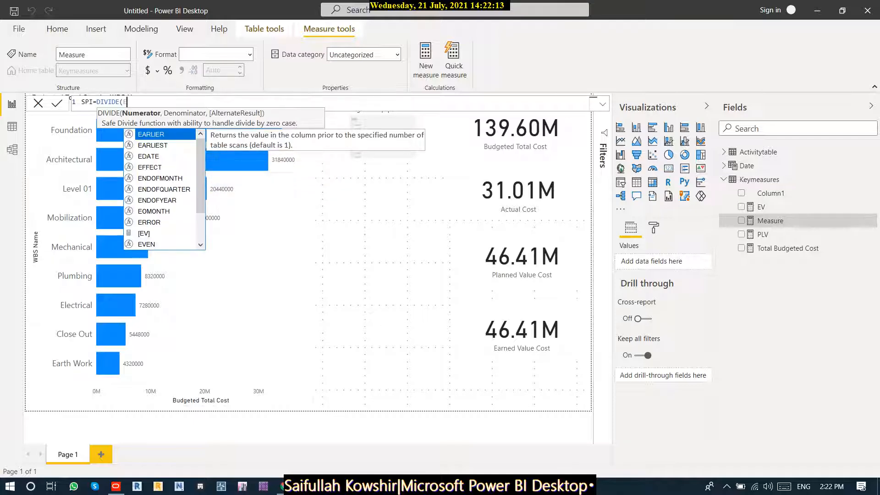
pyautogui.press('Down')
pyautogui.press('Down')
pyautogui.press('Down')
pyautogui.press('Down')
pyautogui.press('Down')
pyautogui.press('Down')
pyautogui.press('Down')
pyautogui.press('Down')
pyautogui.press('Down')
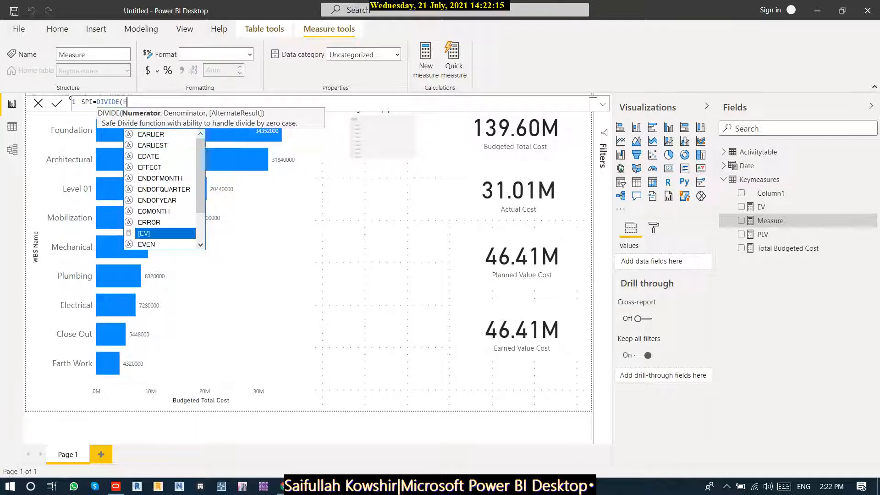
pyautogui.press('Tab')
pyautogui.write(',')
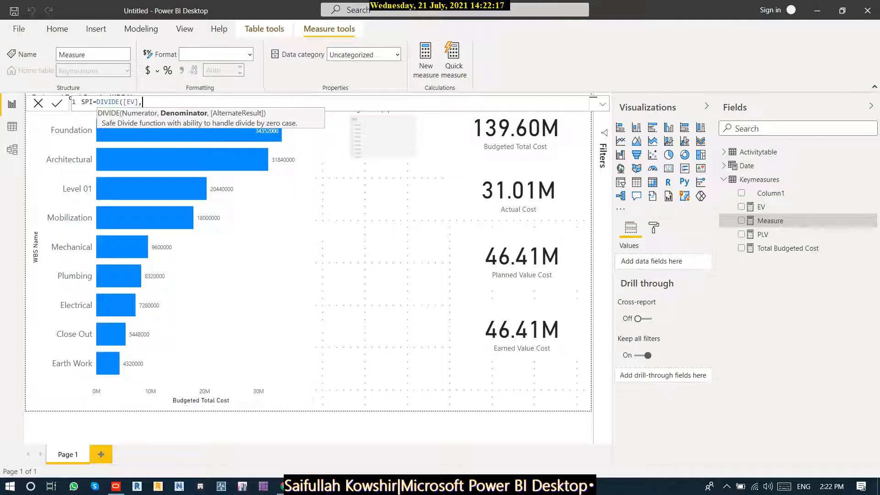
pyautogui.write('p')
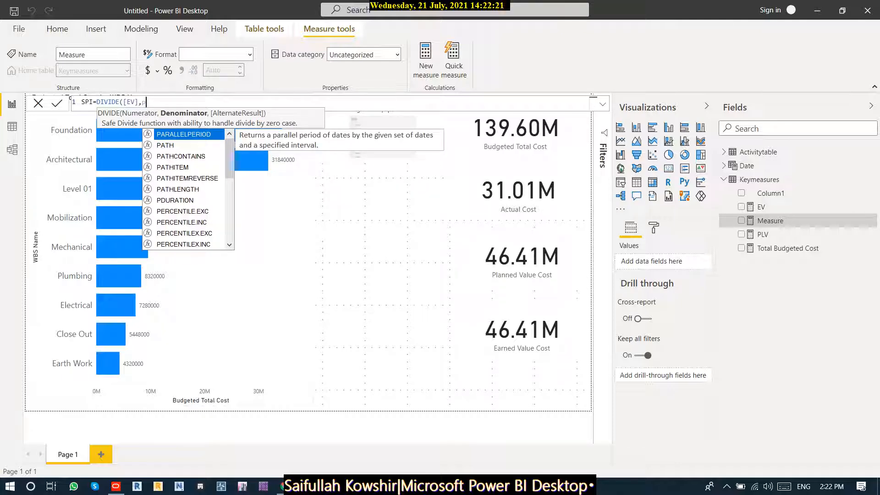
pyautogui.write('l')
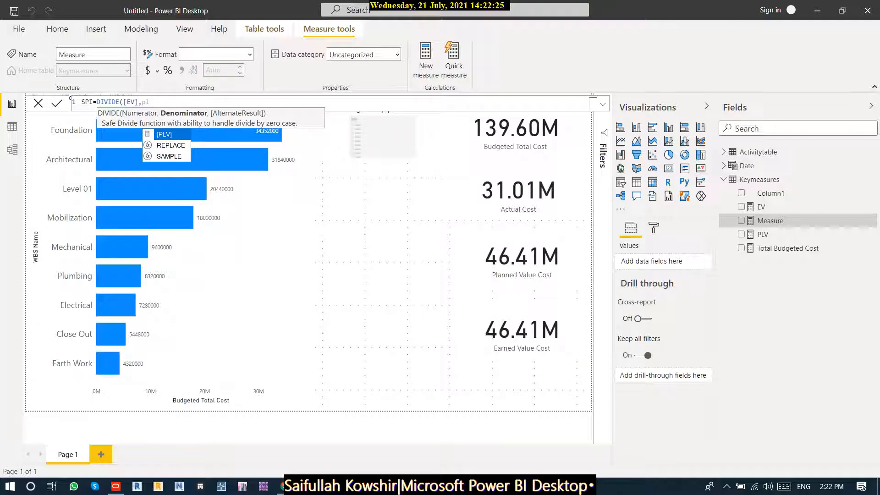
pyautogui.press('Tab')
pyautogui.write(')')
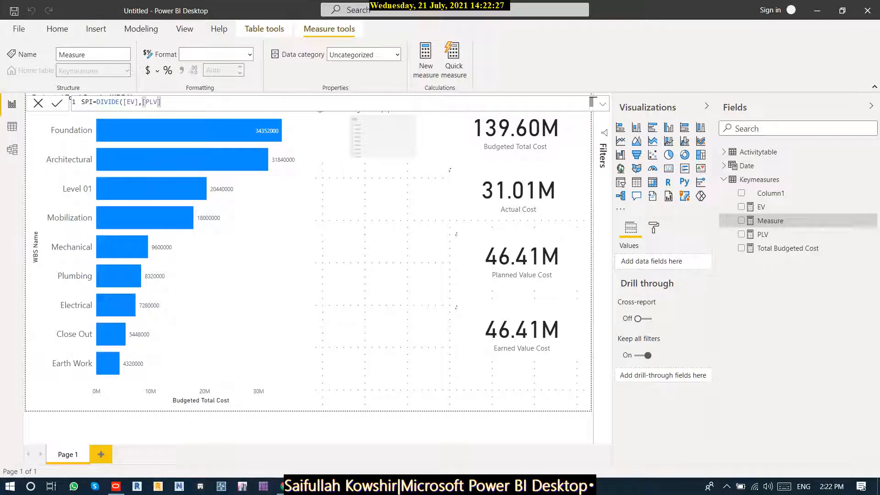
pyautogui.press('Return')
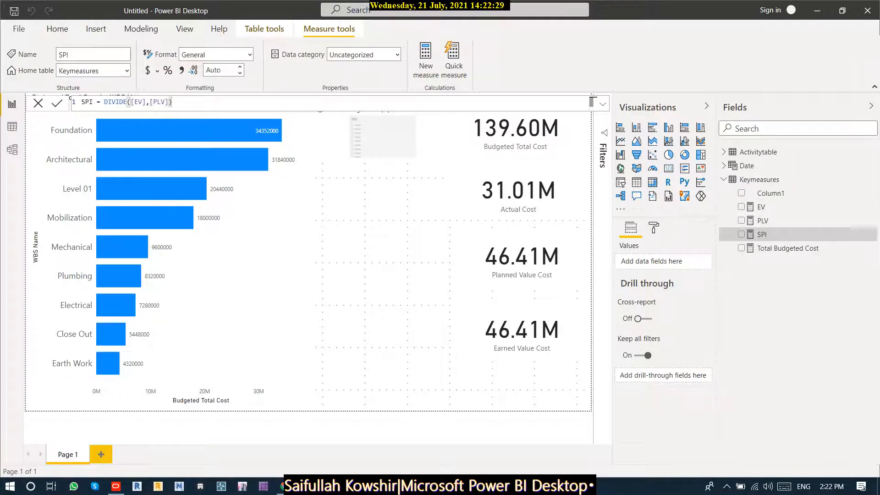
# - Turn the empty slicer visual beside the Budgeted Total Cost card into a card showing the SPI measure
pyautogui.click(385, 137)
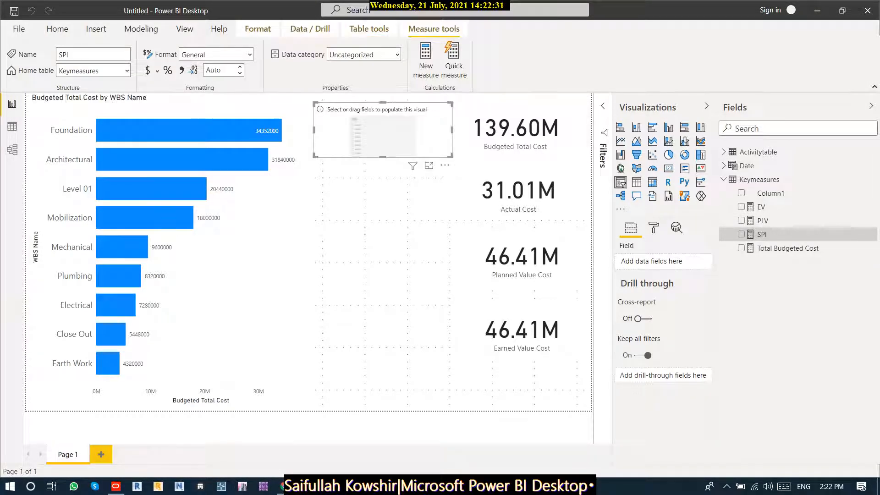
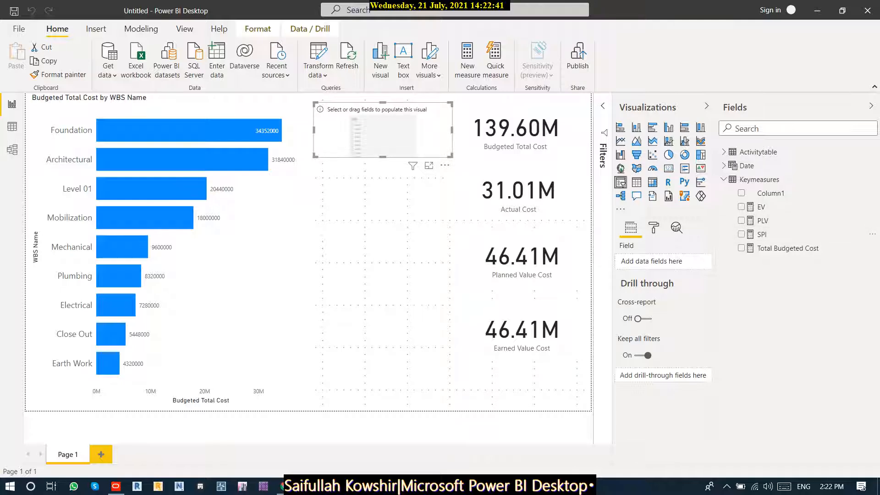
pyautogui.click(668, 168)
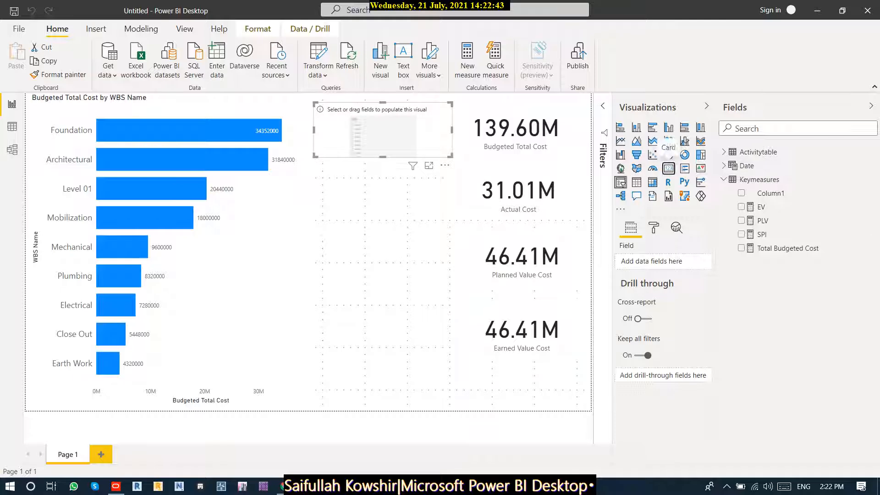
pyautogui.click(741, 234)
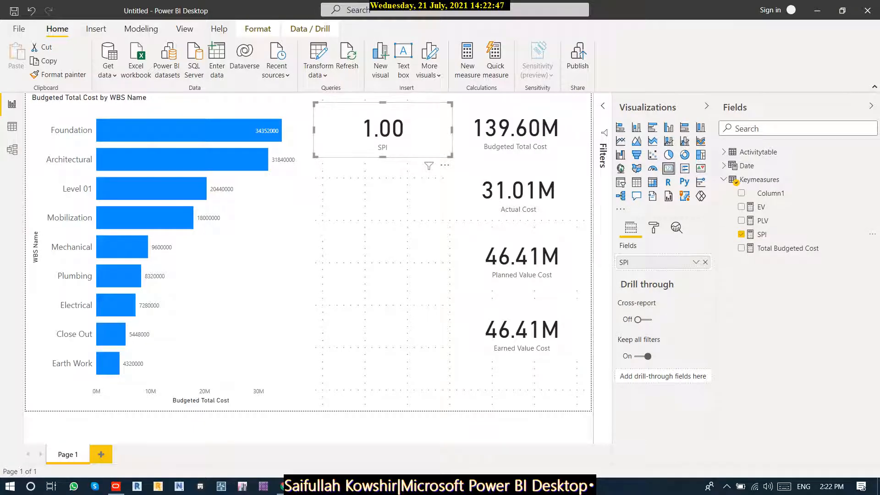
# - Cross-filter the cards by Foundation, Architectural, Level 01, Mobilization and Mechanical in the WBS chart to examine SPI and costs, and clear the selection
pyautogui.click(384, 239)
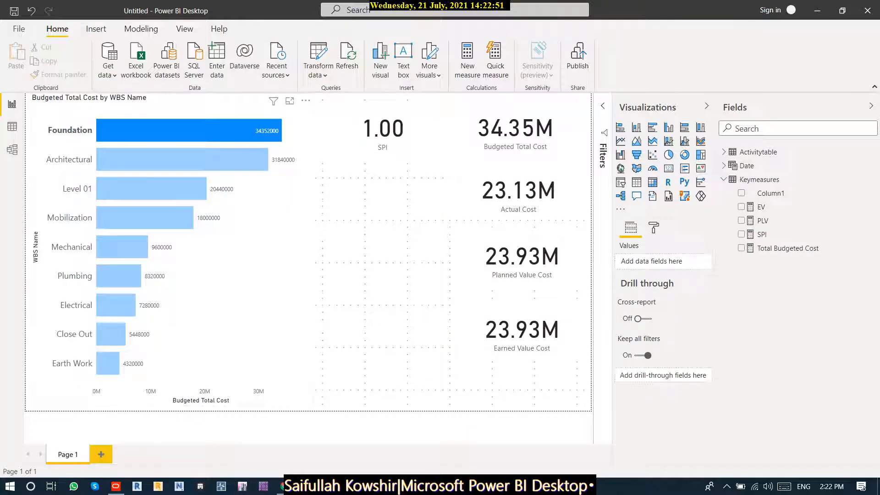
pyautogui.click(67, 159)
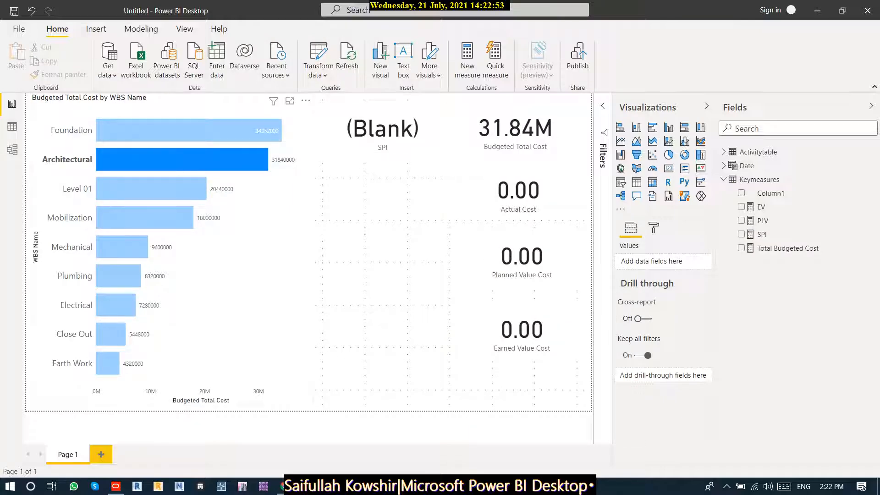
pyautogui.click(76, 189)
pyautogui.click(71, 130)
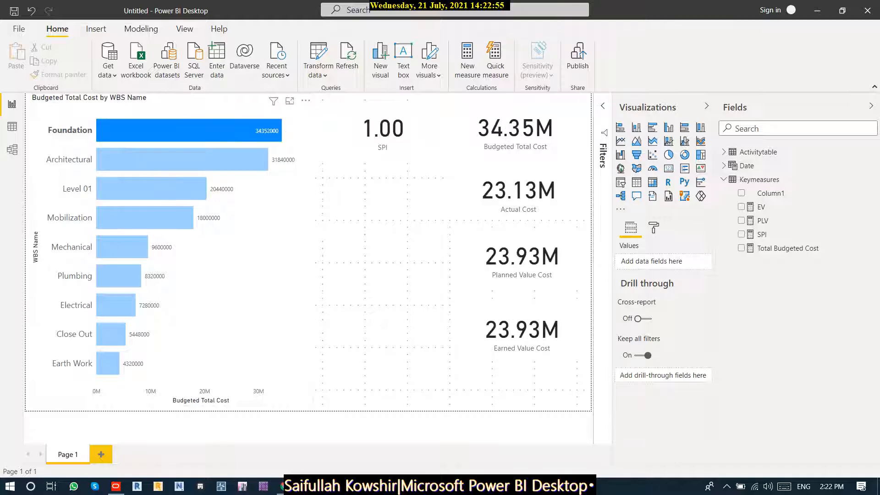
pyautogui.click(77, 189)
pyautogui.click(72, 218)
pyautogui.click(71, 247)
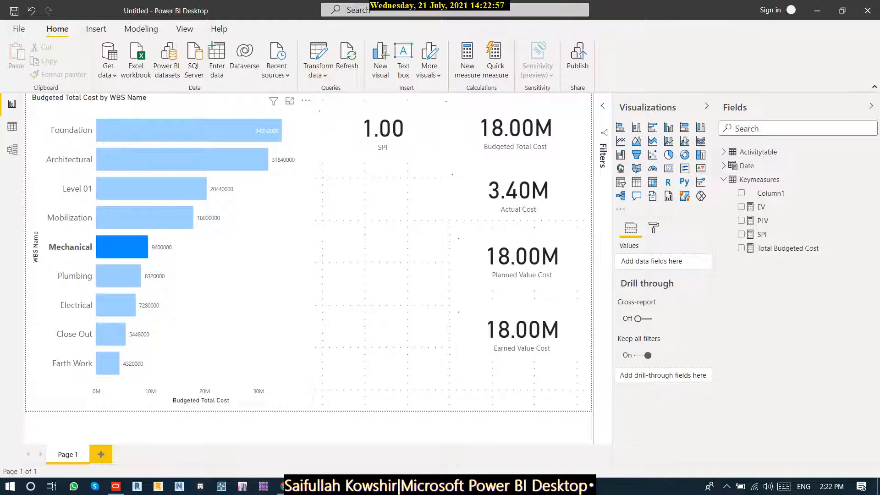
pyautogui.click(120, 130)
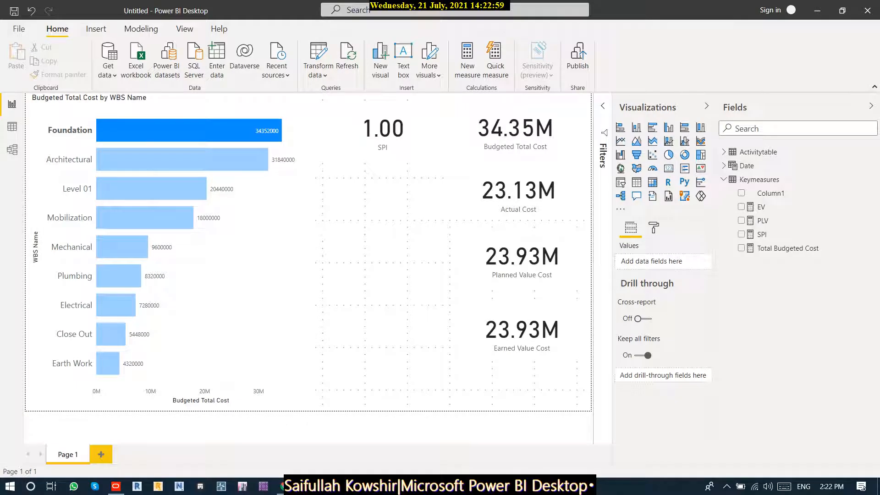
pyautogui.click(120, 130)
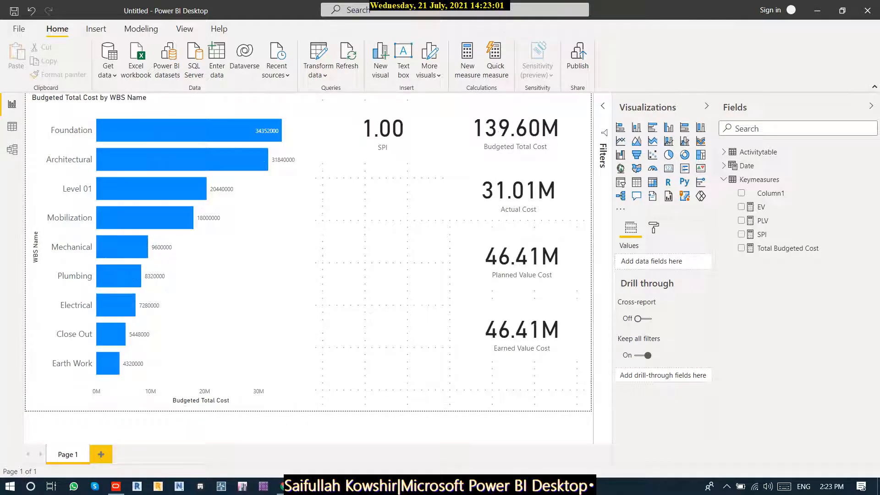
pyautogui.click(385, 201)
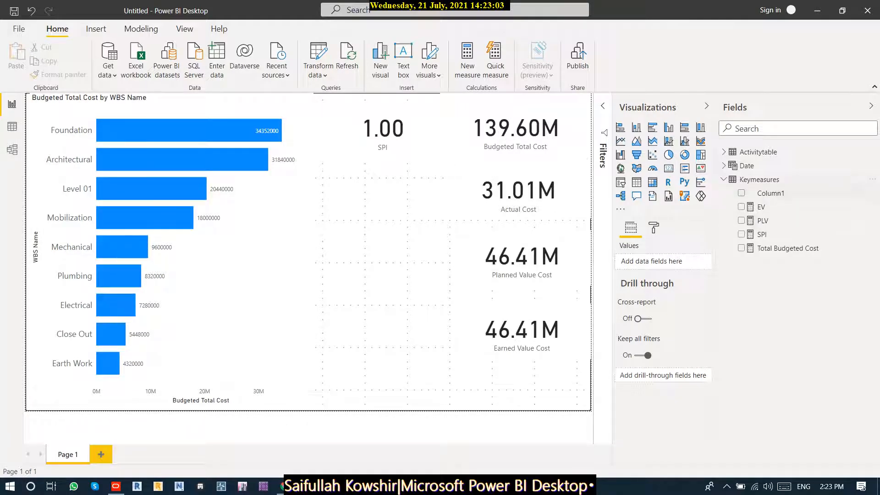
# - Create the actual cost measure in Keymeasures with the formula AC = Sum(Activitytable[Actual Cost])
pyautogui.click(759, 179)
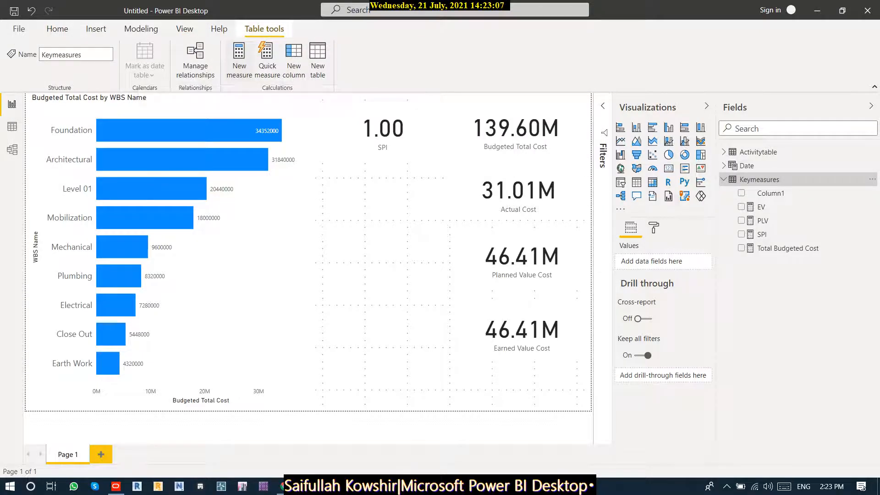
pyautogui.click(239, 61)
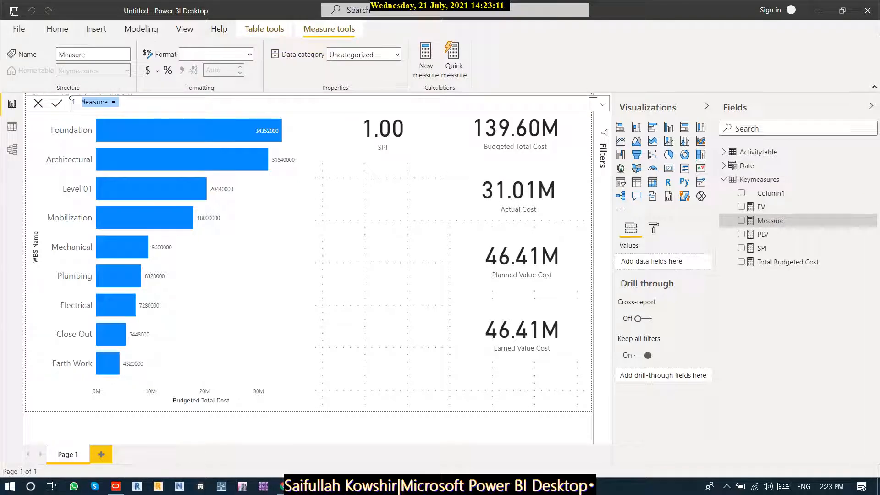
pyautogui.write('AC=')
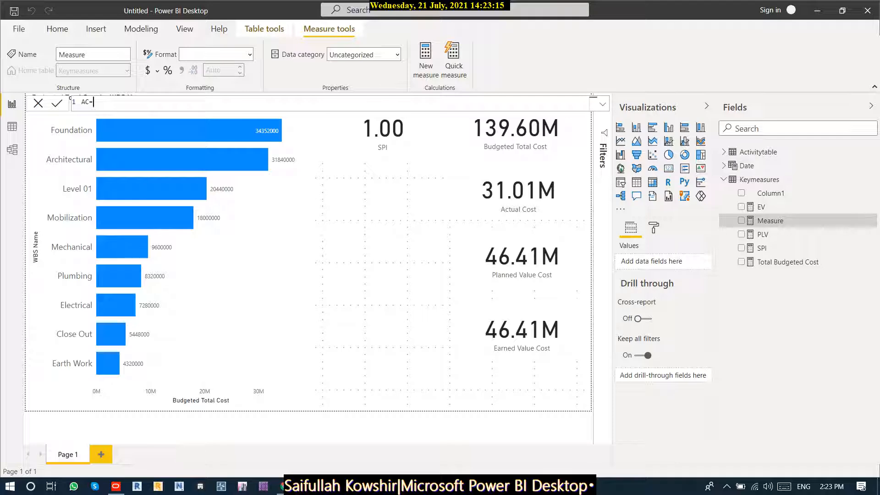
pyautogui.press('BackSpace')
pyautogui.press('BackSpace')
pyautogui.press('BackSpace')
pyautogui.press('BackSpace')
pyautogui.write('TAC')
pyautogui.press('BackSpace')
pyautogui.press('BackSpace')
pyautogui.press('BackSpace')
pyautogui.write('AC=Sum(')
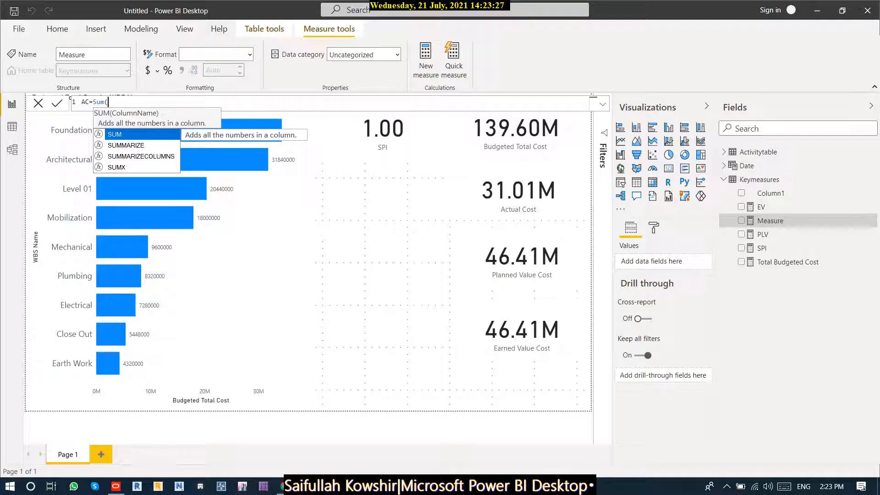
pyautogui.write('actu')
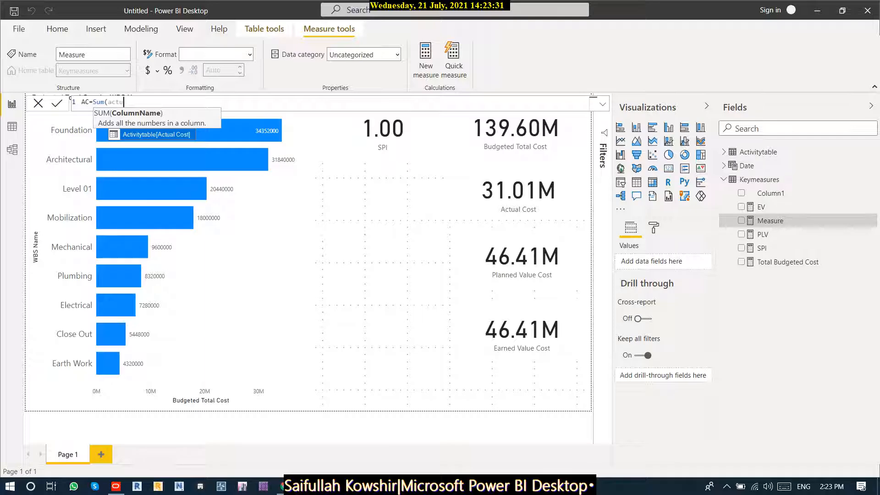
pyautogui.press('Tab')
pyautogui.write(')')
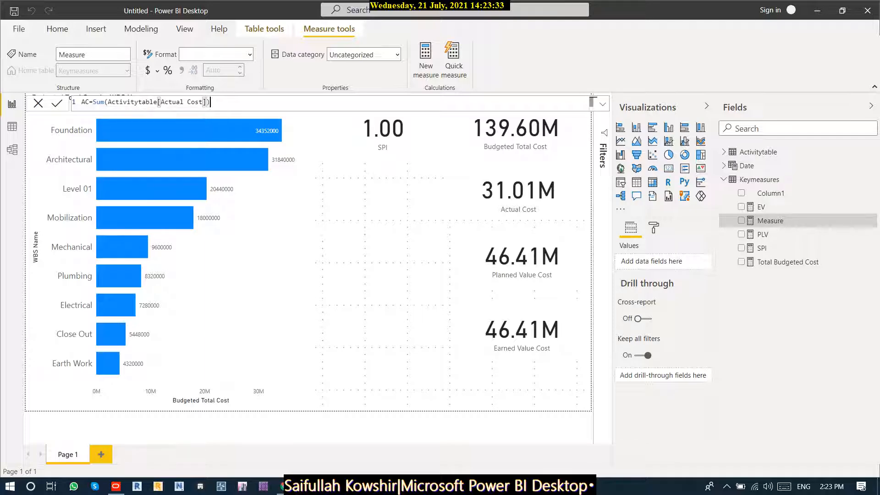
pyautogui.press('Return')
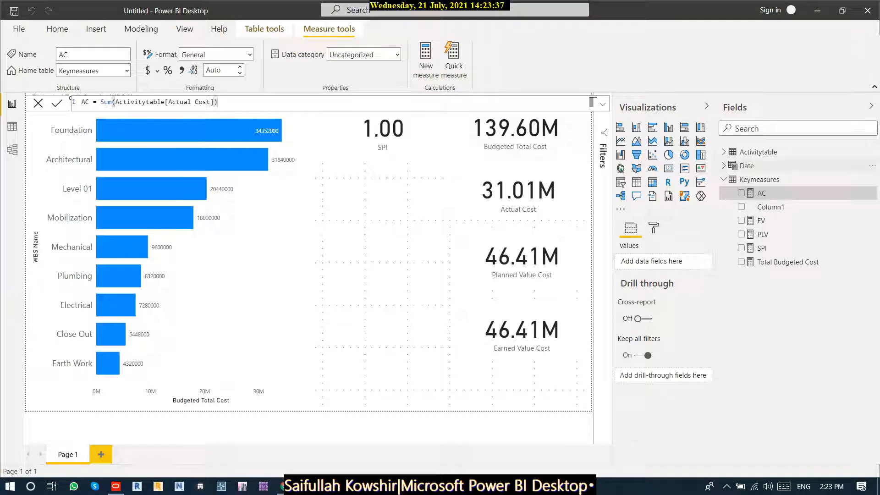
# - Add a cost performance measure to Keymeasures with the formula CPI = DIVIDE([EV],[AC])
pyautogui.rightClick(752, 179)
pyautogui.click(776, 184)
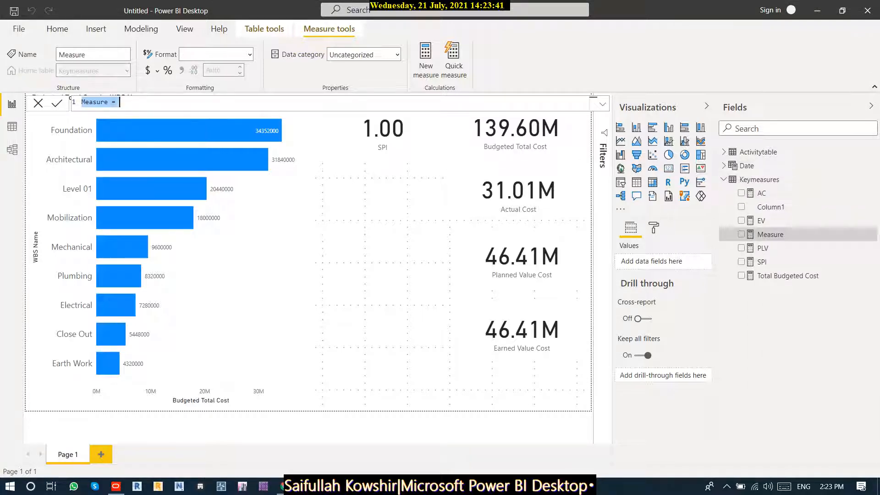
pyautogui.write('CPI')
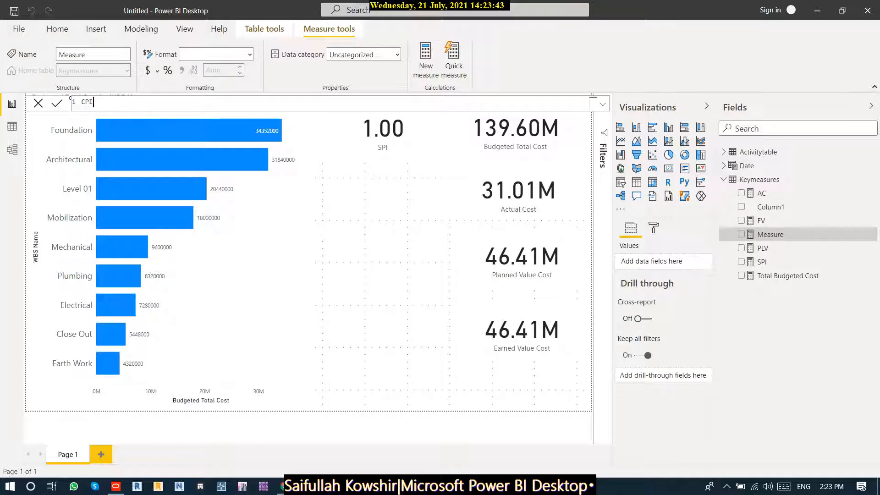
pyautogui.write('=Devide')
pyautogui.press('BackSpace')
pyautogui.press('BackSpace')
pyautogui.press('BackSpace')
pyautogui.press('BackSpace')
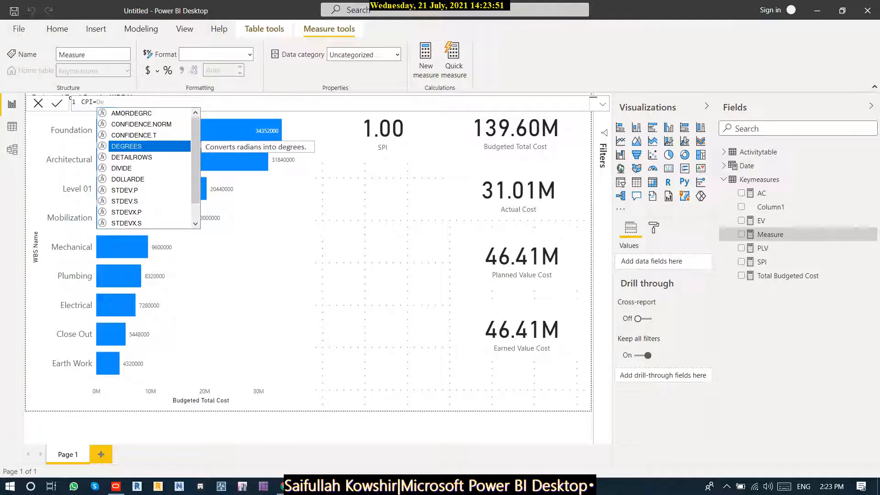
pyautogui.press('Down')
pyautogui.press('Down')
pyautogui.press('Tab')
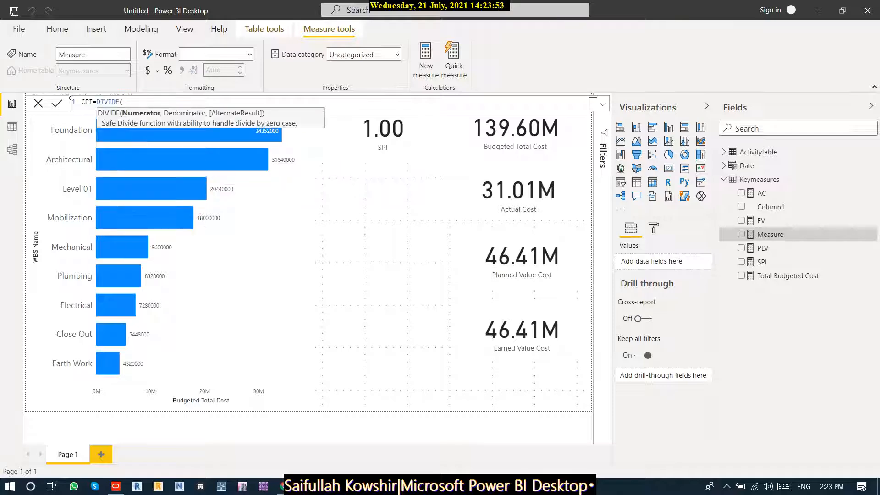
pyautogui.write('ev')
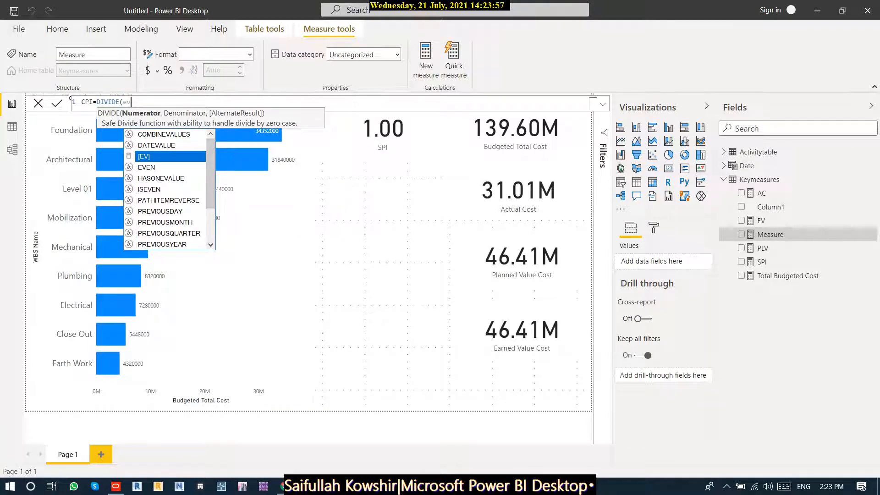
pyautogui.press('Tab')
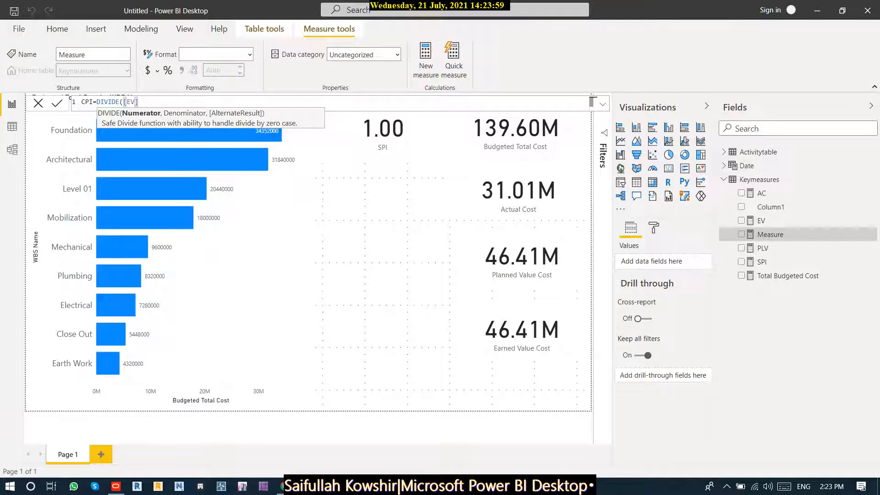
pyautogui.write(',')
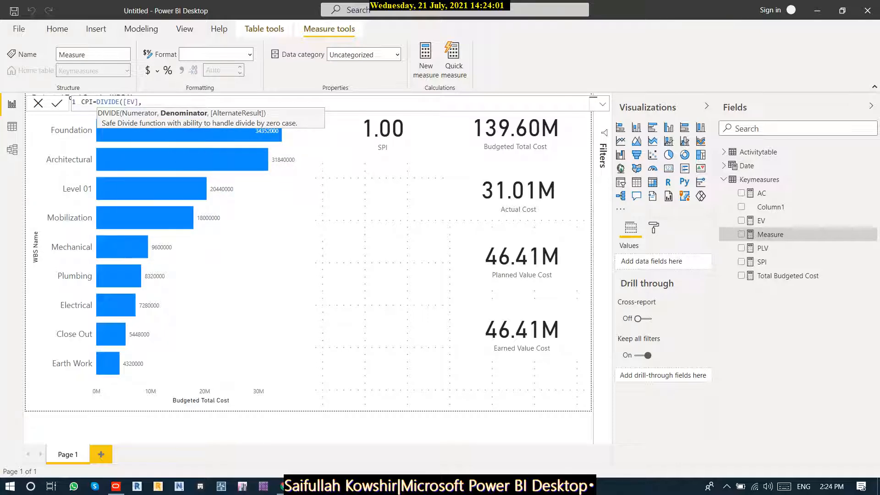
pyautogui.write('a')
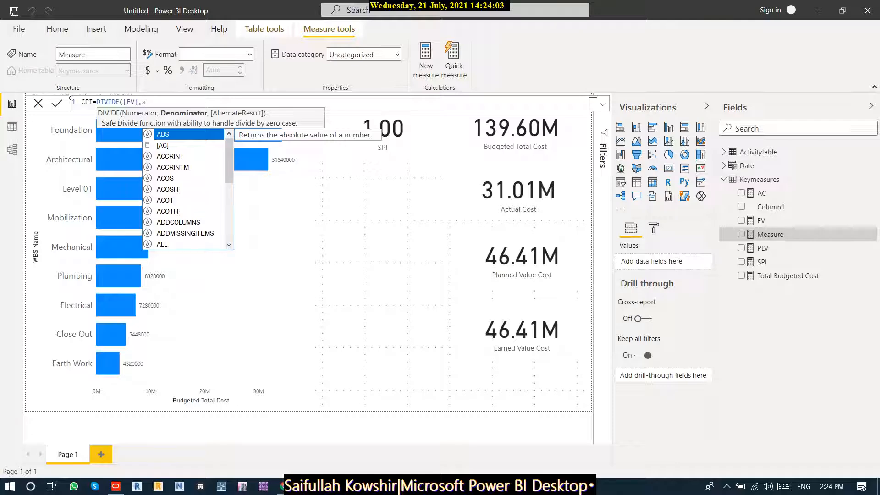
pyautogui.press('Down')
pyautogui.press('Tab')
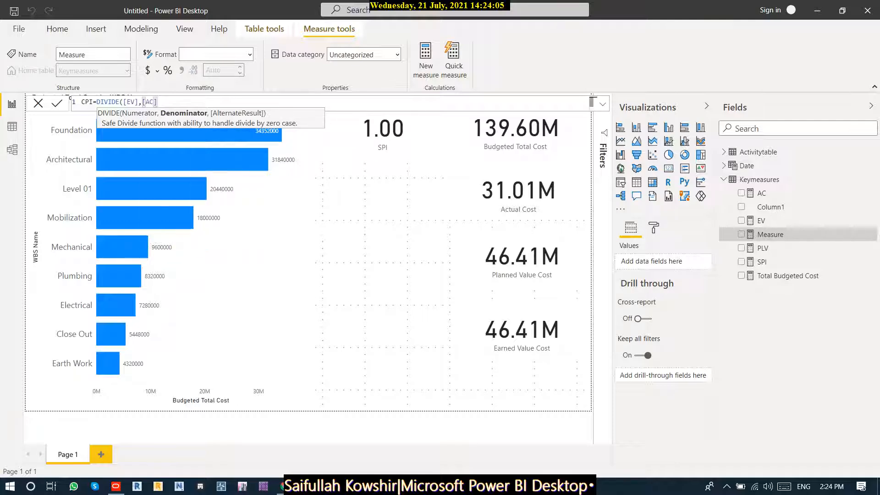
pyautogui.write(')')
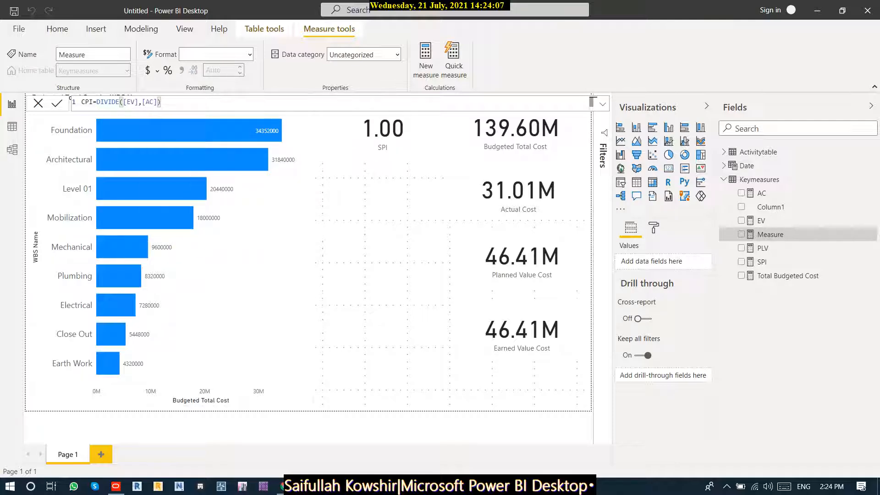
pyautogui.press('Return')
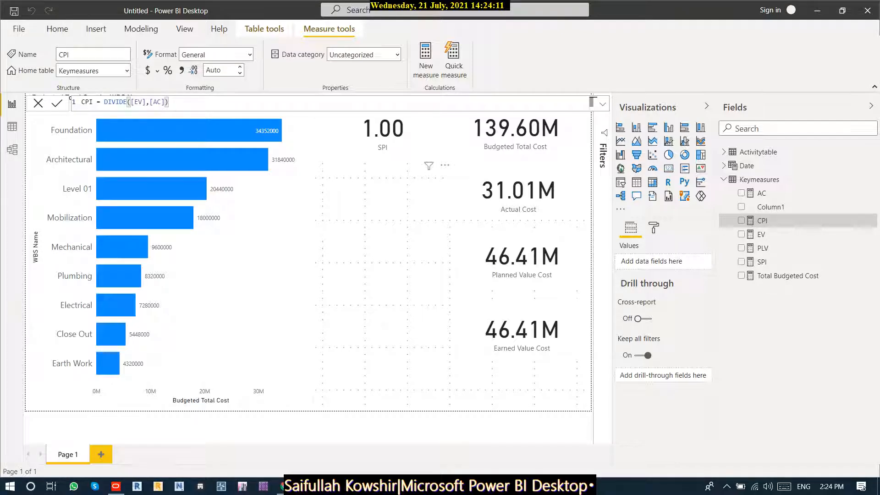
# - Duplicate the SPI card directly beneath the original and replace the copy's SPI field with the CPI measure
pyautogui.click(383, 138)
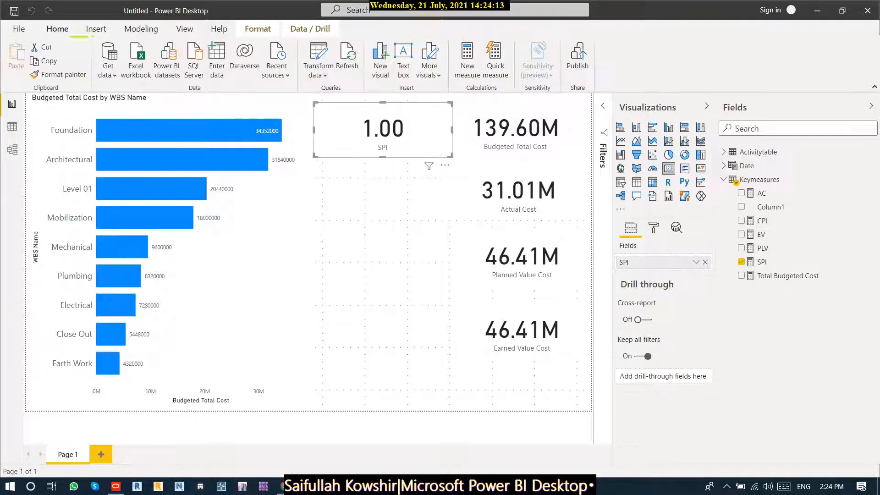
pyautogui.hotkey('ctrl', 'c')
pyautogui.click(383, 229)
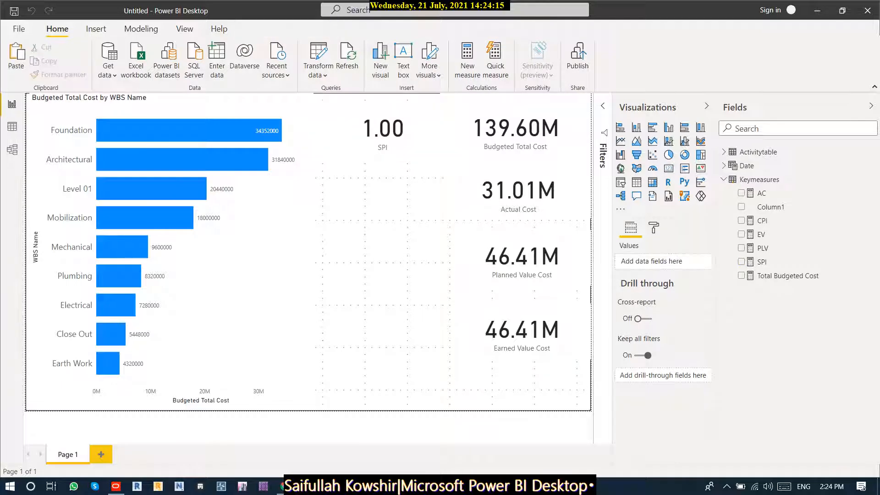
pyautogui.hotkey('ctrl', 'v')
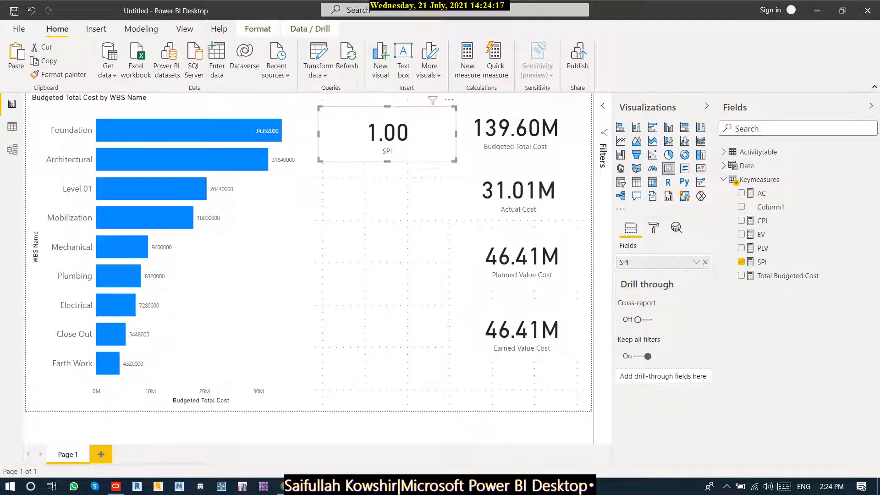
pyautogui.moveTo(387, 138); pyautogui.dragTo(391, 206)
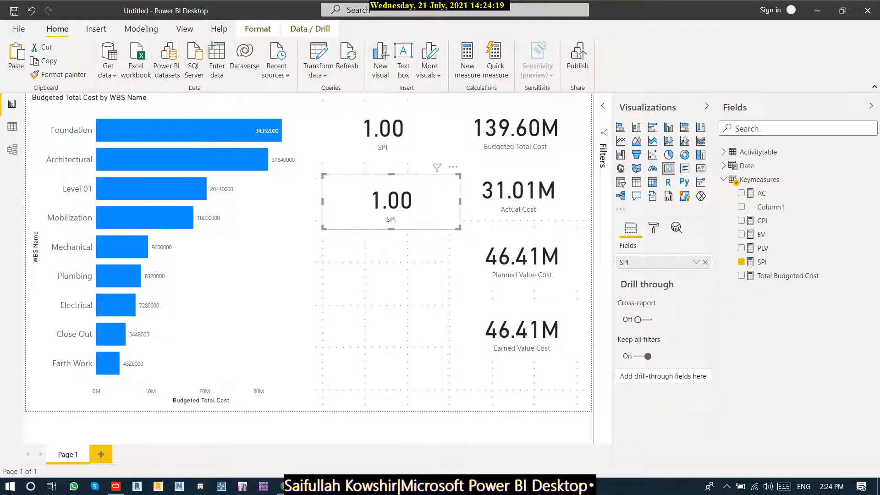
pyautogui.click(740, 261)
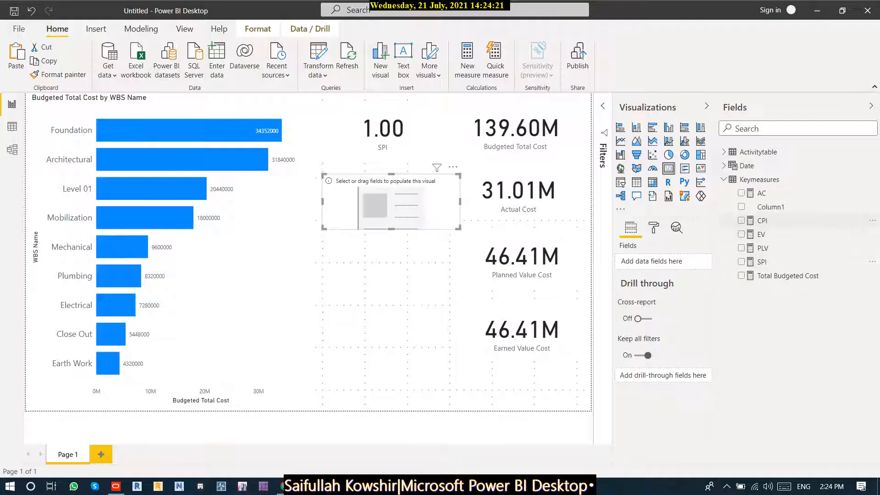
pyautogui.click(741, 221)
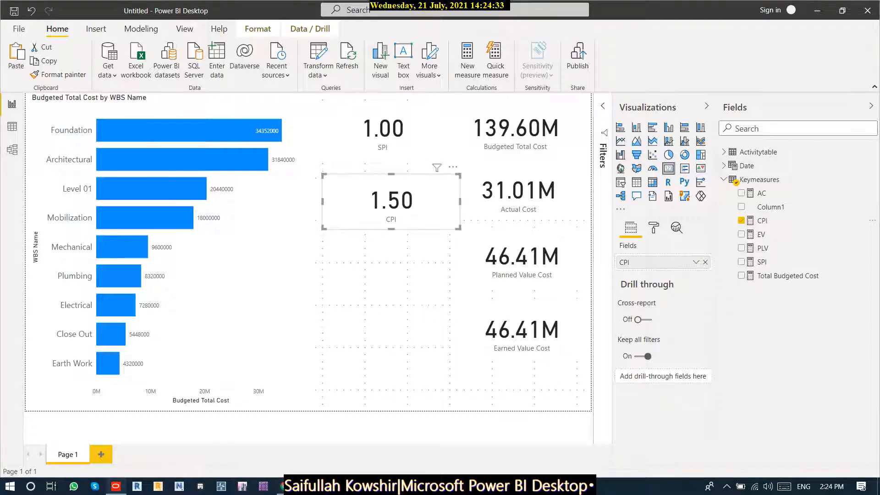
# - Switch to Primavera P6 and check the Cost Performance Index in the overall project summary row
pyautogui.click(116, 486)
pyautogui.scroll(5, 353, 231)
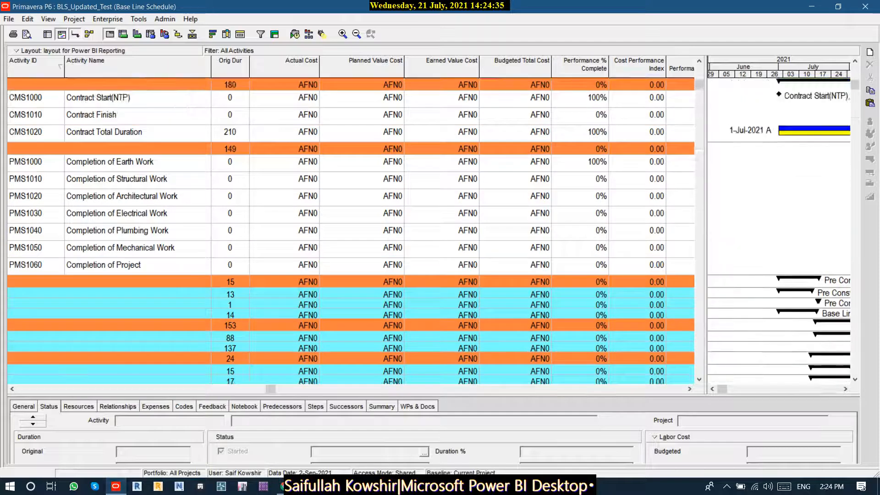
pyautogui.click(637, 85)
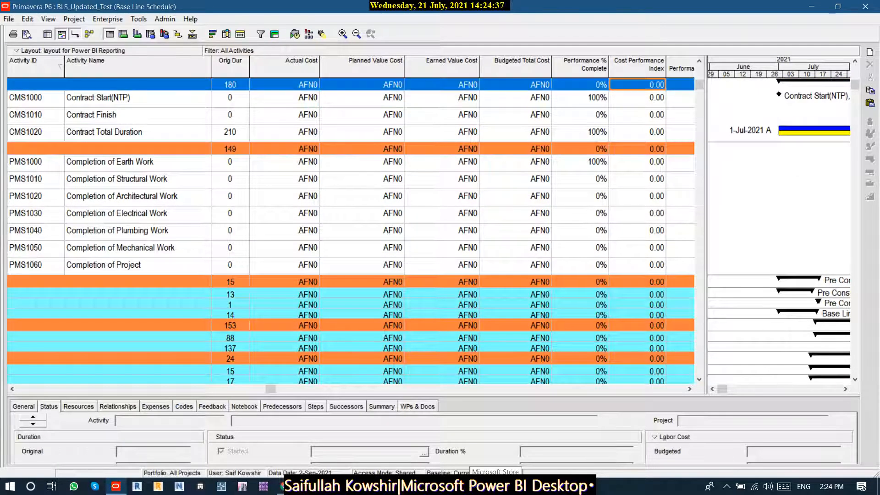
pyautogui.scroll(1, 350, 231)
pyautogui.click(637, 86)
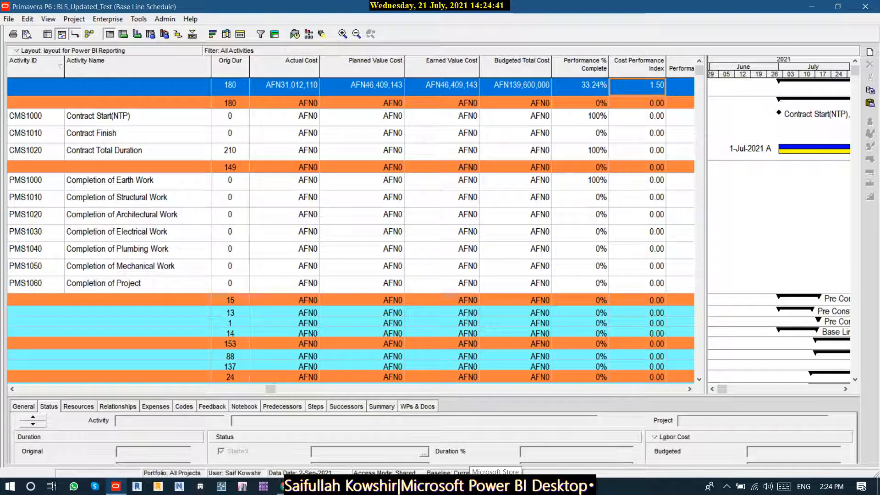
# - Examine the project summary row's Schedule Performance Index alongside its Cost Performance Index
pyautogui.click(637, 118)
pyautogui.press('Right')
pyautogui.press('Right')
pyautogui.press('Right')
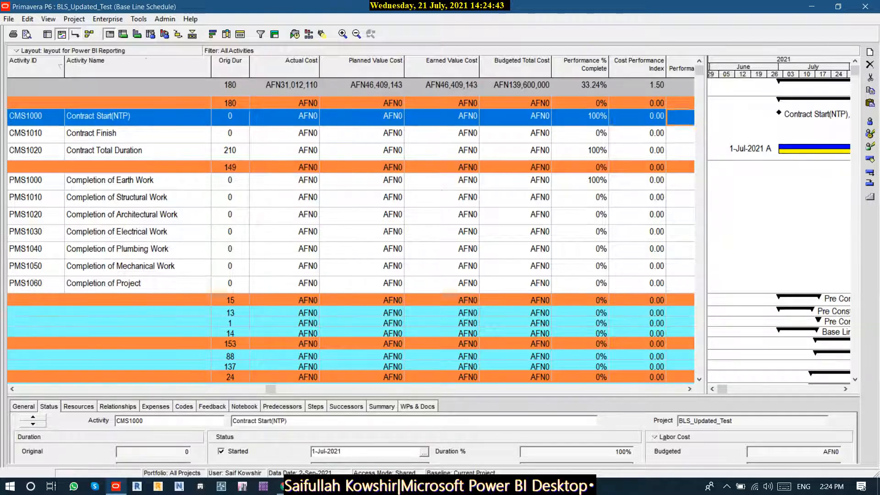
pyautogui.press('Right')
pyautogui.press('Right')
pyautogui.press('Right')
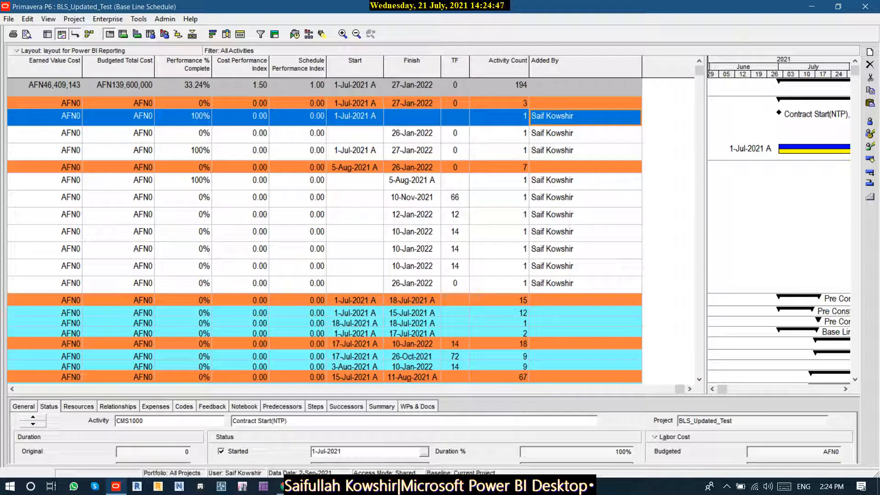
pyautogui.click(297, 117)
pyautogui.click(298, 87)
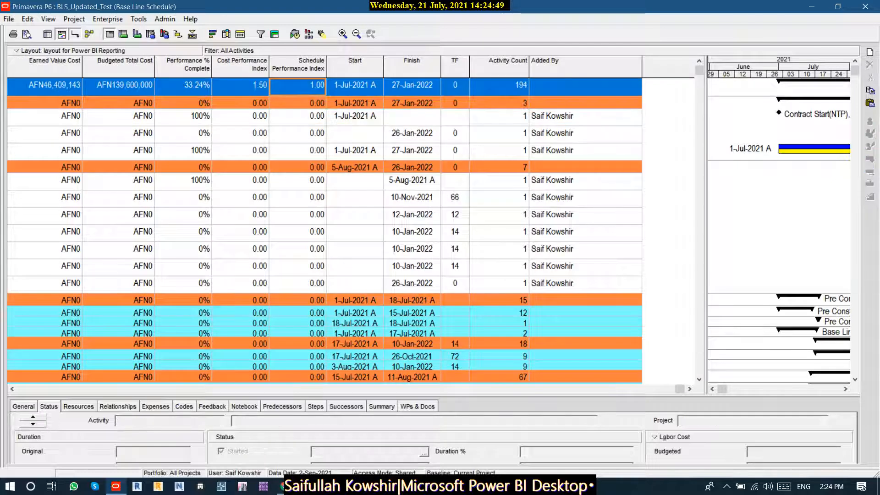
pyautogui.click(241, 116)
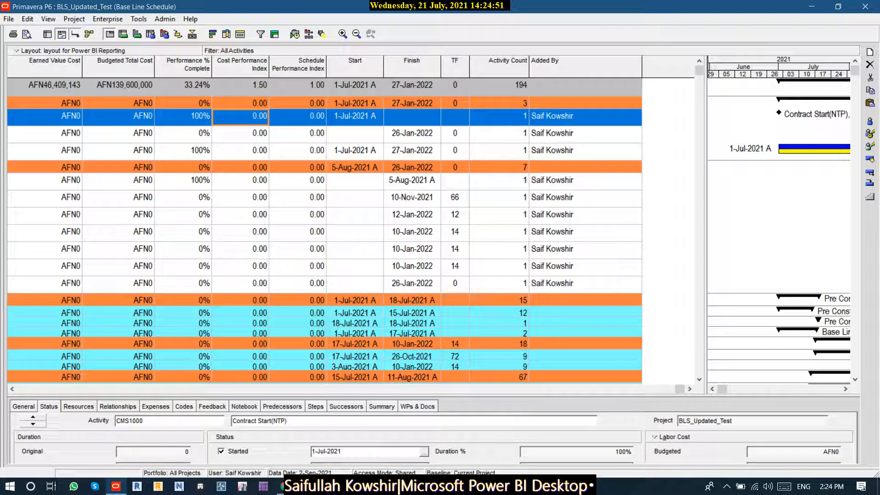
pyautogui.click(240, 87)
# - Examine the Structural row under Construction, comparing its WBS name, actual, planned and earned costs, and Cost Performance Index
pyautogui.scroll(-5, 324, 229)
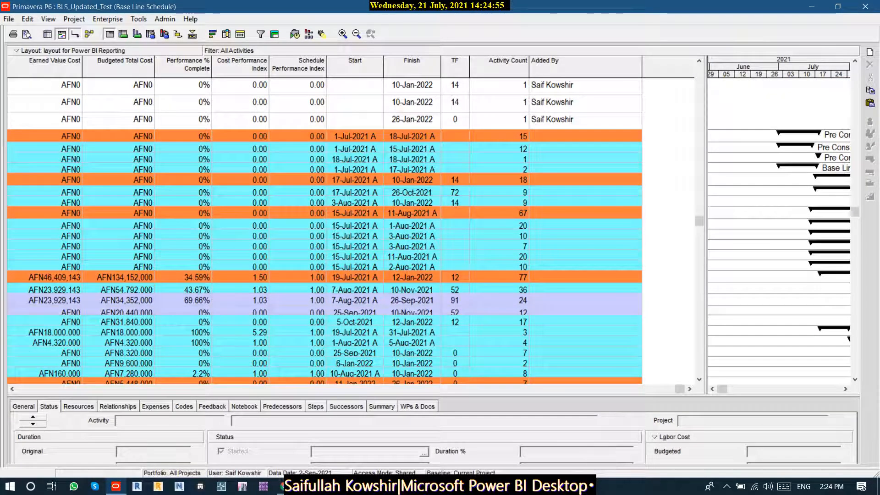
pyautogui.click(240, 290)
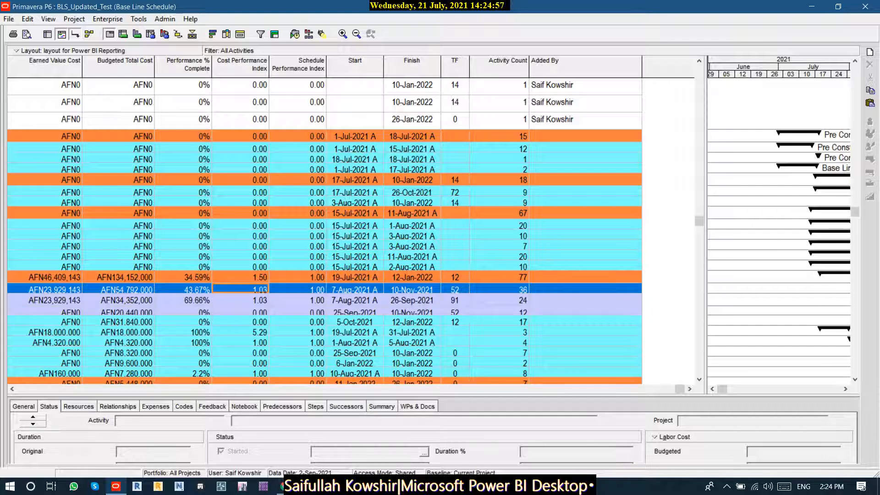
pyautogui.press('Left')
pyautogui.press('Left')
pyautogui.press('Left')
pyautogui.press('Left')
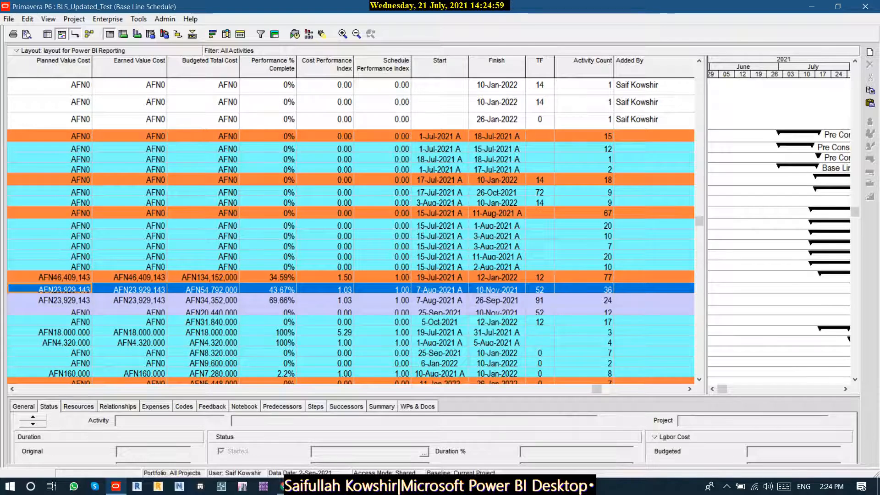
pyautogui.press('Left')
pyautogui.press('Left')
pyautogui.press('Left')
pyautogui.press('Left')
pyautogui.press('Left')
pyautogui.press('Left')
pyautogui.press('Left')
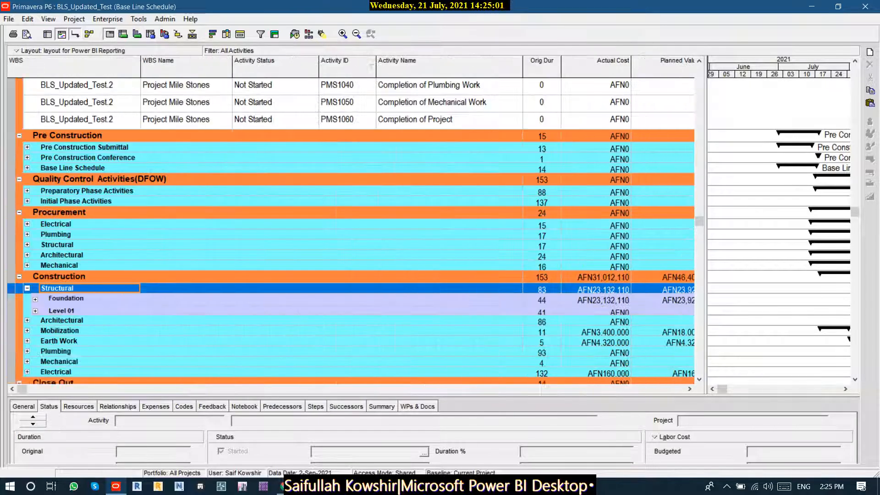
pyautogui.press('Right')
pyautogui.press('Right')
pyautogui.press('Right')
pyautogui.press('Right')
pyautogui.press('Right')
pyautogui.press('Right')
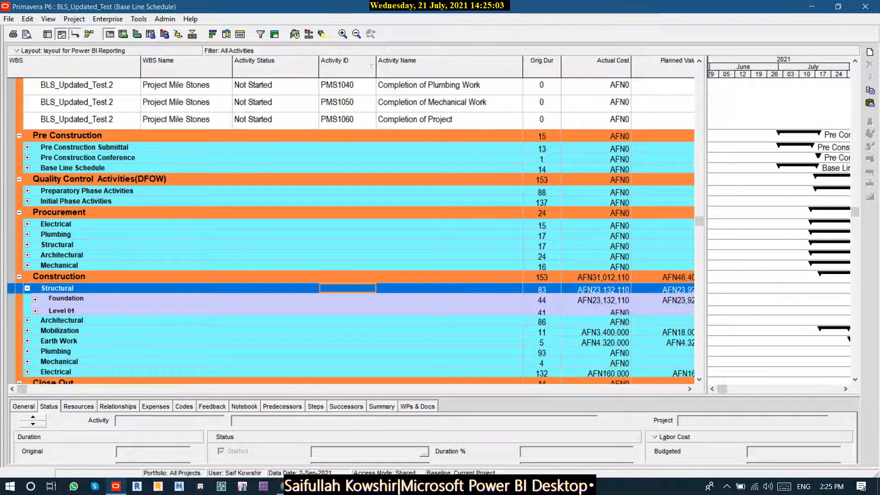
pyautogui.press('Right')
pyautogui.press('Right')
pyautogui.press('Right')
pyautogui.press('Right')
pyautogui.press('Right')
pyautogui.press('Right')
pyautogui.press('Right')
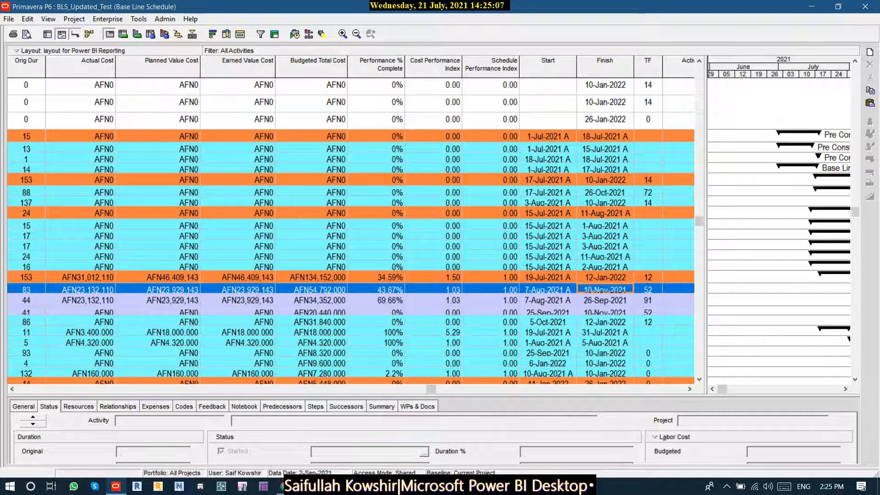
pyautogui.press('Left')
pyautogui.press('Left')
pyautogui.press('Left')
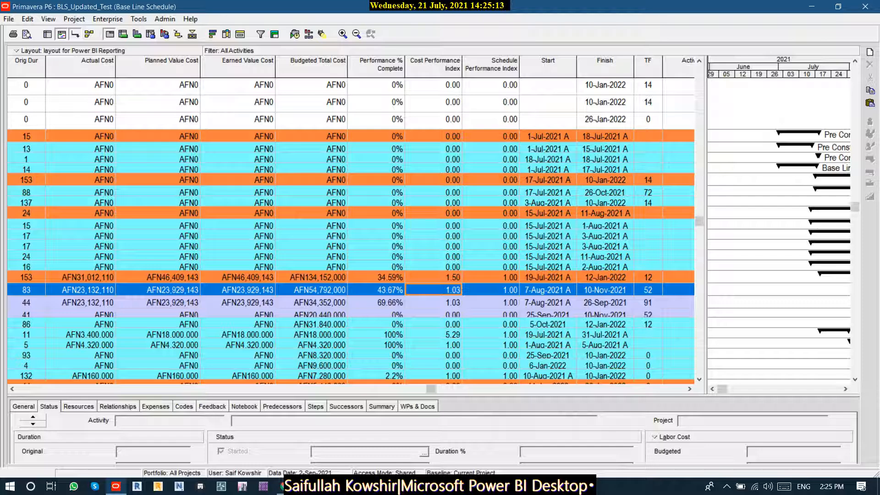
# - Return to Power BI, cross-filter the cards by Foundation alone and together with Level 01 to check CPI, and clear the selection
pyautogui.hotkey('alt', 'Tab')
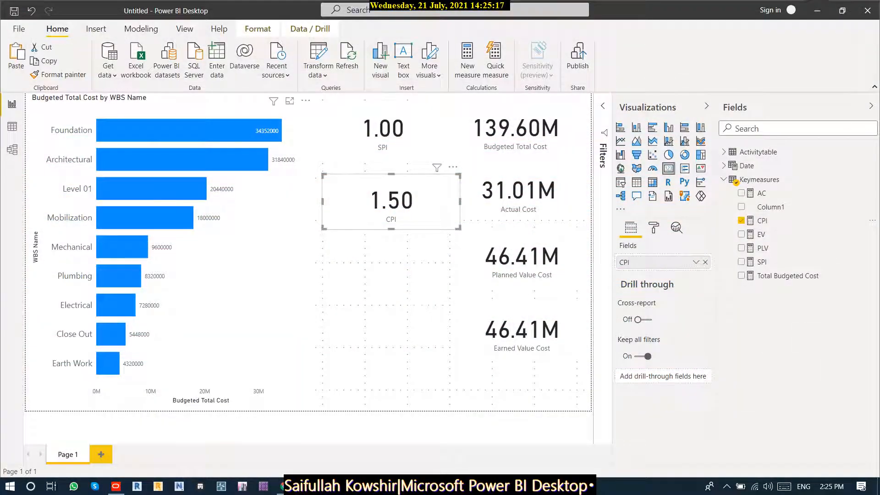
pyautogui.click(189, 131)
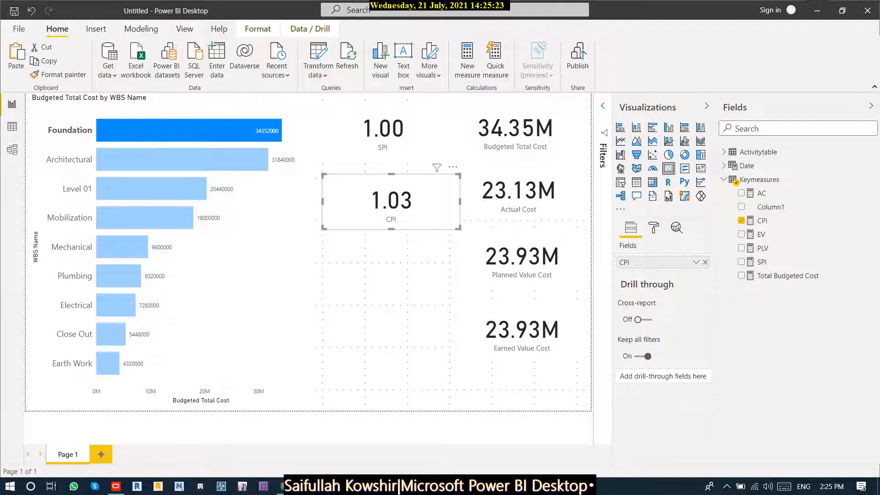
pyautogui.keyDown('ctrl'); pyautogui.click(151, 188); pyautogui.keyUp('ctrl')
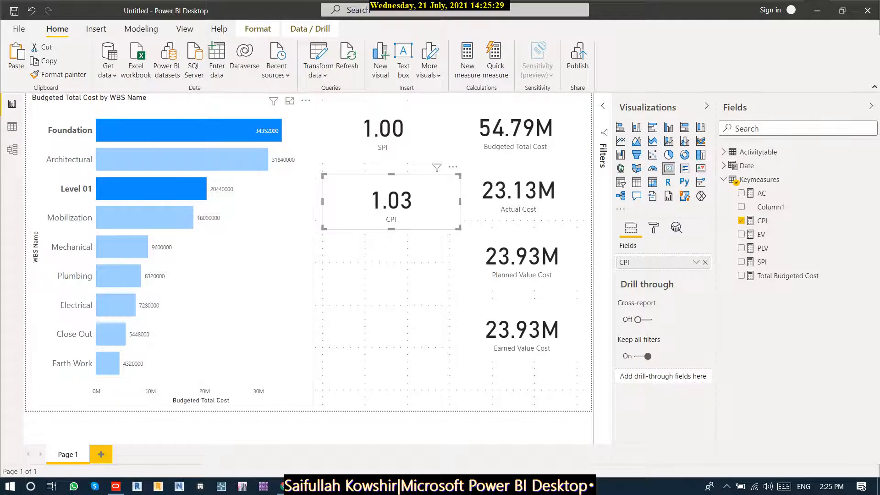
pyautogui.keyDown('ctrl'); pyautogui.click(151, 189); pyautogui.keyUp('ctrl')
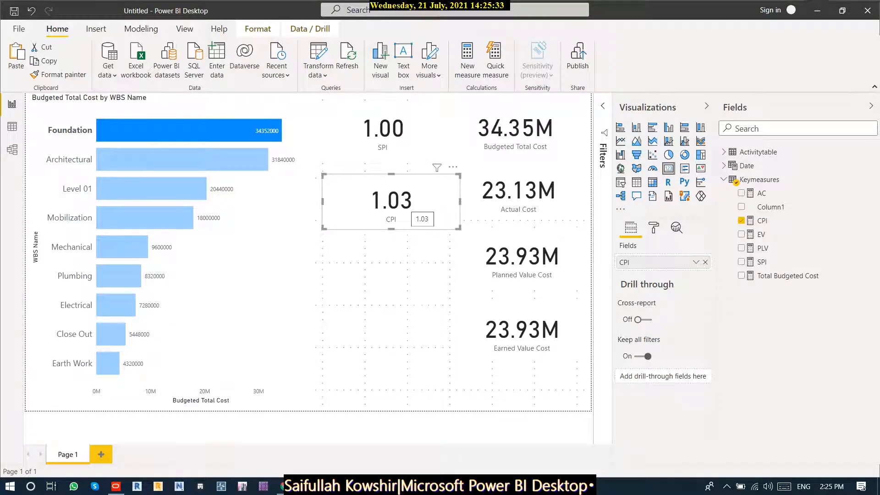
pyautogui.click(215, 130)
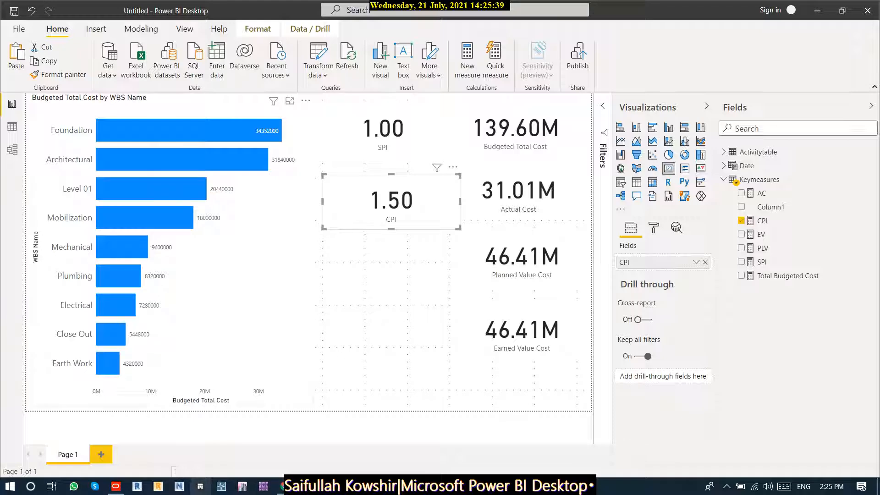
# - Arrange the Power BI and Primavera P6 windows side by side
pyautogui.press('super+Left')
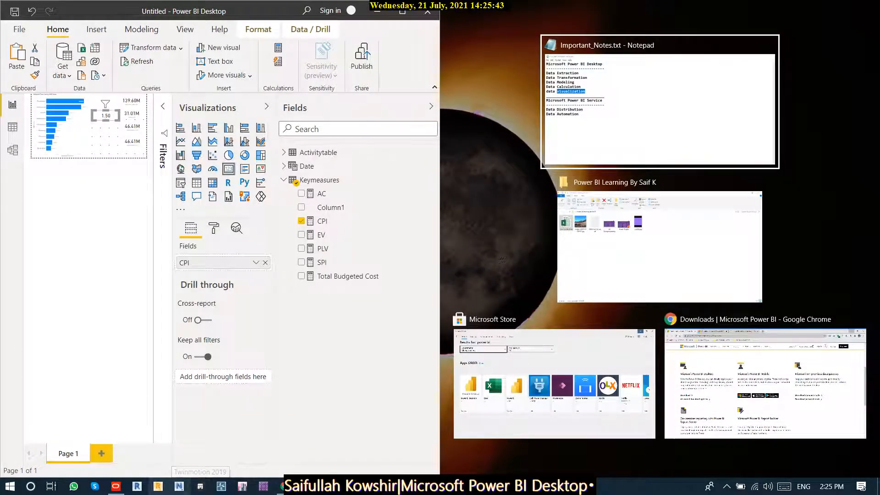
pyautogui.click(116, 486)
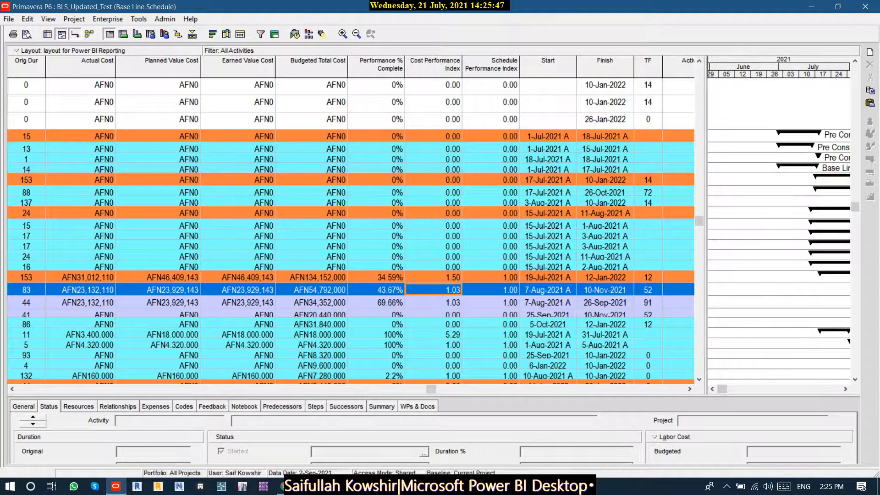
pyautogui.click(116, 486)
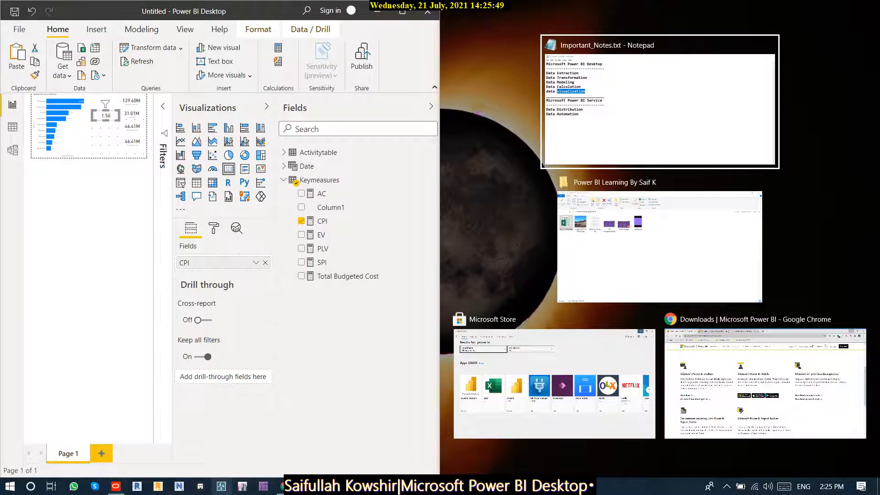
pyautogui.click(116, 486)
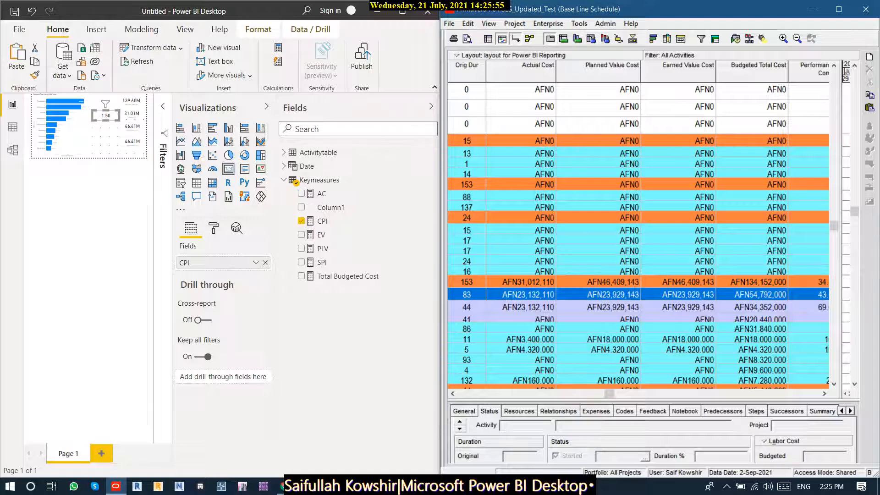
# - Check Foundation's planned value and actual cost in Primavera P6, and expand the Foundation group under Structural to show its activities
pyautogui.click(599, 307)
pyautogui.scroll(-2, 599, 307)
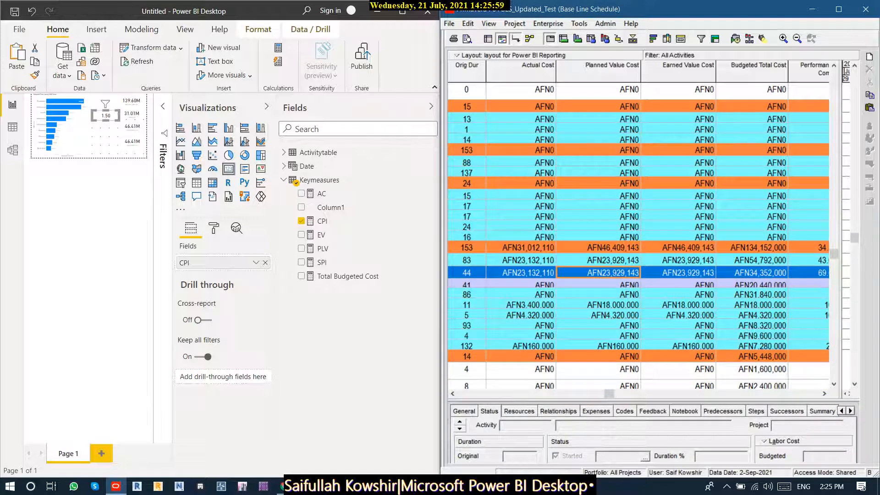
pyautogui.click(521, 273)
pyautogui.scroll(-1, 521, 273)
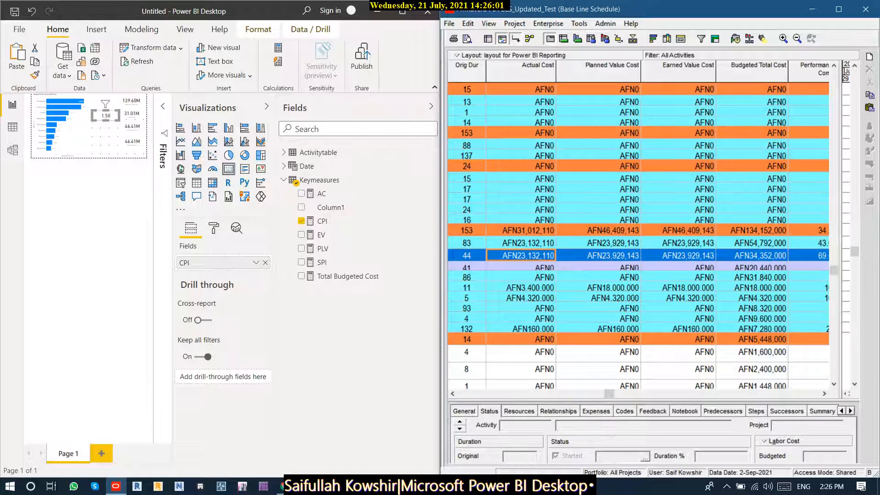
pyautogui.scroll(-1, 653, 236)
pyautogui.scroll(2, 653, 236)
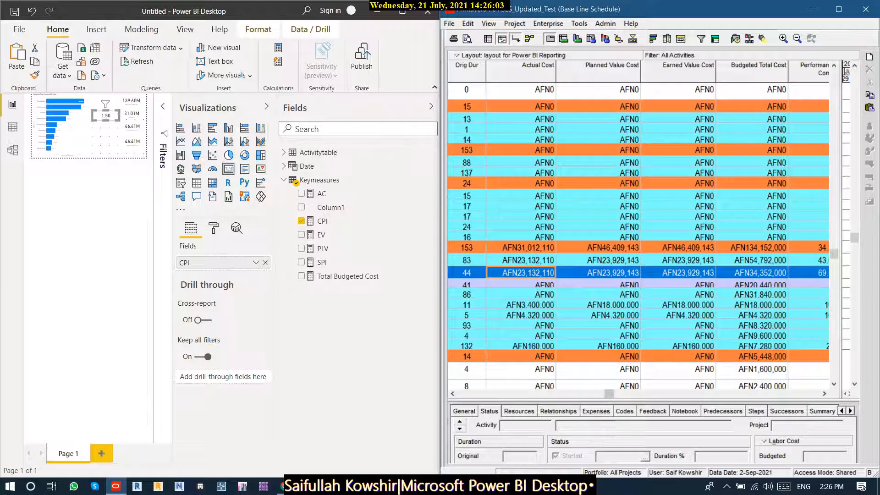
pyautogui.click(452, 393)
pyautogui.click(452, 394)
pyautogui.click(452, 394)
pyautogui.click(452, 393)
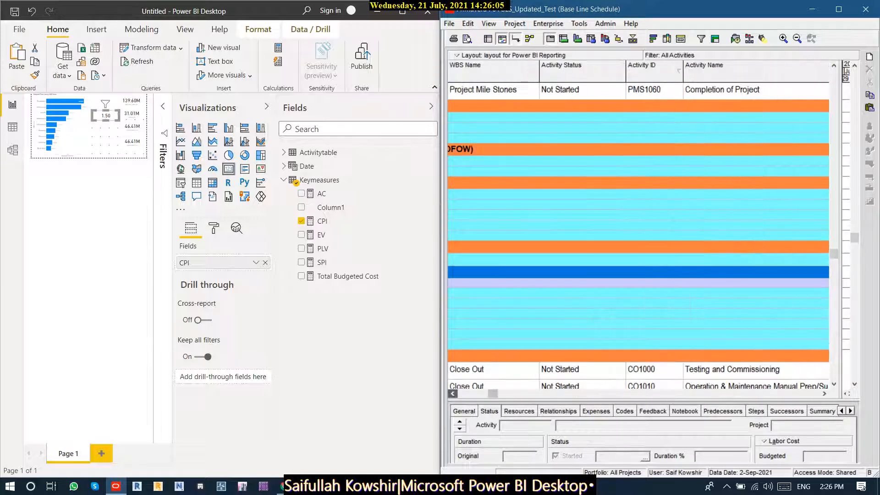
pyautogui.click(452, 393)
pyautogui.click(476, 272)
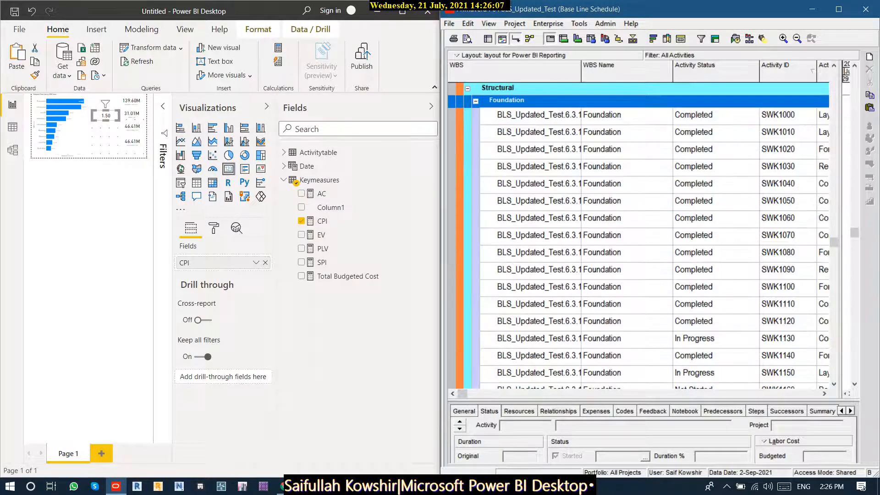
# - Examine the costs and Cost Performance Index of activity SWK1000, Layout for Foundation, along with its activity name
pyautogui.click(626, 115)
pyautogui.press('Right')
pyautogui.press('Right')
pyautogui.press('Right')
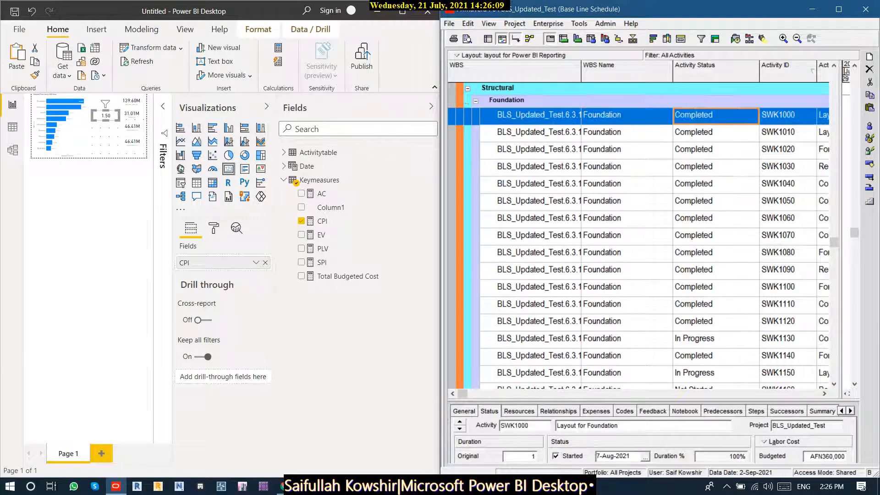
pyautogui.press('Right')
pyautogui.press('Right')
pyautogui.press('Right')
pyautogui.press('Right')
pyautogui.press('Right')
pyautogui.press('Right')
pyautogui.press('Right')
pyautogui.press('Right')
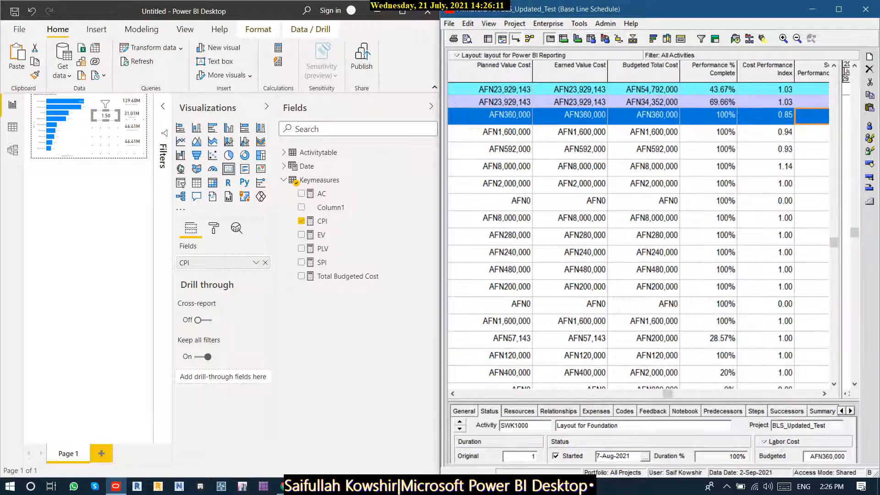
pyautogui.press('Left')
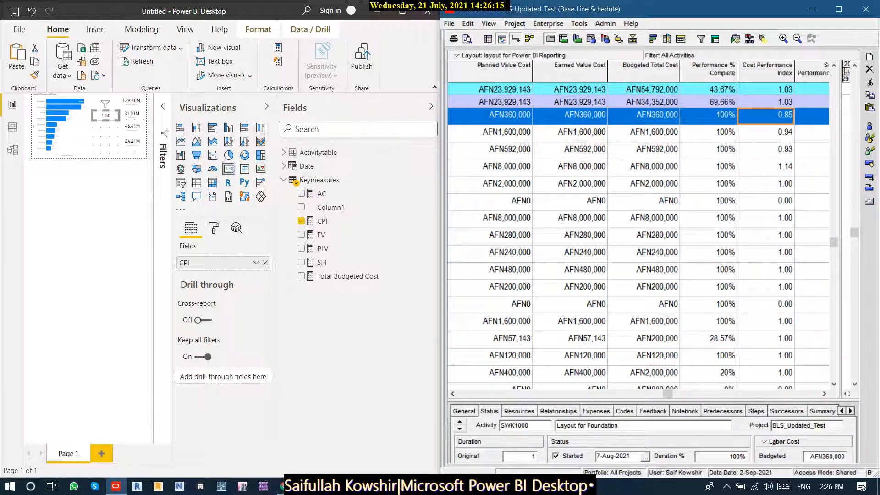
pyautogui.press('Left')
pyautogui.press('Left')
pyautogui.press('Left')
pyautogui.press('Left')
pyautogui.press('Left')
pyautogui.press('Left')
pyautogui.press('Left')
pyautogui.press('Left')
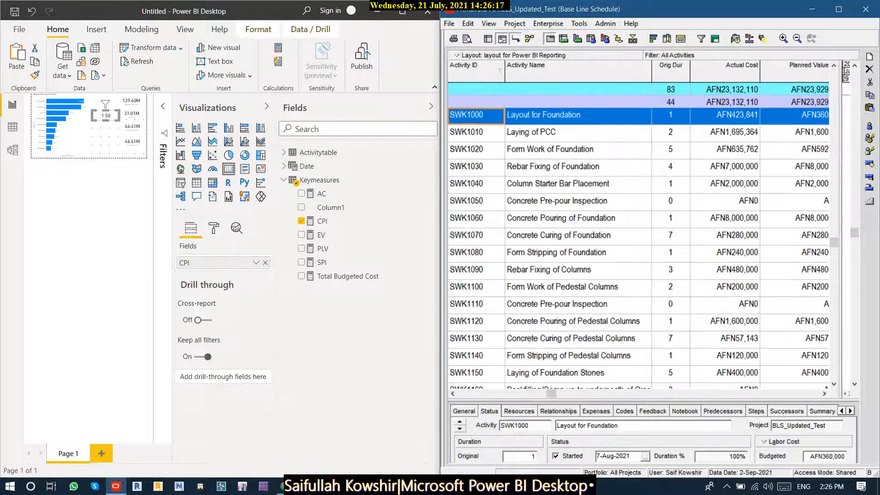
pyautogui.press('Right')
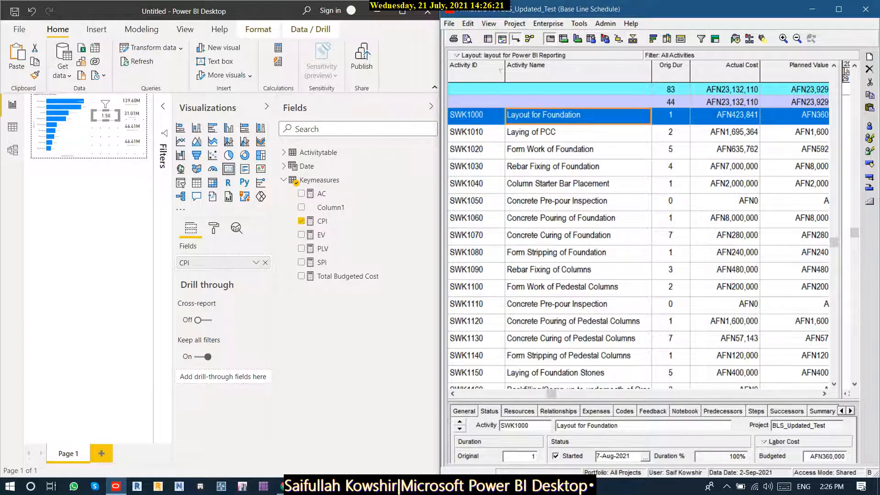
# - Maximize the Power BI window and deselect the CPI card on the report page
pyautogui.click(402, 12)
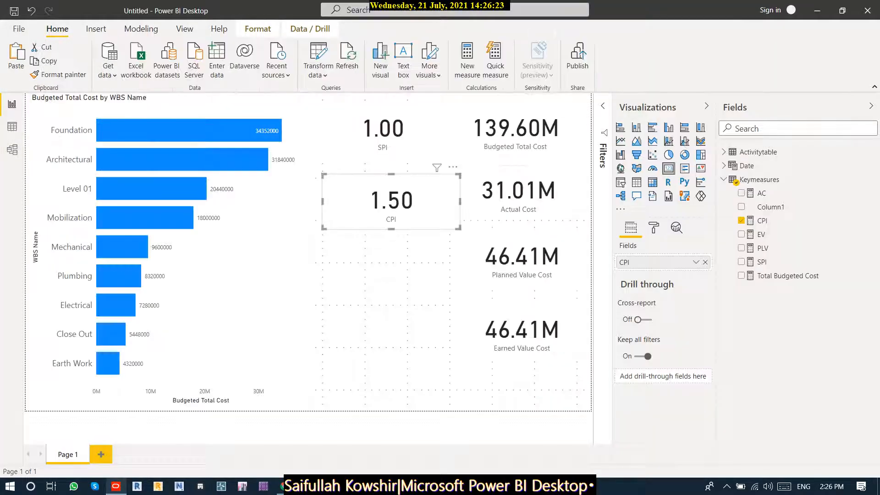
pyautogui.click(384, 294)
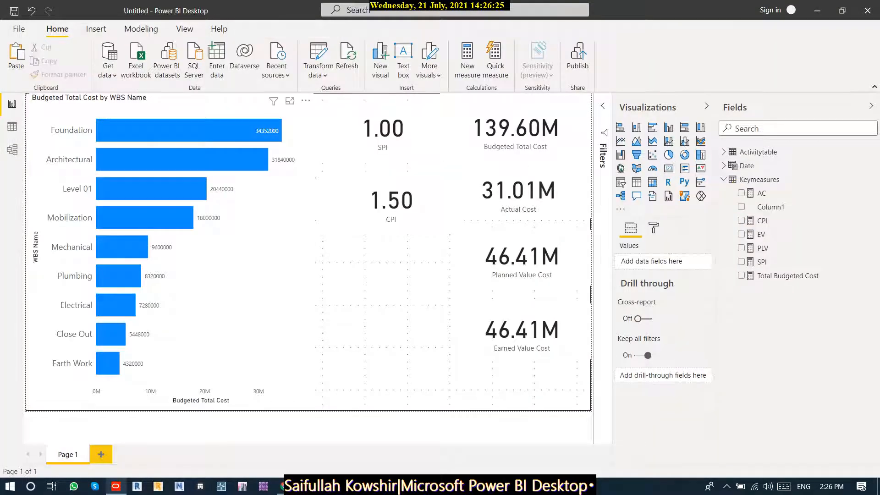
# - Shorten the Budgeted Total Cost by WBS Name bar chart to roughly the upper half of the report page
pyautogui.click(249, 285)
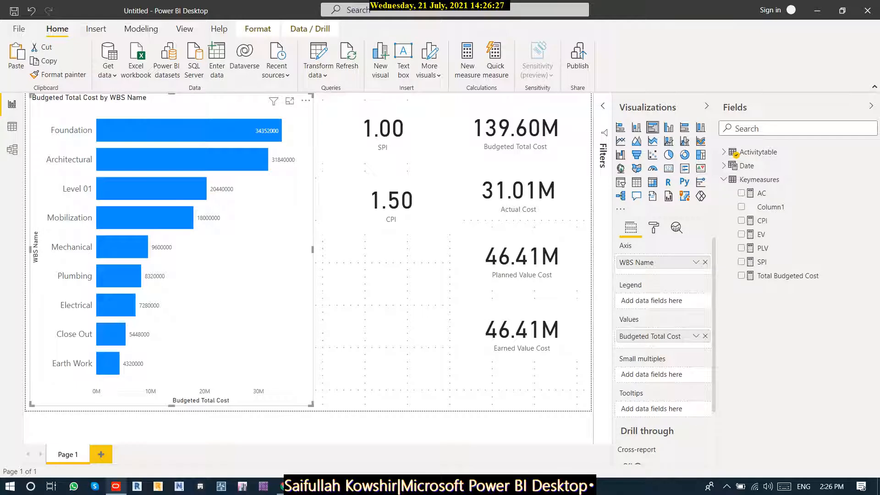
pyautogui.moveTo(171, 405); pyautogui.dragTo(171, 247)
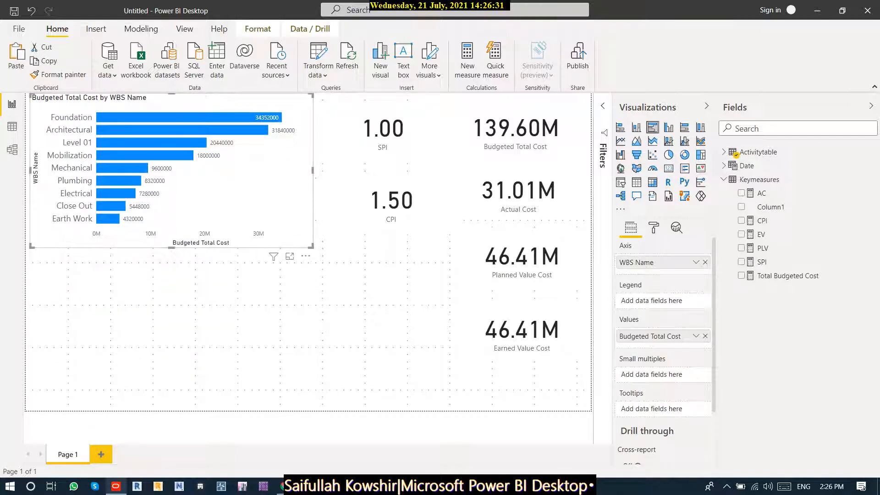
pyautogui.moveTo(172, 248); pyautogui.dragTo(171, 268)
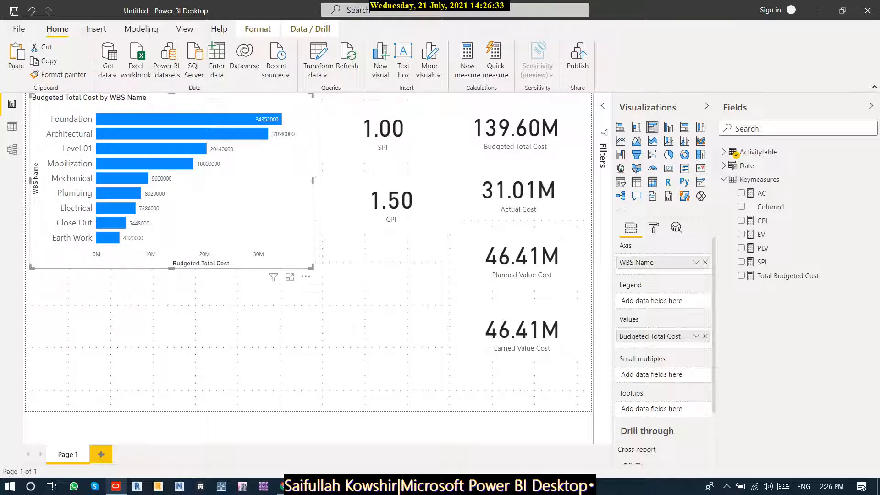
# - Paste a copy of the Budgeted Total Cost by WBS Name chart, place it beneath the original and reduce its height to avoid overlap
pyautogui.click(220, 320)
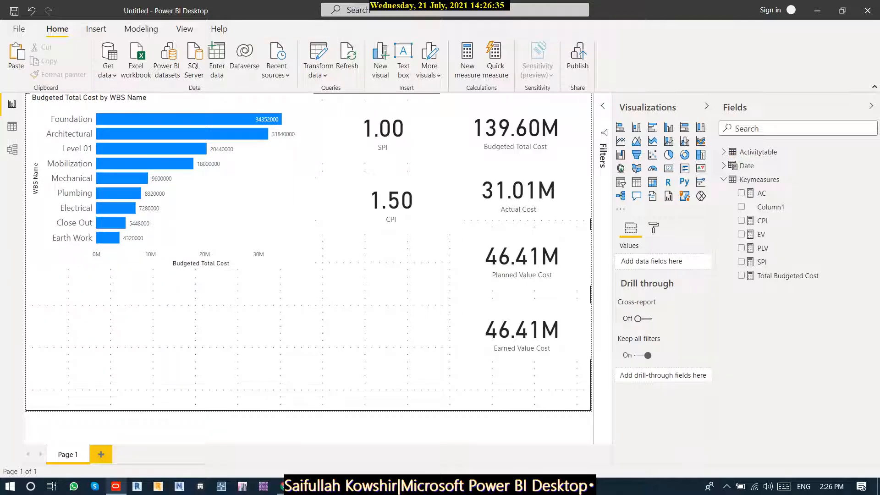
pyautogui.hotkey('ctrl', 'v')
pyautogui.moveTo(220, 197); pyautogui.dragTo(224, 334)
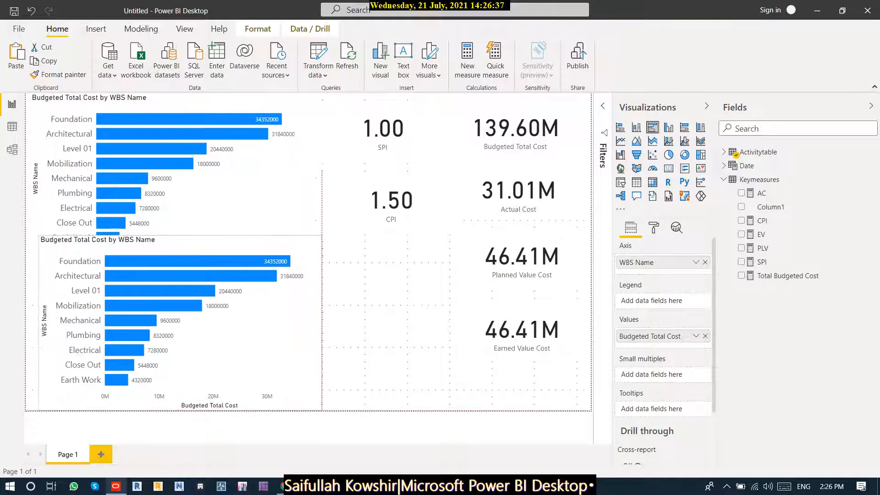
pyautogui.moveTo(180, 235); pyautogui.dragTo(180, 270)
pyautogui.click(148, 326)
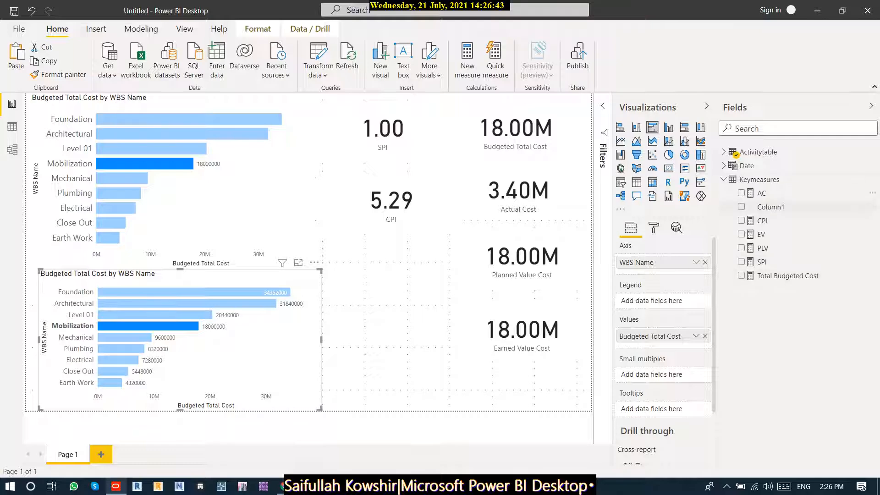
# - Replace WBS Name with Activity Name from Activitytable on the axis of the lower bar chart
pyautogui.click(723, 179)
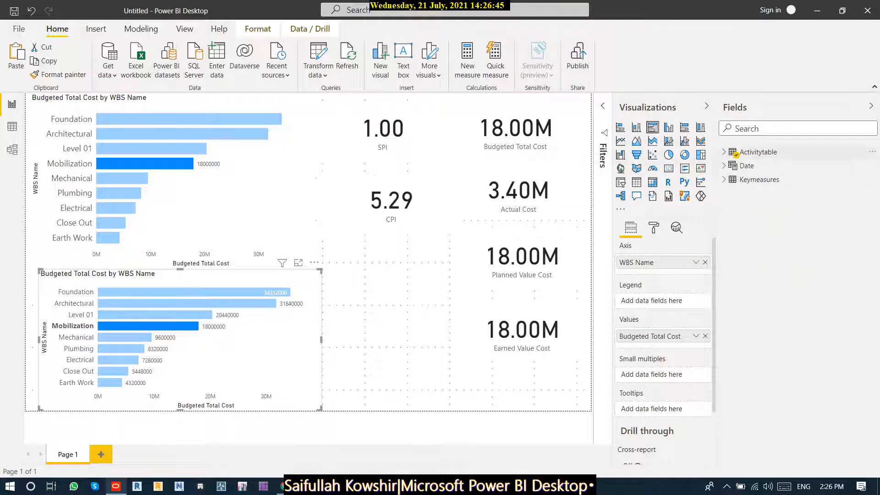
pyautogui.click(736, 154)
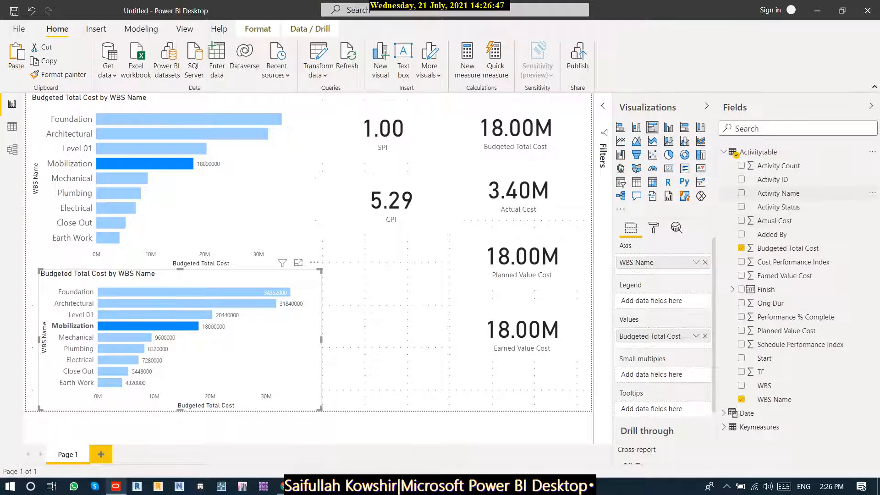
pyautogui.moveTo(778, 193); pyautogui.dragTo(664, 262)
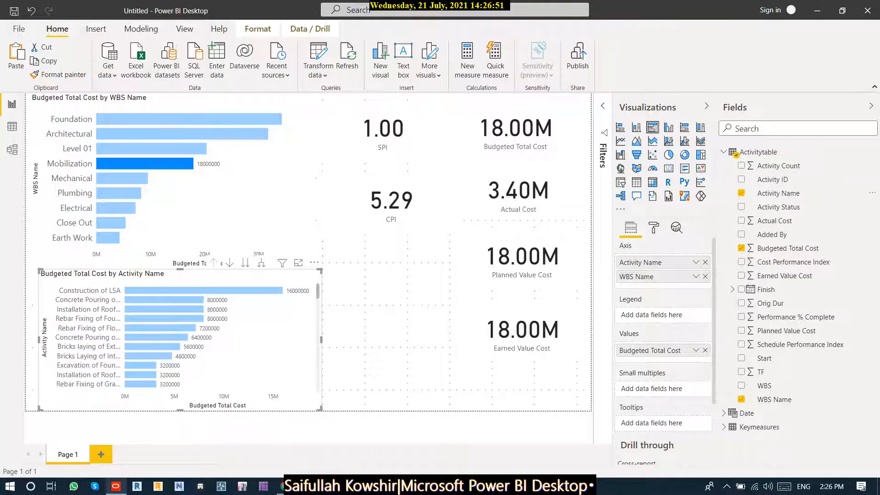
pyautogui.click(704, 276)
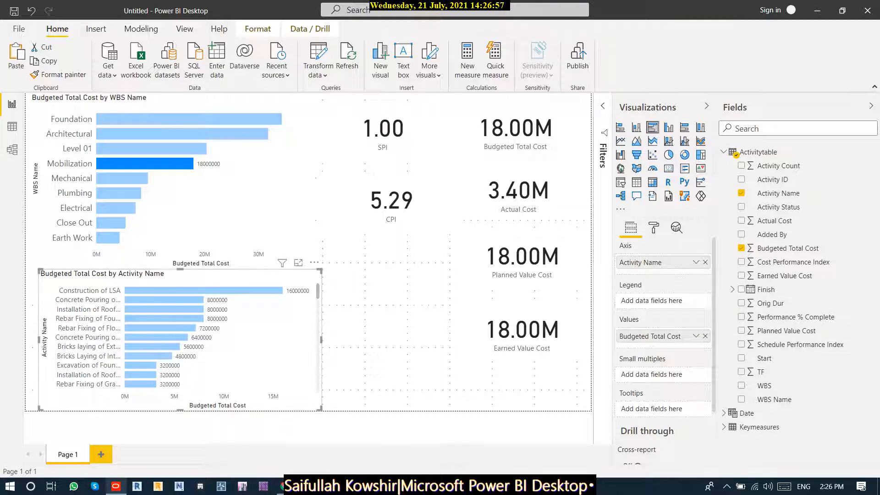
# - Widen the Activity Name chart up to the cost cards, and filter the report by Mobilization in the WBS Name chart
pyautogui.moveTo(321, 340); pyautogui.dragTo(451, 339)
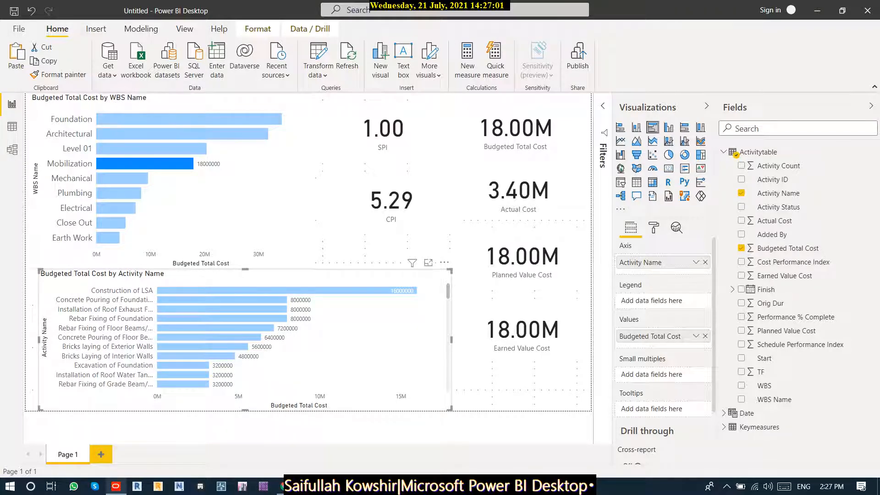
pyautogui.click(248, 197)
pyautogui.click(74, 163)
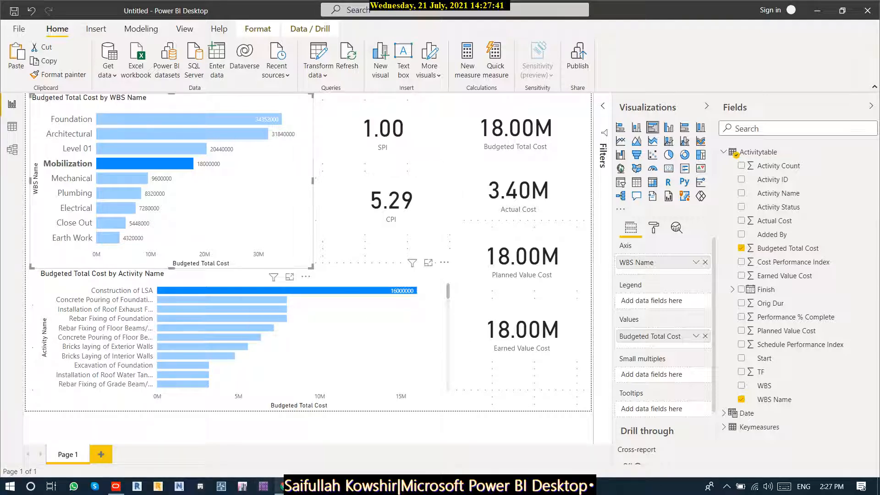
# - Switch to Primavera P6, maximize its window and bring the WBS column of the activity table into view
pyautogui.click(116, 486)
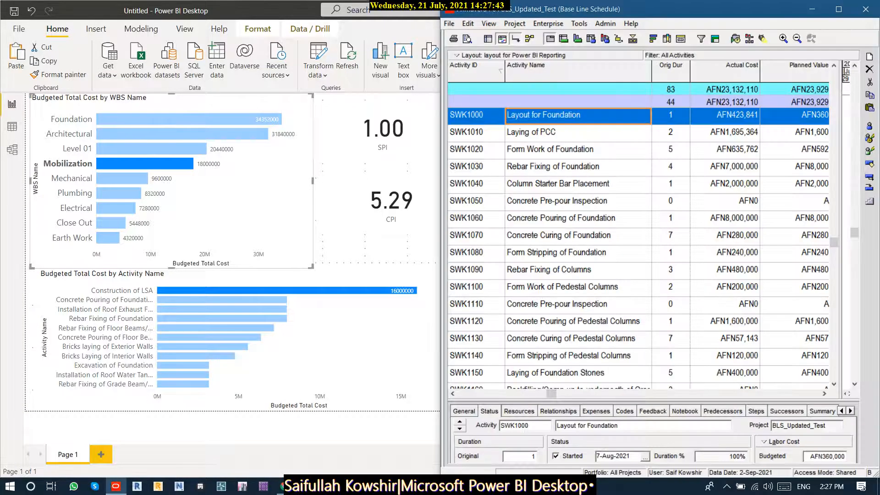
pyautogui.press('Down')
pyautogui.scroll(2, 639, 229)
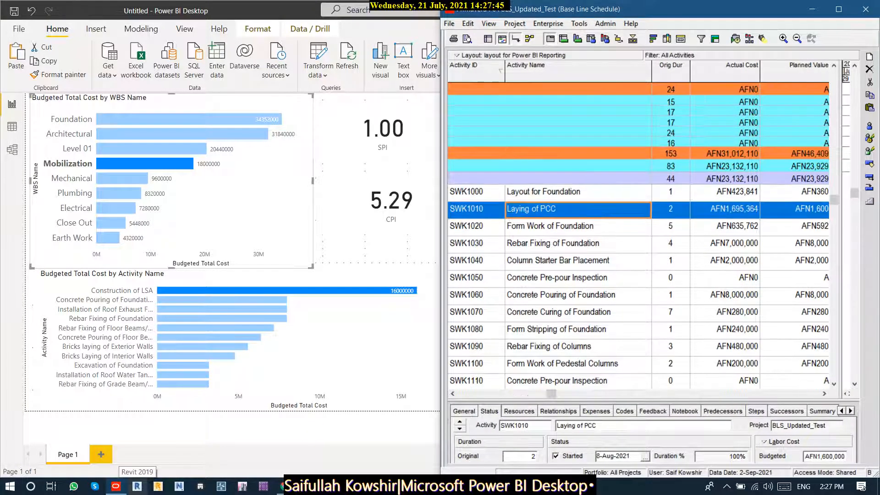
pyautogui.click(839, 10)
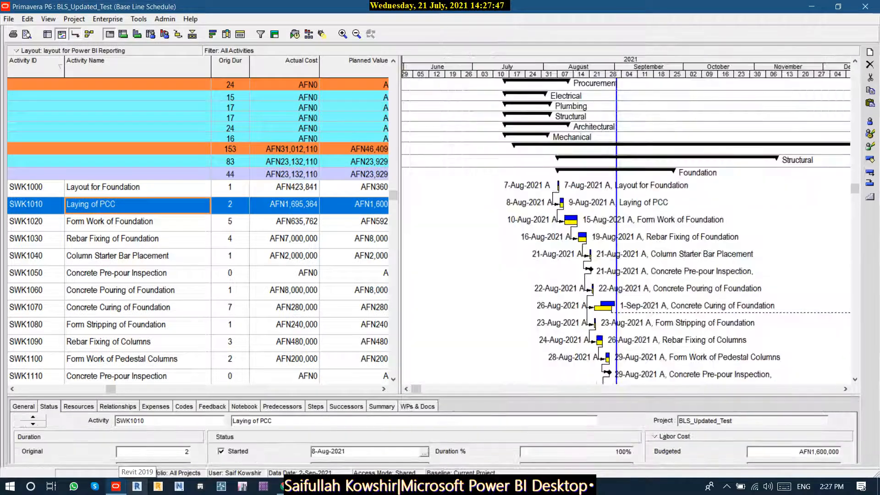
pyautogui.scroll(2, 625, 232)
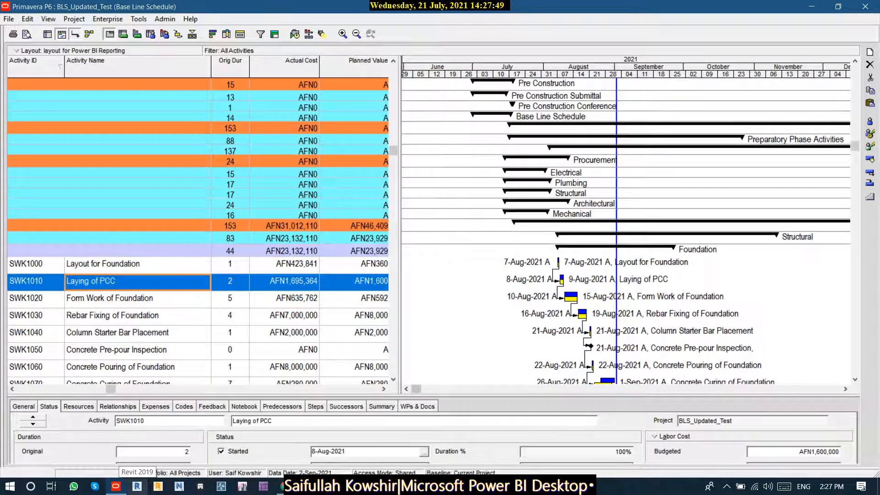
pyautogui.moveTo(110, 389); pyautogui.dragTo(22, 389)
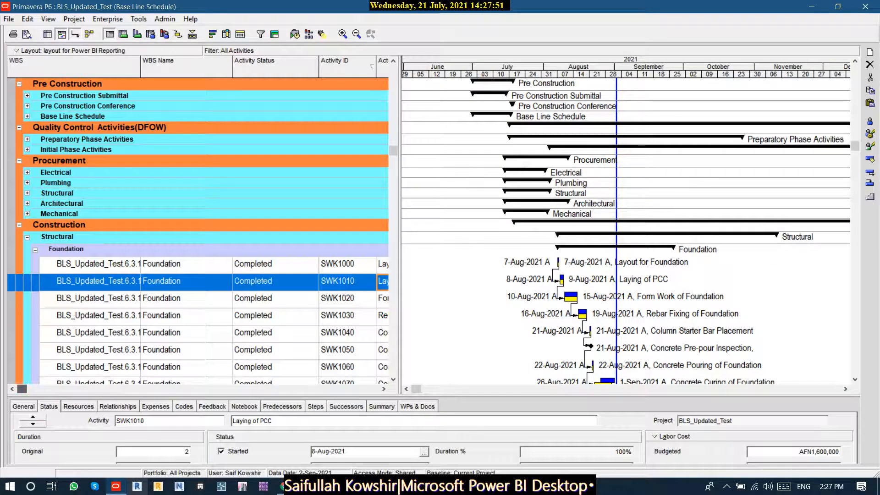
# - Locate the Mobilization group under Construction, expand it and select activity MOB1000, Clearing of Site
pyautogui.click(19, 225)
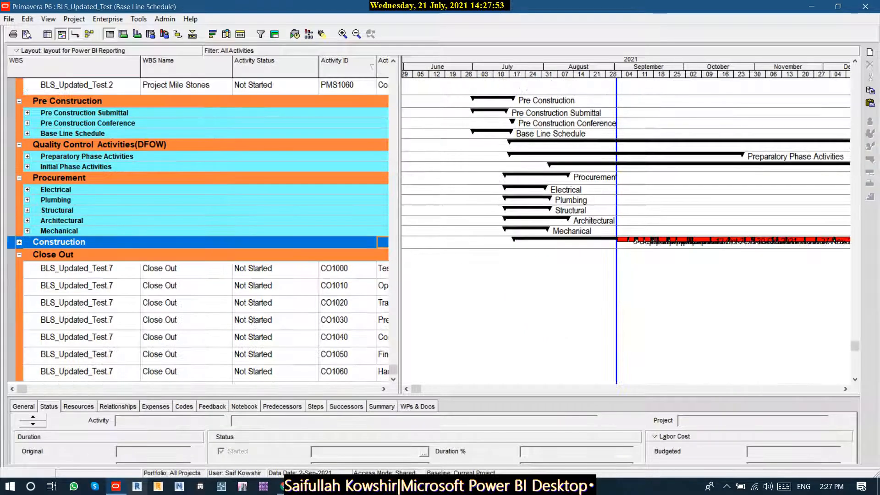
pyautogui.click(19, 242)
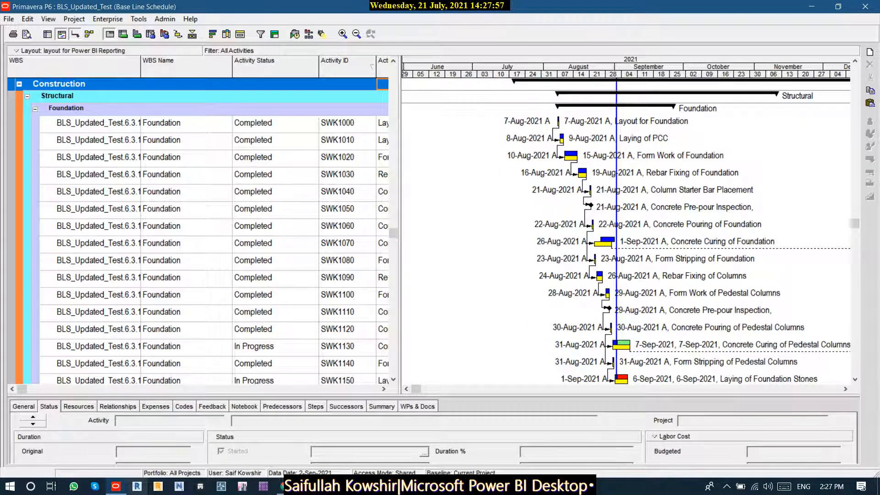
pyautogui.click(20, 84)
pyautogui.scroll(6, 19, 83)
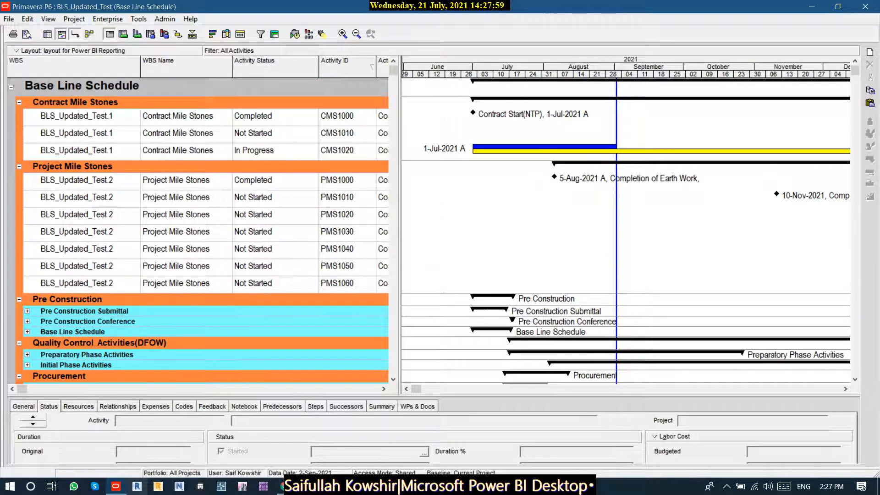
pyautogui.scroll(-1, 197, 230)
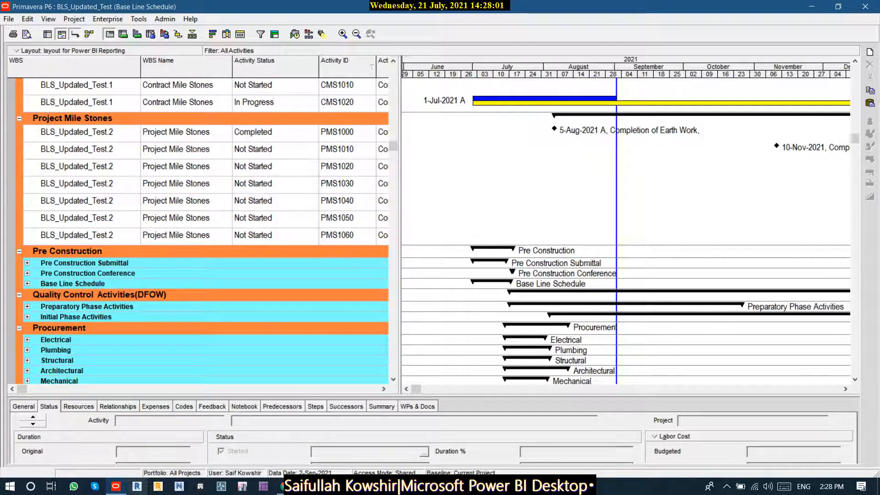
pyautogui.scroll(-3, 197, 229)
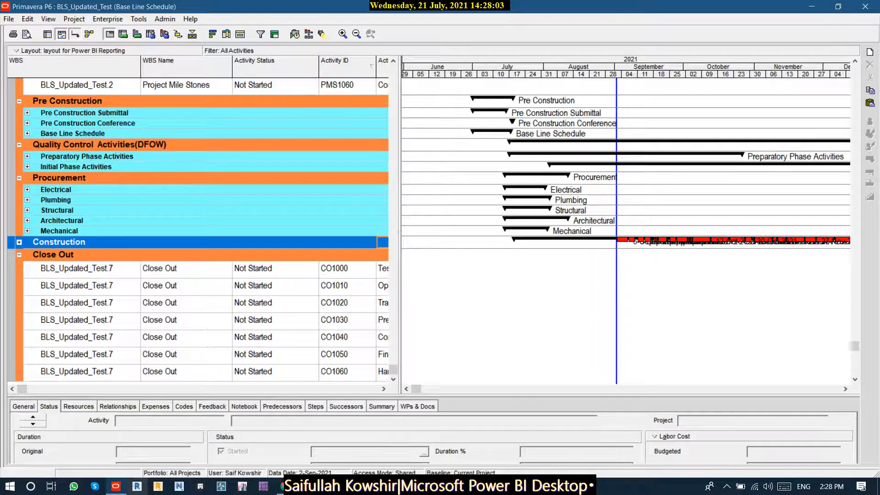
pyautogui.click(19, 242)
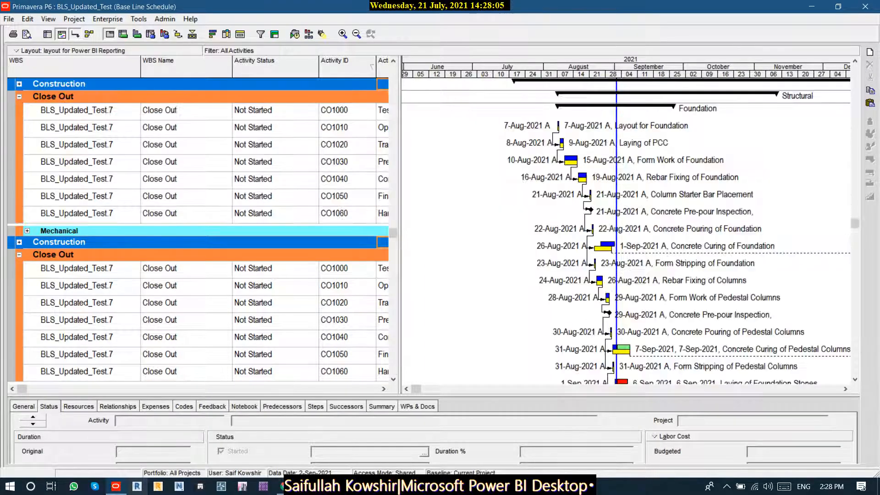
pyautogui.scroll(-7, 197, 229)
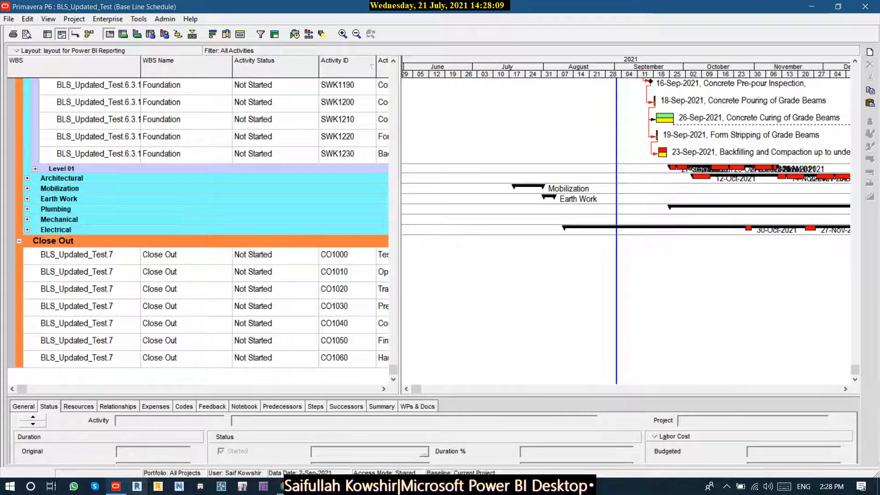
pyautogui.click(27, 188)
pyautogui.click(93, 202)
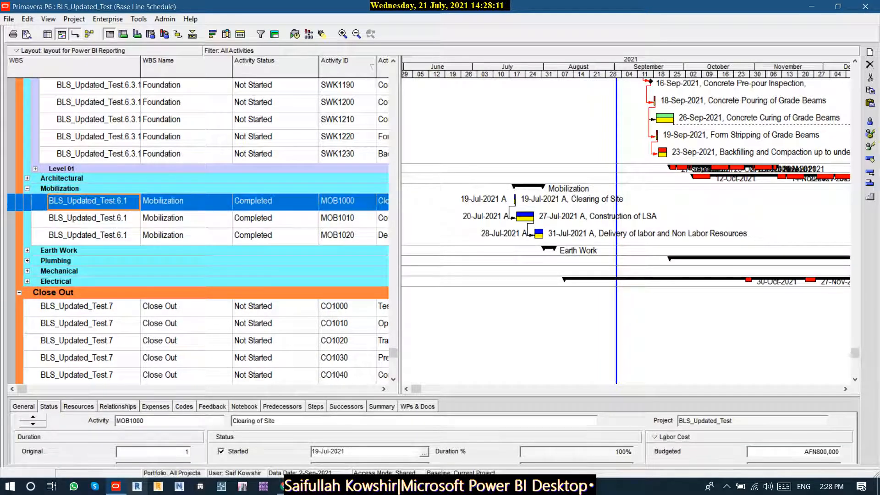
pyautogui.click(275, 201)
pyautogui.click(347, 202)
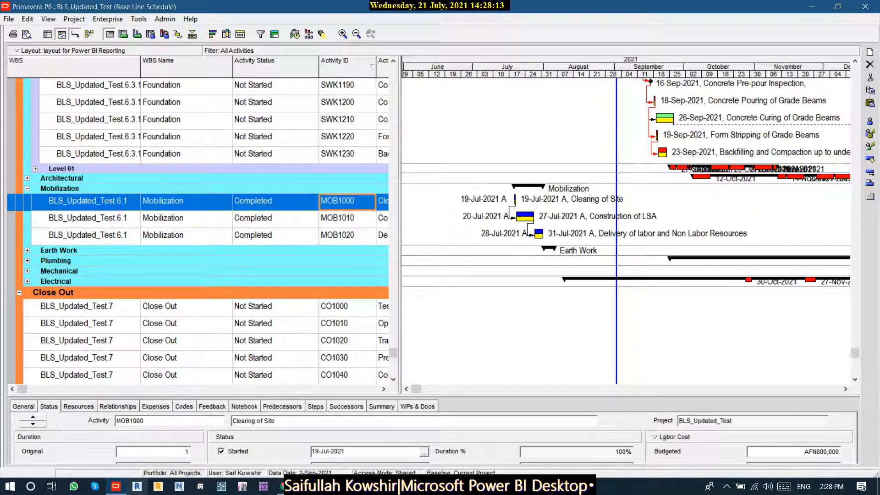
# - Show the activity table without the Gantt chart, and check the costs of Mobilization's Clearing of Site and Construction of LSA
pyautogui.moveTo(398, 184); pyautogui.dragTo(807, 183)
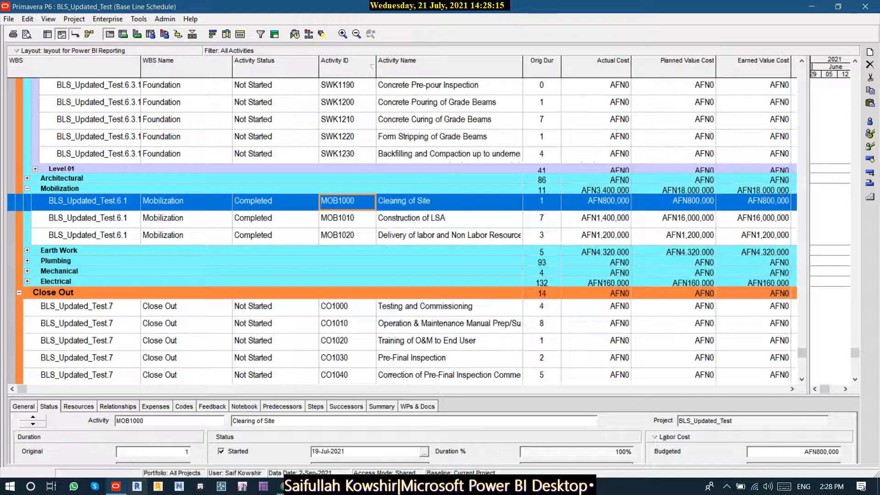
pyautogui.click(48, 34)
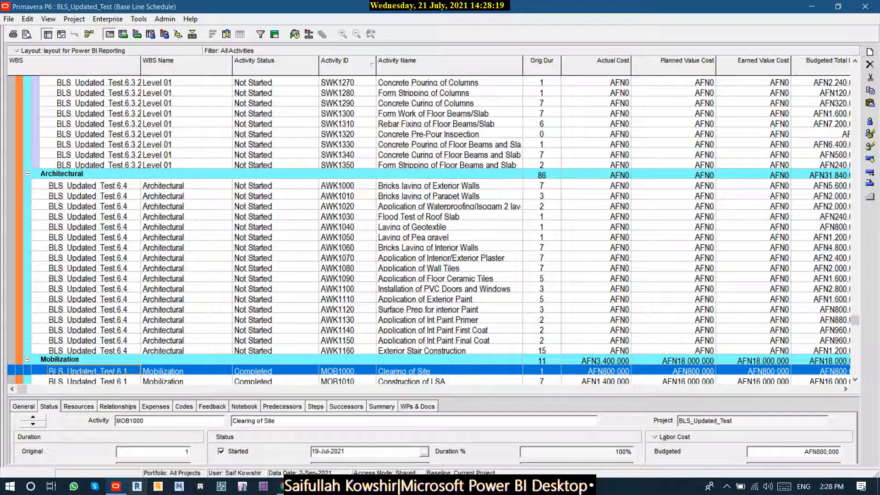
pyautogui.scroll(-1, 431, 229)
pyautogui.scroll(-5, 431, 229)
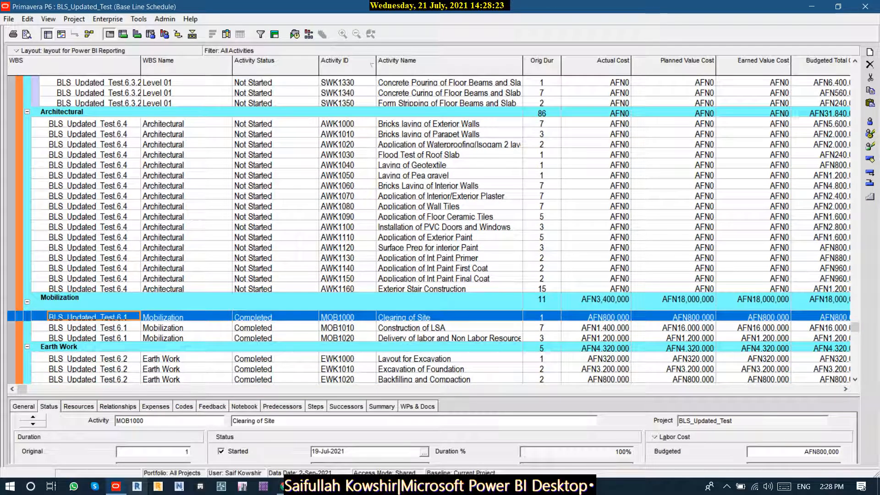
pyautogui.click(542, 327)
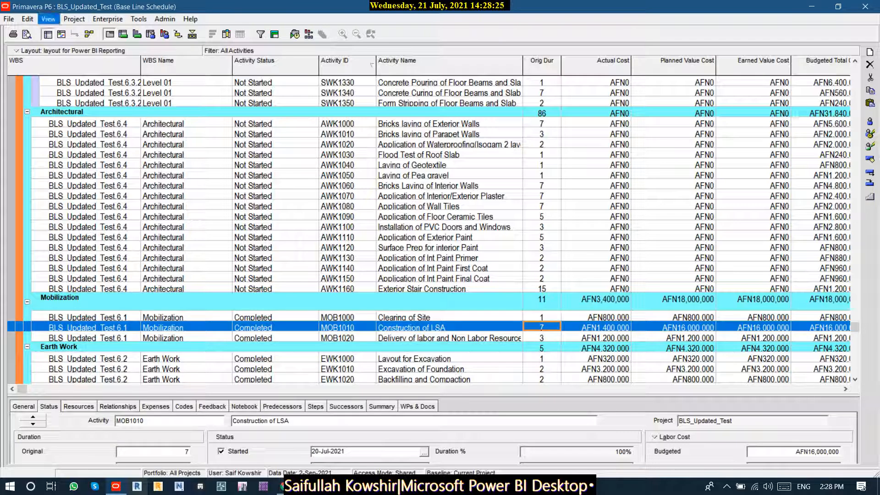
pyautogui.click(542, 317)
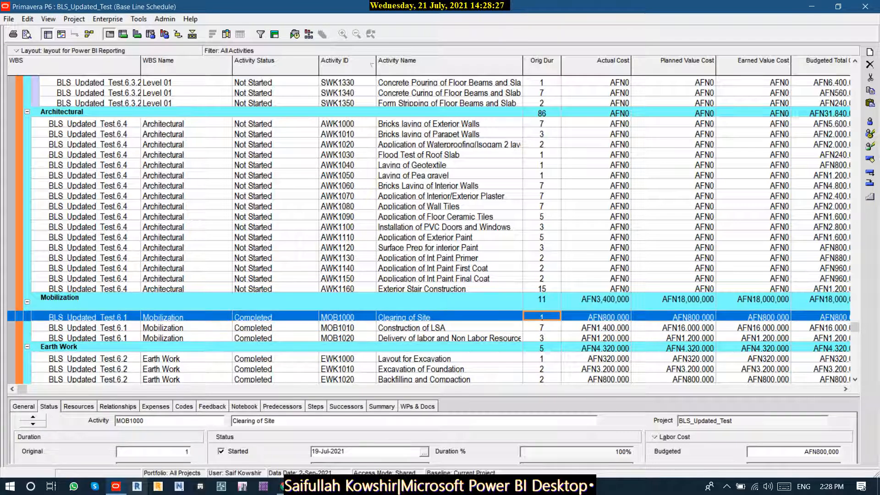
# - Turn off Keep Current Row Heights in the table's font and row settings and set the height for all rows to 40
pyautogui.rightClick(402, 172)
pyautogui.click(447, 334)
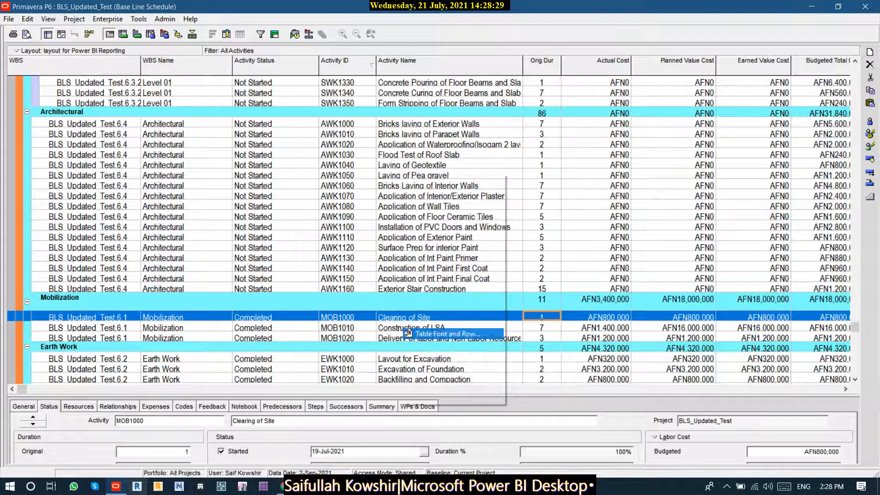
pyautogui.click(338, 258)
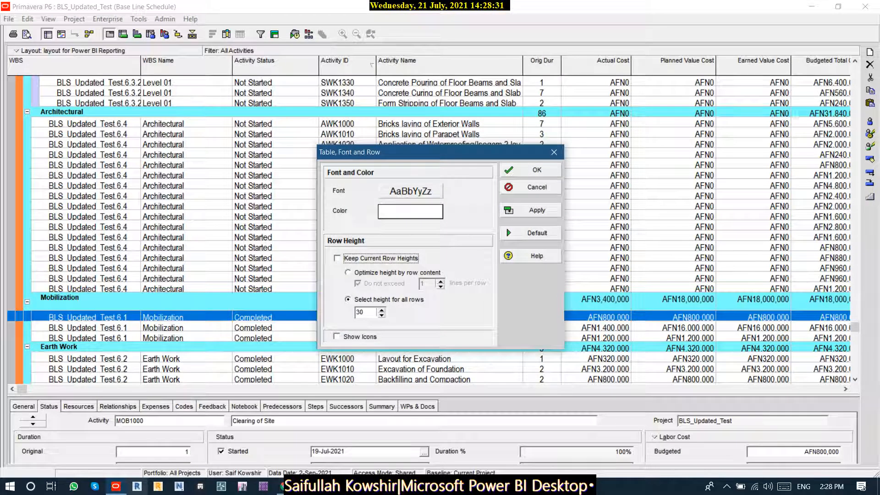
pyautogui.click(382, 310)
pyautogui.click(382, 310)
pyautogui.click(382, 310)
pyautogui.click(381, 310)
pyautogui.click(382, 309)
pyautogui.click(382, 309)
pyautogui.click(382, 310)
pyautogui.click(382, 310)
pyautogui.click(381, 310)
pyautogui.click(532, 210)
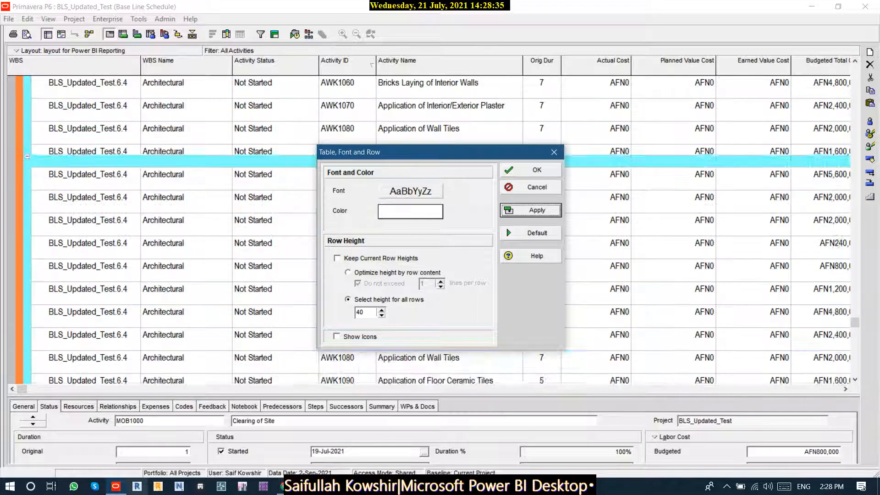
pyautogui.click(532, 170)
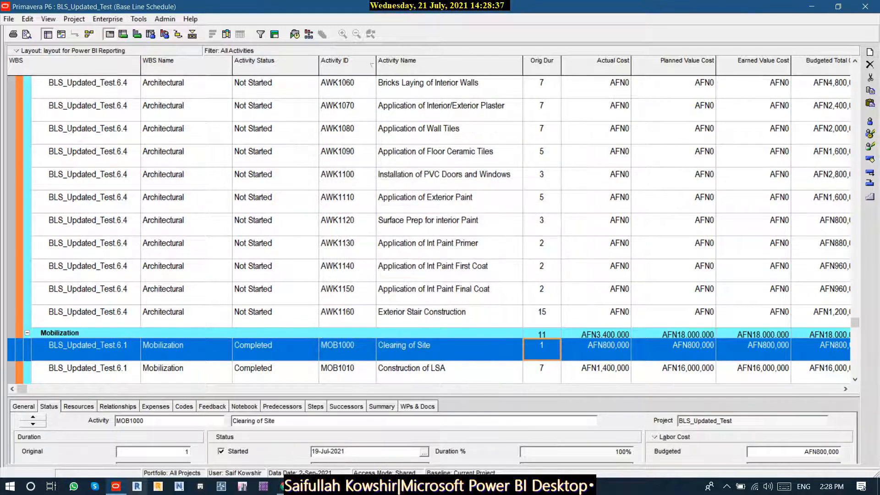
# - Check the cost and schedule performance indexes of the Mobilization group and its activities Clearing of Site and Construction of LSA
pyautogui.press('Right')
pyautogui.press('Right')
pyautogui.press('Right')
pyautogui.press('Right')
pyautogui.press('Right')
pyautogui.press('Right')
pyautogui.press('Right')
pyautogui.press('Right')
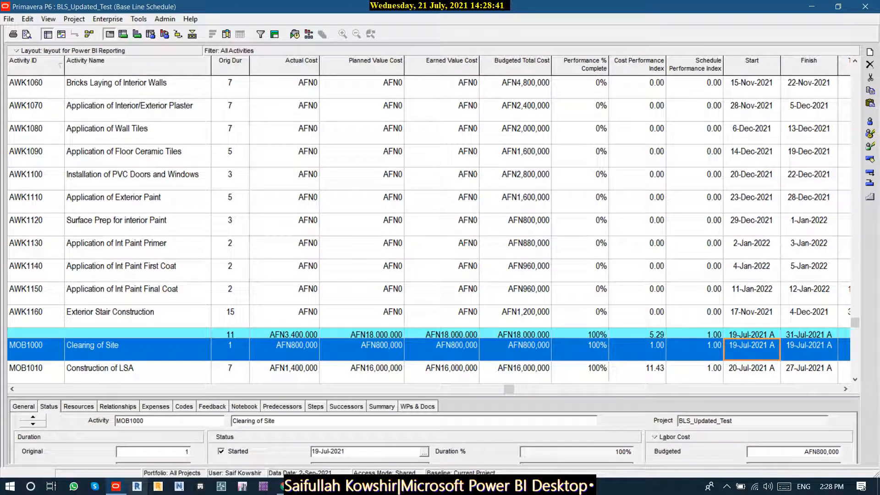
pyautogui.click(636, 334)
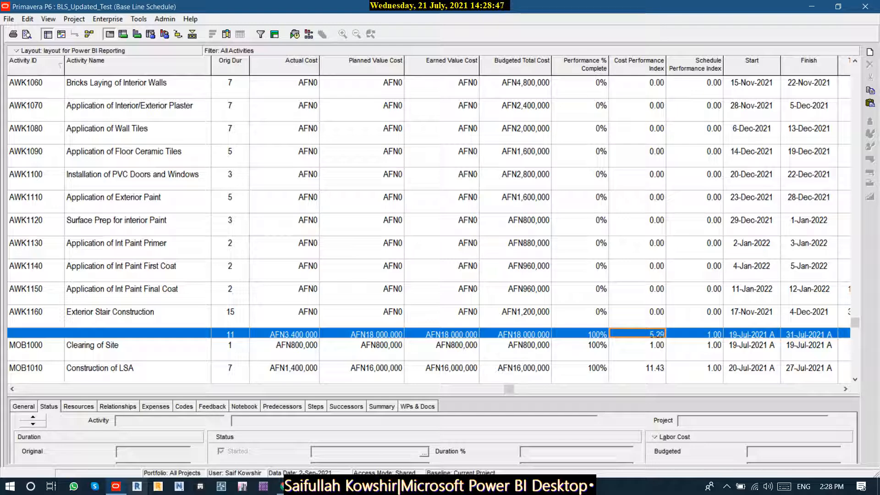
pyautogui.press('Down')
pyautogui.press('Up')
pyautogui.press('Down')
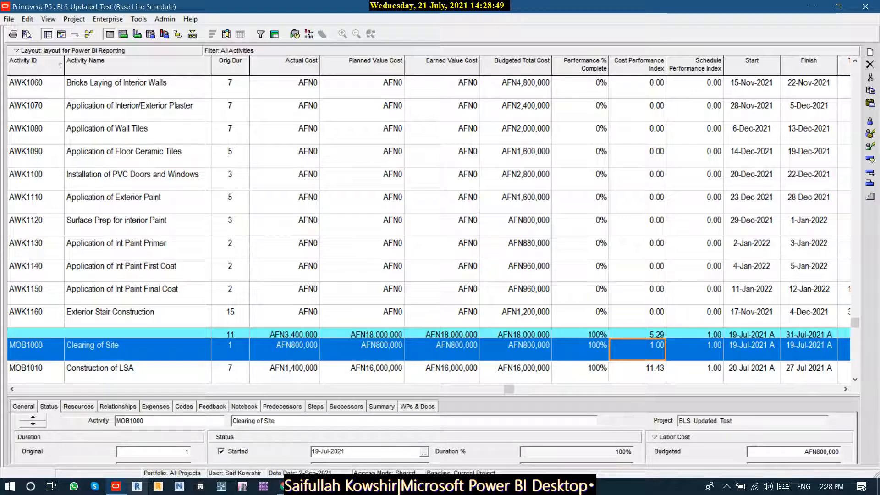
pyautogui.press('Up')
pyautogui.press('Down')
pyautogui.press('Down')
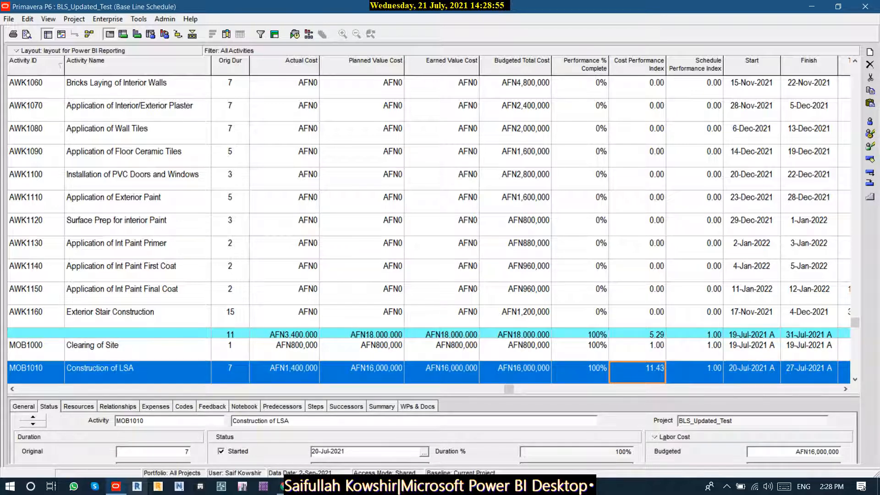
# - Switch to Power BI Desktop and compare the cards for Construction of LSA, the foundation concrete pouring and the roof exhaust installation
pyautogui.click(811, 6)
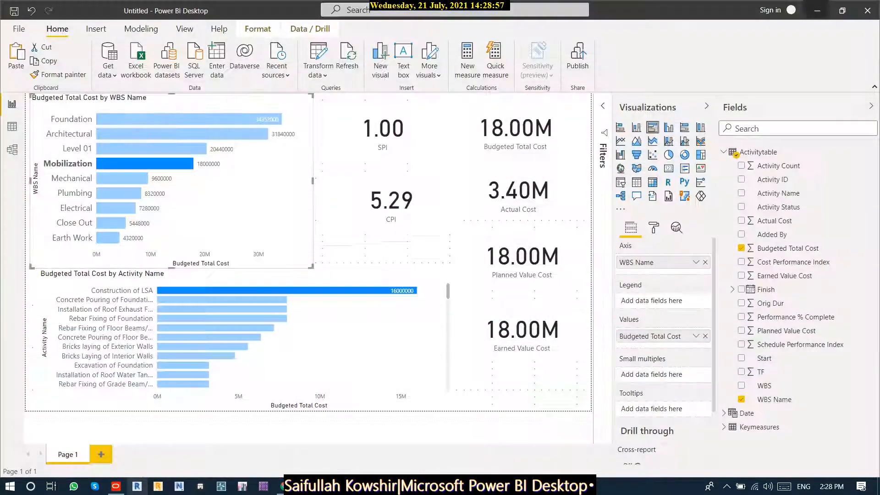
pyautogui.click(366, 290)
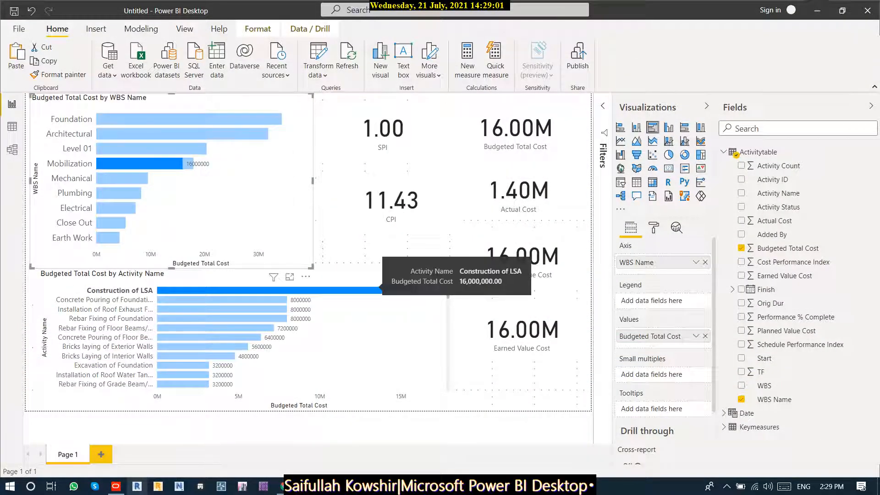
pyautogui.click(238, 300)
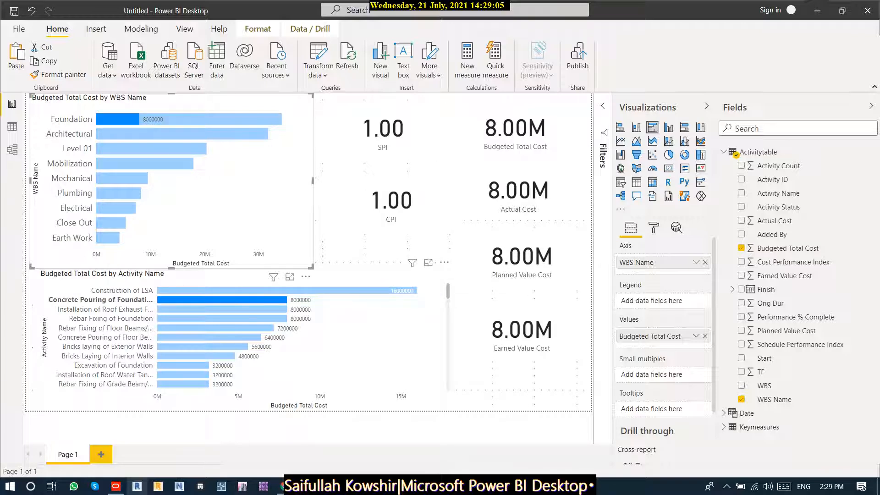
pyautogui.click(263, 309)
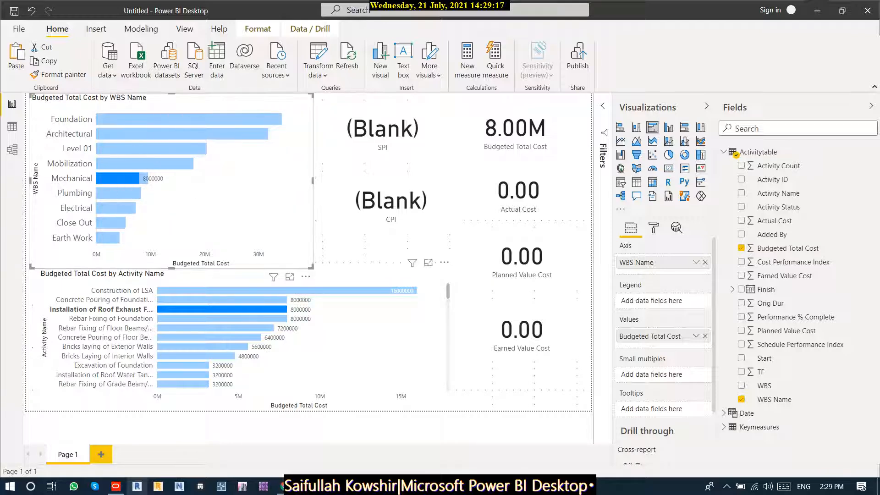
pyautogui.click(123, 290)
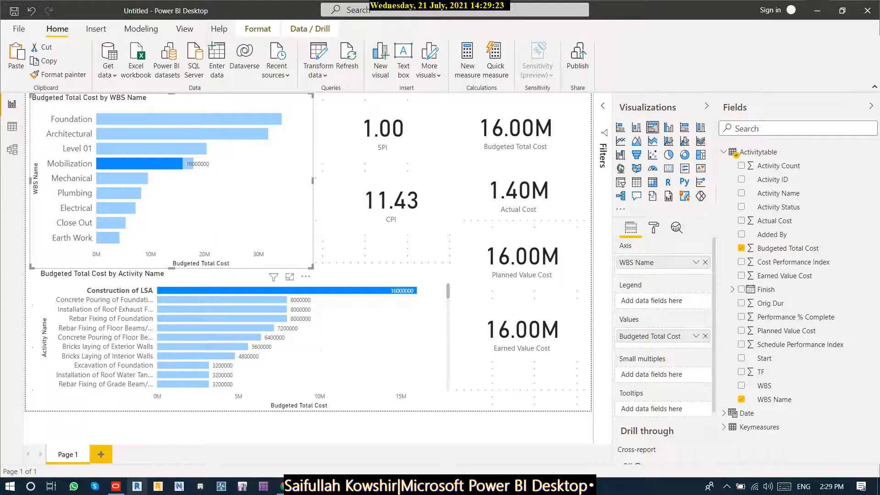
# - Check the cards for the foundation concrete pouring, Bricks laying of Exterior Walls, Bricks Laying of Interior Walls and Excavation of Foundation
pyautogui.click(279, 300)
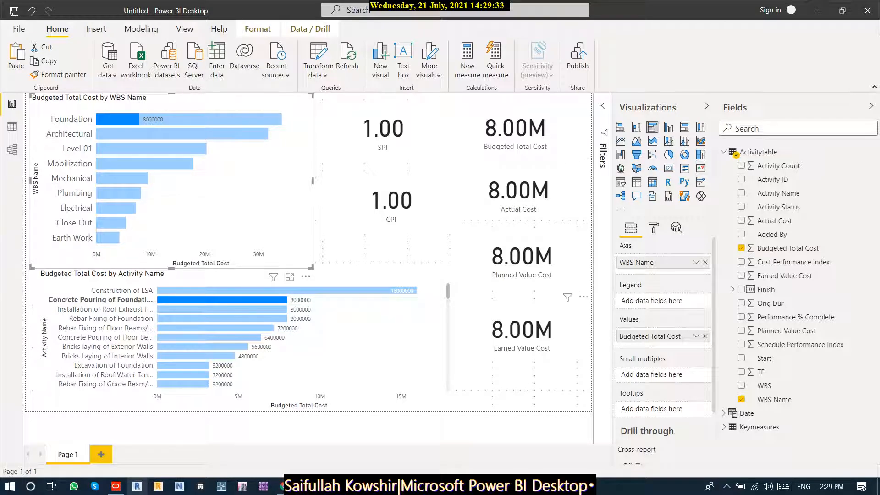
pyautogui.click(202, 347)
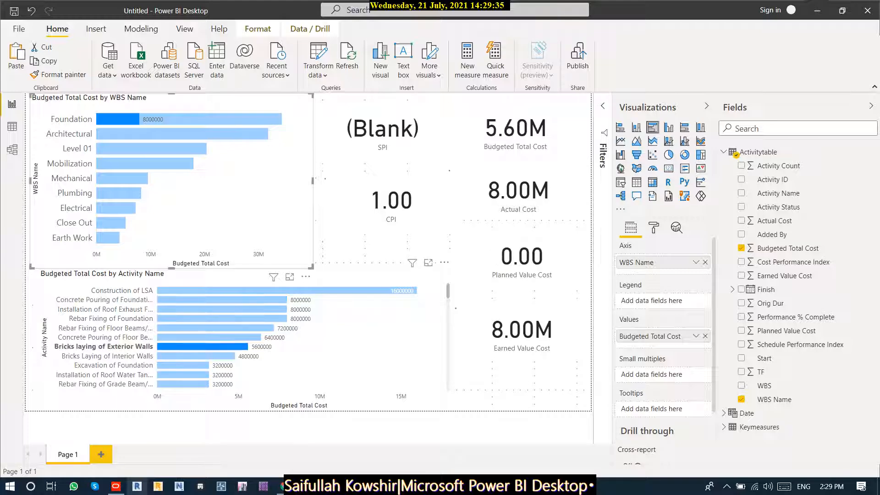
pyautogui.click(196, 356)
pyautogui.click(194, 365)
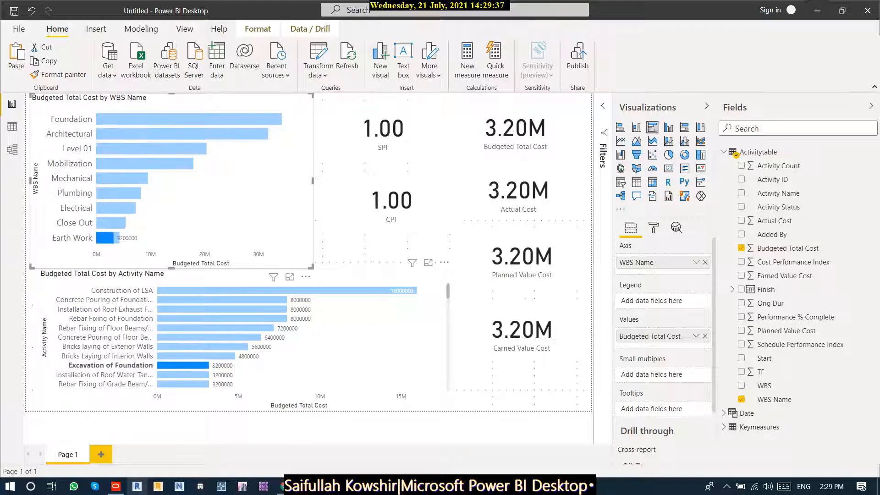
# - Check the cards for the low-cost activities Form Stripping of Foundation, Concrete Curing of Pedestal and Form Work of Pedestal
pyautogui.scroll(-10, 195, 365)
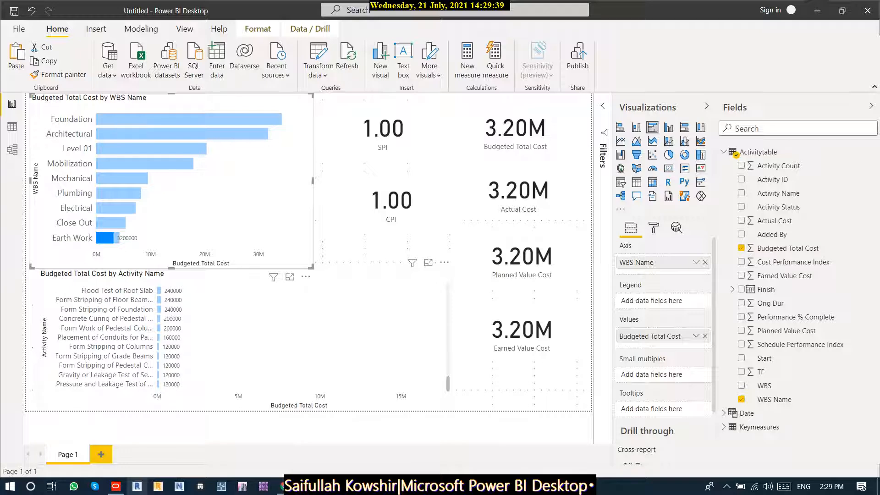
pyautogui.click(158, 310)
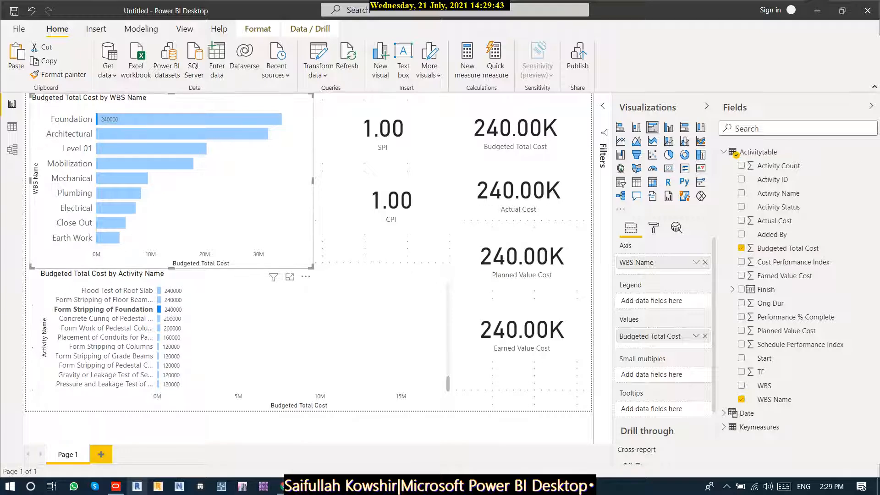
pyautogui.moveTo(119, 120)
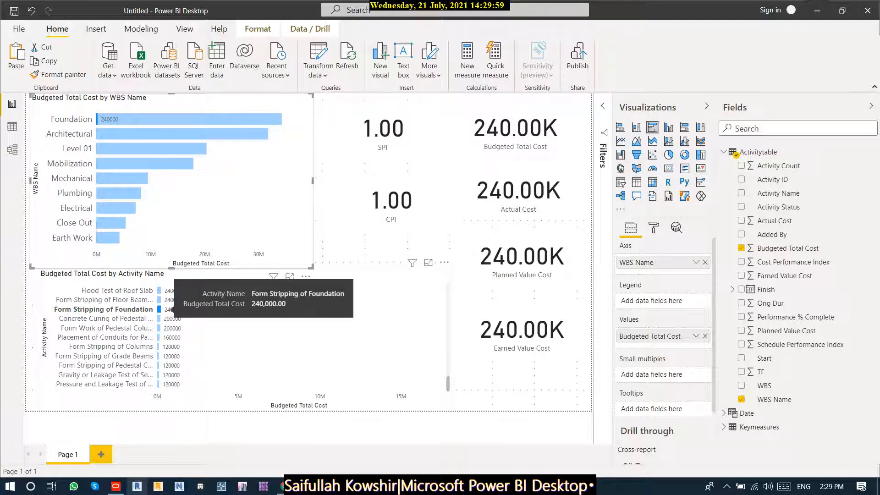
pyautogui.click(159, 318)
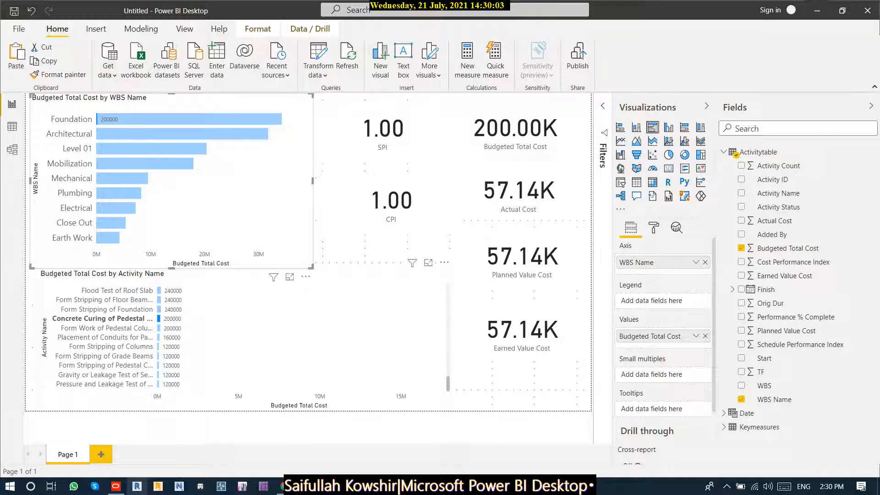
pyautogui.click(158, 328)
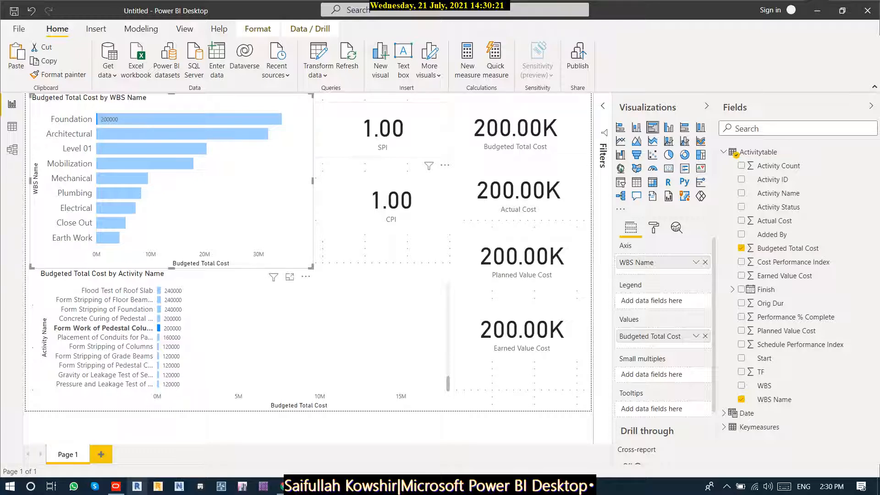
# - Clear the activity highlighting and narrow the Budgeted Total Cost by Activity Name chart to about the width of the WBS Name chart
pyautogui.click(320, 328)
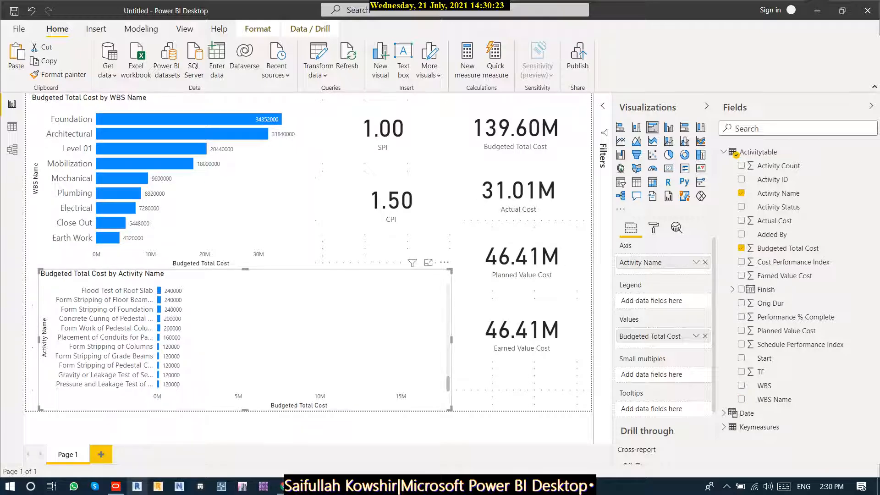
pyautogui.moveTo(451, 339); pyautogui.dragTo(322, 339)
pyautogui.click(376, 364)
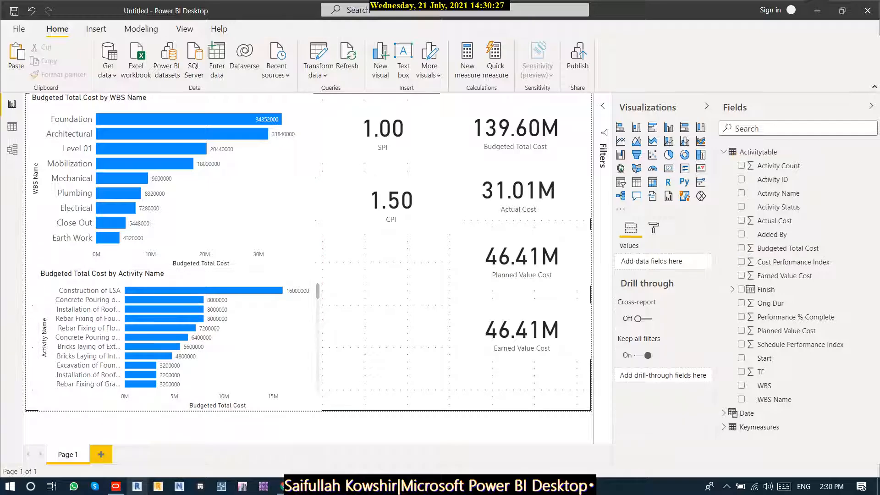
# - Duplicate the CPI card and place the copy in the empty area below the original
pyautogui.click(391, 202)
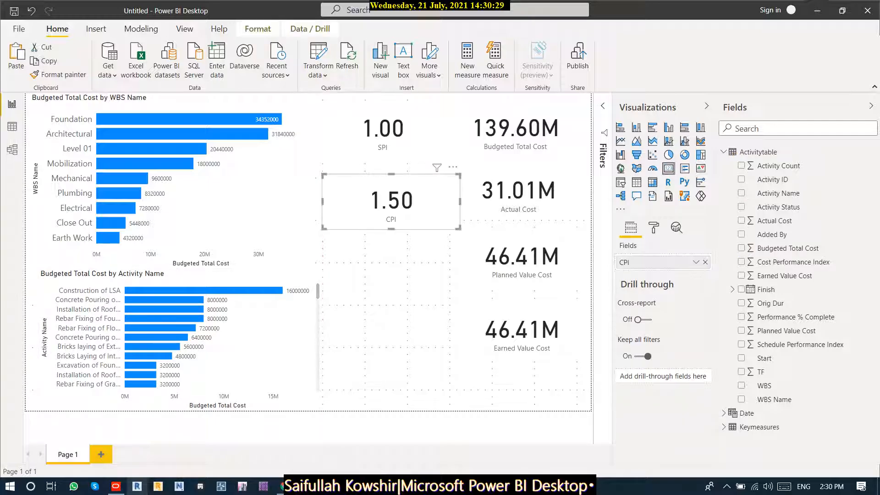
pyautogui.click(386, 293)
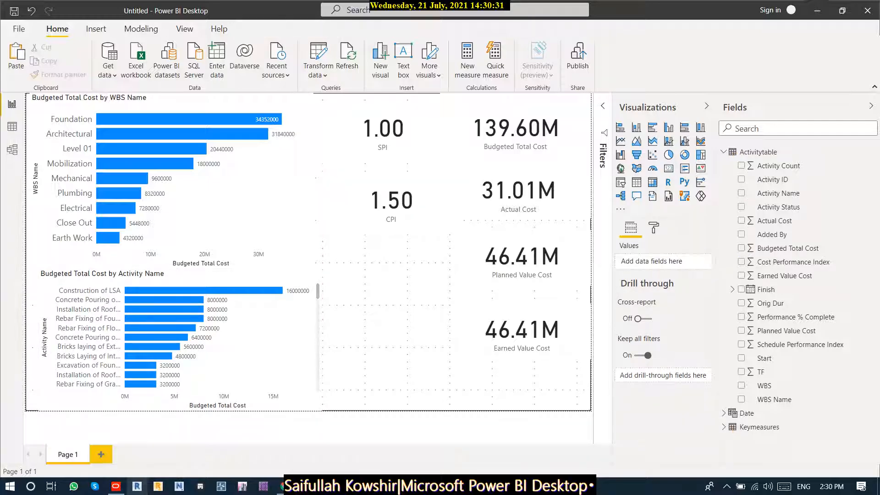
pyautogui.hotkey('ctrl', 'v')
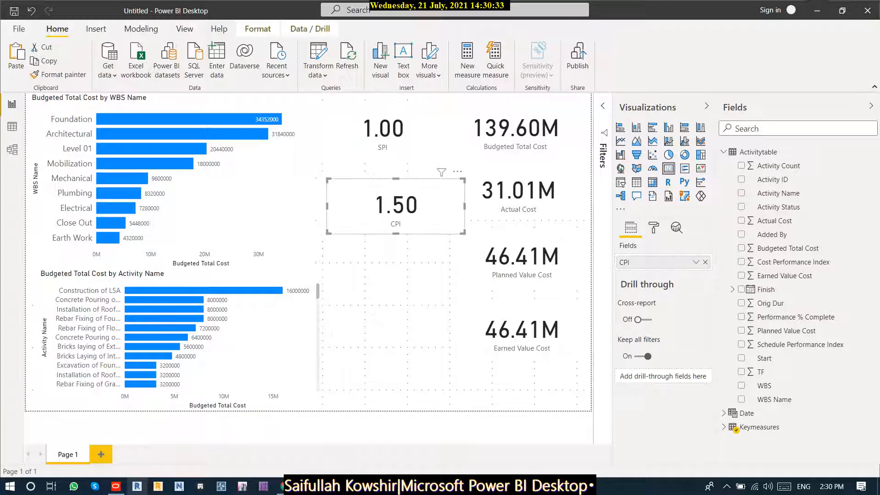
pyautogui.moveTo(396, 206); pyautogui.dragTo(391, 311)
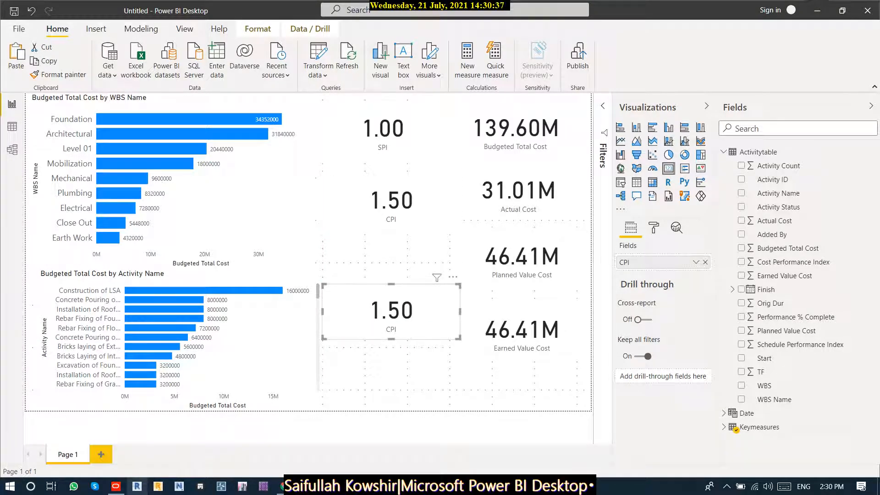
# - Replace the CPI measure in the copied card with Performance % Complete from Activitytable, aggregated as Count
pyautogui.click(723, 426)
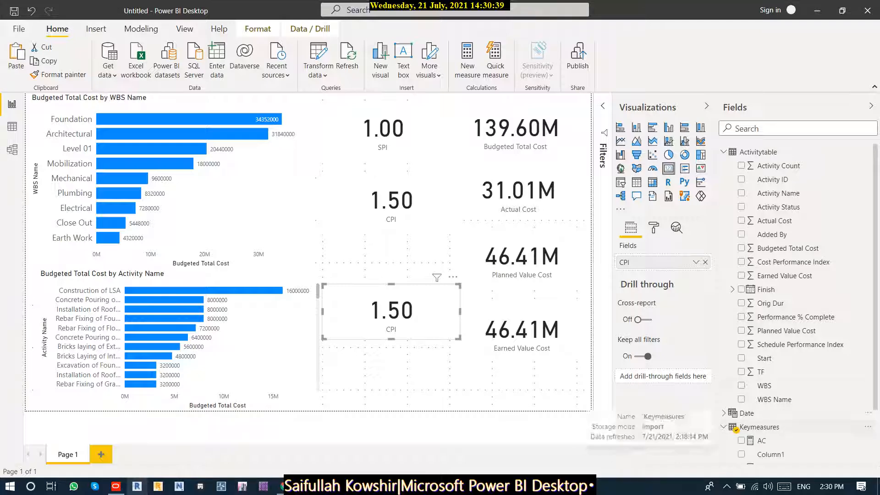
pyautogui.scroll(-2, 720, 397)
pyautogui.click(741, 401)
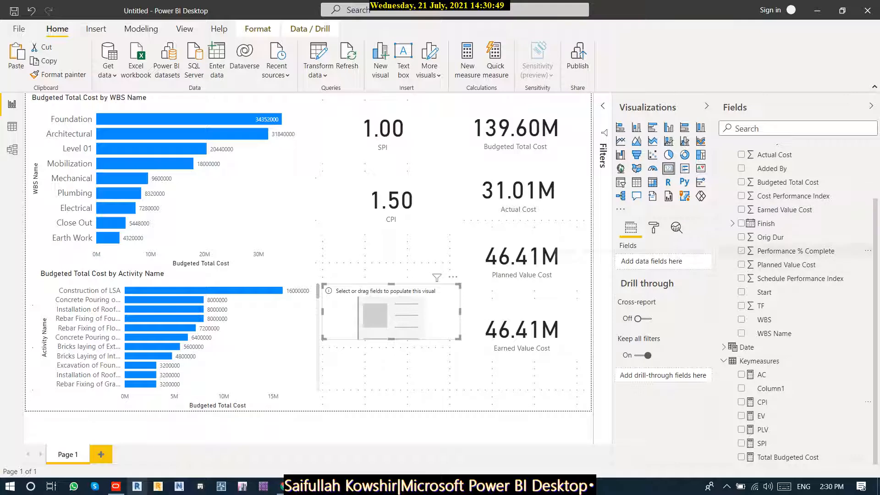
pyautogui.moveTo(792, 250); pyautogui.dragTo(660, 261)
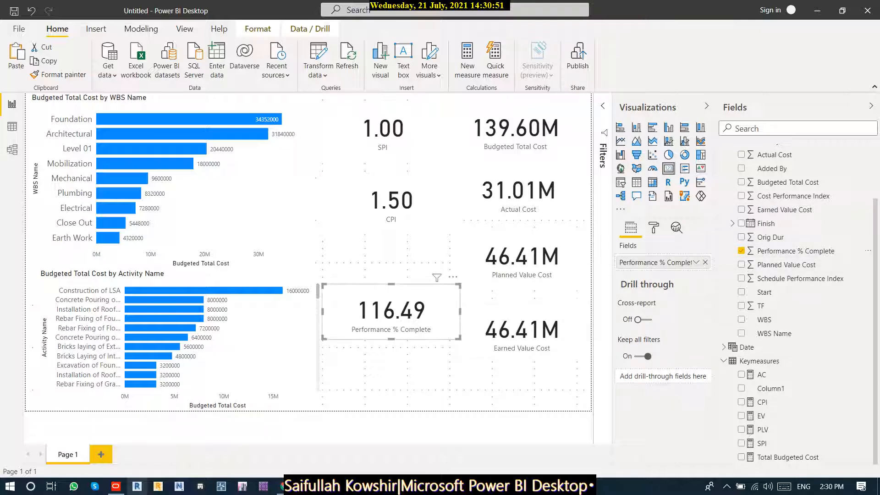
pyautogui.click(696, 262)
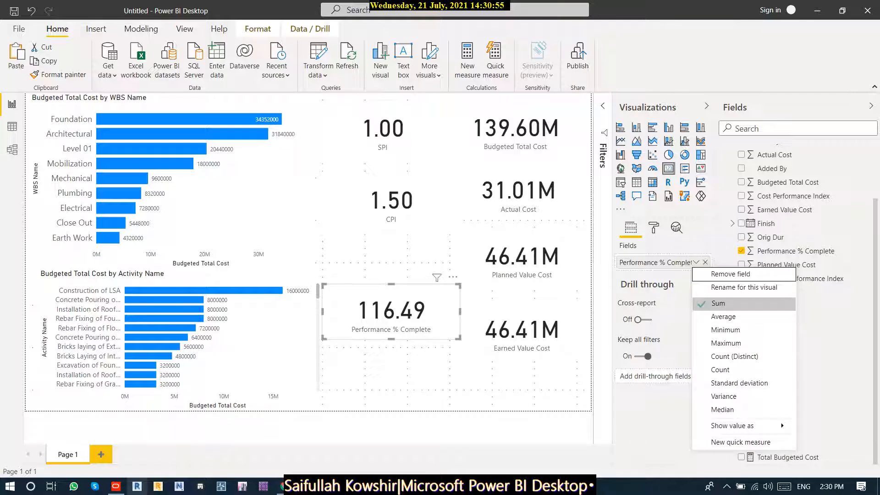
pyautogui.click(720, 370)
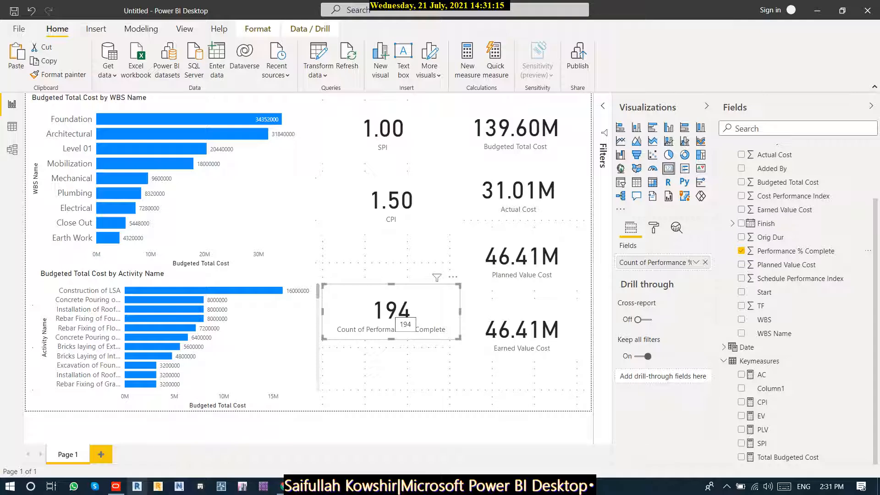
# - Add a new measure named % Complete and start writing its formula
pyautogui.click(867, 360)
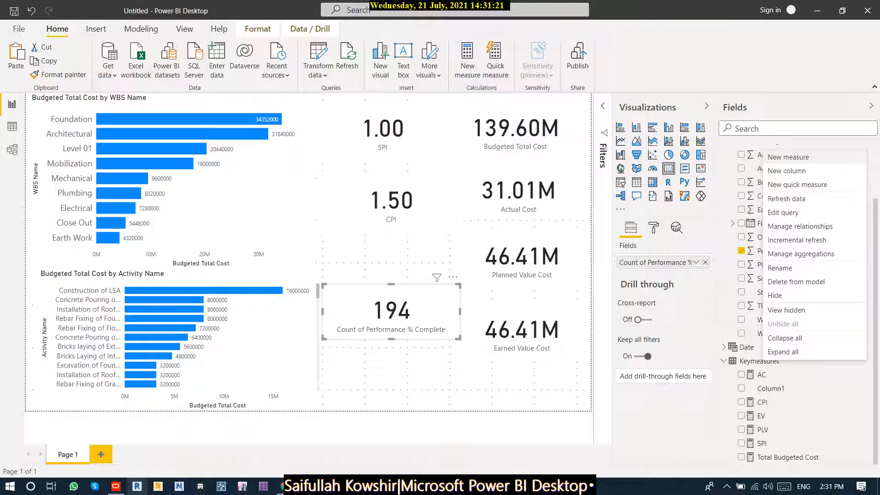
pyautogui.press('Escape')
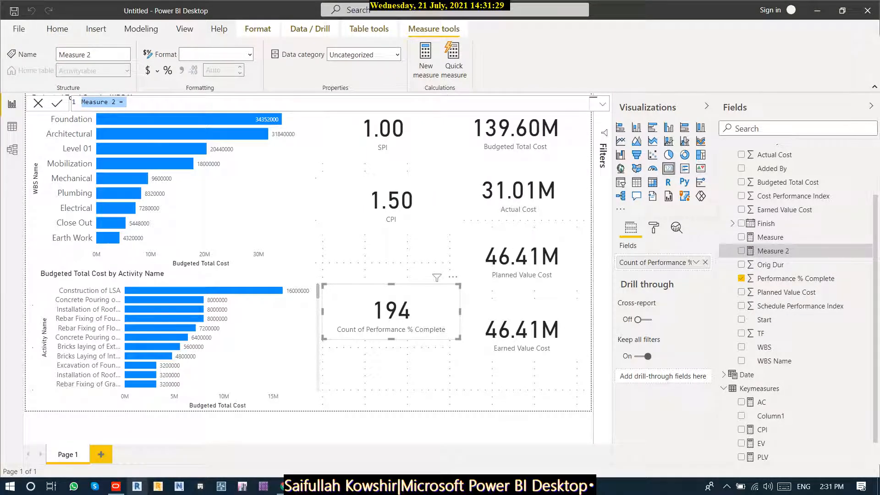
pyautogui.write('% C')
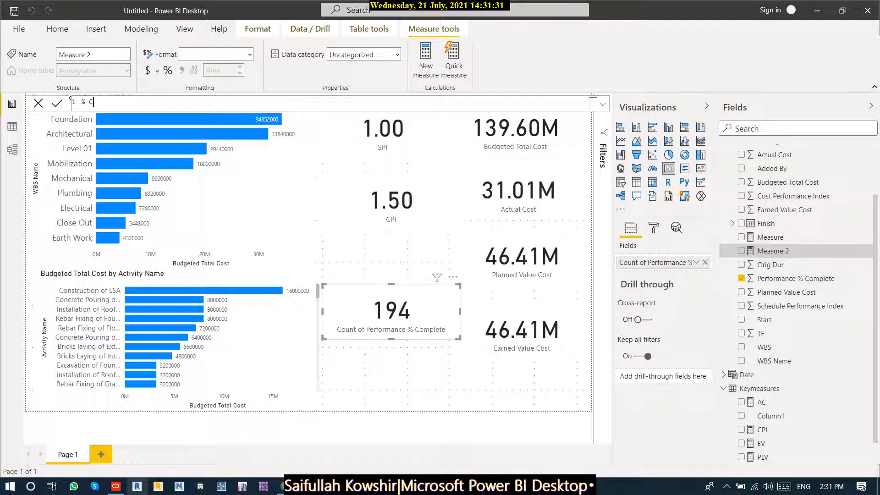
pyautogui.write('omplete= Dev')
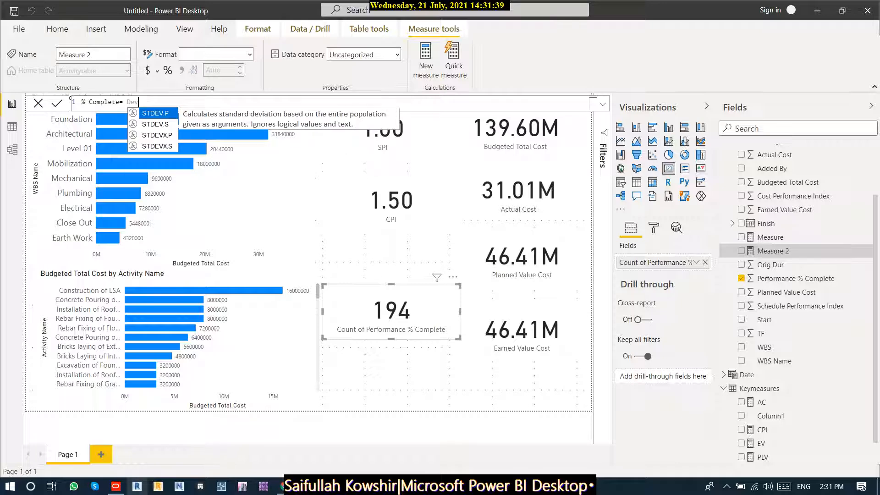
pyautogui.press('BackSpace')
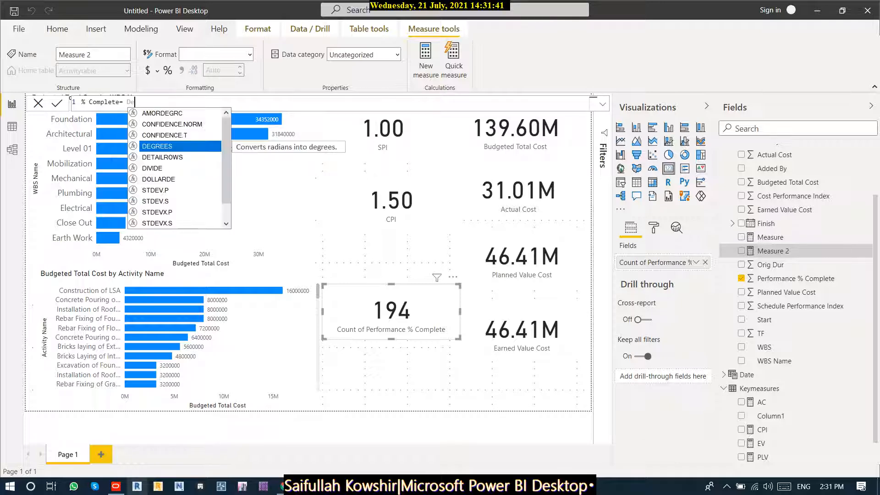
# - Begin the % Complete measure's formula with the DIVIDE function, using [EV] as the numerator
pyautogui.press('Down')
pyautogui.press('Down')
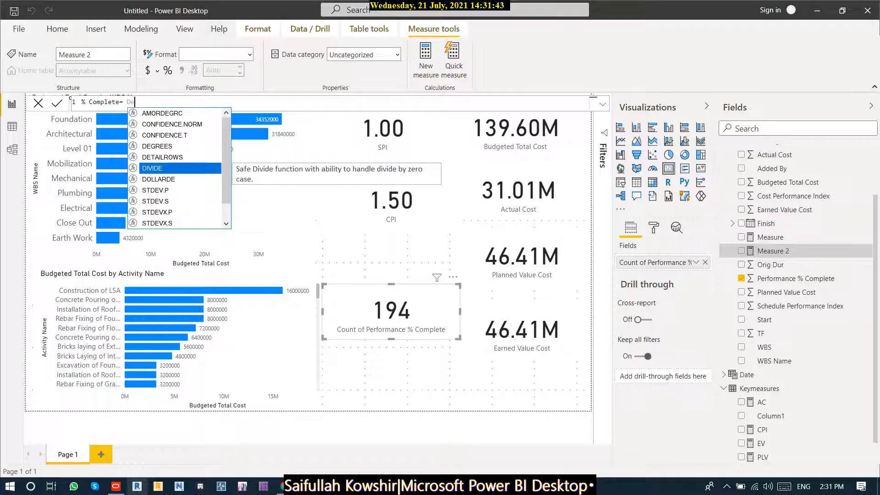
pyautogui.press('BackSpace')
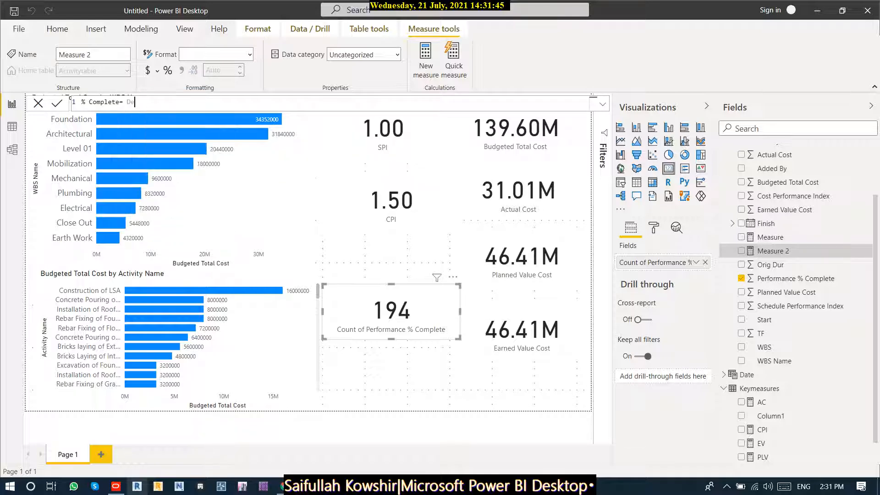
pyautogui.write('i')
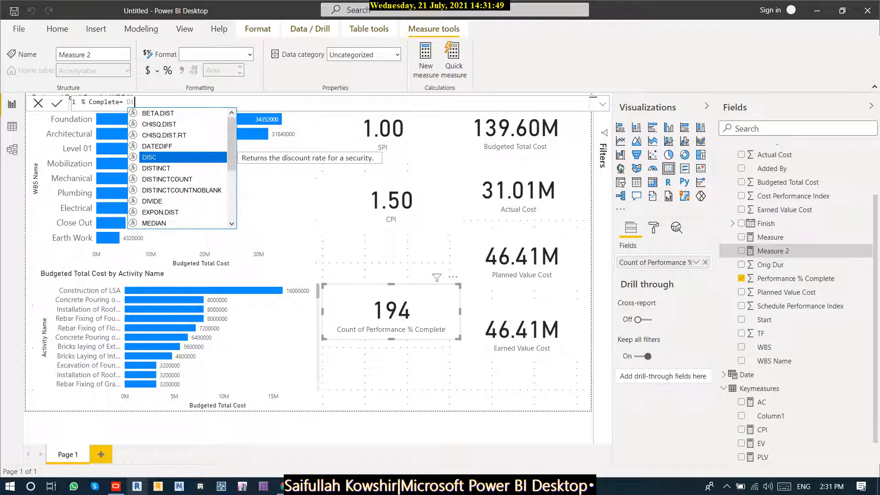
pyautogui.press('Down')
pyautogui.press('Down')
pyautogui.press('Down')
pyautogui.press('Down')
pyautogui.press('Tab')
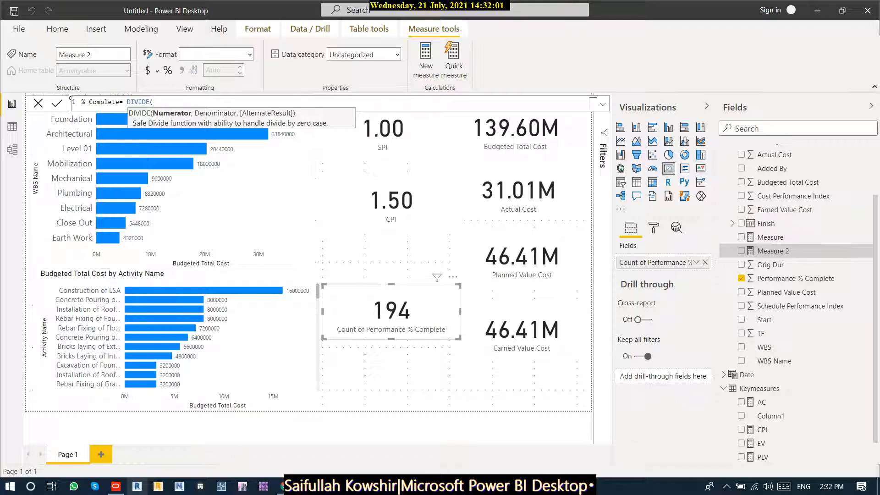
pyautogui.write('ev')
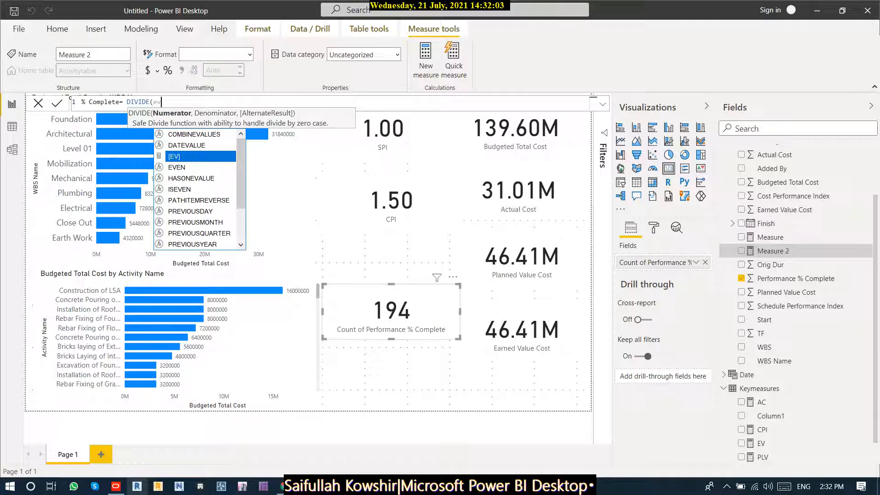
pyautogui.press('Tab')
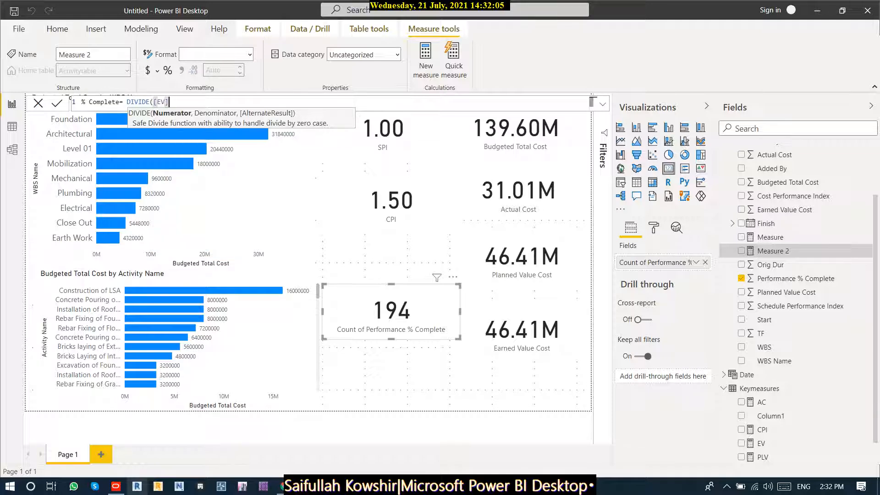
pyautogui.write(',')
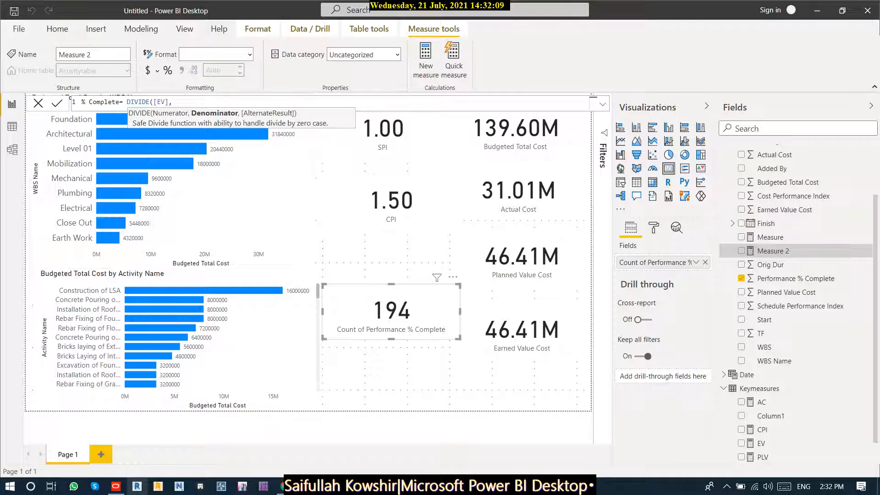
# - Add [Total Budgeted Cost] as the denominator of the % Complete formula, close the parenthesis and commit the measure
pyautogui.write('t')
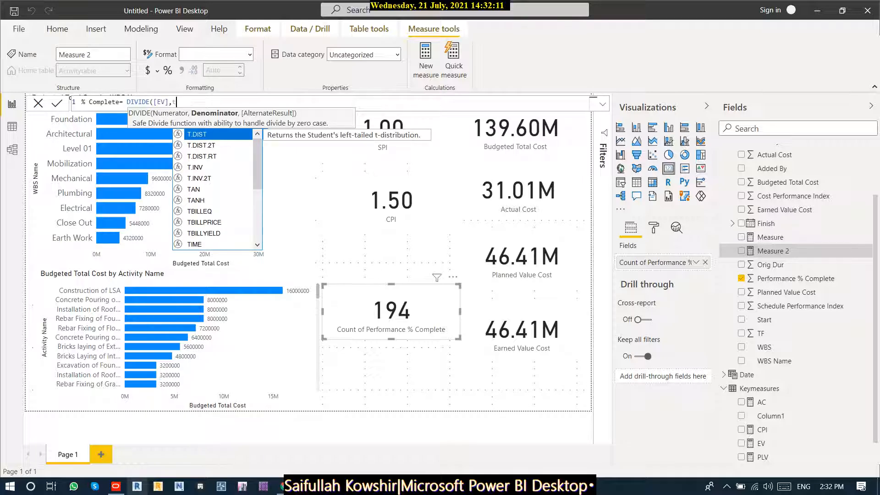
pyautogui.write('b')
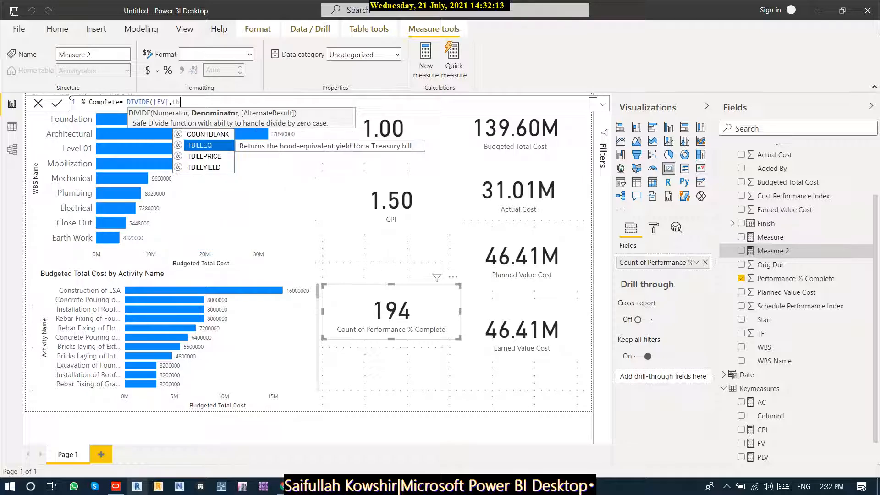
pyautogui.press('BackSpace')
pyautogui.press('BackSpace')
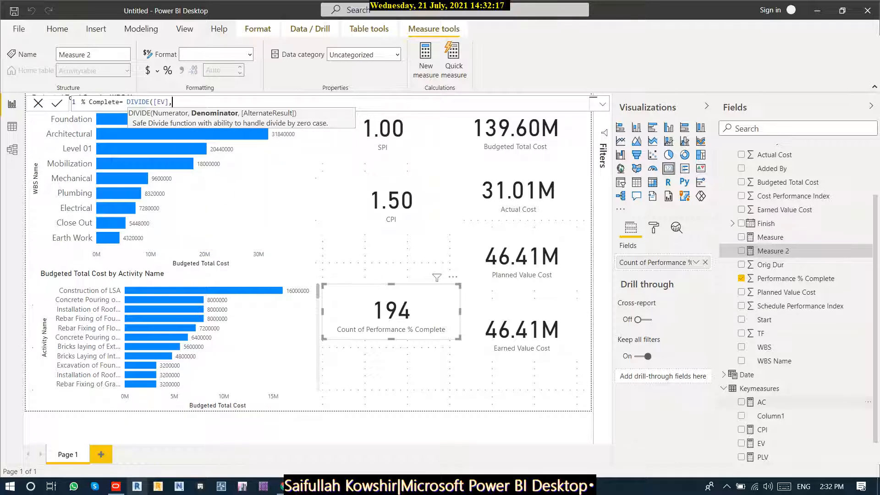
pyautogui.scroll(-1, 806, 402)
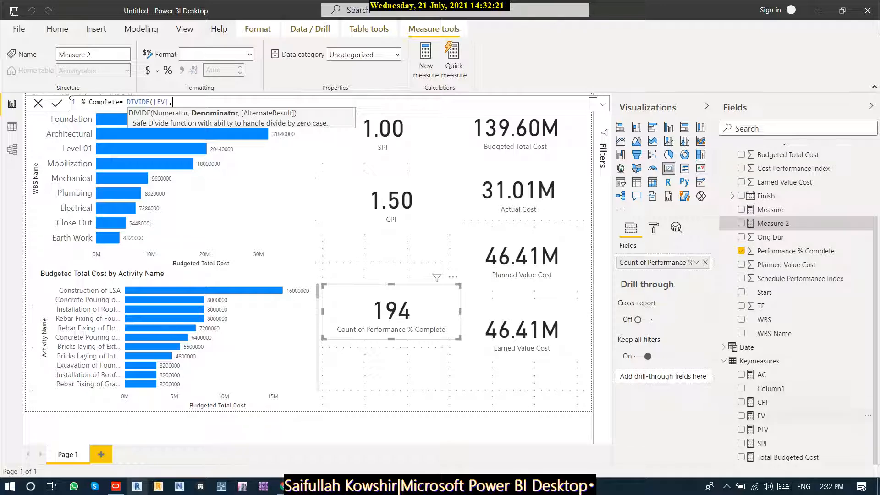
pyautogui.write('T')
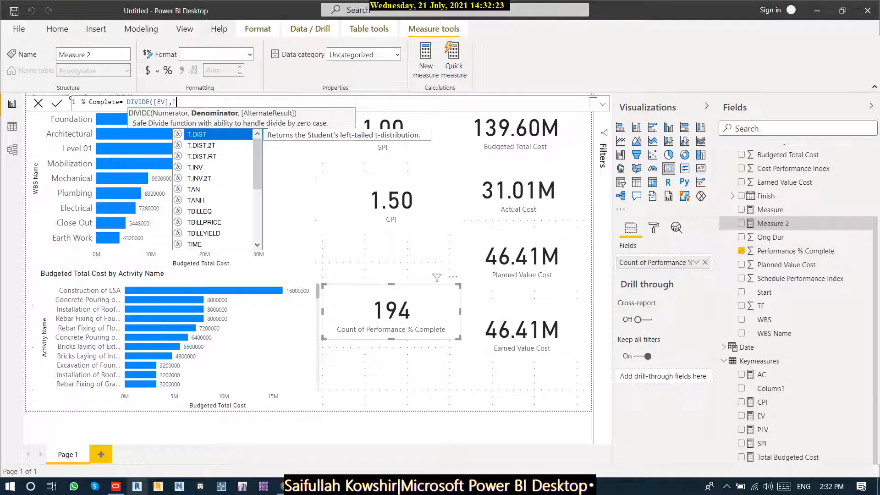
pyautogui.write('ota')
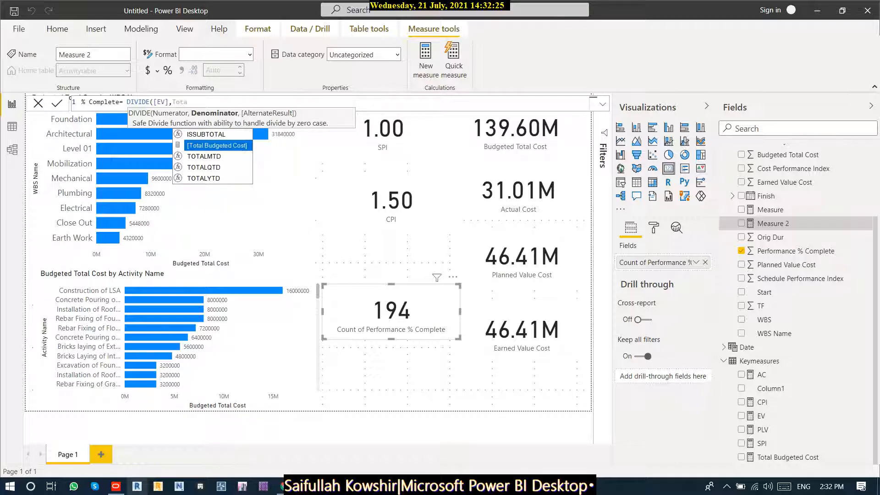
pyautogui.press('Tab')
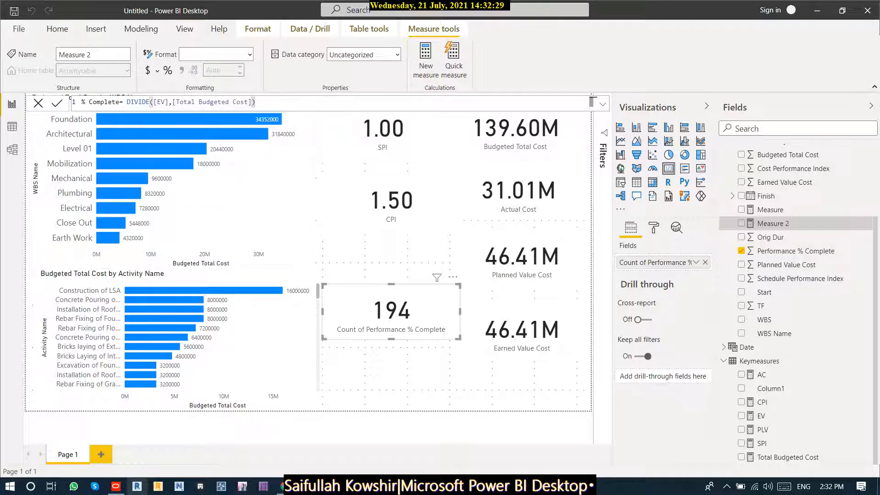
pyautogui.write(')')
pyautogui.press('Return')
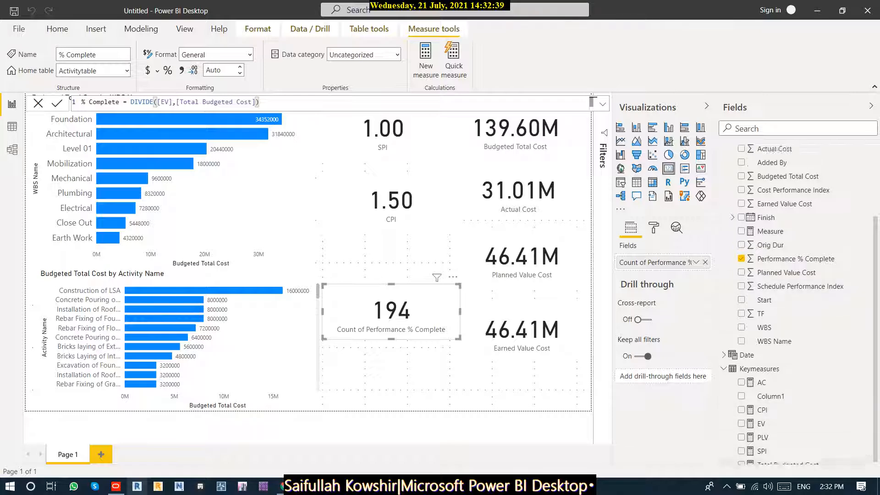
# - Examine where % Complete and the other measures are stored in Activitytable and Keymeasures, and inspect the AC measure's definition
pyautogui.scroll(3, 736, 155)
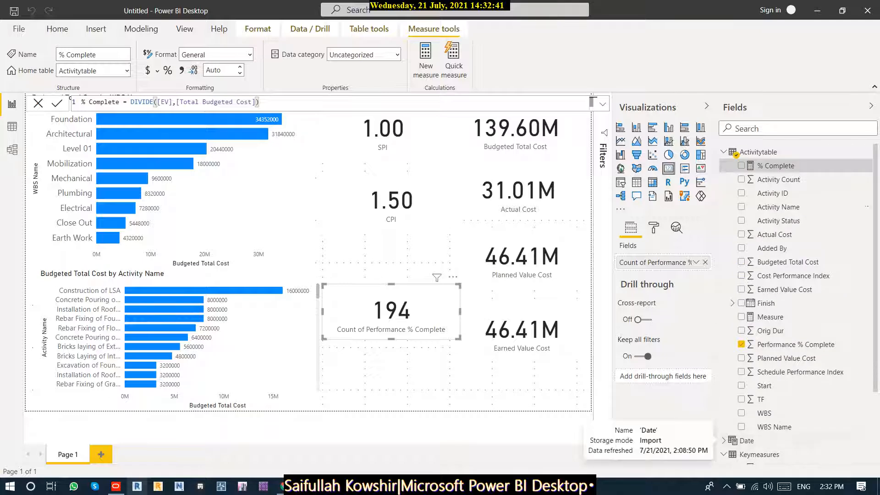
pyautogui.scroll(-1, 736, 155)
pyautogui.scroll(-2, 736, 147)
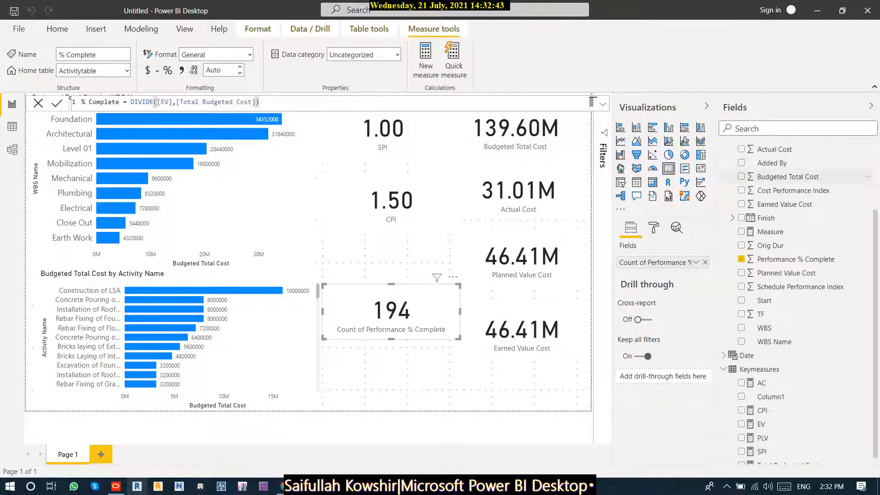
pyautogui.scroll(3, 736, 151)
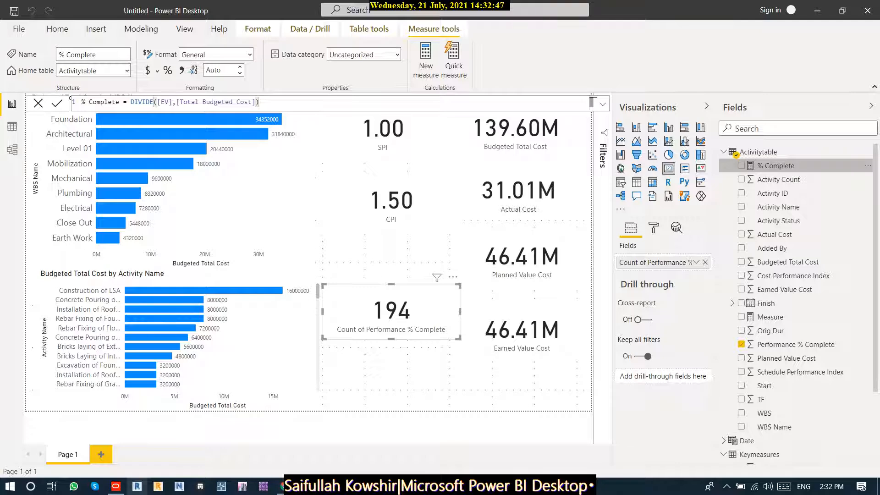
pyautogui.click(759, 454)
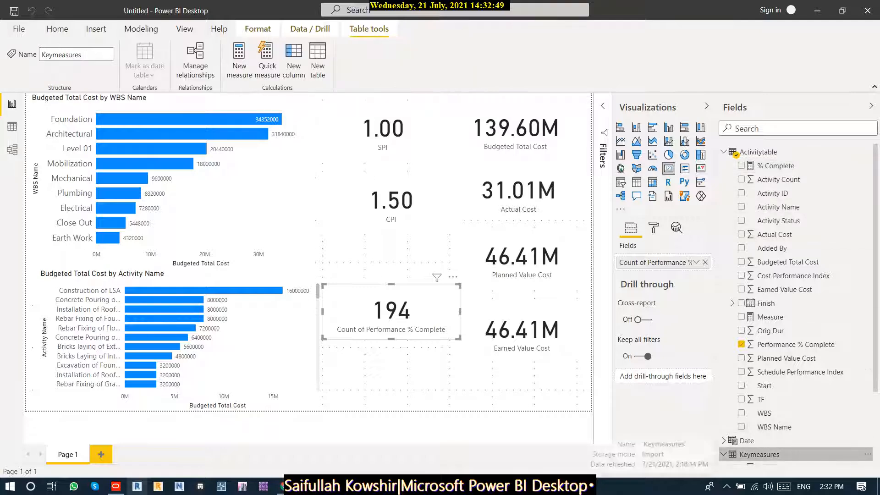
pyautogui.doubleClick(759, 454)
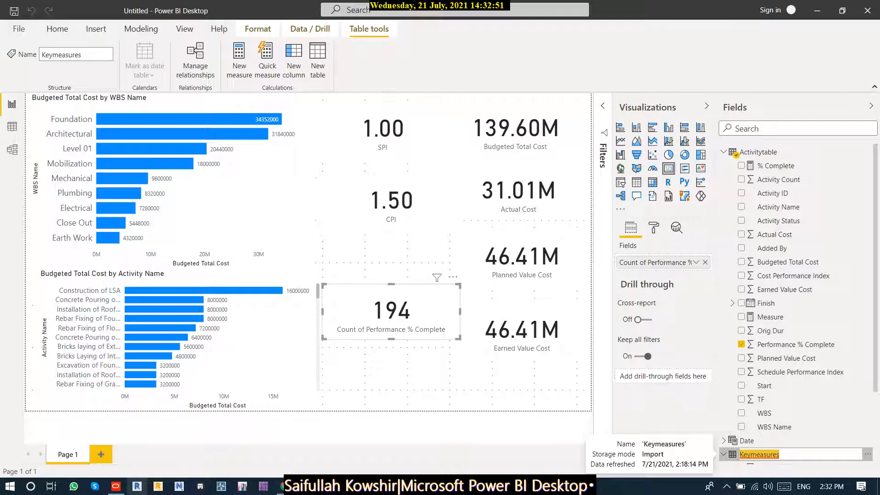
pyautogui.press('Escape')
pyautogui.scroll(-1, 800, 389)
pyautogui.scroll(-3, 800, 394)
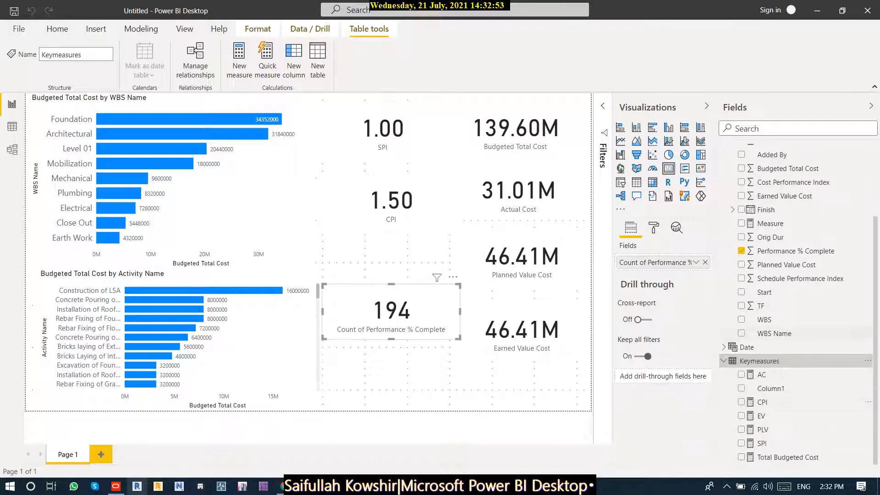
pyautogui.scroll(4, 799, 394)
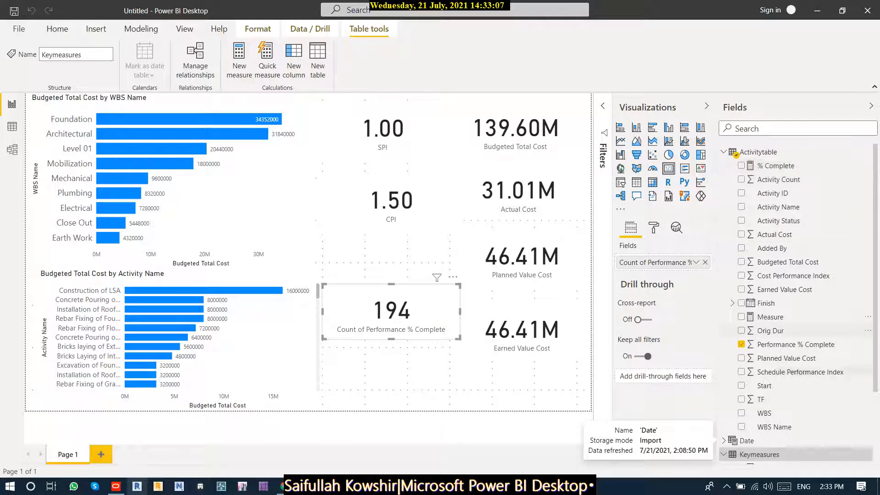
pyautogui.scroll(-1, 798, 298)
pyautogui.click(761, 458)
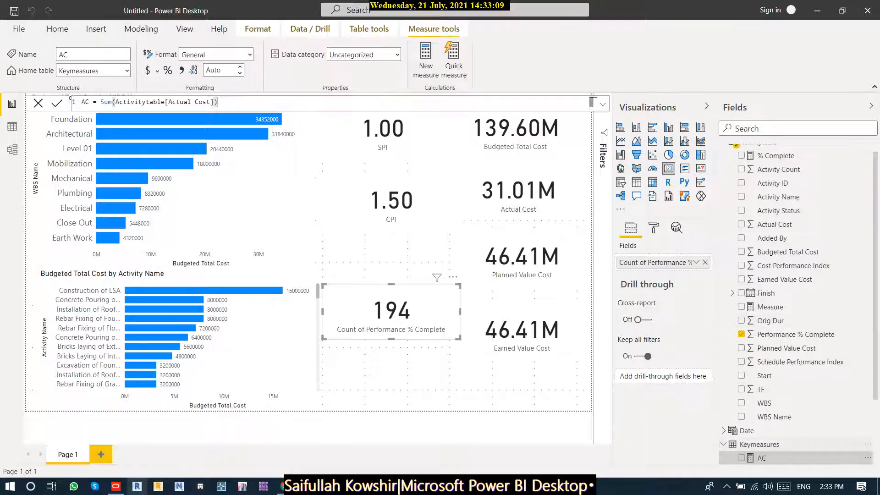
pyautogui.scroll(-3, 797, 302)
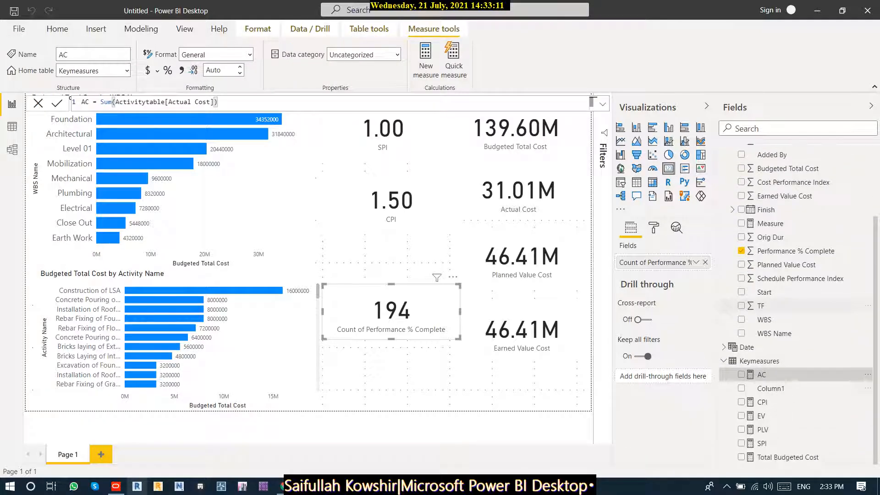
pyautogui.scroll(5, 797, 302)
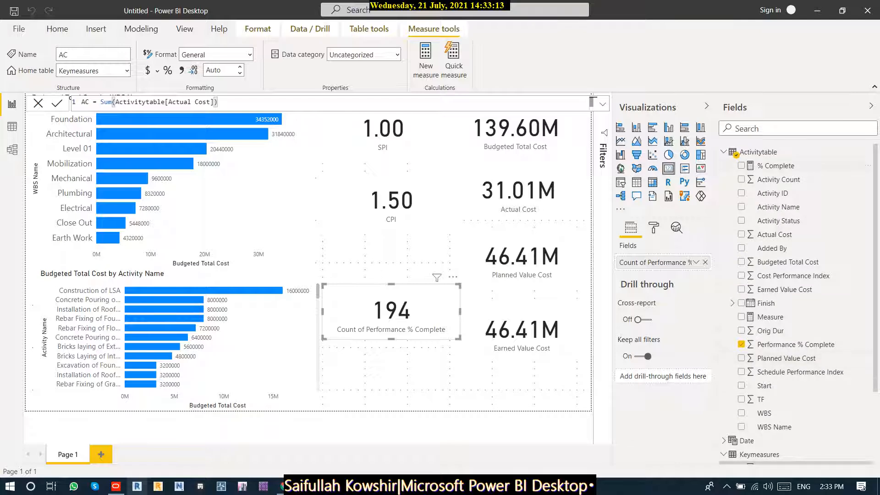
# - Change the home table of the % Complete measure to Keymeasures
pyautogui.click(775, 166)
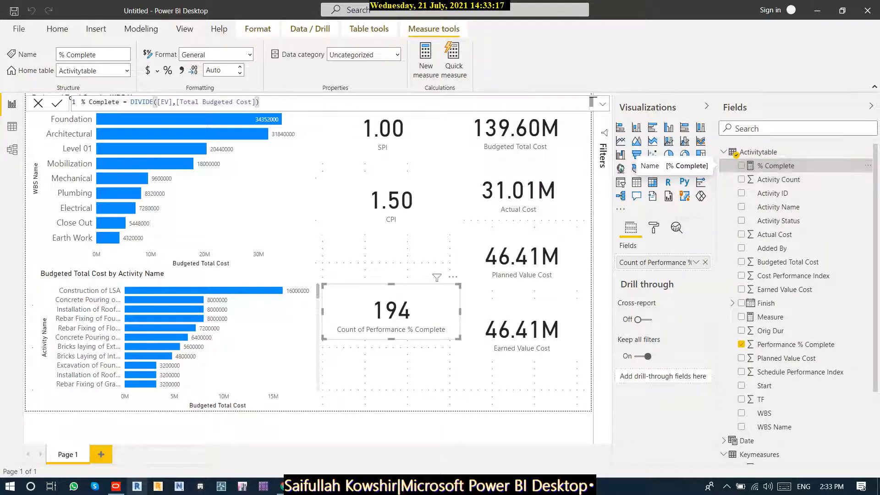
pyautogui.click(127, 70)
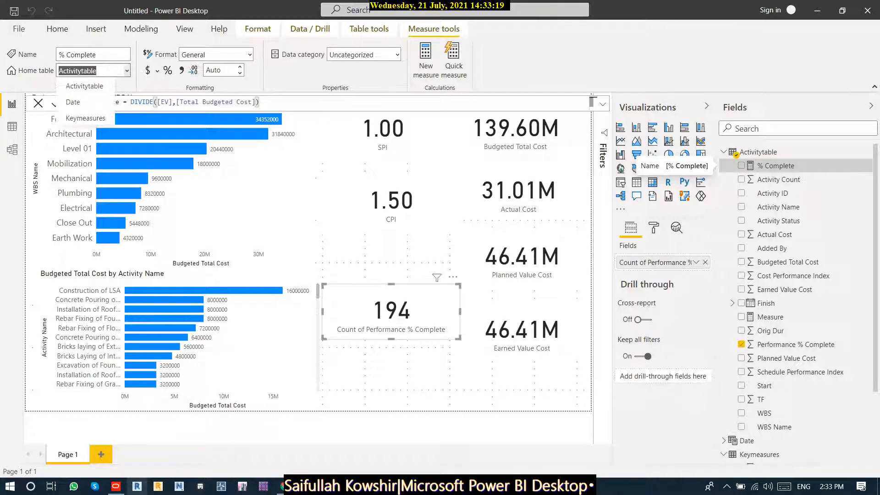
pyautogui.click(86, 118)
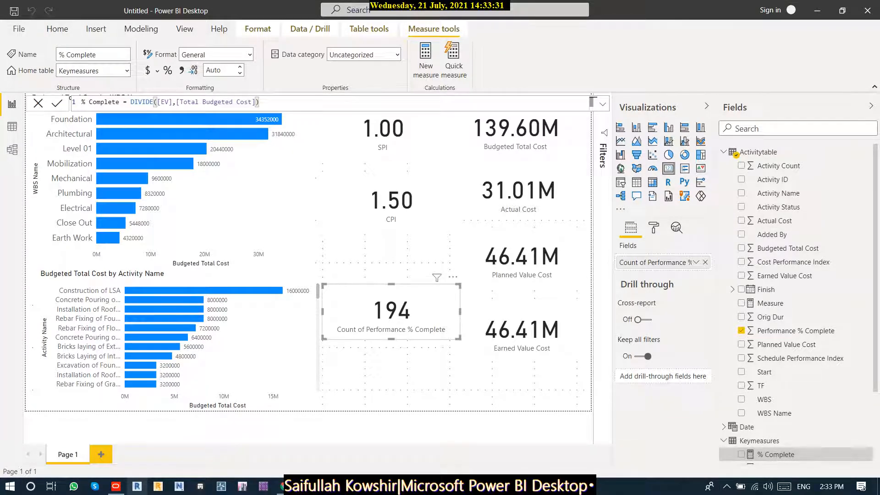
# - Replace Performance % Complete with the % Complete measure in the selected card and format the measure as Percentage
pyautogui.click(741, 331)
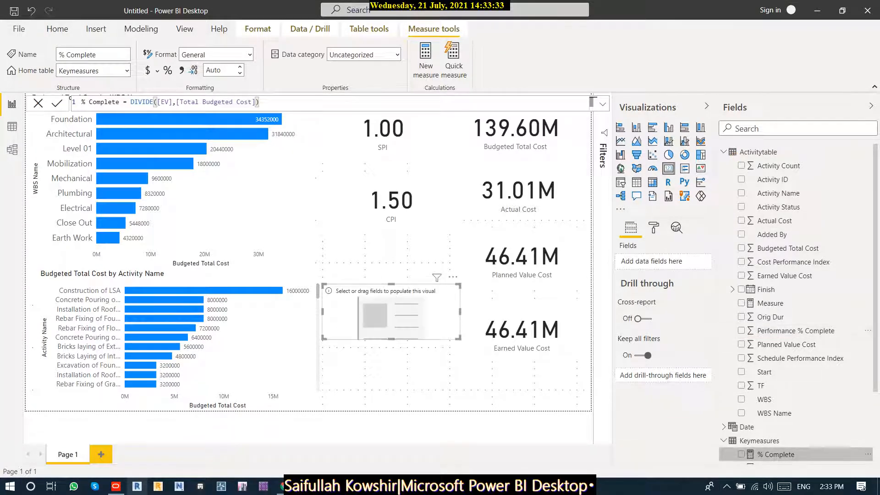
pyautogui.click(741, 454)
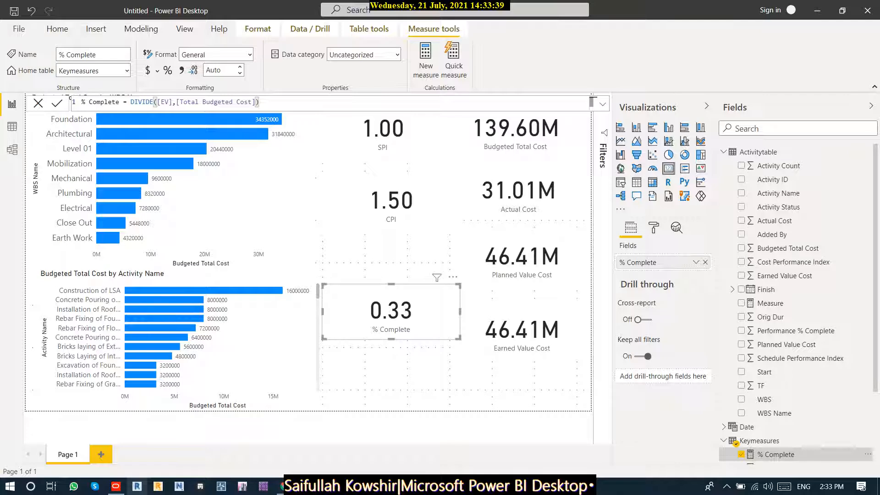
pyautogui.click(215, 55)
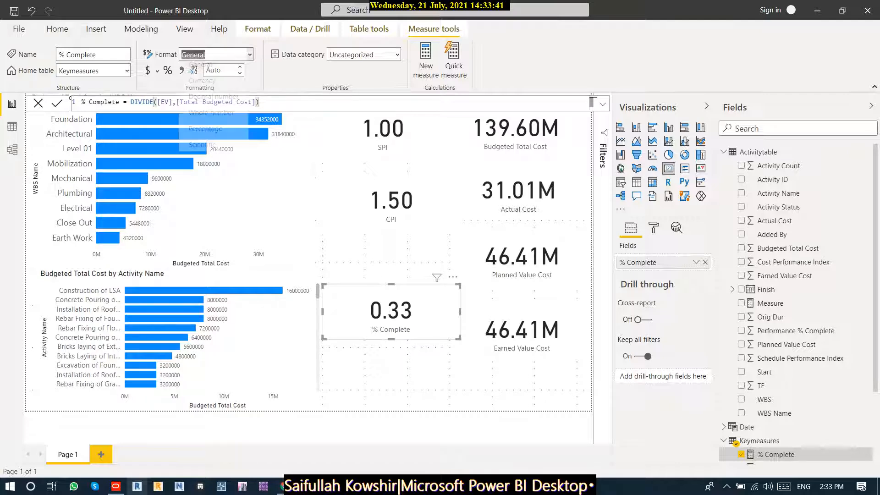
pyautogui.click(205, 134)
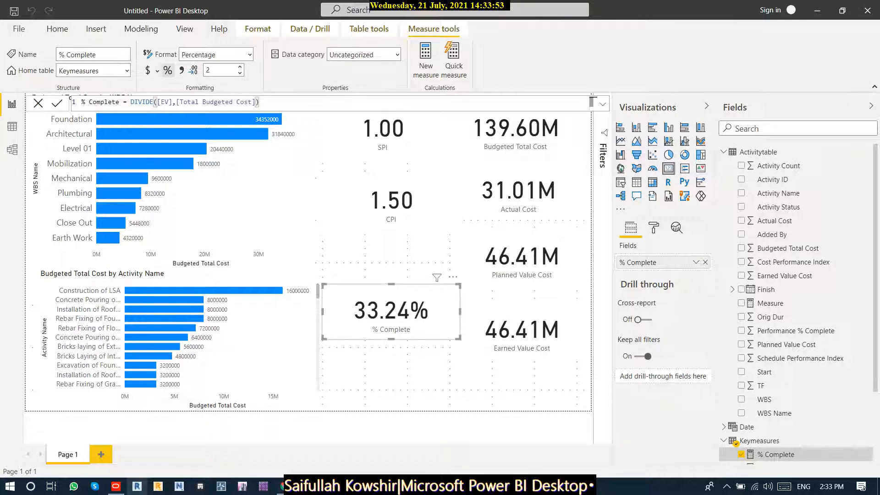
pyautogui.click(389, 374)
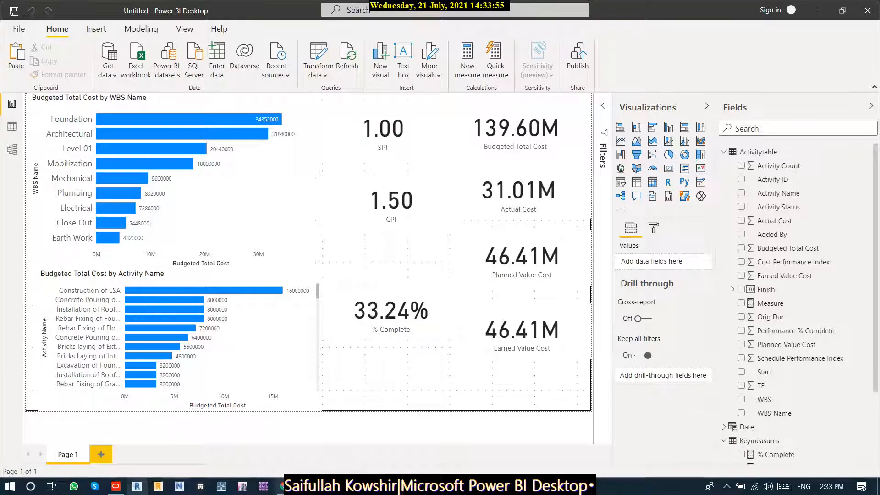
# - Switch to Primavera P6, examine the project summary row's costs, Performance % Complete and performance indices, and return to Power BI
pyautogui.click(116, 486)
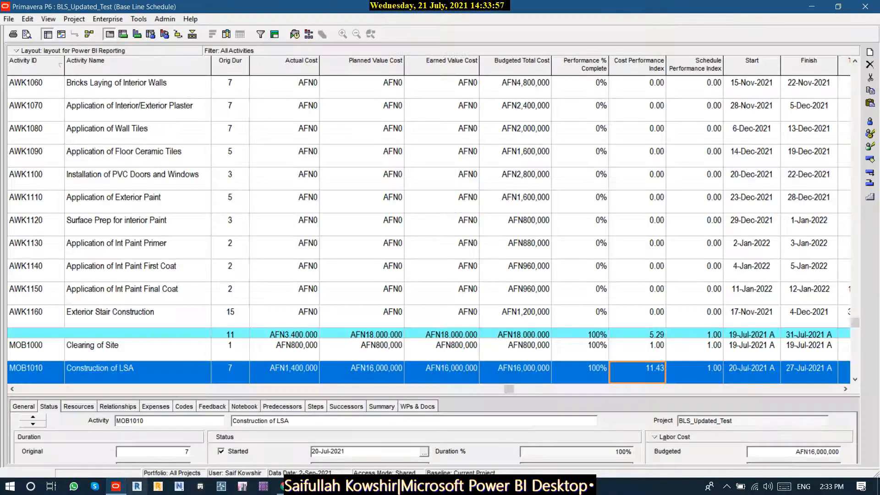
pyautogui.scroll(10, 429, 229)
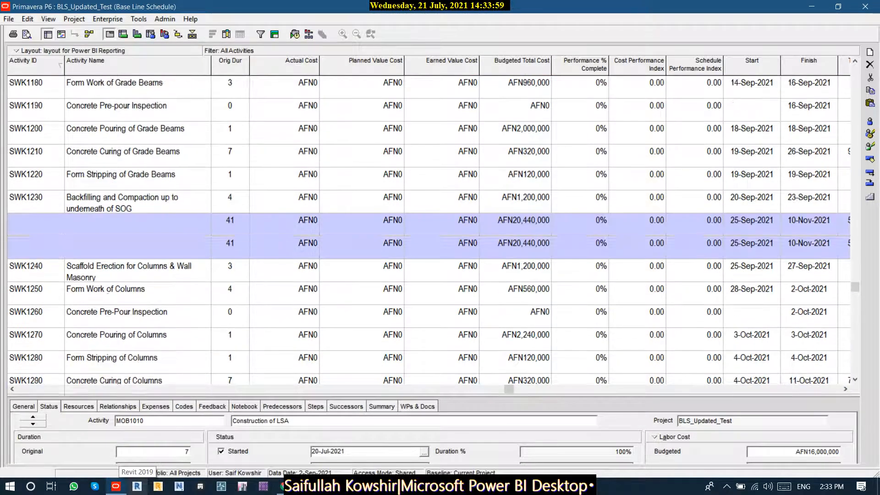
pyautogui.scroll(2, 429, 229)
pyautogui.moveTo(854, 280); pyautogui.dragTo(855, 152)
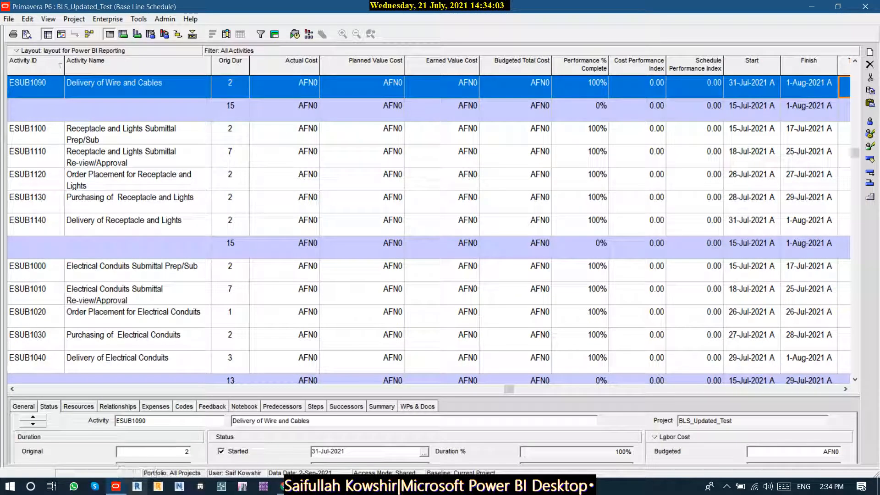
pyautogui.click(362, 133)
pyautogui.scroll(4, 362, 133)
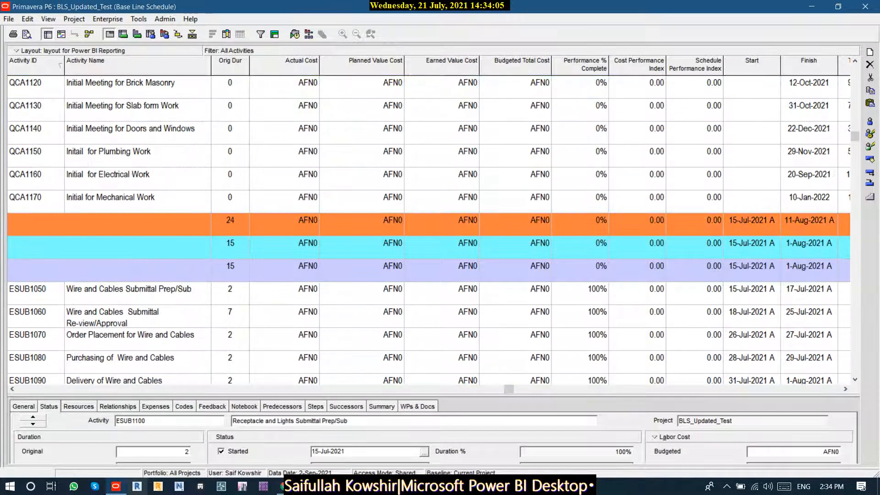
pyautogui.scroll(8, 362, 133)
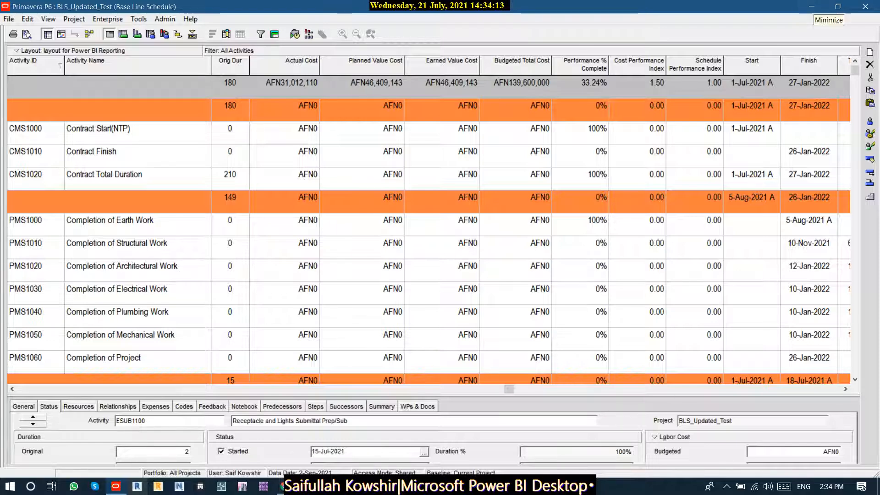
pyautogui.click(811, 7)
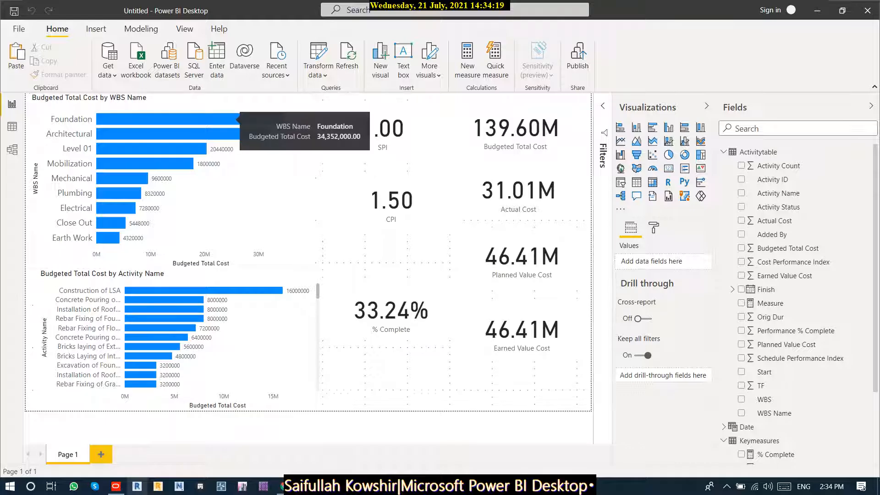
# - Filter the dashboard by the Foundation WBS and switch to Primavera P6 to look for that WBS in the activity table
pyautogui.click(229, 118)
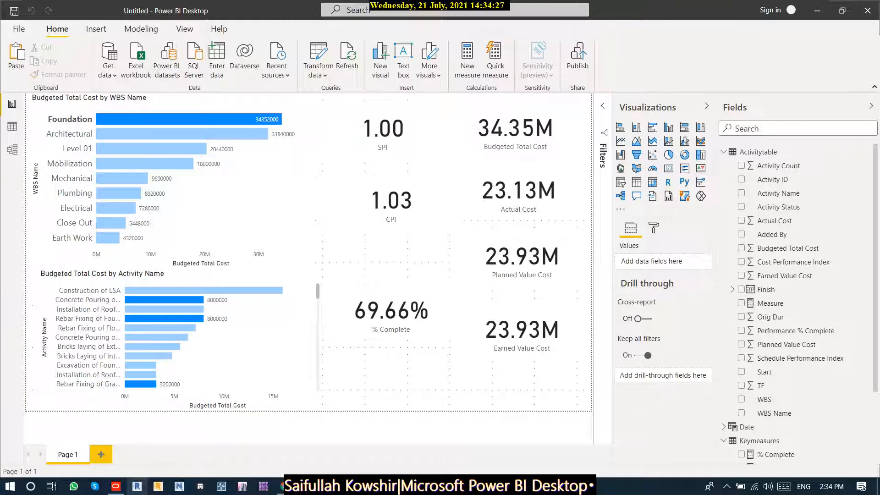
pyautogui.click(116, 486)
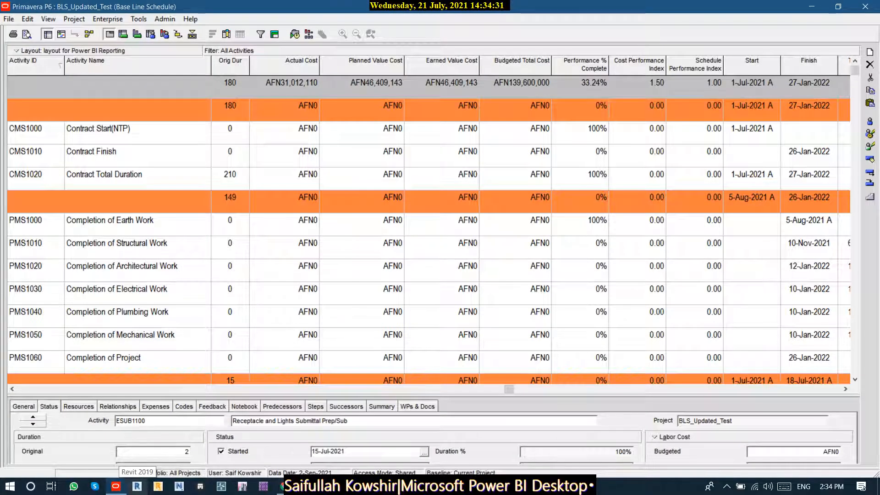
pyautogui.click(138, 225)
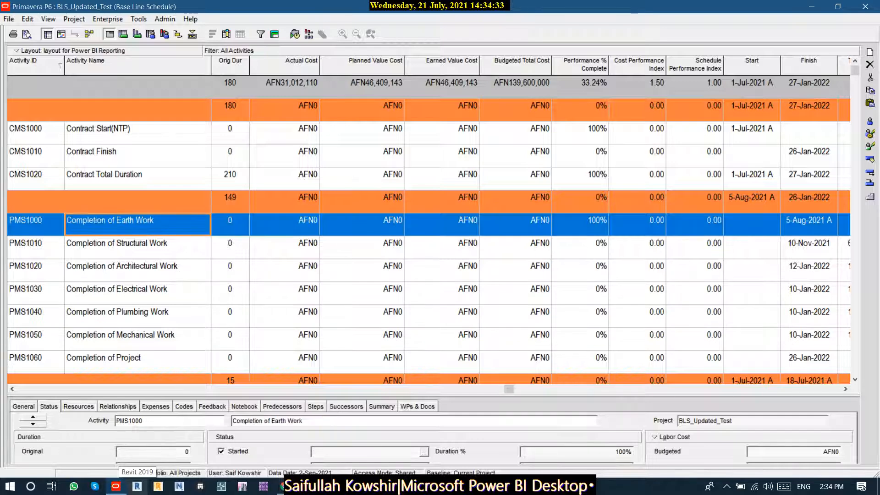
pyautogui.moveTo(509, 389); pyautogui.dragTo(22, 389)
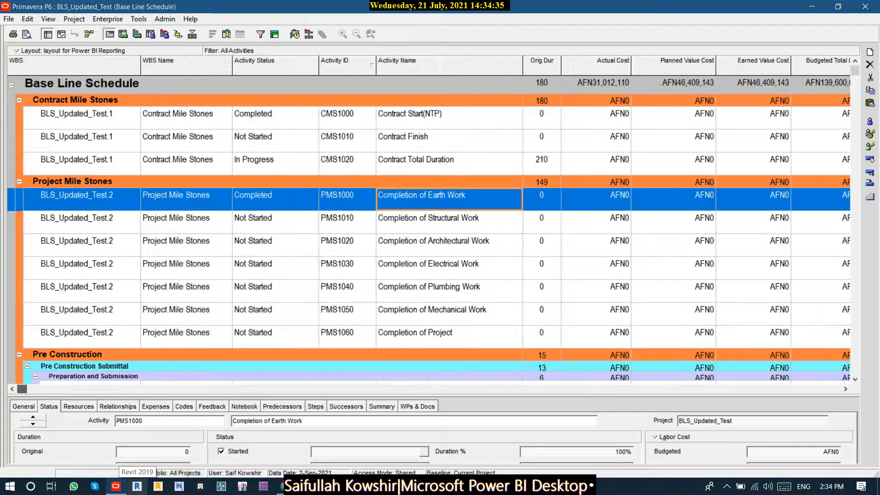
pyautogui.click(83, 117)
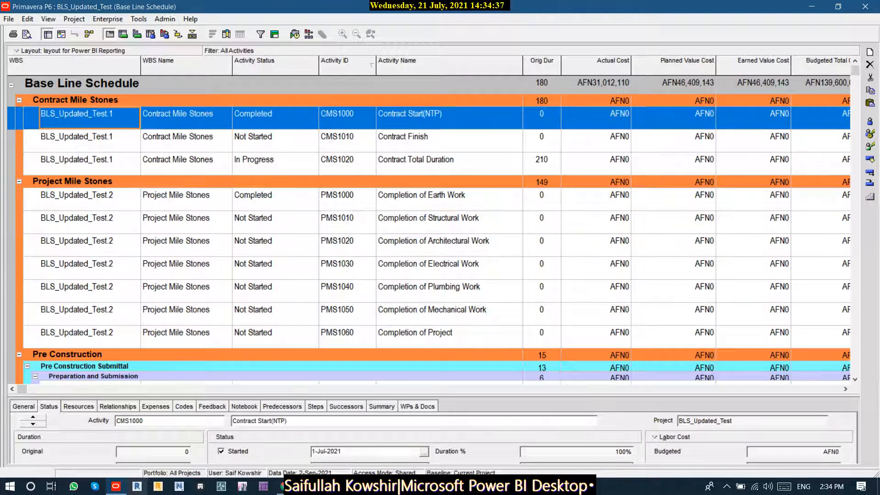
pyautogui.scroll(-10, 429, 229)
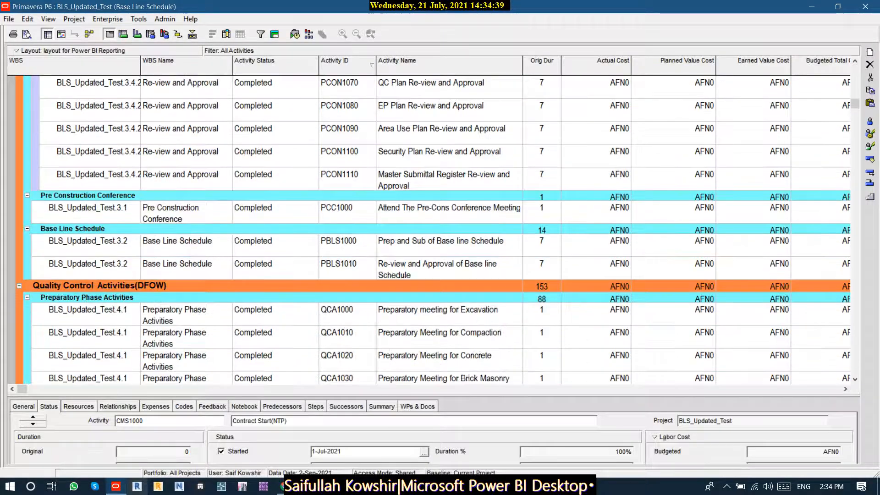
pyautogui.scroll(-3, 429, 229)
# - Collapse the activity table's grouping bands to WBS Level 3
pyautogui.click(48, 19)
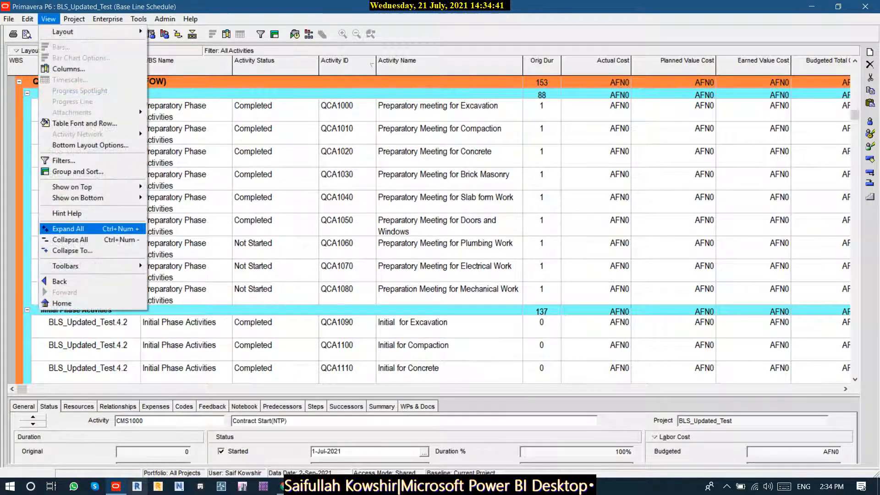
pyautogui.click(72, 250)
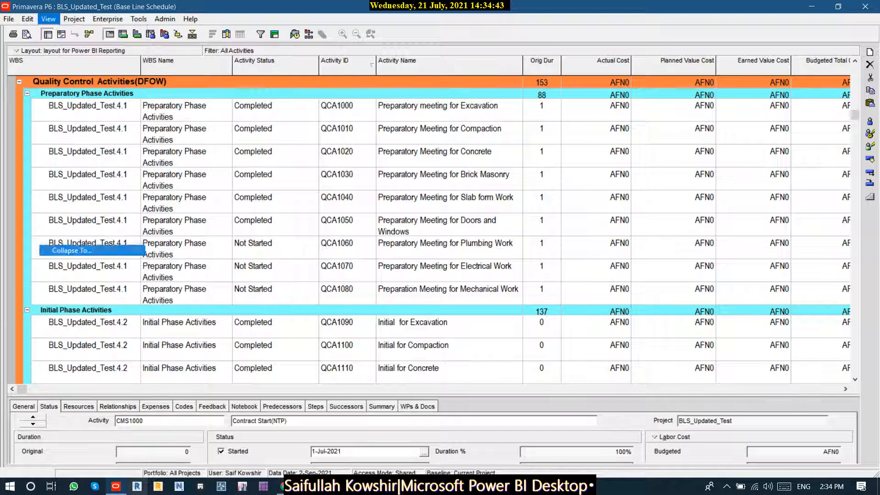
pyautogui.click(454, 235)
pyautogui.click(395, 262)
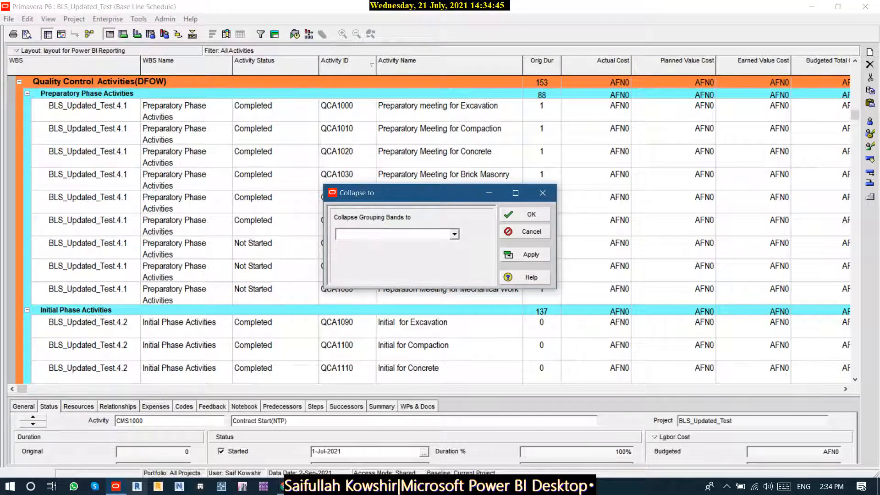
pyautogui.click(524, 255)
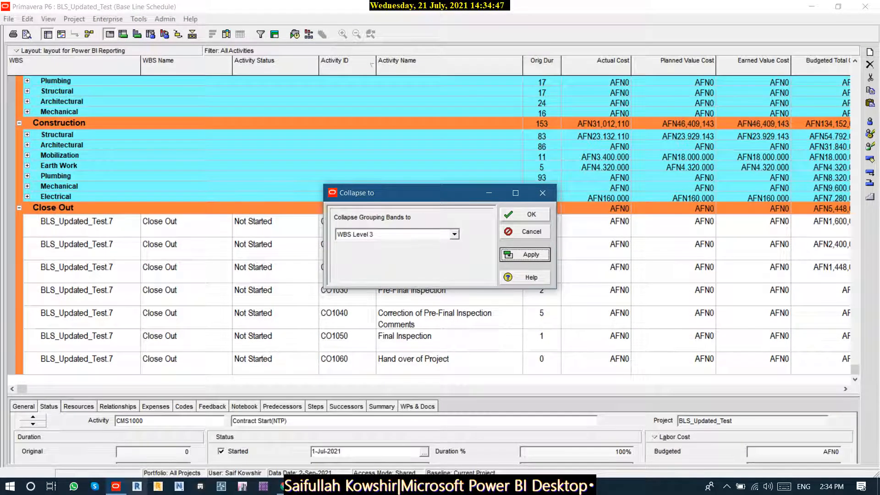
pyautogui.click(525, 214)
# - Examine the costs, Performance % Complete and Cost Performance Index of the Structural band under Construction
pyautogui.click(78, 135)
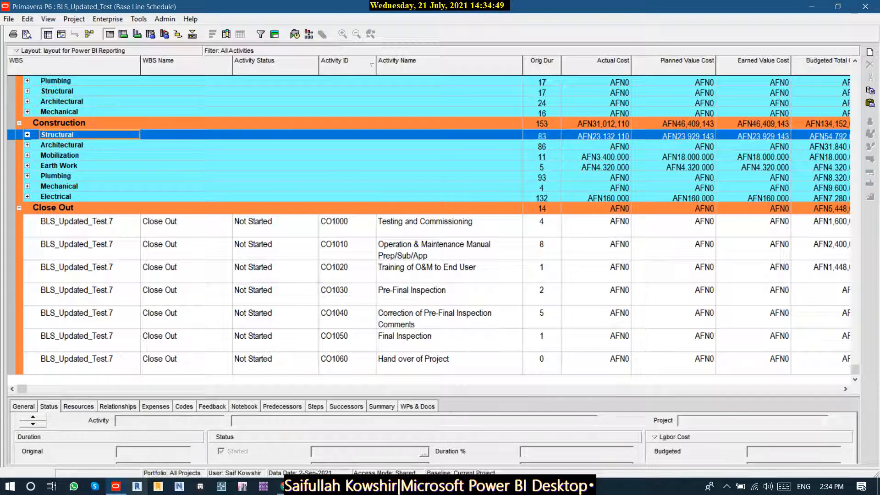
pyautogui.click(673, 135)
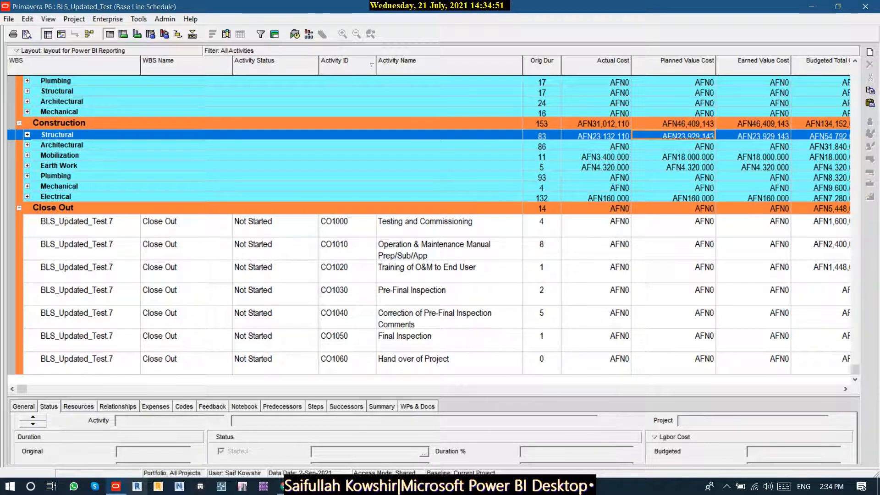
pyautogui.press('Right')
pyautogui.press('Right')
pyautogui.press('Right')
pyautogui.press('Right')
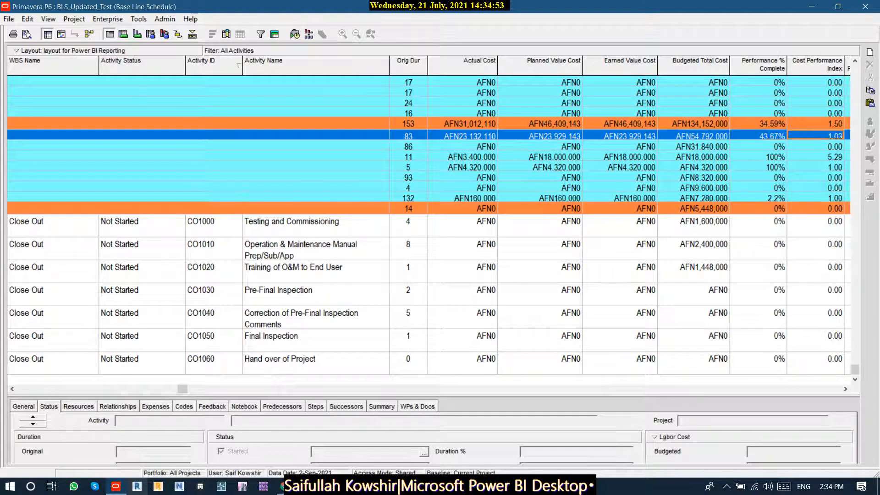
pyautogui.press('Left')
pyautogui.press('Left')
pyautogui.press('Left')
pyautogui.press('Left')
pyautogui.press('Left')
pyautogui.press('Left')
pyautogui.press('Left')
pyautogui.press('Left')
pyautogui.press('Left')
pyautogui.press('Left')
pyautogui.press('Left')
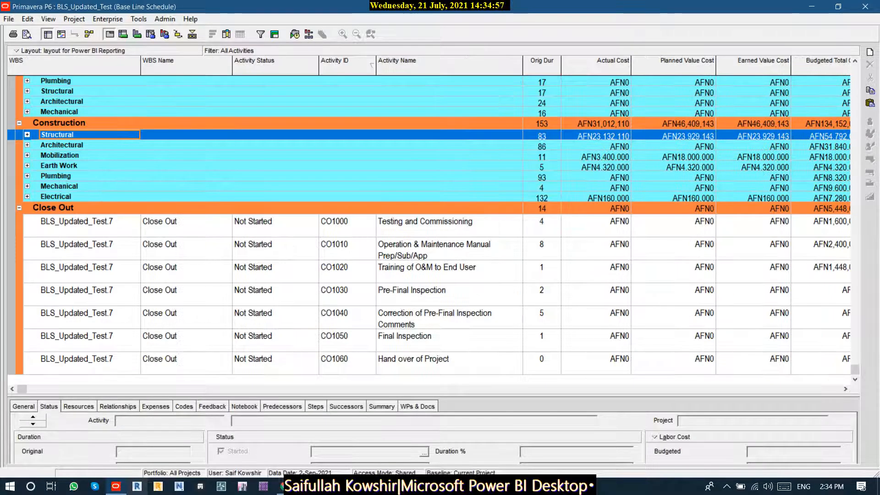
# - Expand the Structural band under Construction and examine Foundation's costs, Performance % Complete and Cost Performance Index
pyautogui.press('KP_Add')
pyautogui.press('Down')
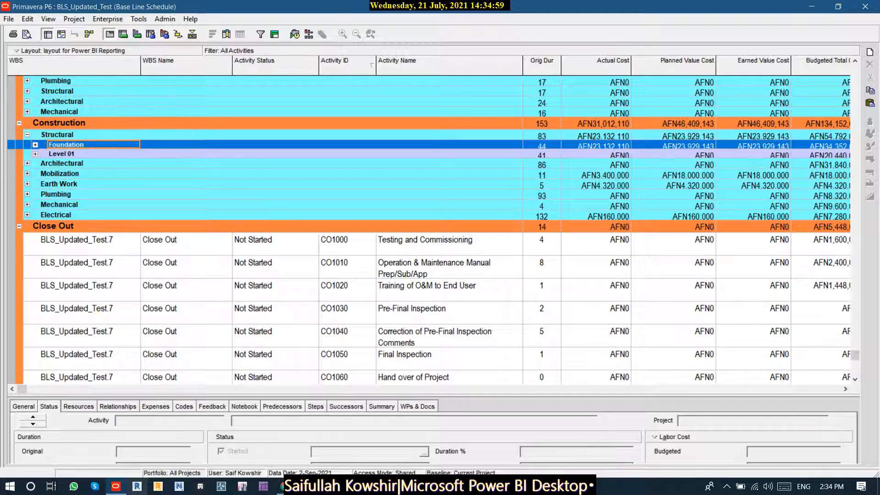
pyautogui.press('Right')
pyautogui.press('Right')
pyautogui.press('Right')
pyautogui.press('Right')
pyautogui.press('Right')
pyautogui.press('Right')
pyautogui.press('Right')
pyautogui.press('Right')
pyautogui.press('Right')
pyautogui.press('Right')
pyautogui.press('Right')
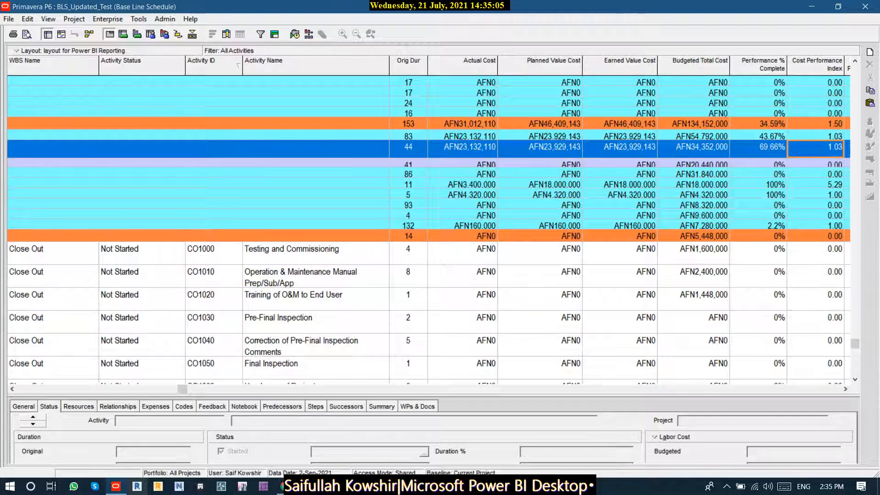
pyautogui.press('Left')
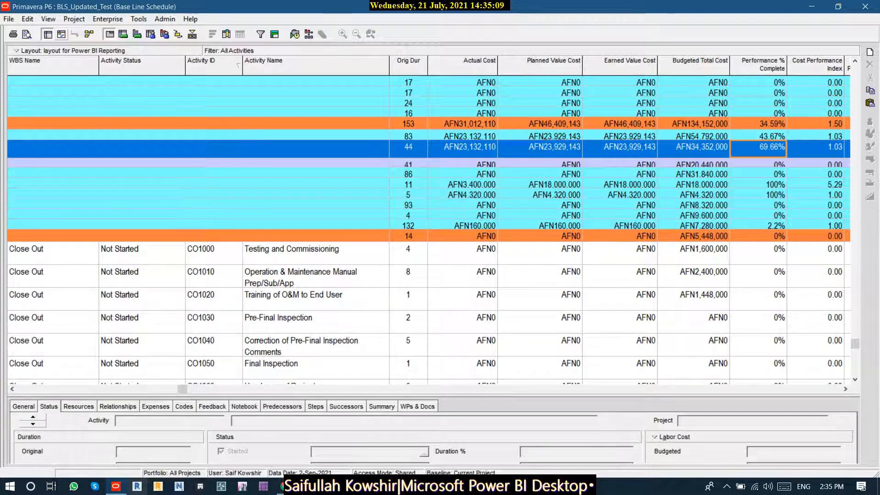
# - Switch to Power BI, check the cards for Architectural, Level 01 and Mobilization in turn, and clear the WBS selection
pyautogui.hotkey('alt', 'Tab')
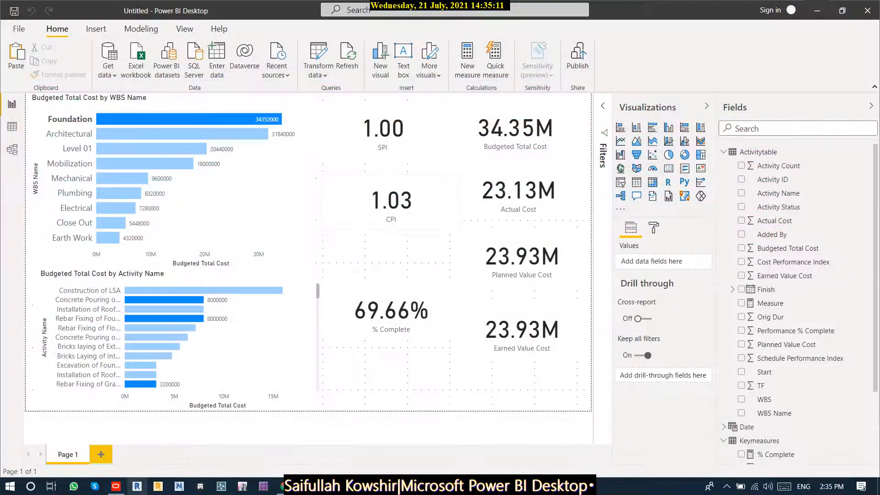
pyautogui.click(160, 134)
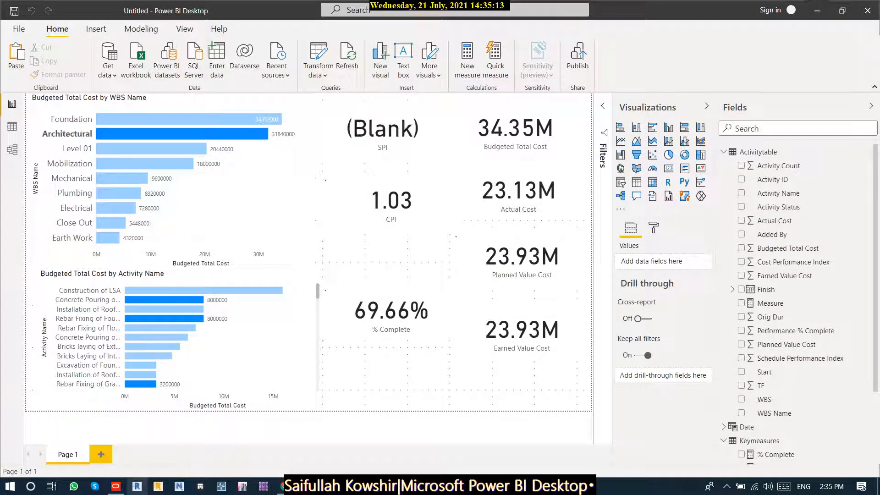
pyautogui.click(155, 148)
pyautogui.click(151, 164)
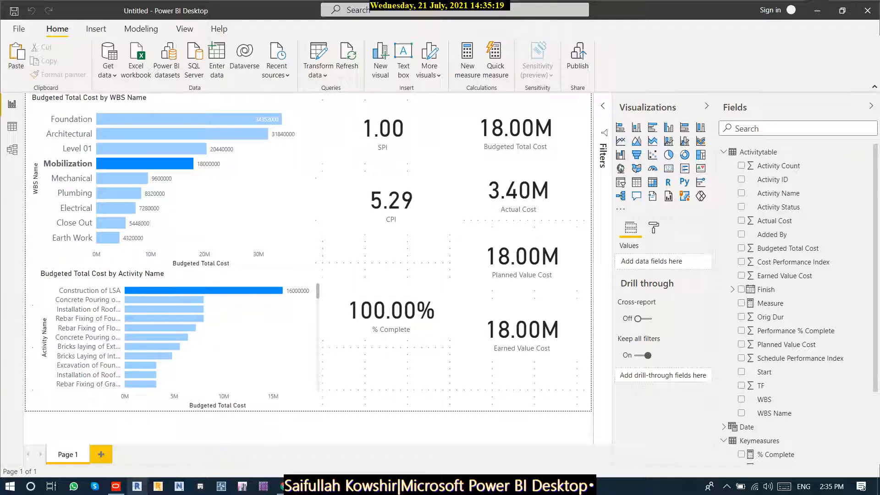
pyautogui.click(152, 164)
# - Move the % Complete card up closer to the CPI card and deselect it
pyautogui.click(391, 311)
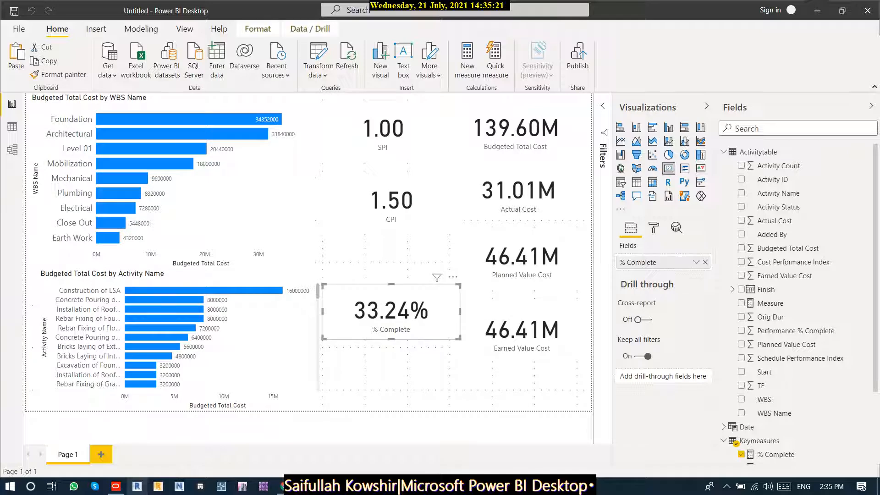
pyautogui.moveTo(391, 312); pyautogui.dragTo(391, 280)
pyautogui.click(390, 367)
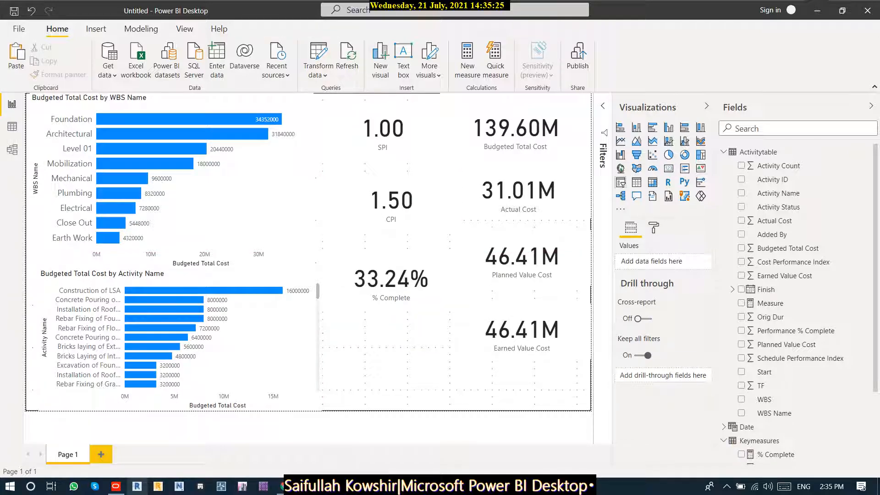
# - Add an Activity Status slicer below the % Complete card and set its orientation to Horizontal
pyautogui.click(620, 182)
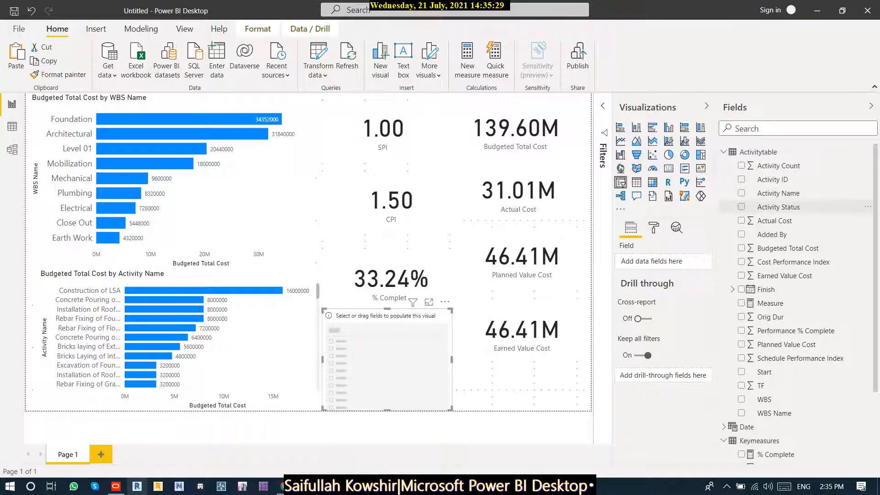
pyautogui.click(741, 207)
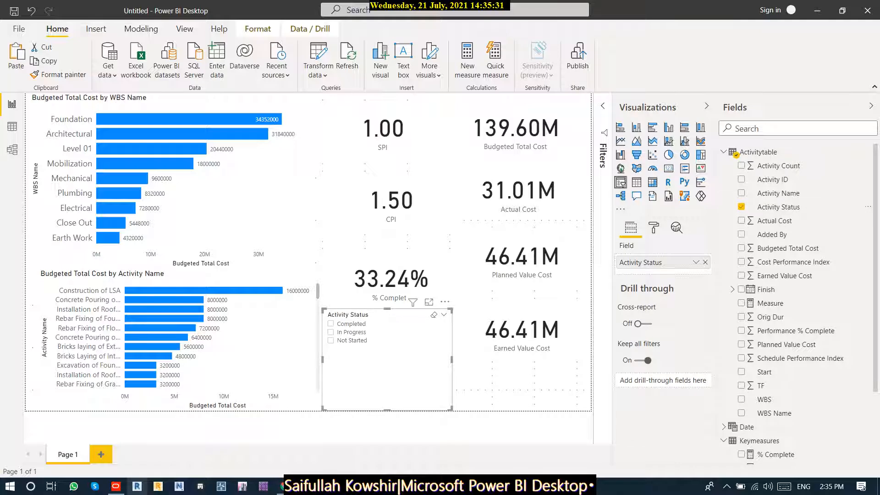
pyautogui.click(654, 228)
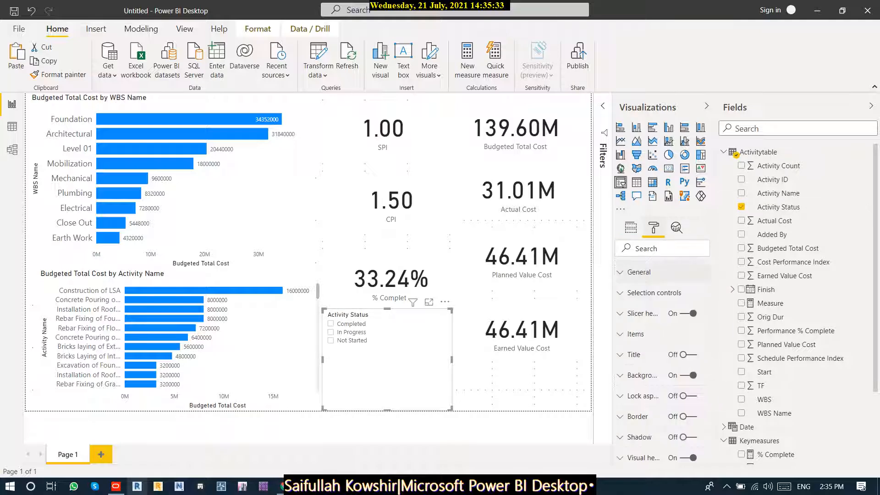
pyautogui.click(639, 272)
pyautogui.click(661, 380)
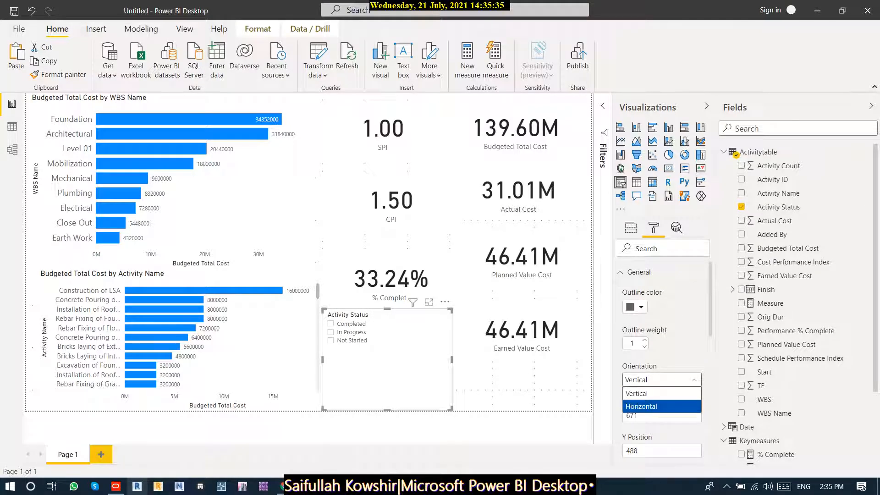
pyautogui.click(641, 404)
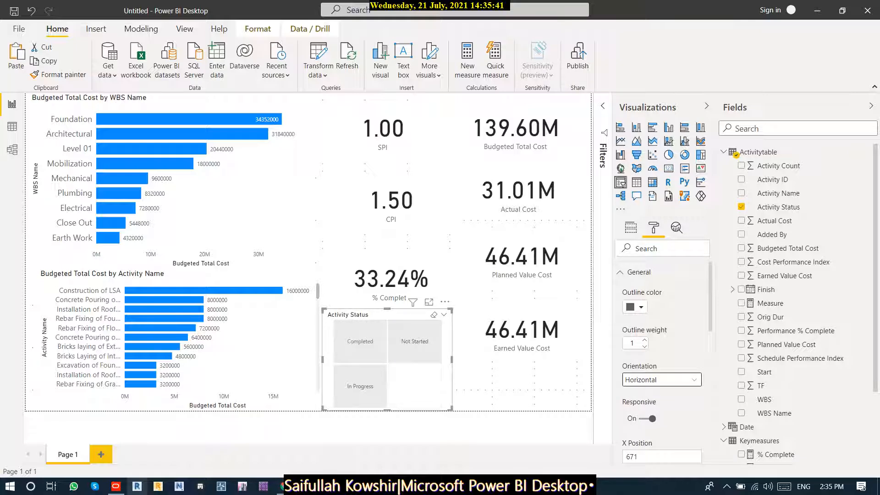
# - Filter the report to Completed activities with the Activity Status slicer and inspect Foundation's budgeted total cost
pyautogui.click(360, 341)
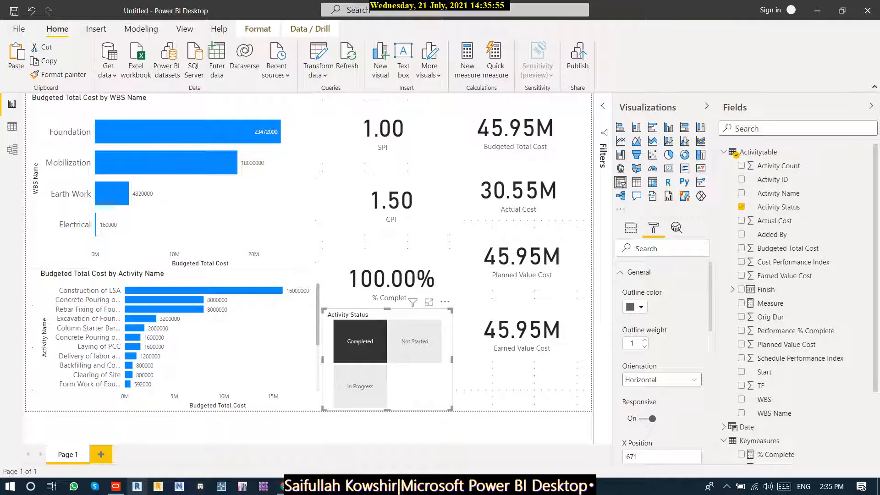
pyautogui.moveTo(258, 134)
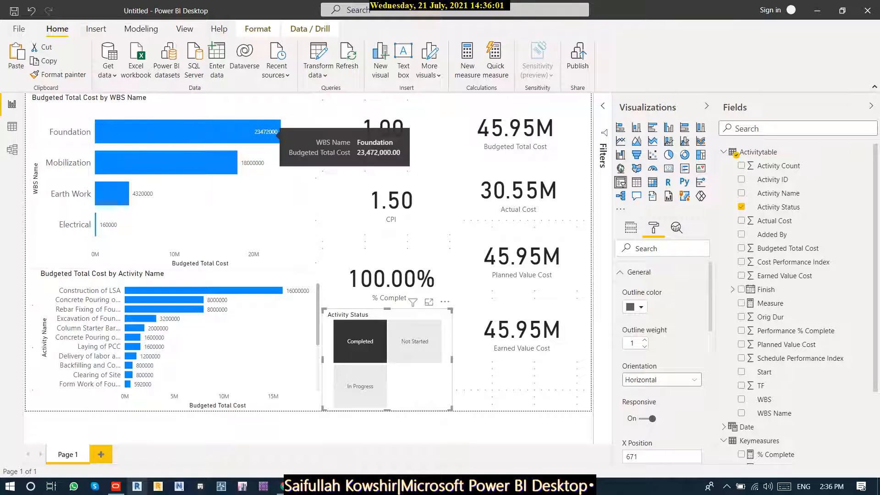
# - Export the data of the Budgeted Total Cost by Activity Name chart to Budgeted Total Cost by Activity Name.csv
pyautogui.moveTo(240, 163)
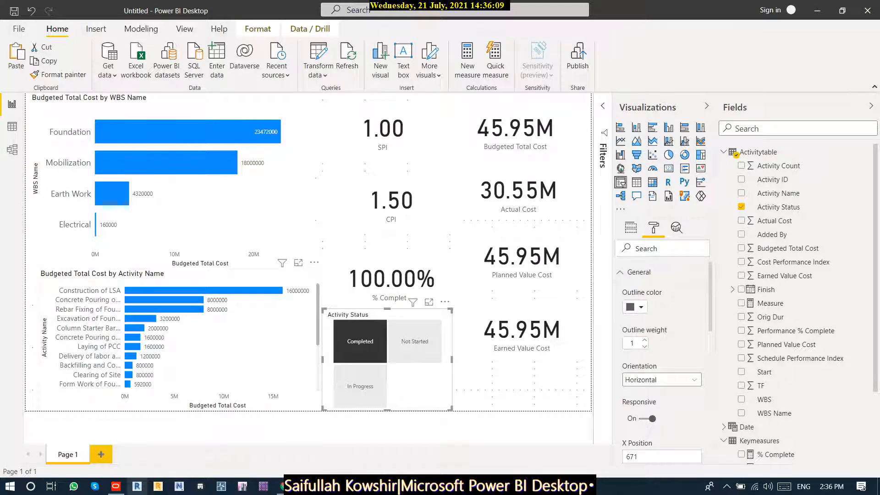
pyautogui.scroll(-3, 174, 337)
pyautogui.click(314, 262)
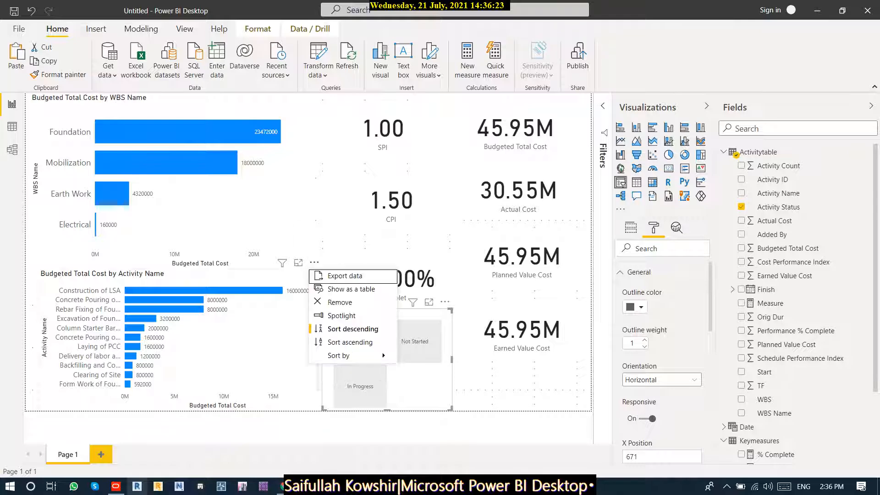
pyautogui.click(344, 276)
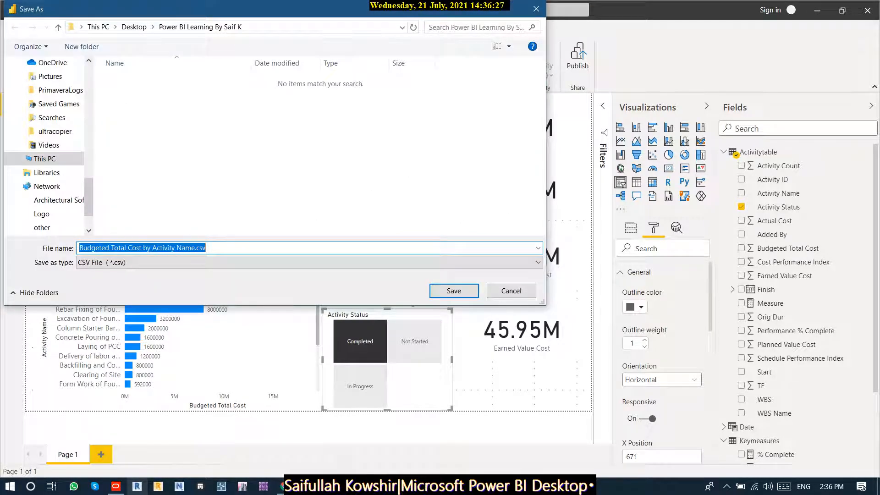
pyautogui.press('Return')
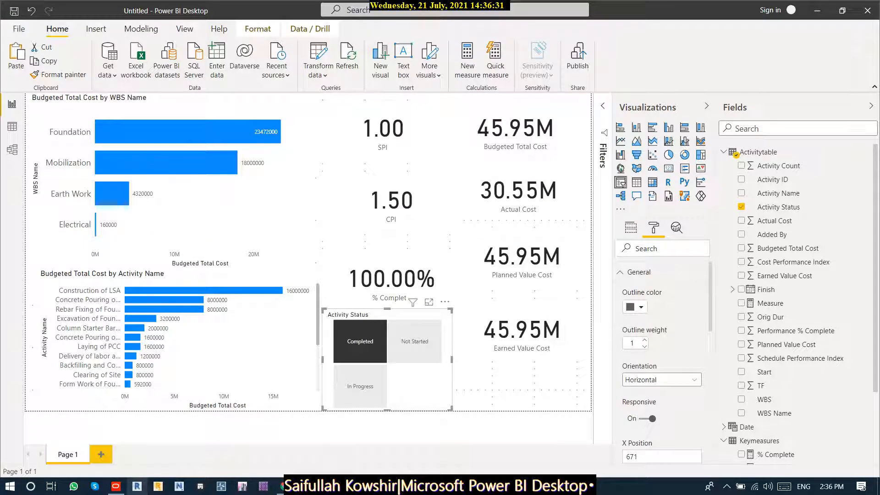
# - Open the exported Budgeted Total Cost by Activity Name.csv in Excel and dismiss the activation wizard
pyautogui.click(817, 10)
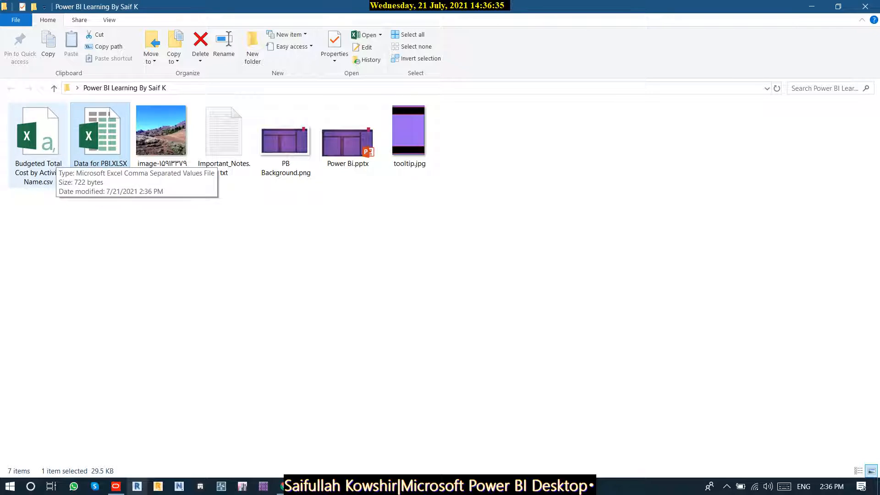
pyautogui.click(41, 147)
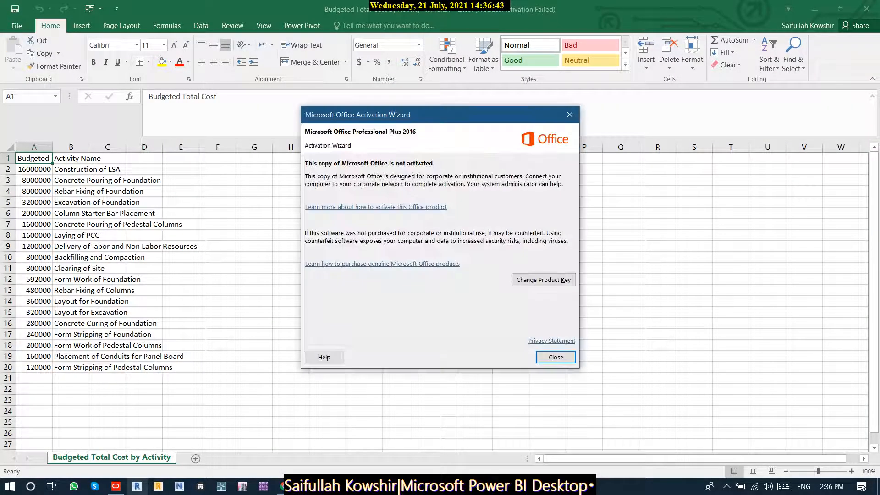
pyautogui.click(555, 357)
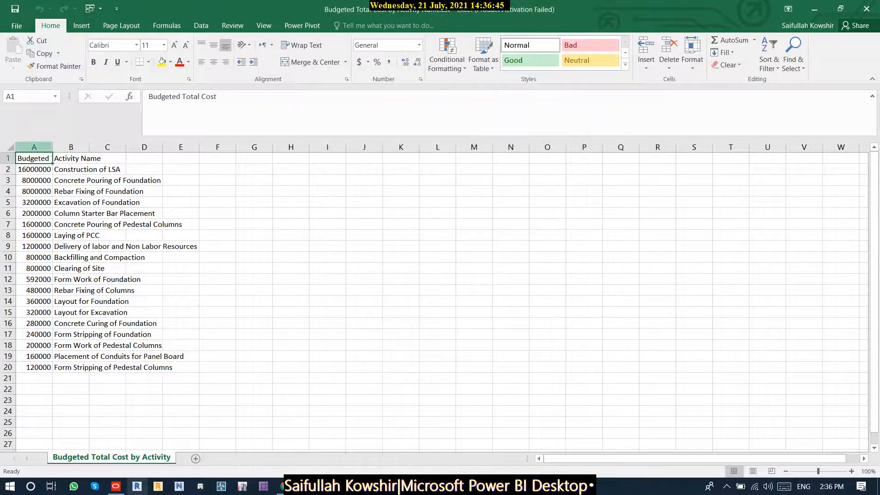
# - Widen the Budgeted Total Cost and Activity Name columns equally and center their contents
pyautogui.click(33, 147)
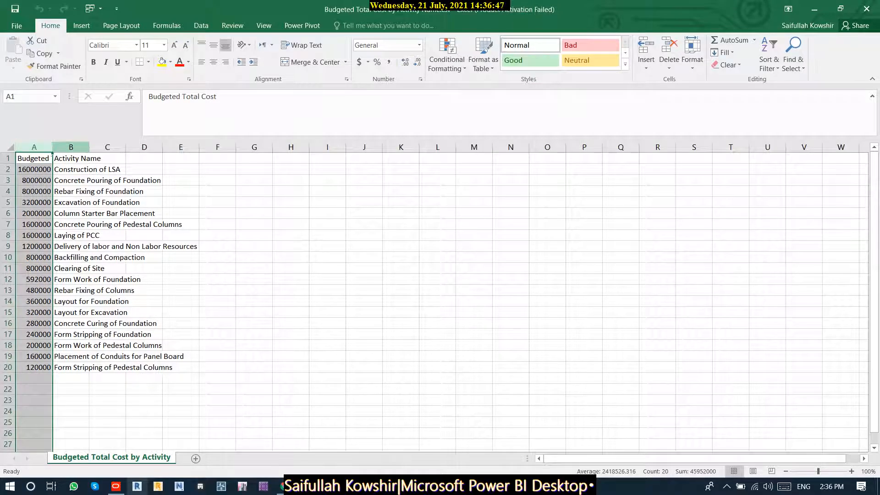
pyautogui.keyDown('shift'); pyautogui.click(72, 148); pyautogui.keyUp('shift')
pyautogui.moveTo(89, 147); pyautogui.dragTo(216, 147)
pyautogui.click(97, 147)
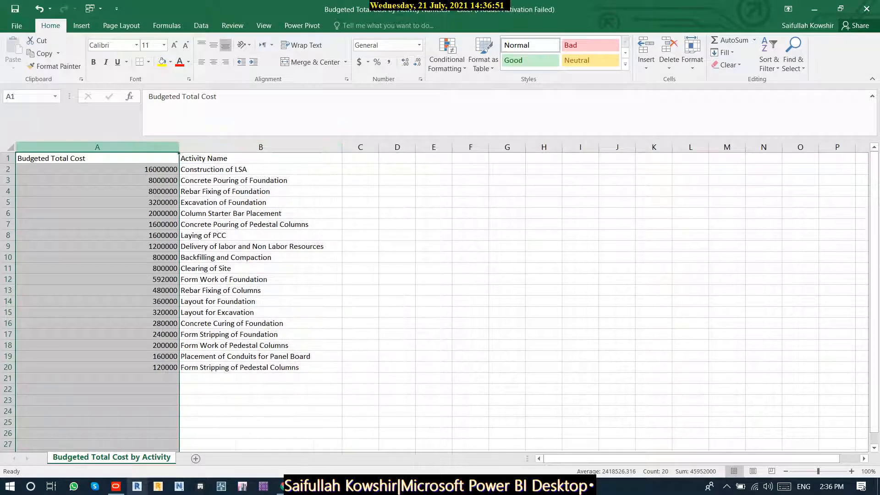
pyautogui.click(213, 62)
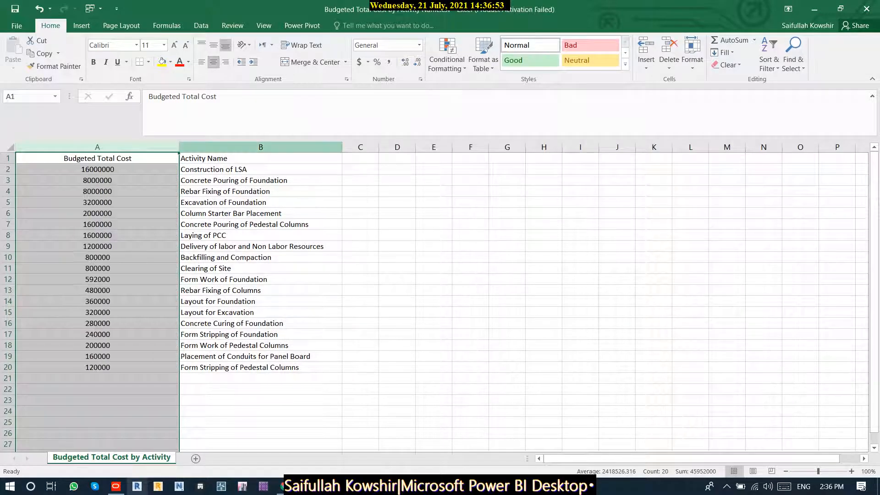
pyautogui.click(261, 147)
pyautogui.click(214, 62)
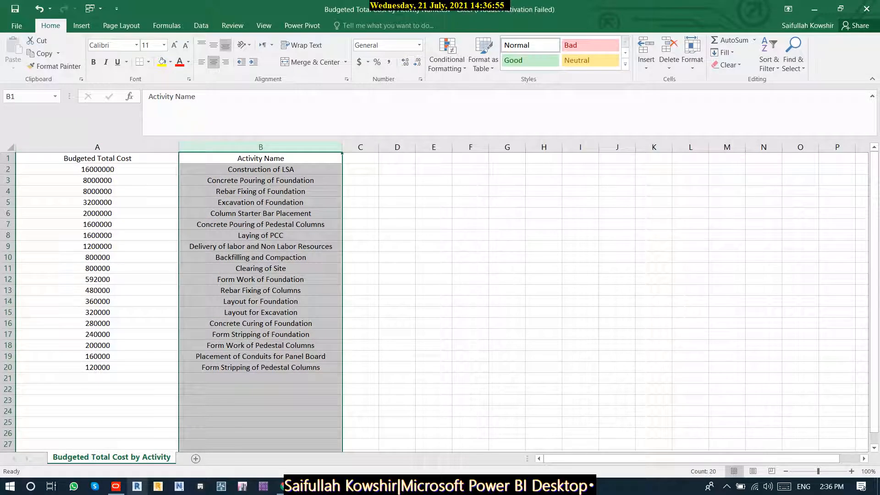
pyautogui.click(397, 356)
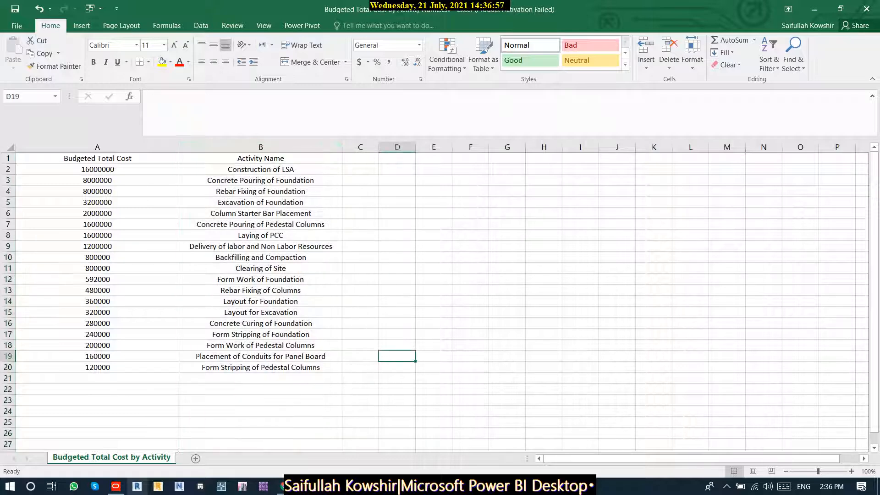
# - Minimize the spreadsheet and folder windows and switch back to Power BI
pyautogui.click(813, 9)
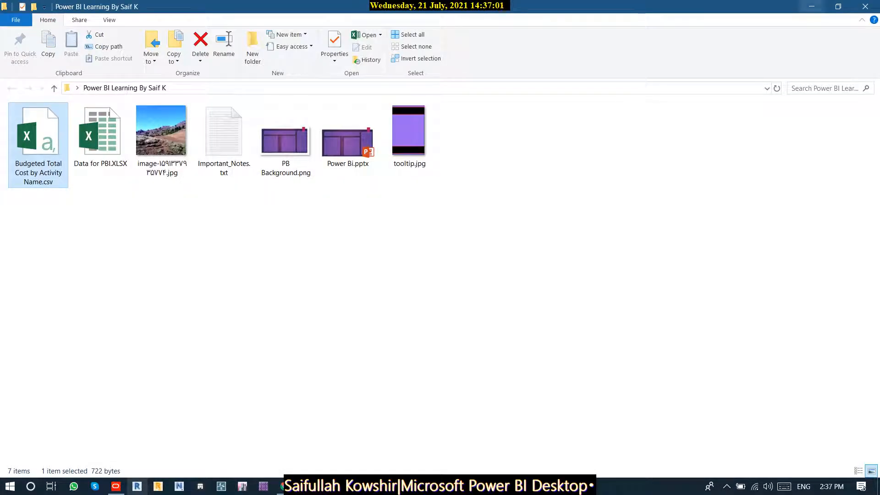
pyautogui.click(811, 7)
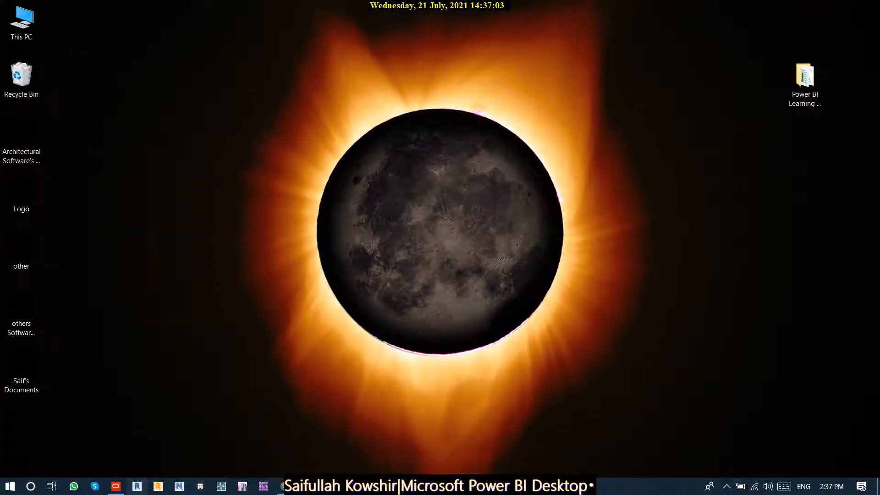
pyautogui.click(326, 487)
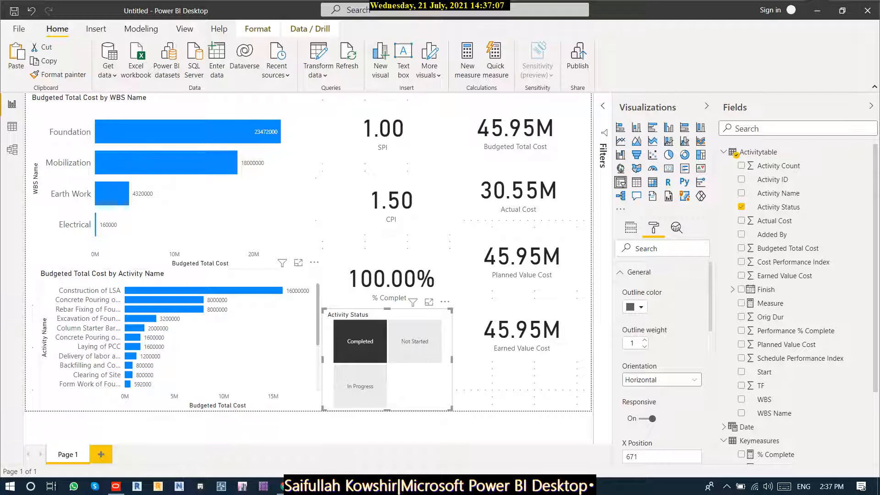
# - Convert the Budgeted Total Cost by Activity Name chart to a table and show its fields
pyautogui.click(257, 344)
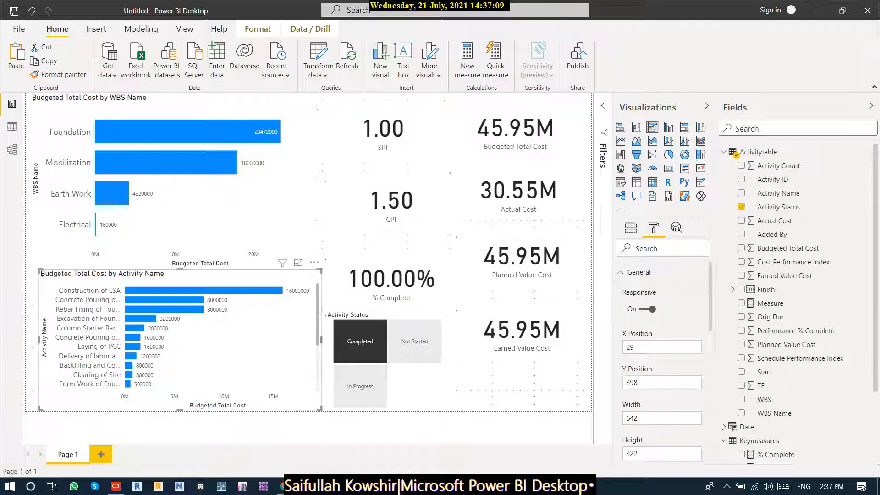
pyautogui.click(636, 182)
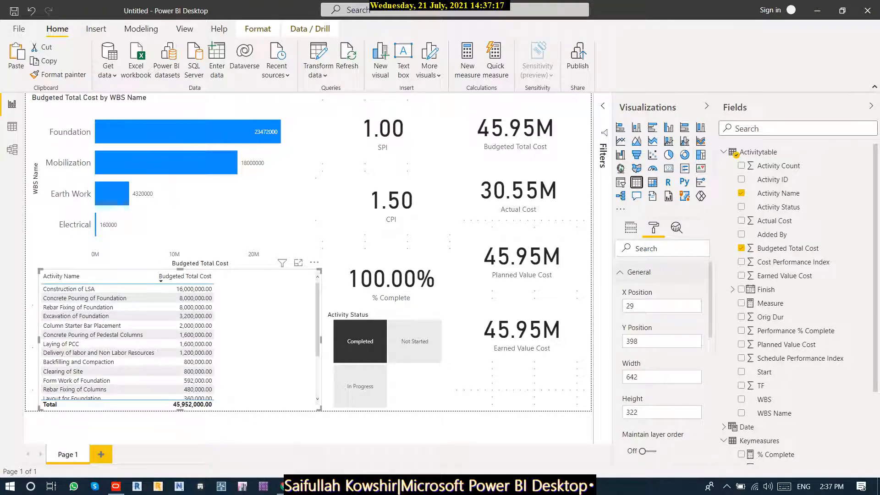
pyautogui.click(638, 272)
pyautogui.click(631, 228)
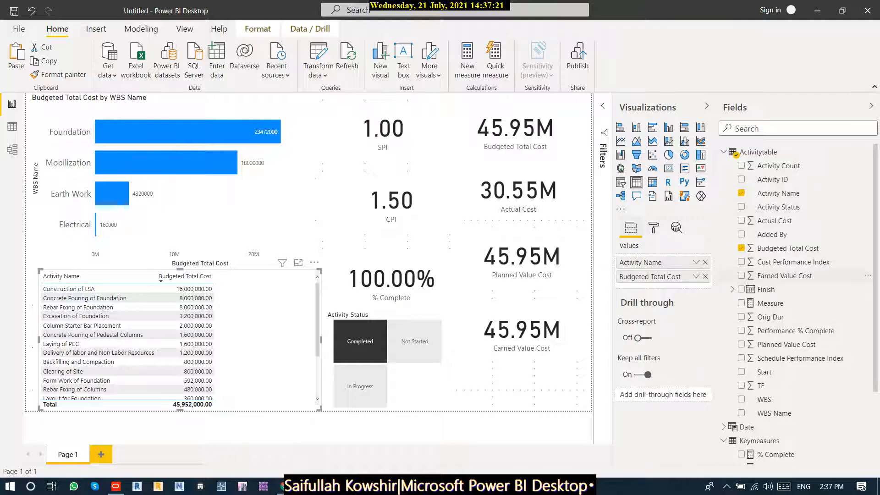
# - Add Start and Finish columns to the table, showing Finish as a plain date instead of a date hierarchy and Start unsummarized
pyautogui.click(741, 372)
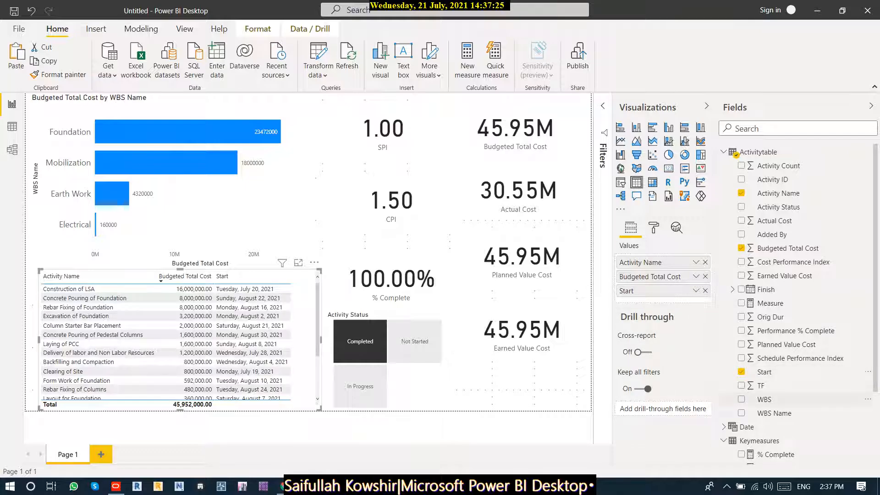
pyautogui.moveTo(766, 289); pyautogui.dragTo(660, 302)
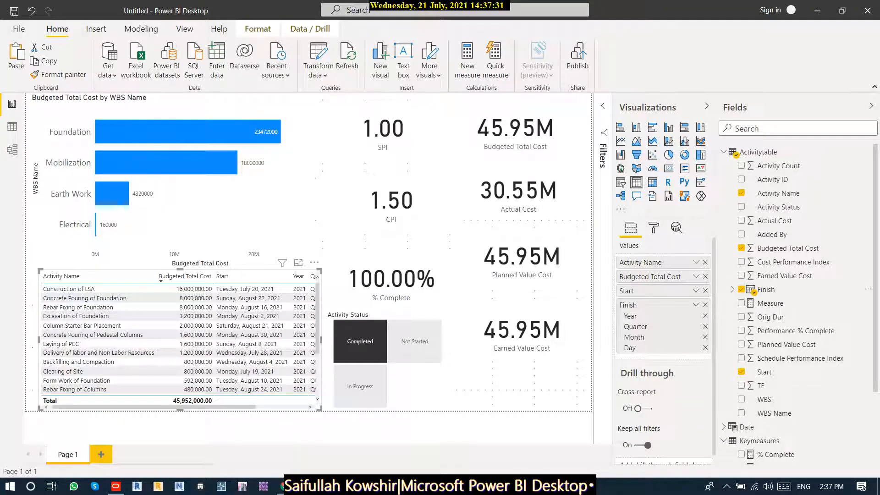
pyautogui.click(696, 306)
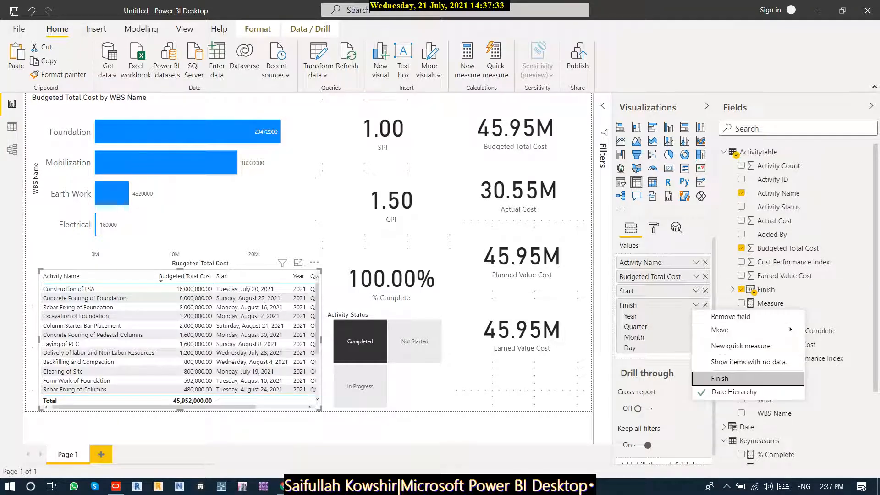
pyautogui.click(741, 375)
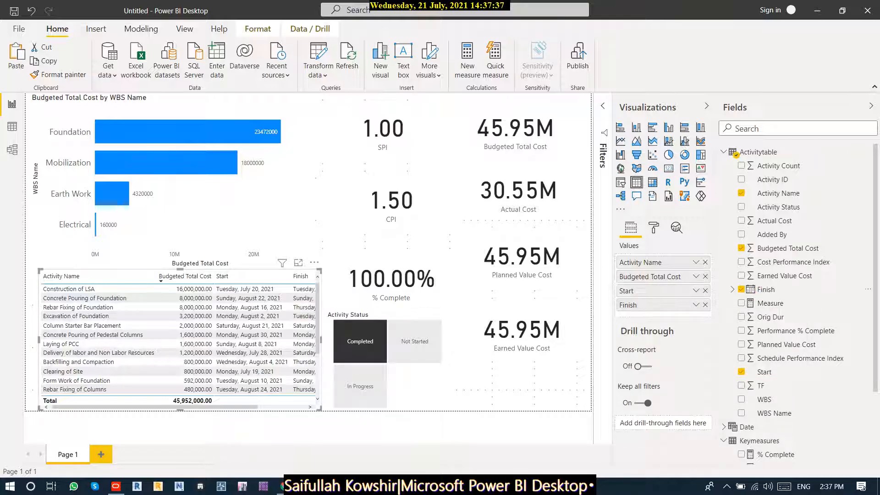
pyautogui.click(696, 290)
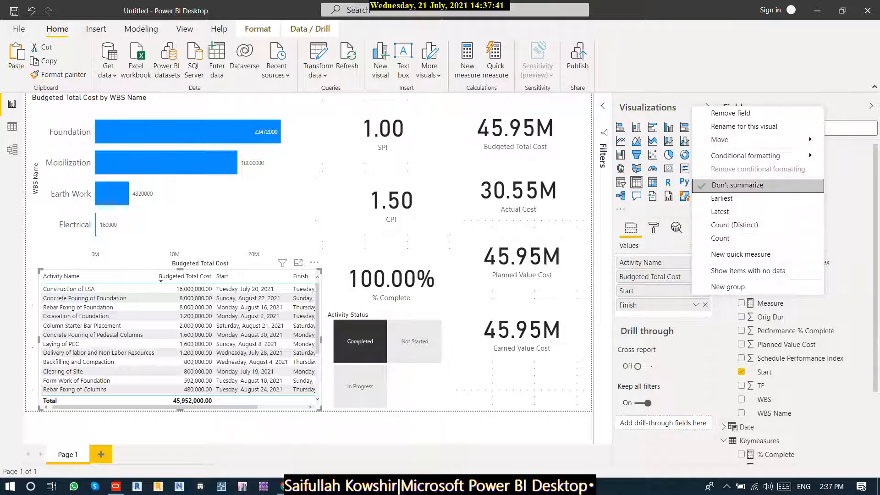
pyautogui.click(736, 185)
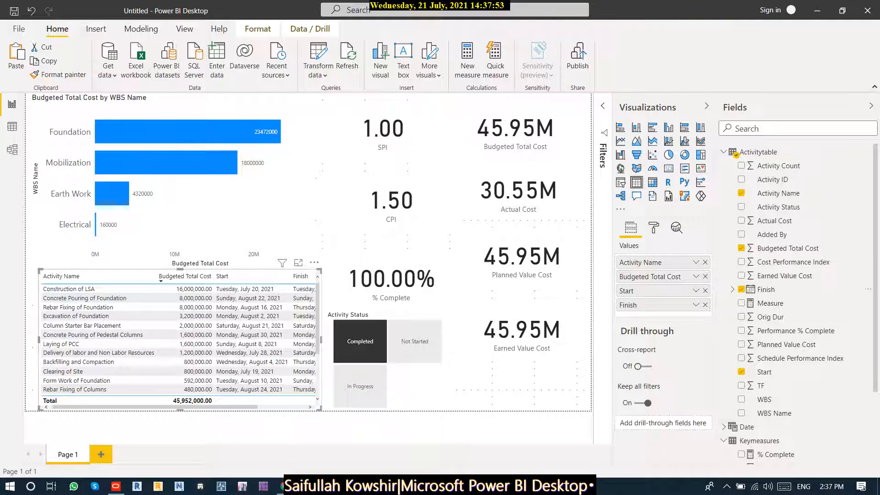
# - Remove Start and Finish from the table and change the visual to a line and stacked column chart
pyautogui.click(705, 291)
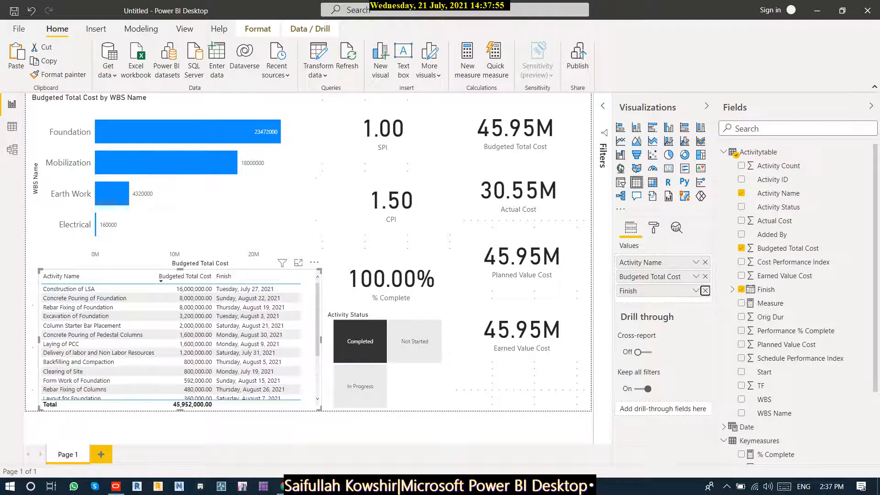
pyautogui.click(705, 290)
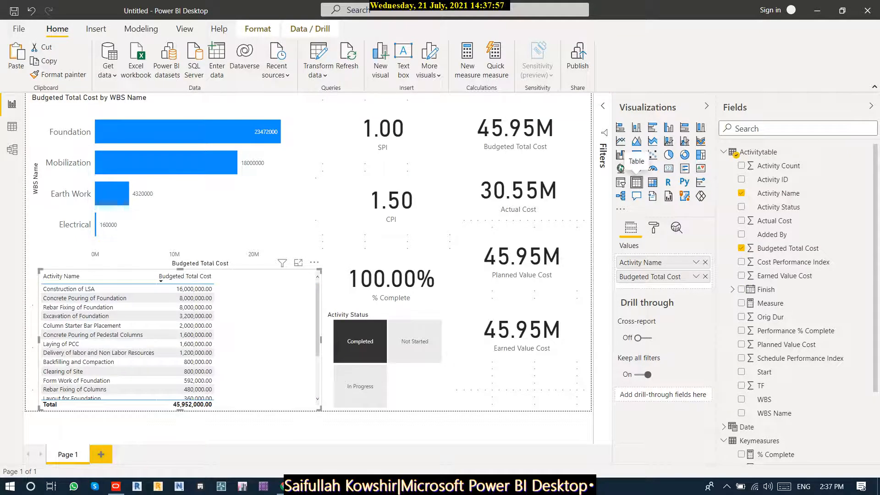
pyautogui.click(652, 128)
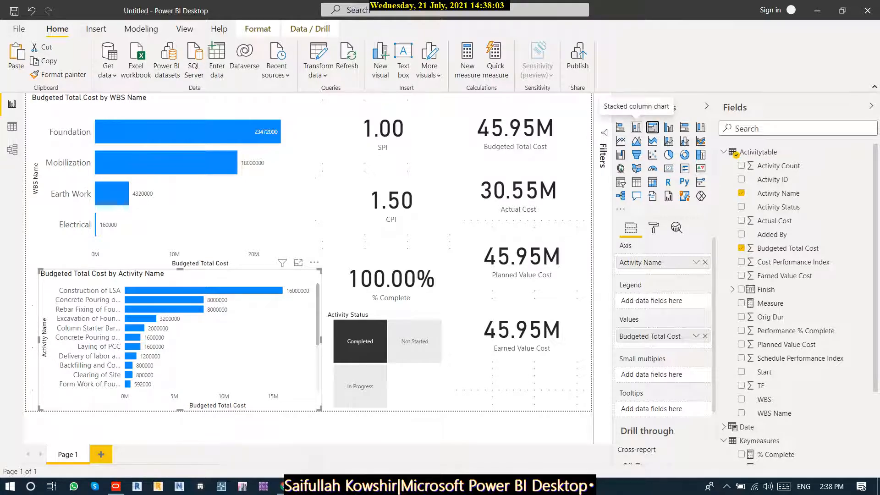
pyautogui.click(668, 141)
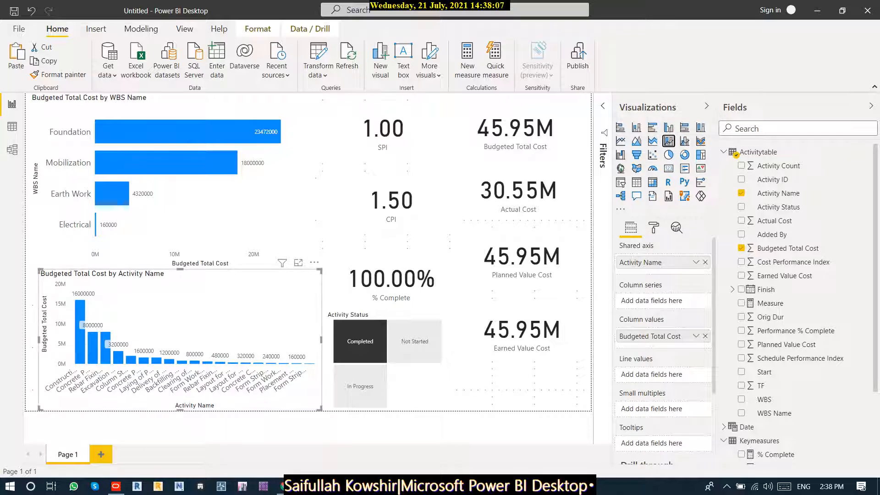
# - Move the Activity Status slicer beneath the Earned Value Cost card and reduce its height to a single row of options
pyautogui.click(415, 386)
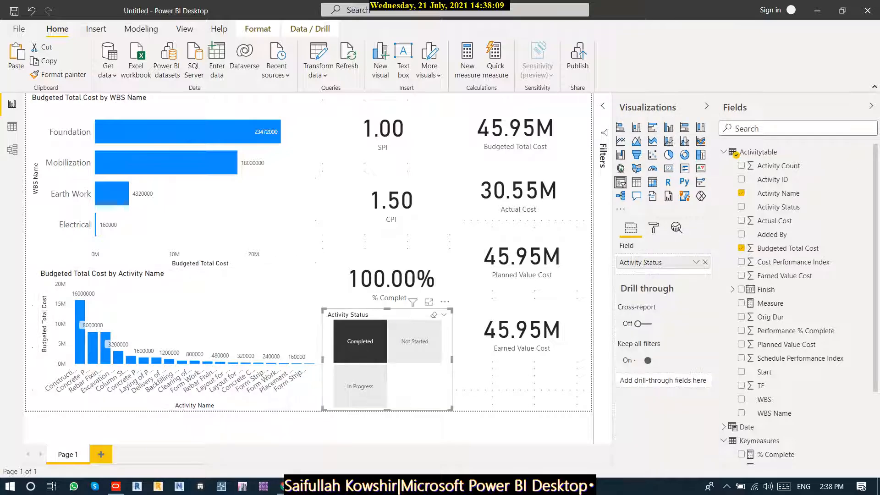
pyautogui.moveTo(415, 386); pyautogui.dragTo(520, 386)
pyautogui.moveTo(492, 309); pyautogui.dragTo(515, 374)
# - Move the CPI and % Complete cards up so they sit closer together beneath the SPI card
pyautogui.click(229, 314)
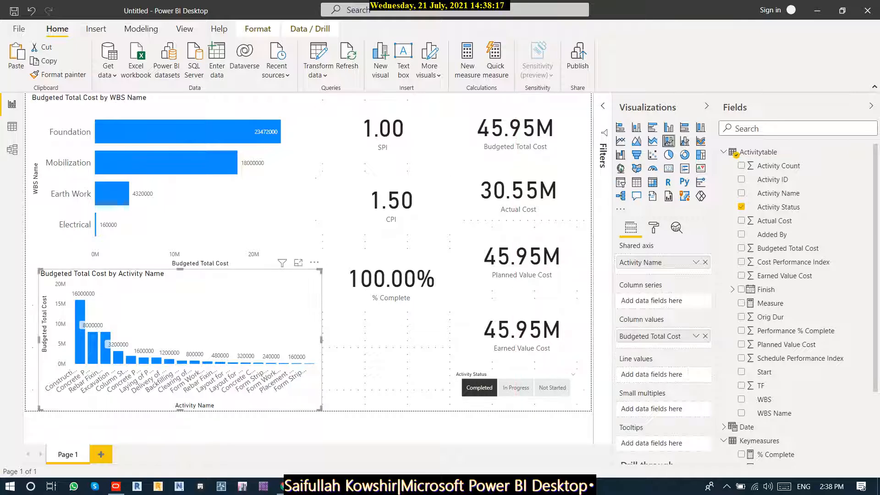
pyautogui.click(391, 280)
pyautogui.click(391, 203)
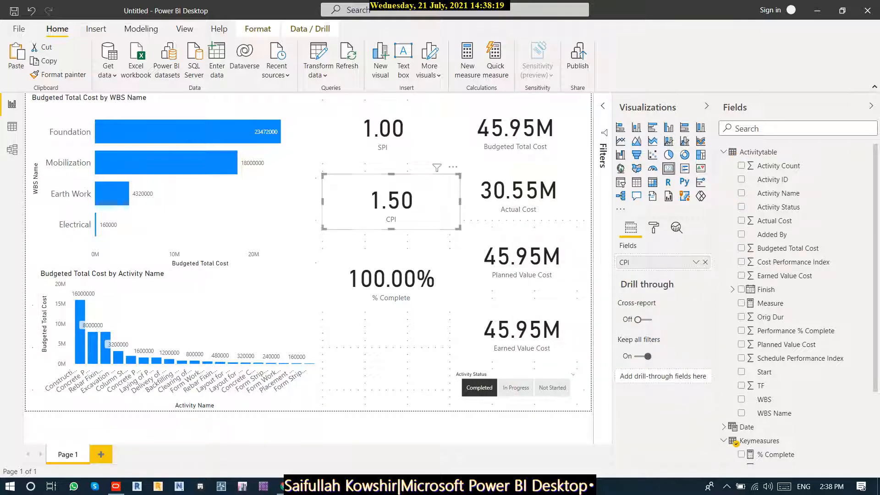
pyautogui.moveTo(391, 280); pyautogui.dragTo(396, 258)
pyautogui.moveTo(391, 203); pyautogui.dragTo(396, 187)
pyautogui.moveTo(395, 258); pyautogui.dragTo(395, 242)
# - Widen the Budgeted Total Cost by Activity Name chart into the free space below the % Complete card
pyautogui.click(280, 380)
pyautogui.click(281, 380)
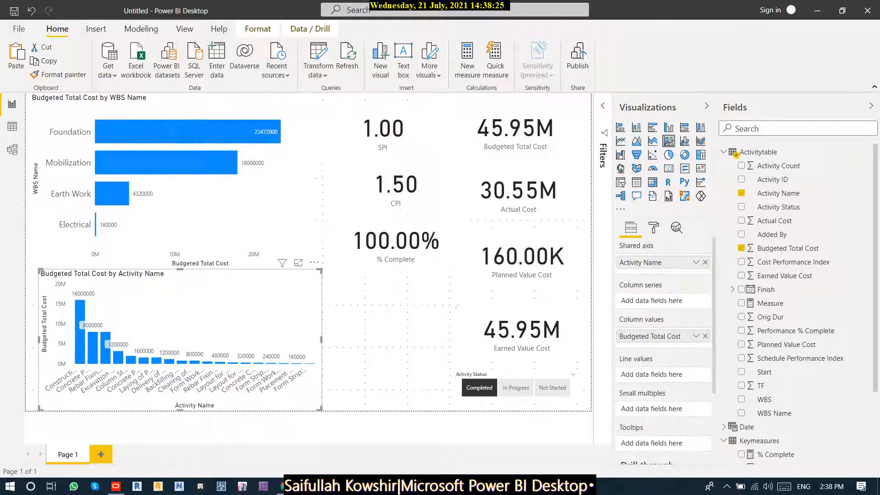
pyautogui.moveTo(321, 340); pyautogui.dragTo(429, 339)
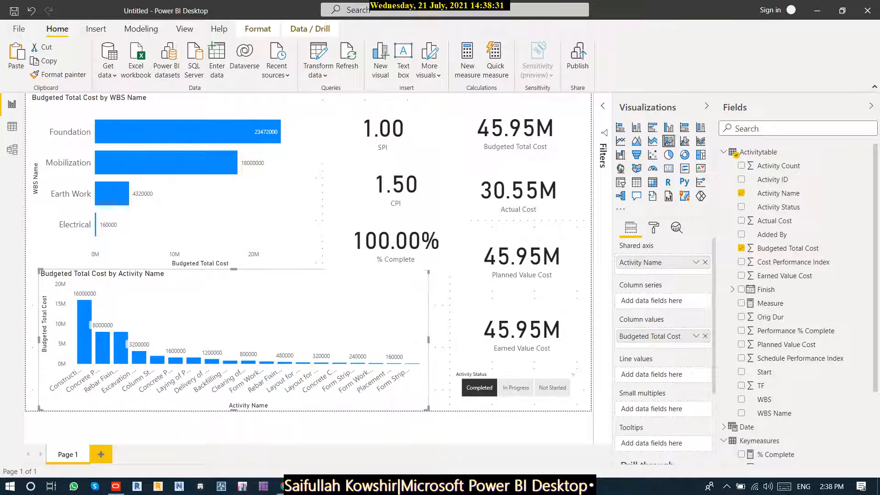
# - Set the data label orientation to Vertical on the Budgeted Total Cost by Activity Name chart
pyautogui.click(654, 227)
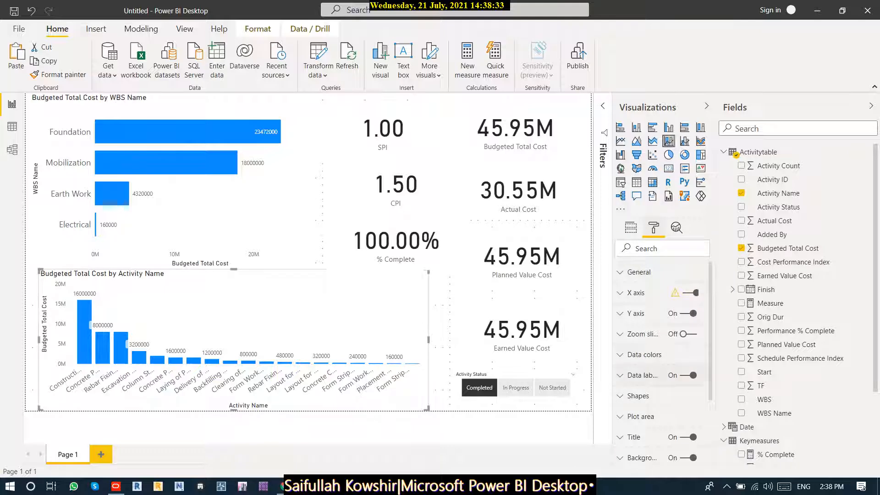
pyautogui.click(640, 375)
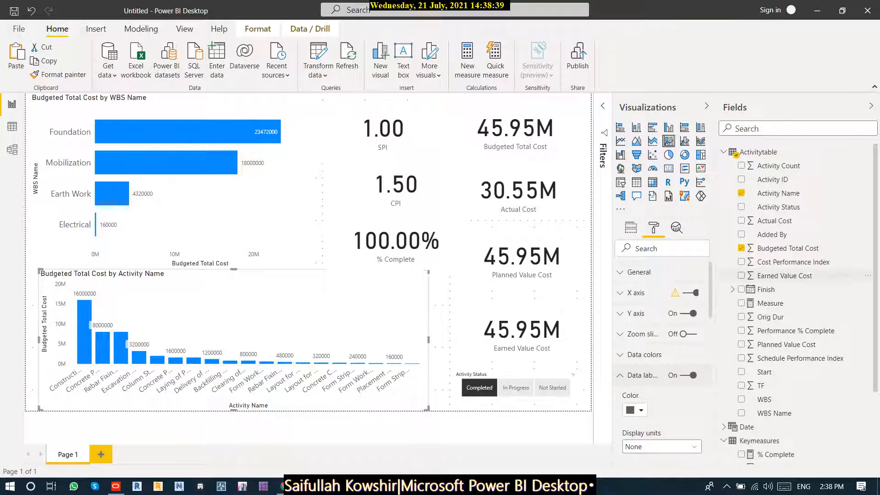
pyautogui.scroll(-3, 797, 302)
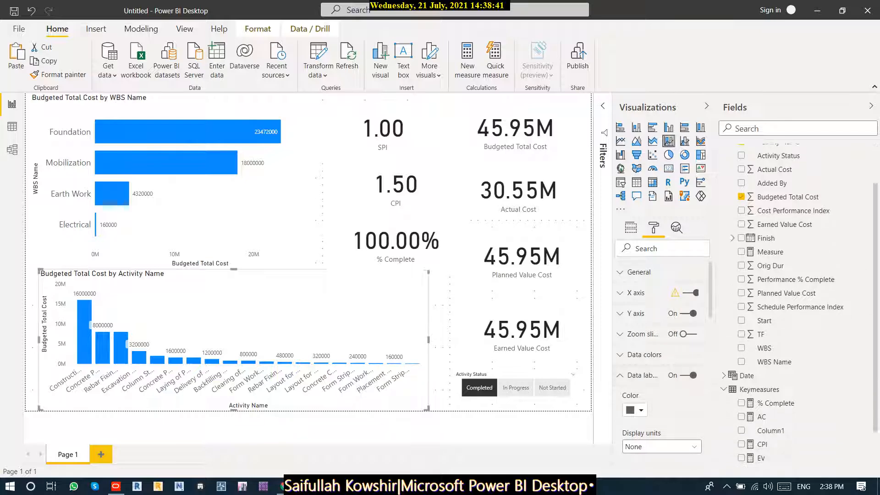
pyautogui.scroll(-5, 663, 362)
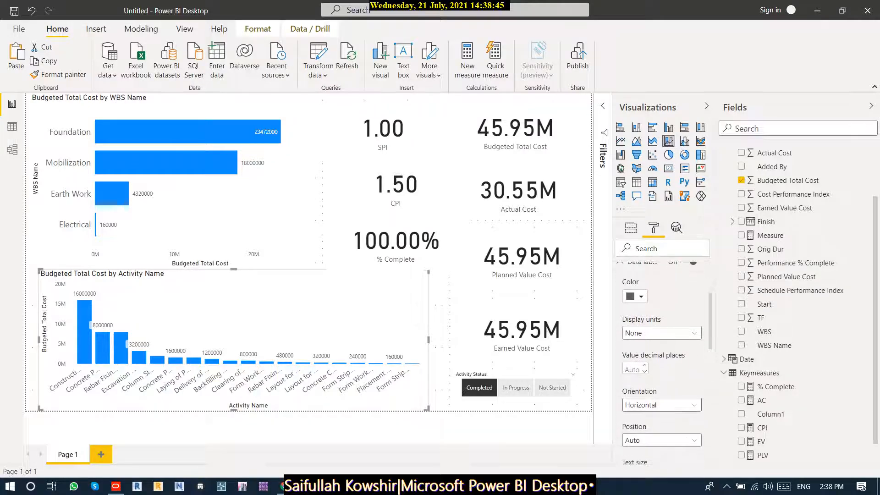
pyautogui.click(661, 405)
pyautogui.click(643, 418)
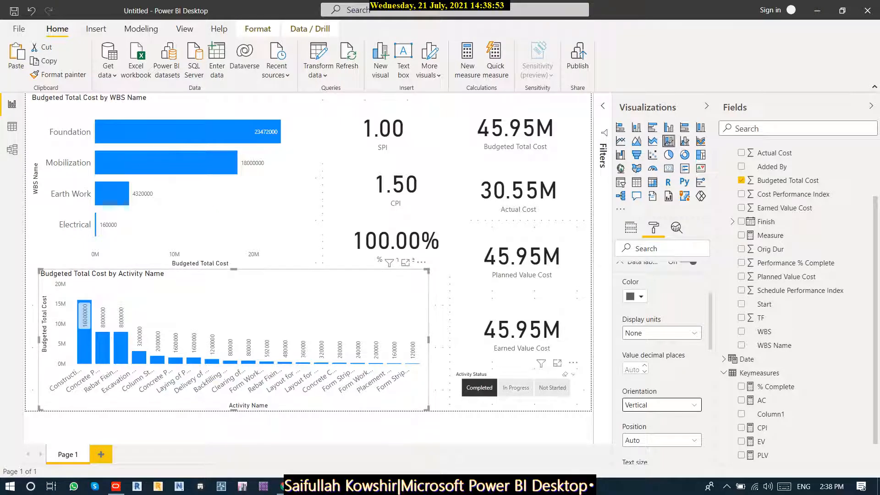
# - Filter the report by In Progress and by Not Started activities in turn, and clear the Activity Status selection
pyautogui.click(516, 387)
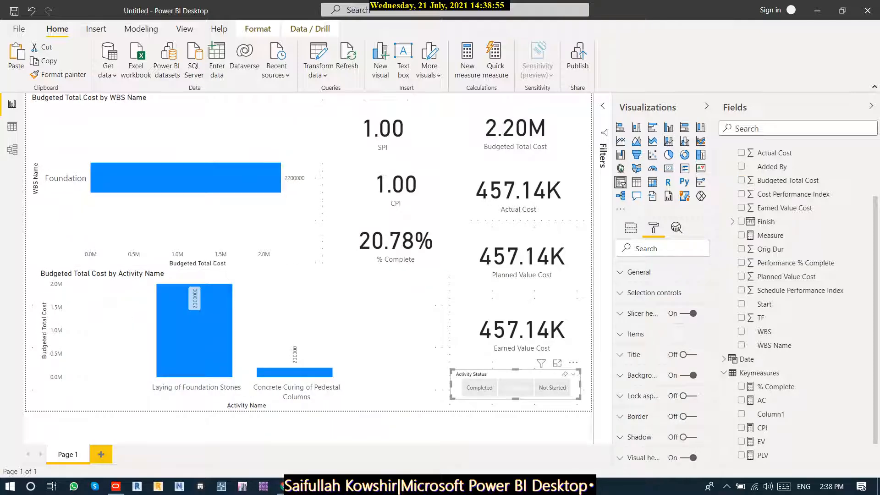
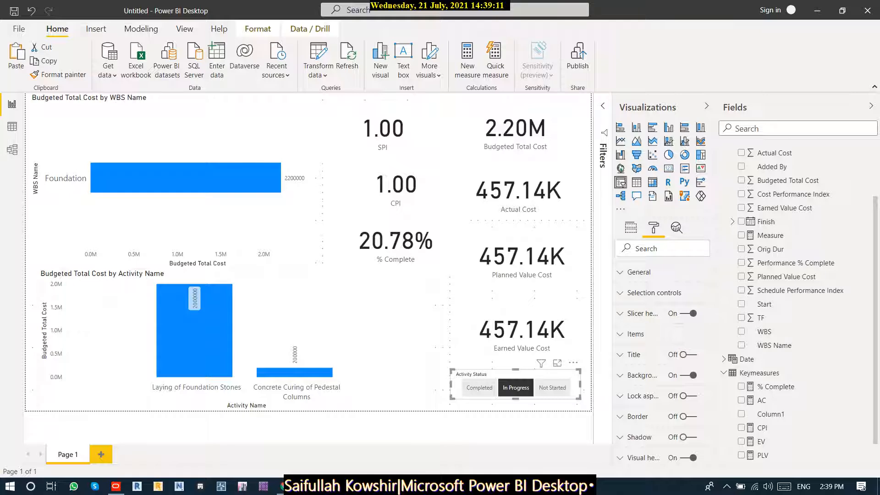
pyautogui.moveTo(222, 338)
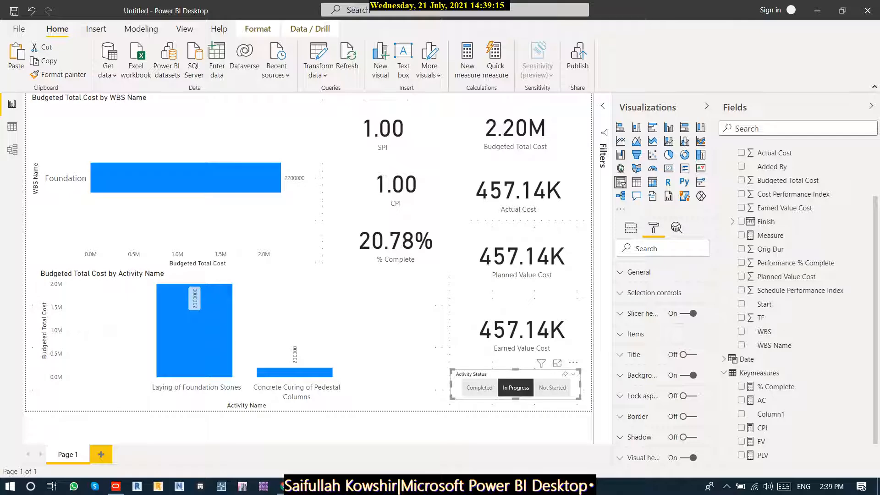
pyautogui.click(552, 388)
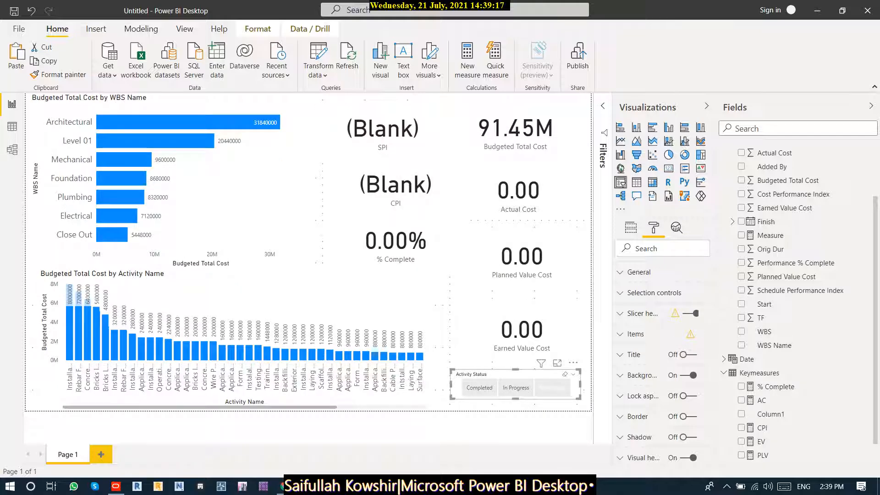
pyautogui.click(552, 388)
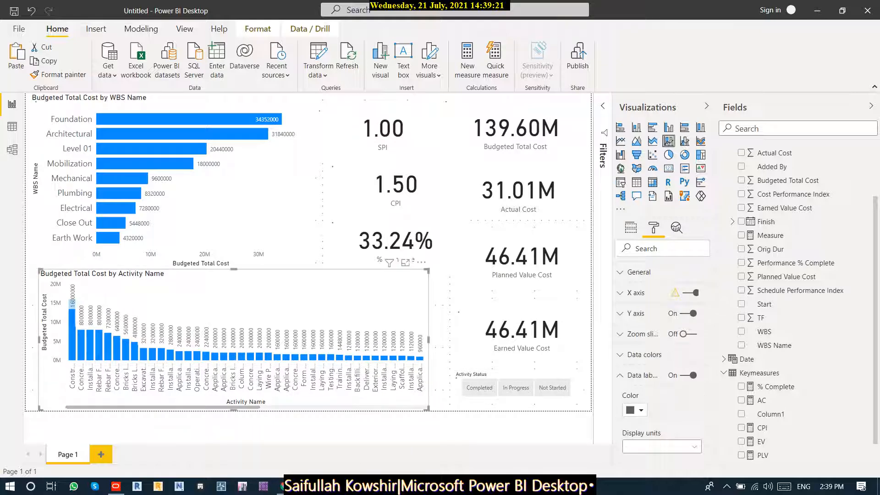
# - Resize the Budgeted Total Cost by Activity Name chart so it ends just short of the Activity Status slicer
pyautogui.click(320, 299)
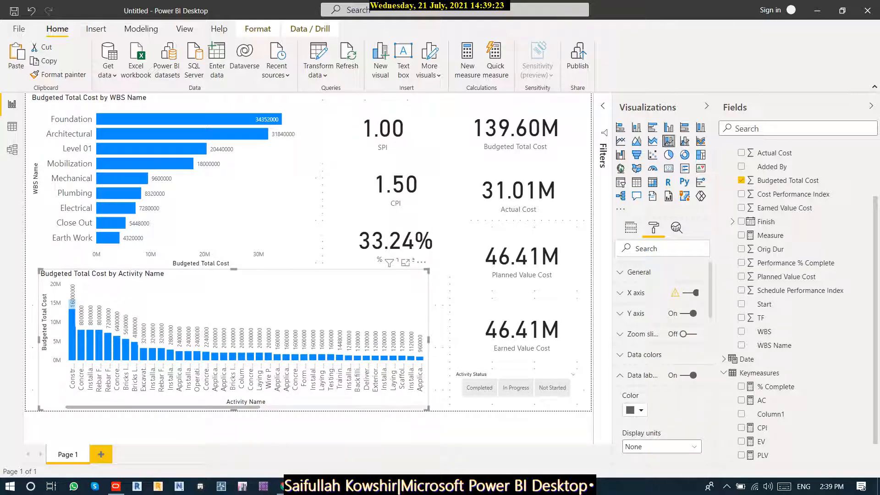
pyautogui.moveTo(428, 340); pyautogui.dragTo(313, 339)
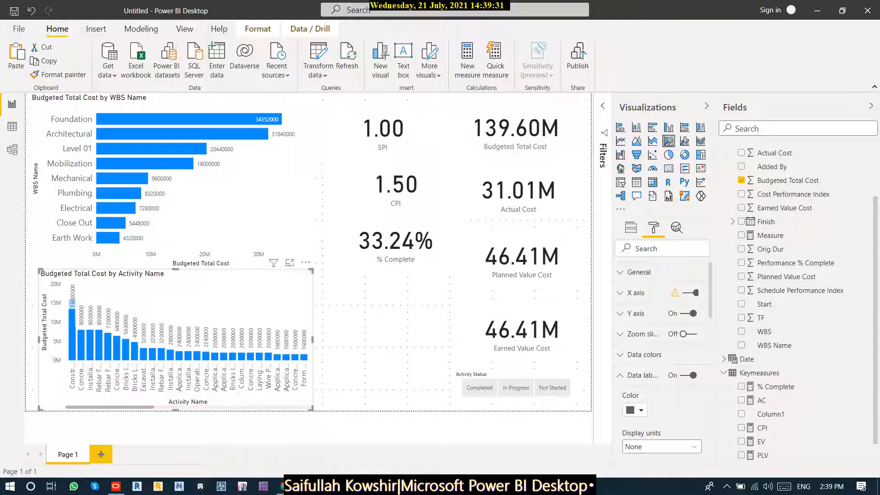
pyautogui.moveTo(312, 340); pyautogui.dragTo(433, 339)
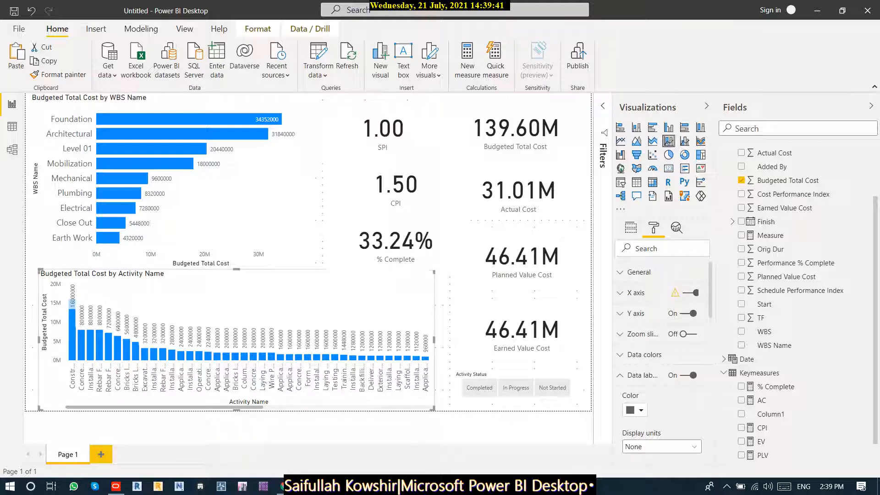
# - Add Actual Cost and Earned Value Cost as line values to the Budgeted Total Cost by Activity Name chart
pyautogui.click(631, 228)
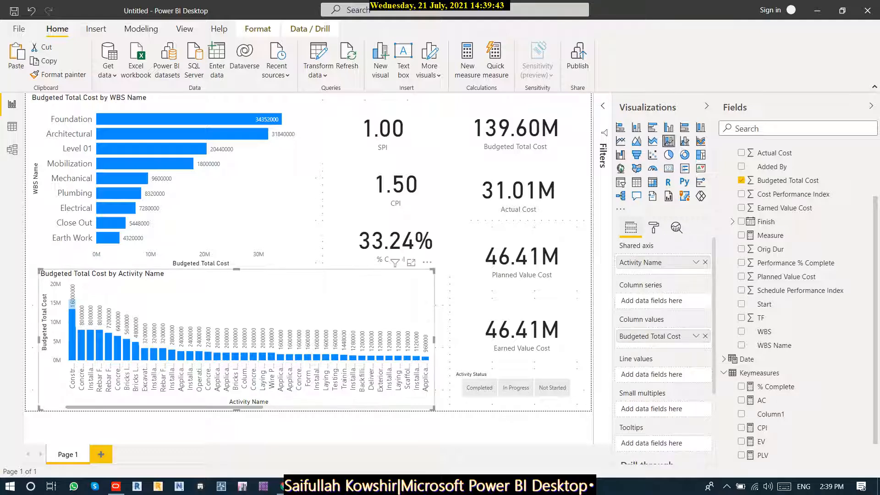
pyautogui.moveTo(291, 358)
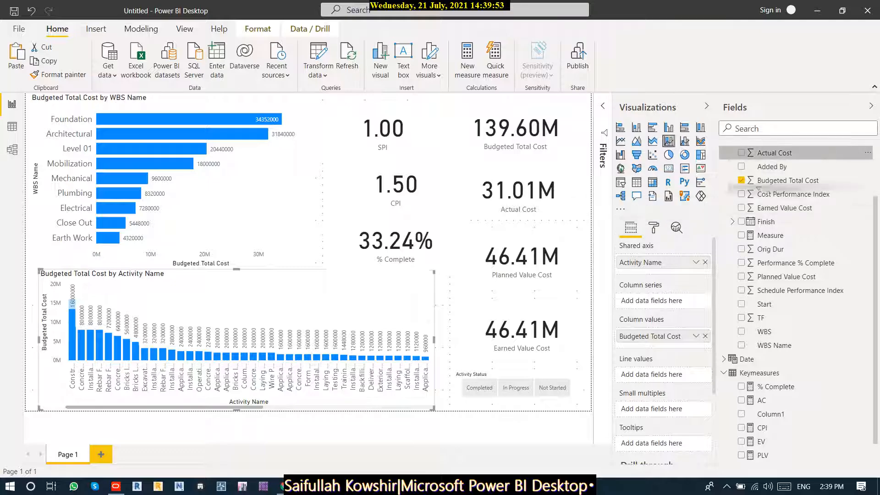
pyautogui.click(741, 152)
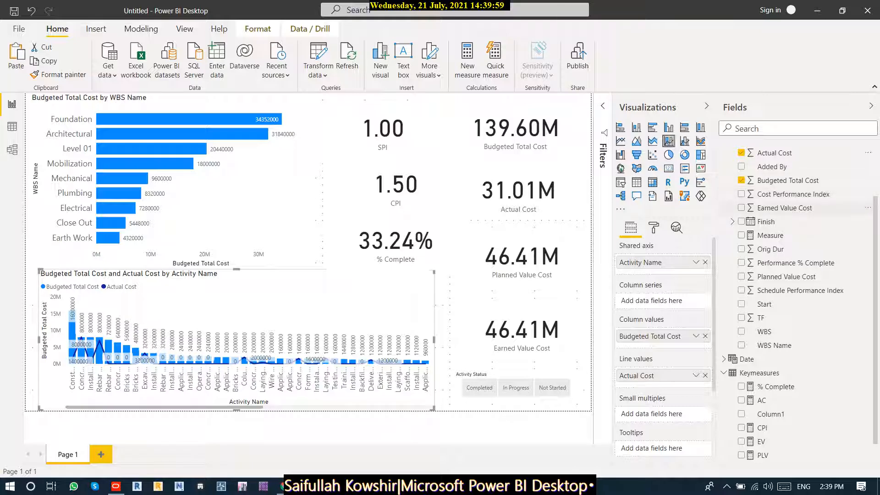
pyautogui.moveTo(784, 208); pyautogui.dragTo(641, 387)
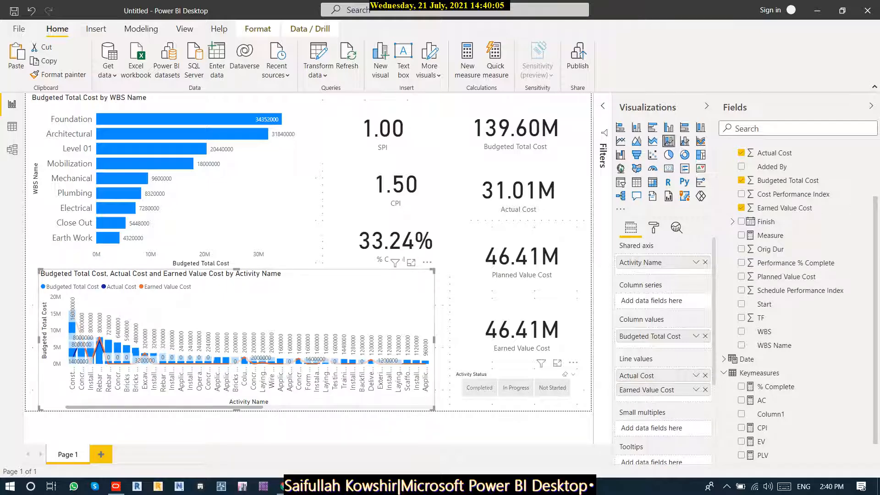
# - Filter the report by In Progress and then by Completed activities, and show the activity cost chart in focus mode
pyautogui.click(527, 389)
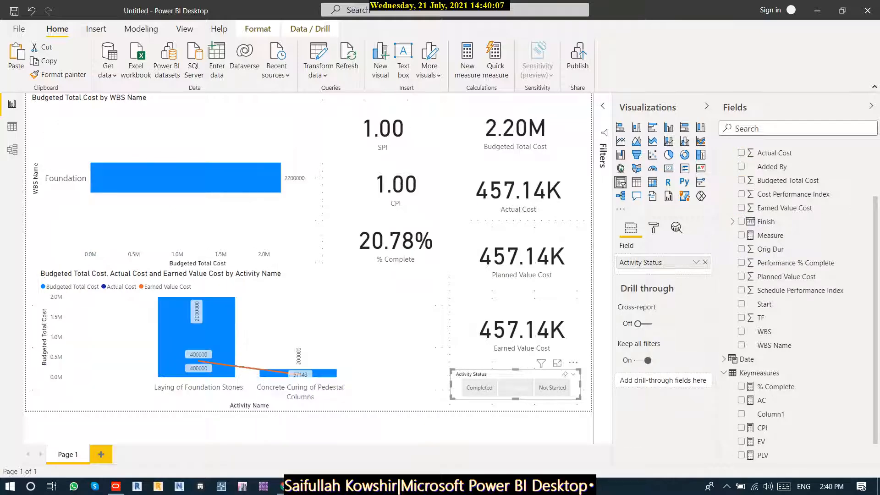
pyautogui.click(479, 388)
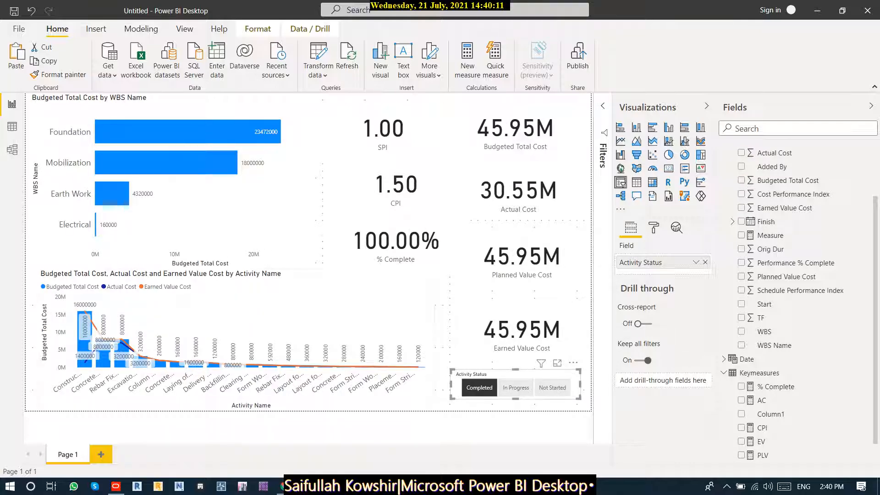
pyautogui.click(369, 300)
pyautogui.click(411, 263)
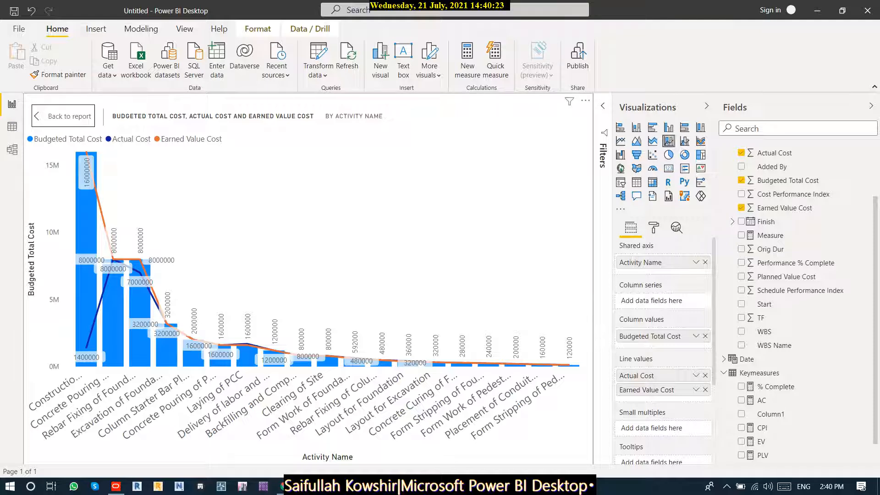
pyautogui.moveTo(382, 363)
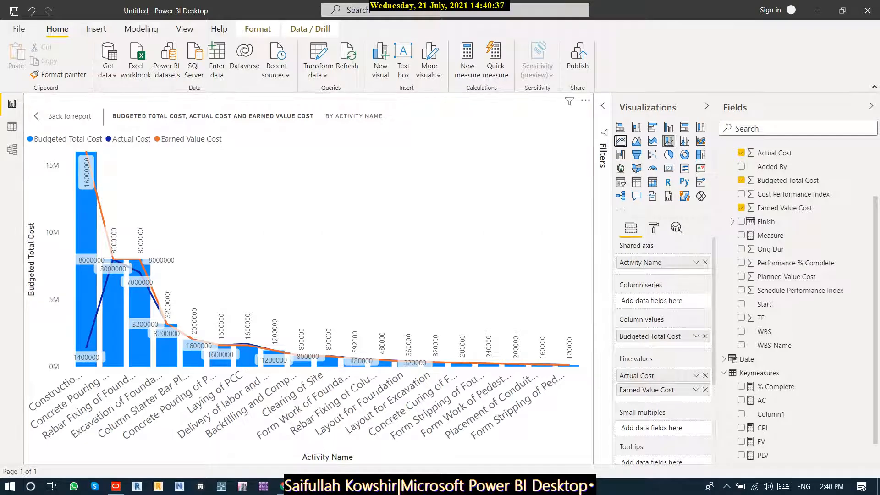
# - Try the activity cost data as line, area, stacked area, combo, ribbon, donut, treemap, waterfall and table visuals
pyautogui.click(620, 140)
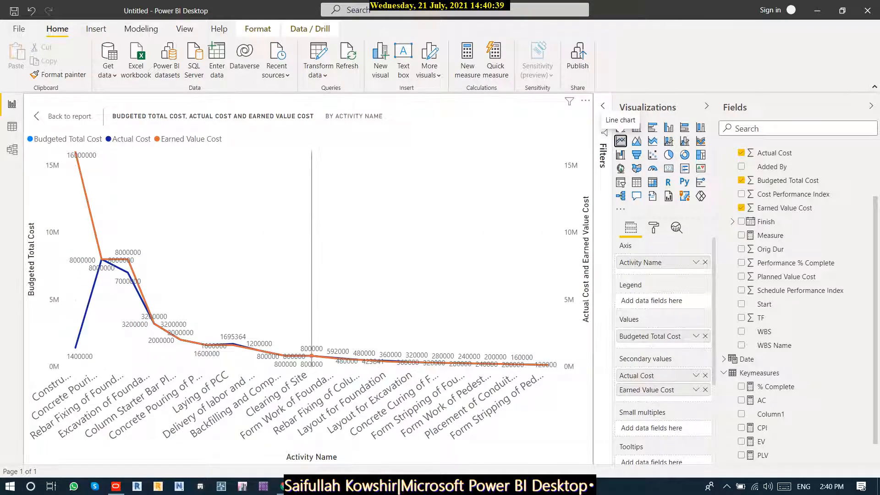
pyautogui.click(636, 141)
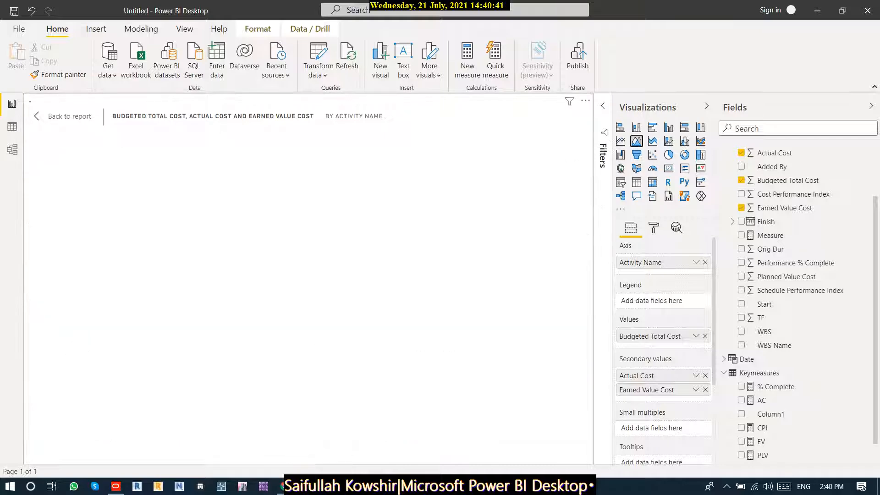
pyautogui.click(653, 141)
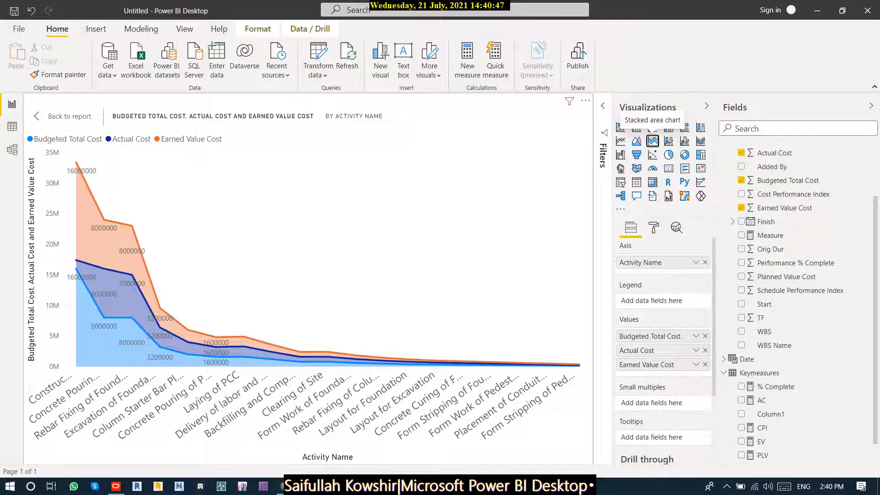
pyautogui.click(668, 141)
pyautogui.click(685, 141)
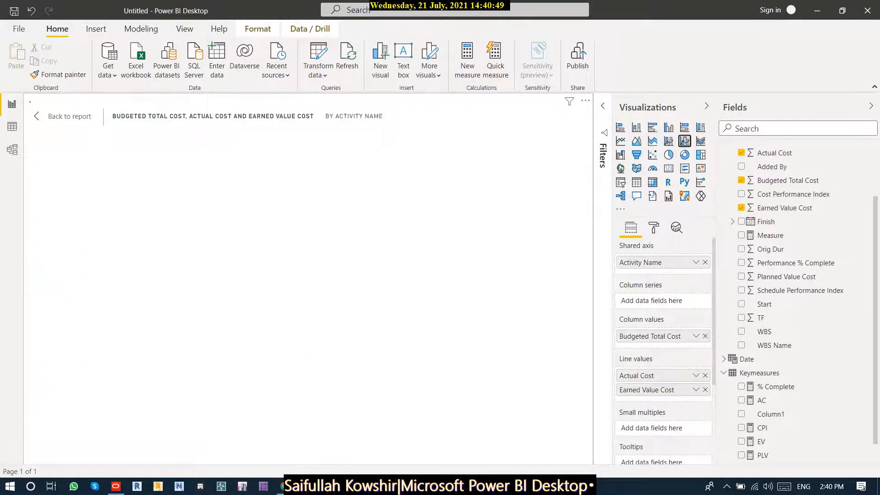
pyautogui.click(700, 141)
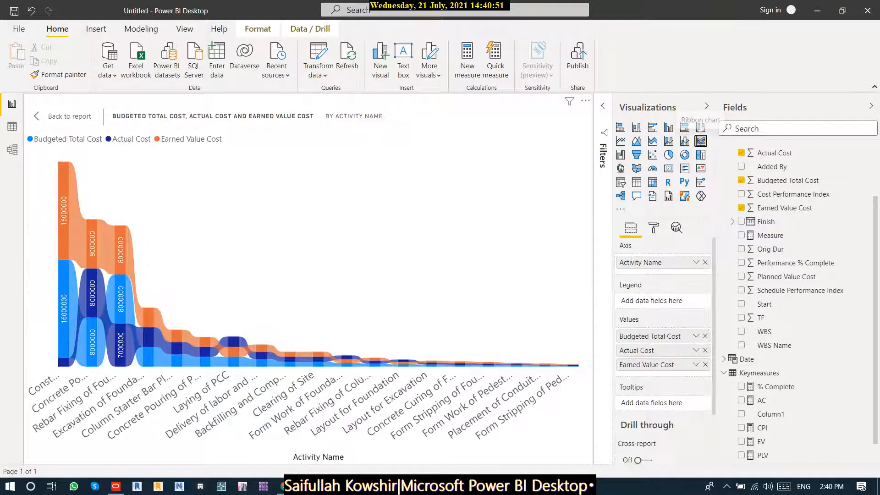
pyautogui.click(668, 155)
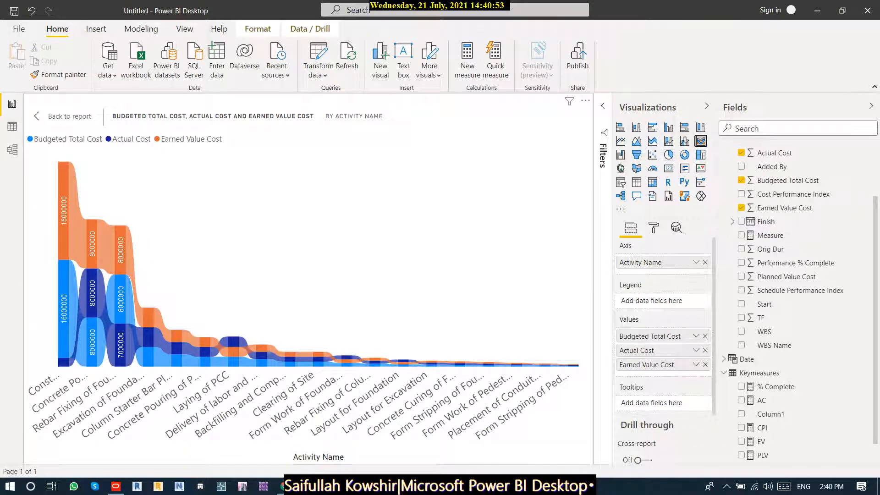
pyautogui.click(684, 154)
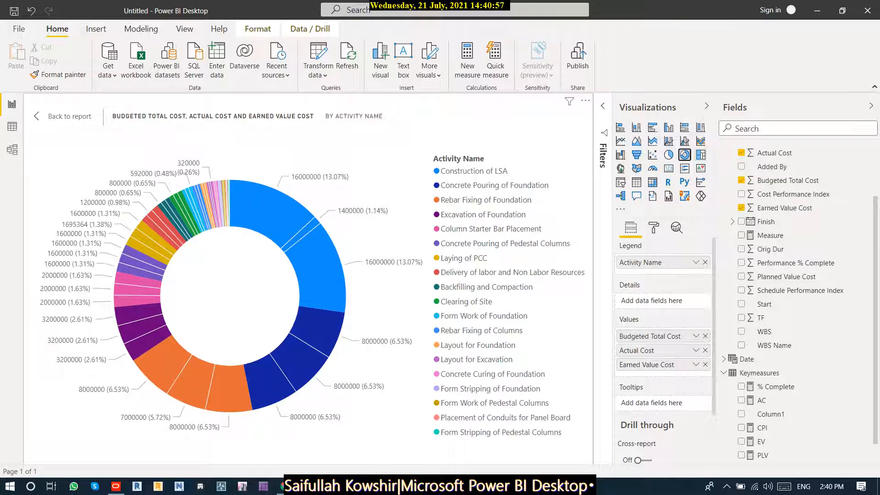
pyautogui.click(701, 154)
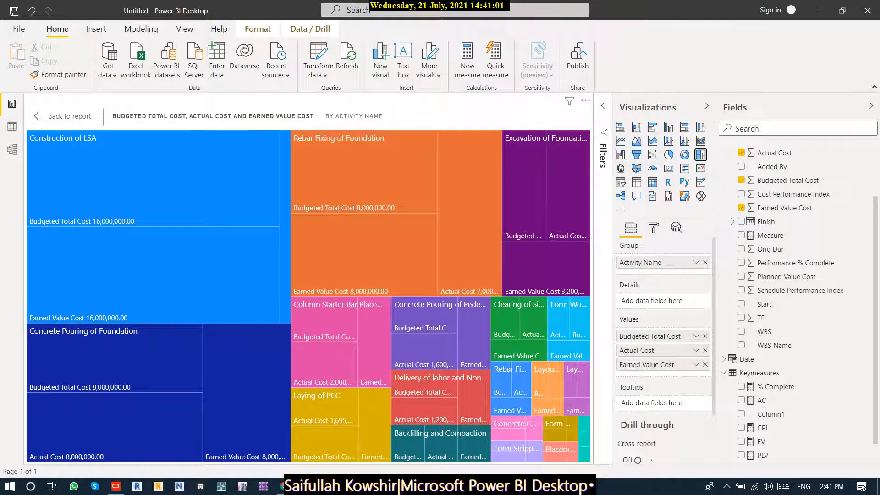
pyautogui.click(620, 154)
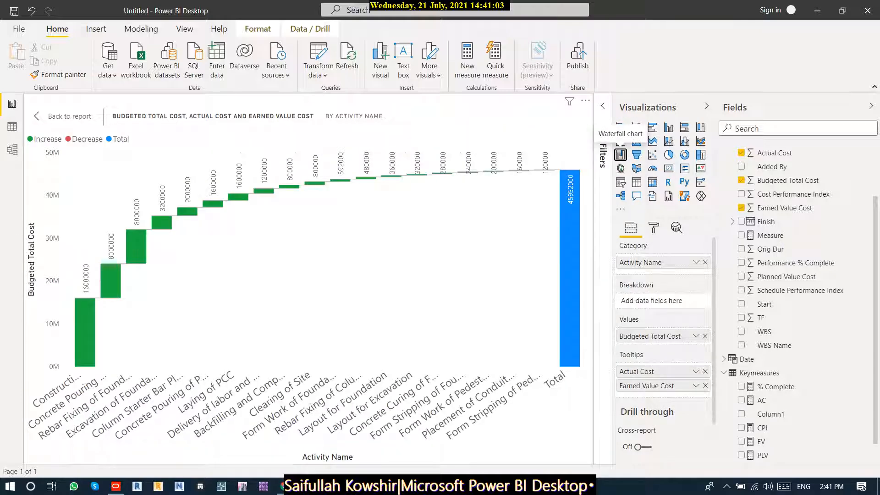
pyautogui.click(636, 183)
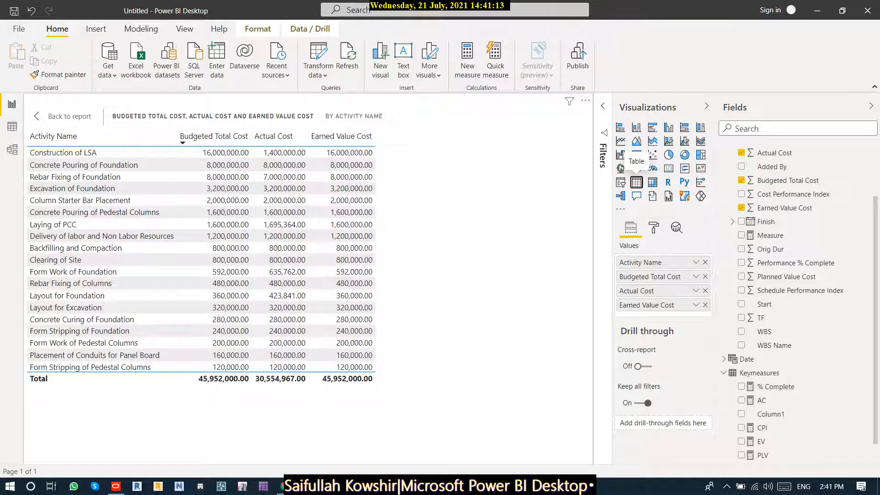
# - Change the visual to a matrix with WBS above Activity Name in its rows, and expand the BLS_Updated_Test.6.3.1 group
pyautogui.click(652, 182)
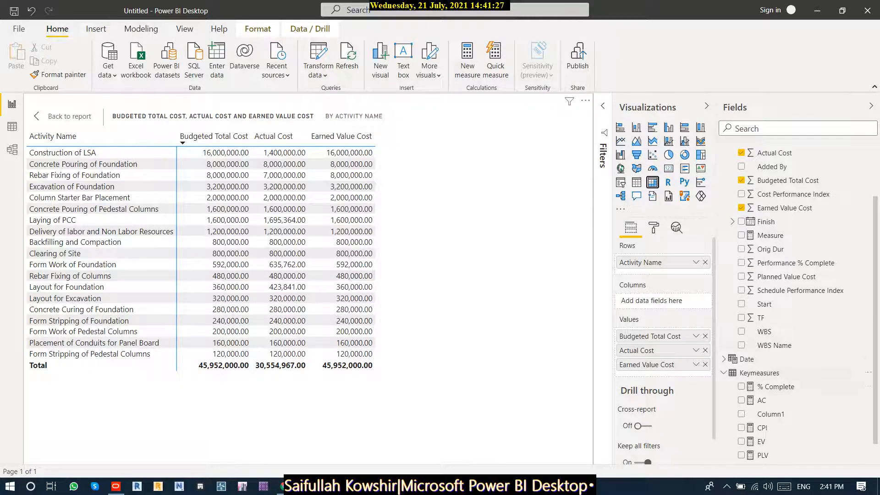
pyautogui.moveTo(764, 331); pyautogui.dragTo(656, 261)
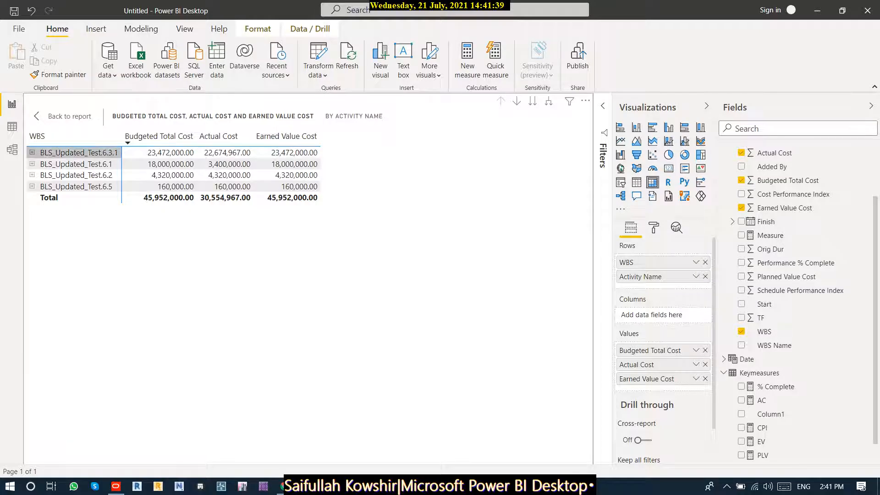
pyautogui.click(32, 152)
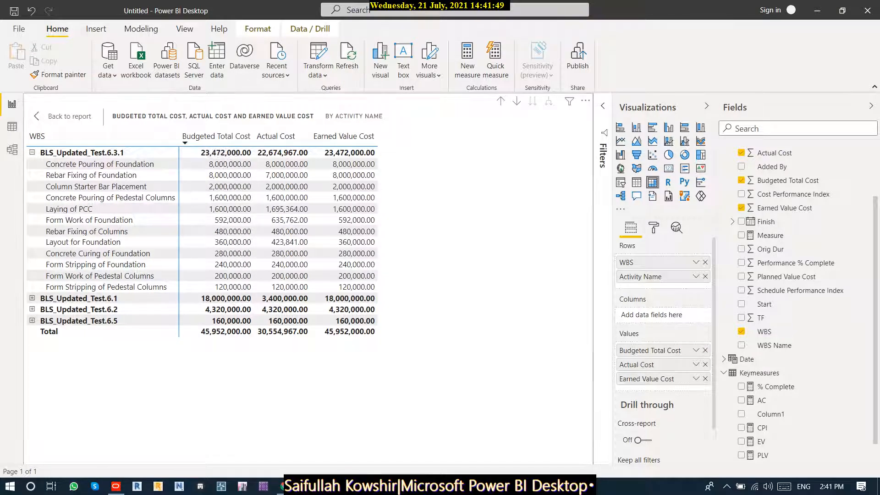
# - Review the matrix's Values formatting options, such as font and background colors, banded row style, outline, word wrap and text size
pyautogui.click(653, 228)
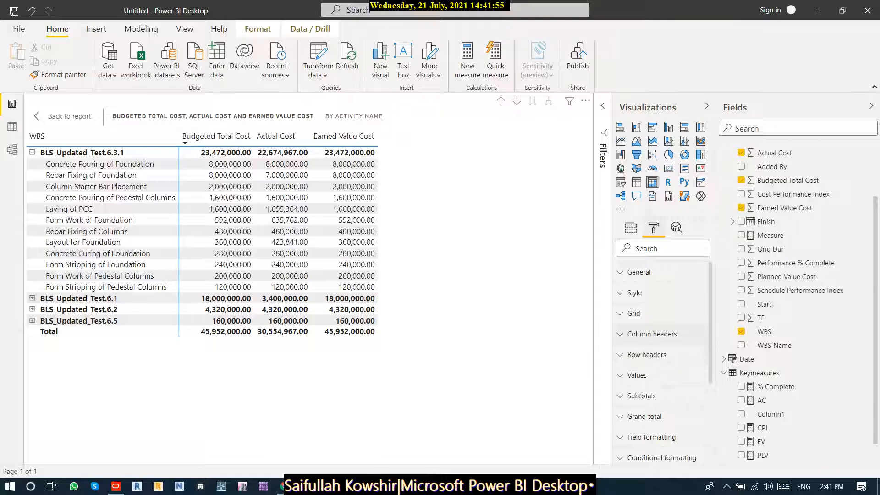
pyautogui.scroll(-5, 660, 367)
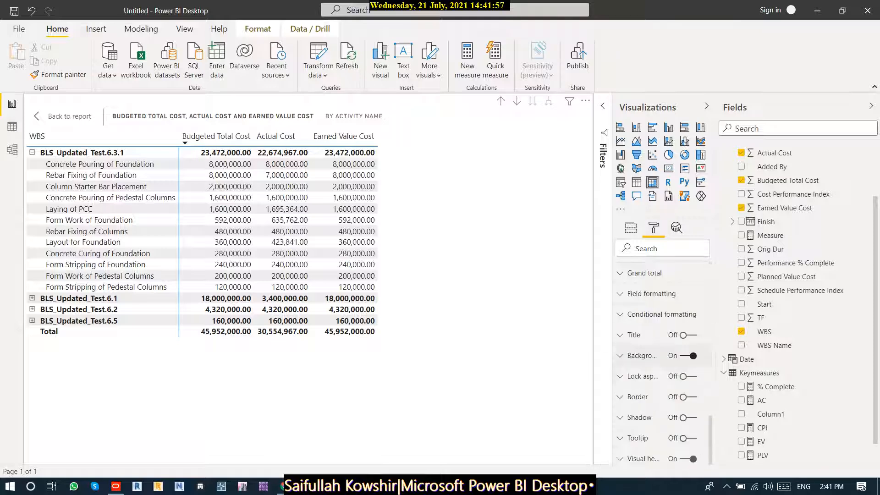
pyautogui.scroll(2, 797, 298)
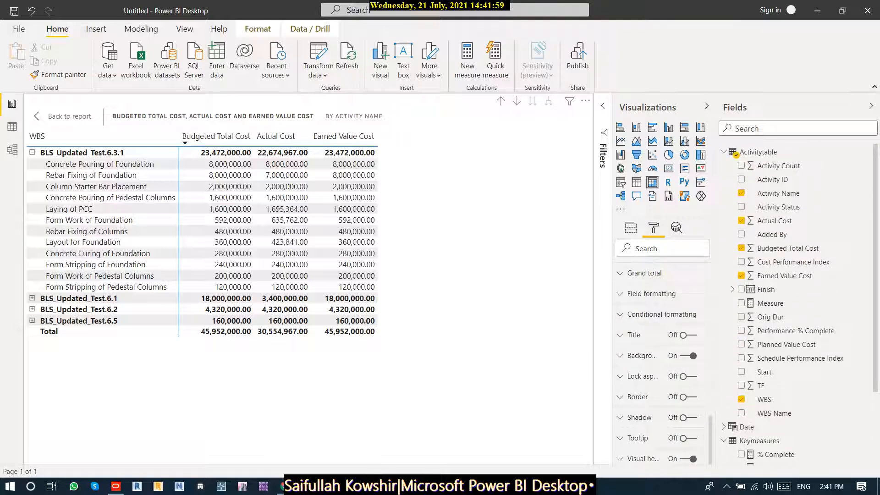
pyautogui.scroll(5, 662, 360)
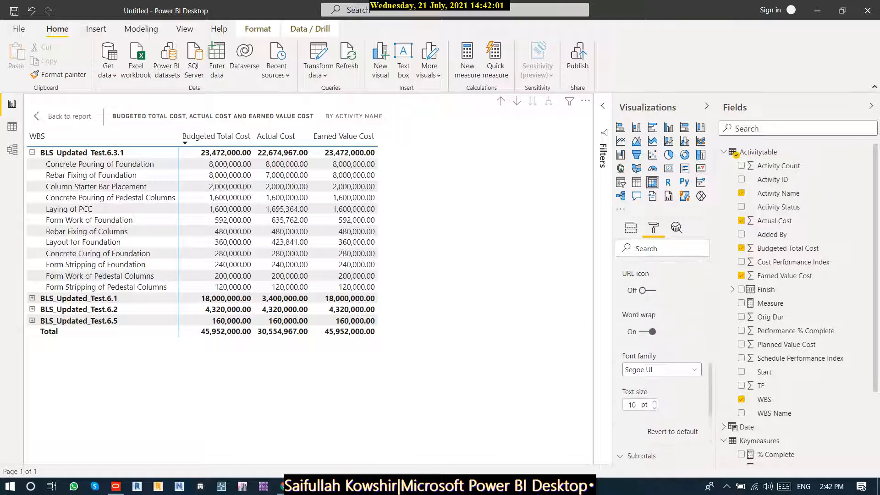
pyautogui.scroll(3, 662, 360)
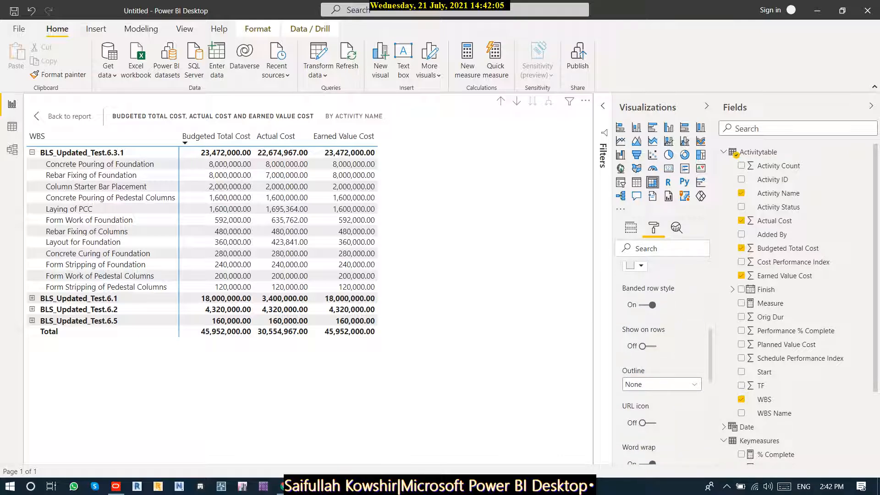
pyautogui.scroll(4, 662, 360)
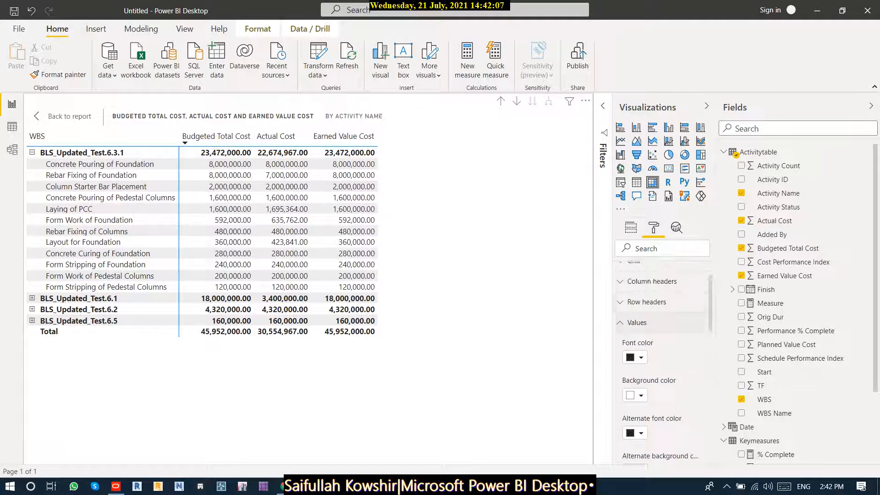
pyautogui.scroll(-3, 662, 362)
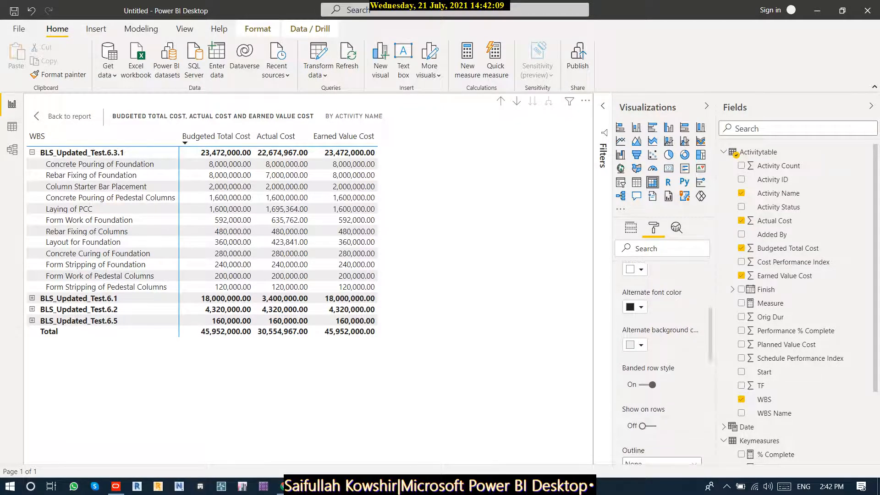
pyautogui.scroll(-2, 662, 362)
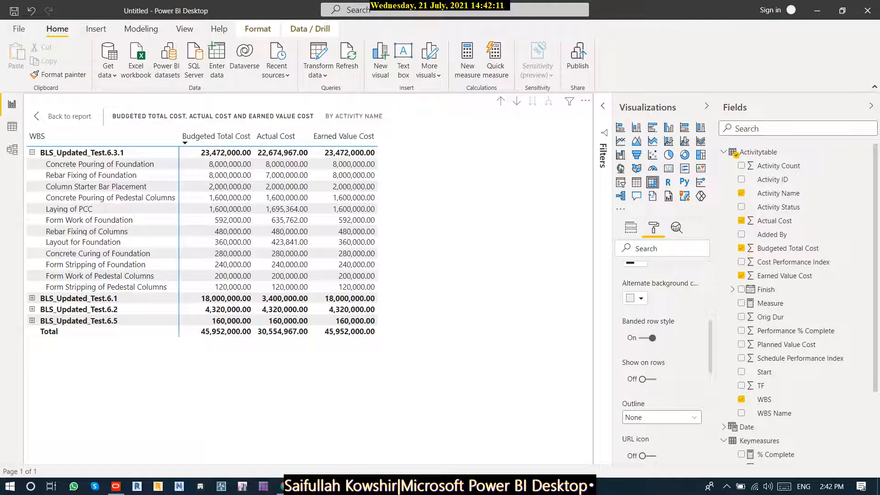
pyautogui.scroll(-3, 662, 362)
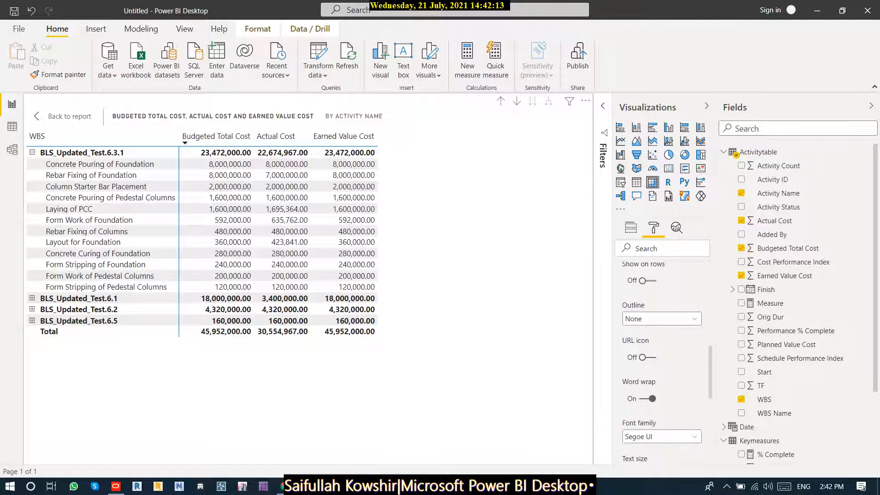
pyautogui.scroll(-2, 662, 362)
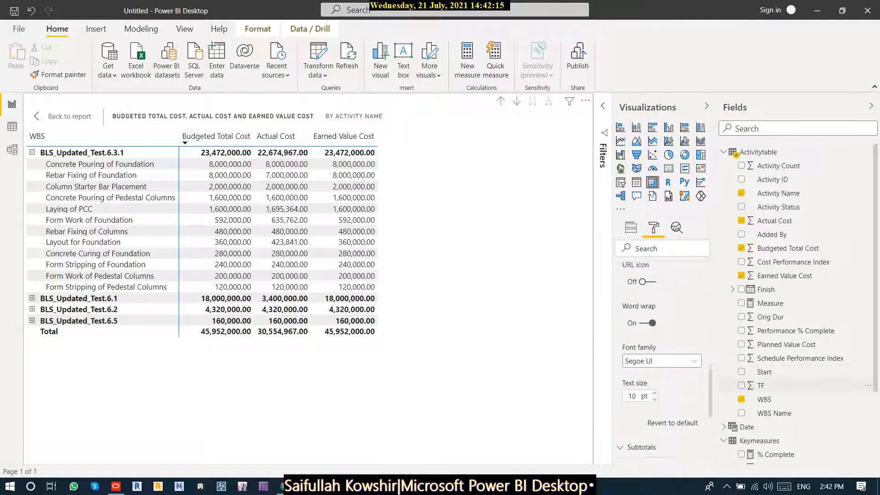
pyautogui.scroll(-5, 662, 362)
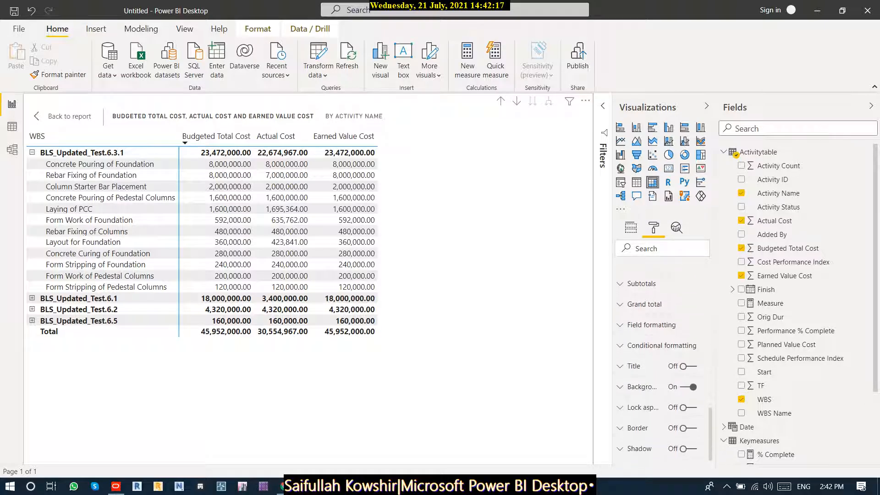
# - Turn on conditional-formatting data bars for the matrix's Budgeted Total Cost and Actual Cost values
pyautogui.click(661, 345)
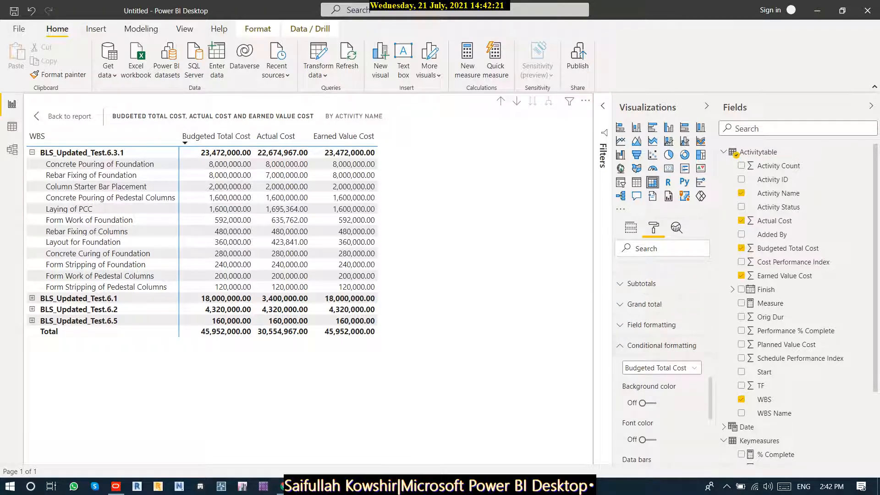
pyautogui.scroll(-2, 662, 367)
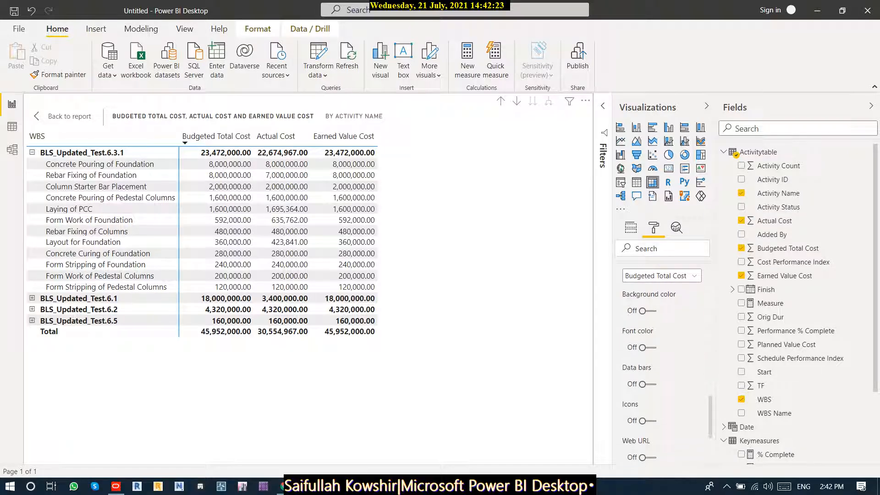
pyautogui.click(642, 384)
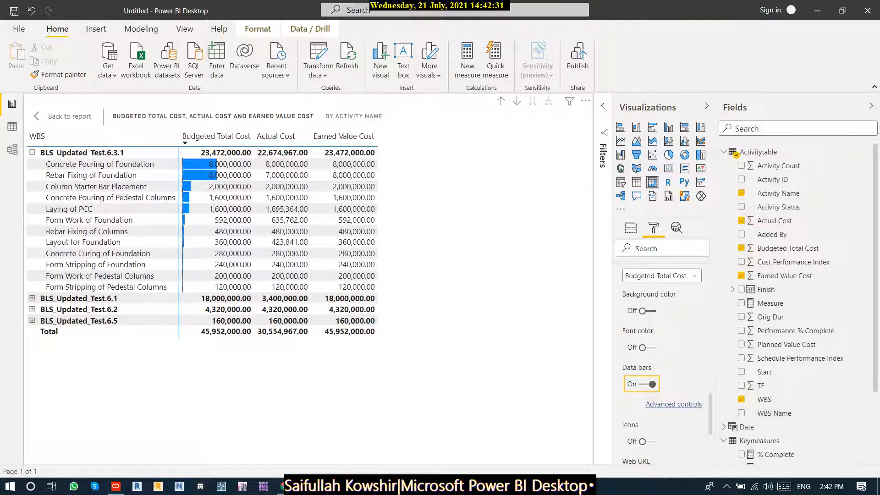
pyautogui.click(662, 275)
pyautogui.click(643, 302)
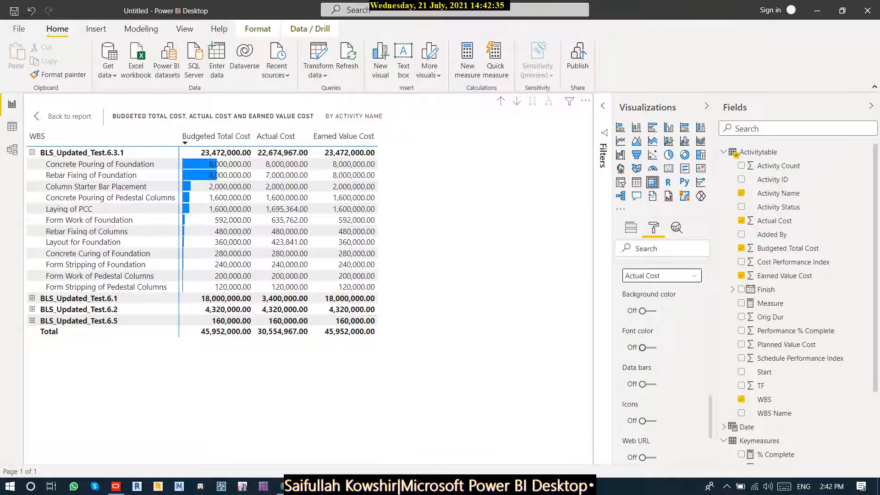
pyautogui.click(643, 384)
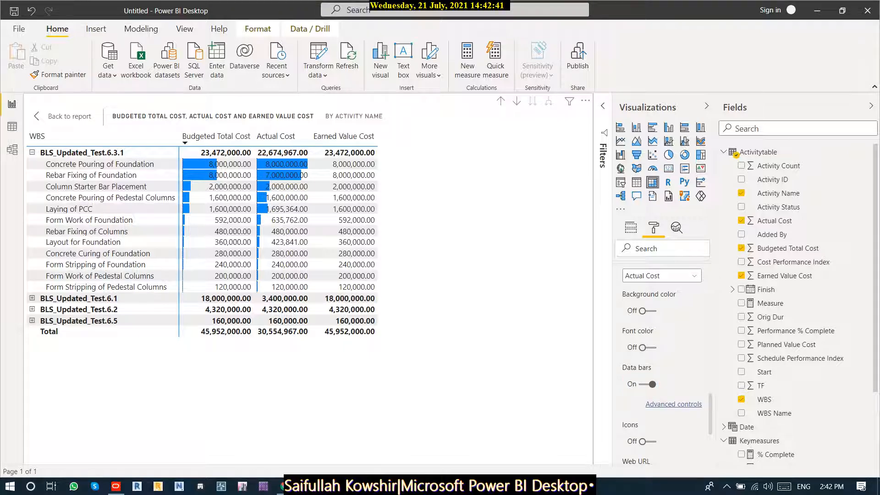
# - Try orange as the positive bar color of the Actual Cost data bars, and return it to blue
pyautogui.click(673, 404)
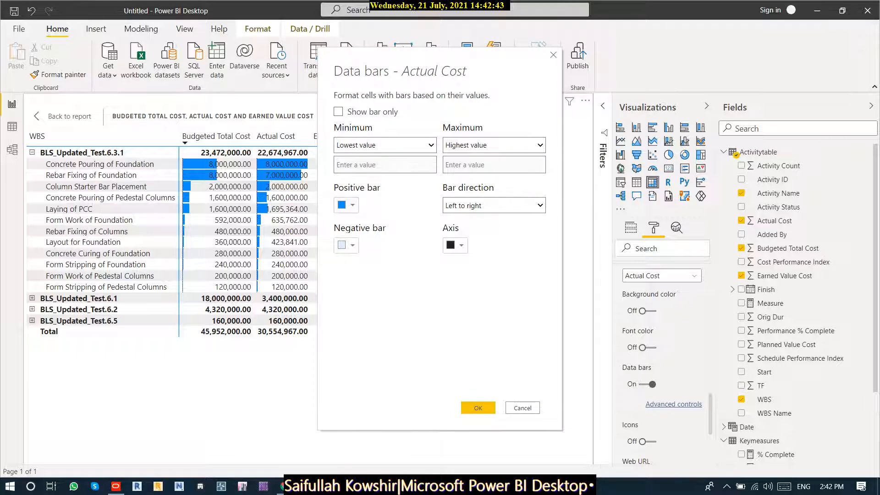
pyautogui.click(352, 205)
pyautogui.click(412, 233)
pyautogui.click(352, 245)
pyautogui.click(381, 233)
pyautogui.click(477, 408)
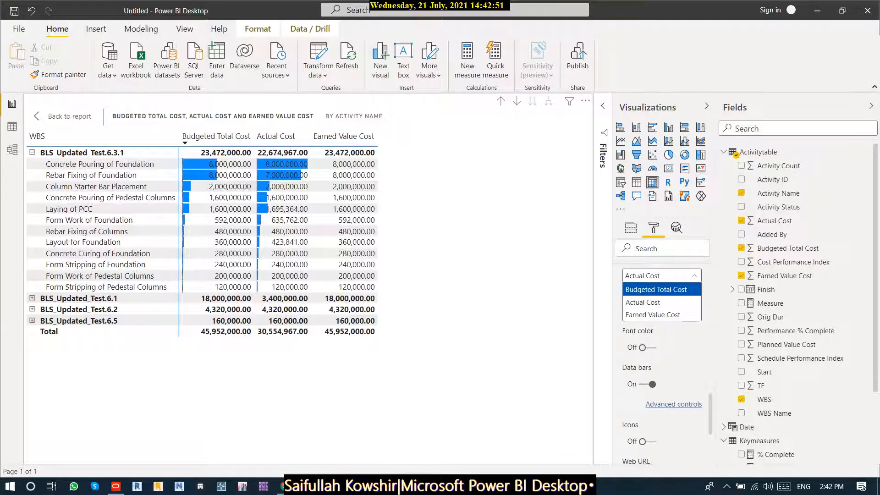
# - Set the positive bar color of the Budgeted Total Cost data bars to a light gold shade
pyautogui.click(656, 289)
pyautogui.click(673, 404)
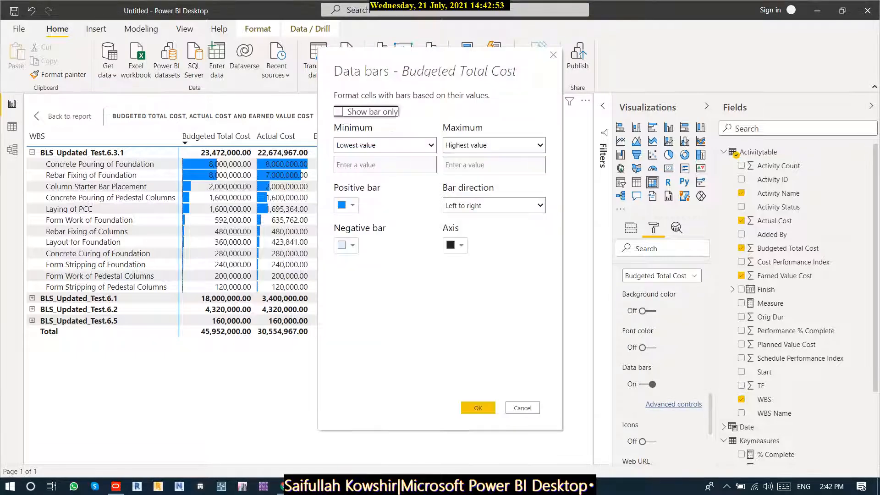
pyautogui.click(346, 203)
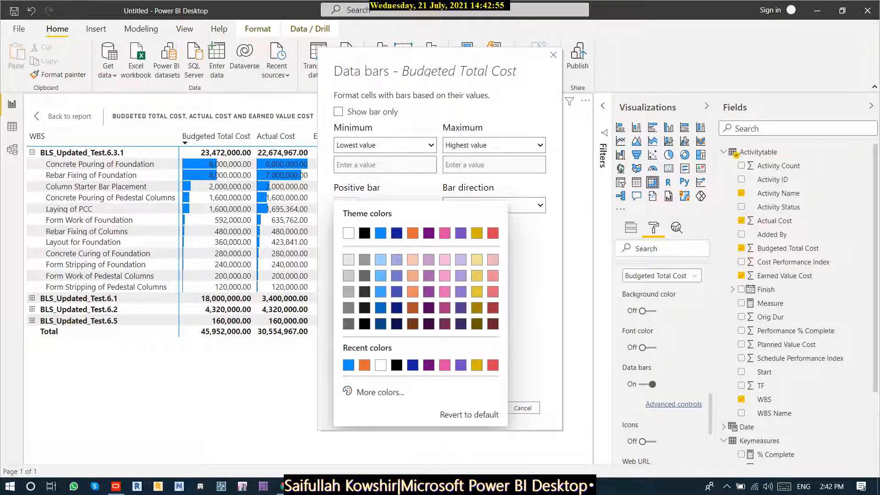
pyautogui.click(477, 276)
pyautogui.click(478, 408)
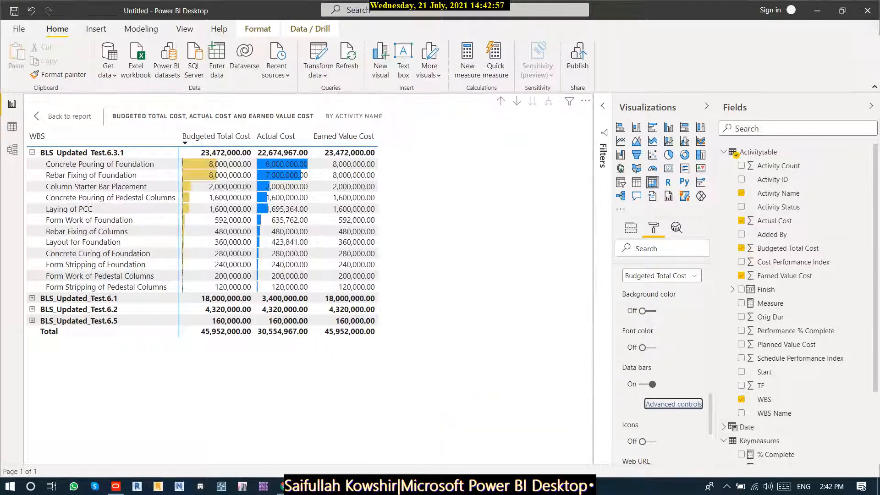
# - Turn on data bars for the Earned Value Cost values and set their positive bar color to dark purple
pyautogui.click(662, 276)
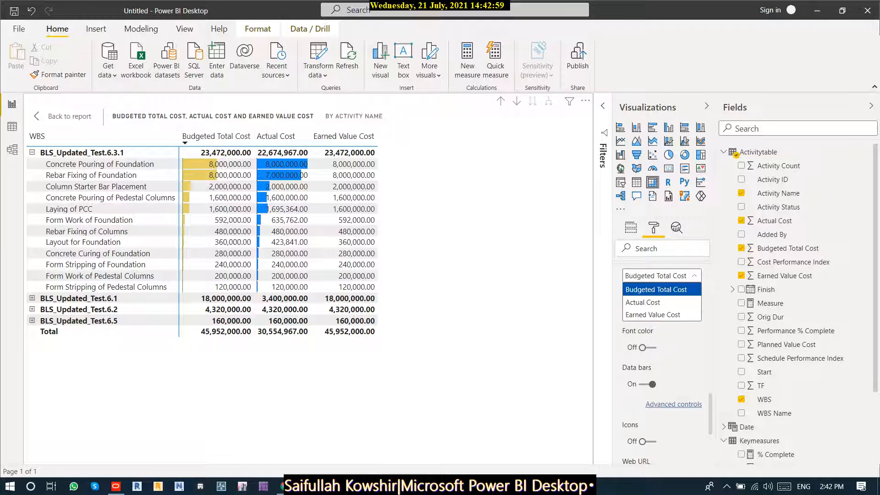
pyautogui.click(658, 315)
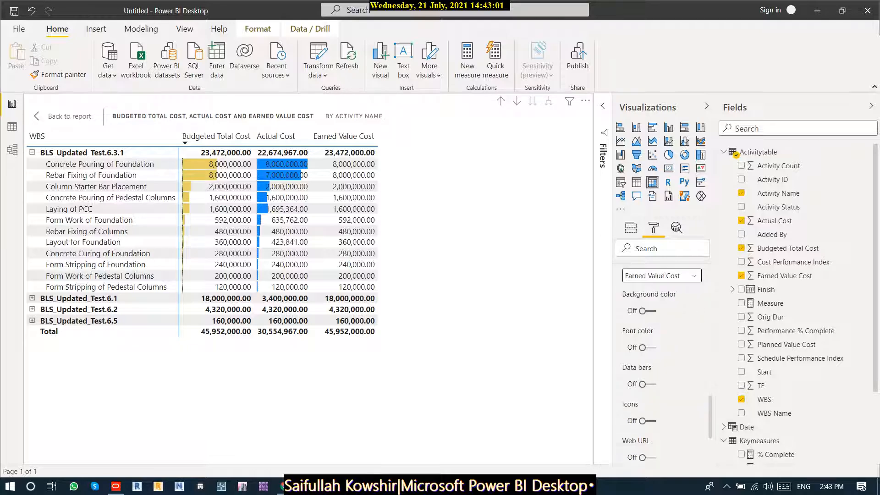
pyautogui.click(642, 384)
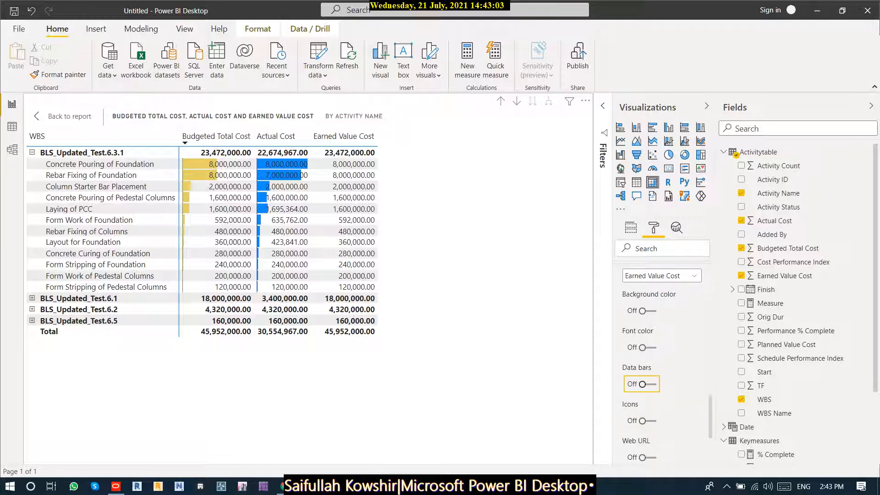
pyautogui.click(661, 276)
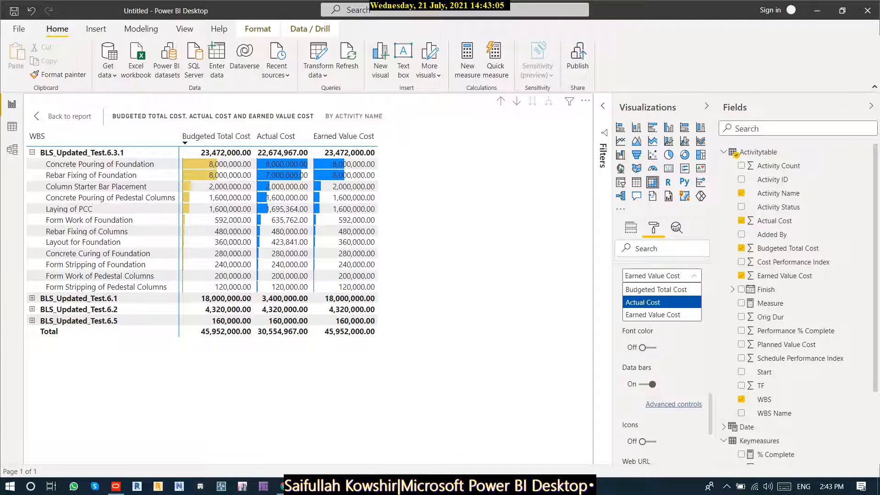
pyautogui.click(653, 314)
pyautogui.click(673, 404)
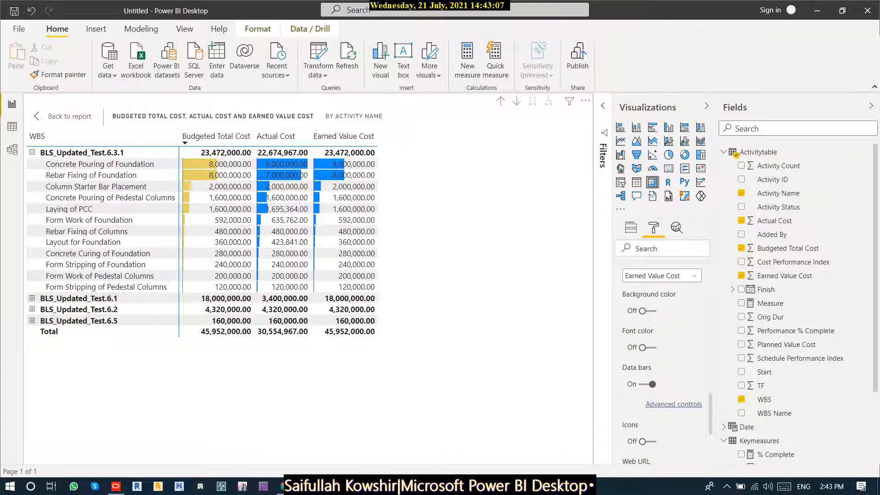
pyautogui.click(352, 206)
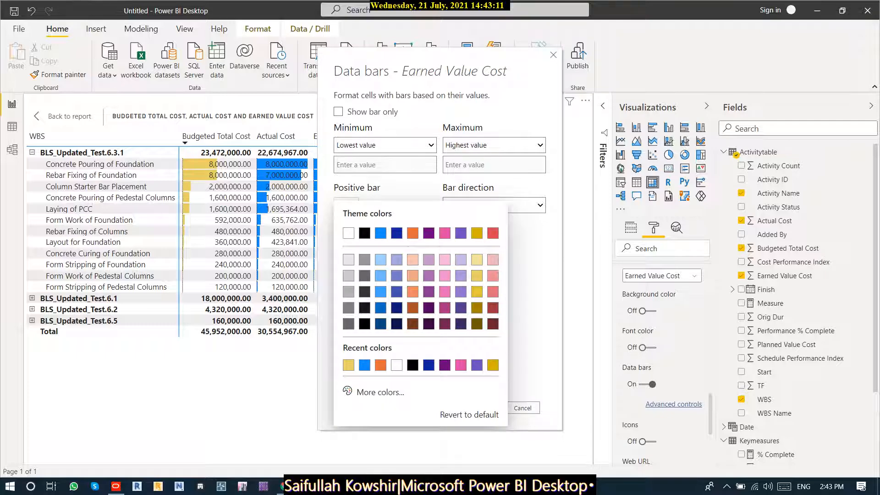
pyautogui.click(428, 308)
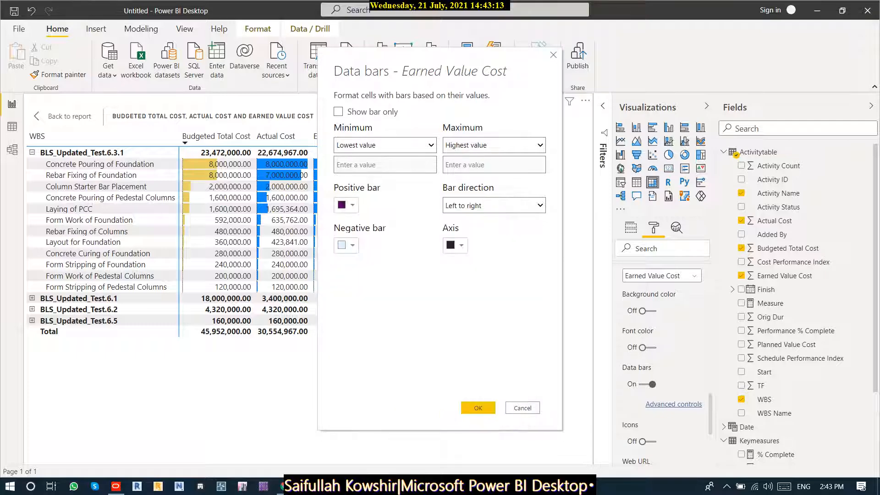
pyautogui.click(478, 407)
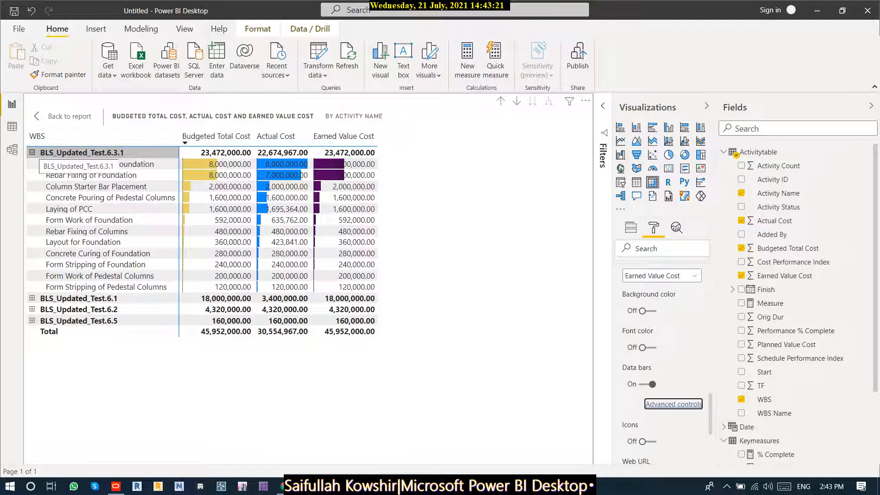
# - Collapse the BLS_Updated_Test.6.3.1 group in the matrix and leave focus mode to return to the report page
pyautogui.click(32, 152)
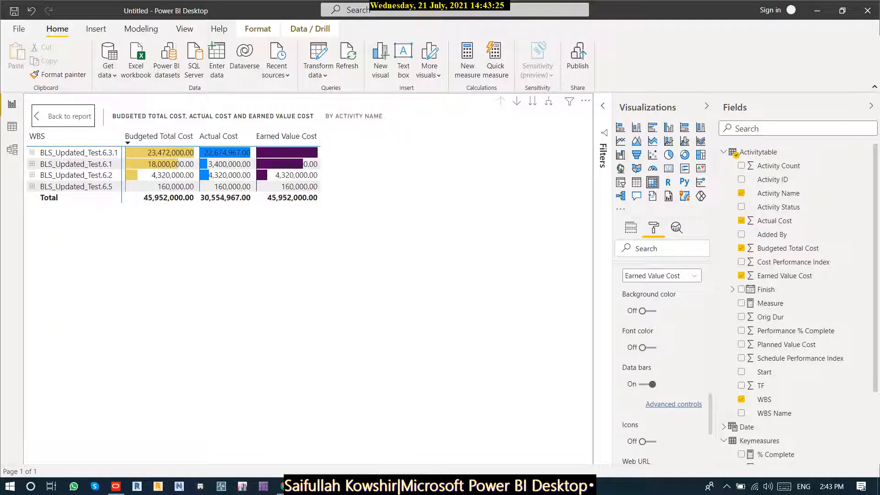
pyautogui.click(62, 116)
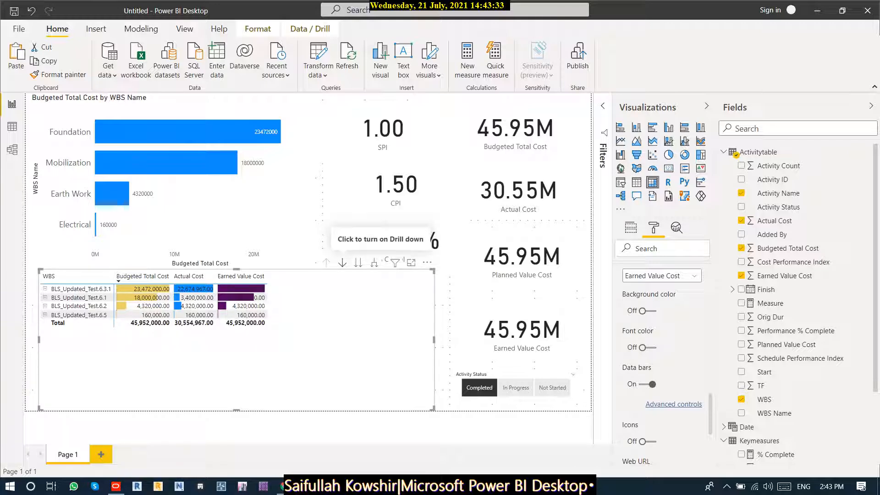
# - Try drilling the matrix down to the Activity Name level, and drill back up to WBS
pyautogui.click(342, 263)
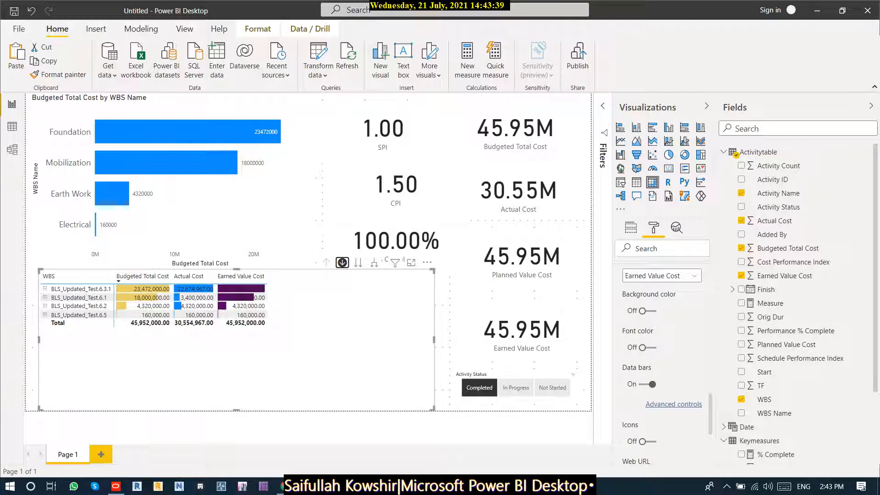
pyautogui.click(342, 263)
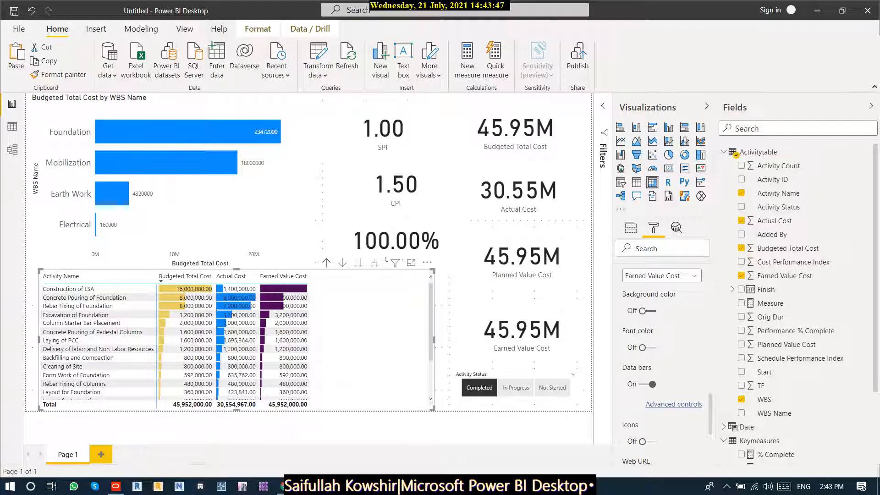
pyautogui.click(327, 262)
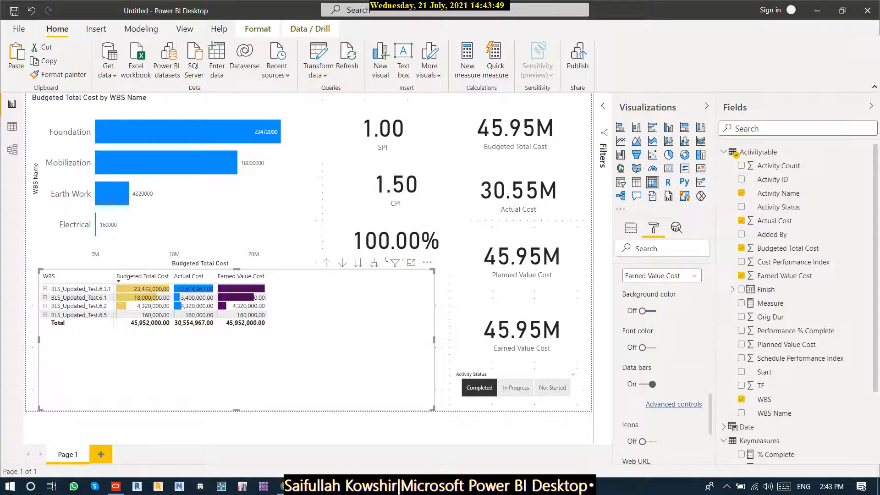
# - Shrink the matrix's width and height so its frame fits closely around the collapsed WBS rows
pyautogui.moveTo(433, 339); pyautogui.dragTo(276, 340)
pyautogui.moveTo(157, 409); pyautogui.dragTo(157, 339)
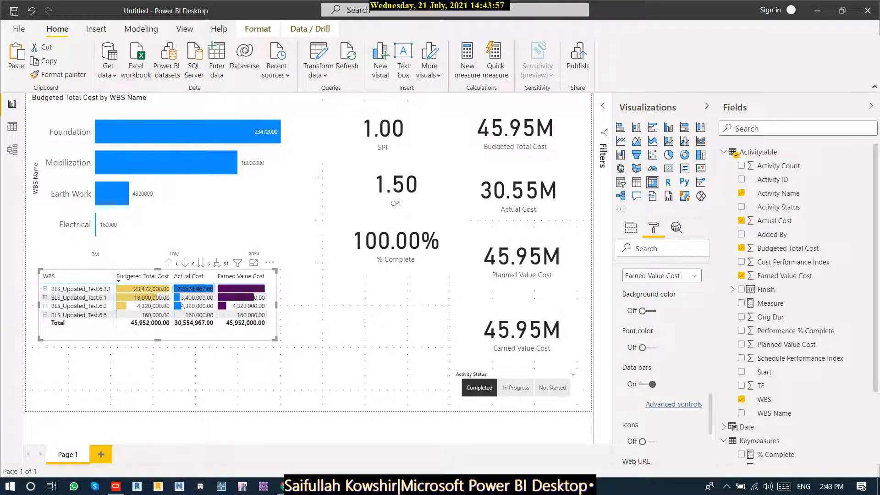
# - Check how the report responds to the Activity Status values In Progress, Not Started and Completed, ending with Completed selected
pyautogui.moveTo(237, 262)
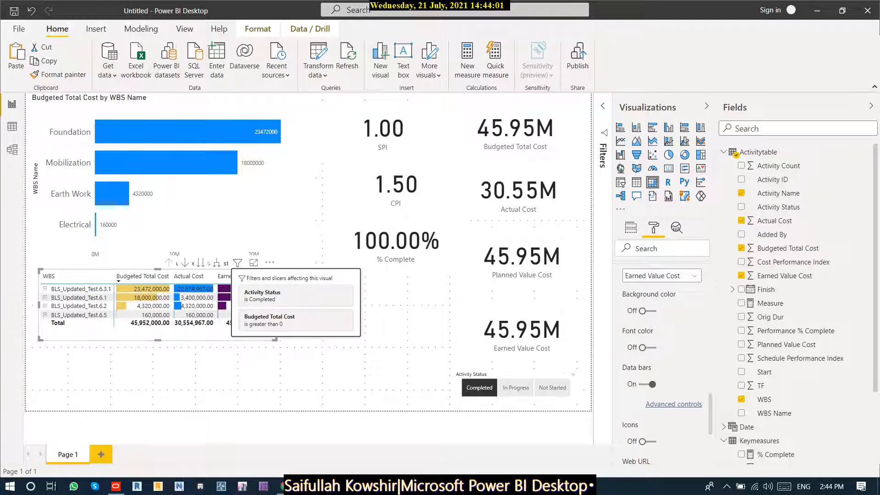
pyautogui.click(479, 387)
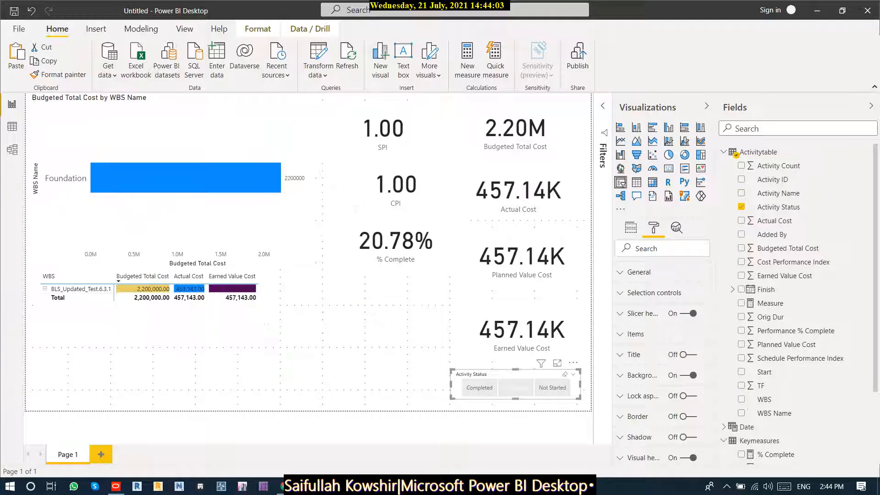
pyautogui.click(516, 387)
pyautogui.click(552, 387)
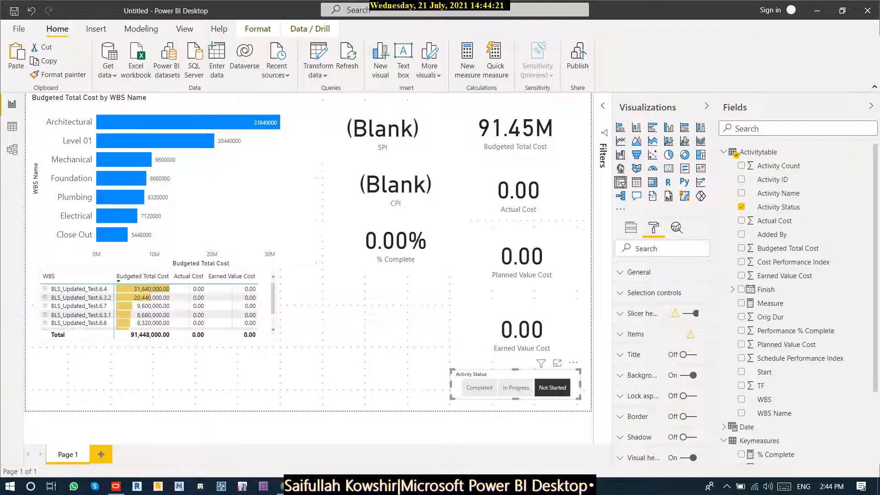
pyautogui.click(516, 388)
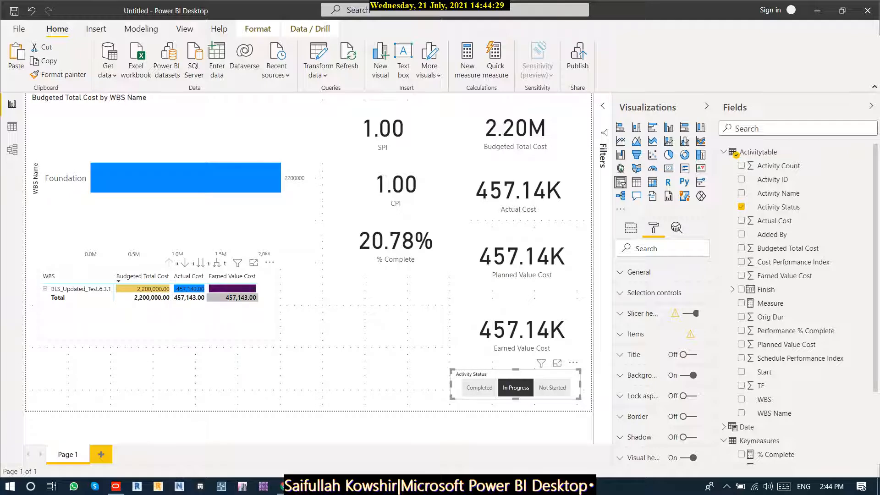
pyautogui.click(479, 387)
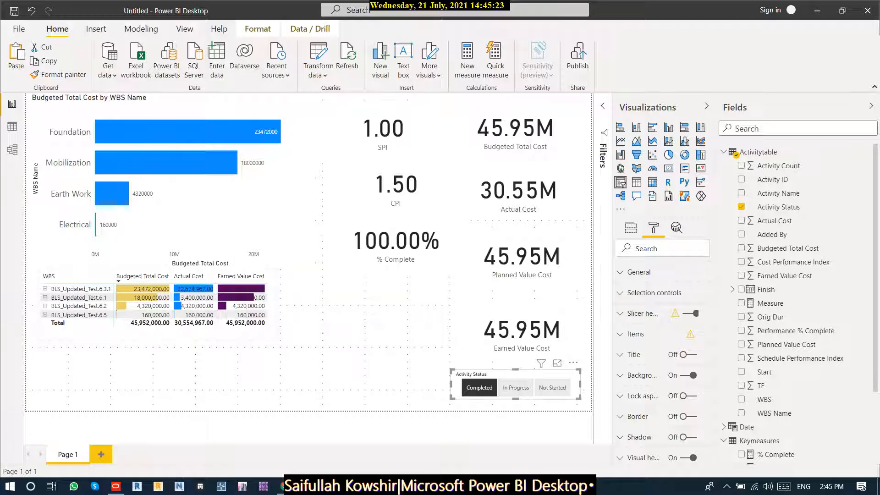
# - Add Planned Value Cost to the matrix values after Earned Value Cost and widen the matrix to fit the extra column
pyautogui.click(631, 227)
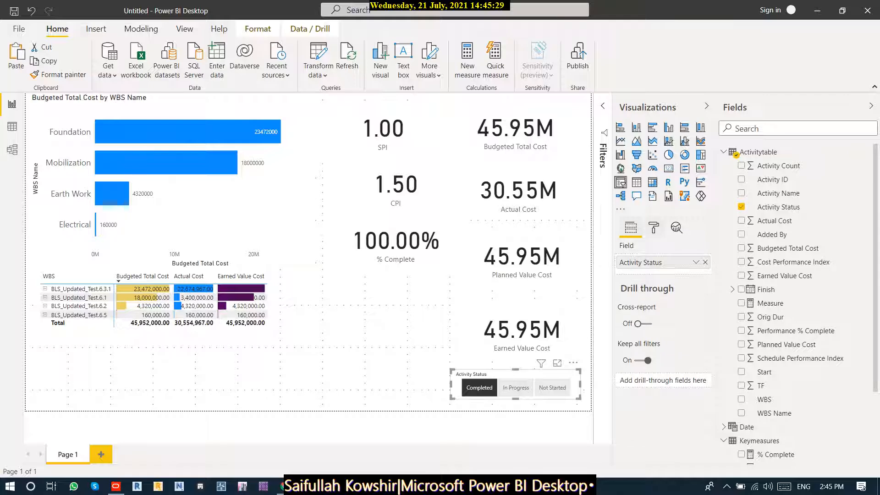
pyautogui.click(183, 333)
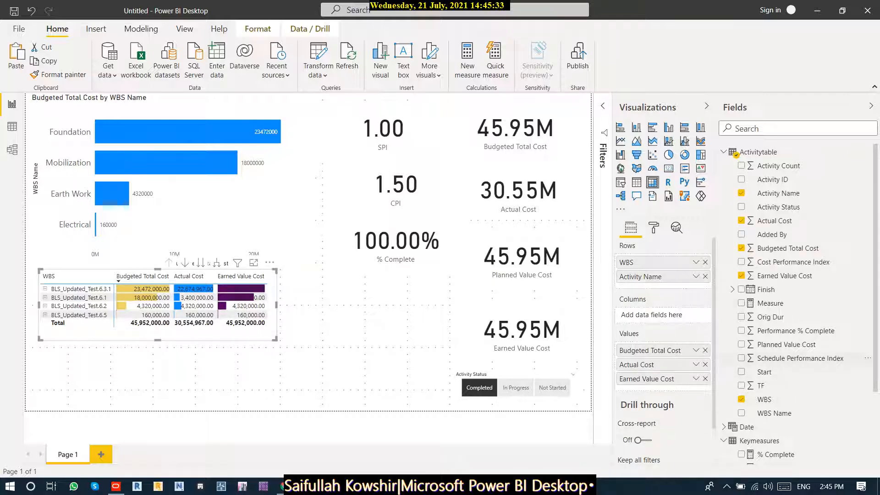
pyautogui.moveTo(787, 344); pyautogui.dragTo(672, 385)
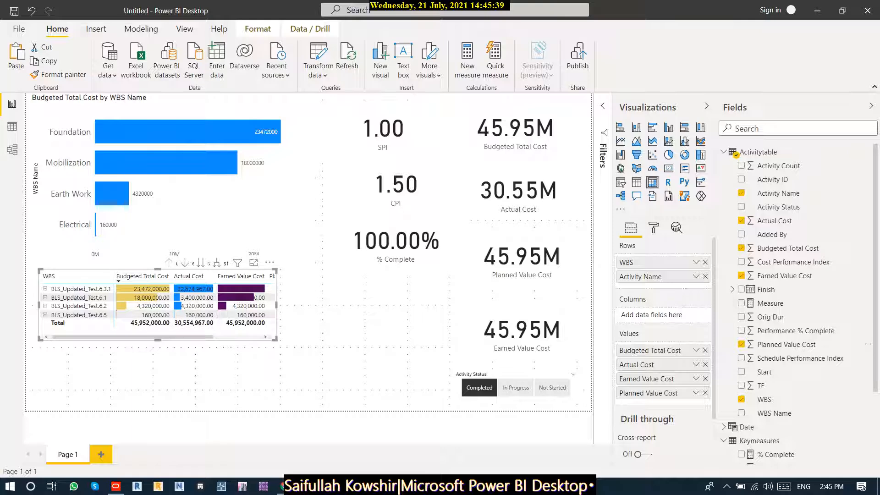
pyautogui.moveTo(276, 305); pyautogui.dragTo(381, 305)
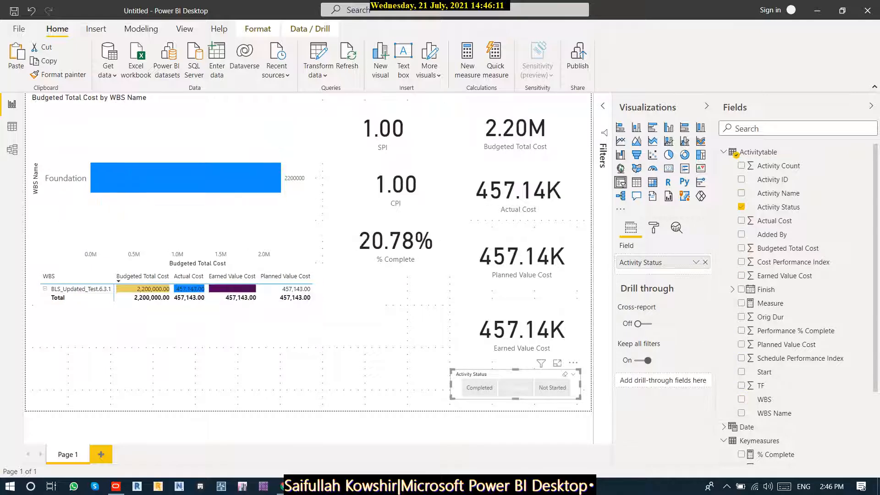
# - Clear the Activity Status filter, cross-filter the report by the chart's Architectural through Electrical bars one at a time, and clear the bar selection
pyautogui.click(516, 388)
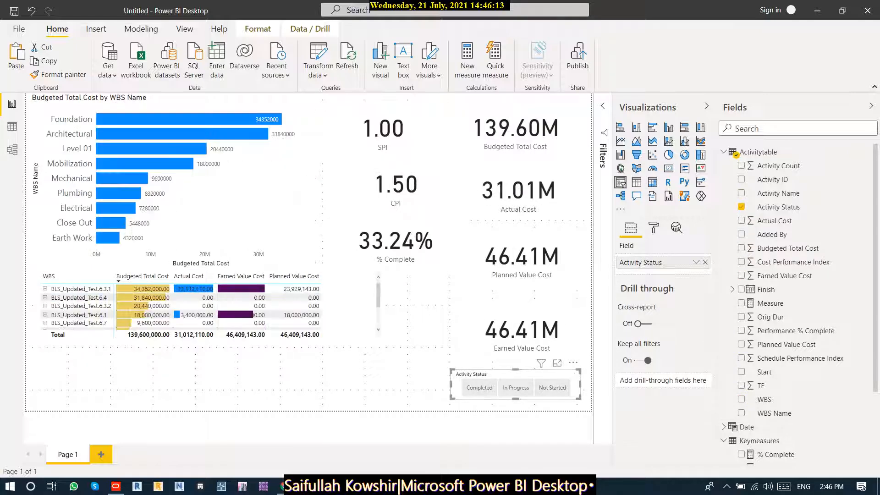
pyautogui.click(182, 133)
pyautogui.click(152, 149)
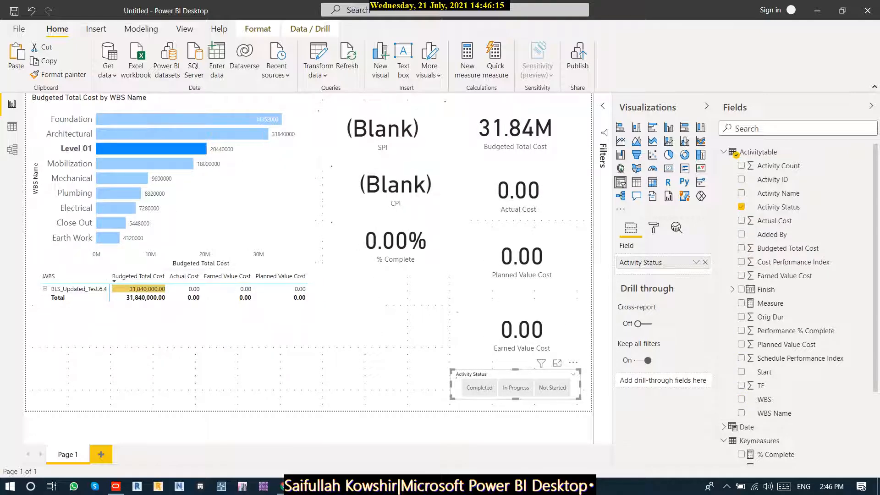
pyautogui.click(138, 164)
pyautogui.click(121, 178)
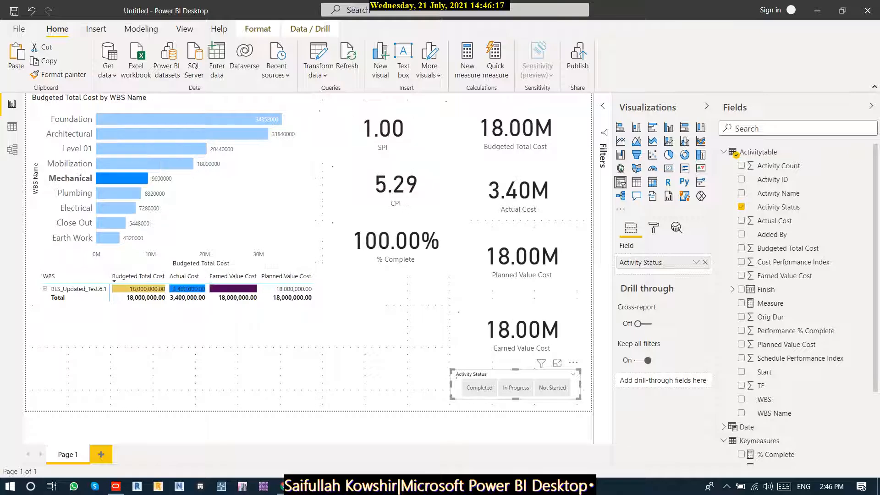
pyautogui.click(119, 194)
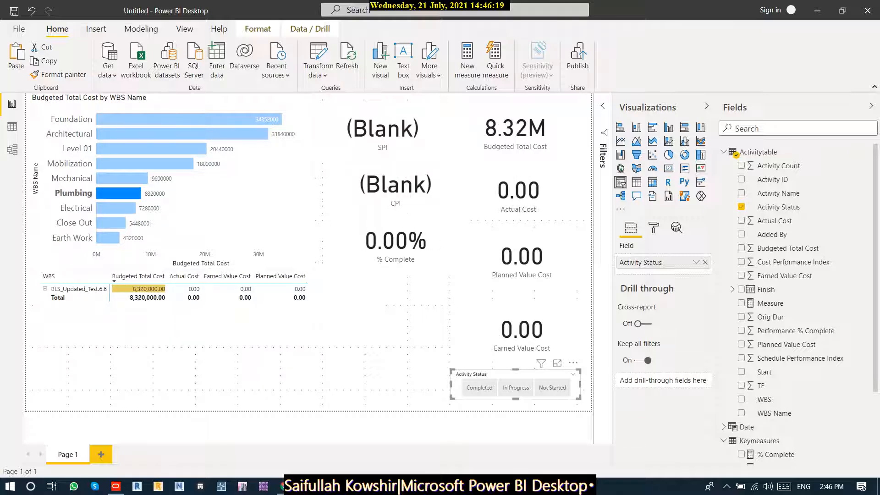
pyautogui.click(116, 208)
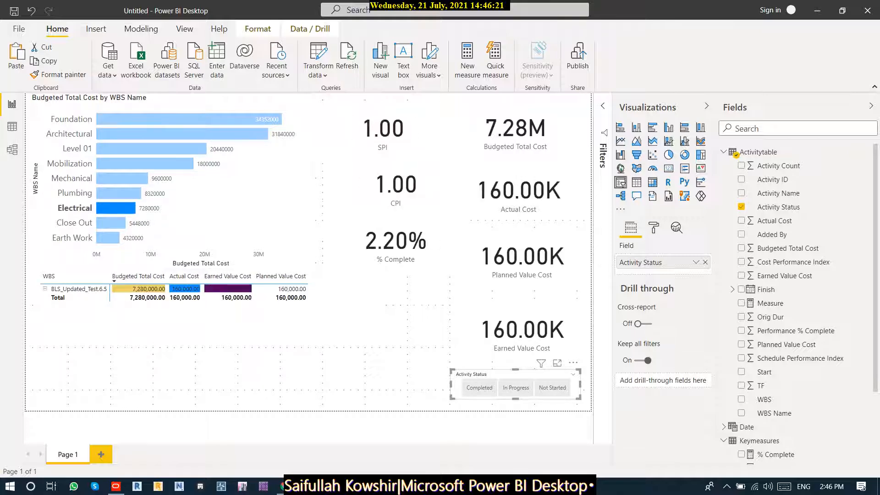
pyautogui.click(227, 204)
# - Go through the Architectural to Electrical chart bars once more to compare the cards and matrix, and deselect the Electrical bar
pyautogui.click(182, 134)
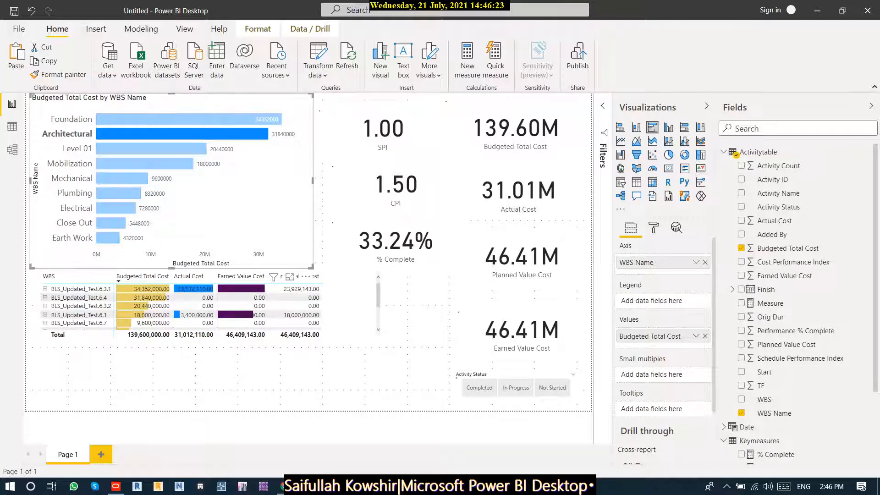
pyautogui.click(152, 149)
pyautogui.click(144, 164)
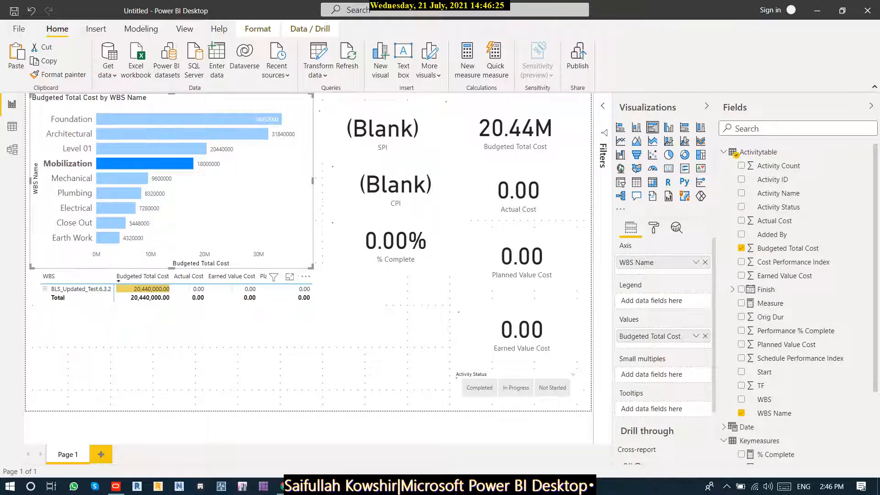
pyautogui.click(130, 178)
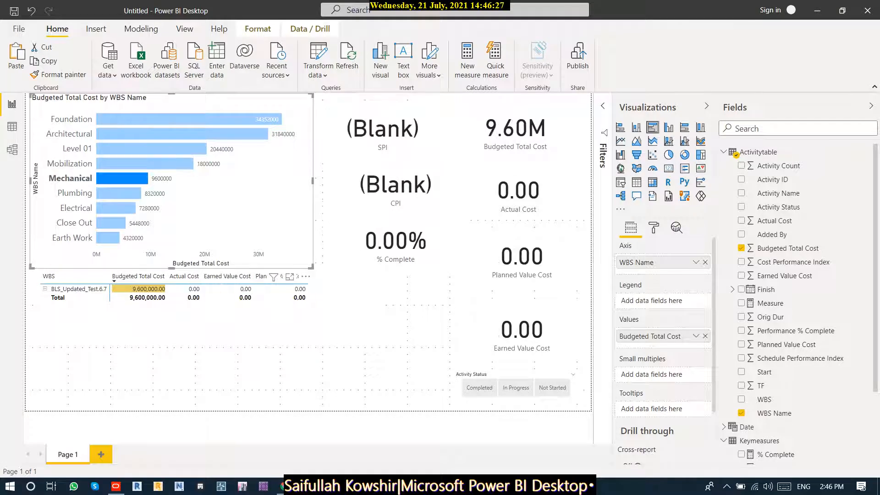
pyautogui.click(119, 193)
pyautogui.click(116, 208)
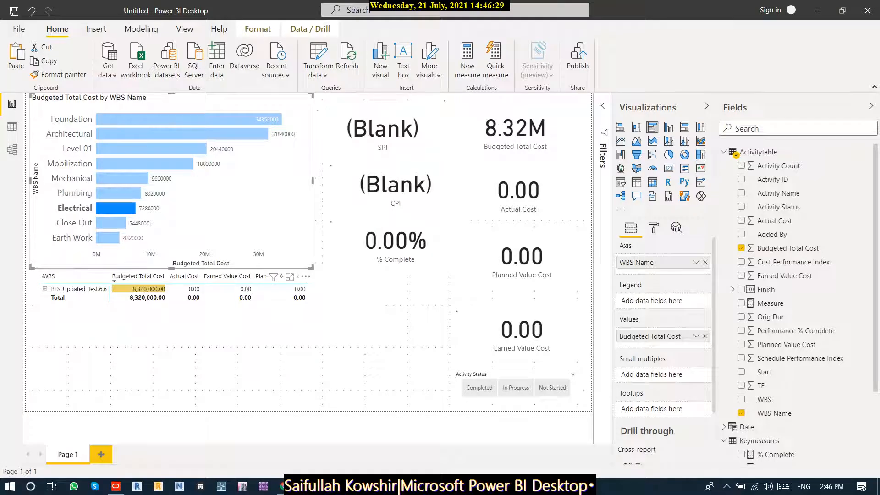
pyautogui.click(116, 208)
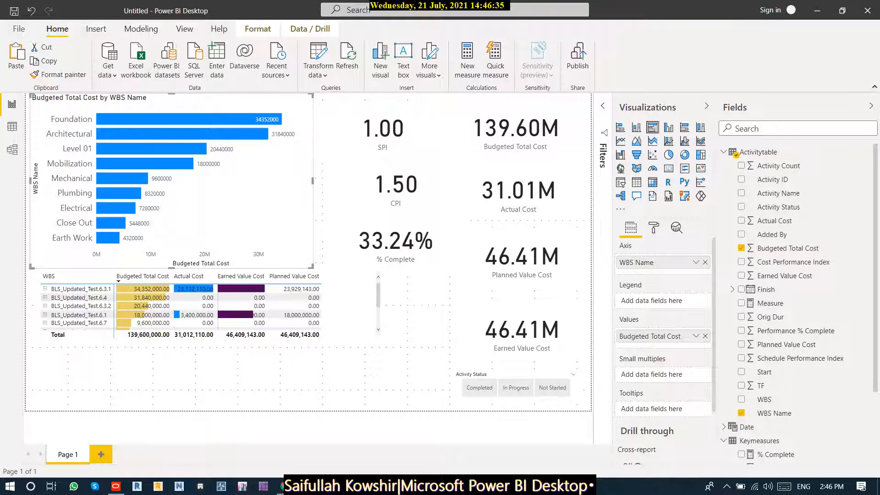
# - Collapse the Visualizations and Fields panes and narrow the matrix so it ends just after the Planned Value Cost column
pyautogui.click(707, 106)
pyautogui.click(870, 106)
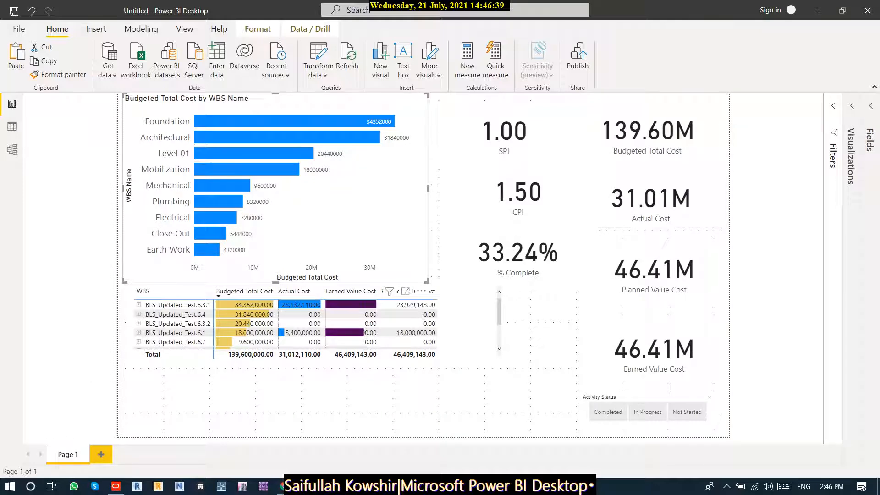
pyautogui.click(258, 316)
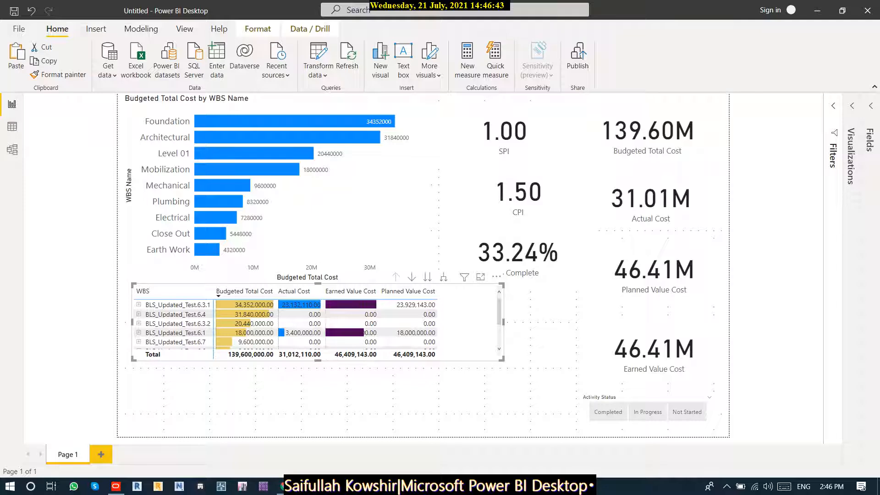
pyautogui.moveTo(503, 322); pyautogui.dragTo(442, 321)
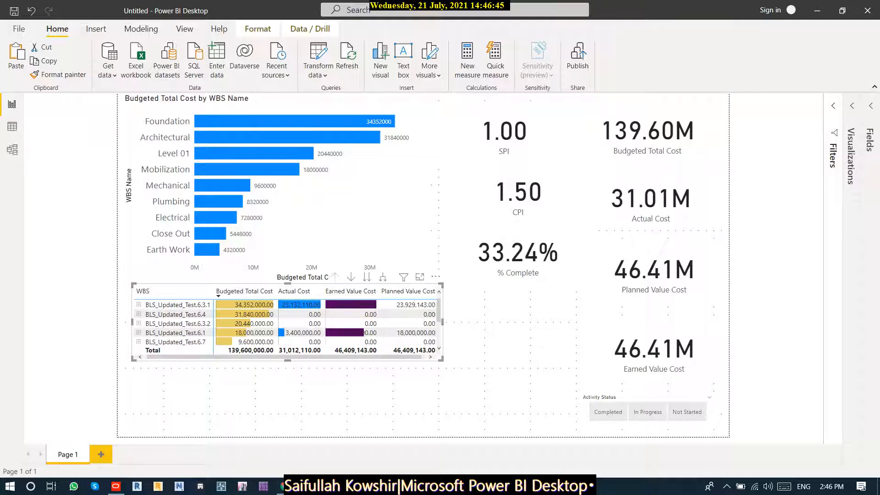
pyautogui.click(500, 344)
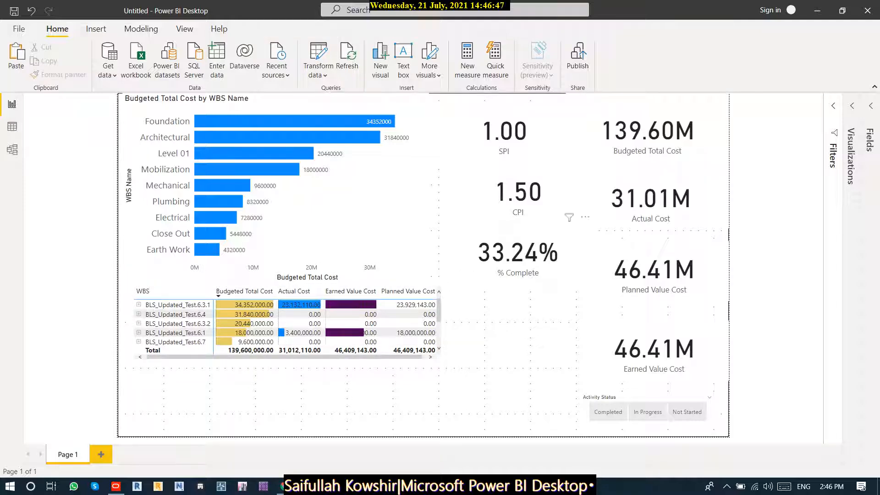
# - Duplicate the CPI card, place the copy directly below the % Complete card, and remove the CPI field from the copy
pyautogui.click(518, 202)
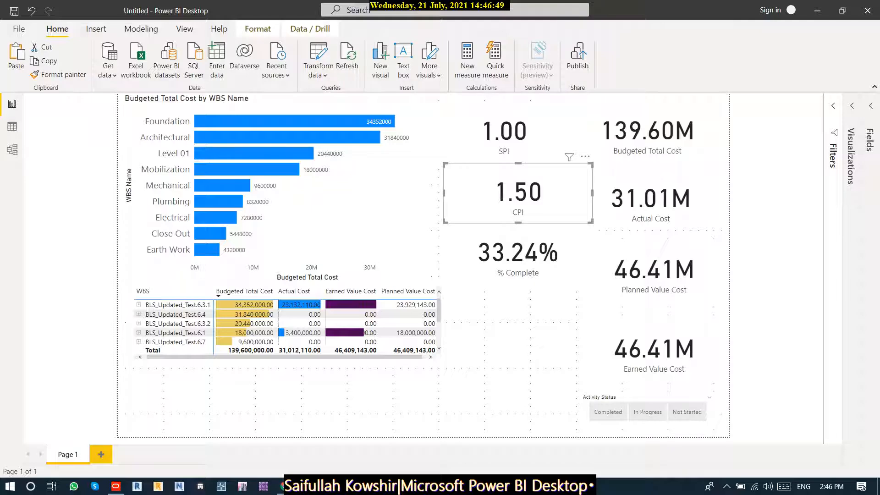
pyautogui.click(504, 344)
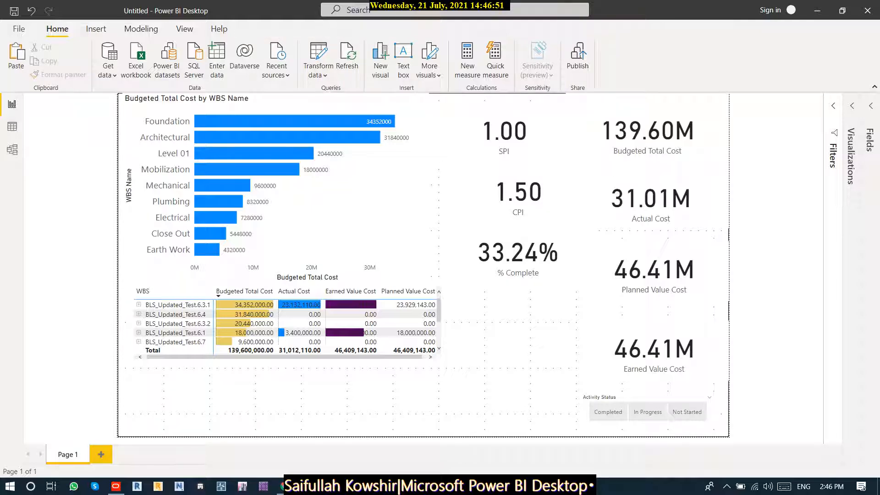
pyautogui.hotkey('ctrl', 'v')
pyautogui.moveTo(522, 201); pyautogui.dragTo(518, 334)
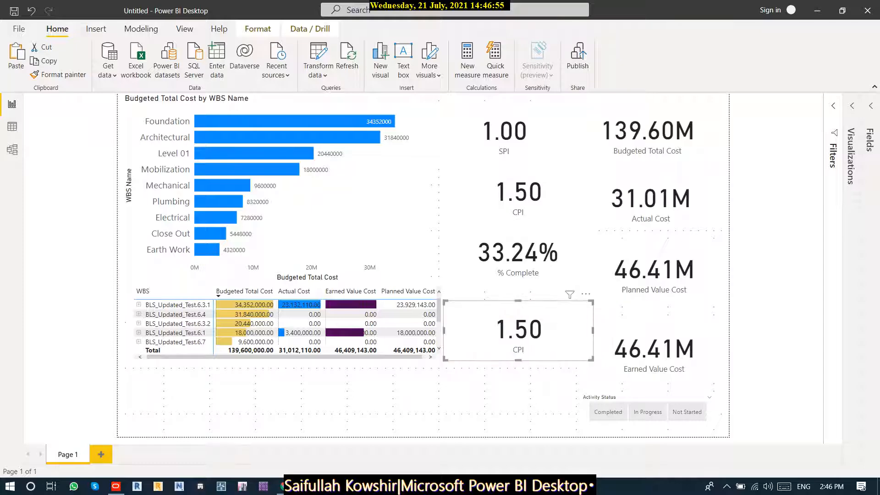
pyautogui.click(870, 105)
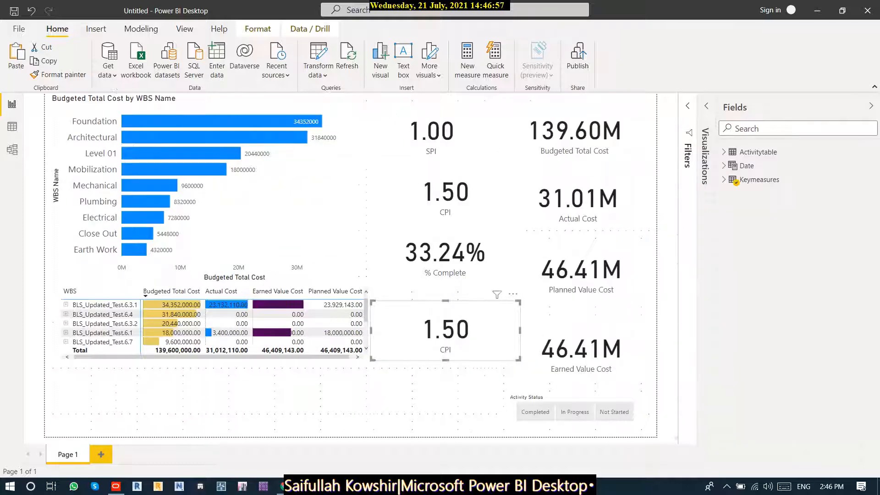
pyautogui.click(724, 180)
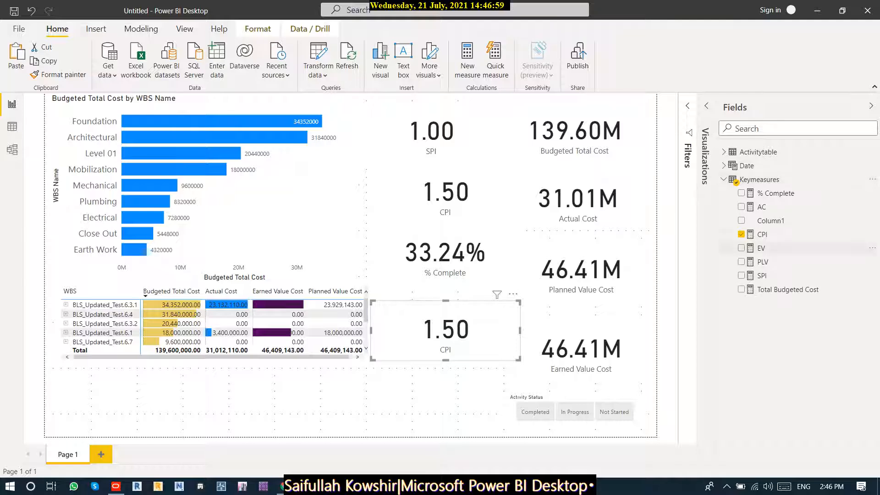
pyautogui.click(741, 234)
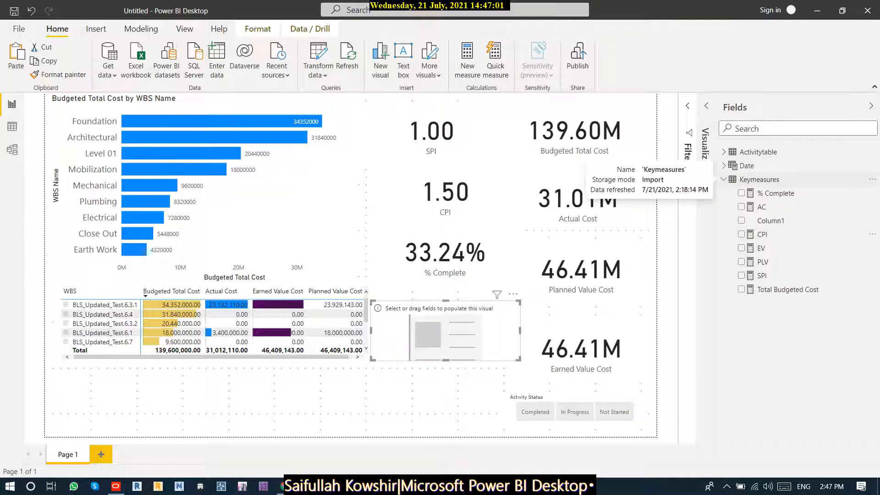
# - In the Keymeasures table, create the measure Activitycount=count(Activitytable[Activity ID]) and add it to the empty card below % Complete
pyautogui.click(759, 179)
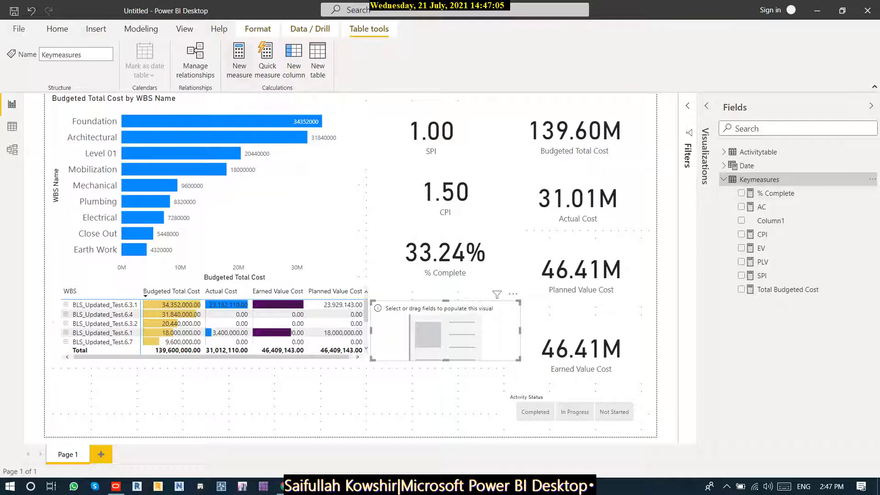
pyautogui.click(239, 60)
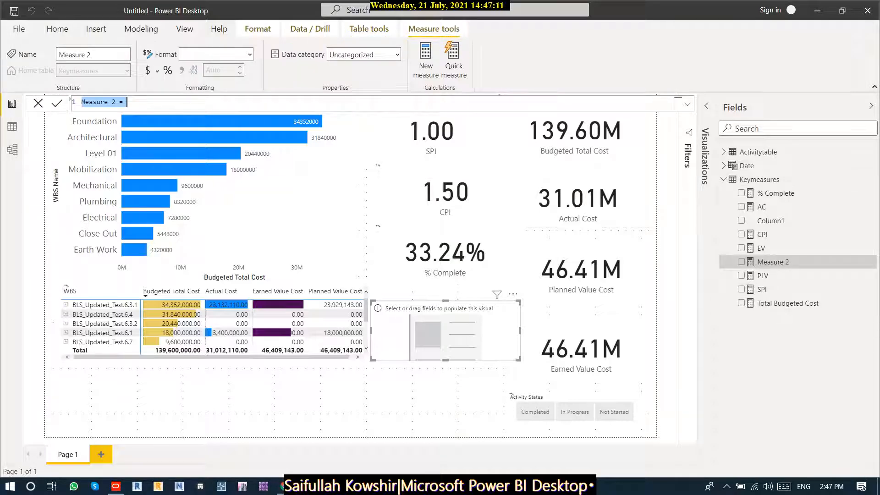
pyautogui.write('Acti')
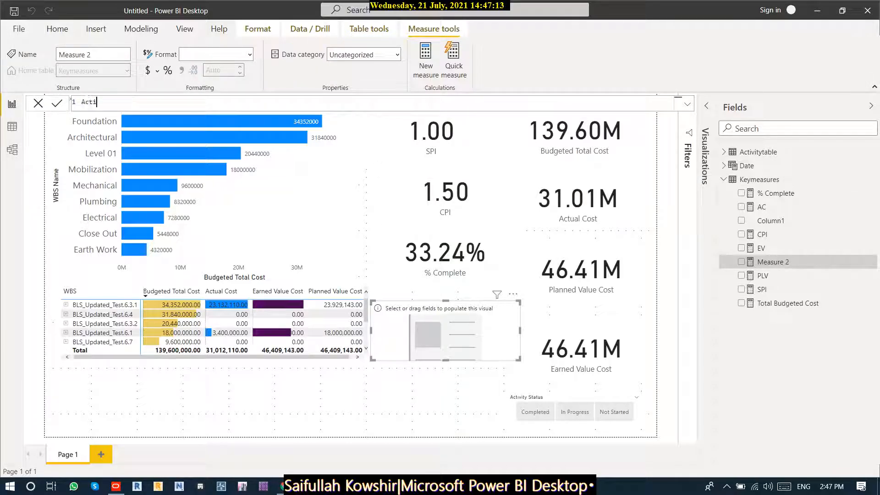
pyautogui.write('vitycount=count(')
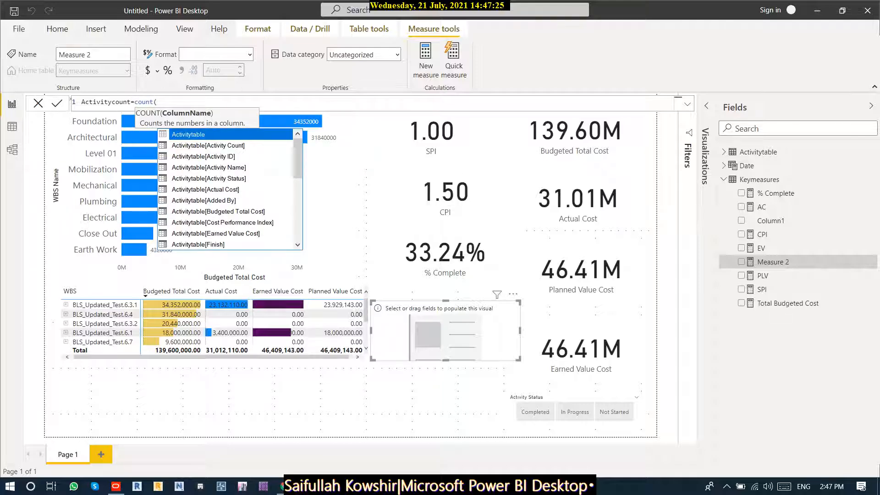
pyautogui.press('Down')
pyautogui.press('Down')
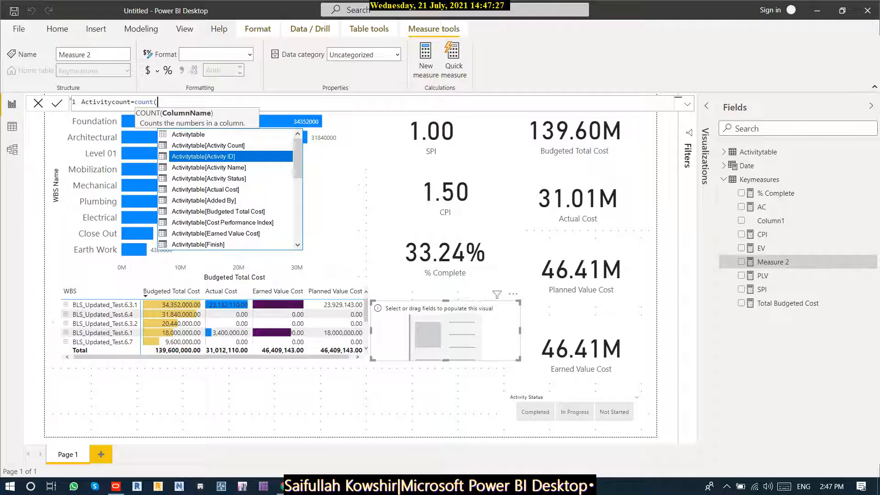
pyautogui.press('Tab')
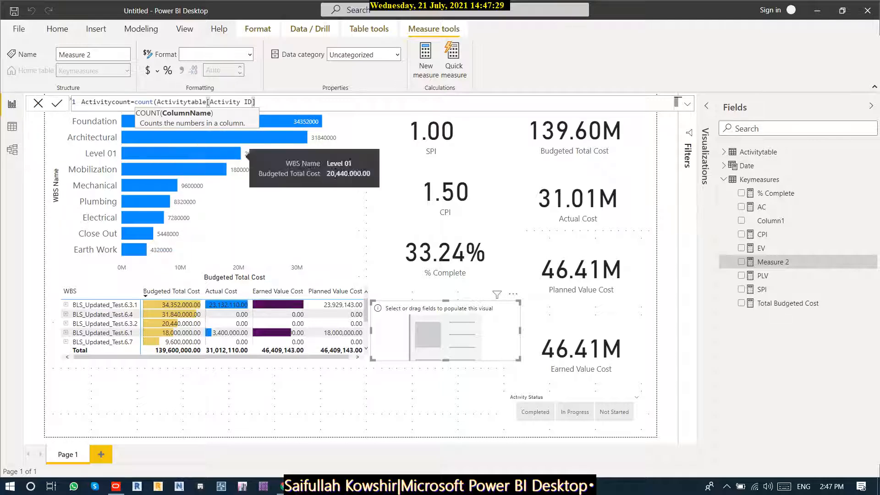
pyautogui.write(')')
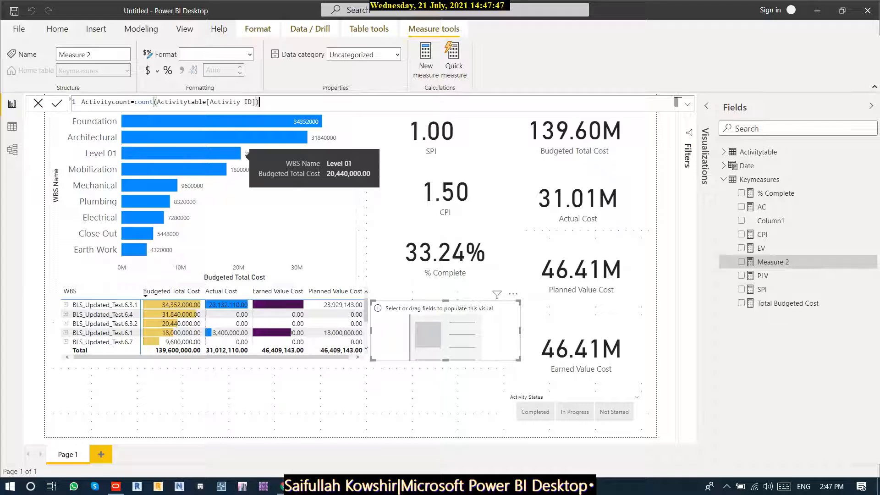
pyautogui.press('Return')
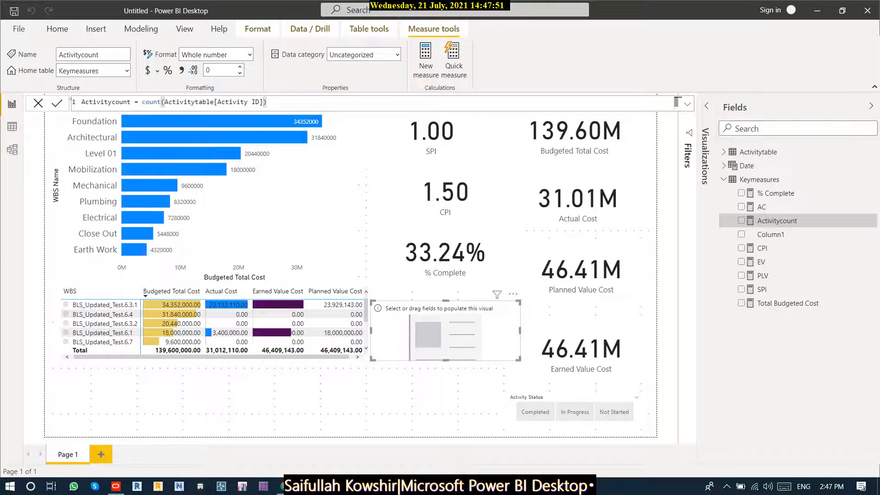
pyautogui.click(741, 221)
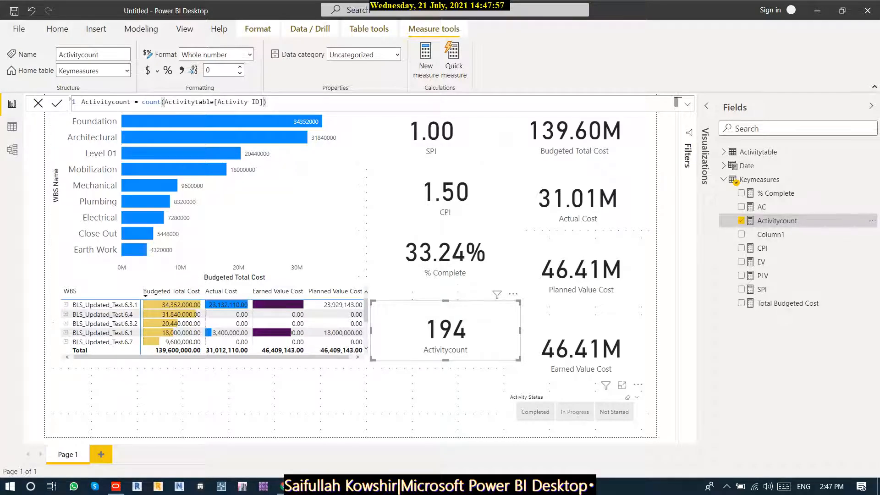
# - Filter the report by the In Progress activity status and expand the BLS_Updated_Test.6.3.1 row in the matrix to examine its activities
pyautogui.click(575, 412)
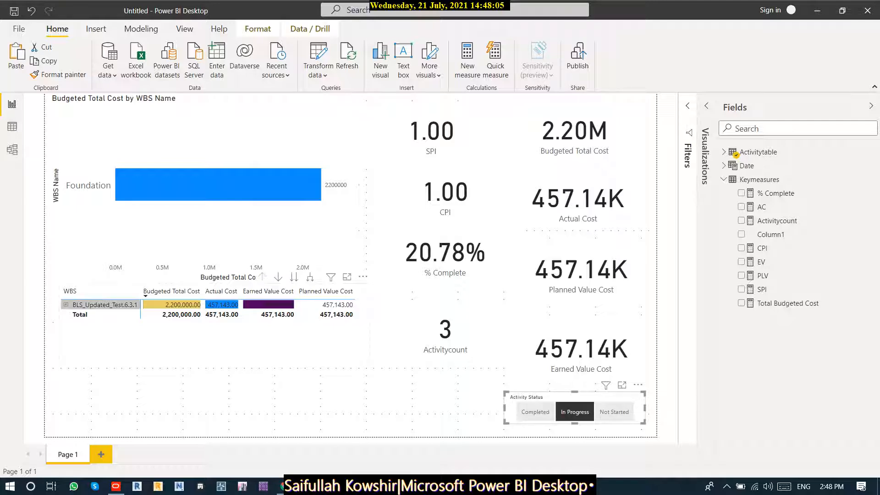
pyautogui.click(66, 304)
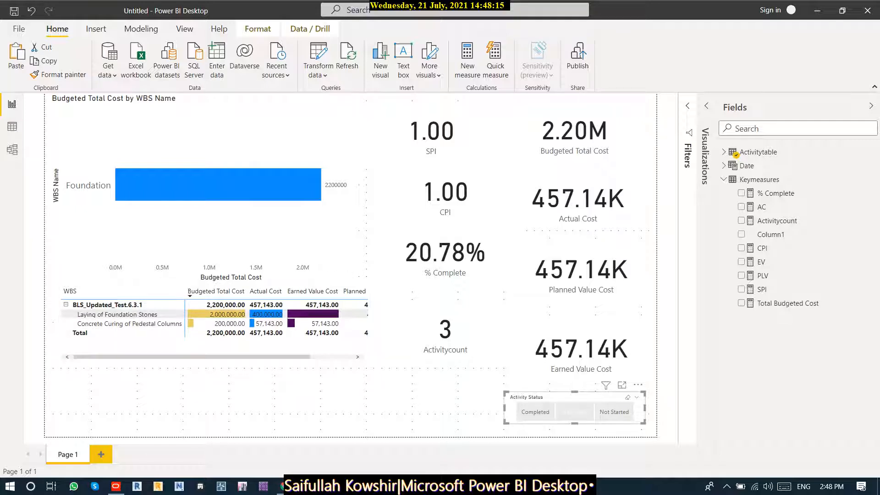
pyautogui.click(575, 411)
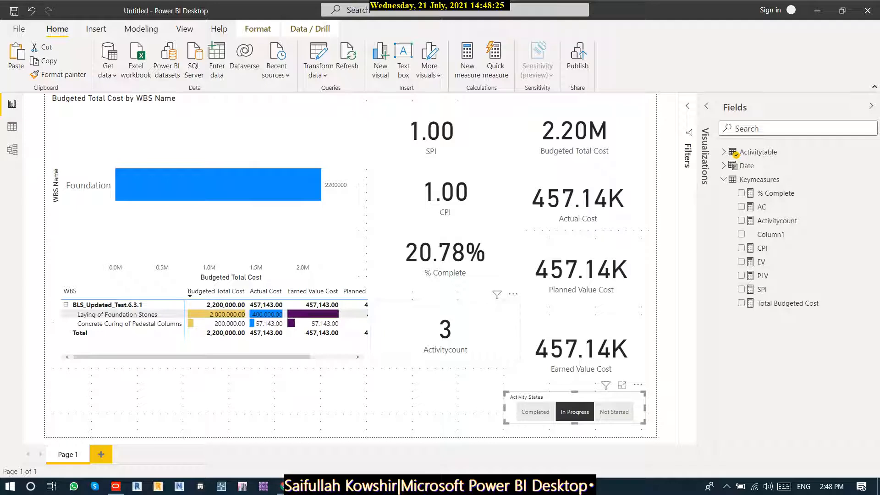
pyautogui.moveTo(265, 357)
pyautogui.mouseDown()
pyautogui.moveTo(306, 357)
pyautogui.moveTo(274, 357)
pyautogui.mouseUp()
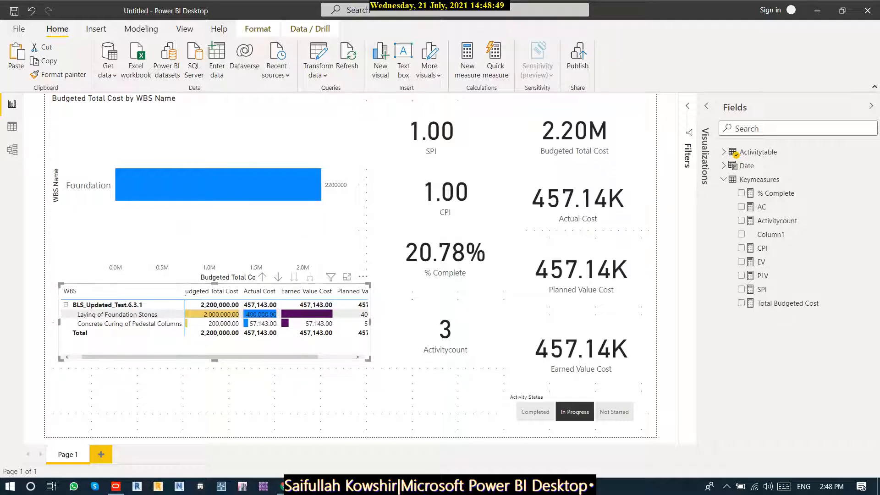
# - Clear the WBS cost chart's Budgeted Total Cost filter value and apply the condition "is less than" 0
pyautogui.click(257, 229)
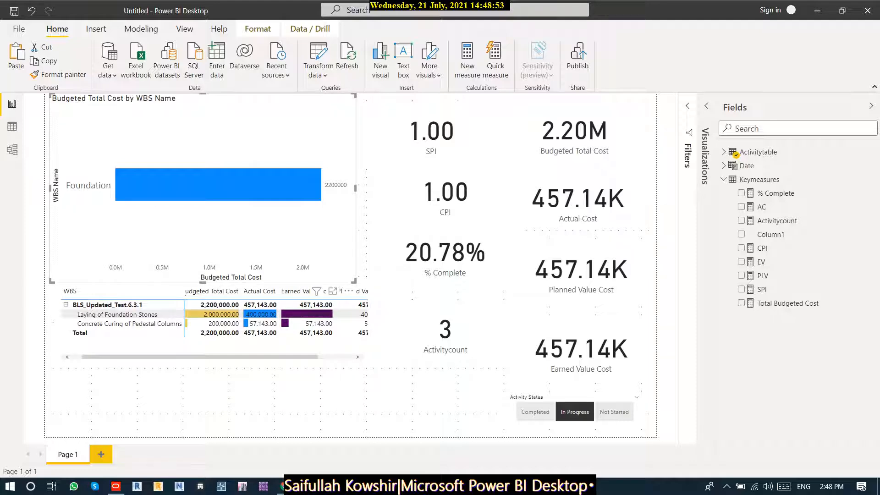
pyautogui.click(688, 105)
pyautogui.doubleClick(597, 233)
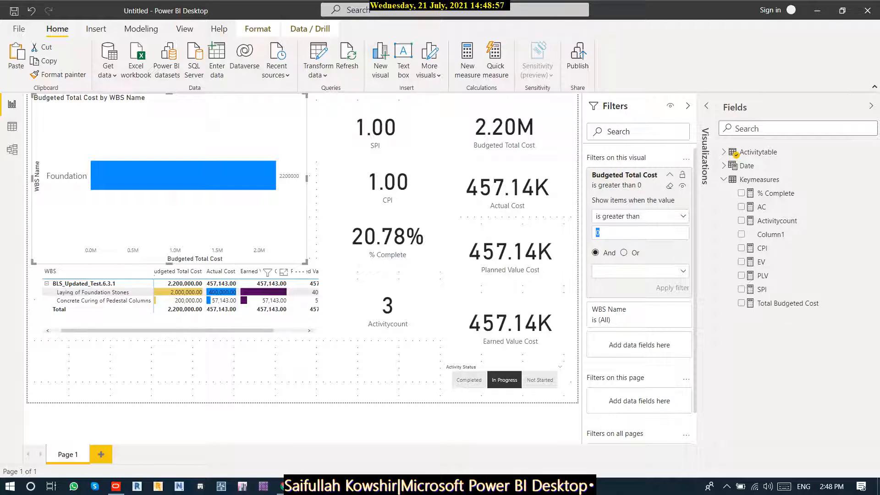
pyautogui.write('\\')
pyautogui.press('BackSpace')
pyautogui.press('Return')
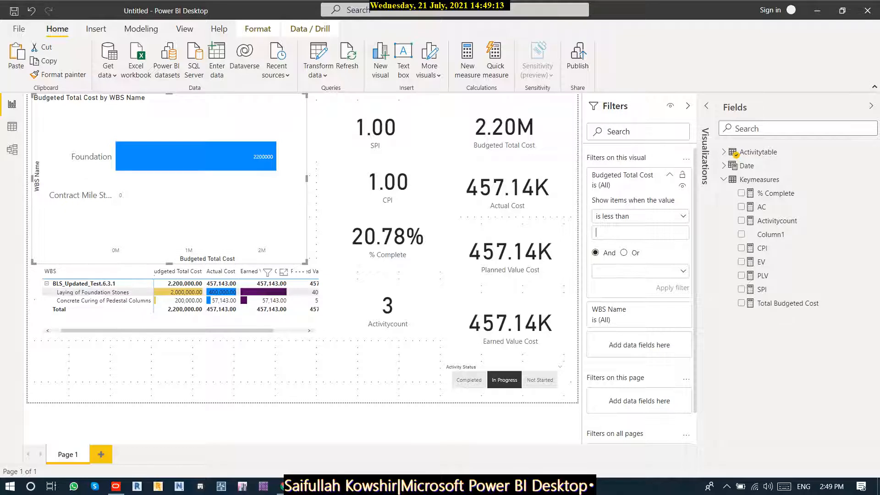
pyautogui.write('0')
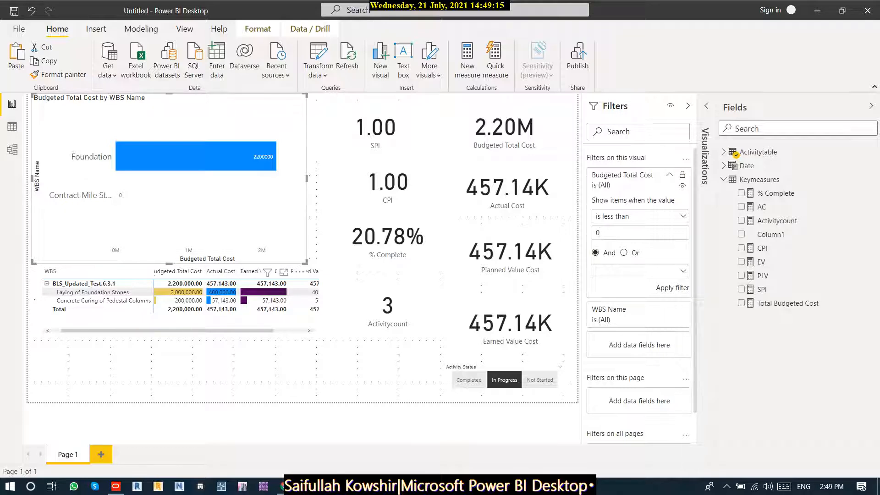
pyautogui.press('Return')
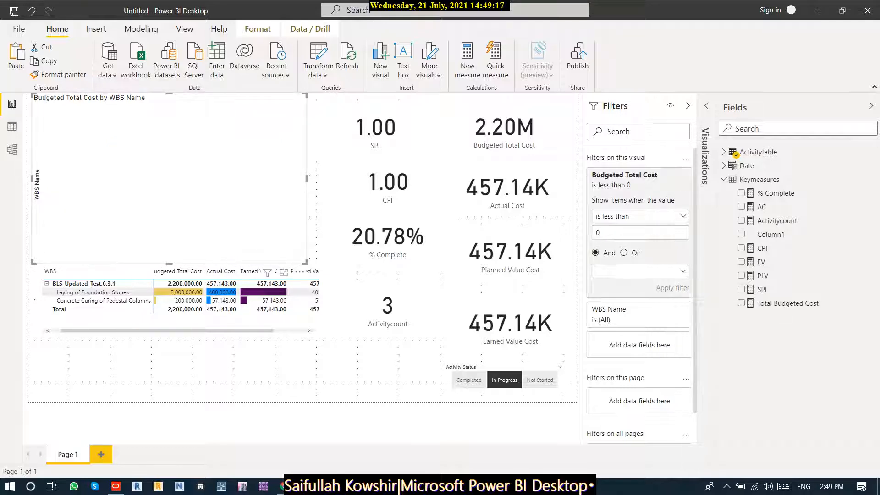
# - Set the WBS cost chart's Budgeted Total Cost filter to "is greater than" 0 and apply it
pyautogui.click(640, 216)
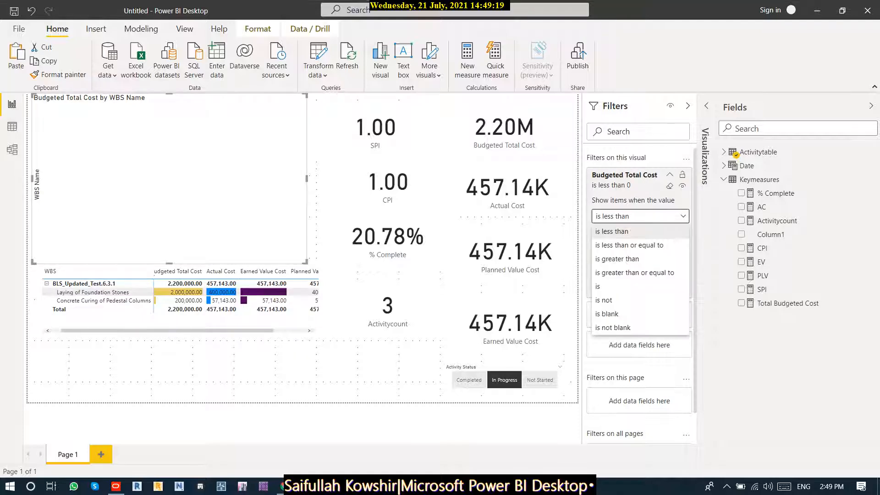
pyautogui.click(640, 260)
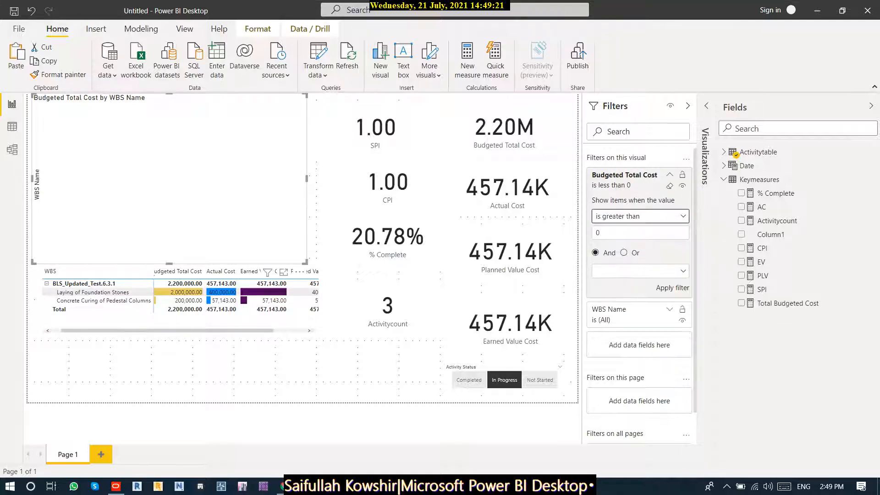
pyautogui.click(672, 288)
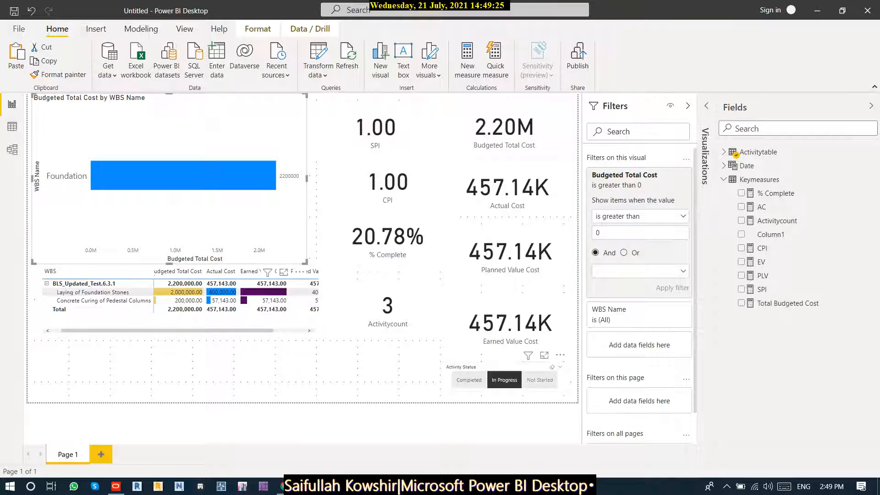
# - Filter the report by Not Started and by Completed in turn to compare the activity counts, and clear the Activity Status filter
pyautogui.click(540, 379)
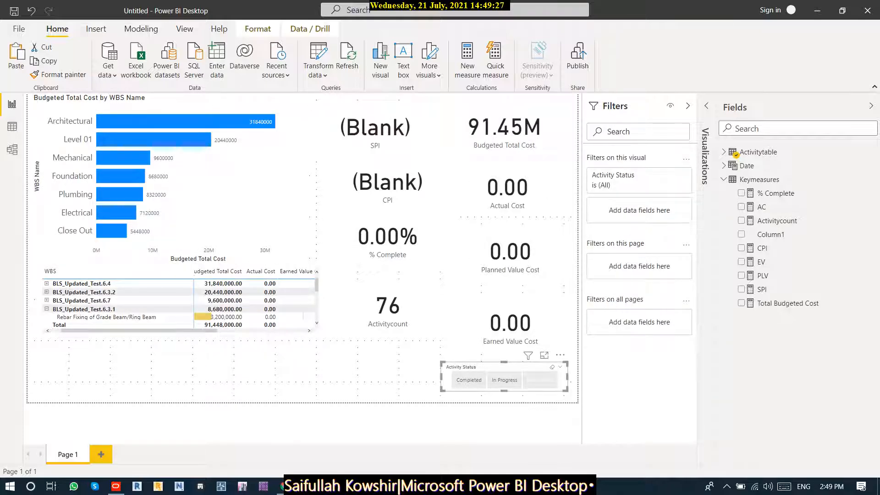
pyautogui.click(469, 380)
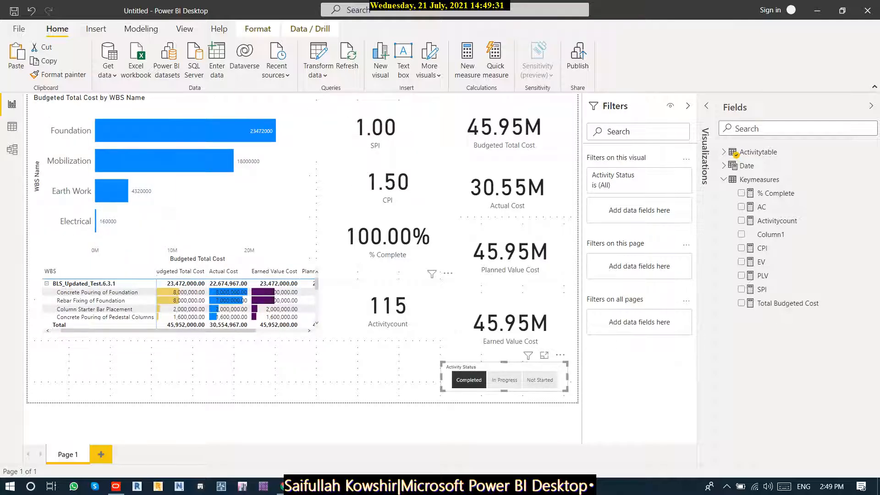
pyautogui.click(469, 380)
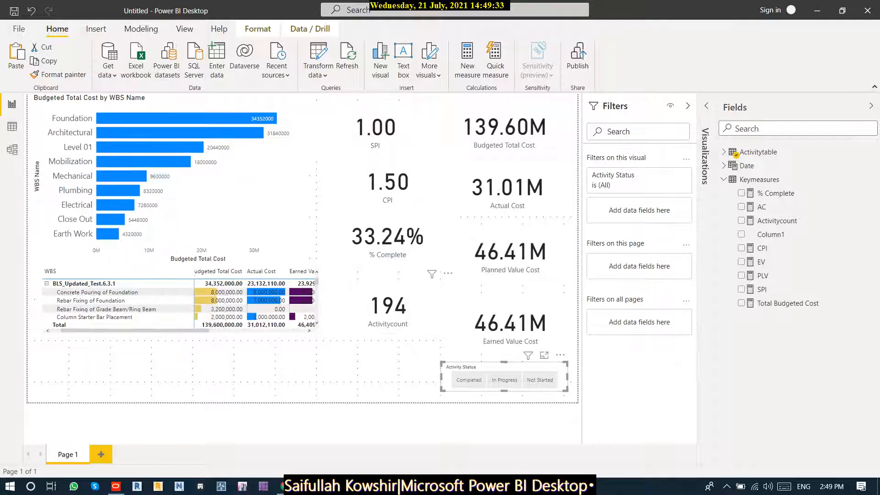
# - Duplicate the Activitycount card and remove the Activitycount field from the copy
pyautogui.click(397, 308)
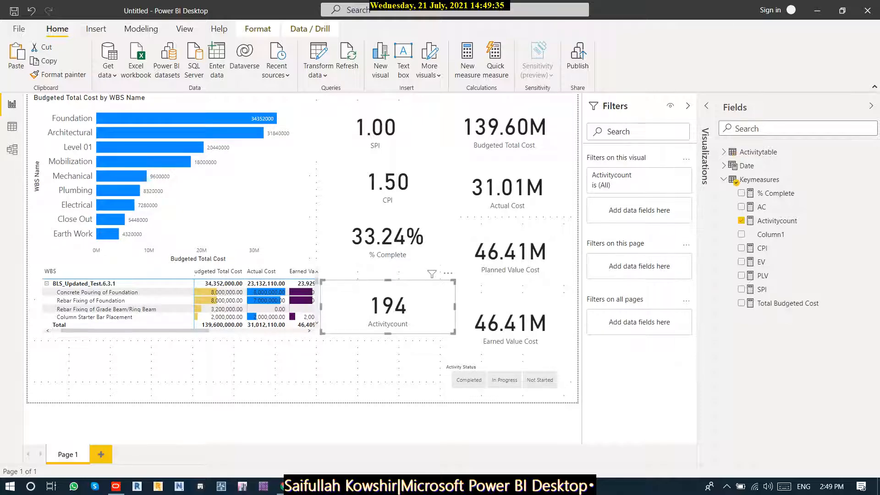
pyautogui.click(397, 362)
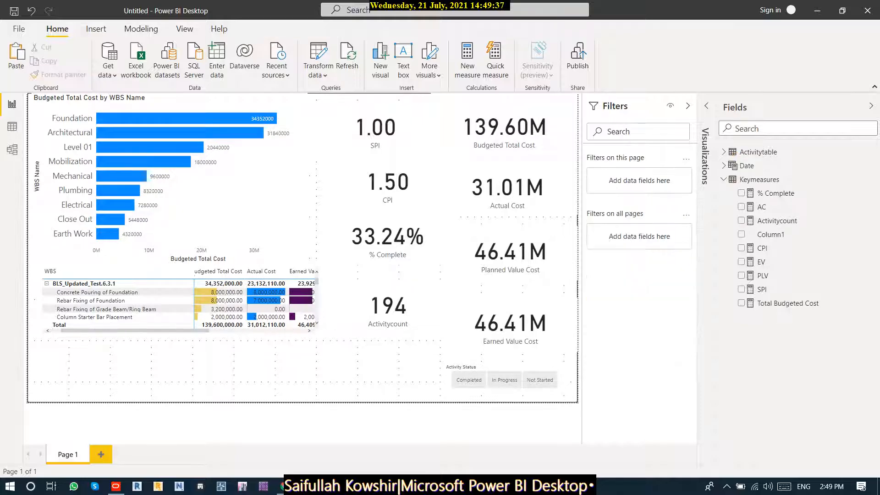
pyautogui.moveTo(395, 308); pyautogui.dragTo(399, 312)
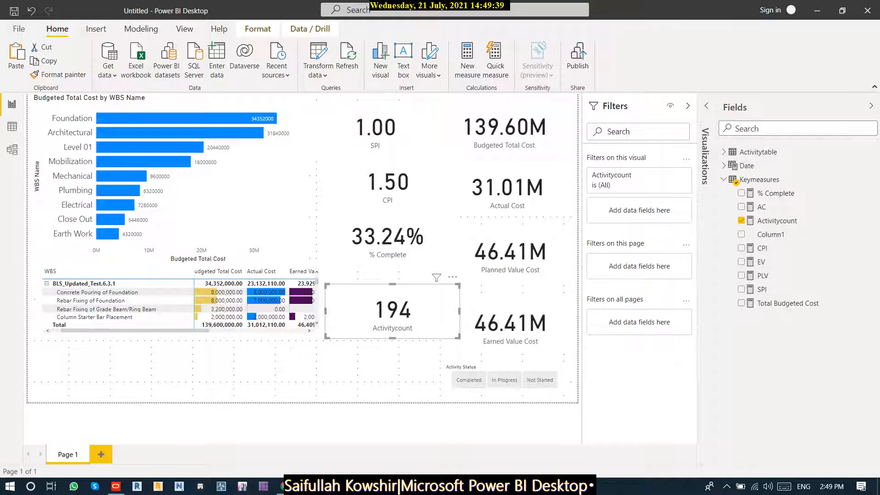
pyautogui.hotkey('ctrl', 'c')
pyautogui.hotkey('ctrl', 'v')
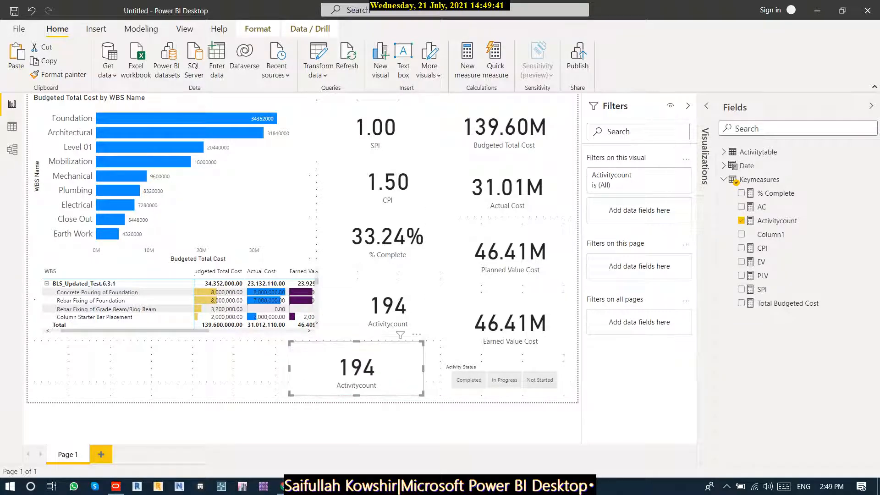
pyautogui.click(741, 221)
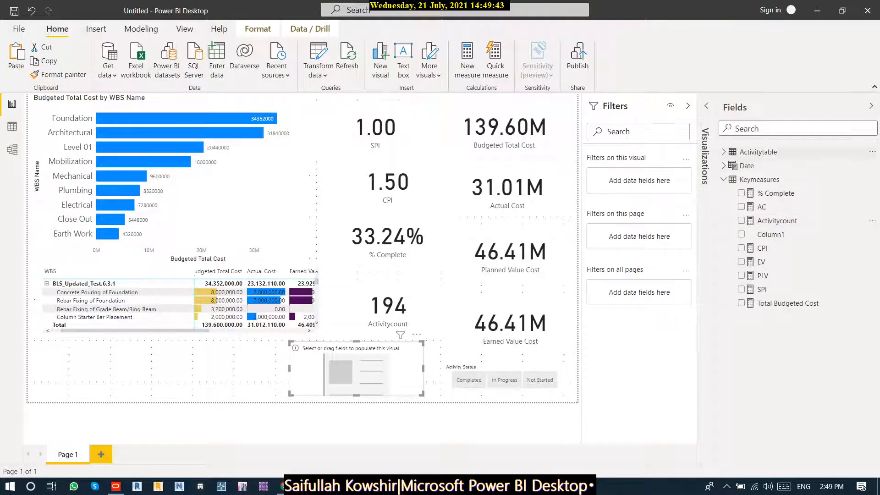
# - Add the Activity Count field from Activitytable to the empty card and move the card directly below the WBS matrix
pyautogui.click(758, 152)
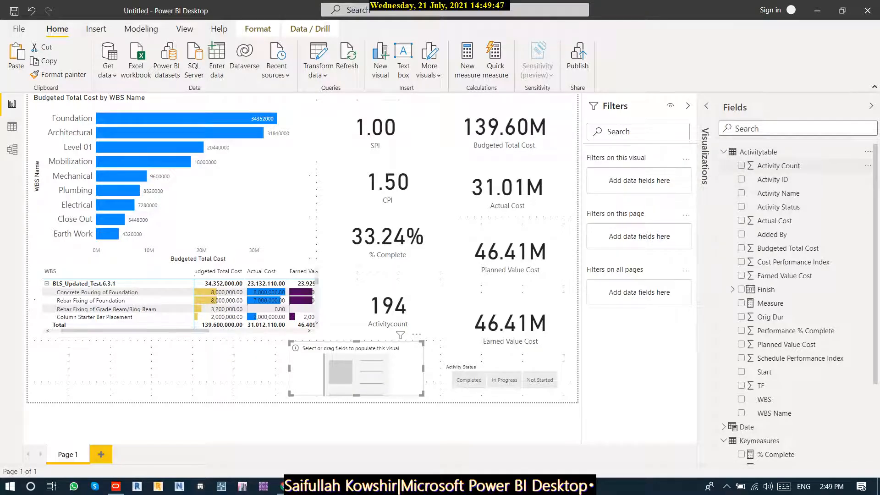
pyautogui.click(740, 166)
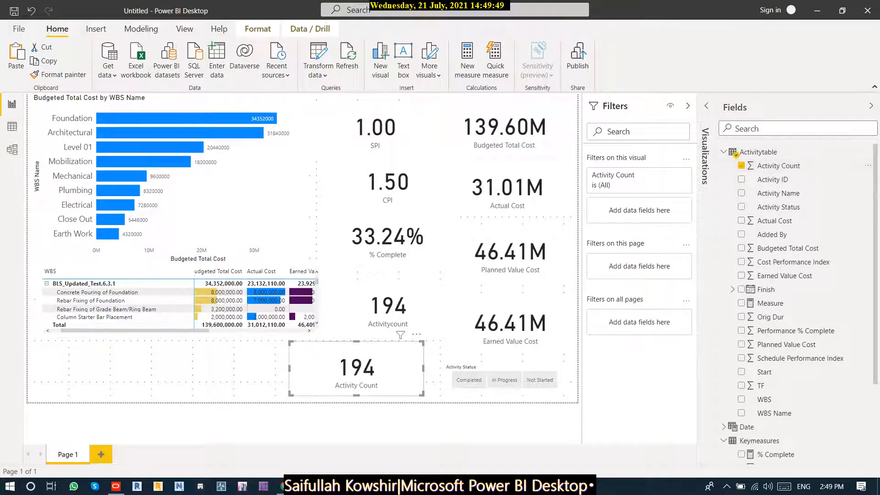
pyautogui.moveTo(356, 368); pyautogui.dragTo(230, 368)
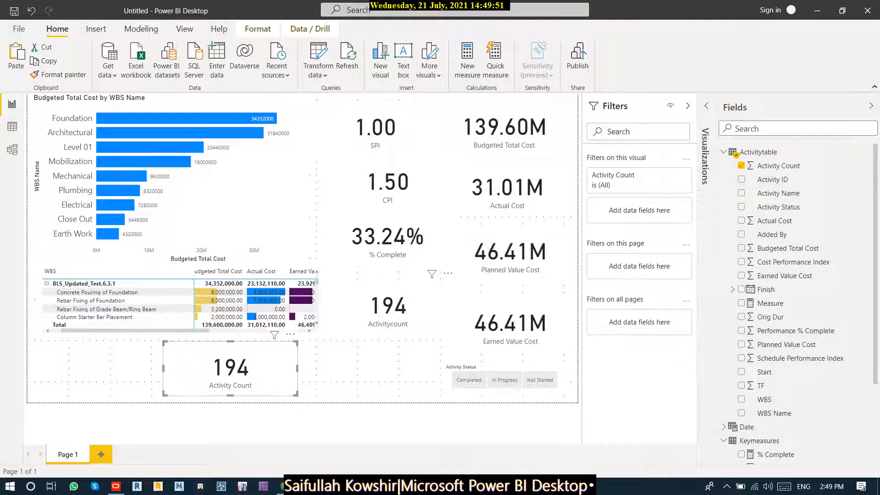
# - Filter the report by Completed, In Progress and Not Started in turn to compare the two activity count cards
pyautogui.click(469, 380)
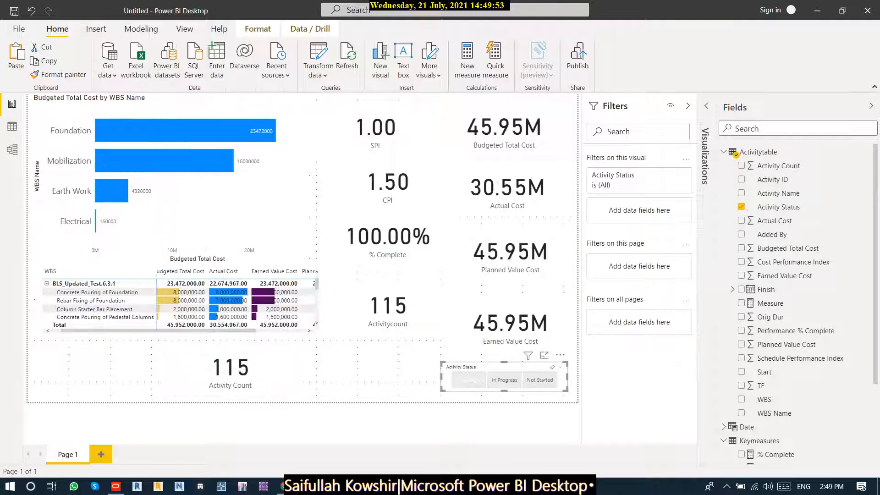
pyautogui.click(504, 379)
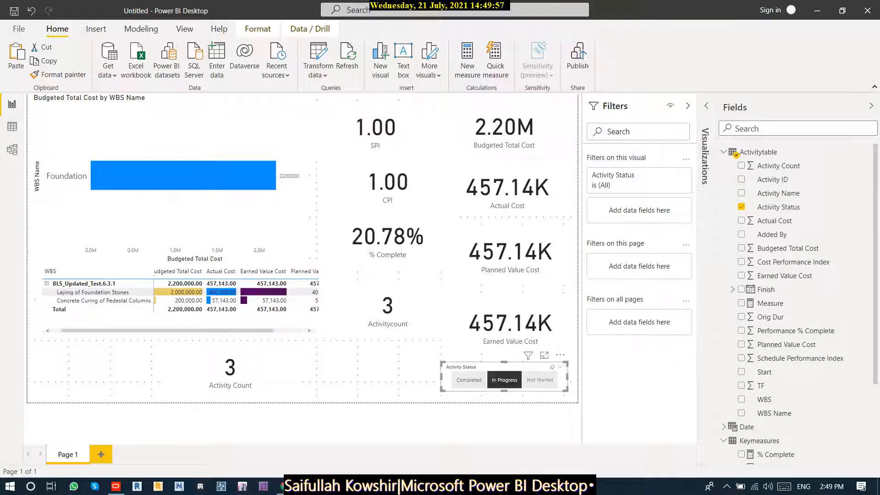
pyautogui.click(540, 380)
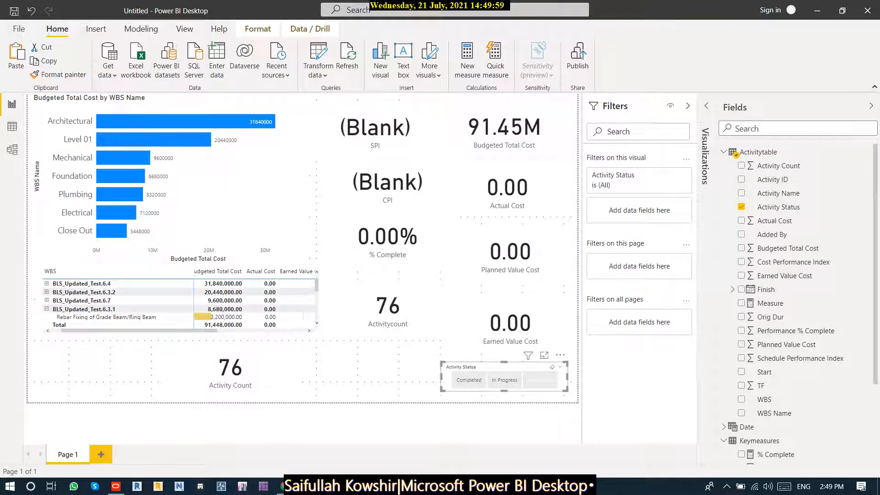
# - Clear the Not Started filter and examine the Activity Count column of Activitytable in the table data
pyautogui.click(539, 380)
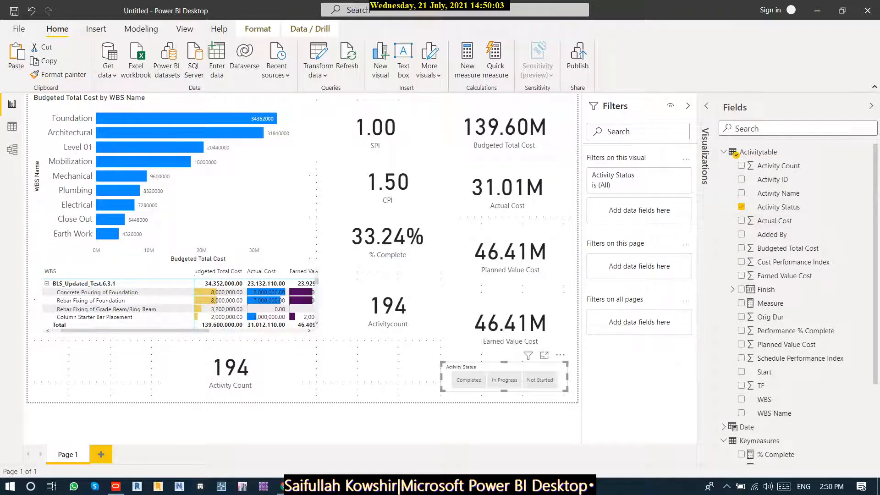
pyautogui.click(238, 366)
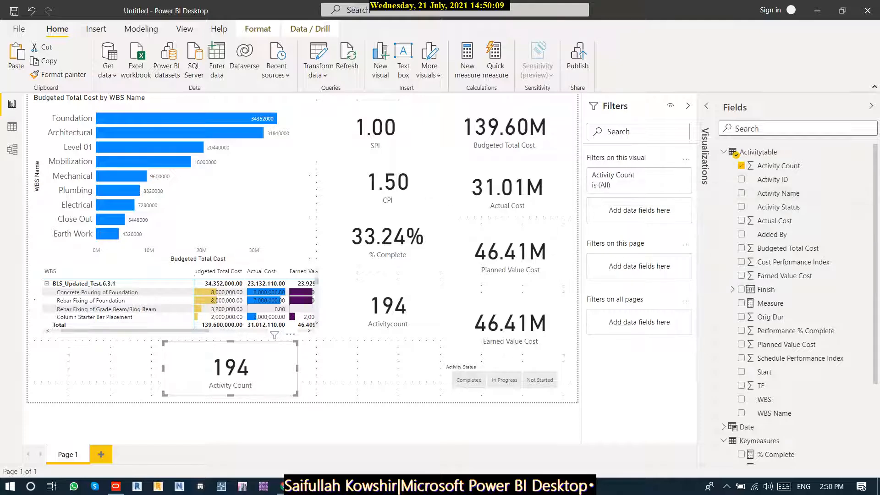
pyautogui.click(12, 126)
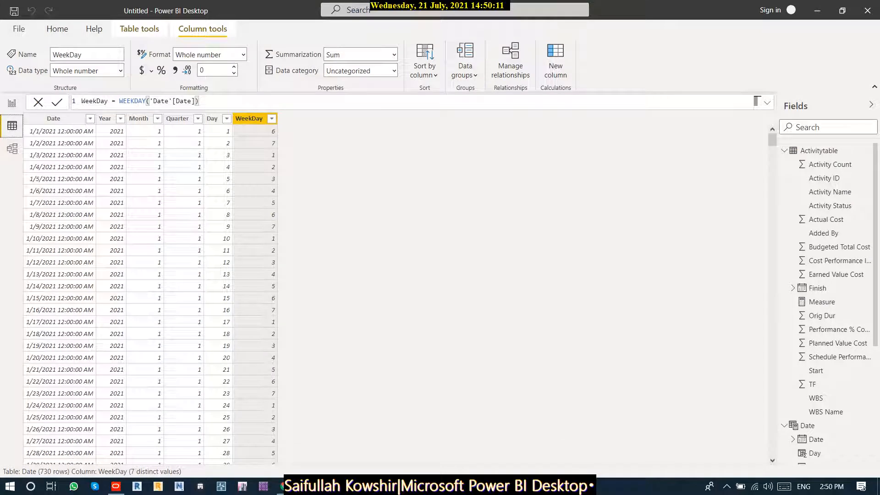
pyautogui.click(819, 151)
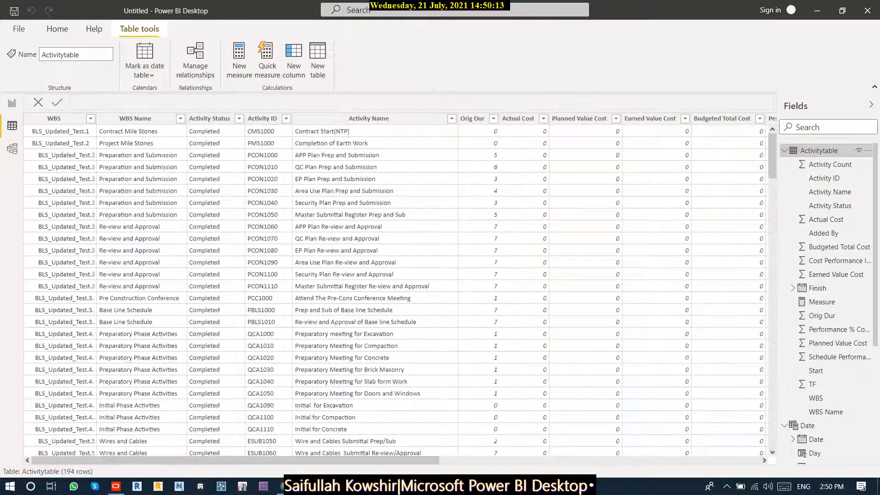
pyautogui.click(478, 131)
pyautogui.press('Right')
pyautogui.press('Right')
pyautogui.press('Right')
pyautogui.press('Right')
pyautogui.press('Right')
pyautogui.press('Right')
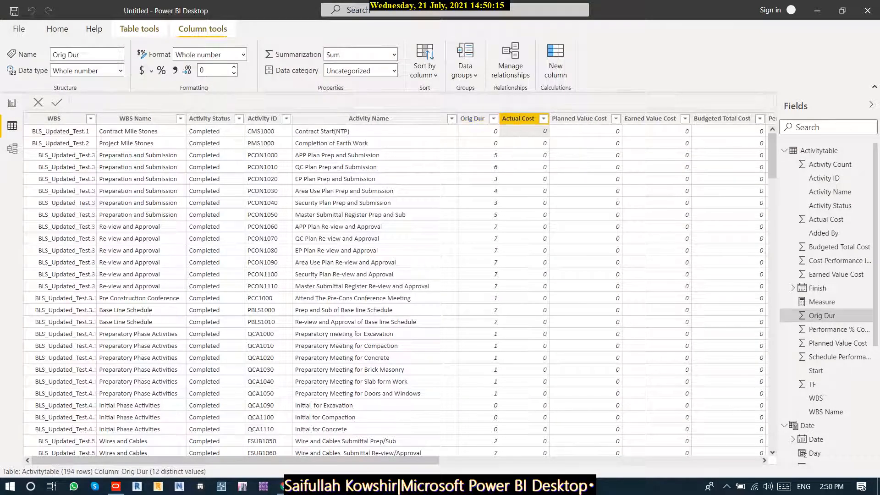
pyautogui.press('Right')
pyautogui.press('Right')
pyautogui.press('Right')
pyautogui.press('Right')
pyautogui.press('Right')
pyautogui.press('Right')
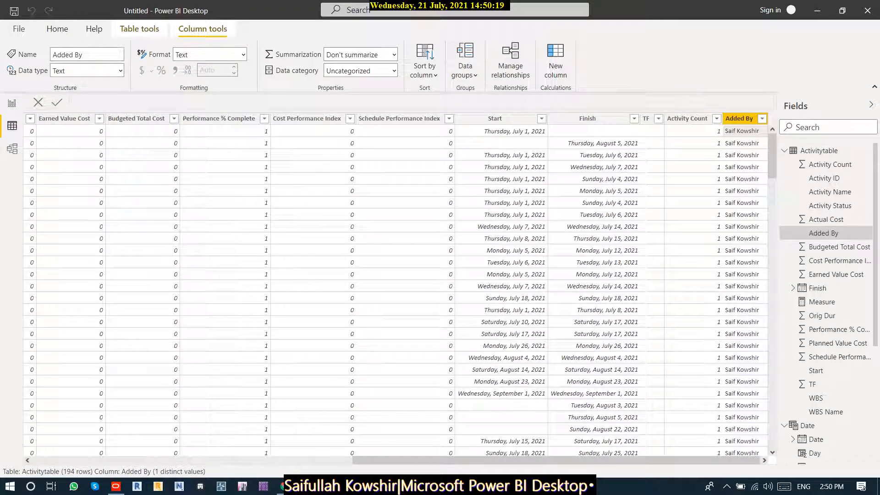
pyautogui.press('Left')
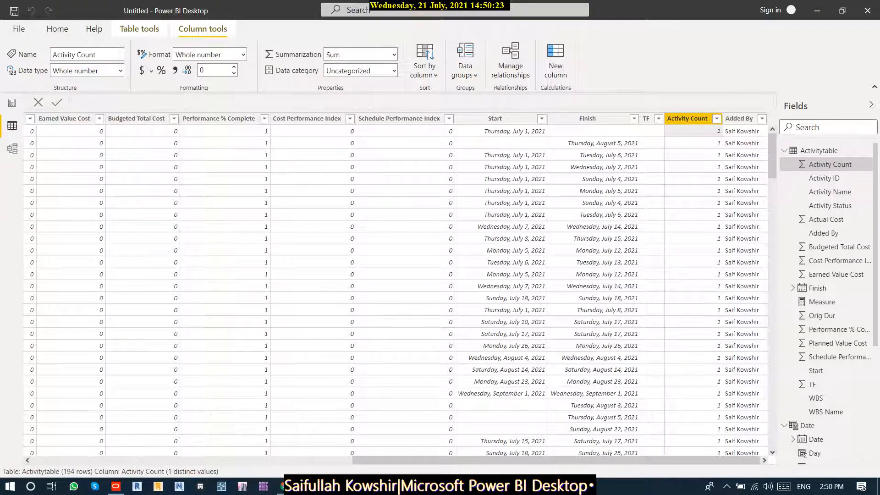
# - Return to the report page and reposition the Activity Count card in the empty area between the WBS matrix and the Activity Status slicer
pyautogui.click(12, 149)
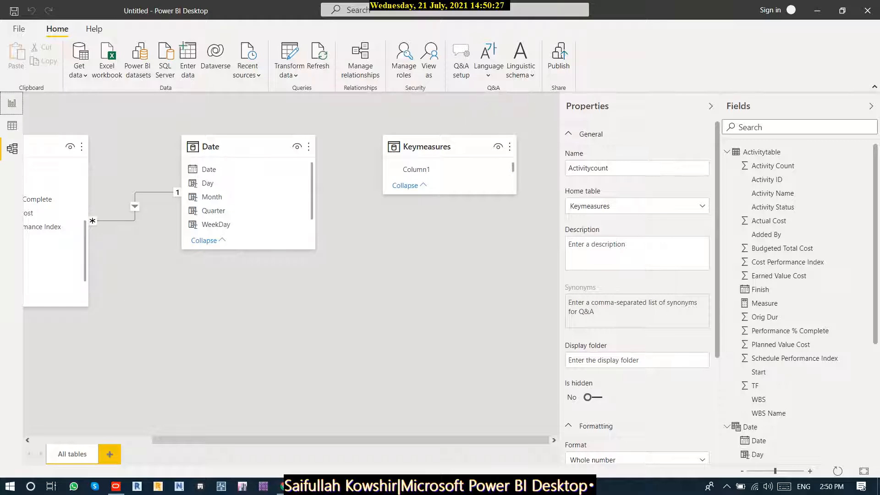
pyautogui.click(12, 104)
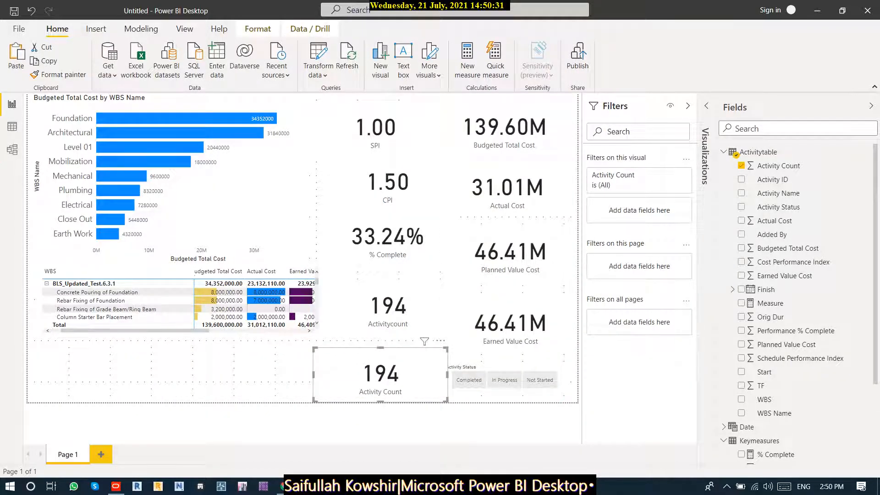
pyautogui.moveTo(380, 375); pyautogui.dragTo(308, 369)
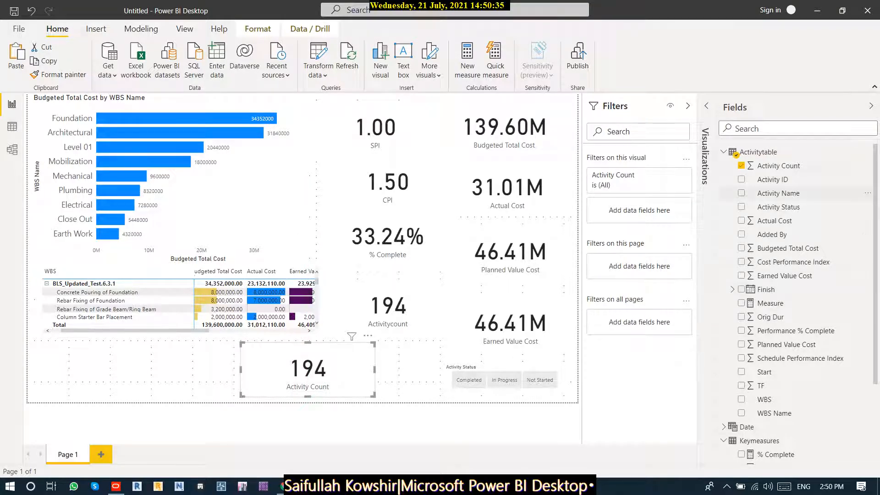
# - Create a new measure named Completed Activities in the Keymeasures table and begin its formula with CALCULATE
pyautogui.click(723, 151)
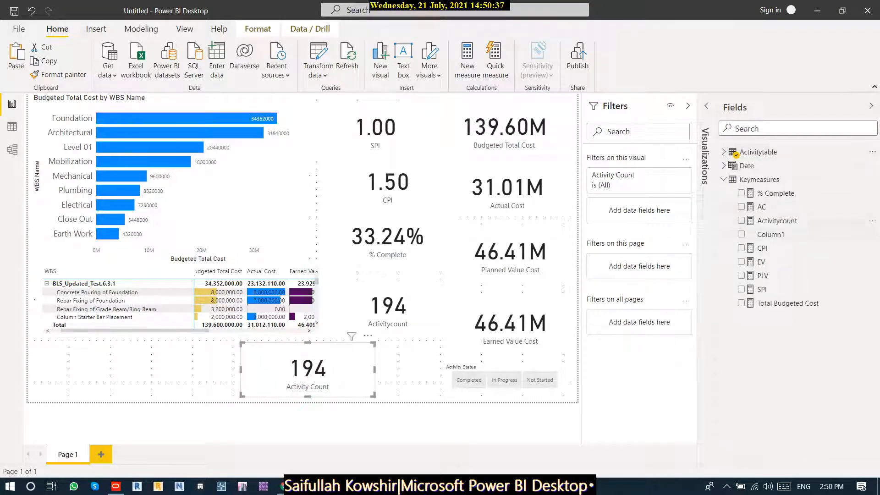
pyautogui.rightClick(775, 181)
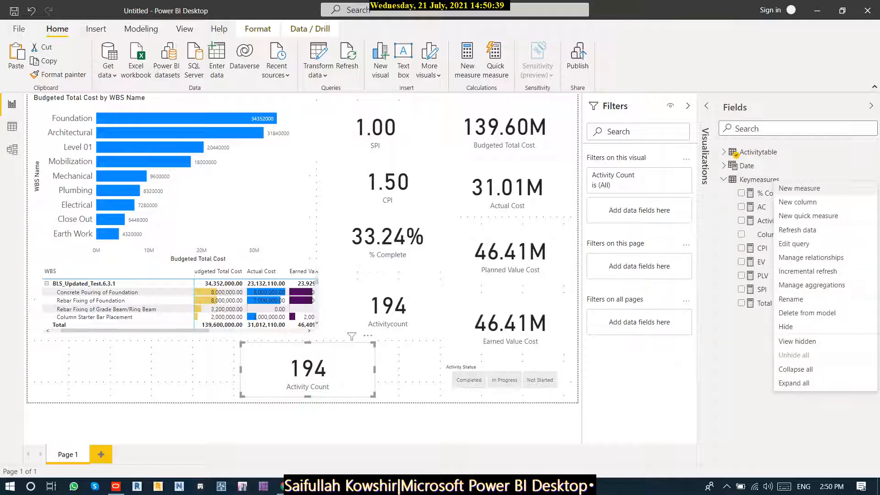
pyautogui.click(799, 188)
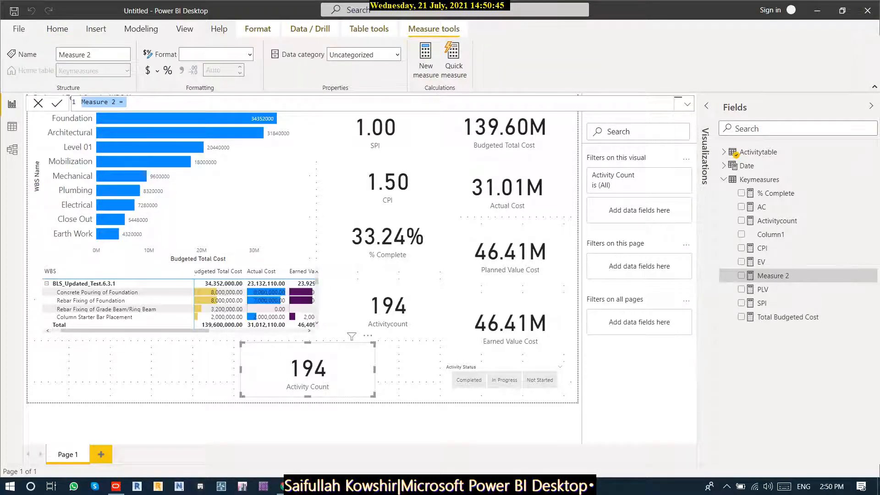
pyautogui.write('Complete')
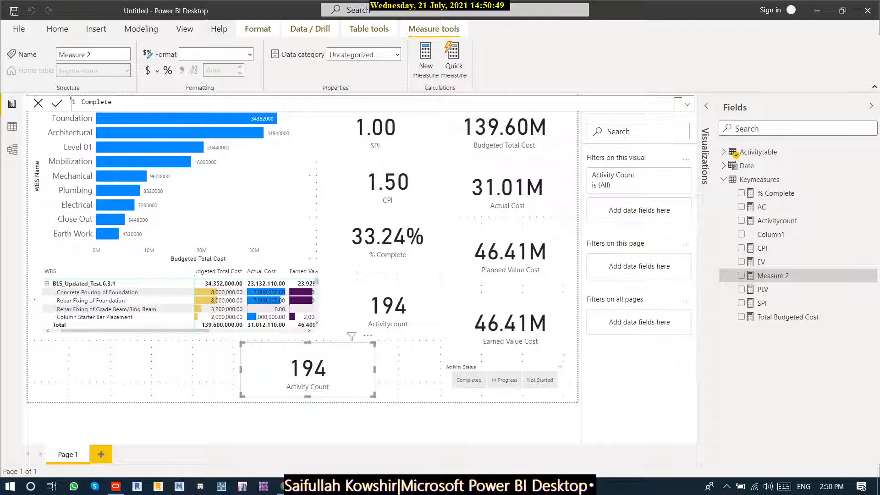
pyautogui.write('d Activities=CA')
pyautogui.press('Tab')
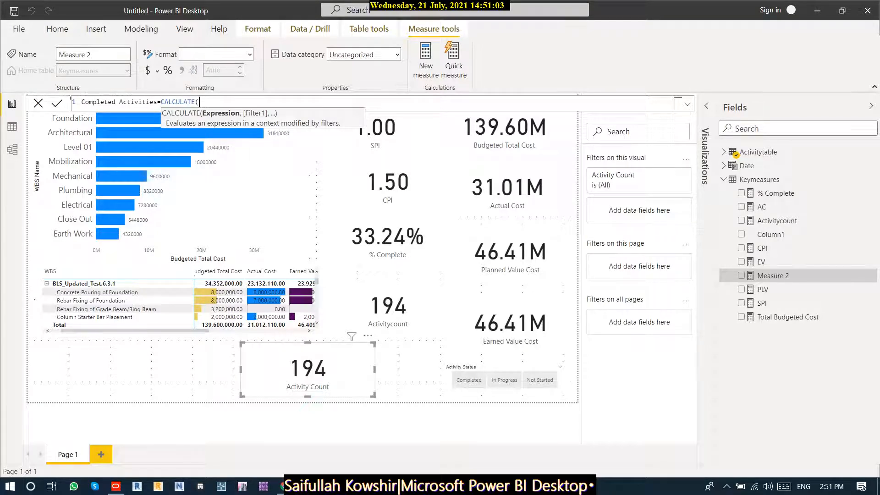
pyautogui.hotkey('shift', 'Return')
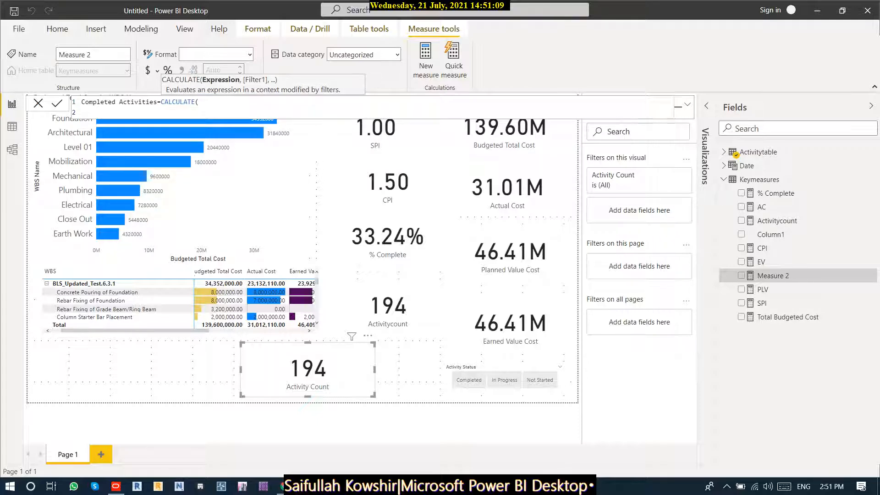
# - Complete the CALCULATE formula with [Activitycount] as expression and Activitytable[Activity Status]= "Completed" as filter, and commit the measure
pyautogui.write('Act')
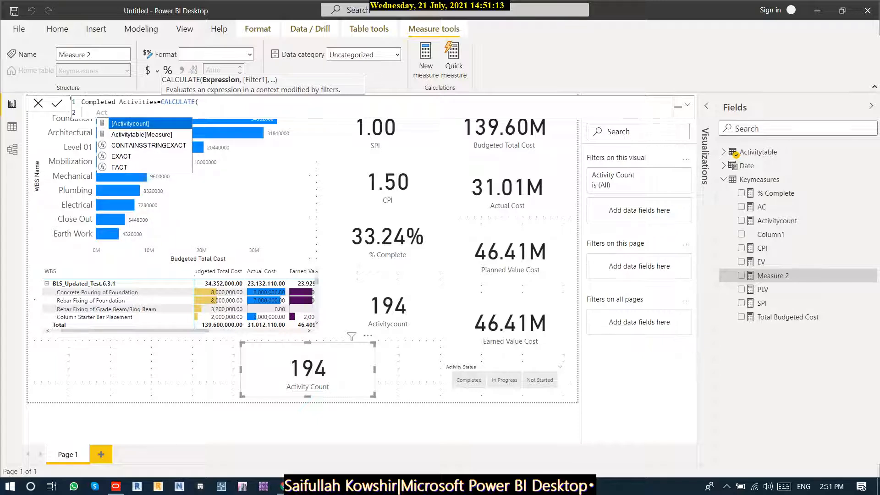
pyautogui.press('Tab')
pyautogui.write(',')
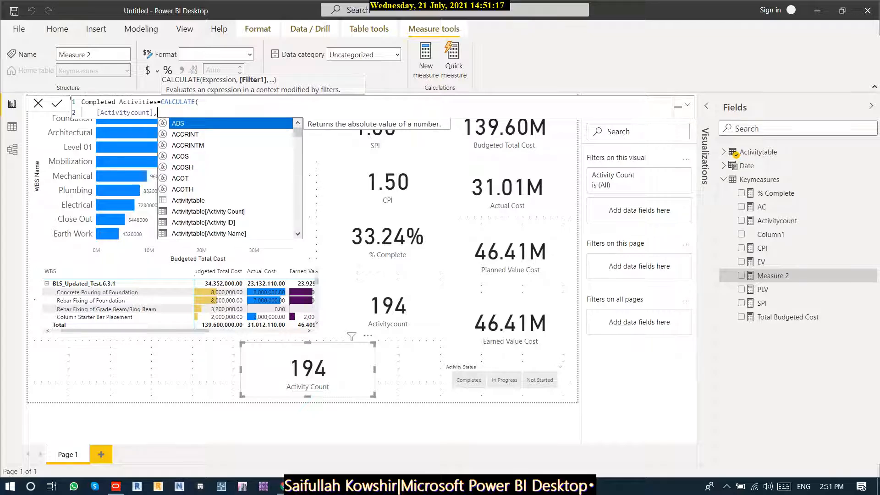
pyautogui.hotkey('shift', 'Return')
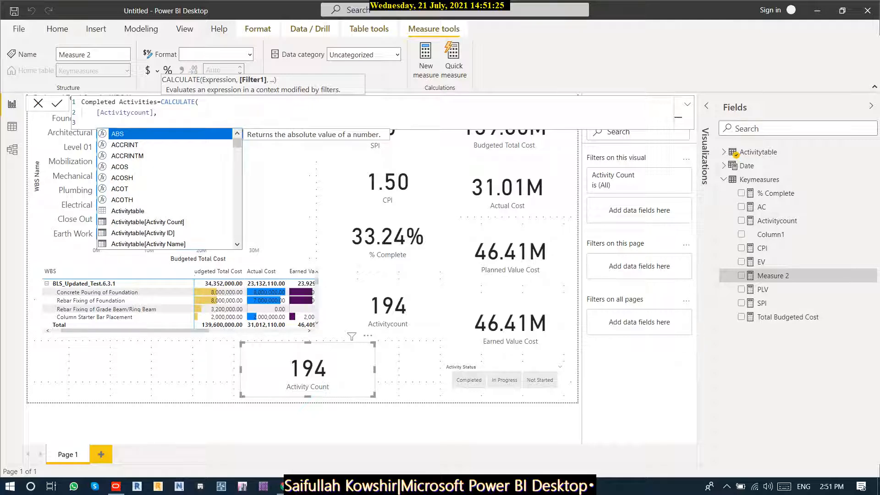
pyautogui.scroll(-4, 170, 188)
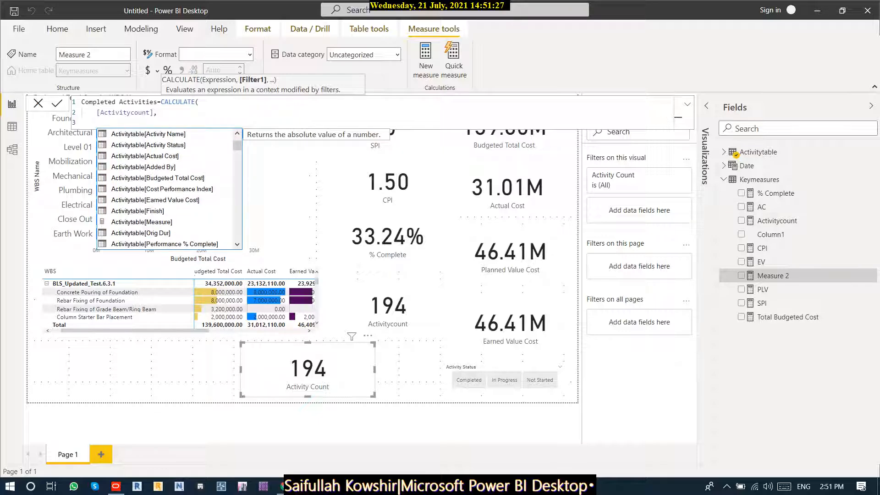
pyautogui.click(148, 145)
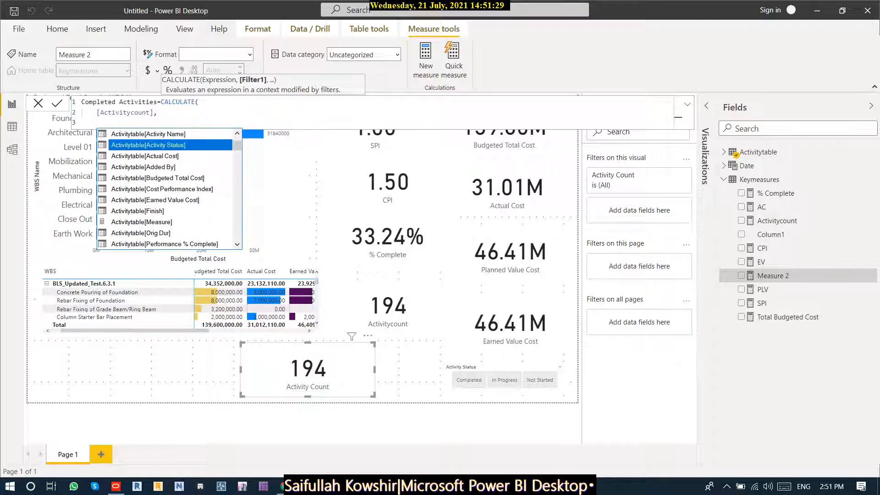
pyautogui.doubleClick(193, 145)
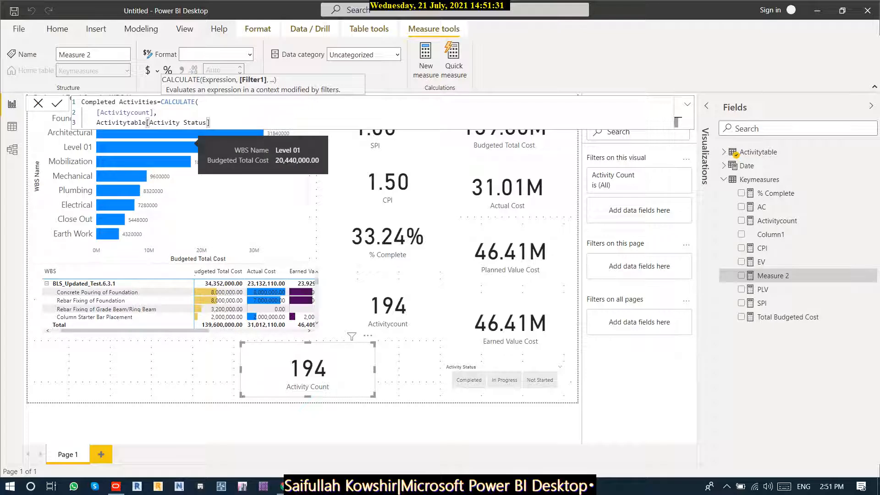
pyautogui.write('= "Completed"')
pyautogui.hotkey('shift', 'Return')
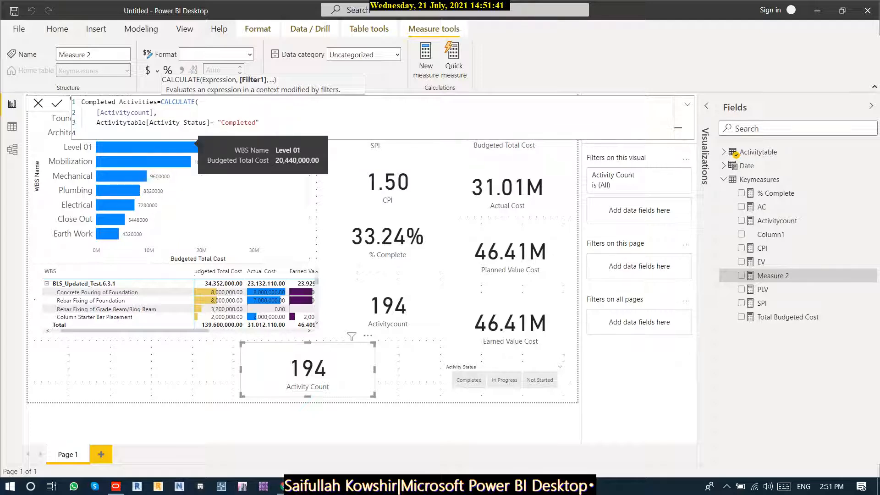
pyautogui.write(')')
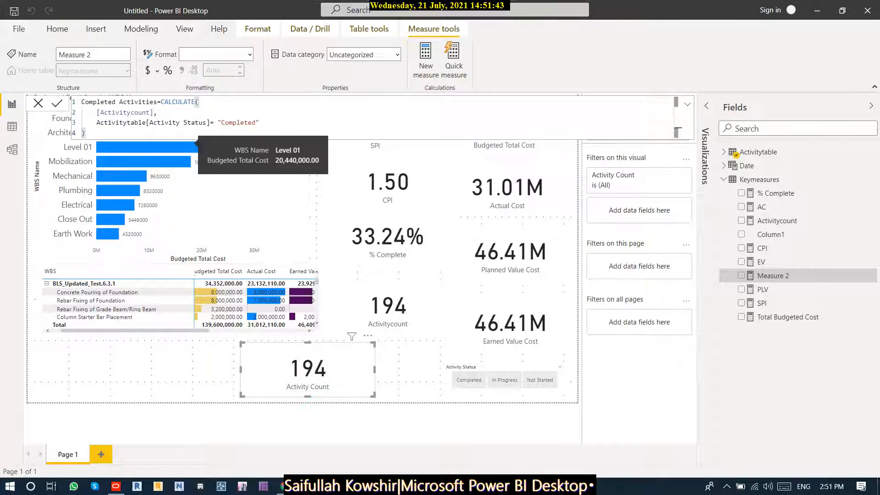
pyautogui.press('Return')
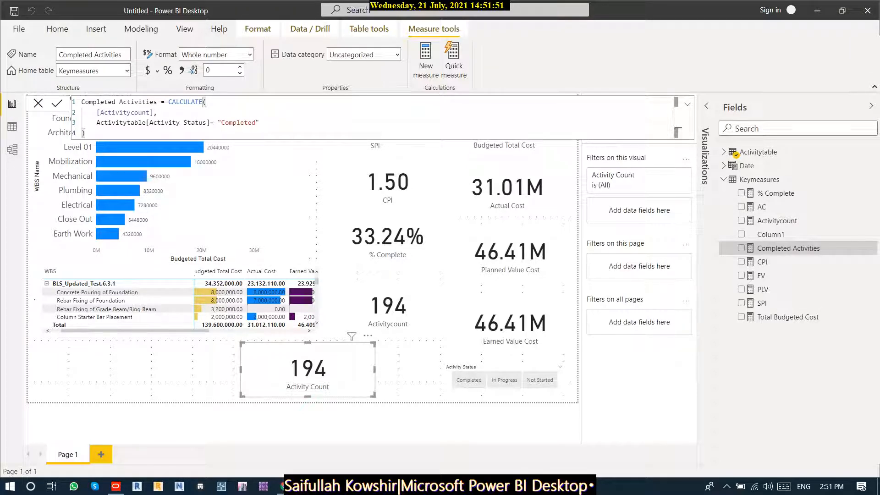
# - Replace the Activity Count field in the card below the matrix with the Completed Activities measure and move the card toward the page's left side
pyautogui.click(733, 153)
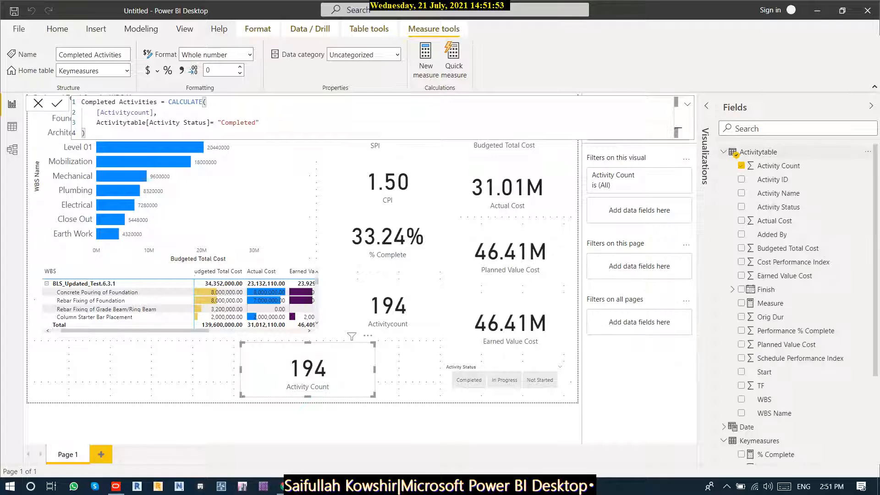
pyautogui.click(740, 166)
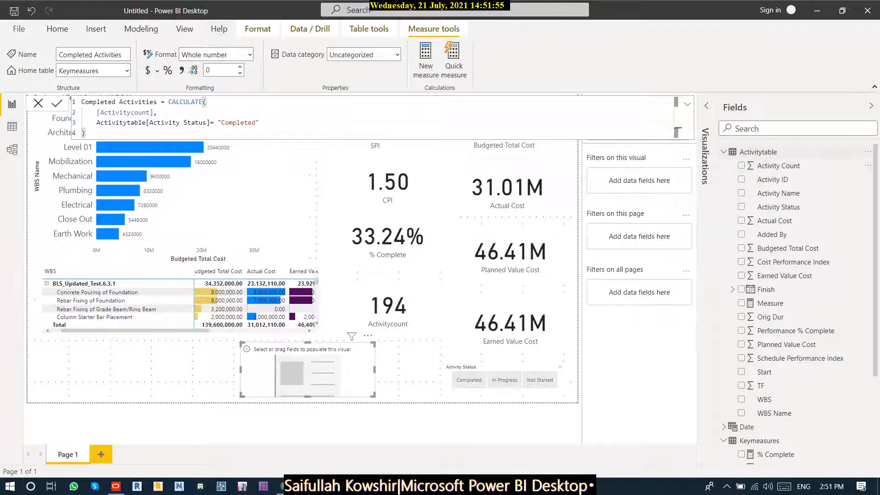
pyautogui.click(724, 152)
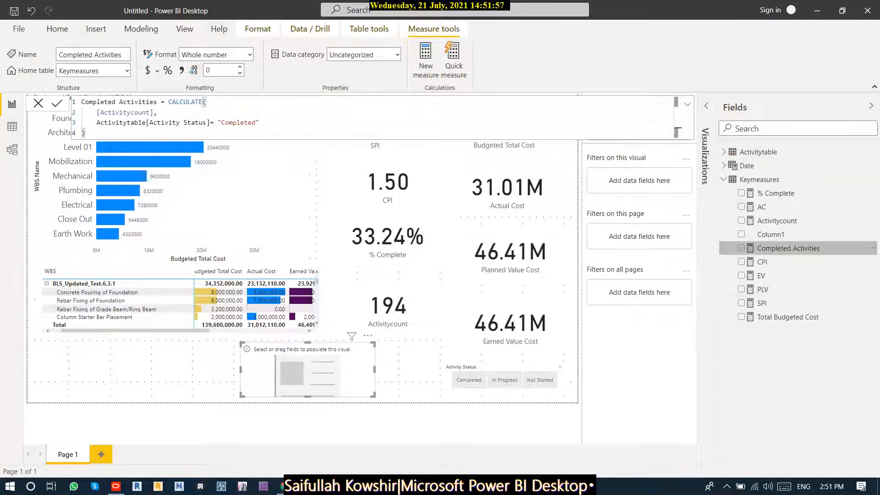
pyautogui.click(741, 248)
pyautogui.moveTo(308, 369); pyautogui.dragTo(138, 369)
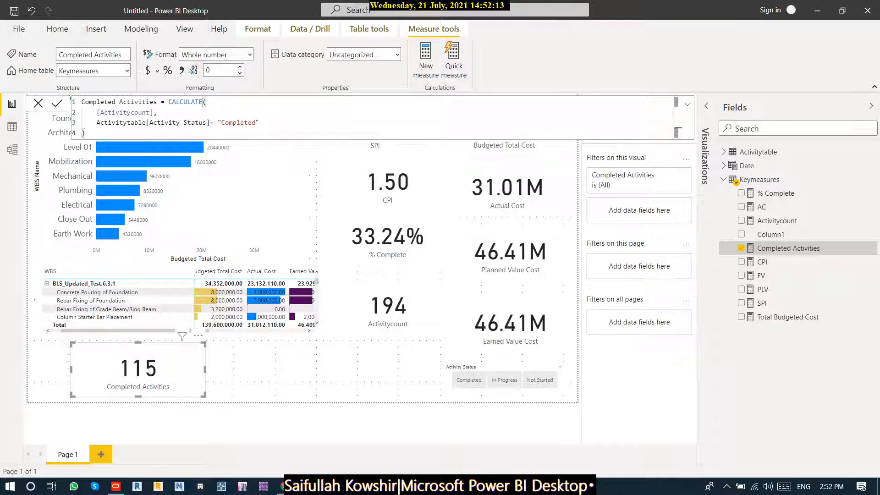
pyautogui.click(339, 372)
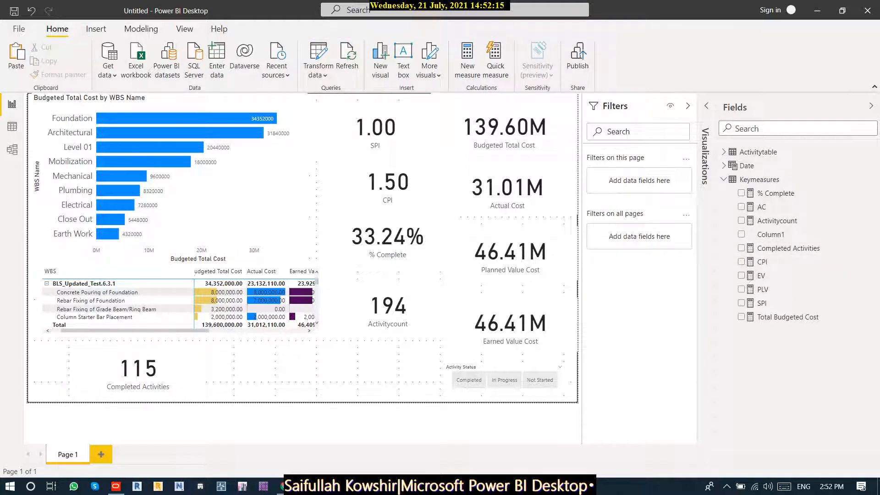
# - Filter the report by Completed, In Progress, Not Started and again Completed to compare the Completed Activities and Activitycount cards
pyautogui.click(469, 379)
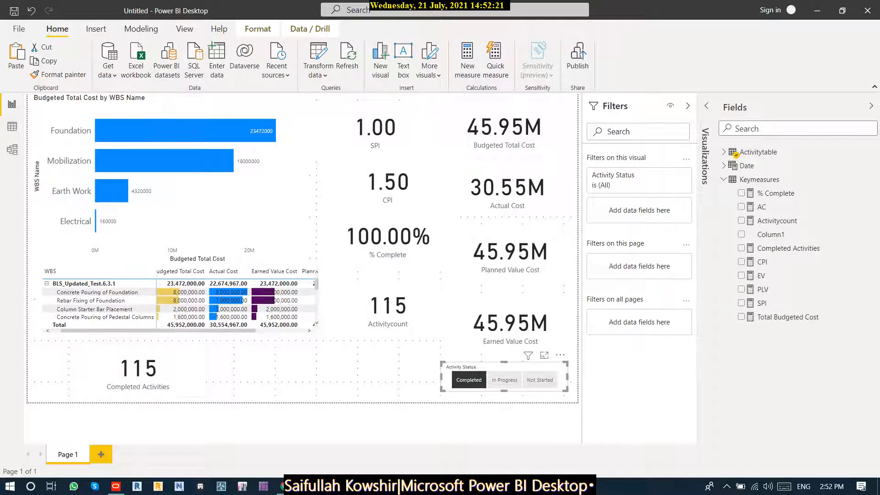
pyautogui.click(504, 380)
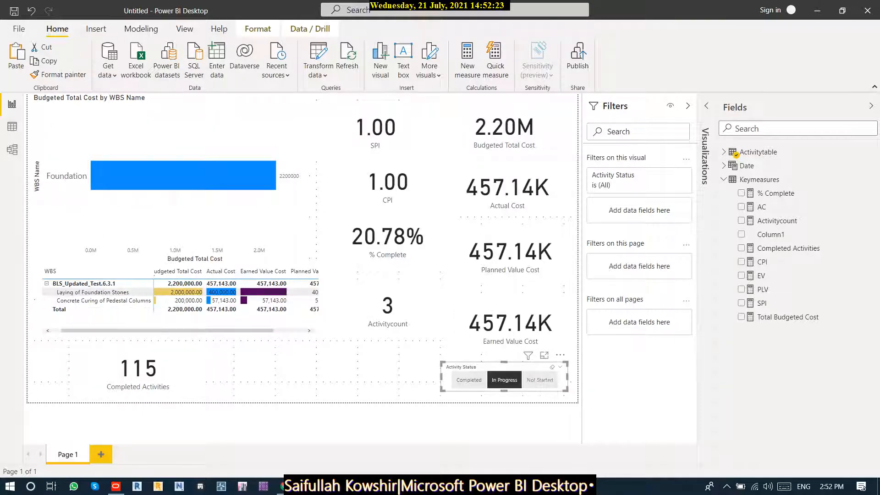
pyautogui.click(539, 379)
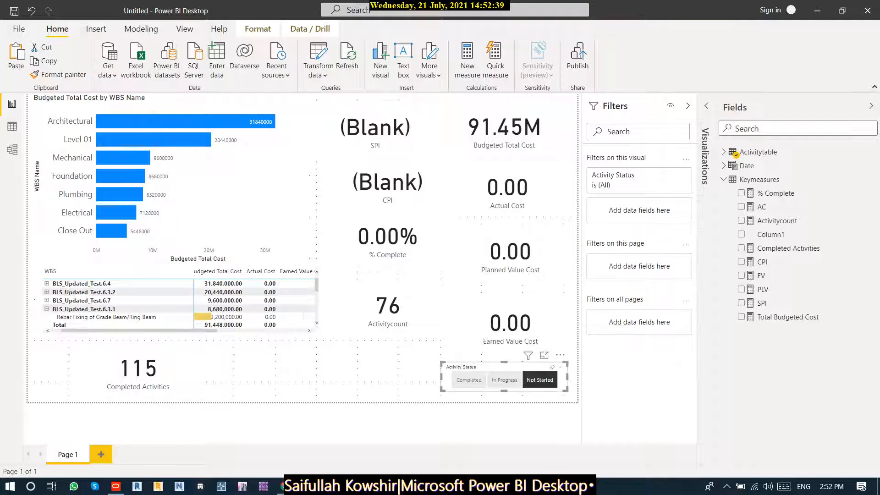
pyautogui.click(468, 380)
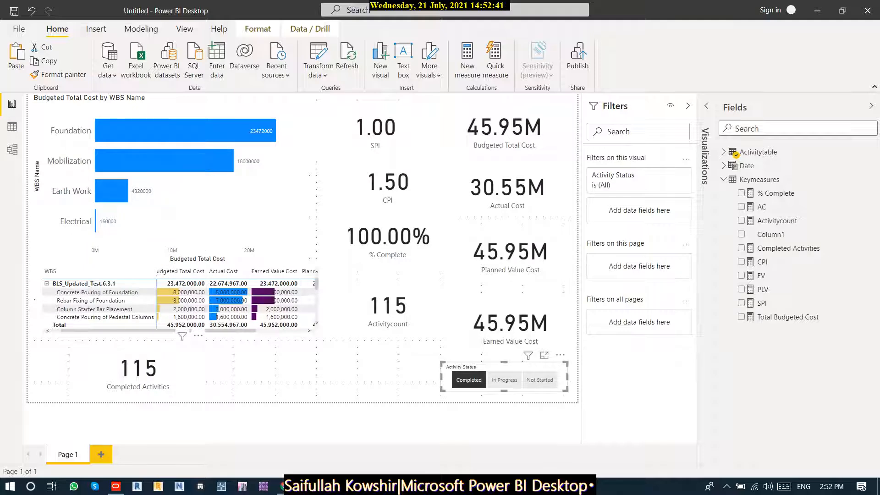
# - Move the Completed Activities card to the lower-left corner of the report page, below the WBS matrix
pyautogui.moveTo(139, 371); pyautogui.dragTo(102, 371)
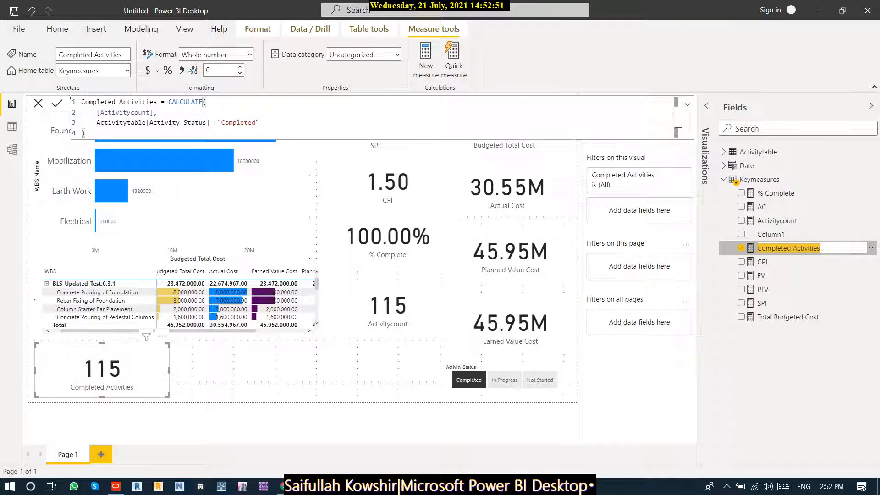
# - Copy the whole Completed Activities formula and paste it into a new measure in the Keymeasures table
pyautogui.press('Return')
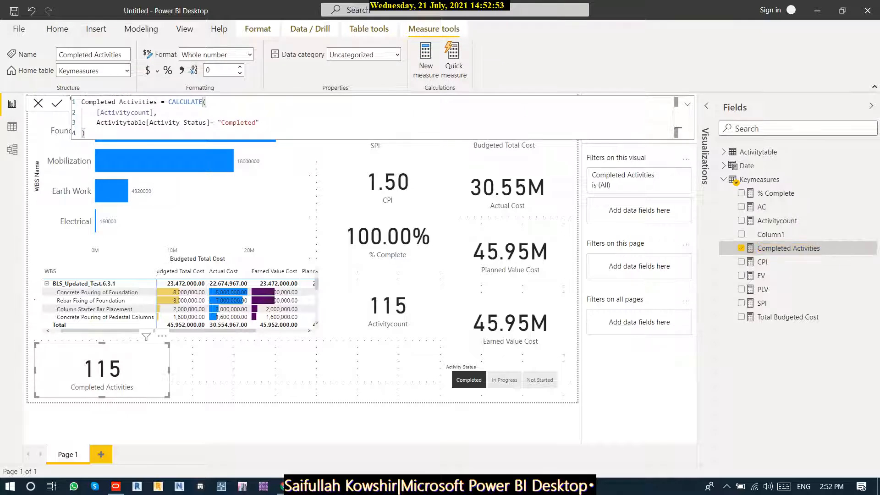
pyautogui.hotkey('ctrl', 'a')
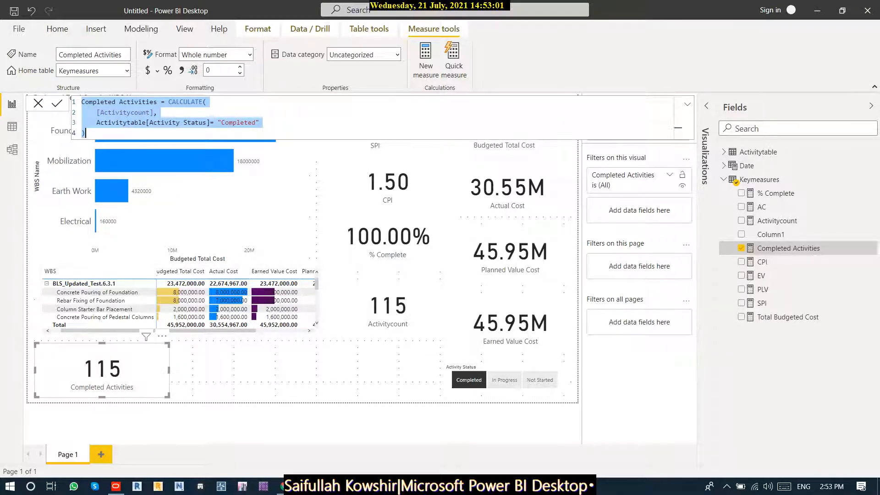
pyautogui.rightClick(759, 179)
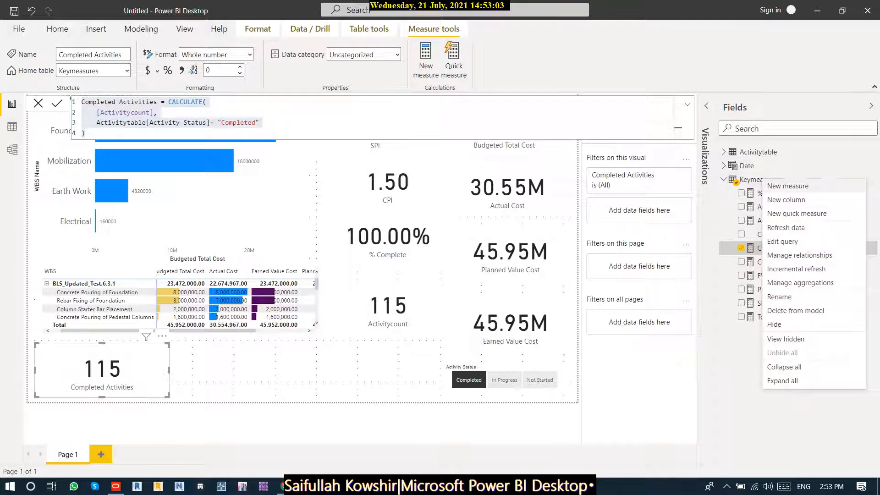
pyautogui.click(784, 186)
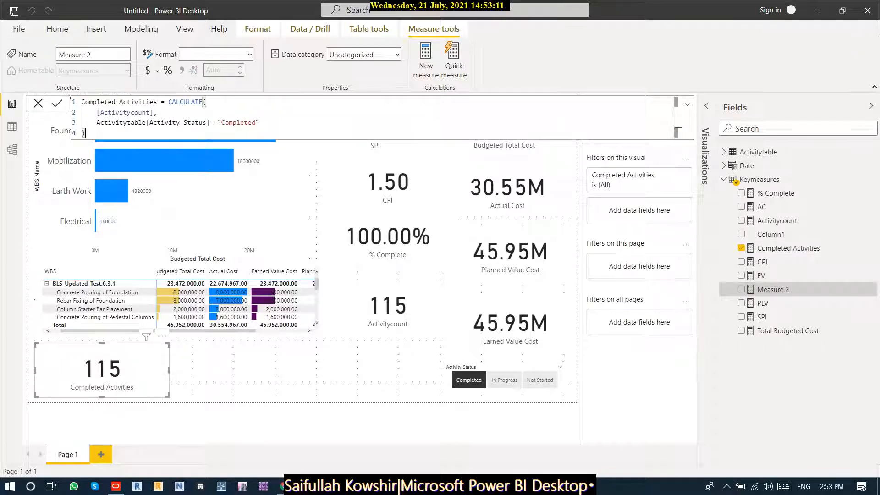
# - Rename the pasted measure to Inprogress Activities in its formula
pyautogui.click(116, 102)
pyautogui.write('Inprogre')
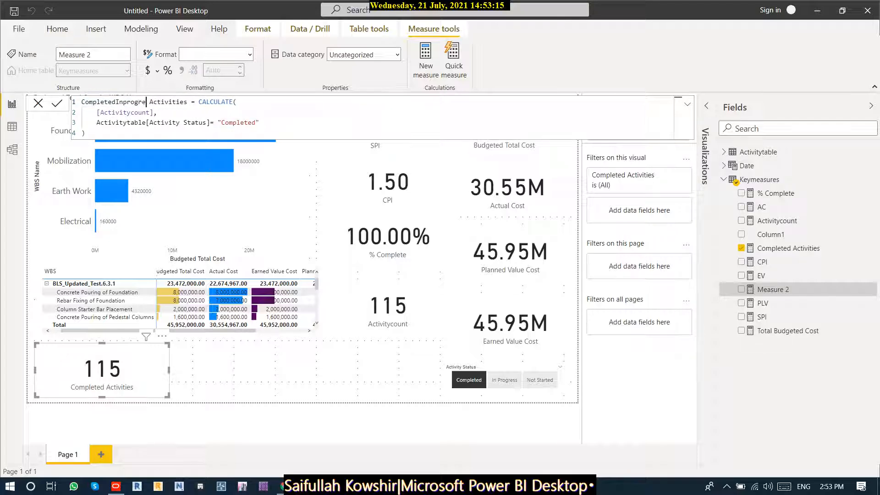
pyautogui.press('BackSpace')
pyautogui.press('BackSpace')
pyautogui.press('BackSpace')
pyautogui.press('BackSpace')
pyautogui.press('BackSpace')
pyautogui.press('BackSpace')
pyautogui.press('BackSpace')
pyautogui.press('BackSpace')
pyautogui.press('BackSpace')
pyautogui.press('BackSpace')
pyautogui.press('BackSpace')
pyautogui.press('BackSpace')
pyautogui.press('BackSpace')
pyautogui.press('BackSpace')
pyautogui.press('BackSpace')
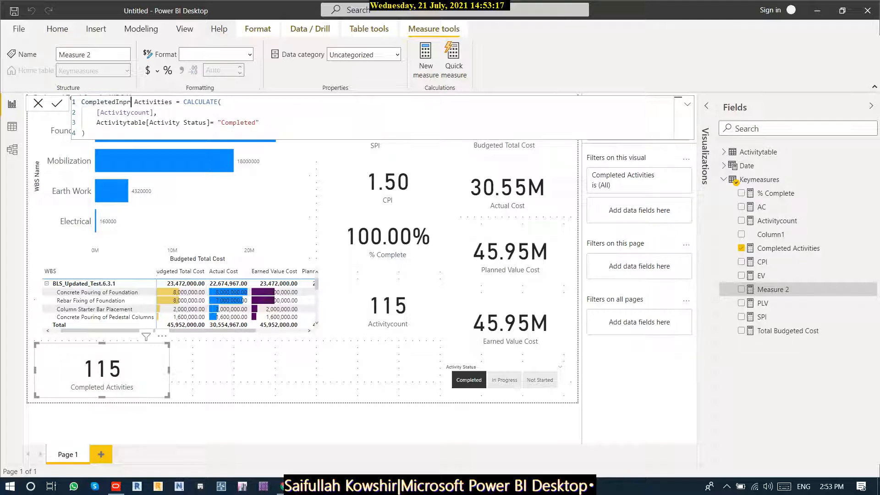
pyautogui.write('Inprogre')
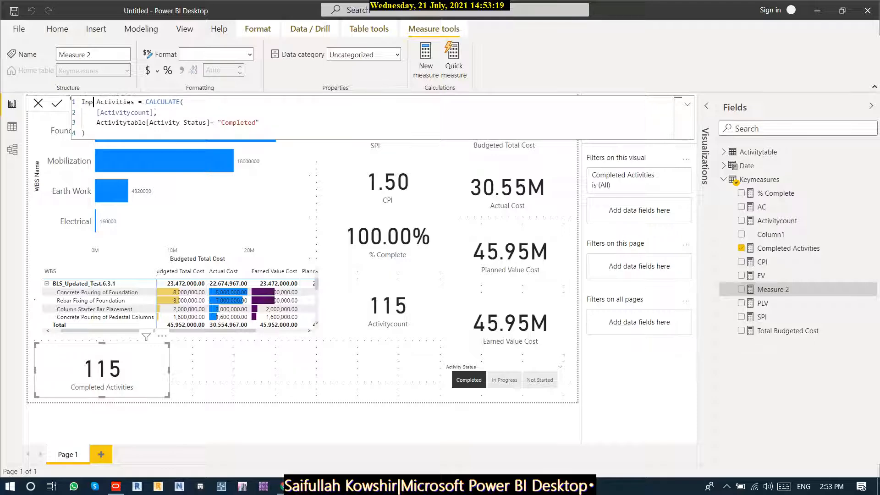
pyautogui.write('ss')
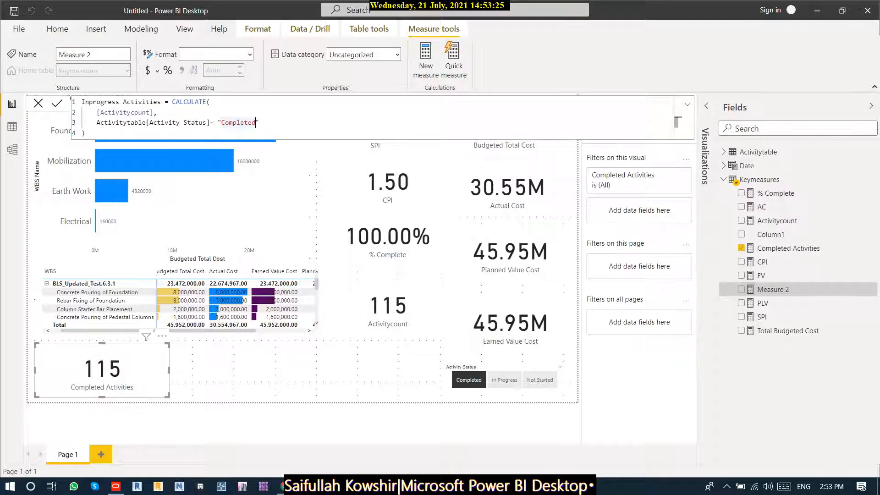
# - Set the Activity Status filter value in the Inprogress Activities formula to "Inprogress" and commit the measure
pyautogui.write('Inprogress')
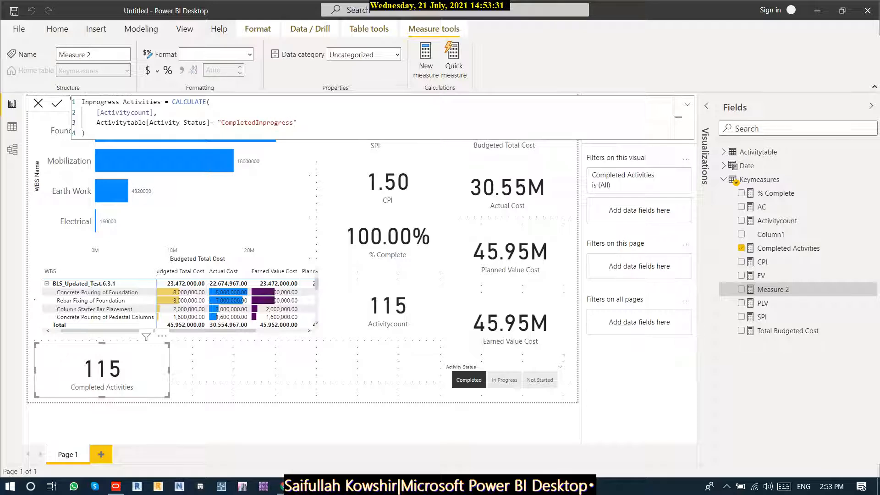
pyautogui.click(255, 123)
pyautogui.press('BackSpace')
pyautogui.press('BackSpace')
pyautogui.press('BackSpace')
pyautogui.press('BackSpace')
pyautogui.press('BackSpace')
pyautogui.press('BackSpace')
pyautogui.press('BackSpace')
pyautogui.press('BackSpace')
pyautogui.press('BackSpace')
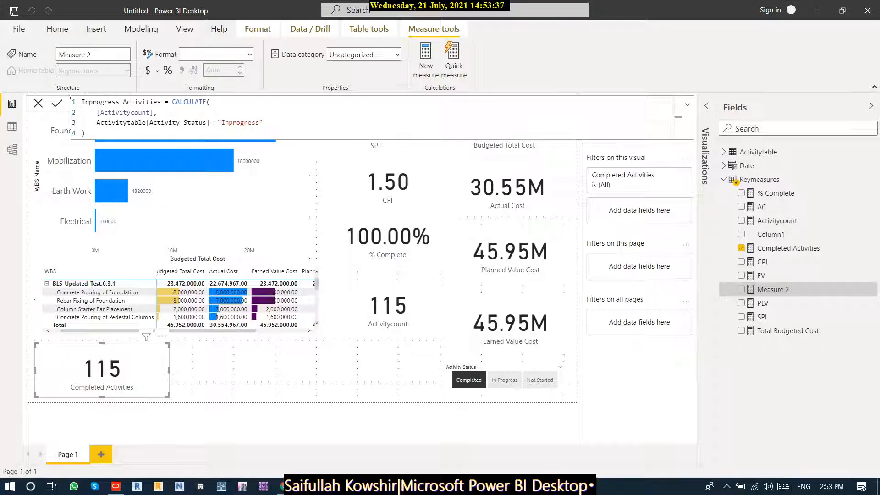
pyautogui.press('Return')
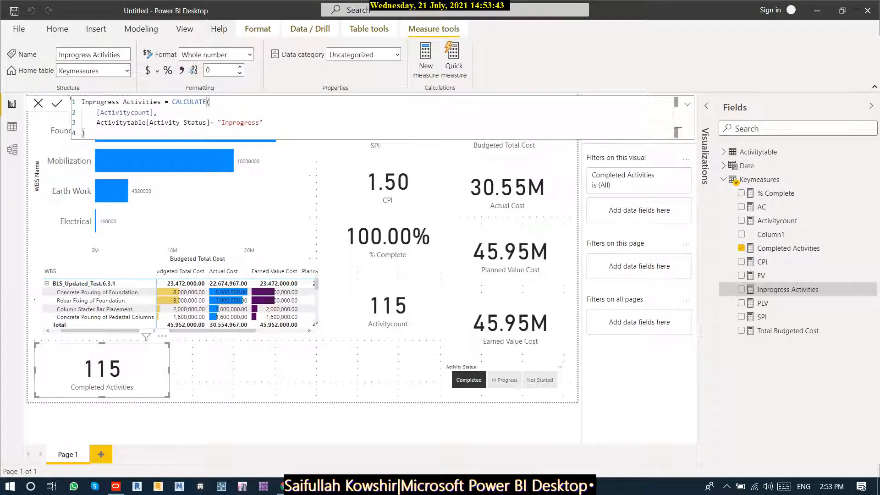
# - Duplicate the Completed Activities card beside the original and replace the copy's field with the Inprogress Activities measure
pyautogui.click(284, 367)
pyautogui.click(741, 248)
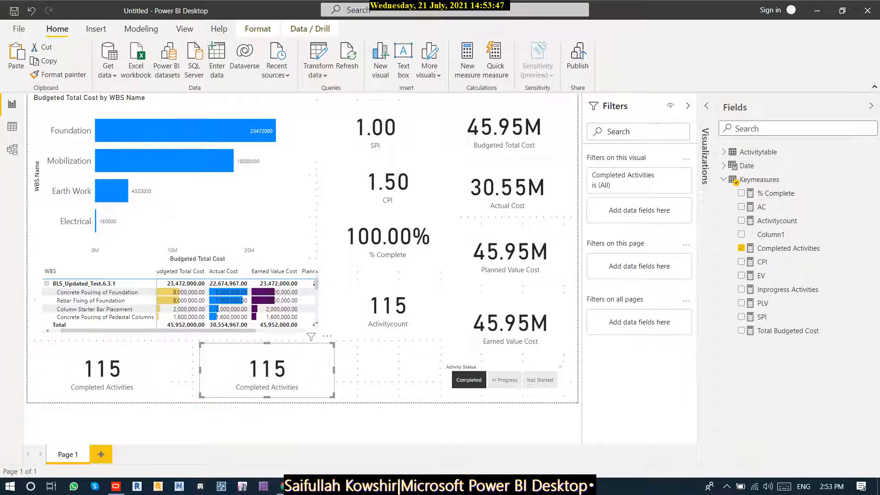
pyautogui.click(741, 248)
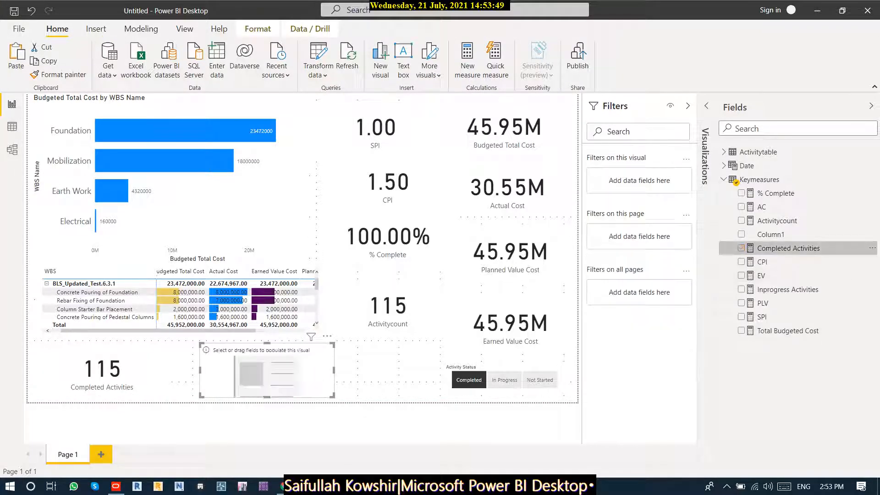
pyautogui.click(741, 289)
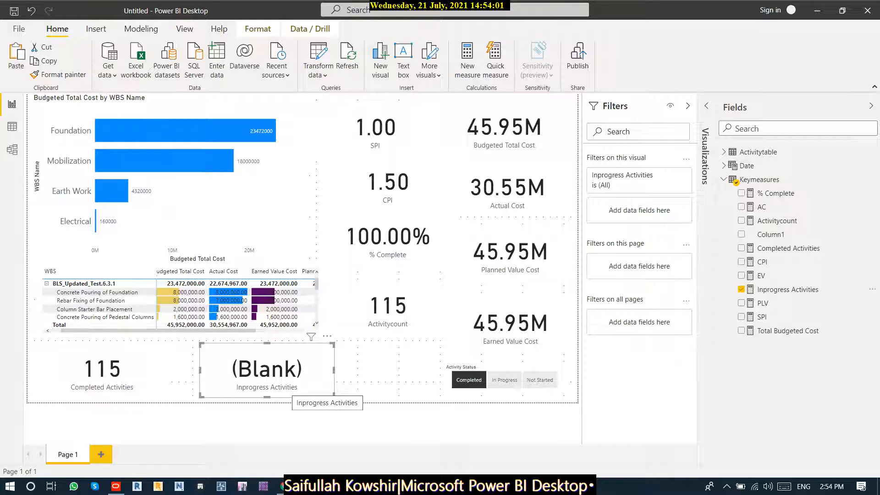
# - Clear the Completed slicer selection and briefly filter the report by In Progress to check the Inprogress Activities card
pyautogui.click(469, 380)
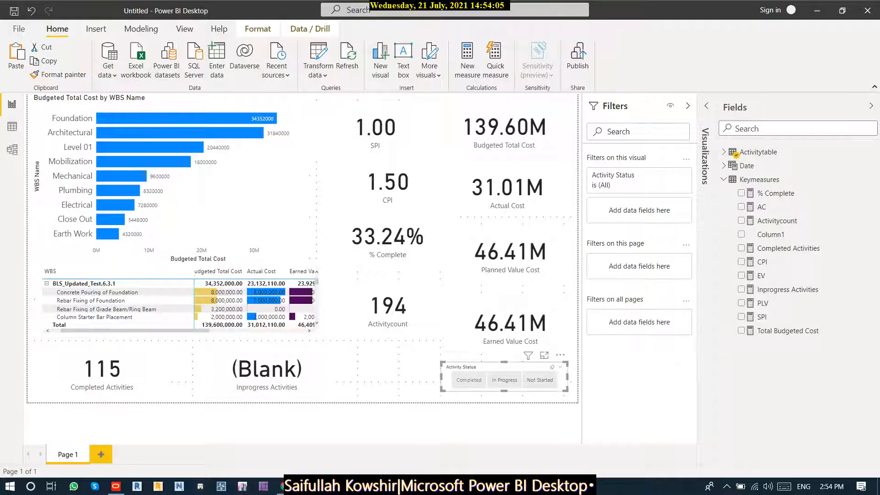
pyautogui.click(504, 380)
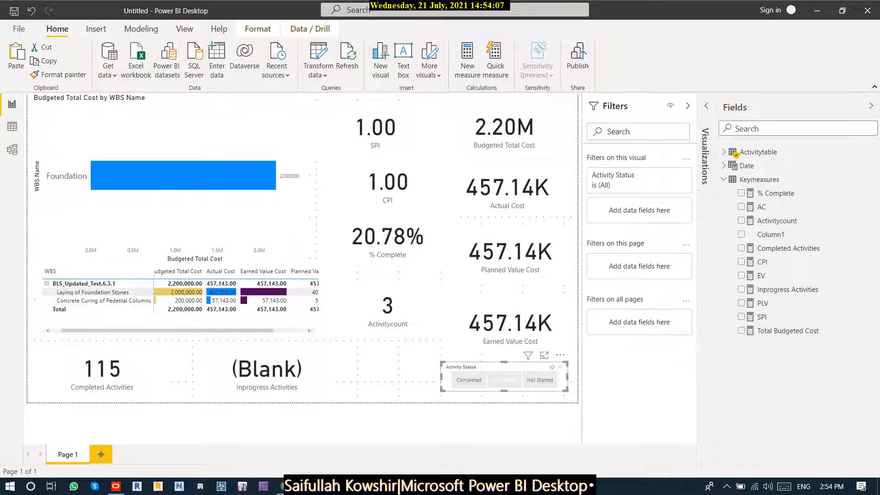
pyautogui.click(504, 380)
pyautogui.click(298, 357)
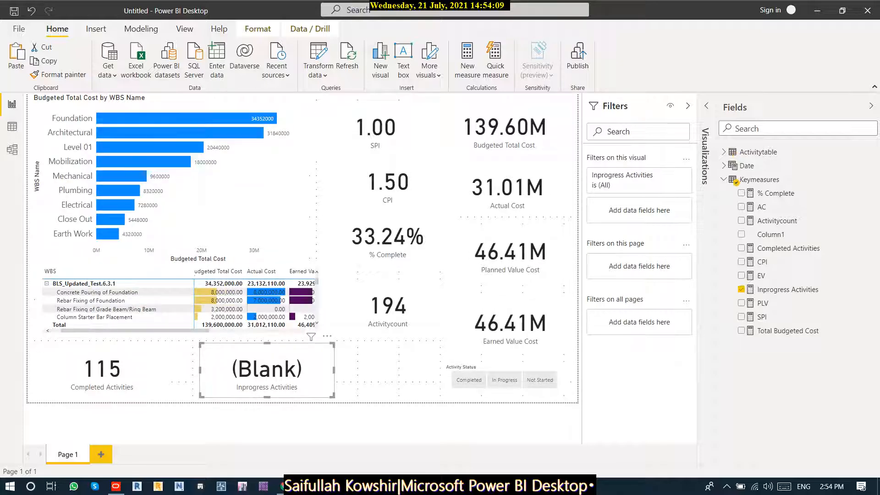
# - Reopen the Inprogress Activities formula and re-enter its Activity Status value as "Inprogress"
pyautogui.doubleClick(788, 289)
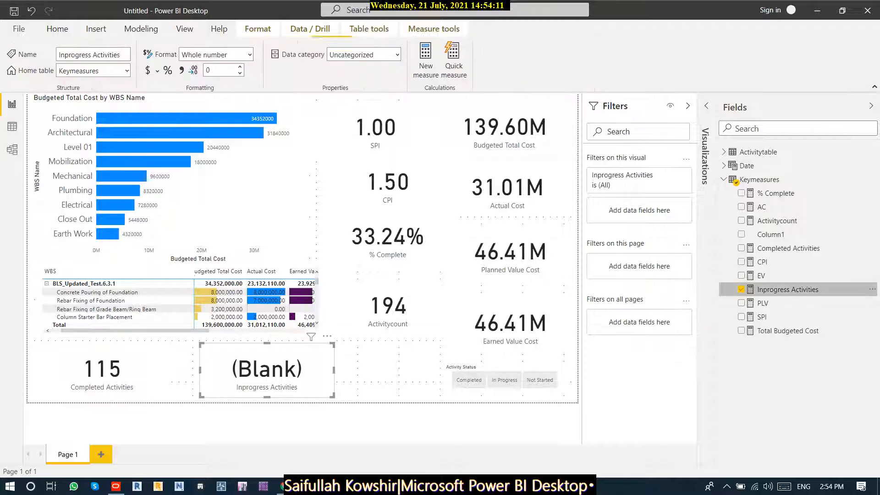
pyautogui.click(872, 289)
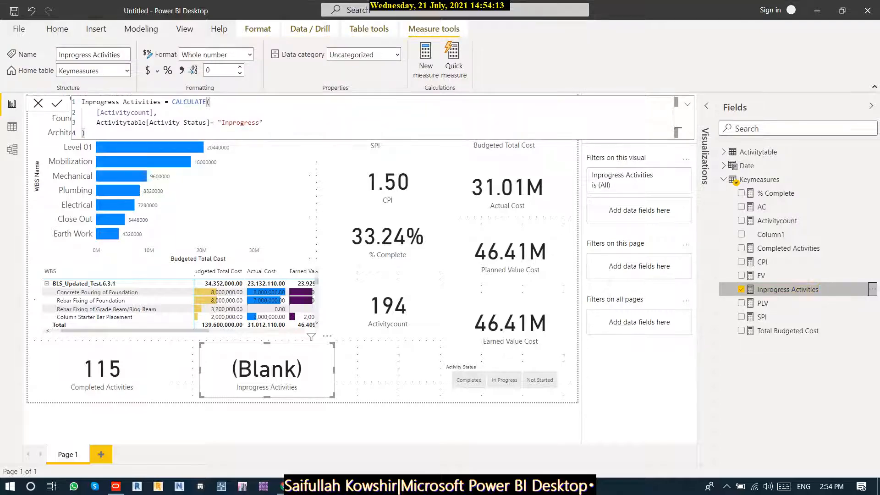
pyautogui.press('Escape')
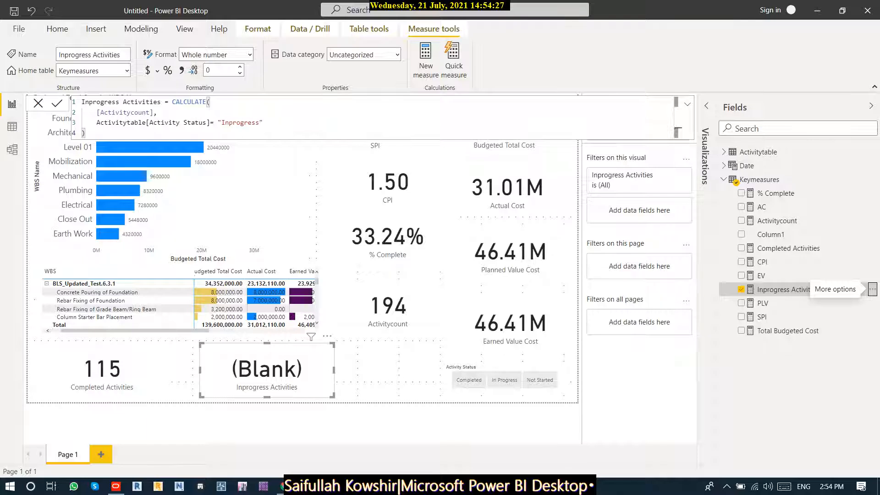
pyautogui.click(259, 123)
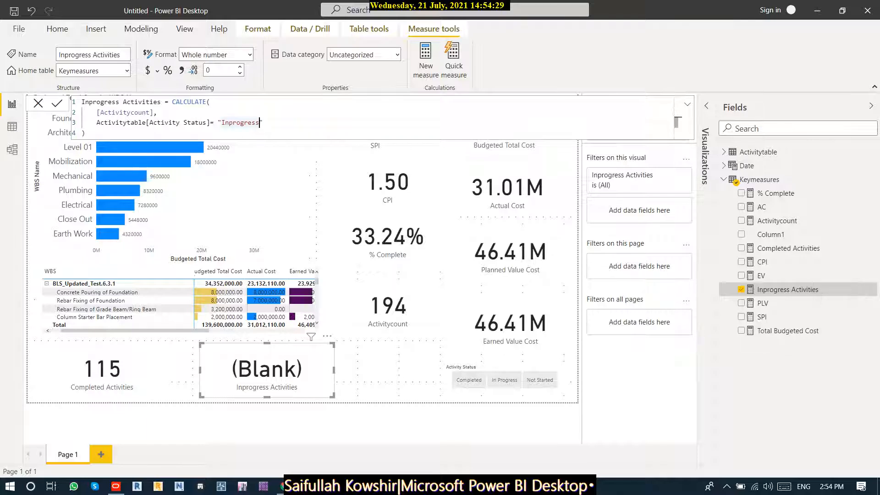
pyautogui.write('In')
pyautogui.press('BackSpace')
pyautogui.press('BackSpace')
pyautogui.press('BackSpace')
pyautogui.press('BackSpace')
pyautogui.press('BackSpace')
pyautogui.press('BackSpace')
pyautogui.press('BackSpace')
pyautogui.press('BackSpace')
pyautogui.press('BackSpace')
pyautogui.press('BackSpace')
pyautogui.press('BackSpace')
pyautogui.press('BackSpace')
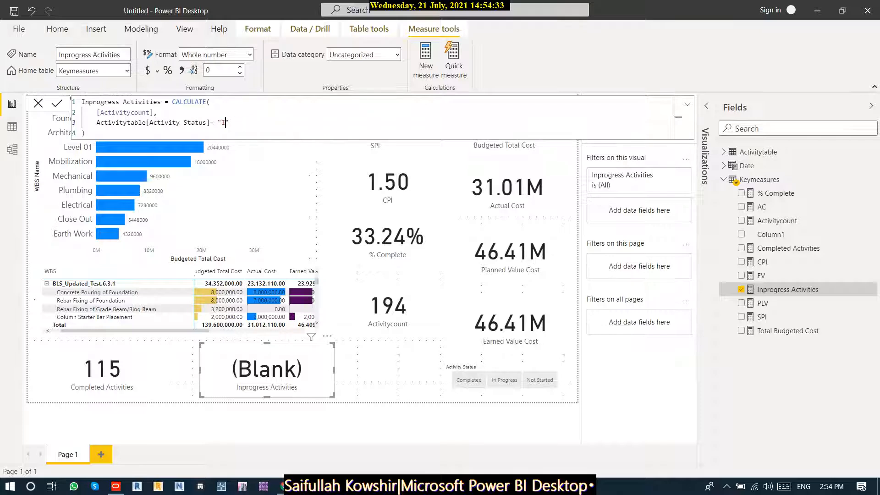
pyautogui.write('Inprogress')
pyautogui.click(398, 365)
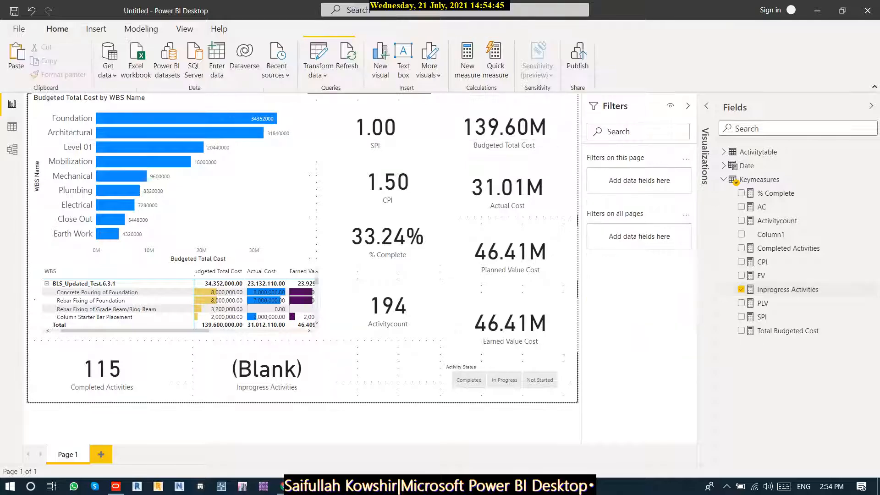
# - Filter the report by In Progress to compare the Activitycount and Inprogress Activities cards, and clear the filter
pyautogui.click(504, 380)
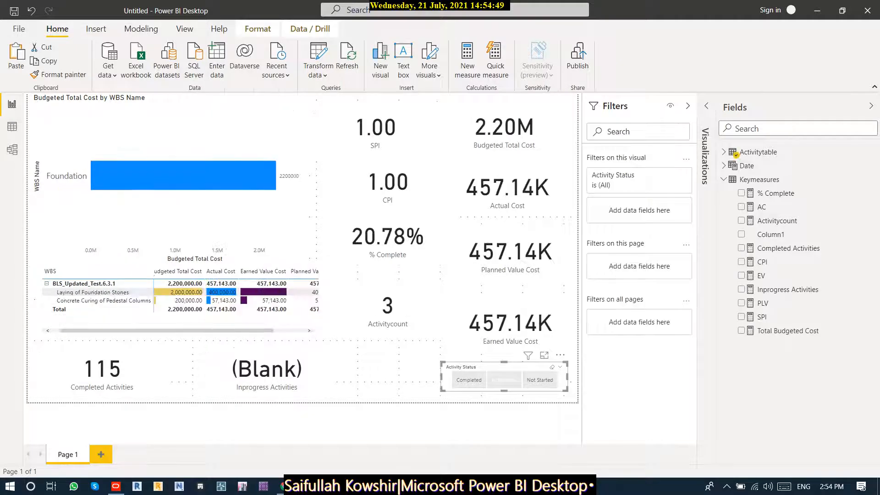
pyautogui.click(504, 380)
pyautogui.click(267, 371)
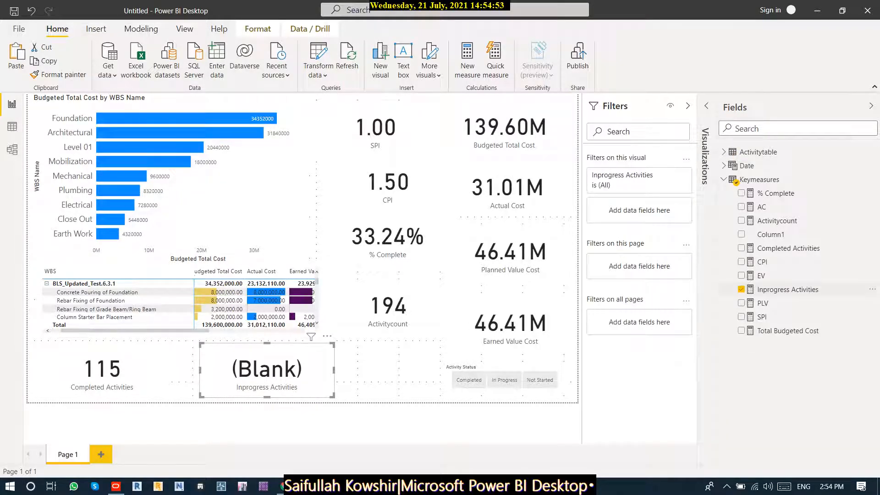
# - Change the Activity Status value in the Inprogress Activities formula to "In progress" and commit the measure
pyautogui.doubleClick(787, 290)
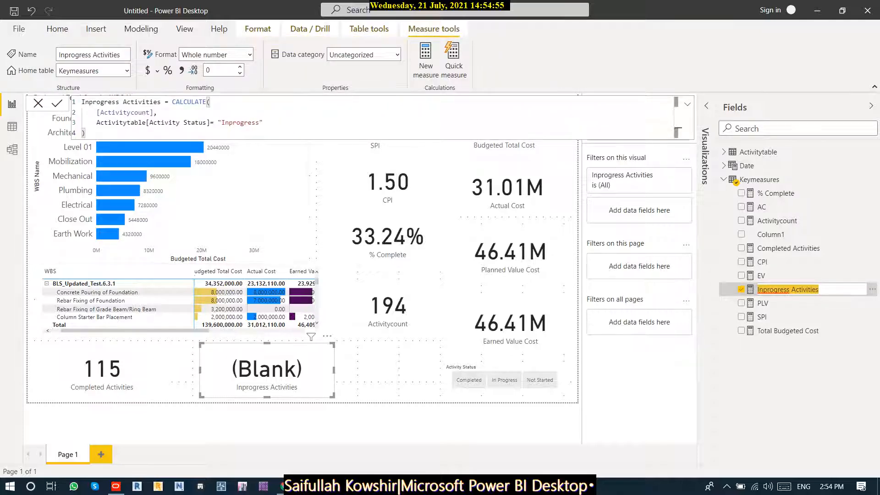
pyautogui.press('Escape')
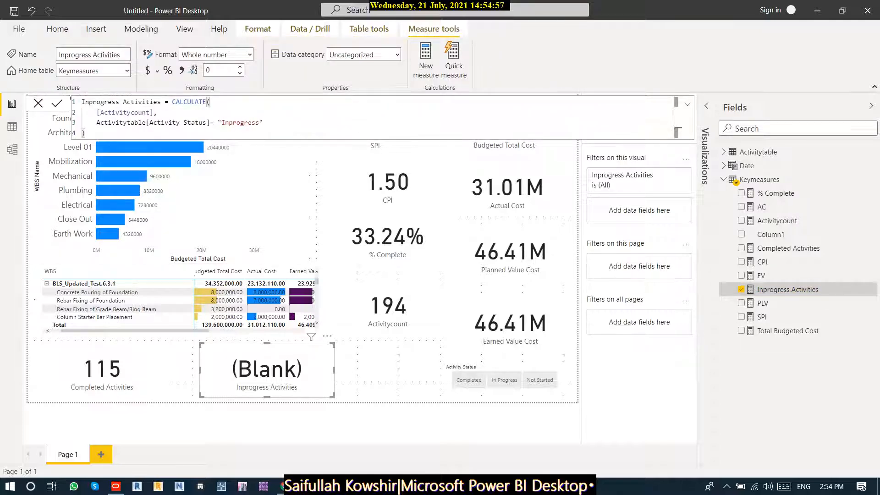
pyautogui.click(229, 123)
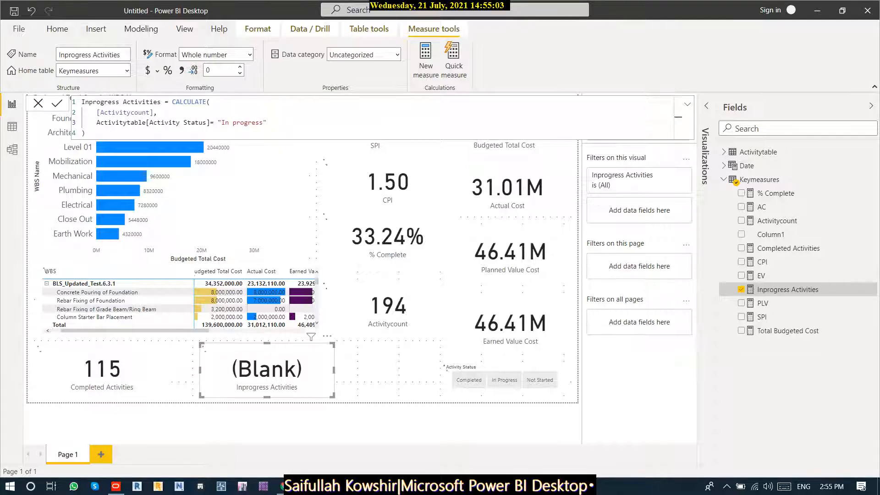
pyautogui.press('Return')
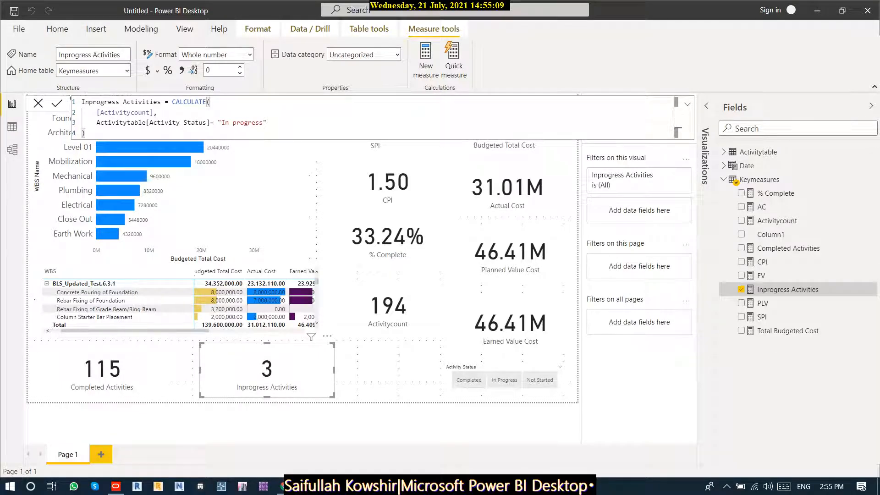
pyautogui.click(389, 371)
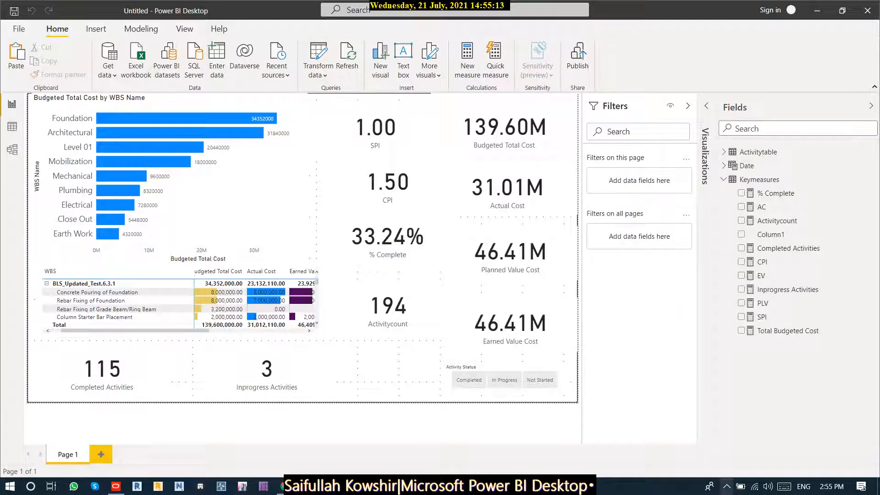
pyautogui.click(726, 486)
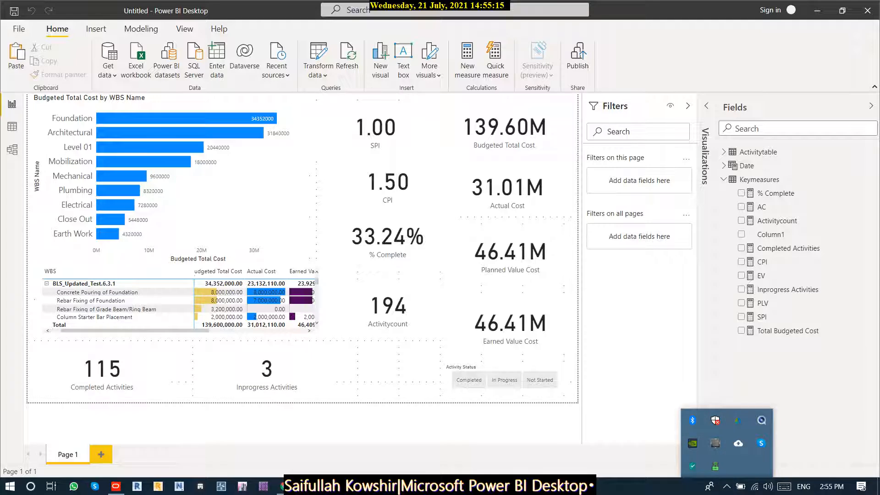